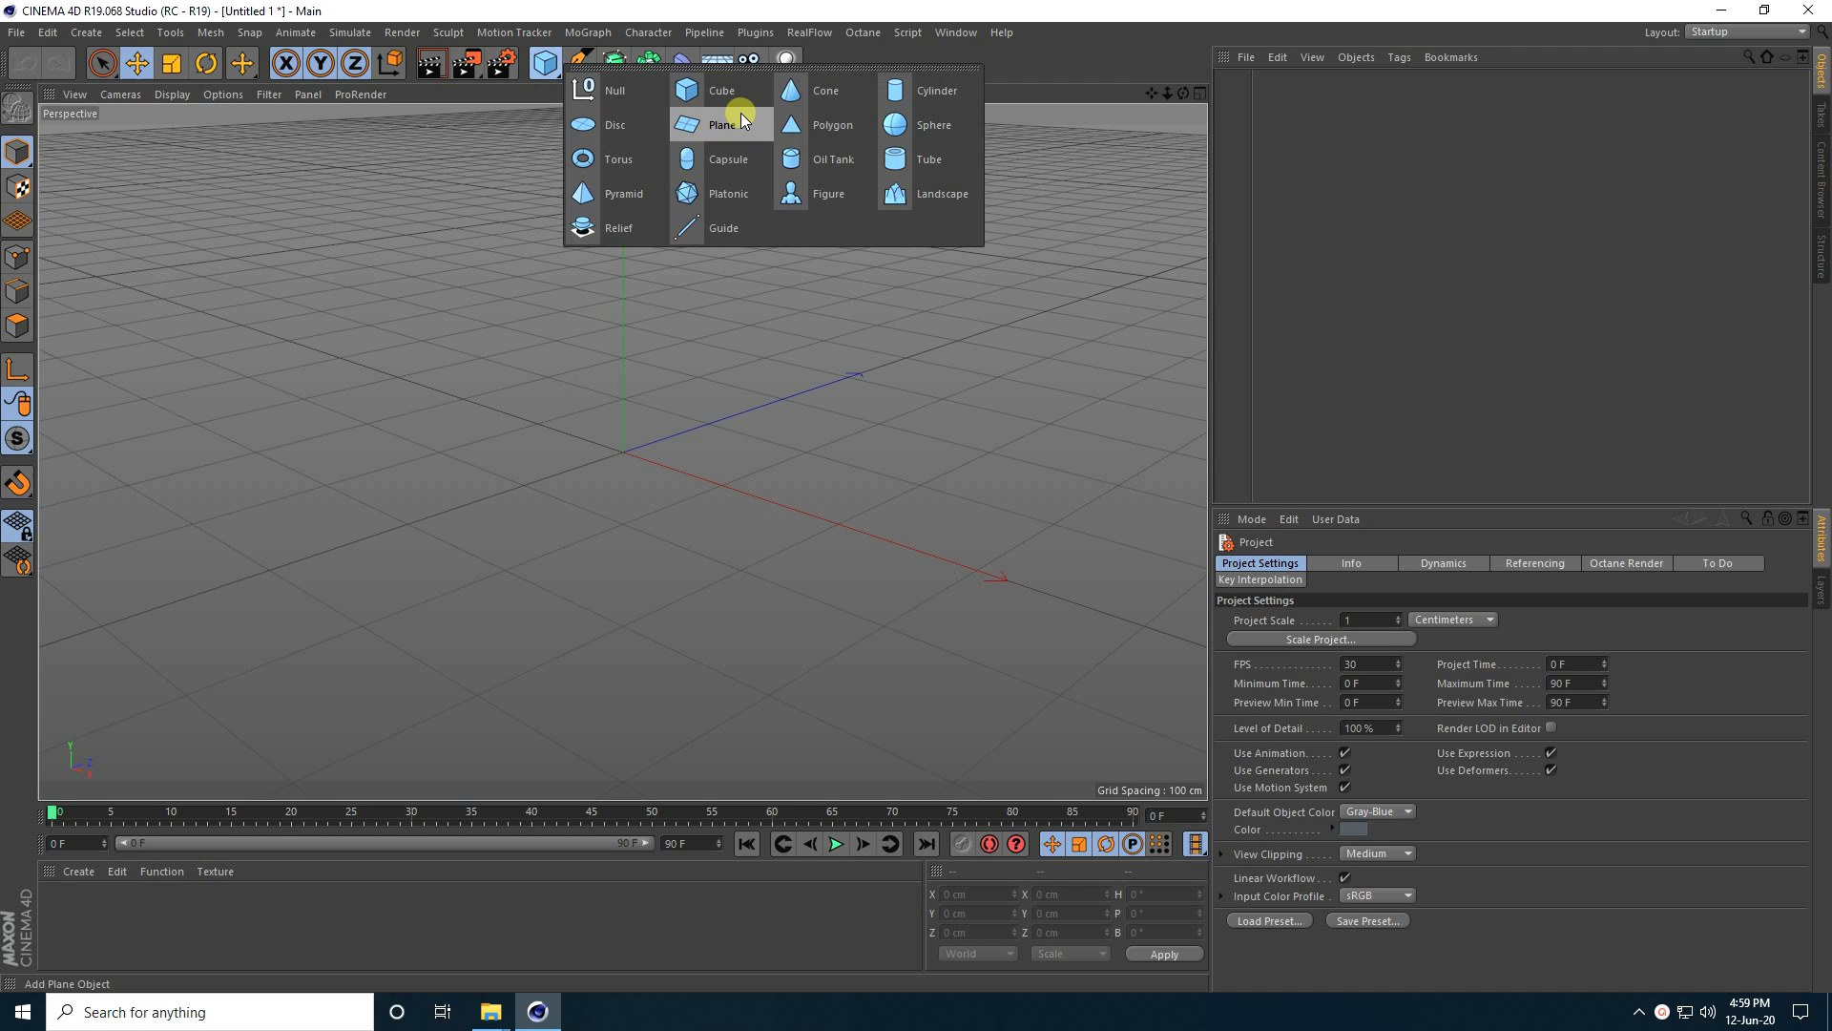
# - Add a plane primitive and set its width and height to 1000 cm
pyautogui.scroll(3, 631, 480)
pyautogui.scroll(2, 643, 494)
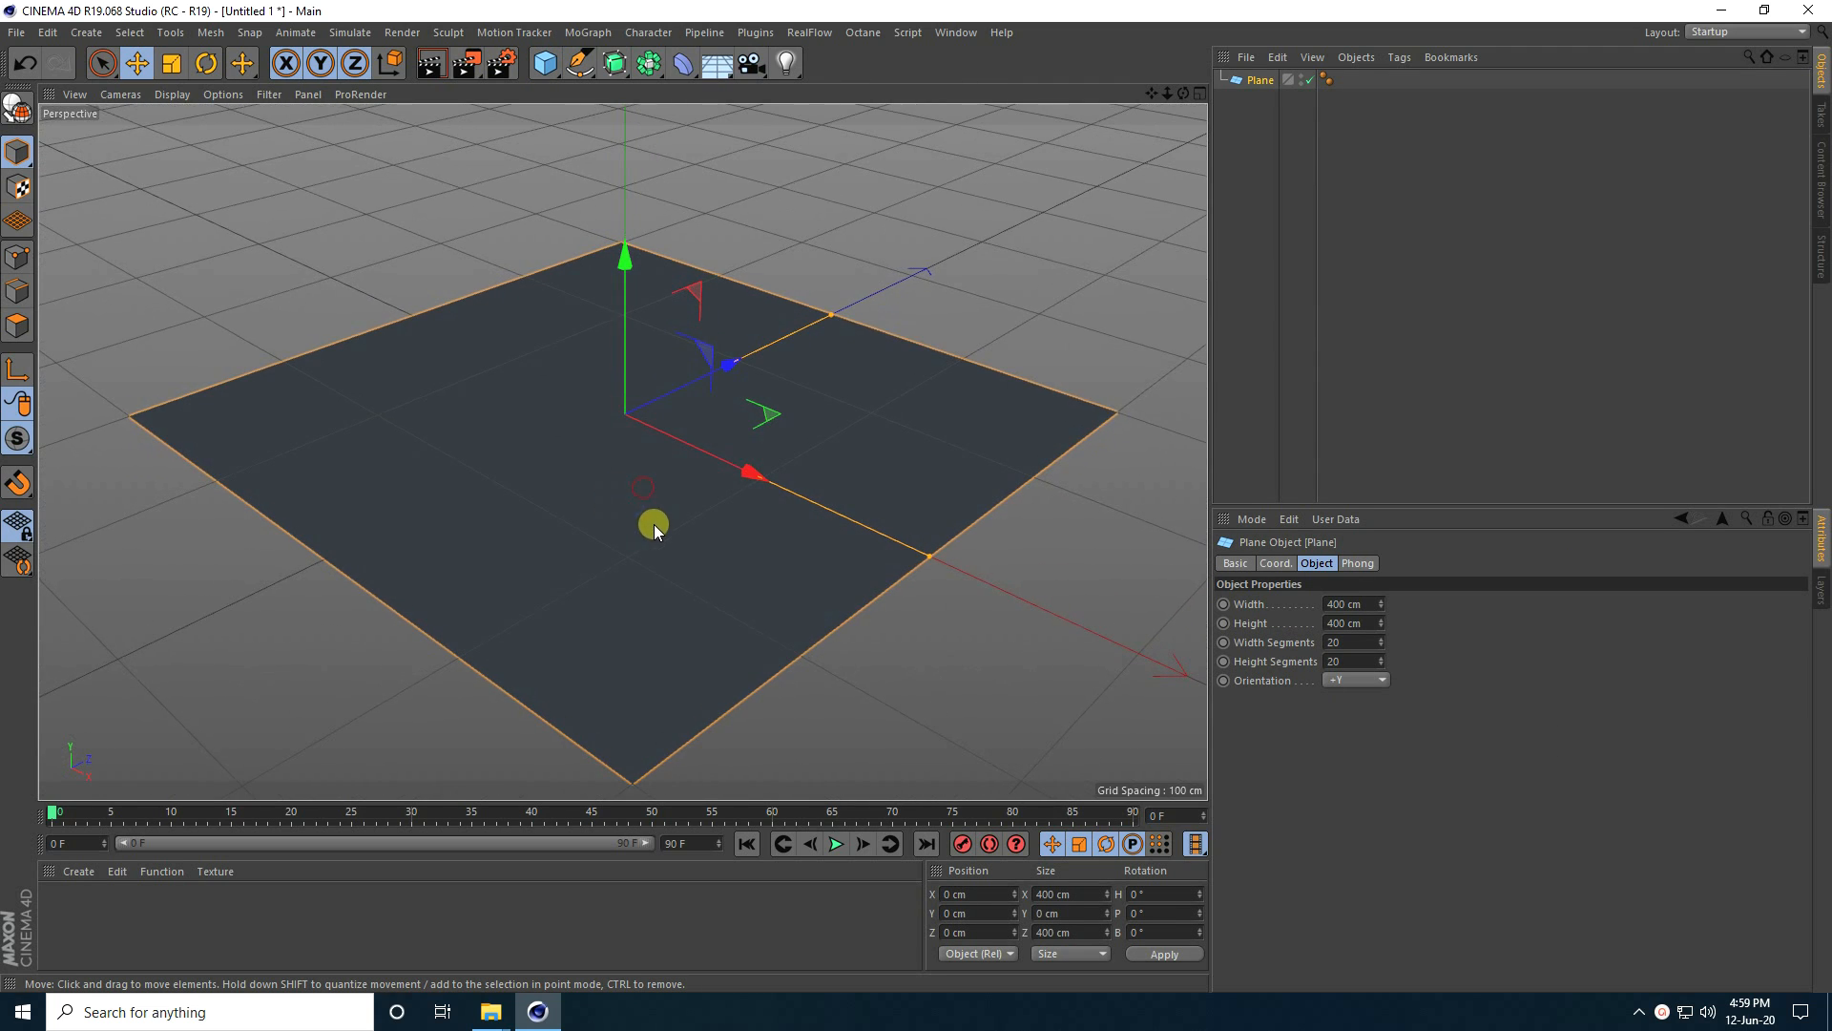
pyautogui.click(1365, 603)
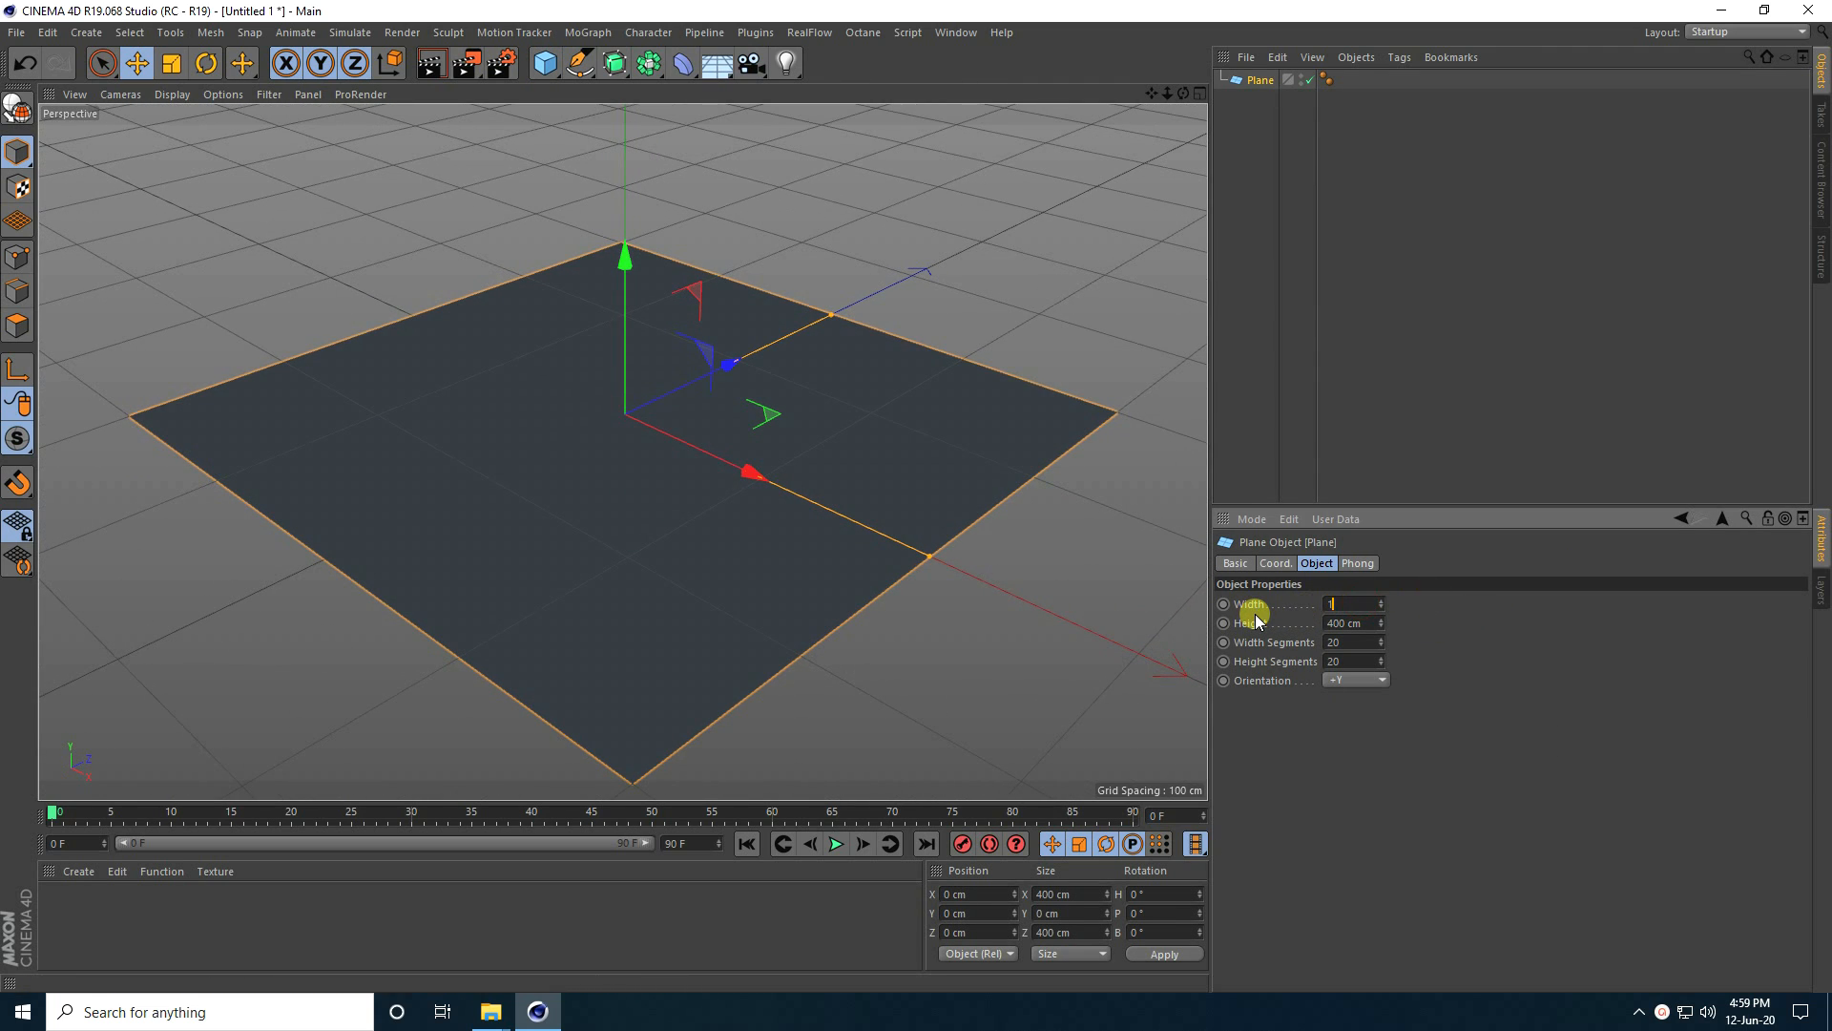
pyautogui.write('1000')
pyautogui.press('Tab')
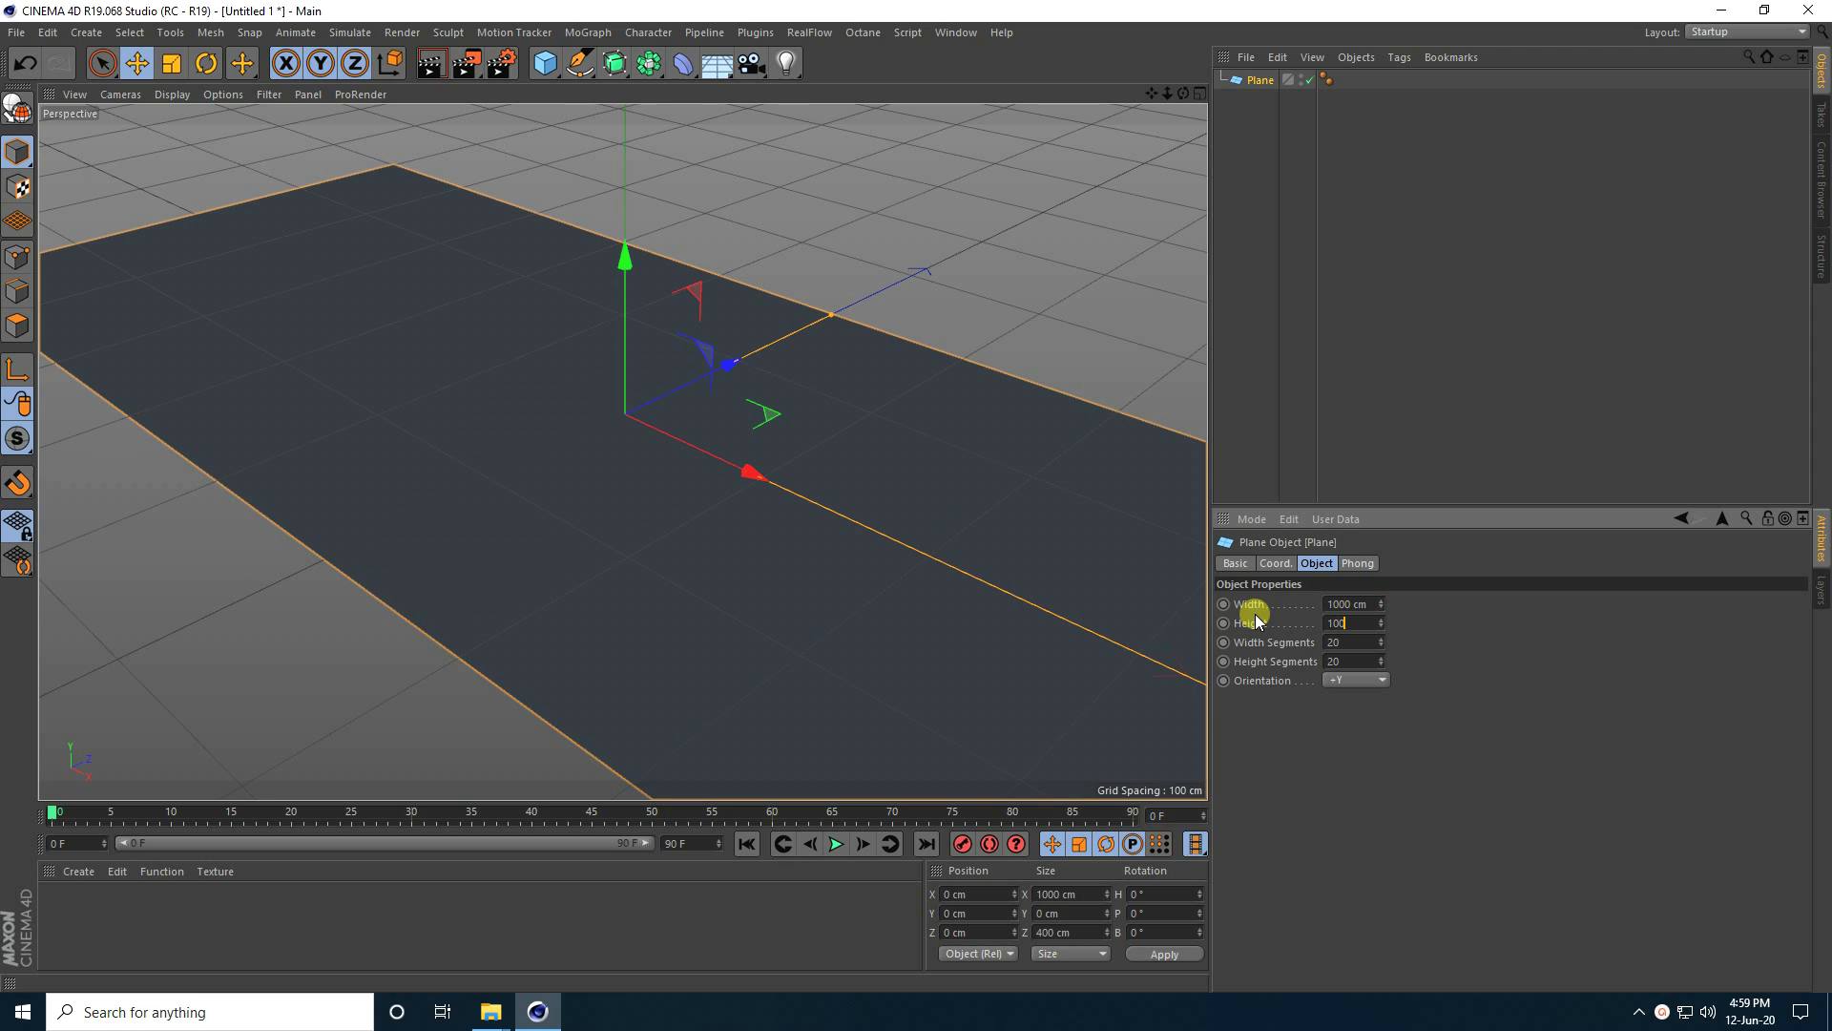
pyautogui.press('Return')
# - Switch the perspective view's display mode to Gouraud Shading (Lines)
pyautogui.moveTo(741, 511)
pyautogui.keyDown('alt'); pyautogui.mouseDown(button='right')
pyautogui.moveTo(667, 551)
pyautogui.moveTo(737, 509)
pyautogui.mouseUp(button='right'); pyautogui.keyUp('alt')
pyautogui.click(170, 96)
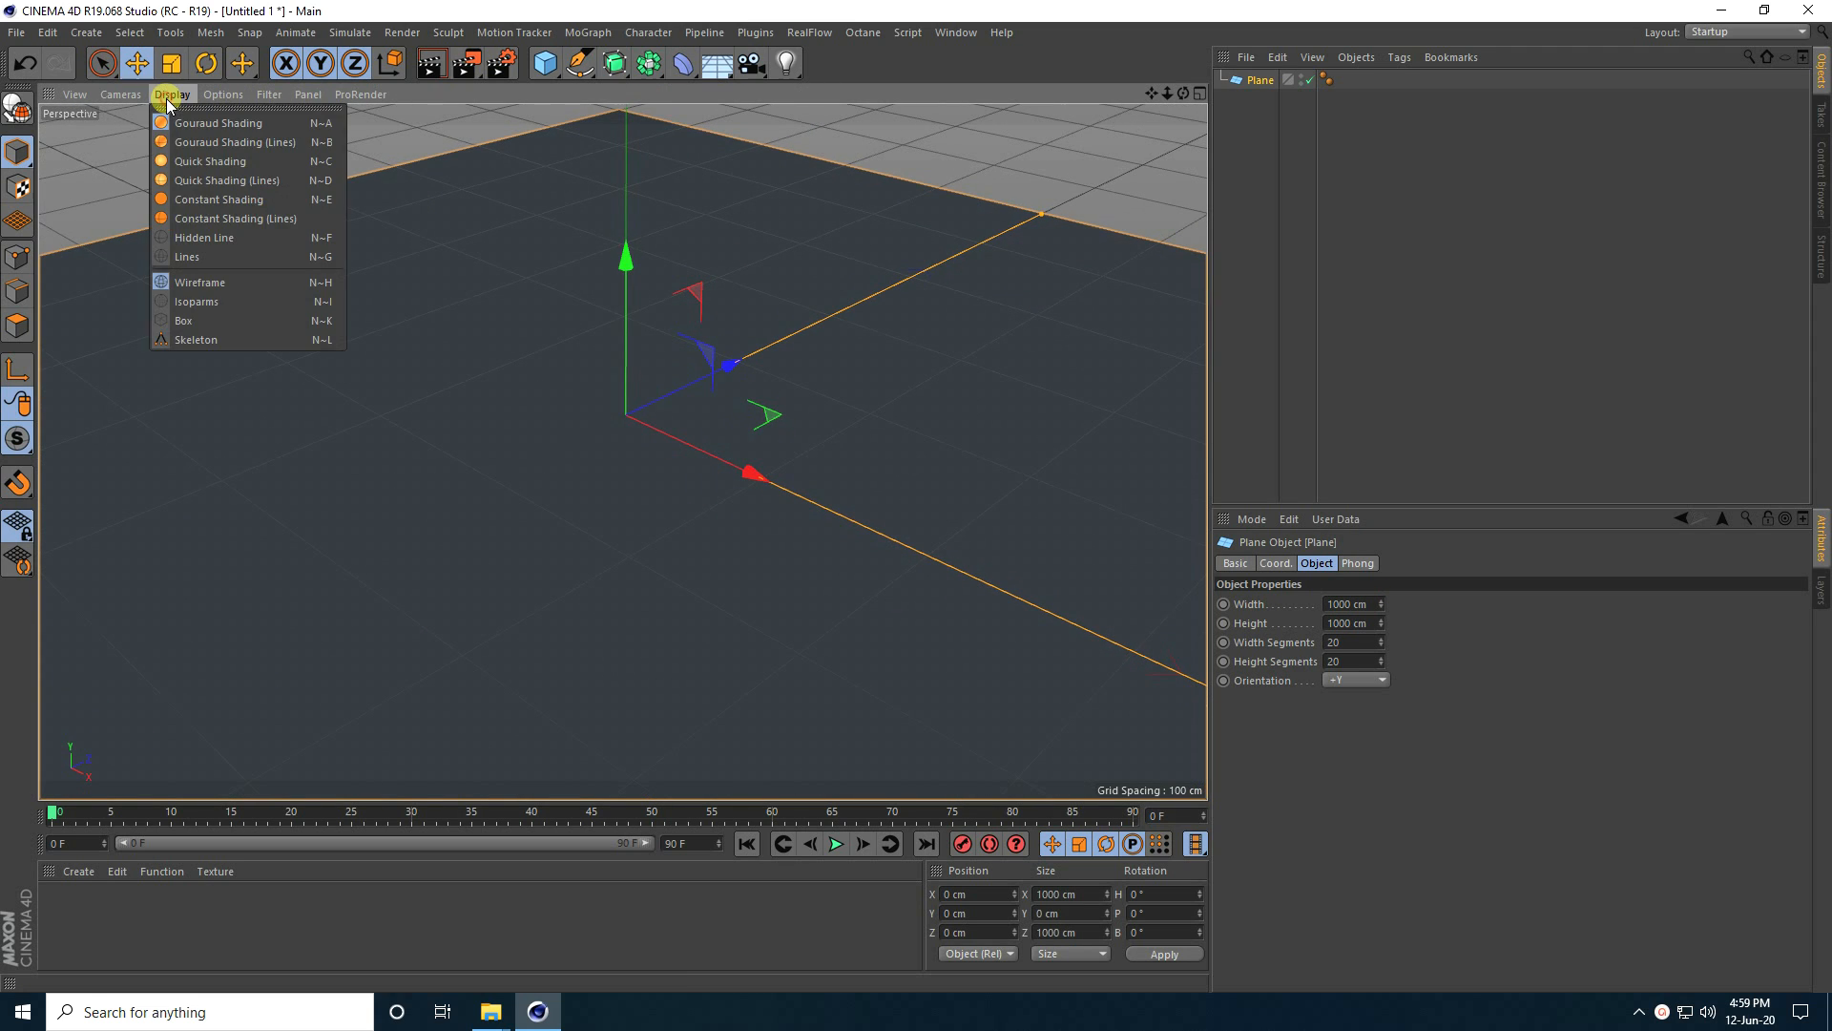
pyautogui.click(192, 142)
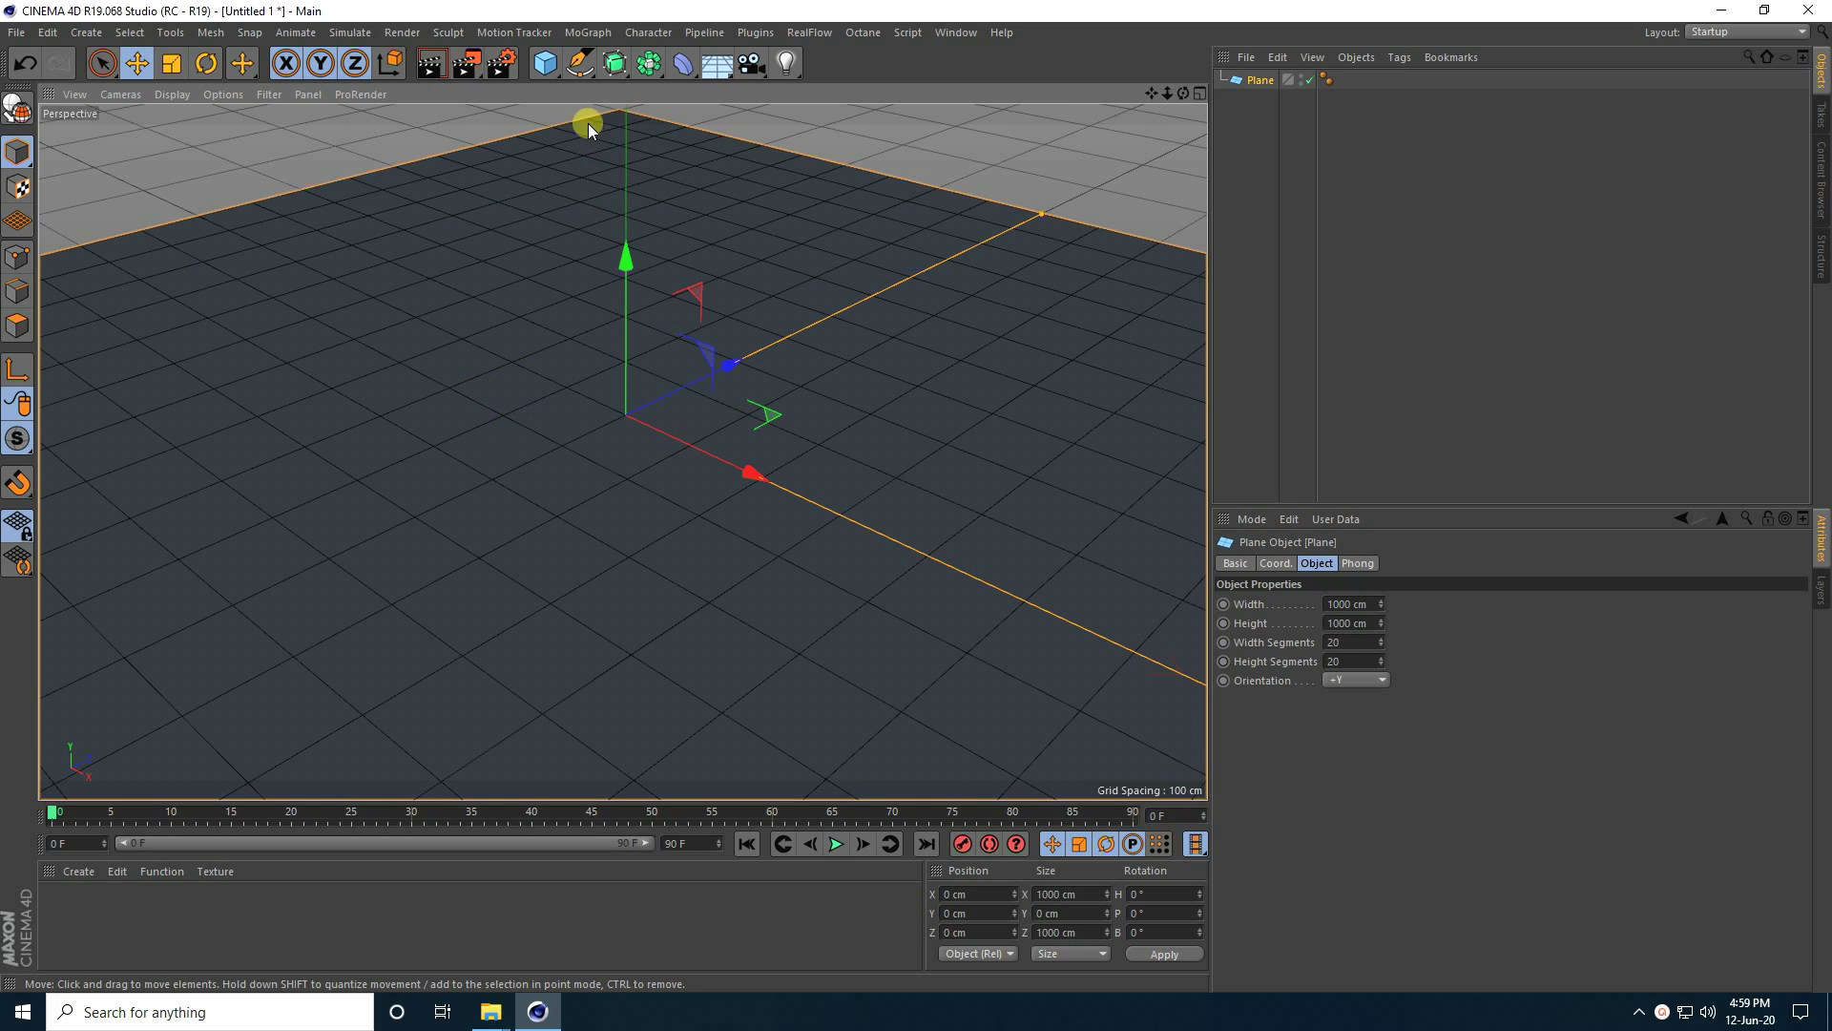
pyautogui.click(587, 32)
pyautogui.click(413, 172)
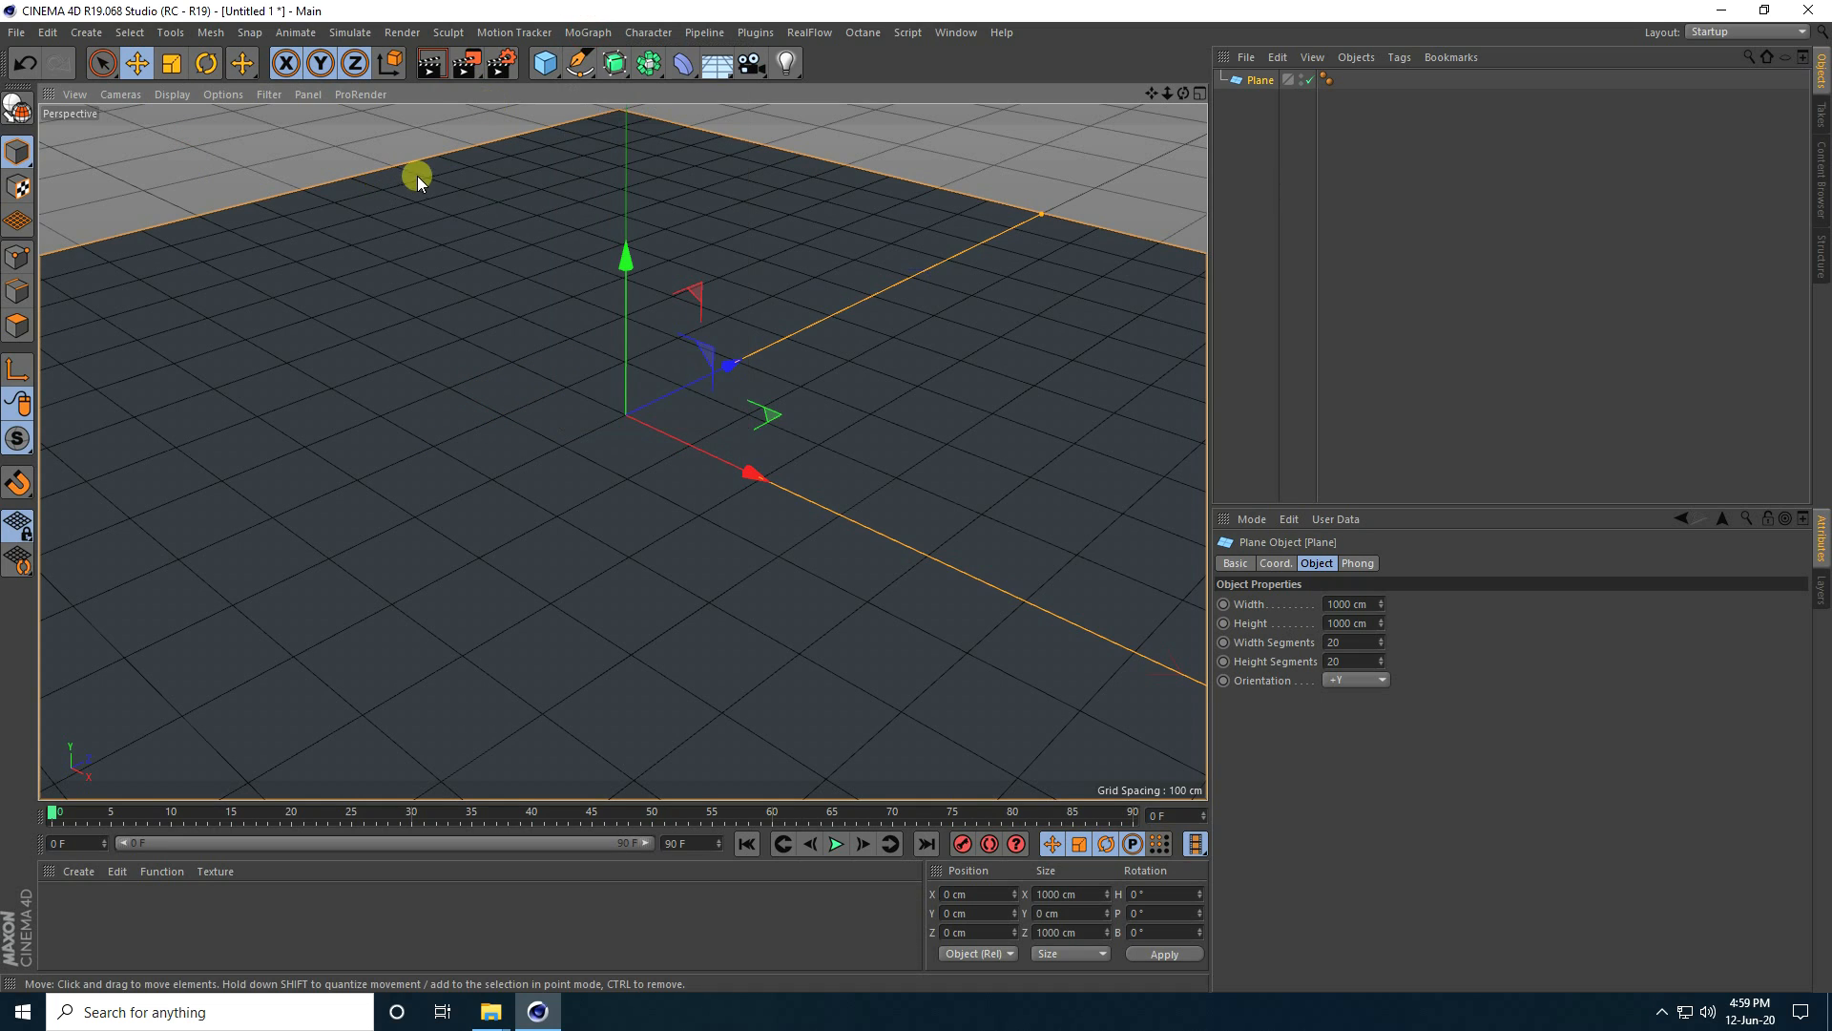
# - Add a text spline reading "AR" and set its alignment to Middle
pyautogui.click(580, 63)
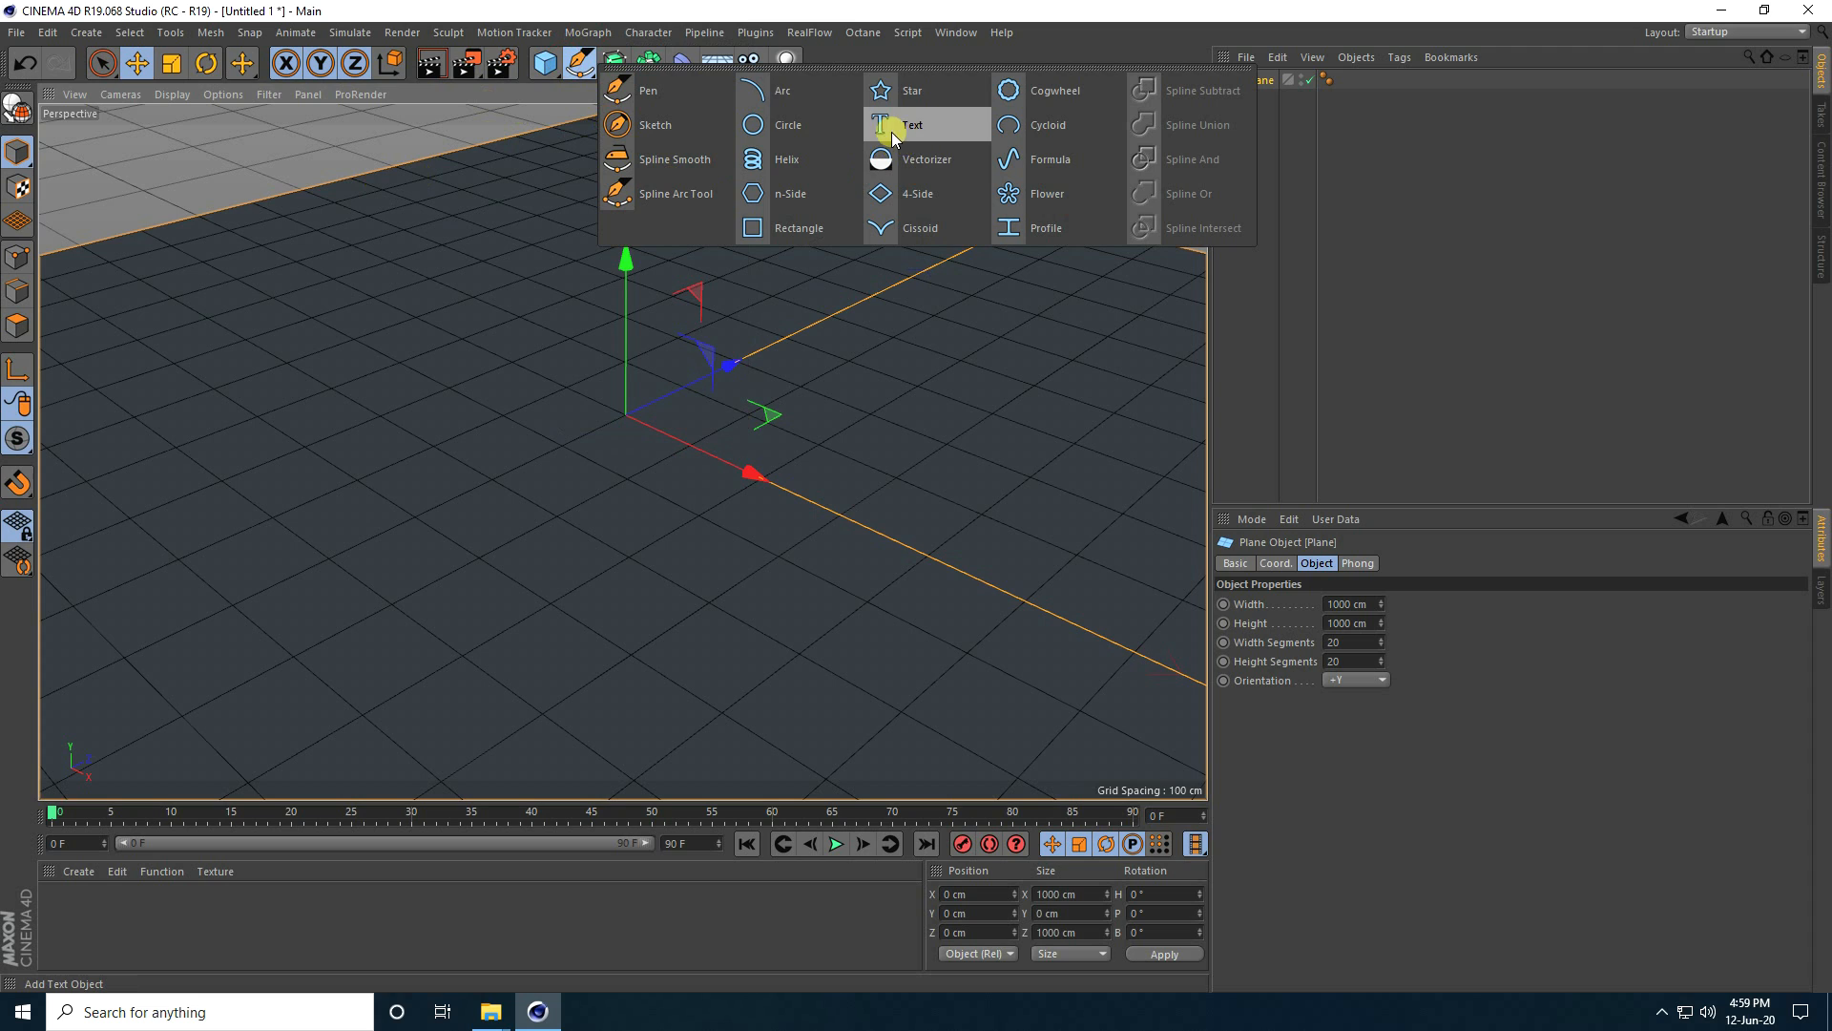
pyautogui.click(939, 133)
pyautogui.keyDown('alt'); pyautogui.moveTo(776, 661); pyautogui.dragTo(1181, 646); pyautogui.keyUp('alt')
pyautogui.click(1334, 609)
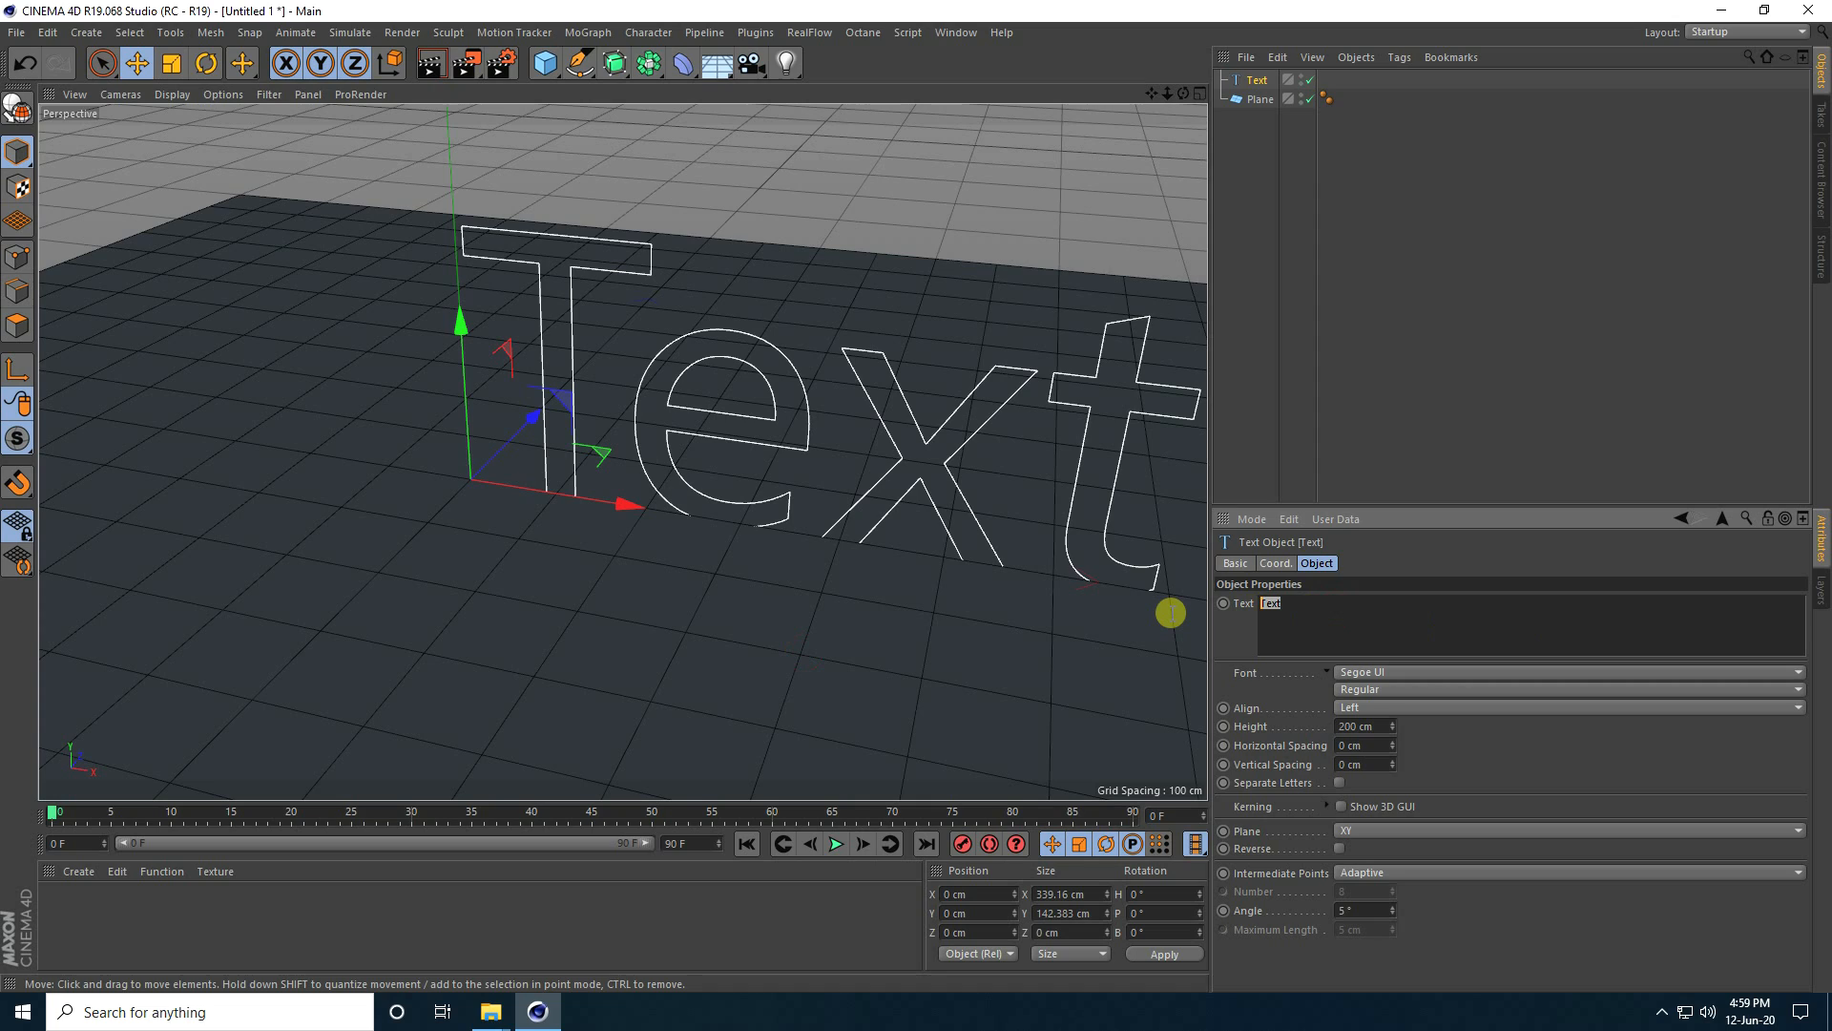
pyautogui.write('AR')
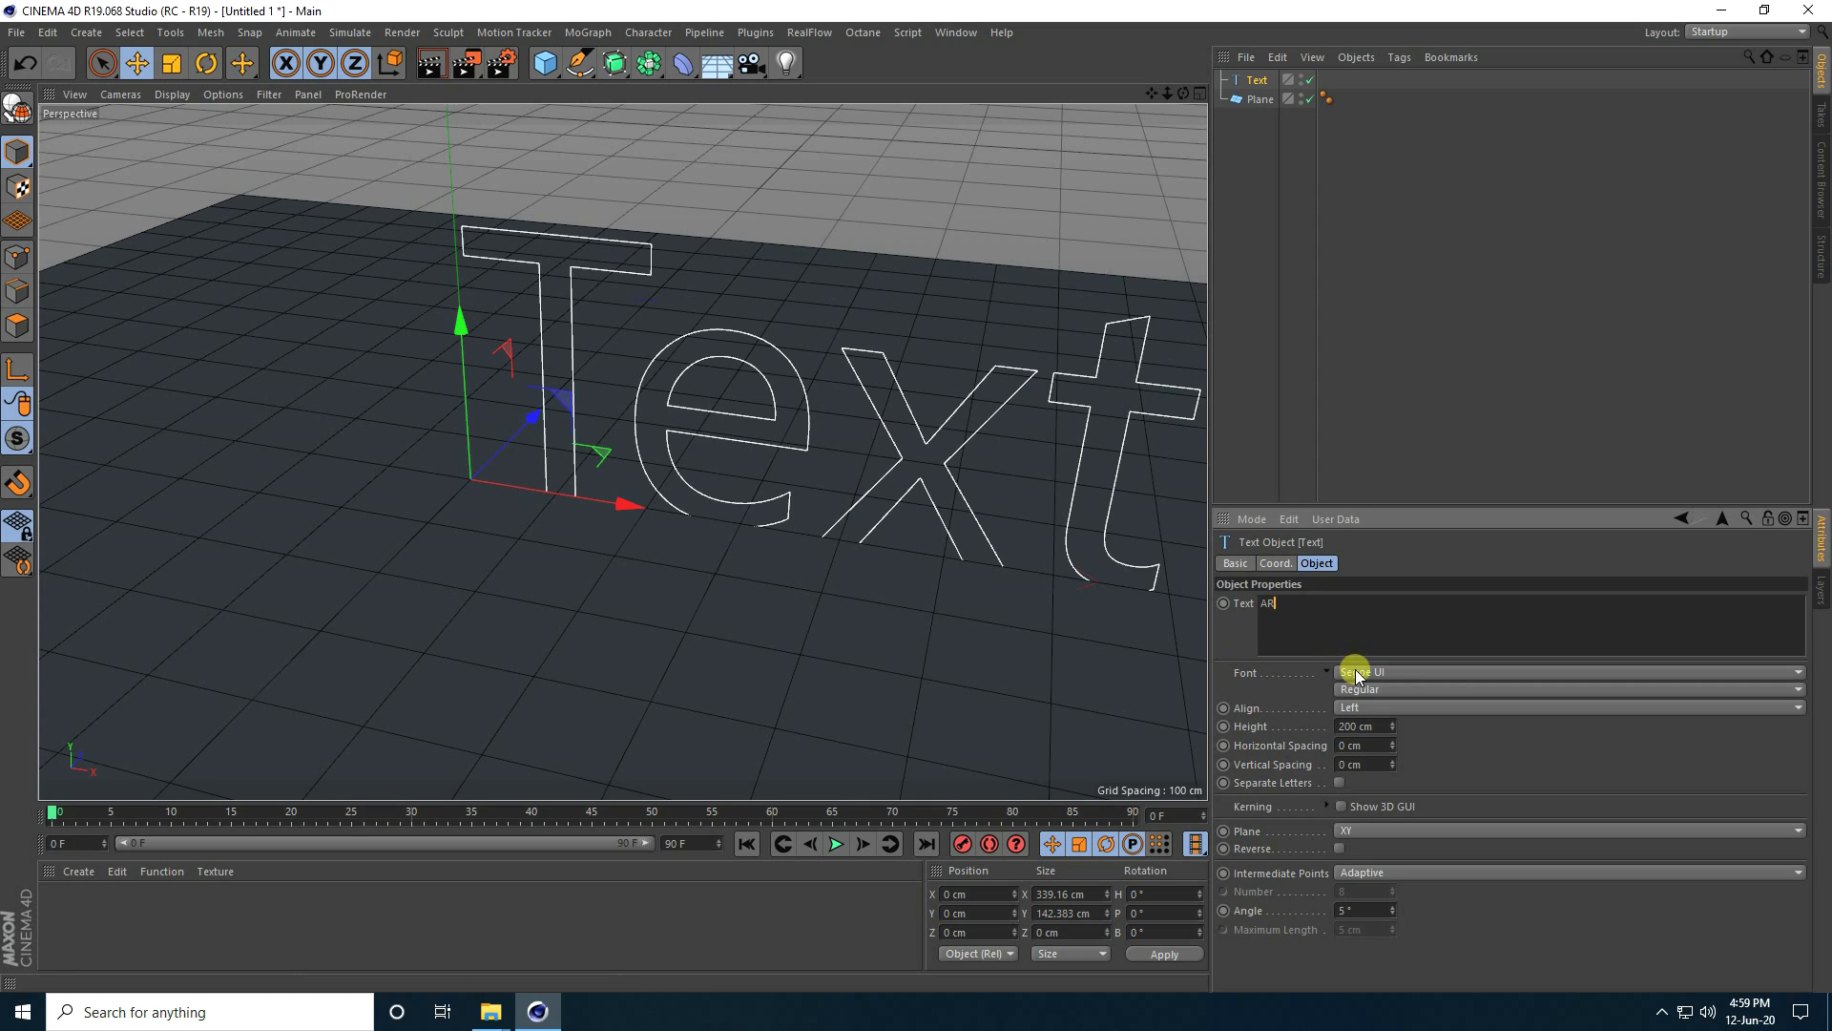
pyautogui.click(1365, 707)
pyautogui.click(1365, 746)
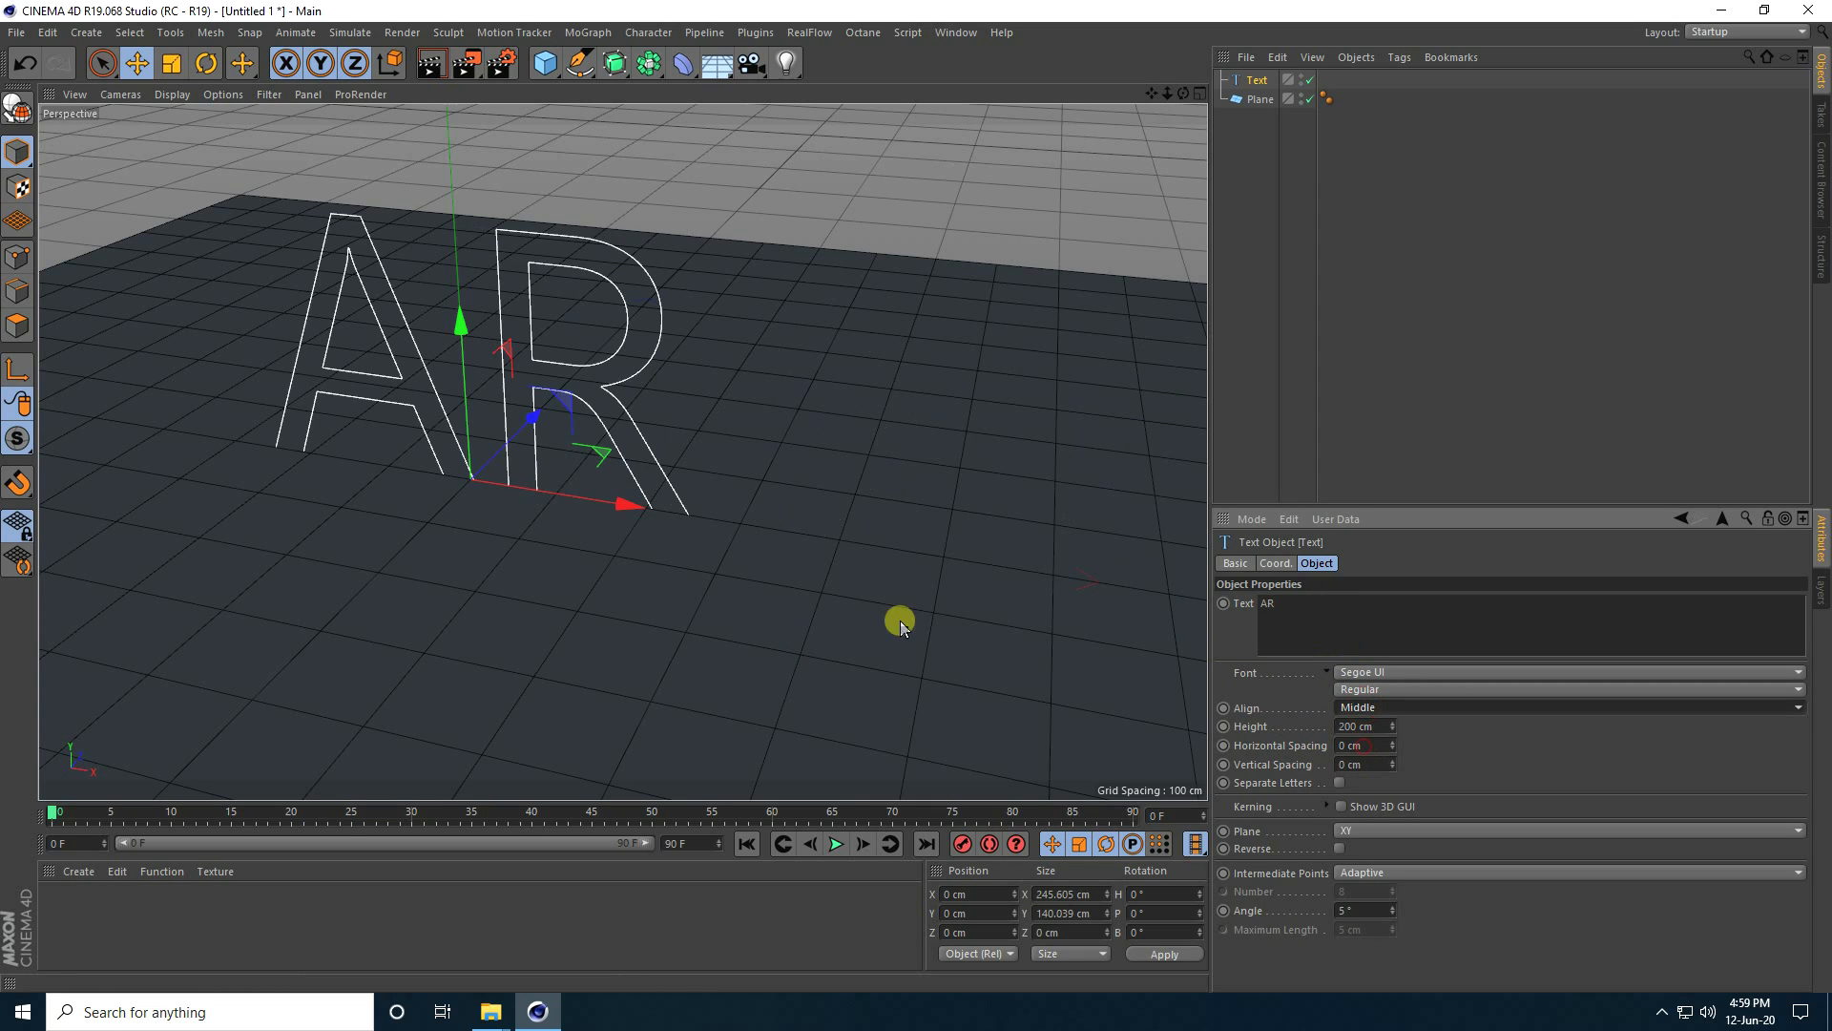
# - Change the text spline's font to AR DESTINE
pyautogui.click(1368, 674)
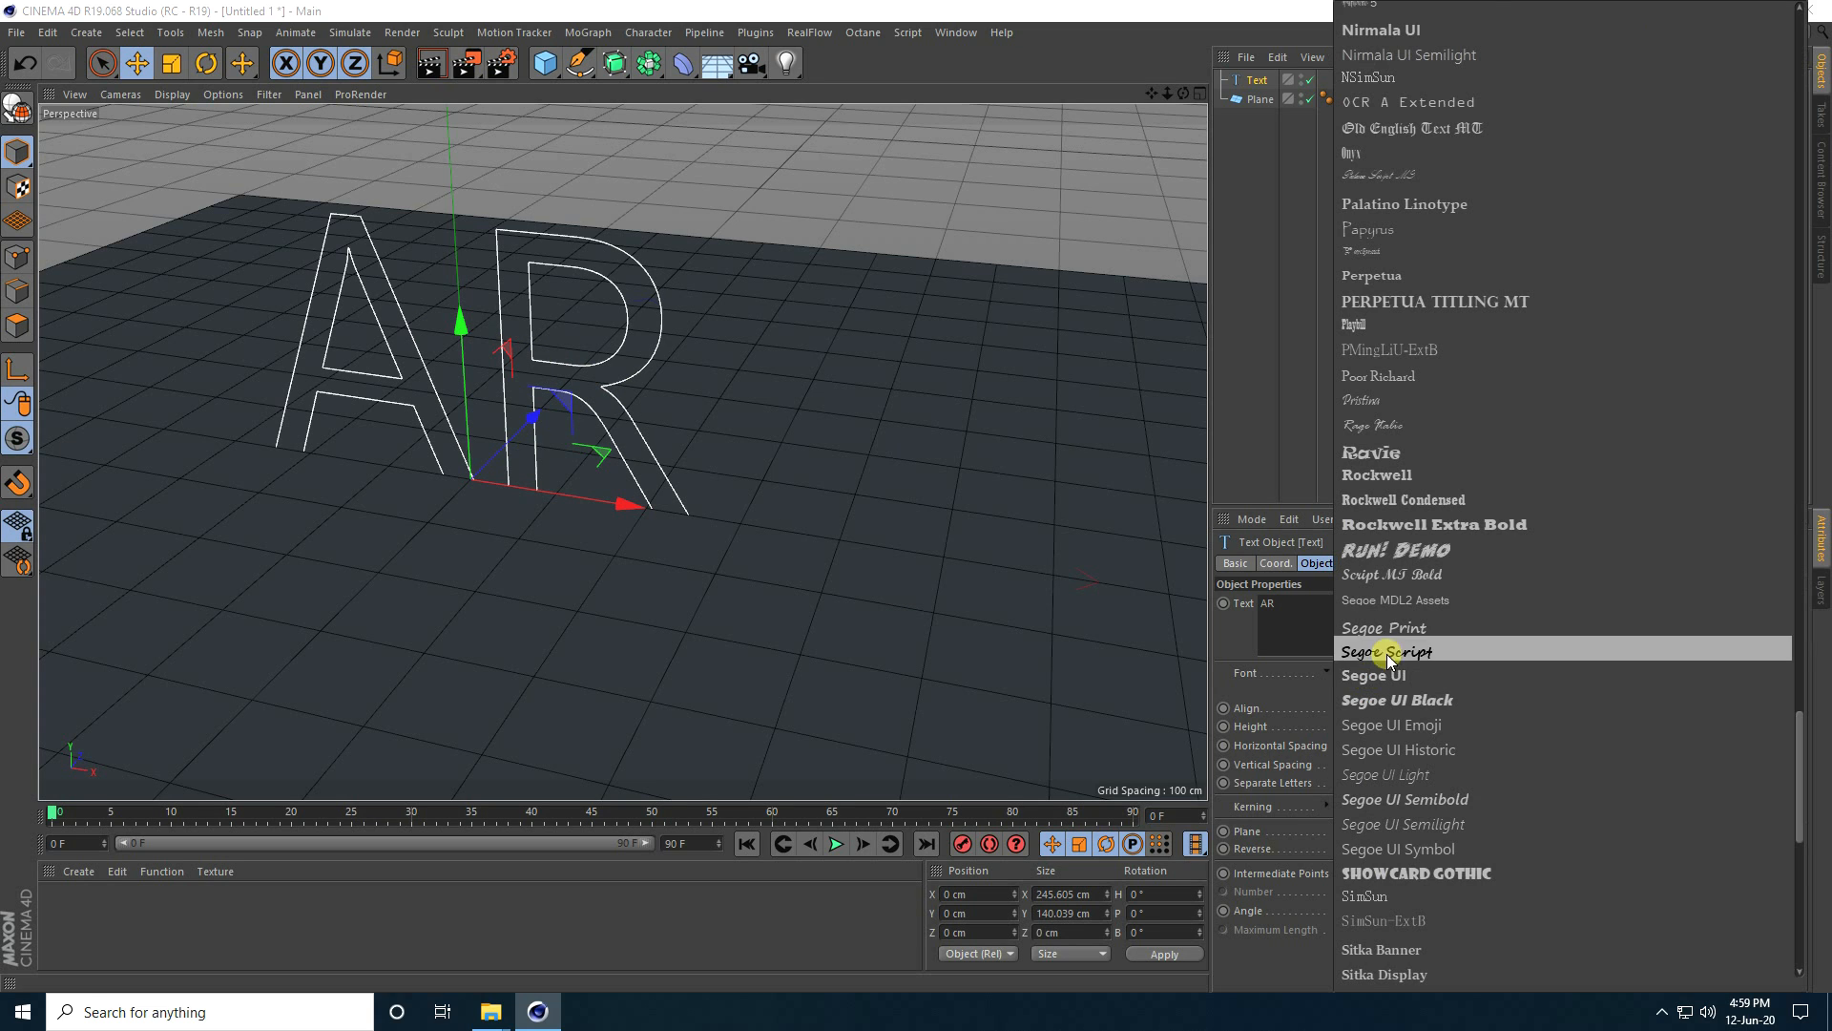
pyautogui.scroll(10, 1389, 649)
pyautogui.scroll(15, 1393, 638)
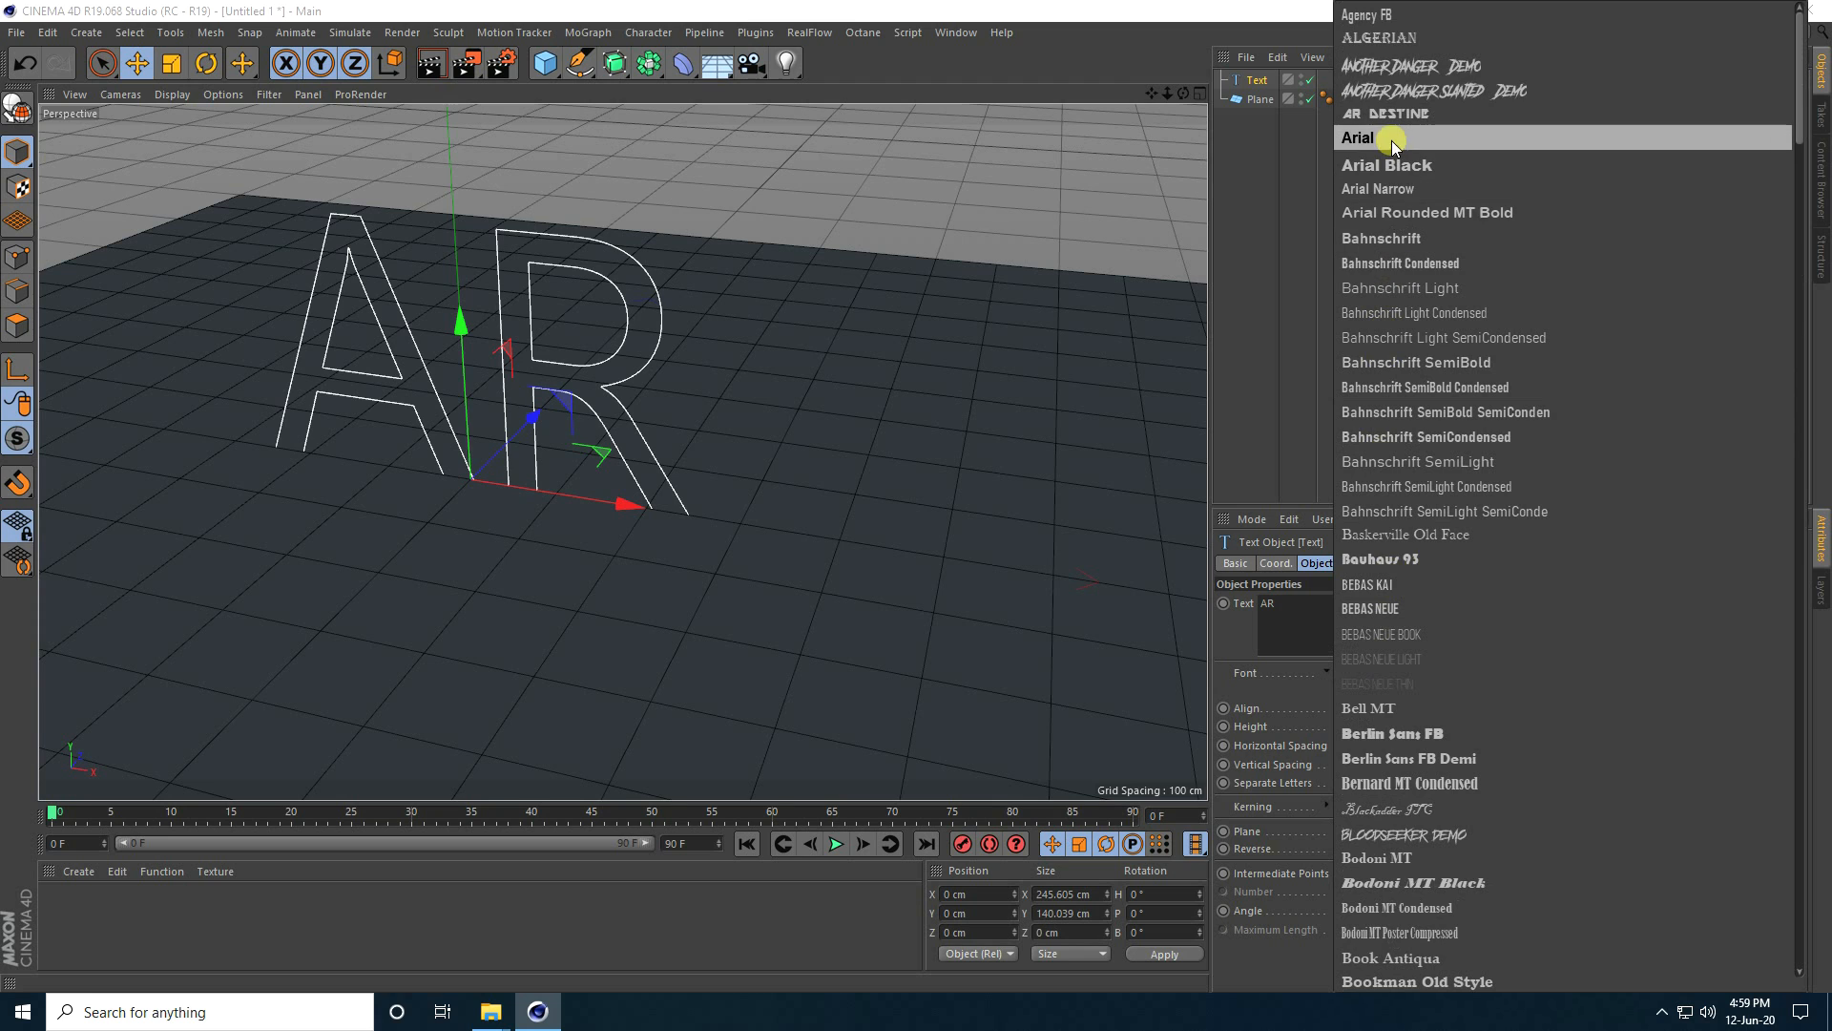
pyautogui.click(1391, 114)
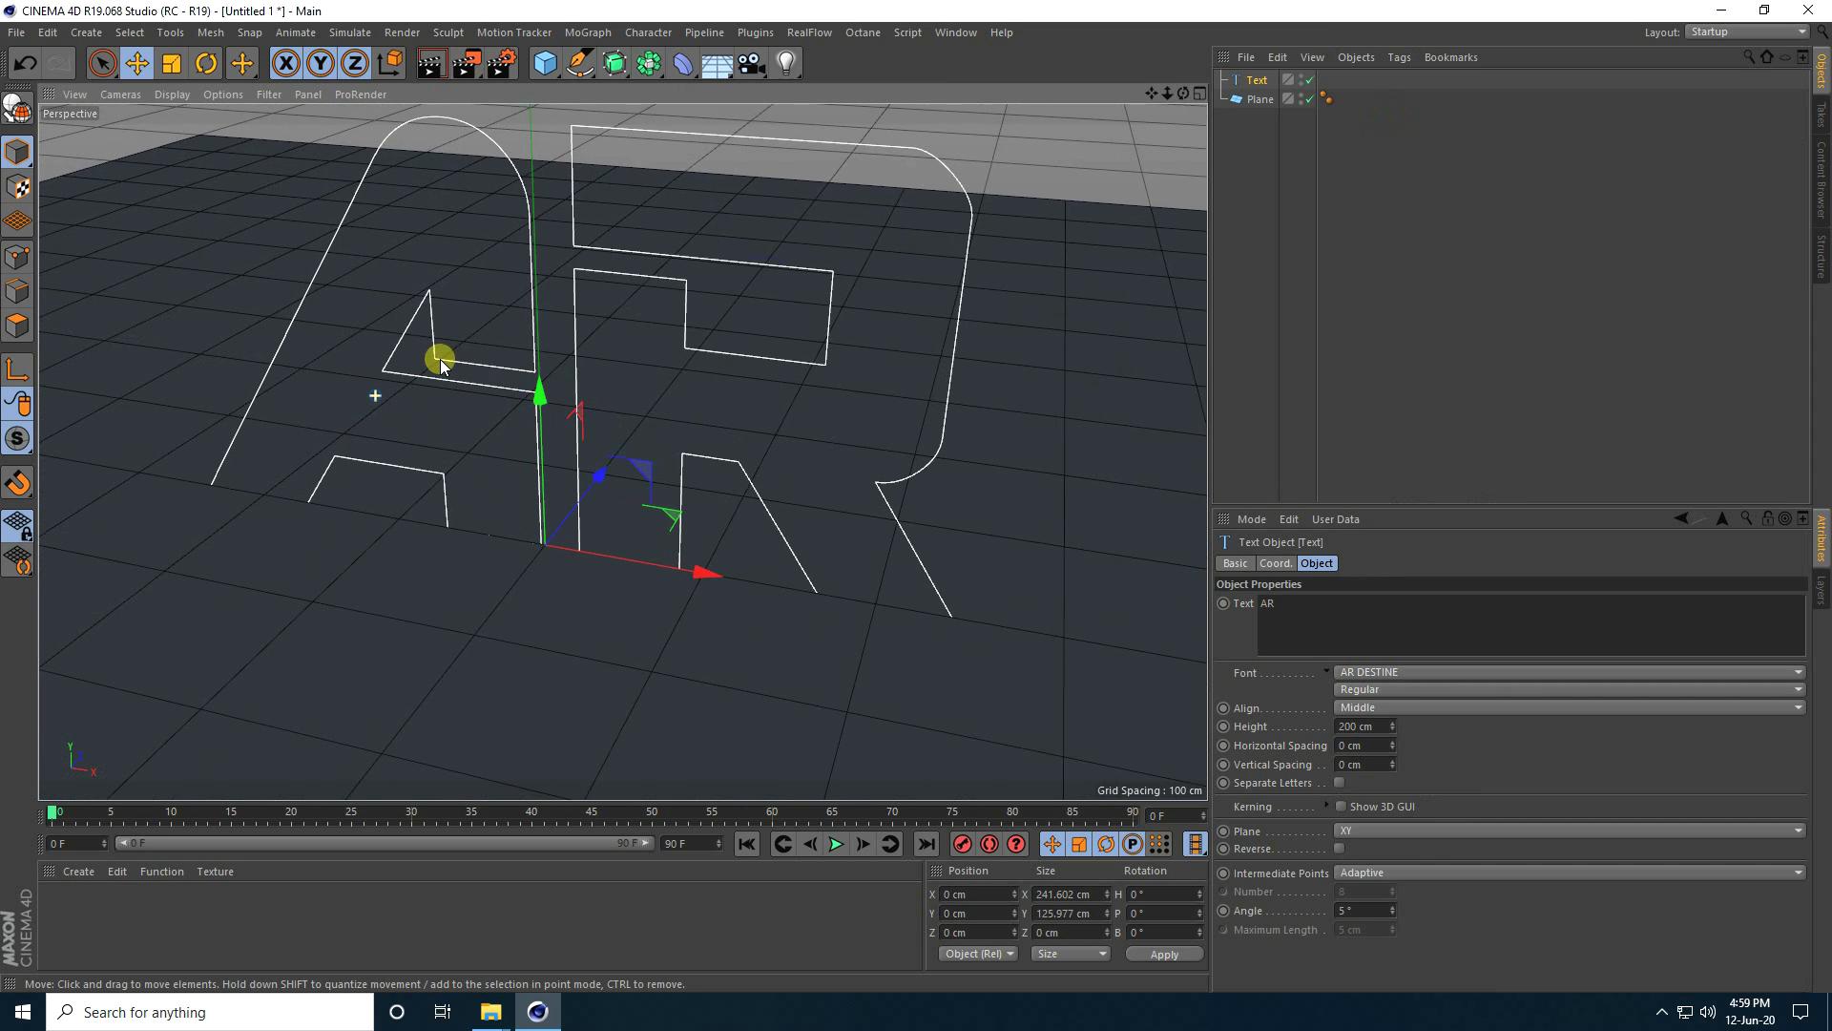
# - Rotate the text spline to a pitch of -90° so it lies flat, and move it to about -121 cm in Z
pyautogui.keyDown('alt'); pyautogui.moveTo(442, 365); pyautogui.dragTo(740, 463); pyautogui.keyUp('alt')
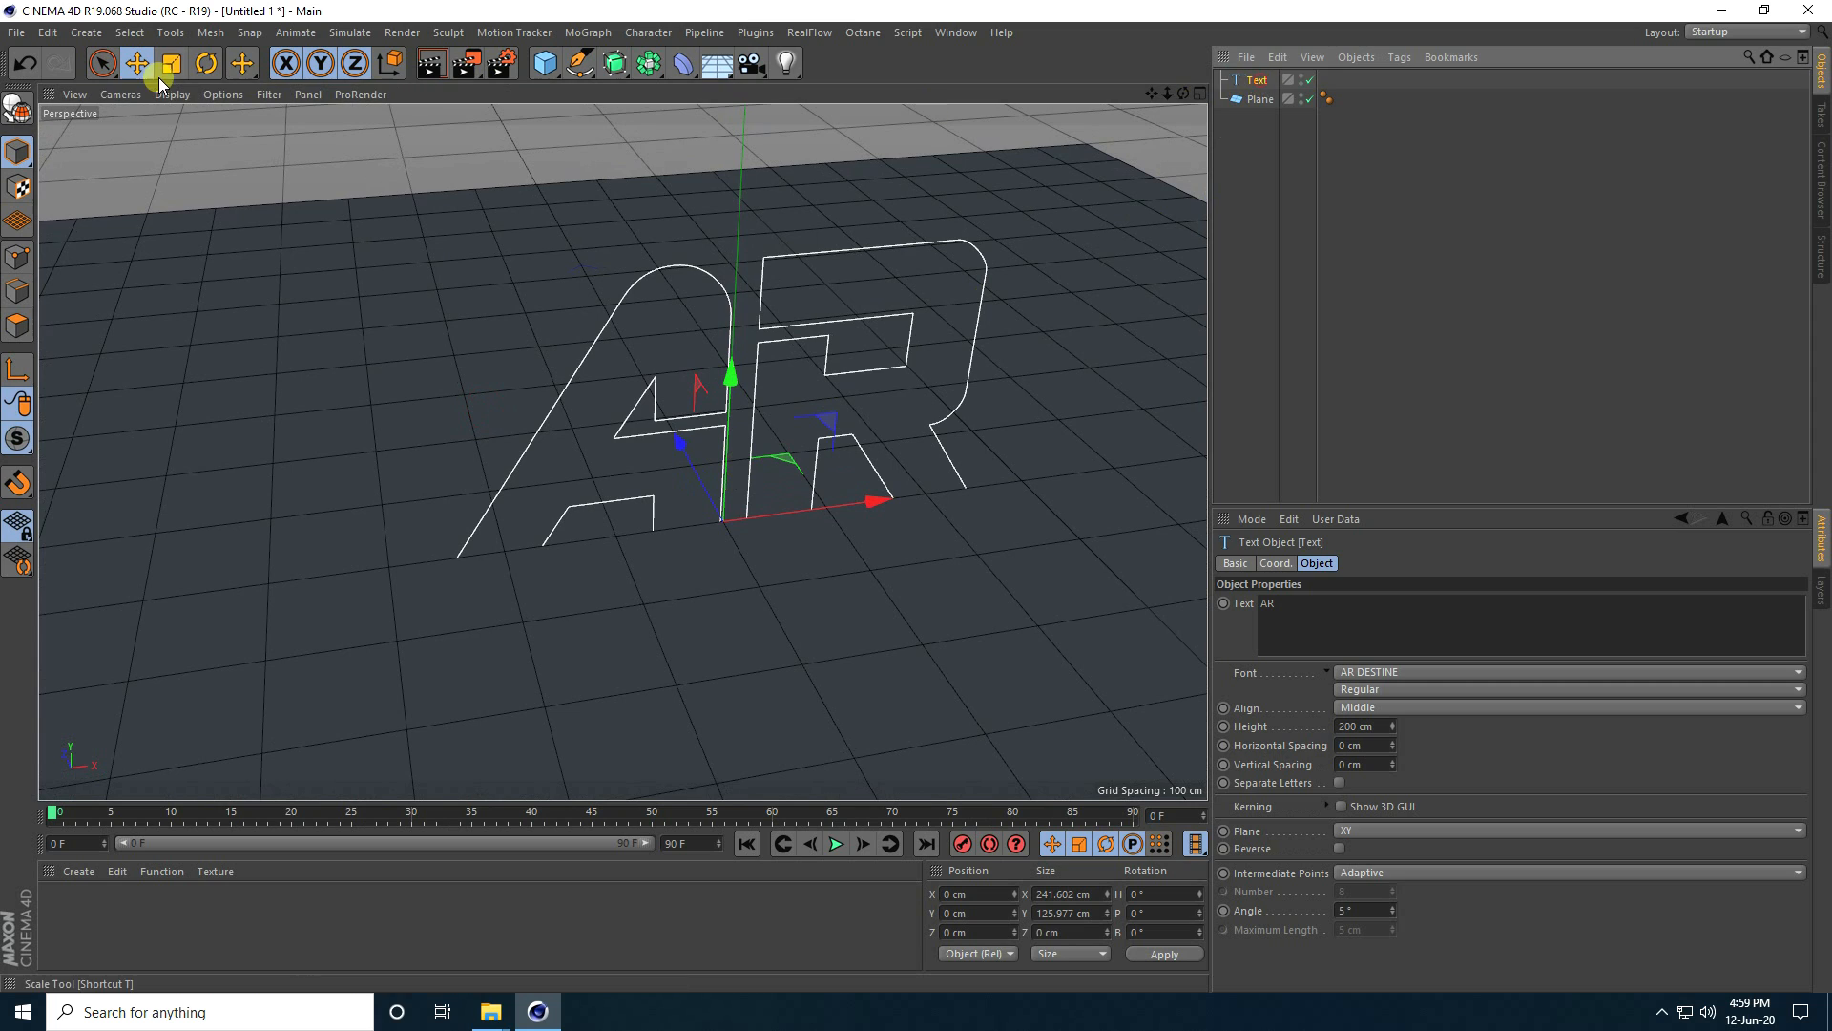
pyautogui.click(208, 64)
pyautogui.moveTo(748, 523); pyautogui.dragTo(708, 389)
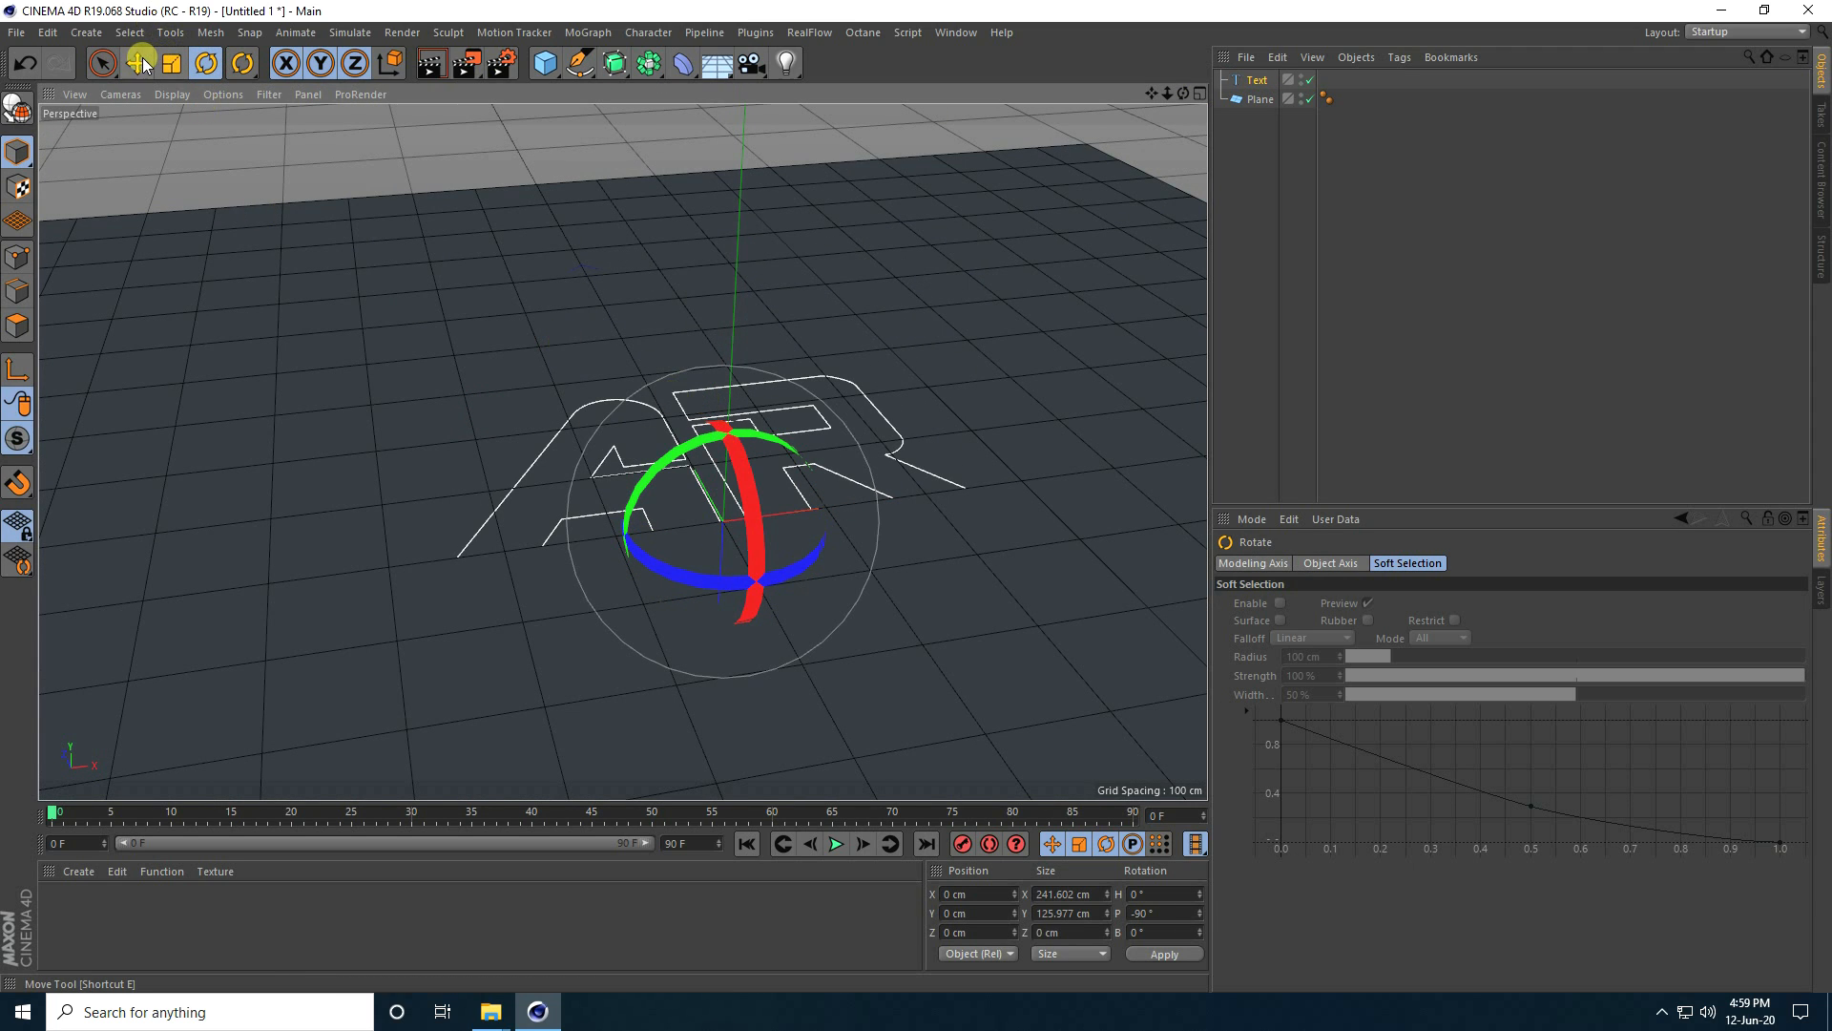
pyautogui.click(137, 63)
pyautogui.keyDown('alt'); pyautogui.moveTo(632, 298); pyautogui.dragTo(673, 432); pyautogui.keyUp('alt')
pyautogui.keyDown('alt'); pyautogui.moveTo(752, 502); pyautogui.dragTo(691, 470); pyautogui.keyUp('alt')
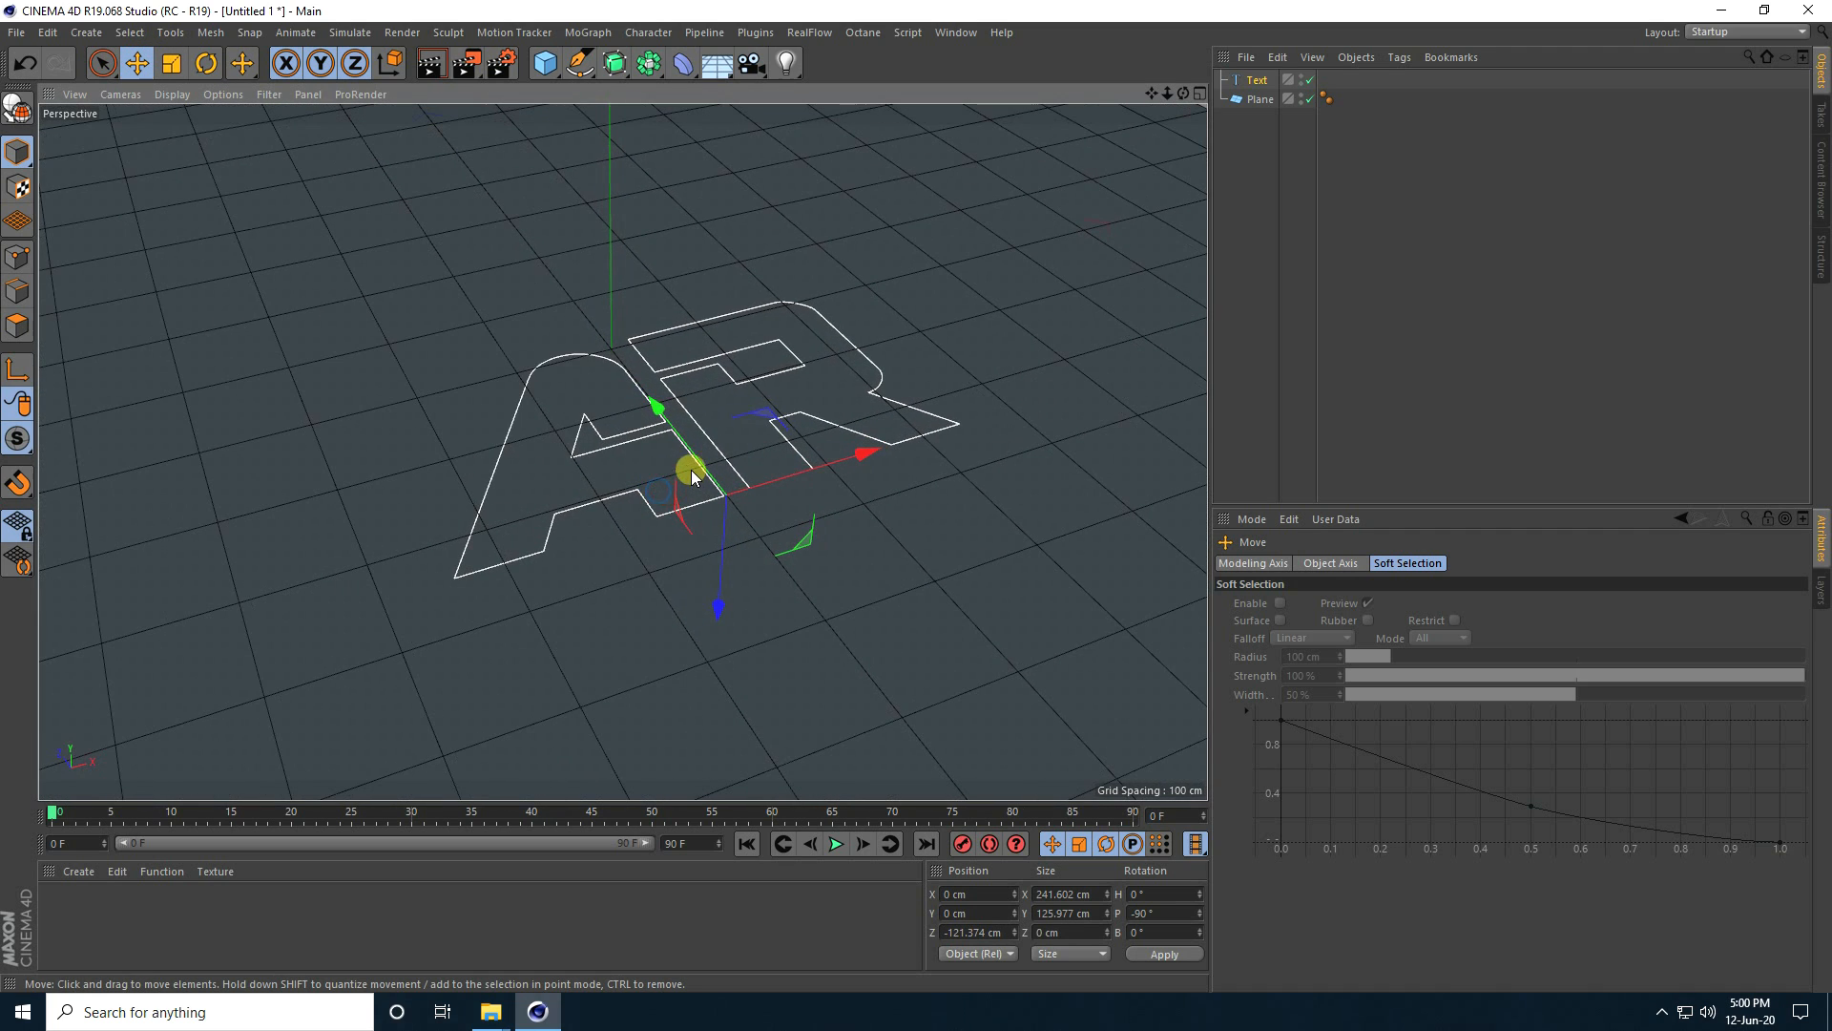
# - Add an Extrude generator and make the text spline its child
pyautogui.click(620, 67)
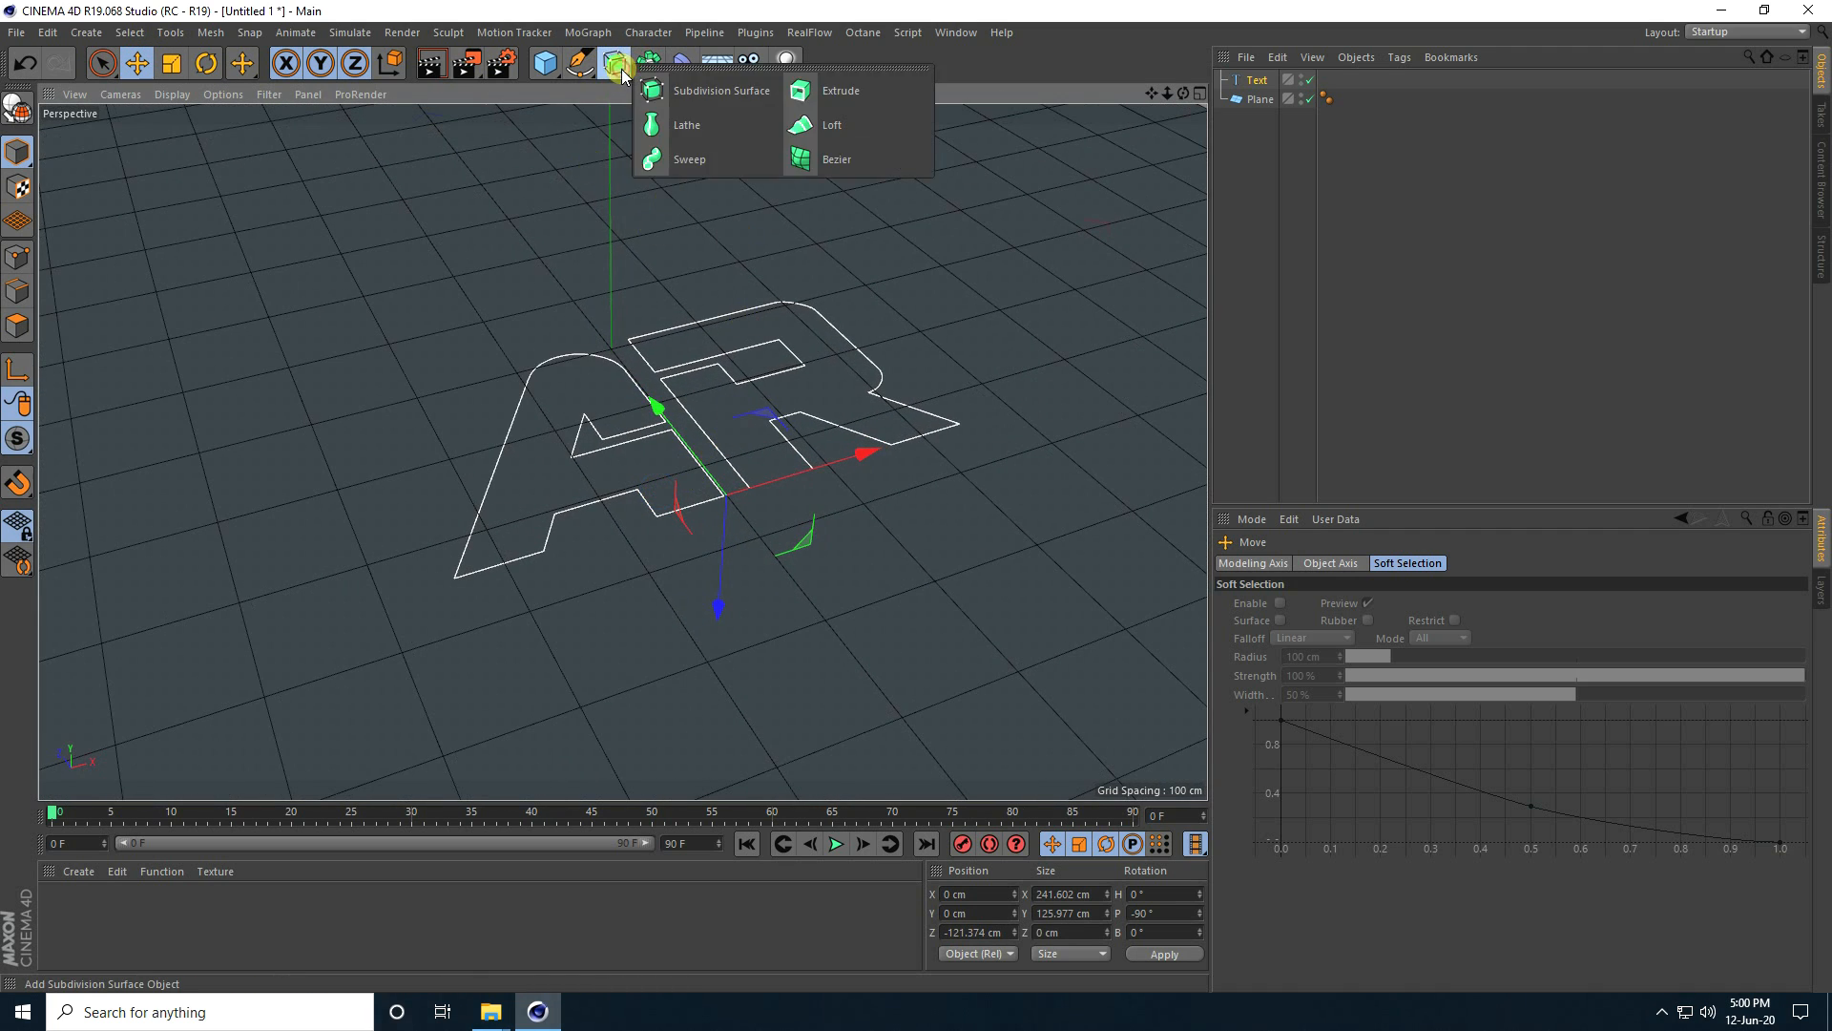
pyautogui.click(835, 96)
pyautogui.click(1256, 103)
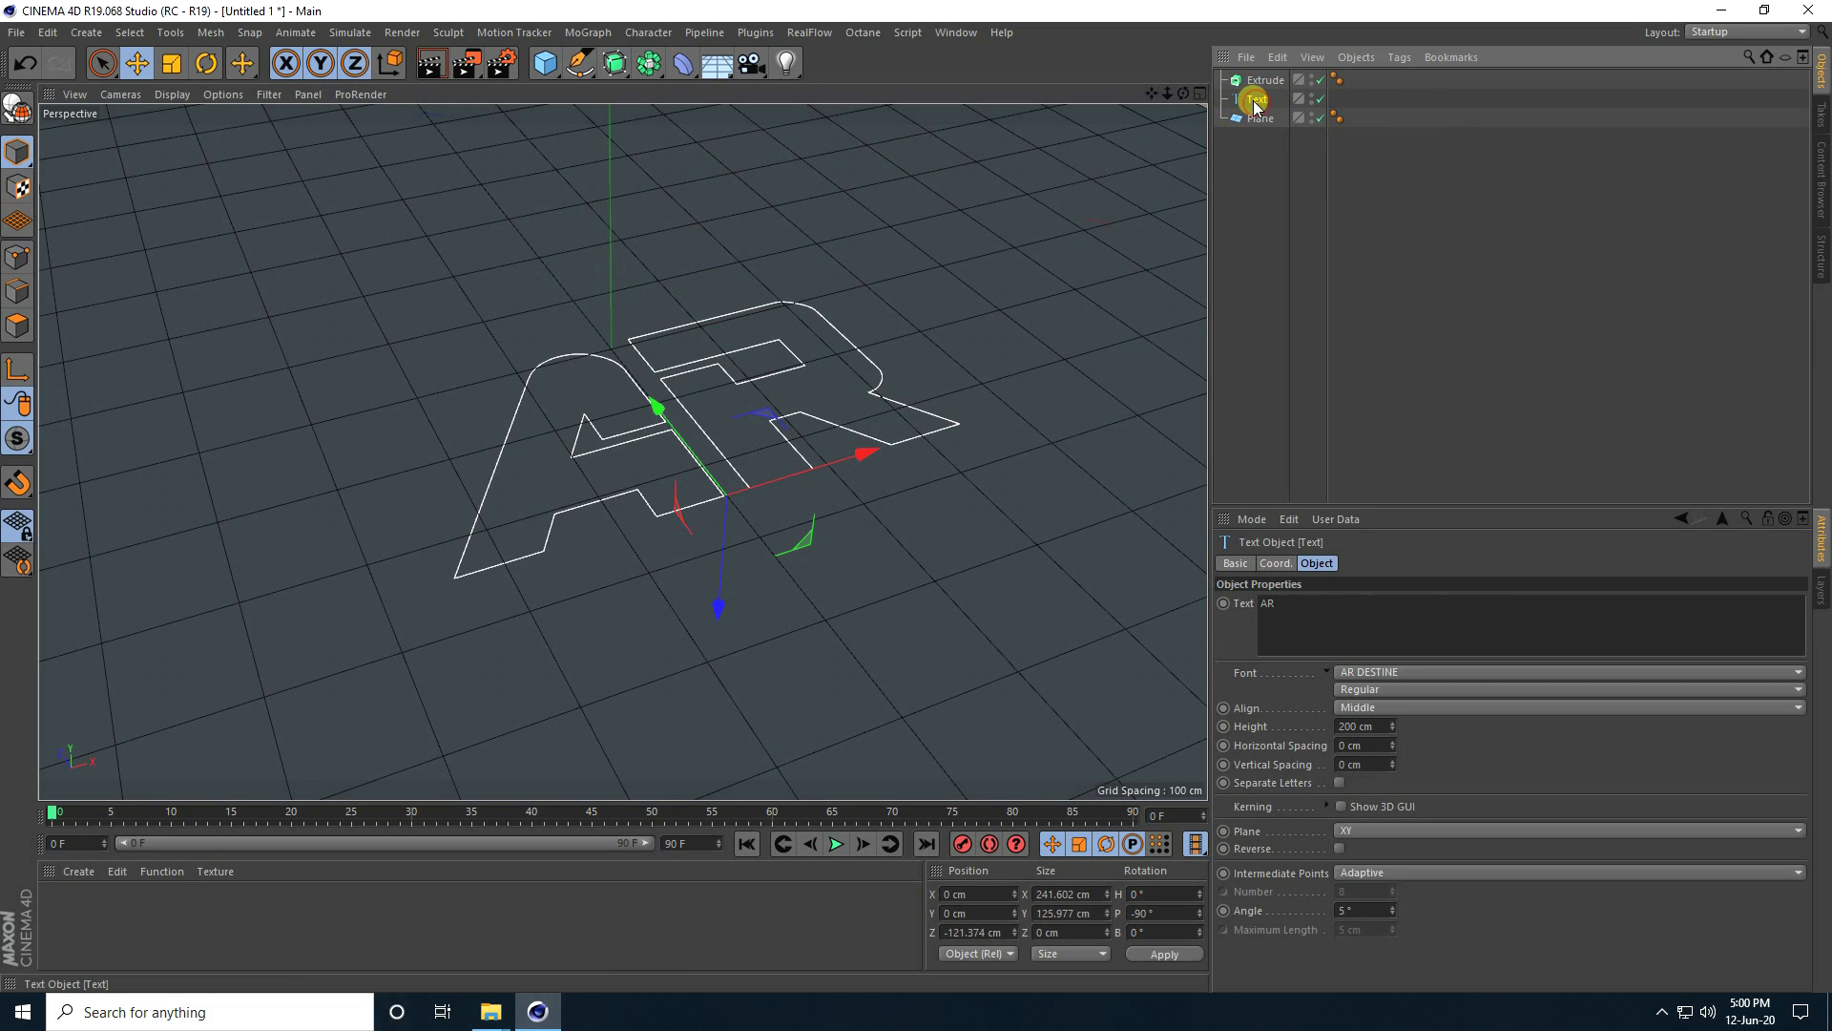
pyautogui.moveTo(1260, 86); pyautogui.dragTo(1262, 83)
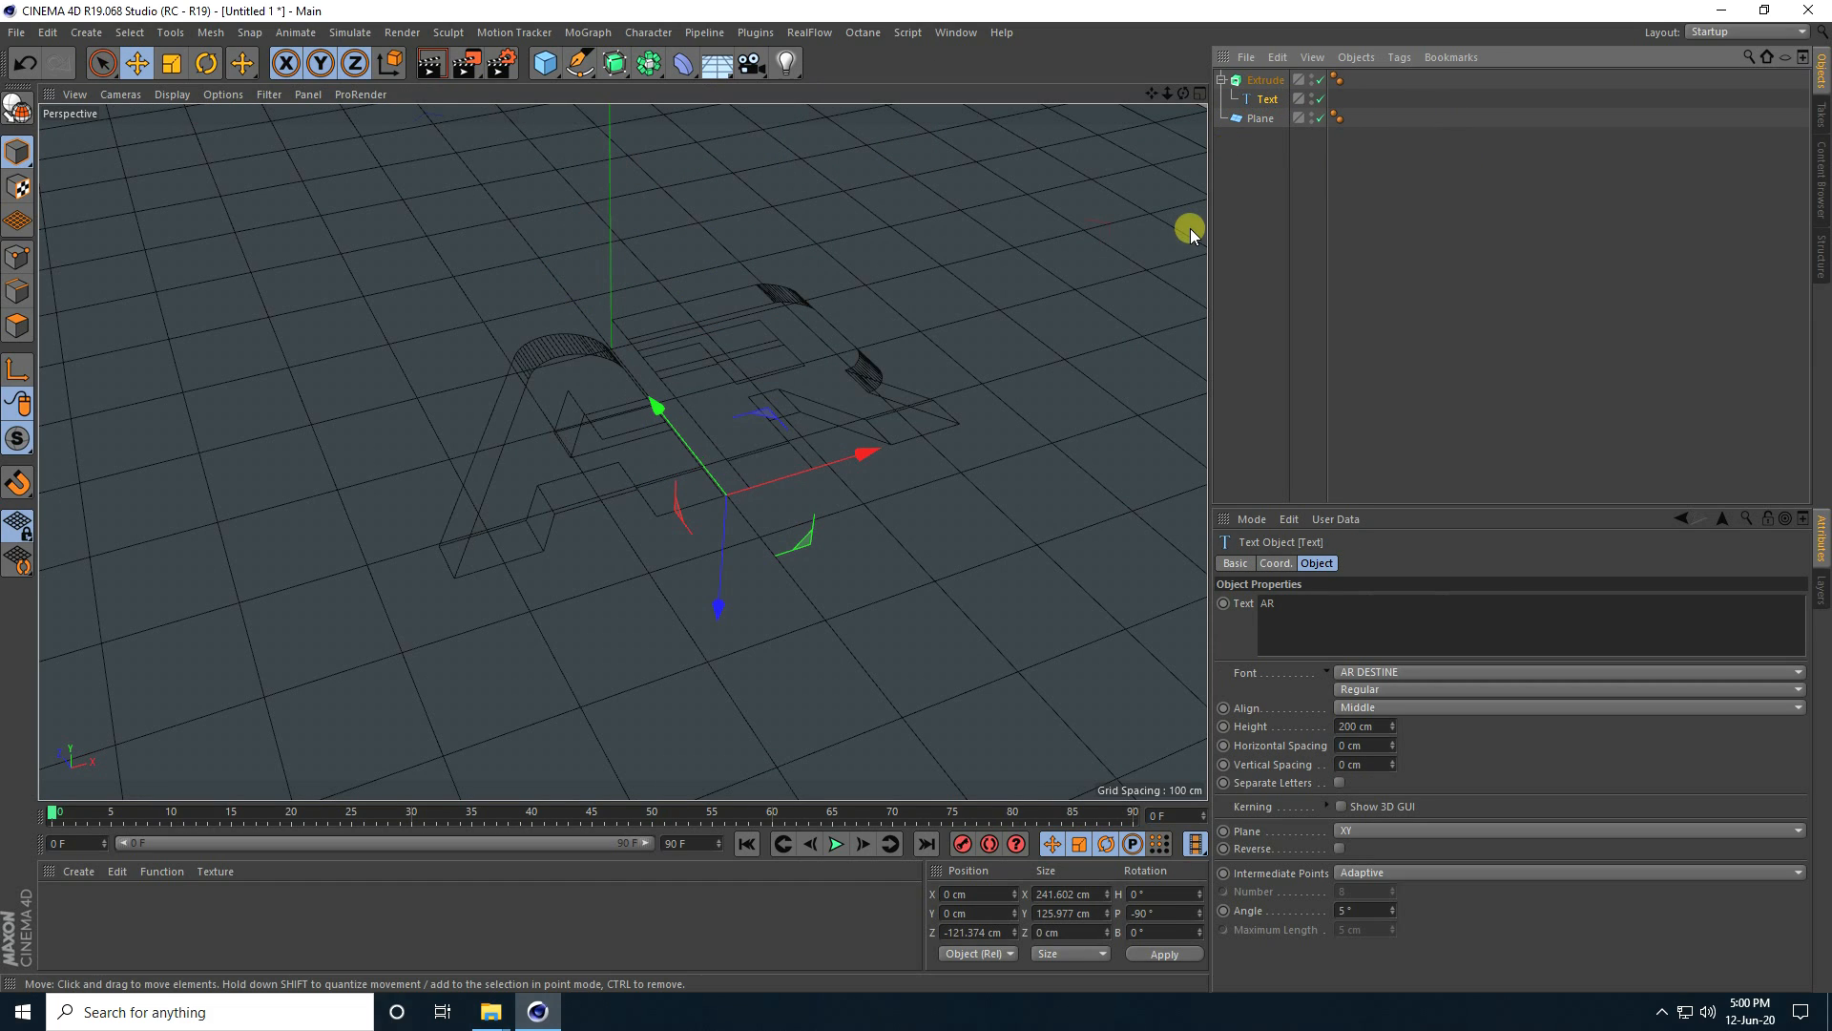
# - Set the extrude's movement to 0 cm in Z and 35 cm in Y
pyautogui.click(1266, 81)
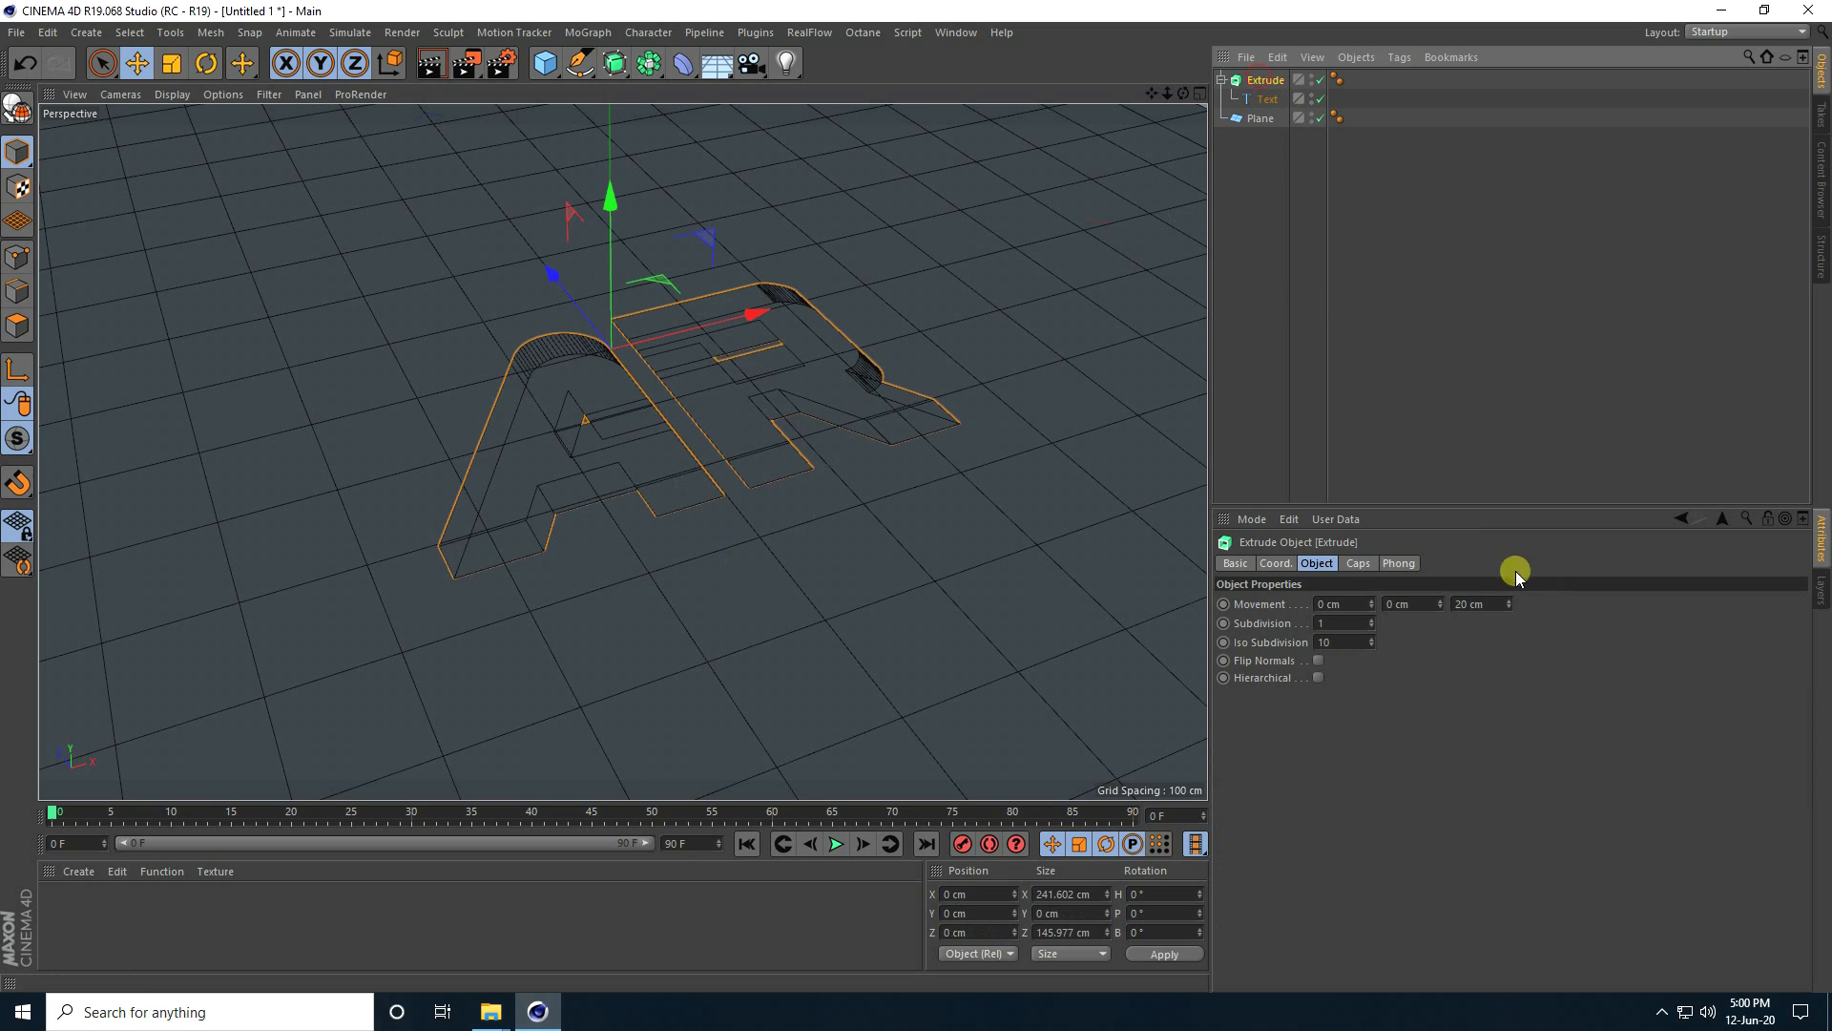
pyautogui.click(1492, 604)
pyautogui.press('Return')
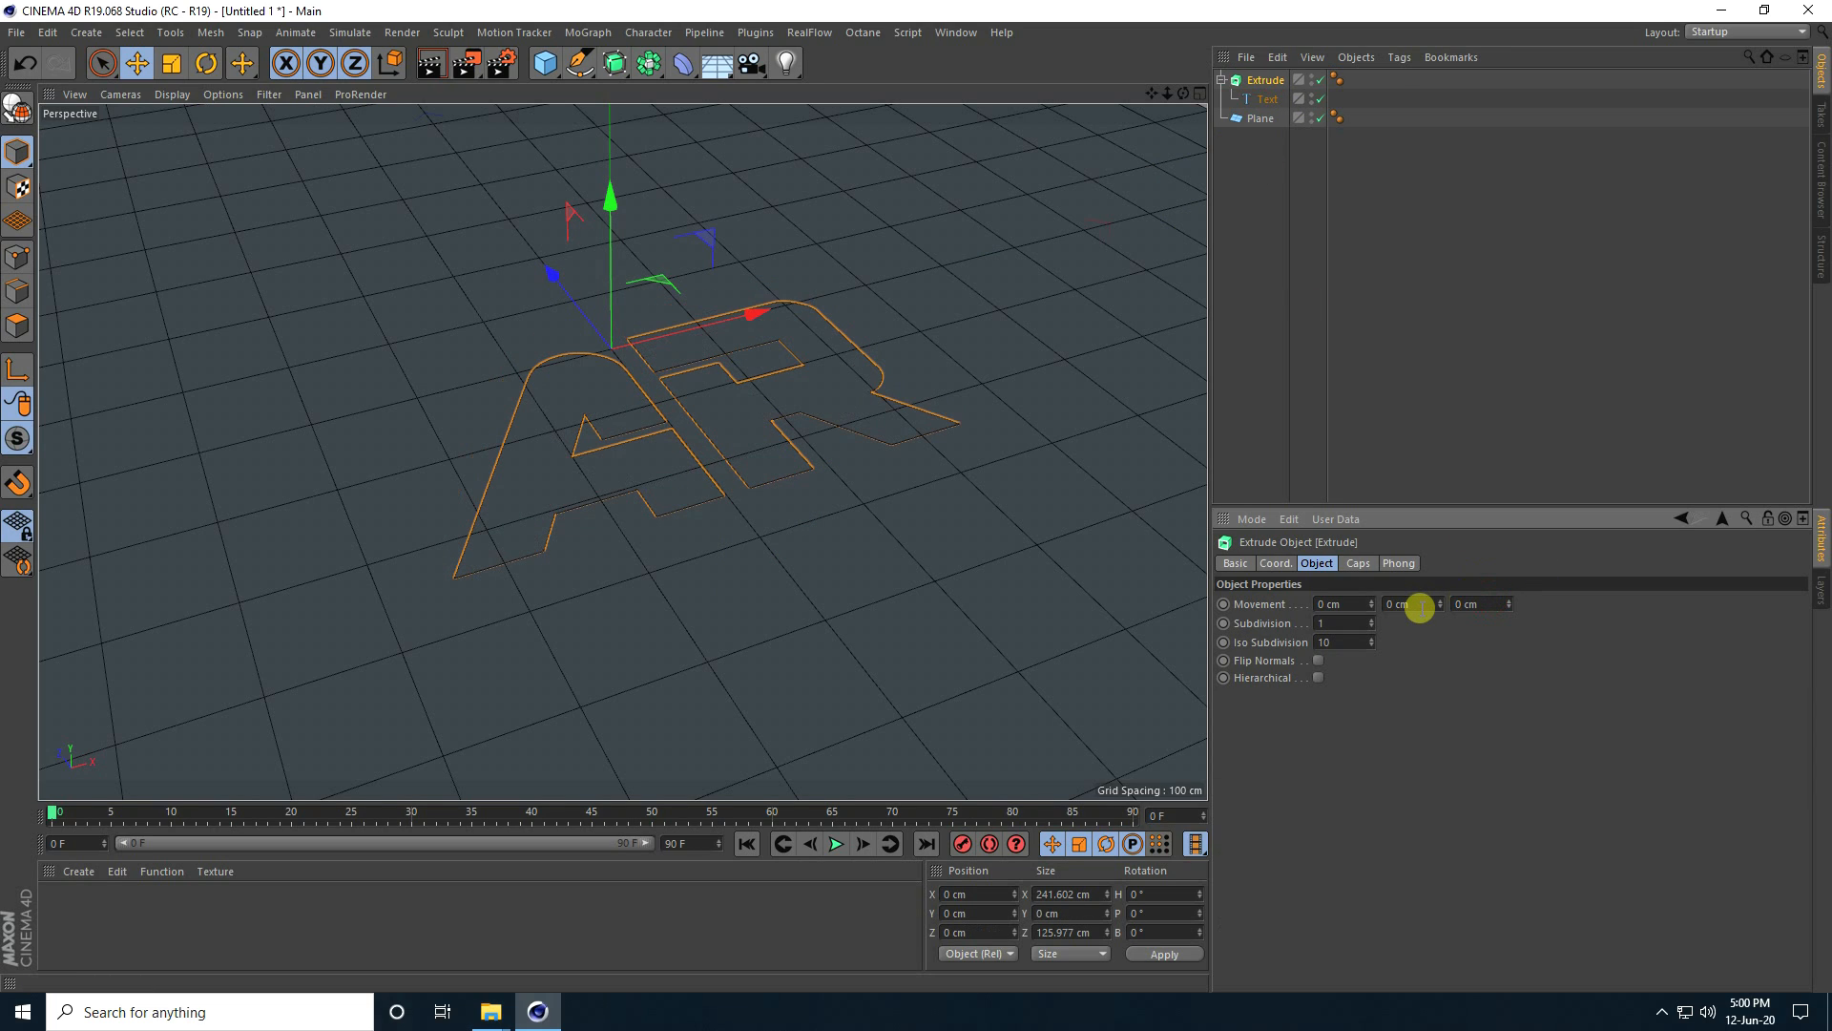
pyautogui.moveTo(1442, 605); pyautogui.dragTo(1442, 606)
pyautogui.moveTo(686, 435)
pyautogui.keyDown('alt'); pyautogui.mouseDown()
pyautogui.moveTo(655, 430)
pyautogui.moveTo(679, 435)
pyautogui.mouseUp(); pyautogui.keyUp('alt')
# - Lower the extruded text slightly into the plane, to about -1.6 cm in Y
pyautogui.click(1222, 80)
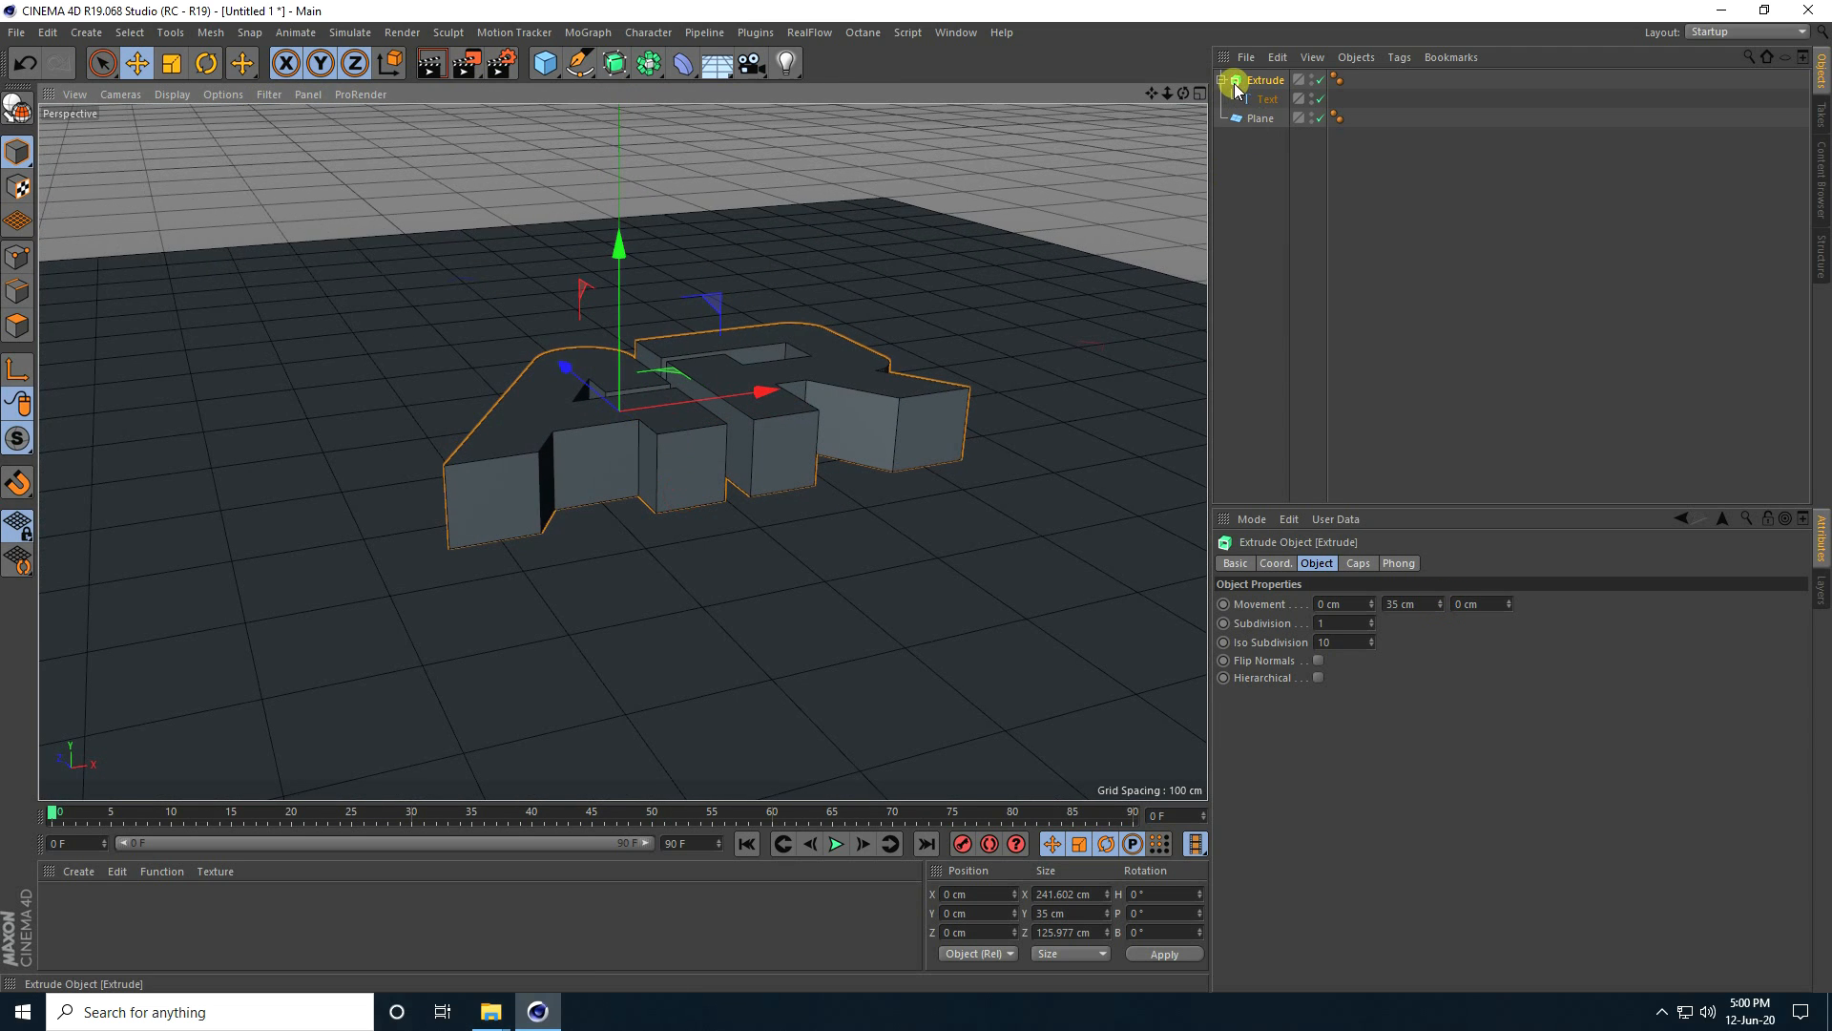
pyautogui.scroll(3, 641, 372)
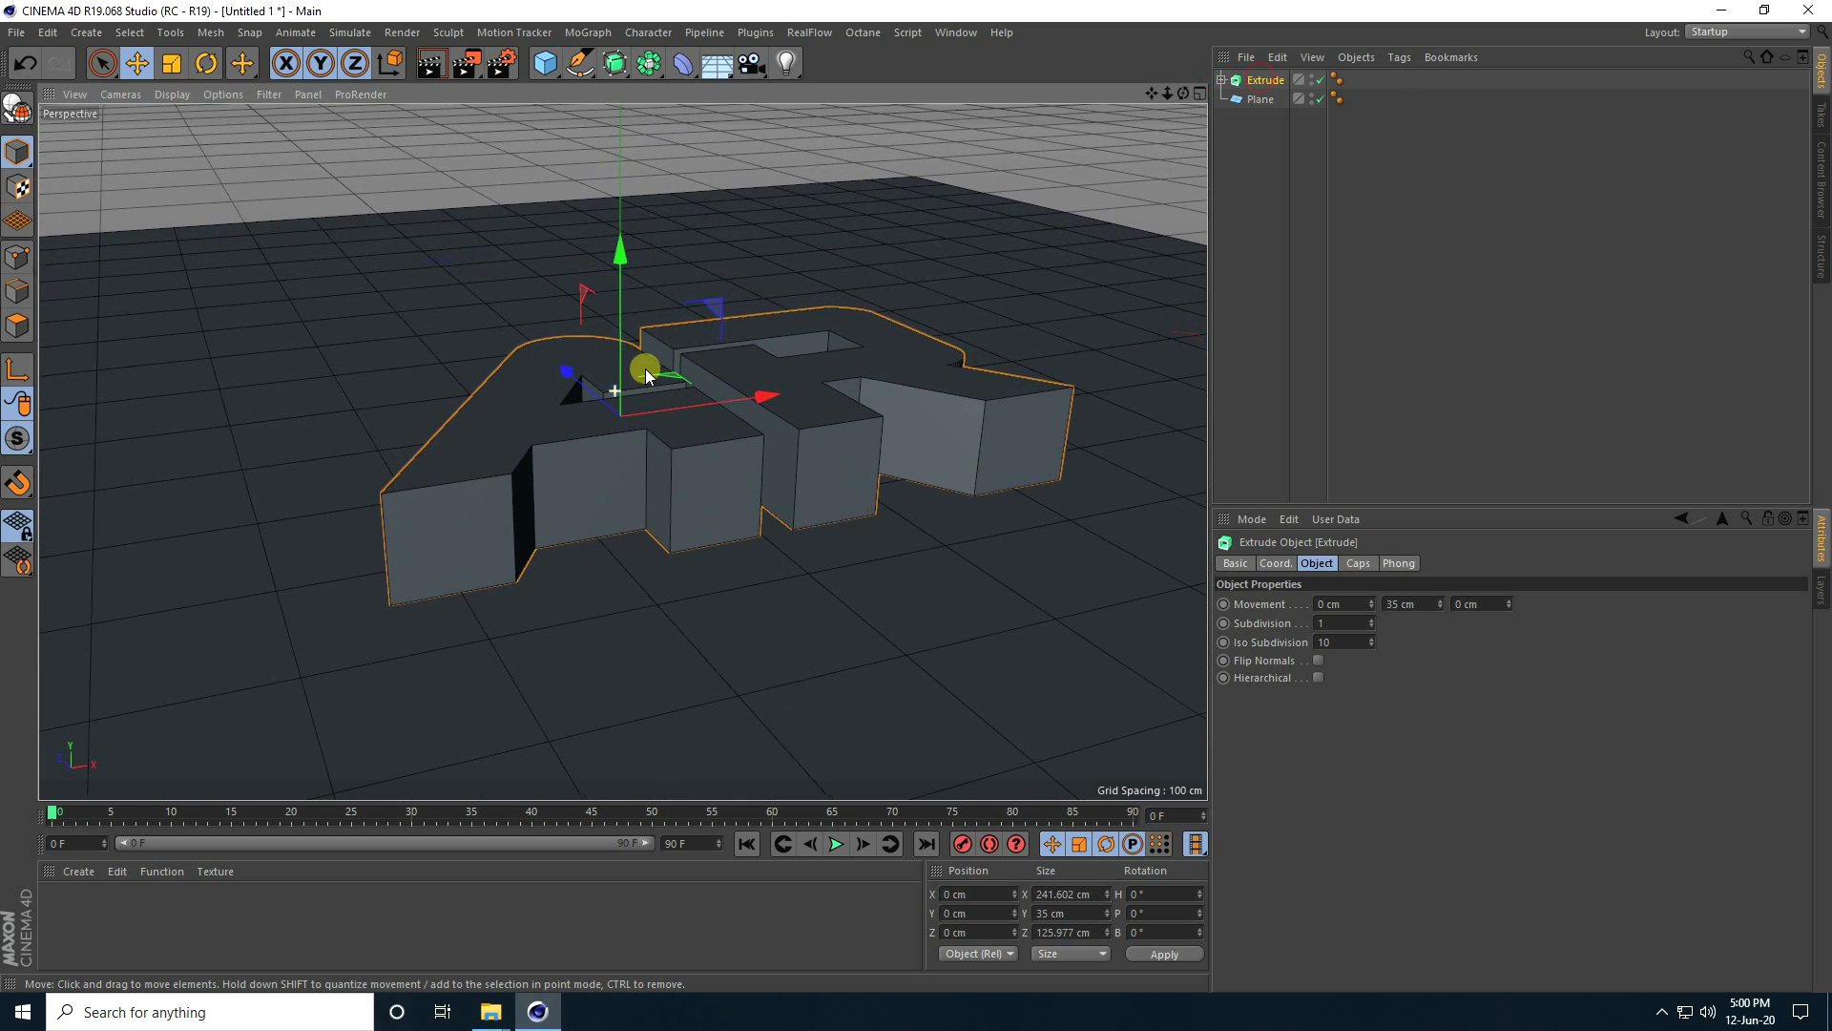
pyautogui.moveTo(622, 252); pyautogui.dragTo(532, 597)
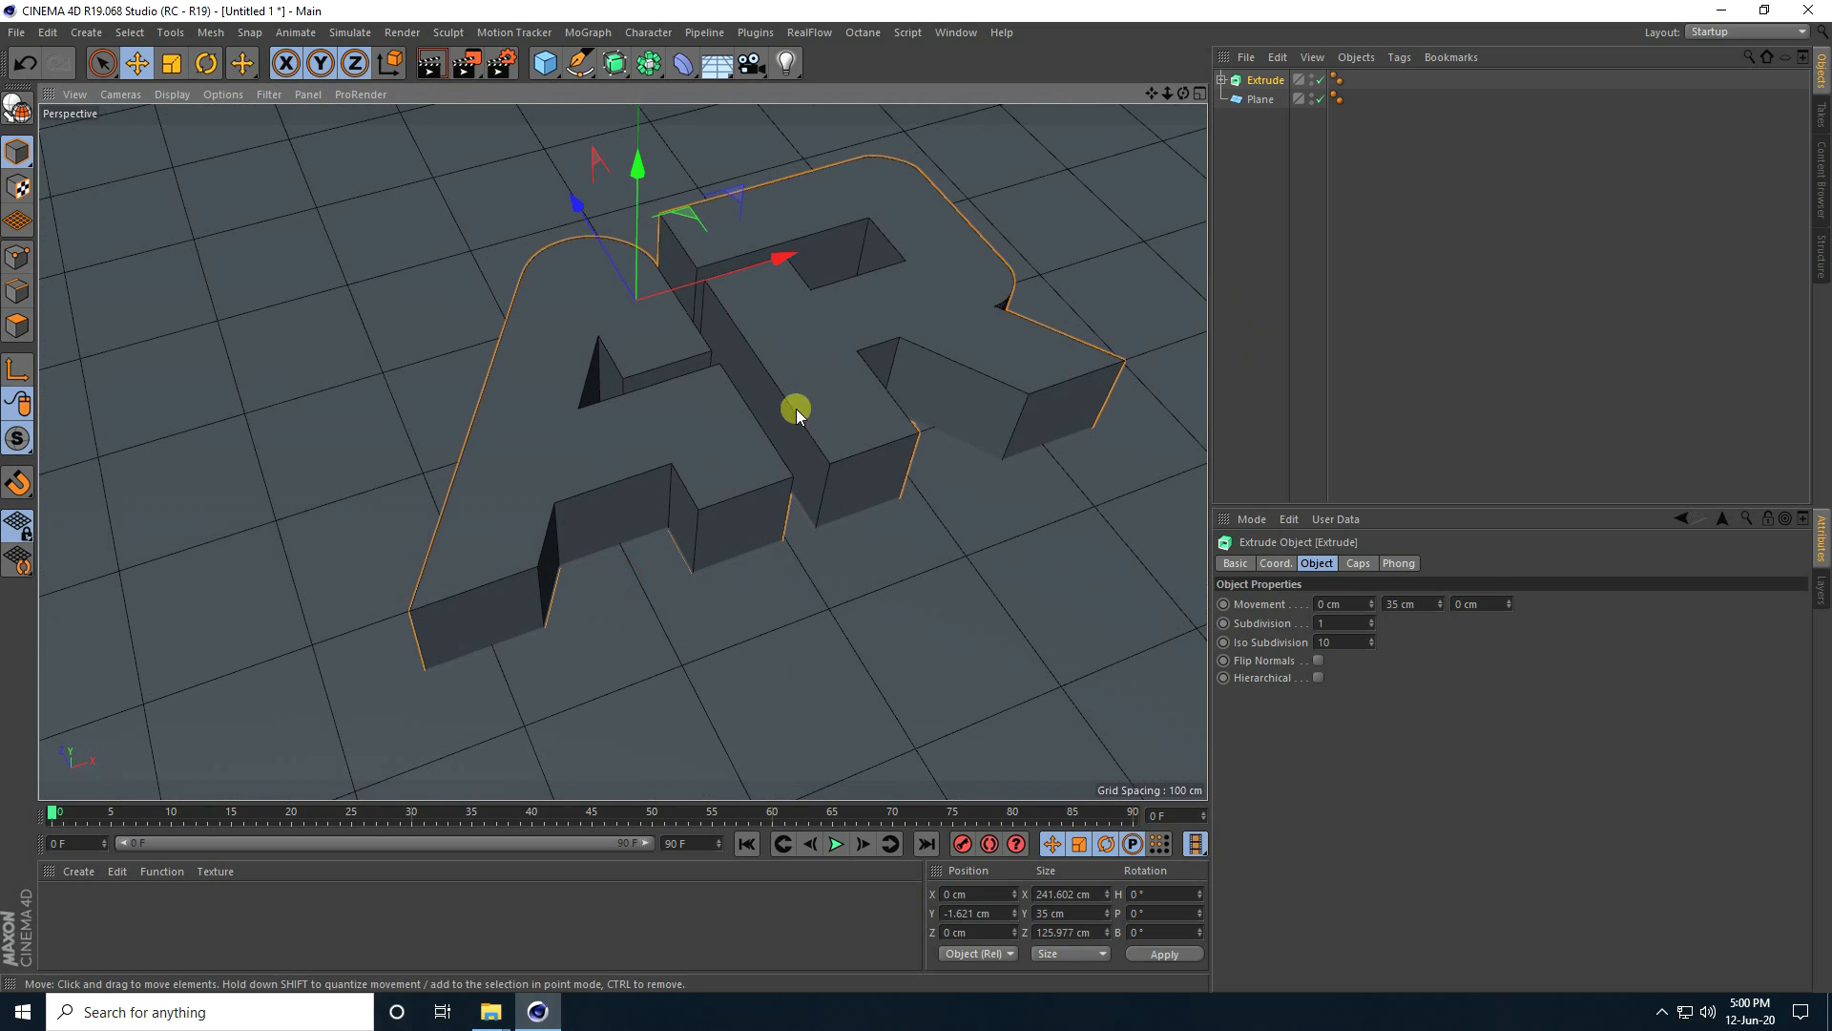
# - Duplicate the text spline out of the extrude to the top level of the object hierarchy
pyautogui.click(1221, 80)
pyautogui.click(1268, 99)
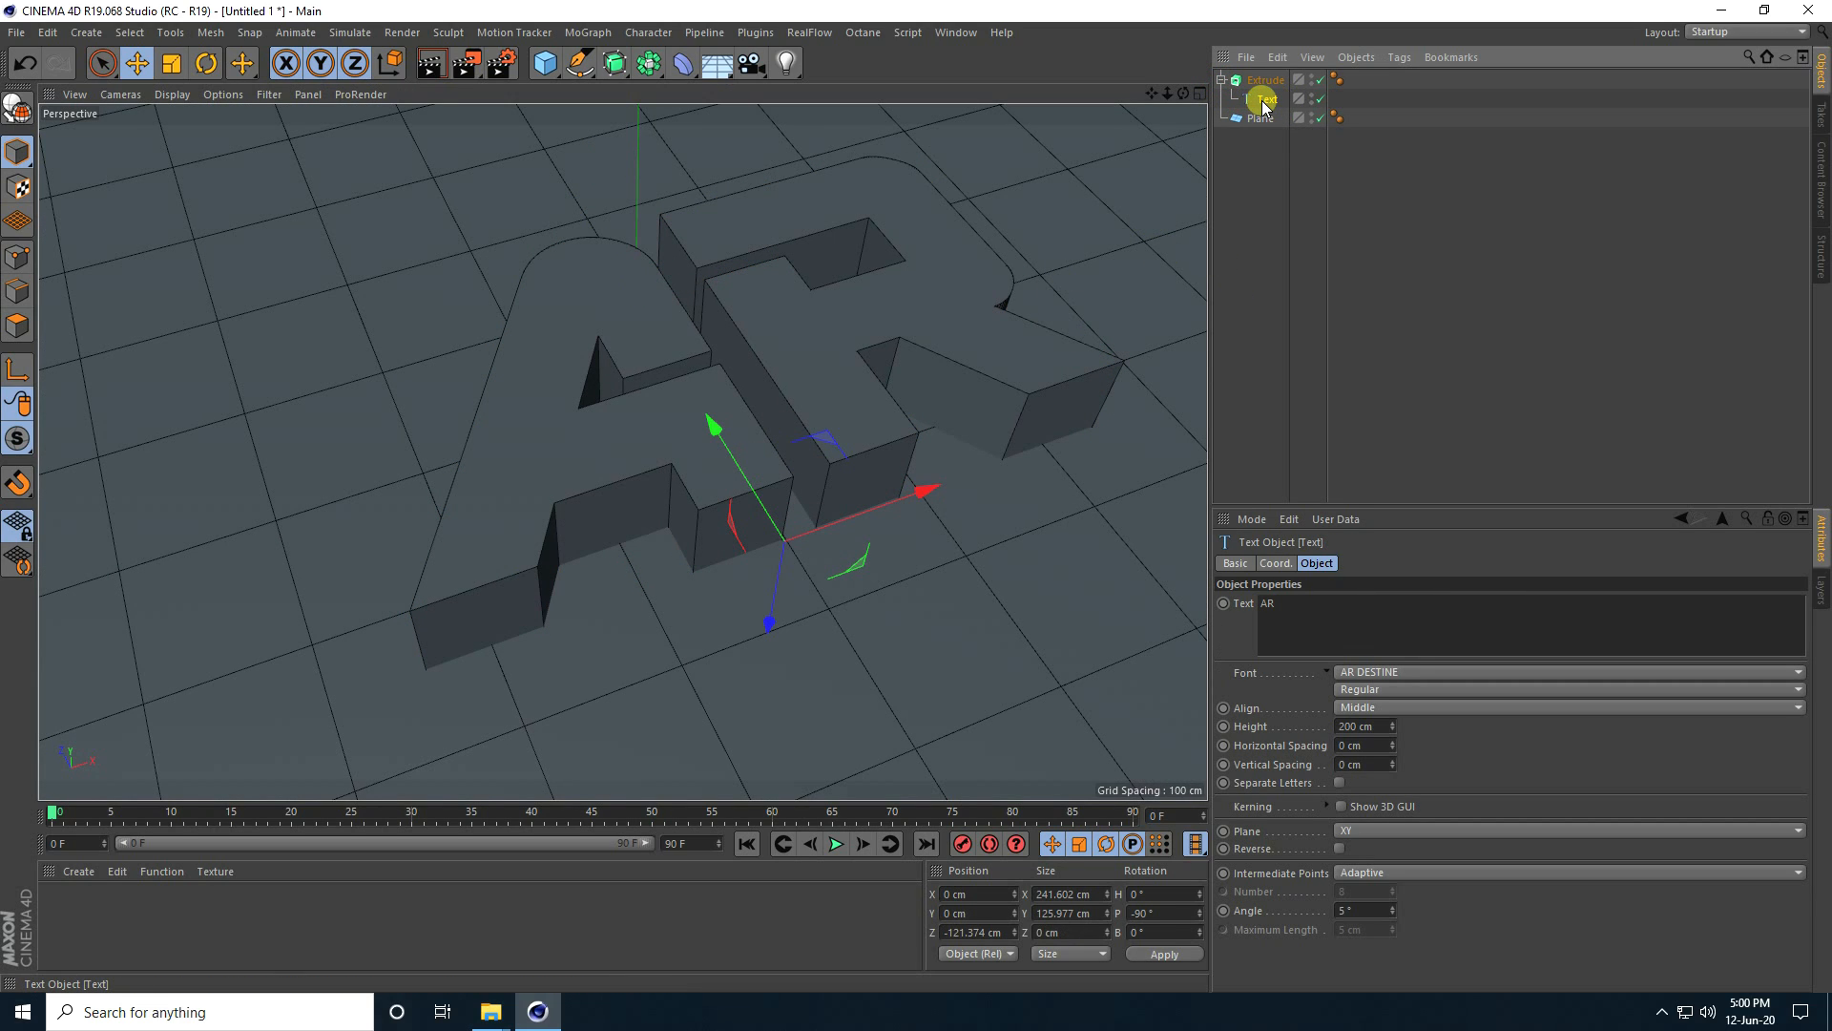
pyautogui.keyDown('ctrl'); pyautogui.moveTo(1263, 104); pyautogui.dragTo(1258, 81); pyautogui.keyUp('ctrl')
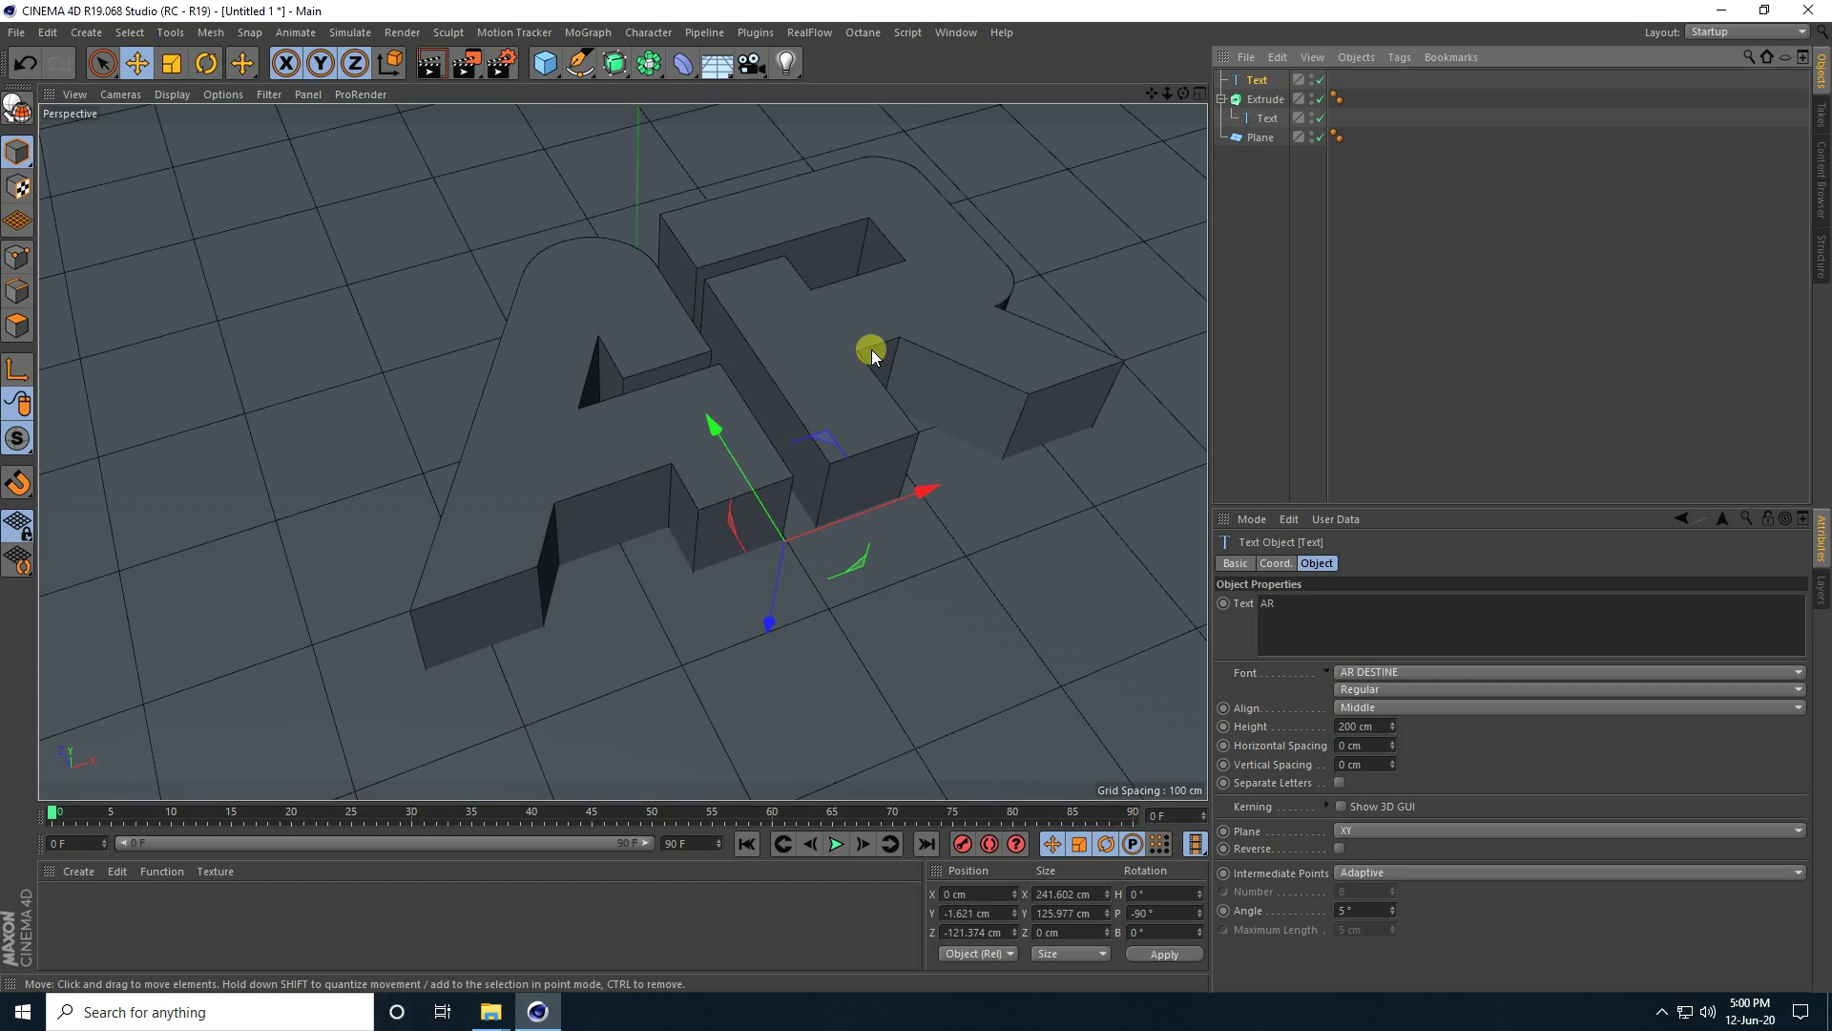
# - Add a circle spline and set its radius to 1 cm
pyautogui.click(581, 67)
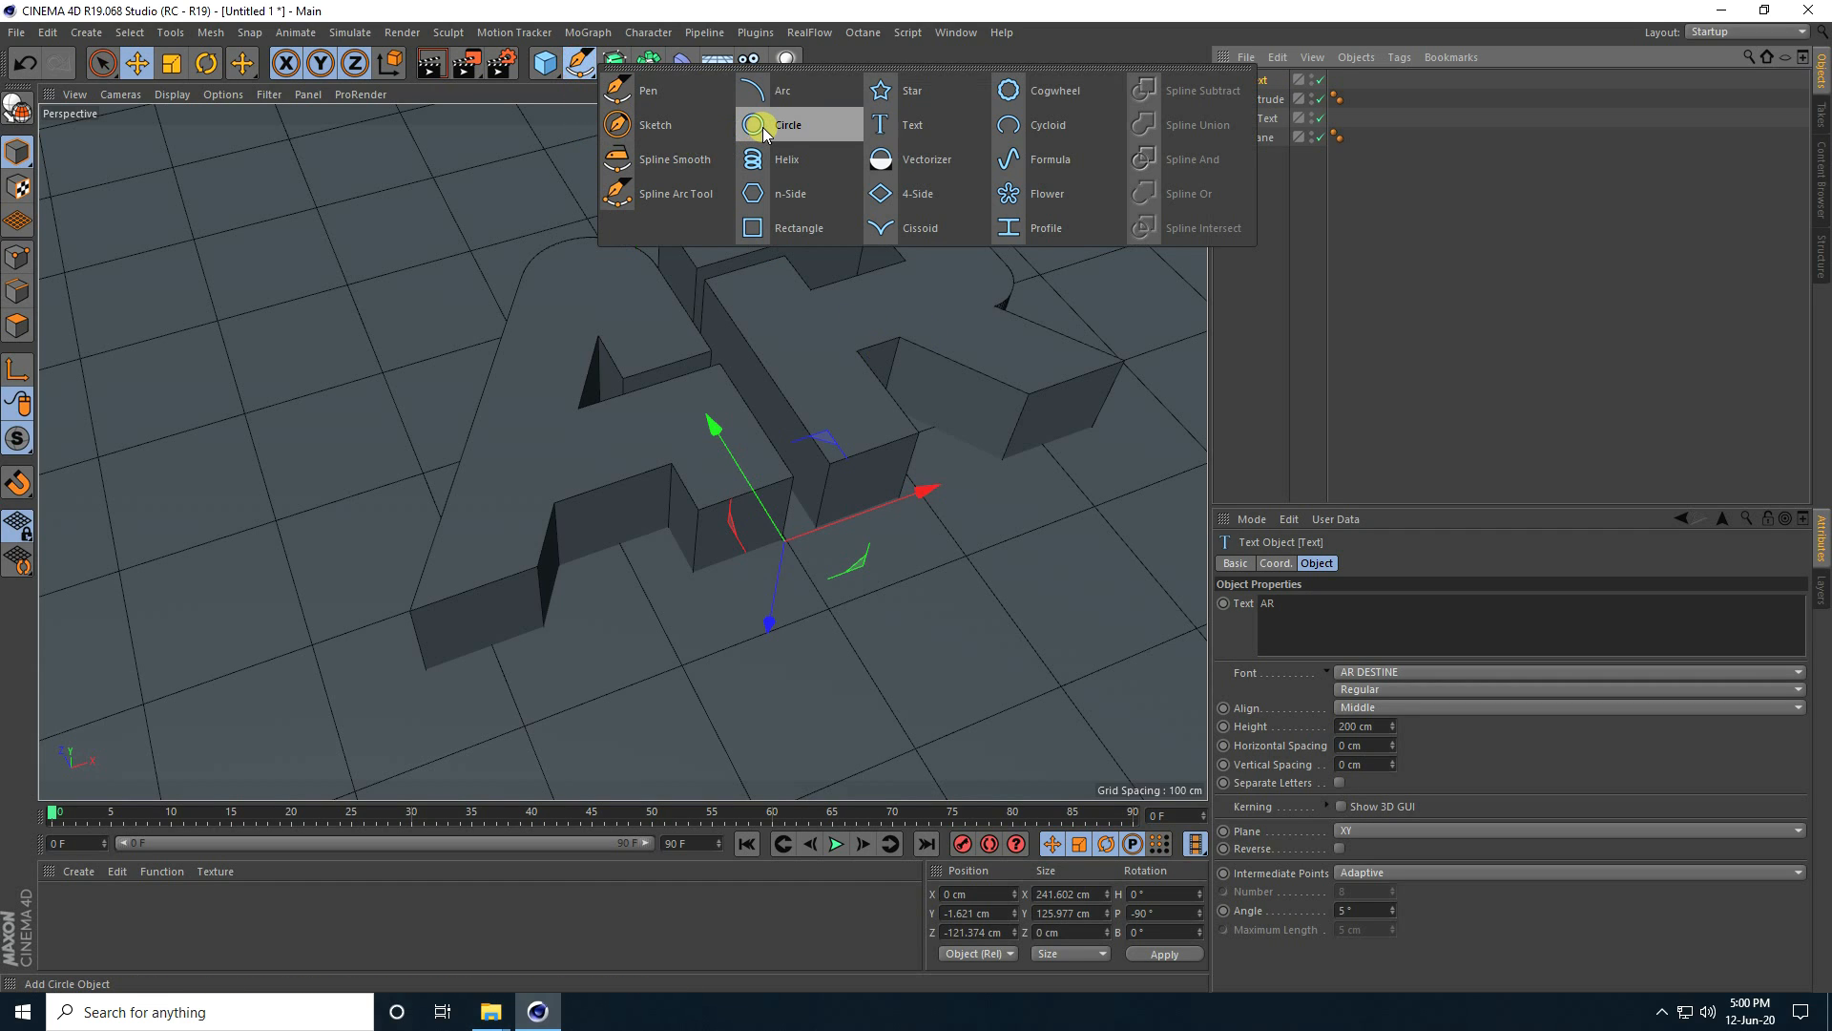
pyautogui.click(805, 128)
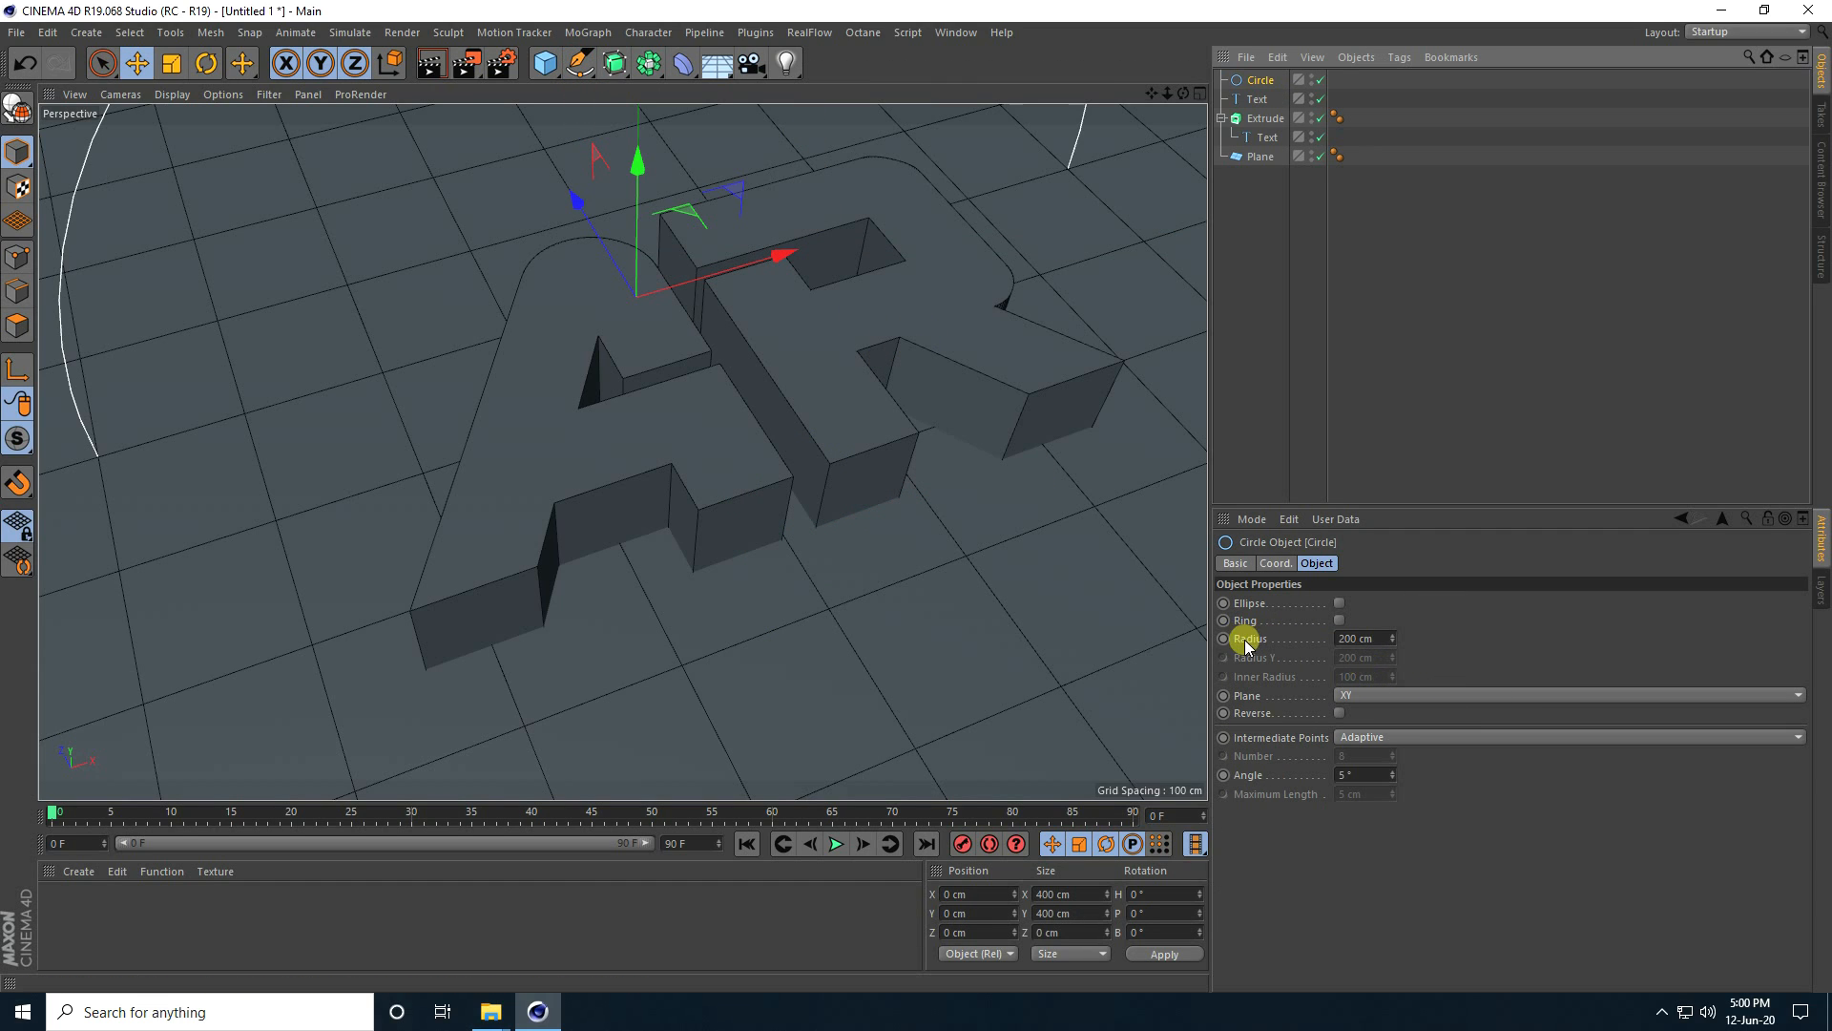
pyautogui.moveTo(1380, 639); pyautogui.dragTo(1276, 649)
pyautogui.write('1')
pyautogui.press('Return')
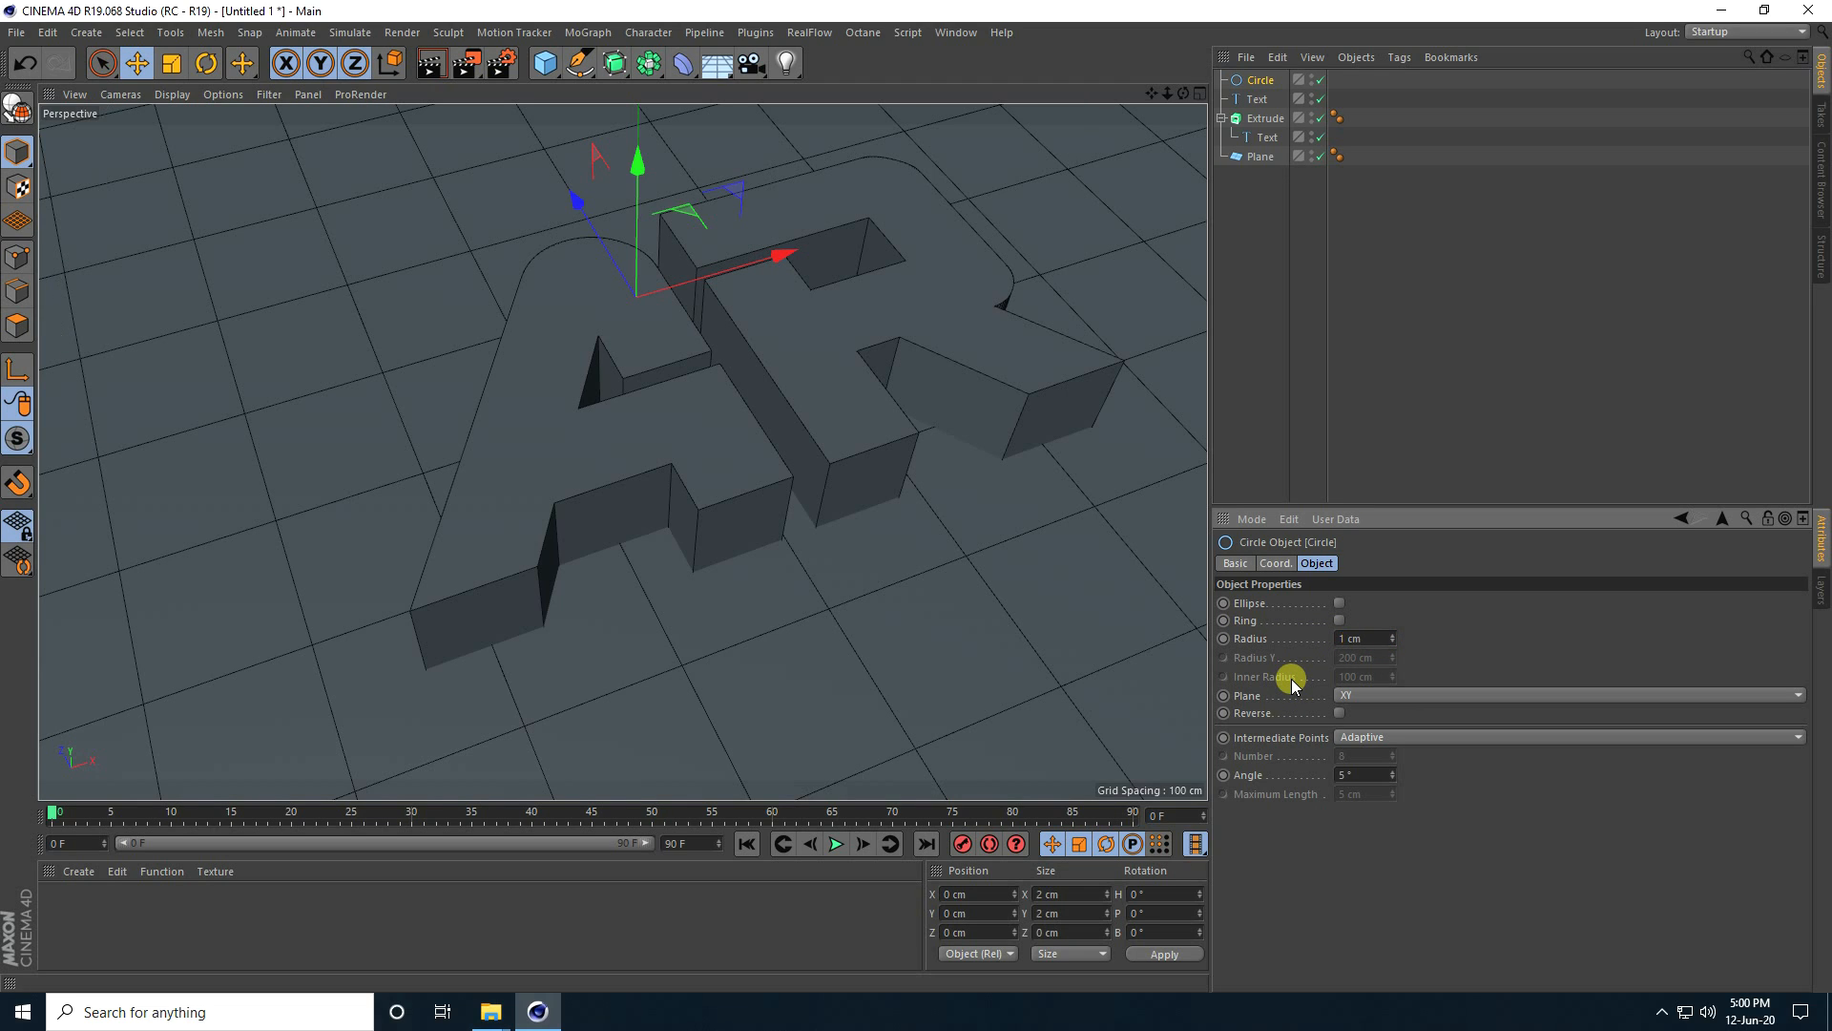
# - Add a Sweep generator and make the circle and the duplicated text spline its children
pyautogui.click(623, 66)
pyautogui.click(702, 155)
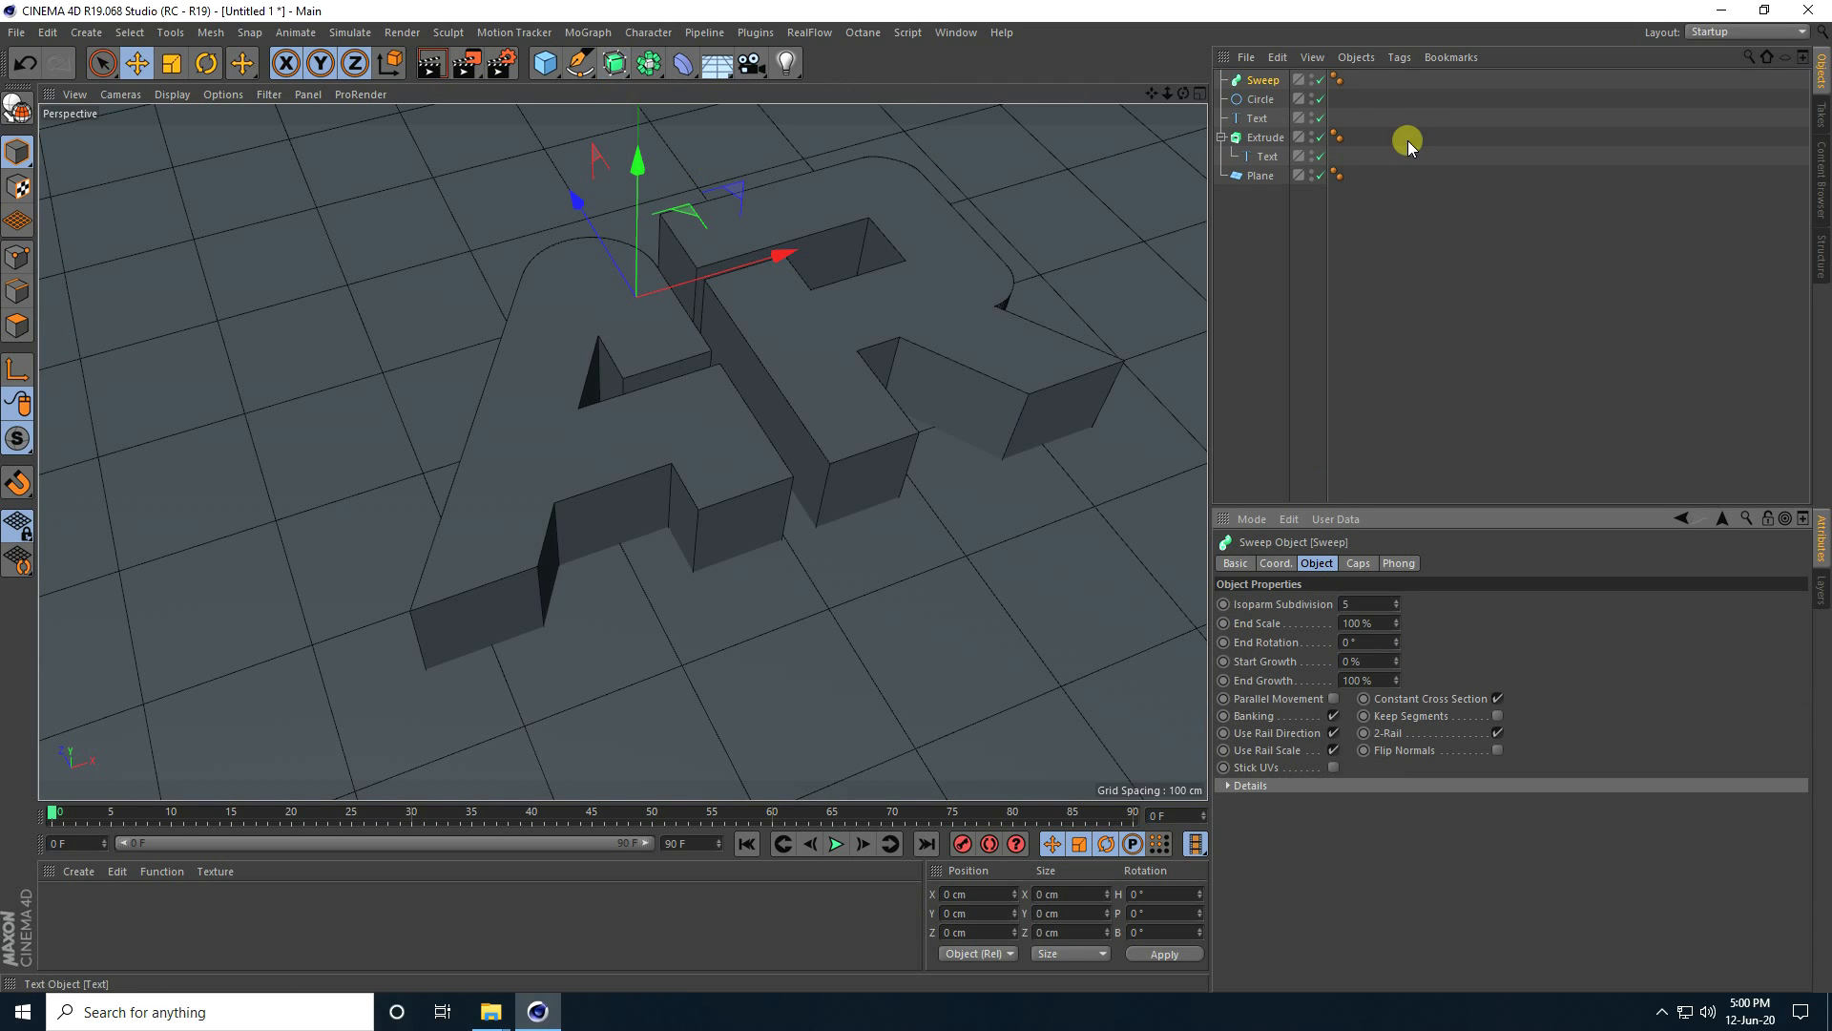
pyautogui.click(1252, 120)
pyautogui.keyDown('ctrl'); pyautogui.click(1262, 101); pyautogui.keyUp('ctrl')
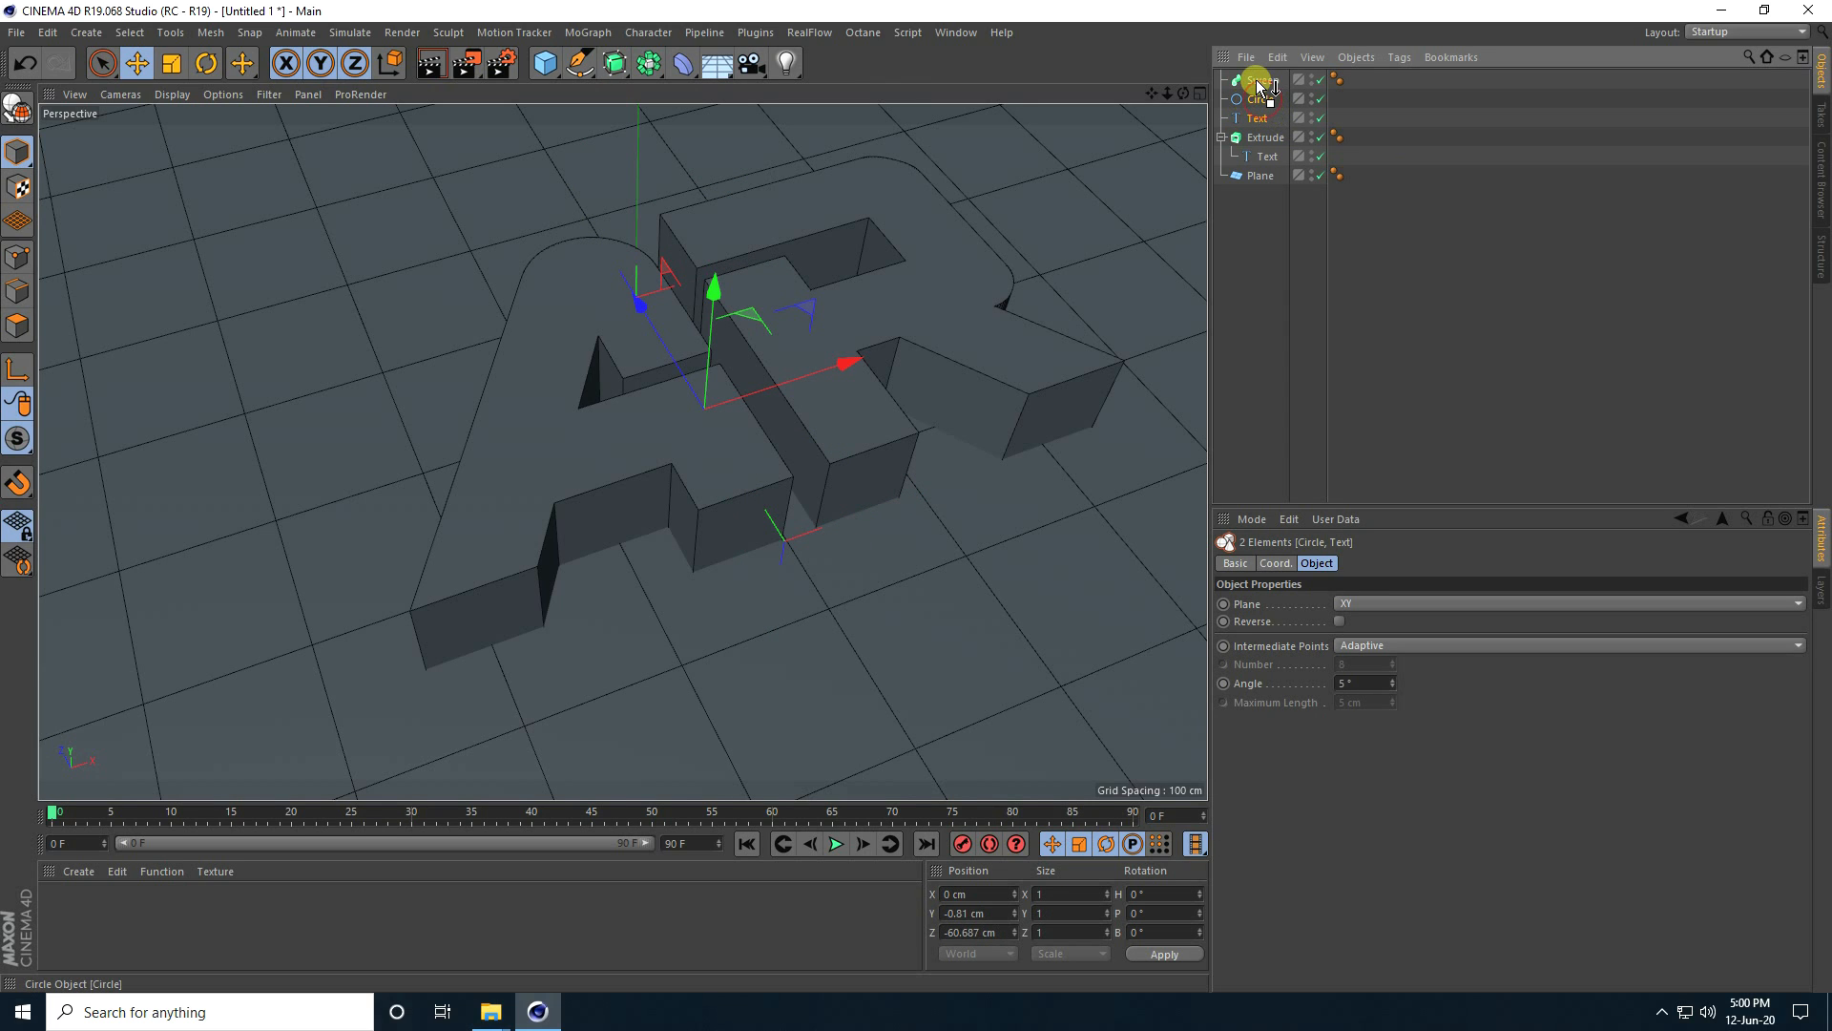
pyautogui.keyDown('alt'); pyautogui.moveTo(851, 414); pyautogui.dragTo(849, 379); pyautogui.keyUp('alt')
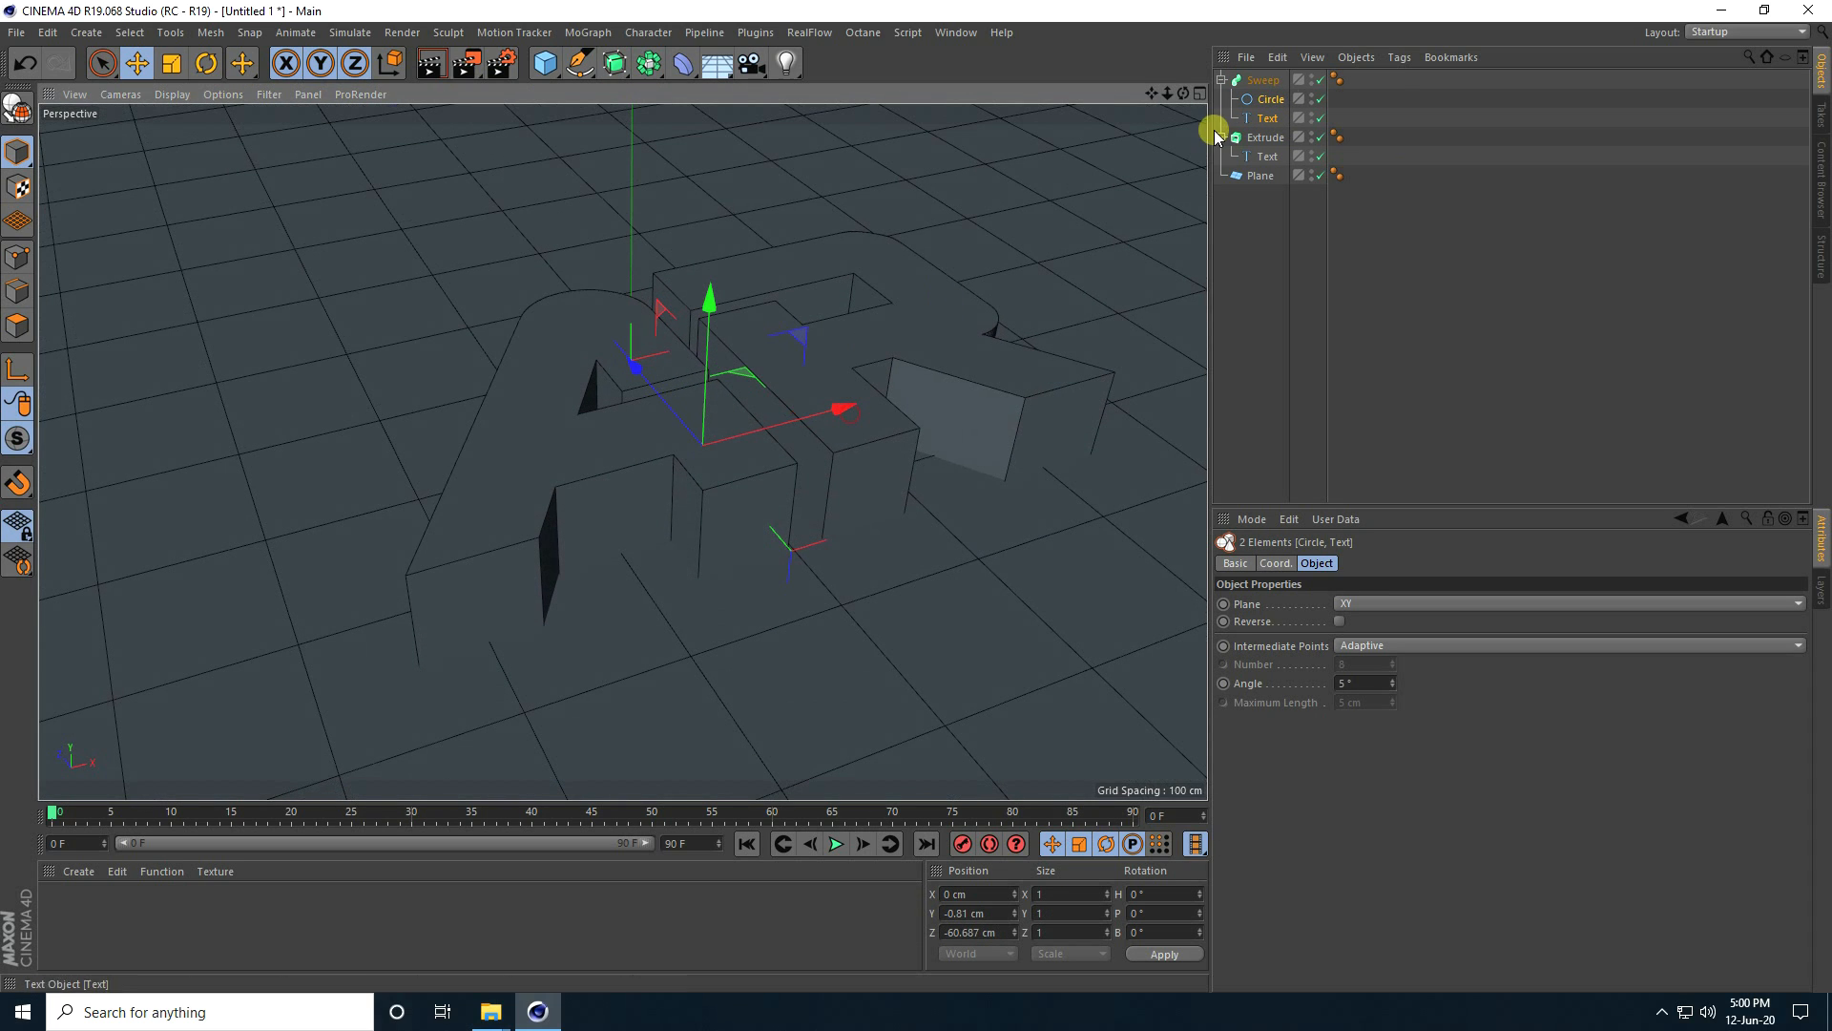
# - Raise the sweep to the top edge of the extruded letters, at about 32.9 cm in Y
pyautogui.click(1260, 86)
pyautogui.moveTo(634, 206); pyautogui.dragTo(635, 126)
pyautogui.scroll(8, 601, 513)
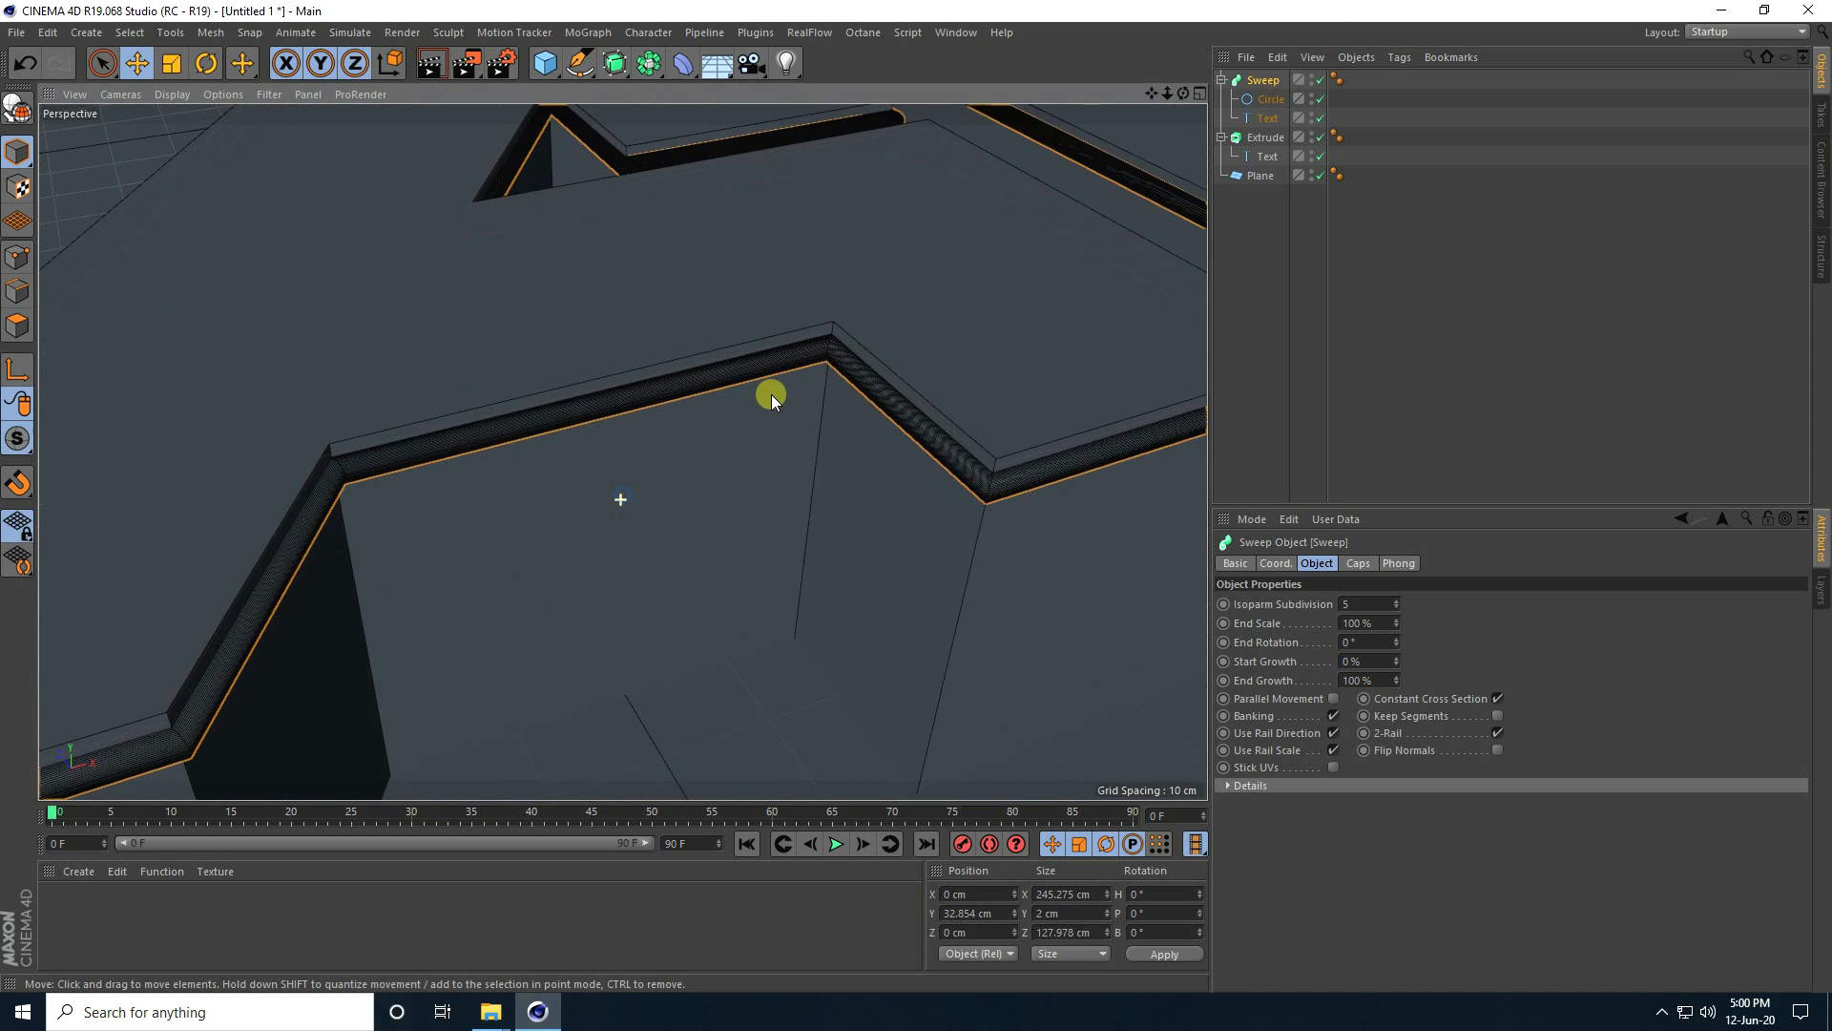
pyautogui.keyDown('alt'); pyautogui.moveTo(1087, 438); pyautogui.dragTo(918, 571); pyautogui.keyUp('alt')
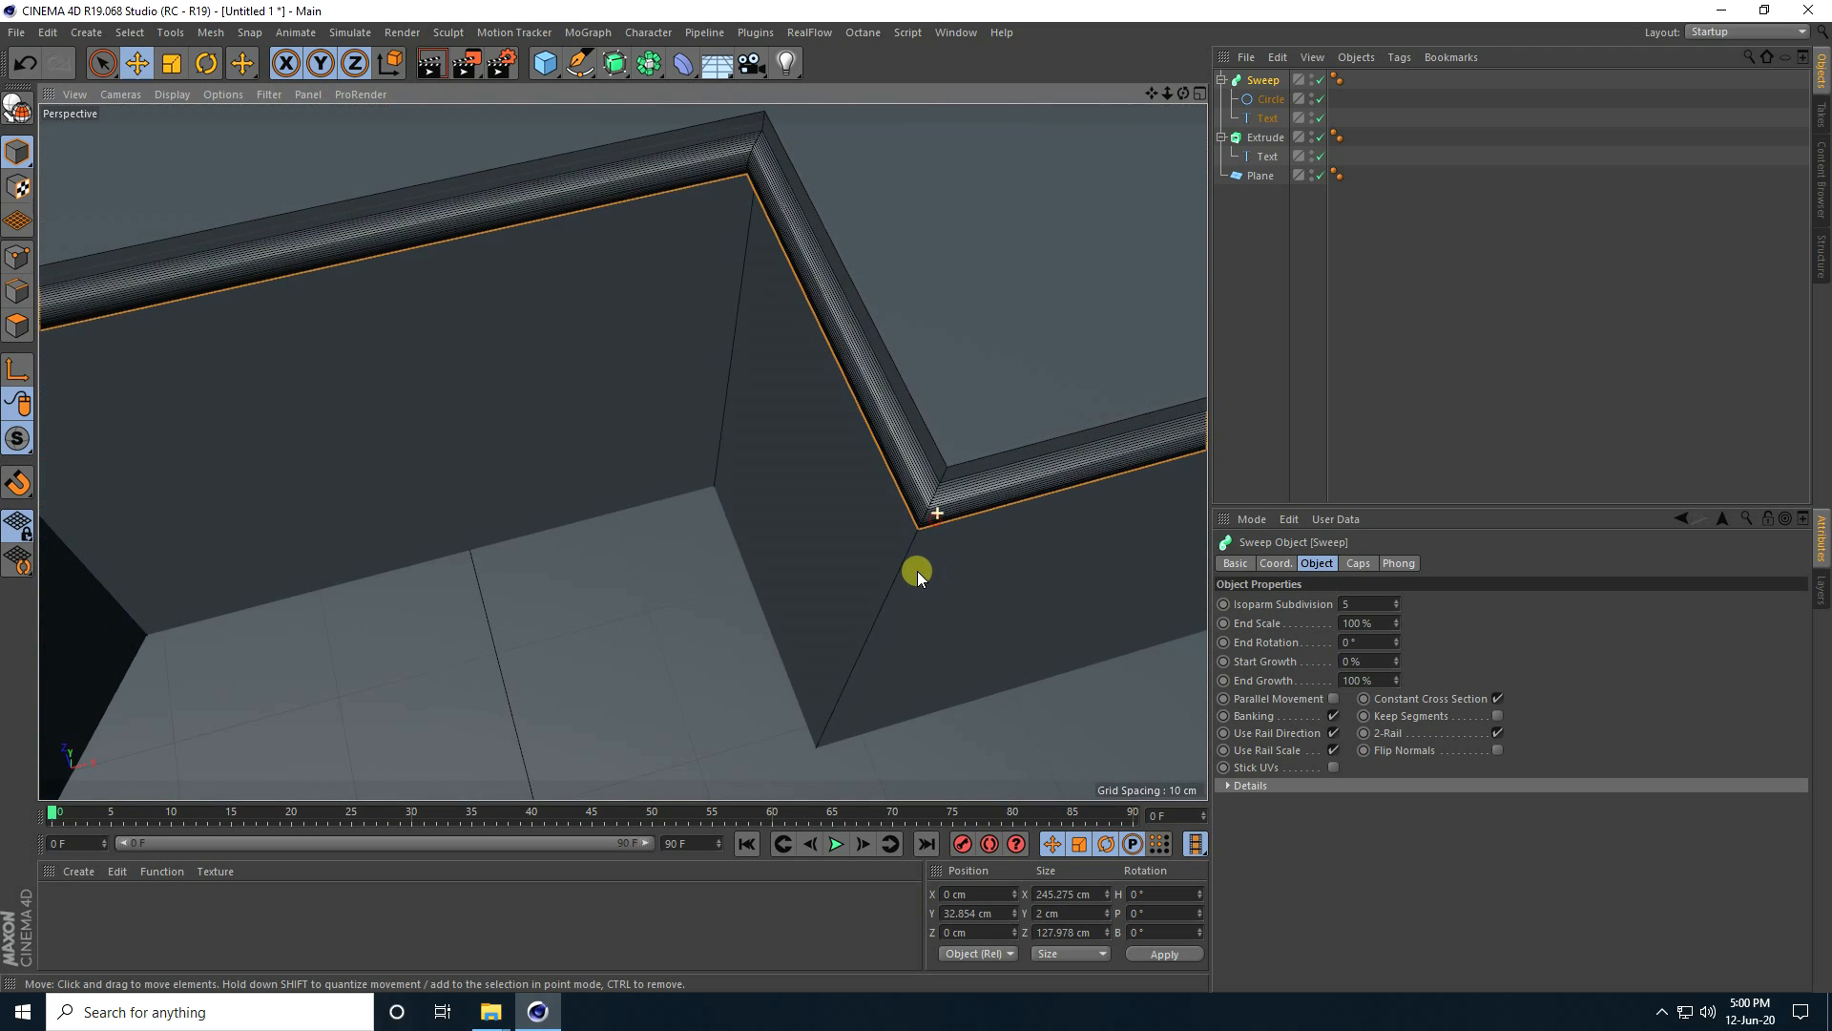
# - Set the radius of the sweep's circle profile to 2 cm
pyautogui.click(1272, 99)
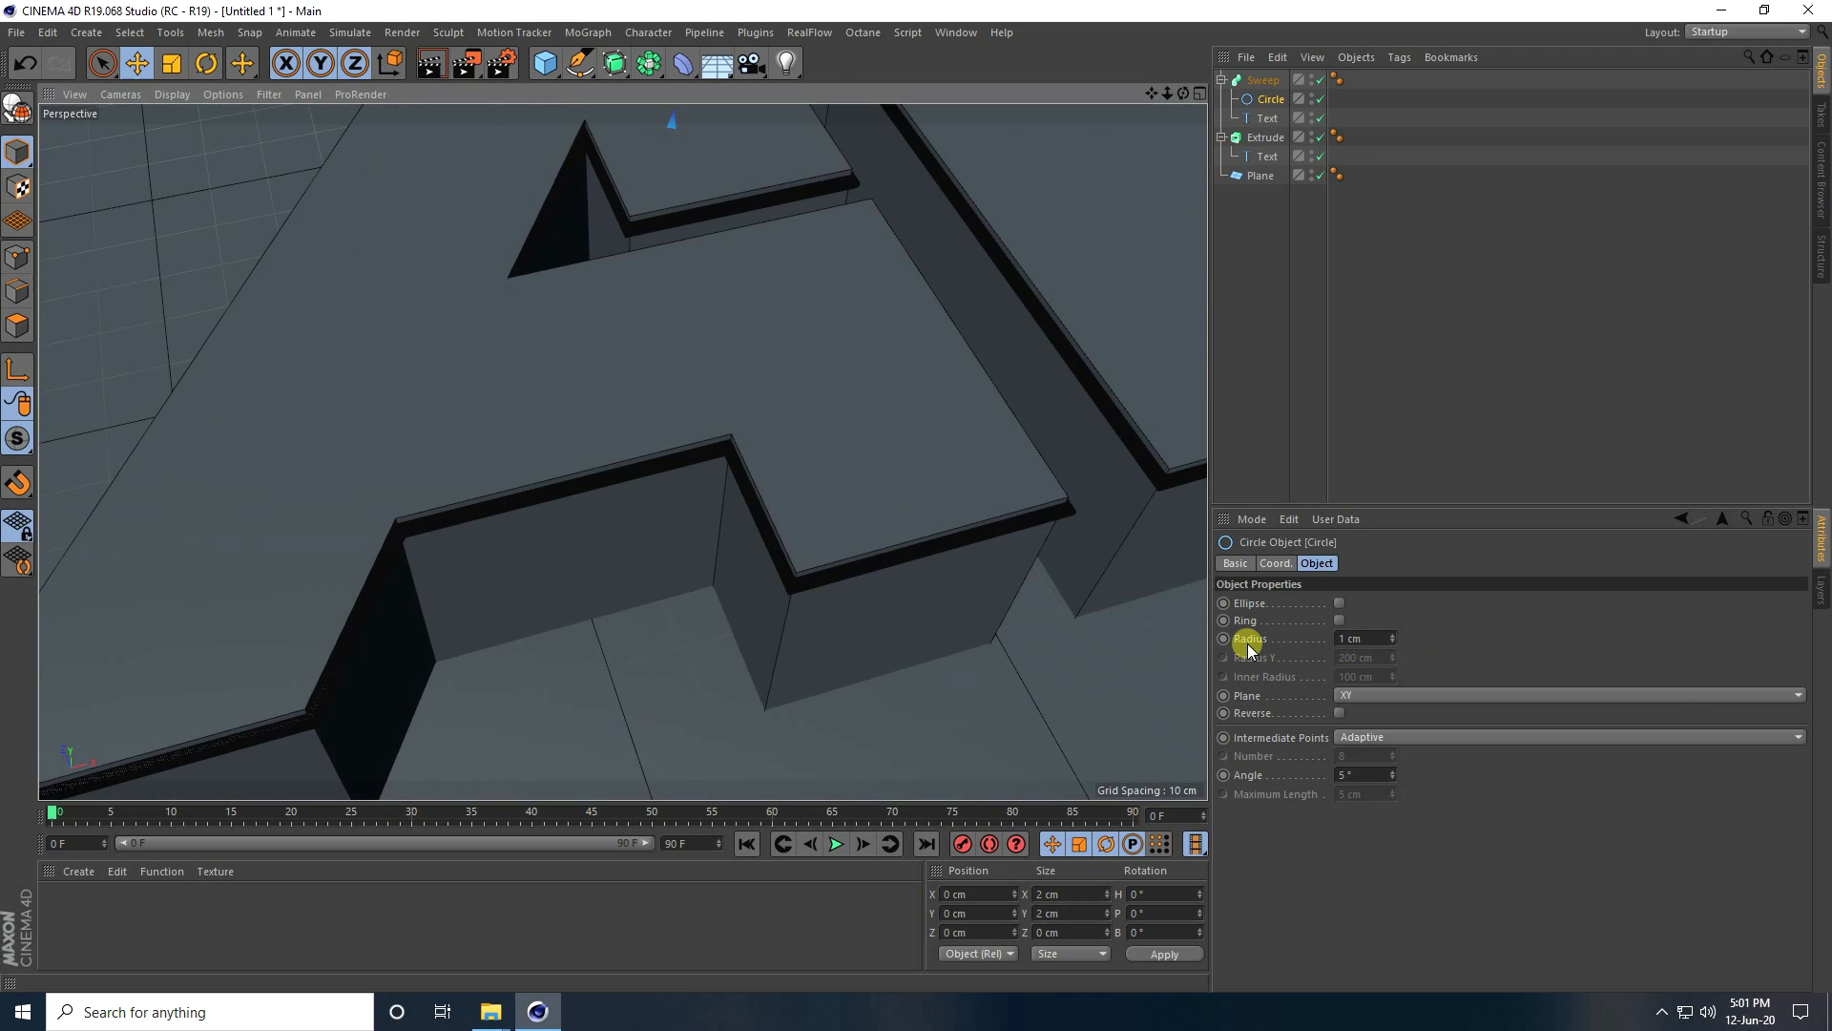
pyautogui.click(1392, 634)
pyautogui.scroll(-10, 826, 502)
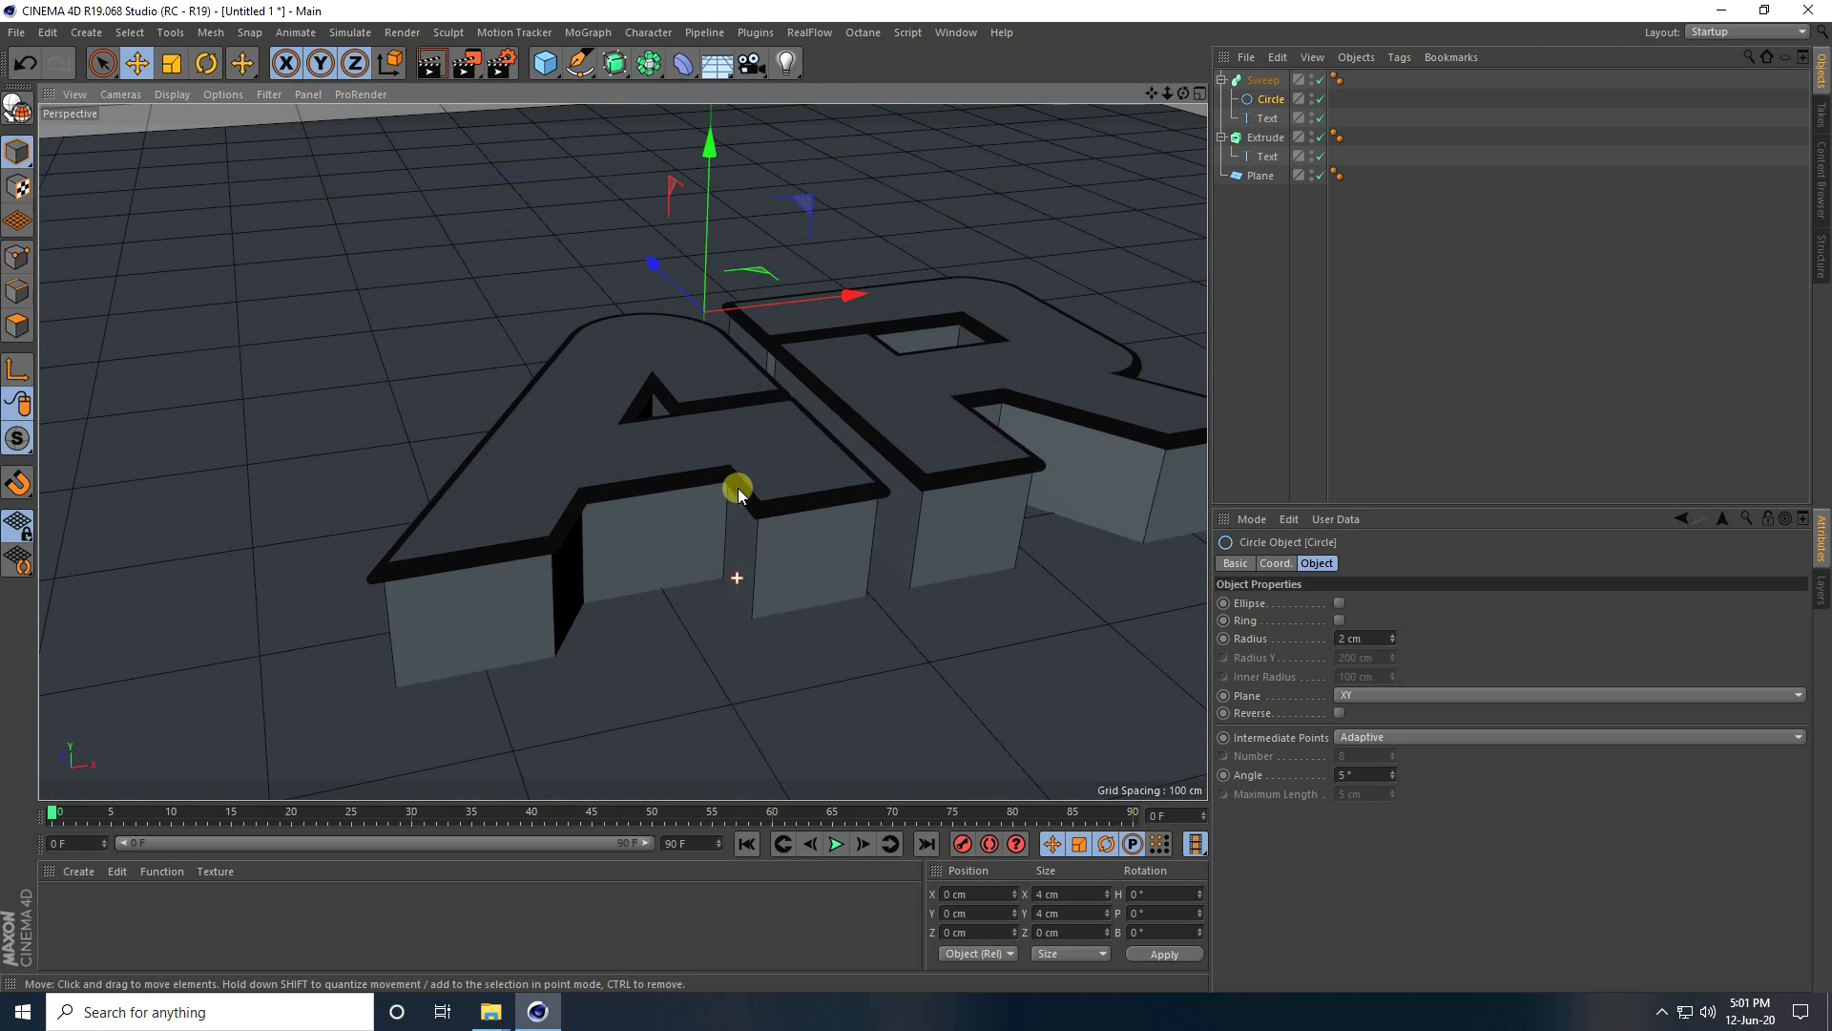
# - Duplicate the sweep and lower the copy toward the base of the letters, to about 10.2 cm in Y
pyautogui.click(1222, 80)
pyautogui.click(1260, 80)
pyautogui.hotkey('ctrl', 'c')
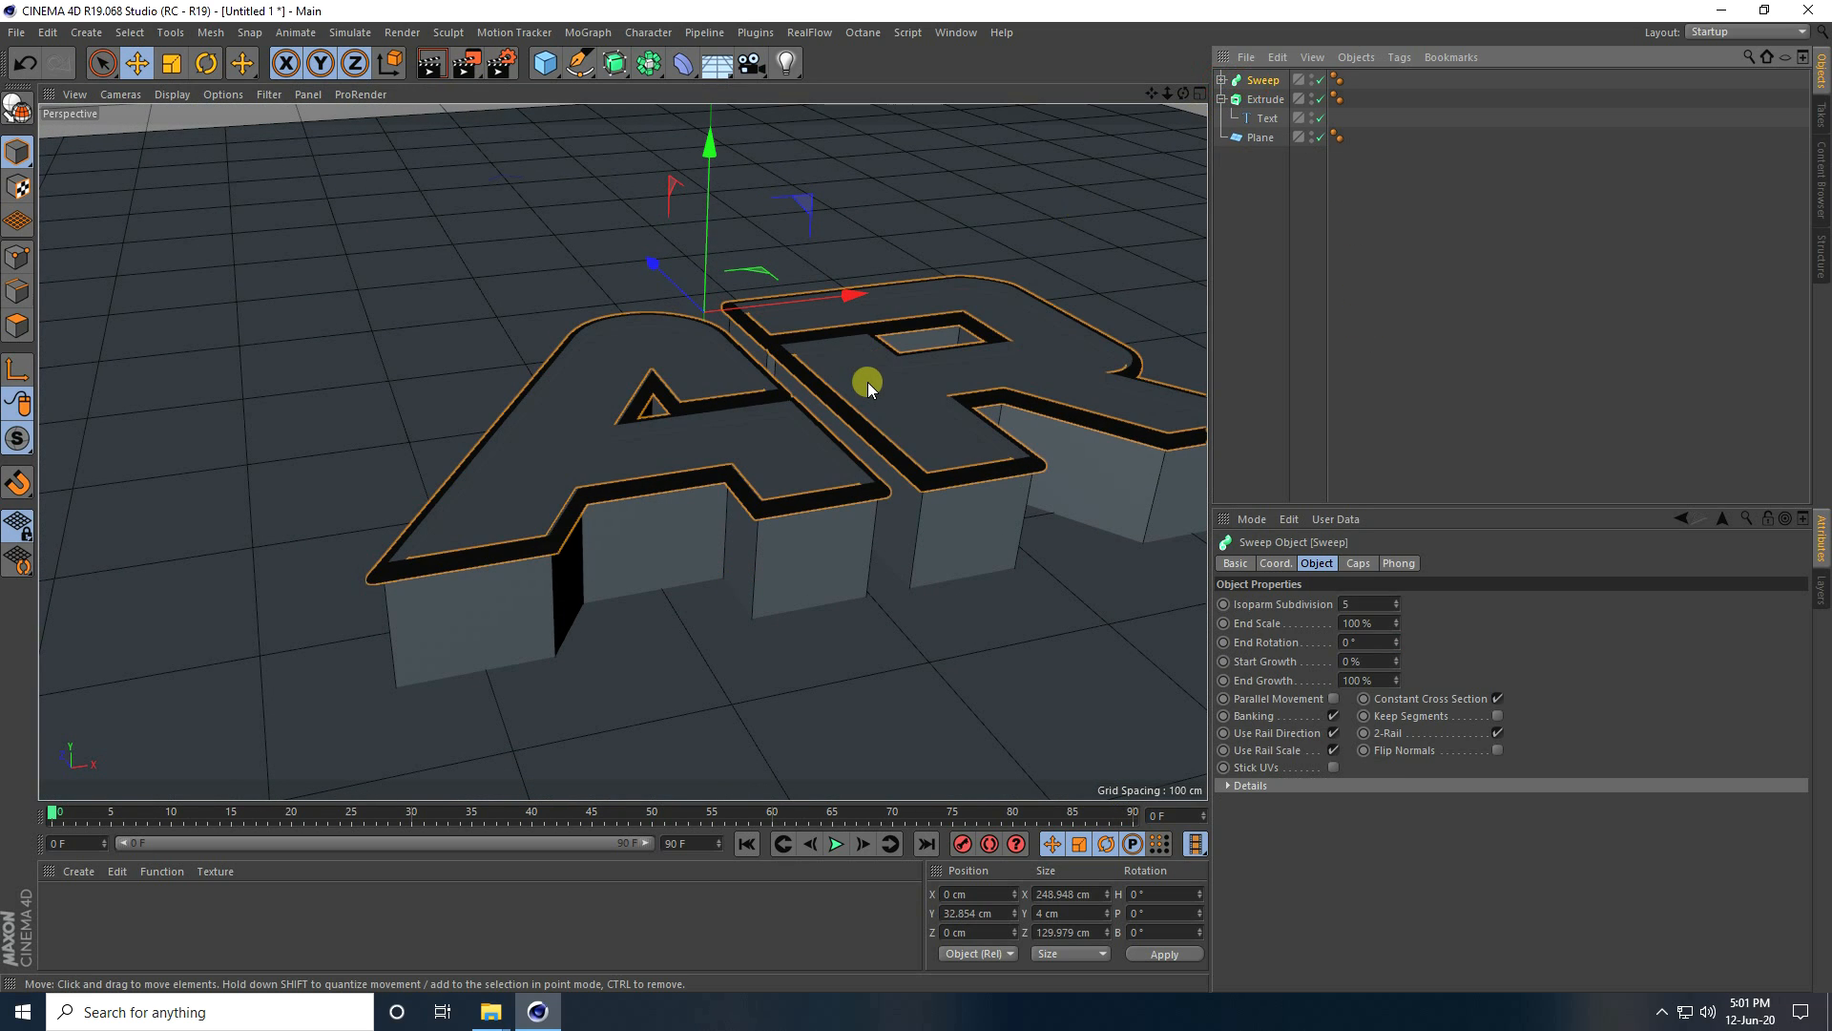
pyautogui.hotkey('ctrl', 'v')
pyautogui.moveTo(704, 140); pyautogui.dragTo(714, 215)
pyautogui.keyDown('alt'); pyautogui.moveTo(752, 355); pyautogui.dragTo(703, 413); pyautogui.keyUp('alt')
pyautogui.keyDown('alt'); pyautogui.moveTo(704, 413); pyautogui.dragTo(673, 441, button='right'); pyautogui.keyUp('alt')
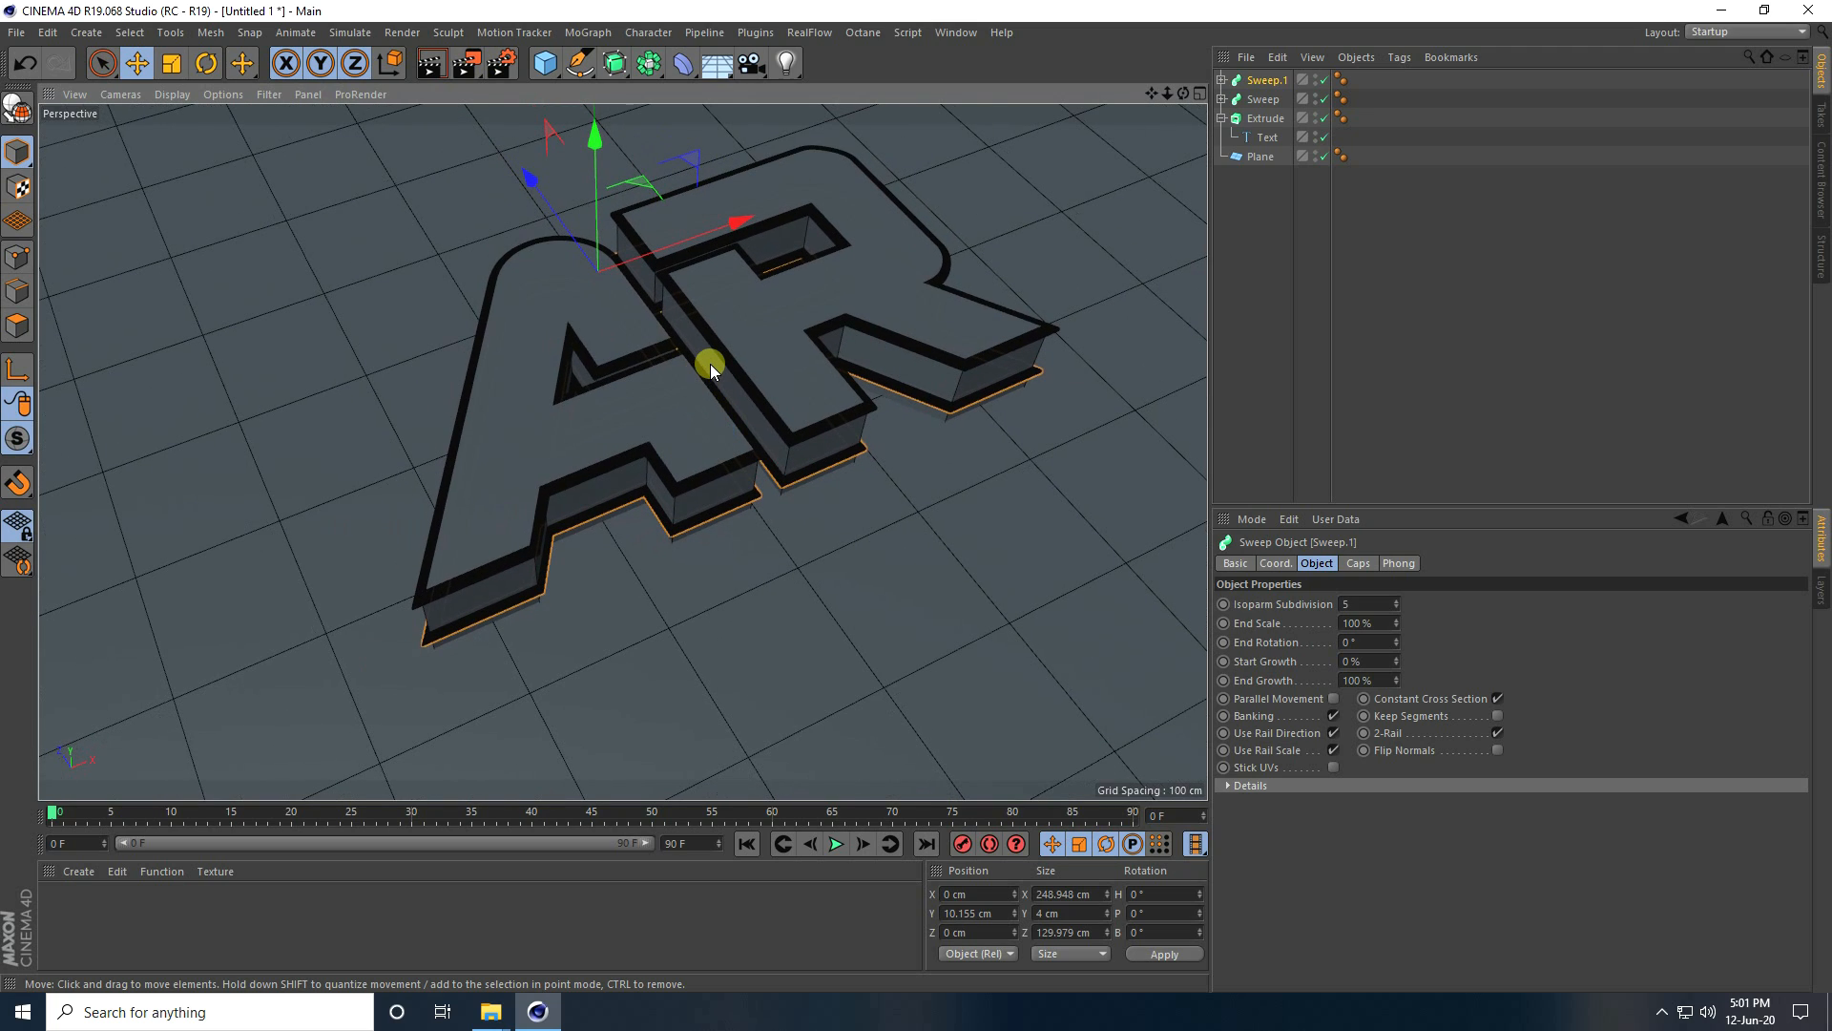
# - Switch to File Explorer and launch the JSplacement application from the JSplacement-1.2.0-x64 folder
pyautogui.click(491, 1011)
pyautogui.click(567, 915)
pyautogui.scroll(-8, 897, 626)
pyautogui.rightClick(242, 683)
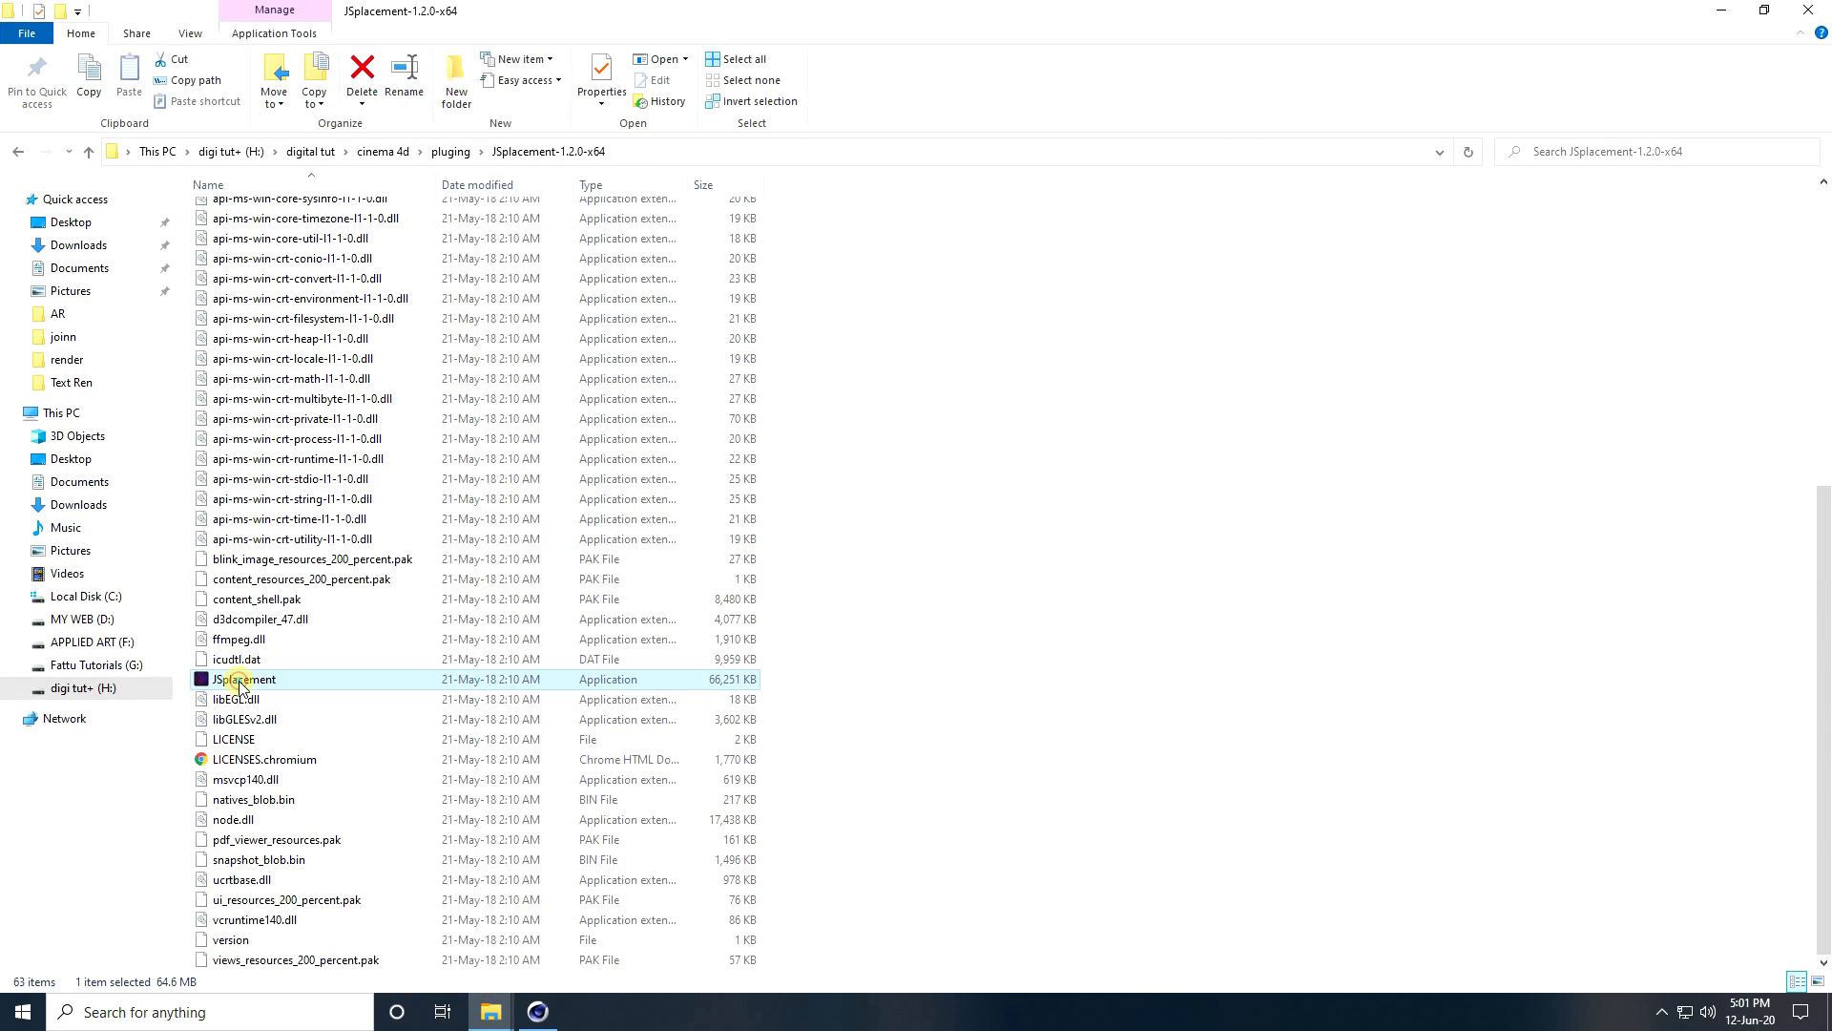
pyautogui.click(286, 248)
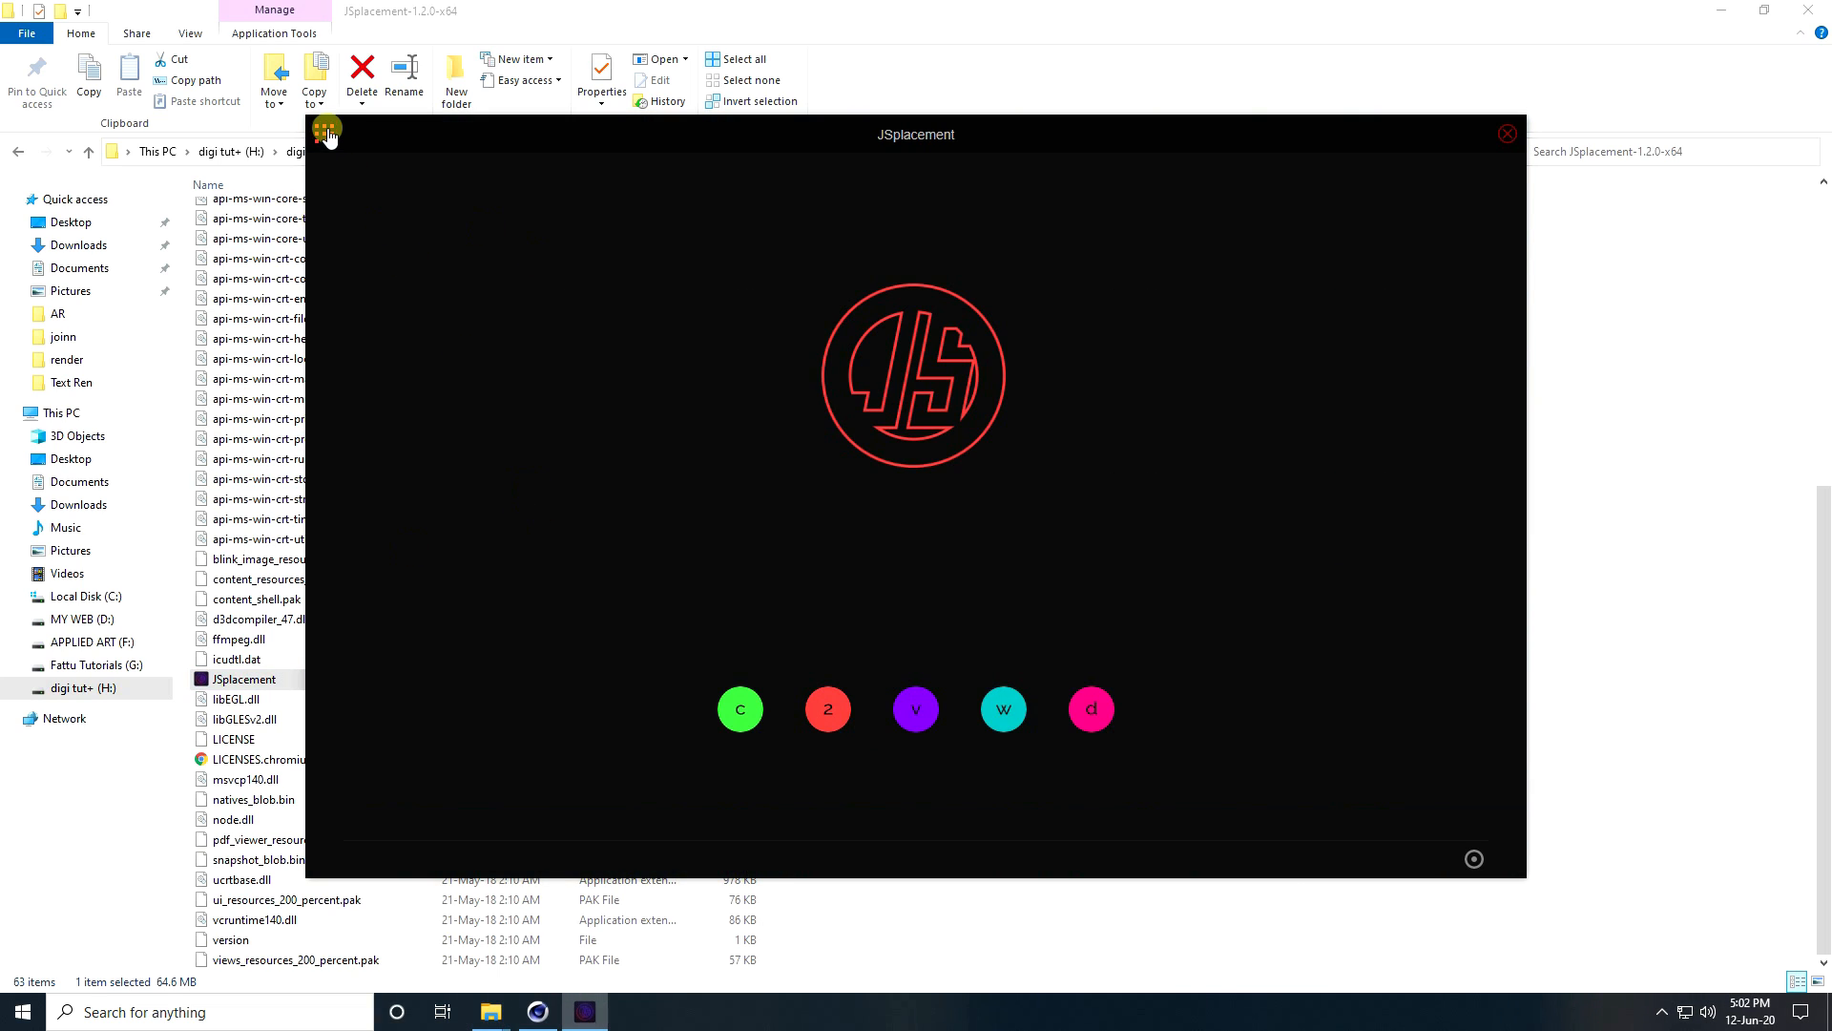
# - Generate a displacement map with the JSplacement: 2 generator and save its height map to the Desktop
pyautogui.click(326, 134)
pyautogui.click(425, 324)
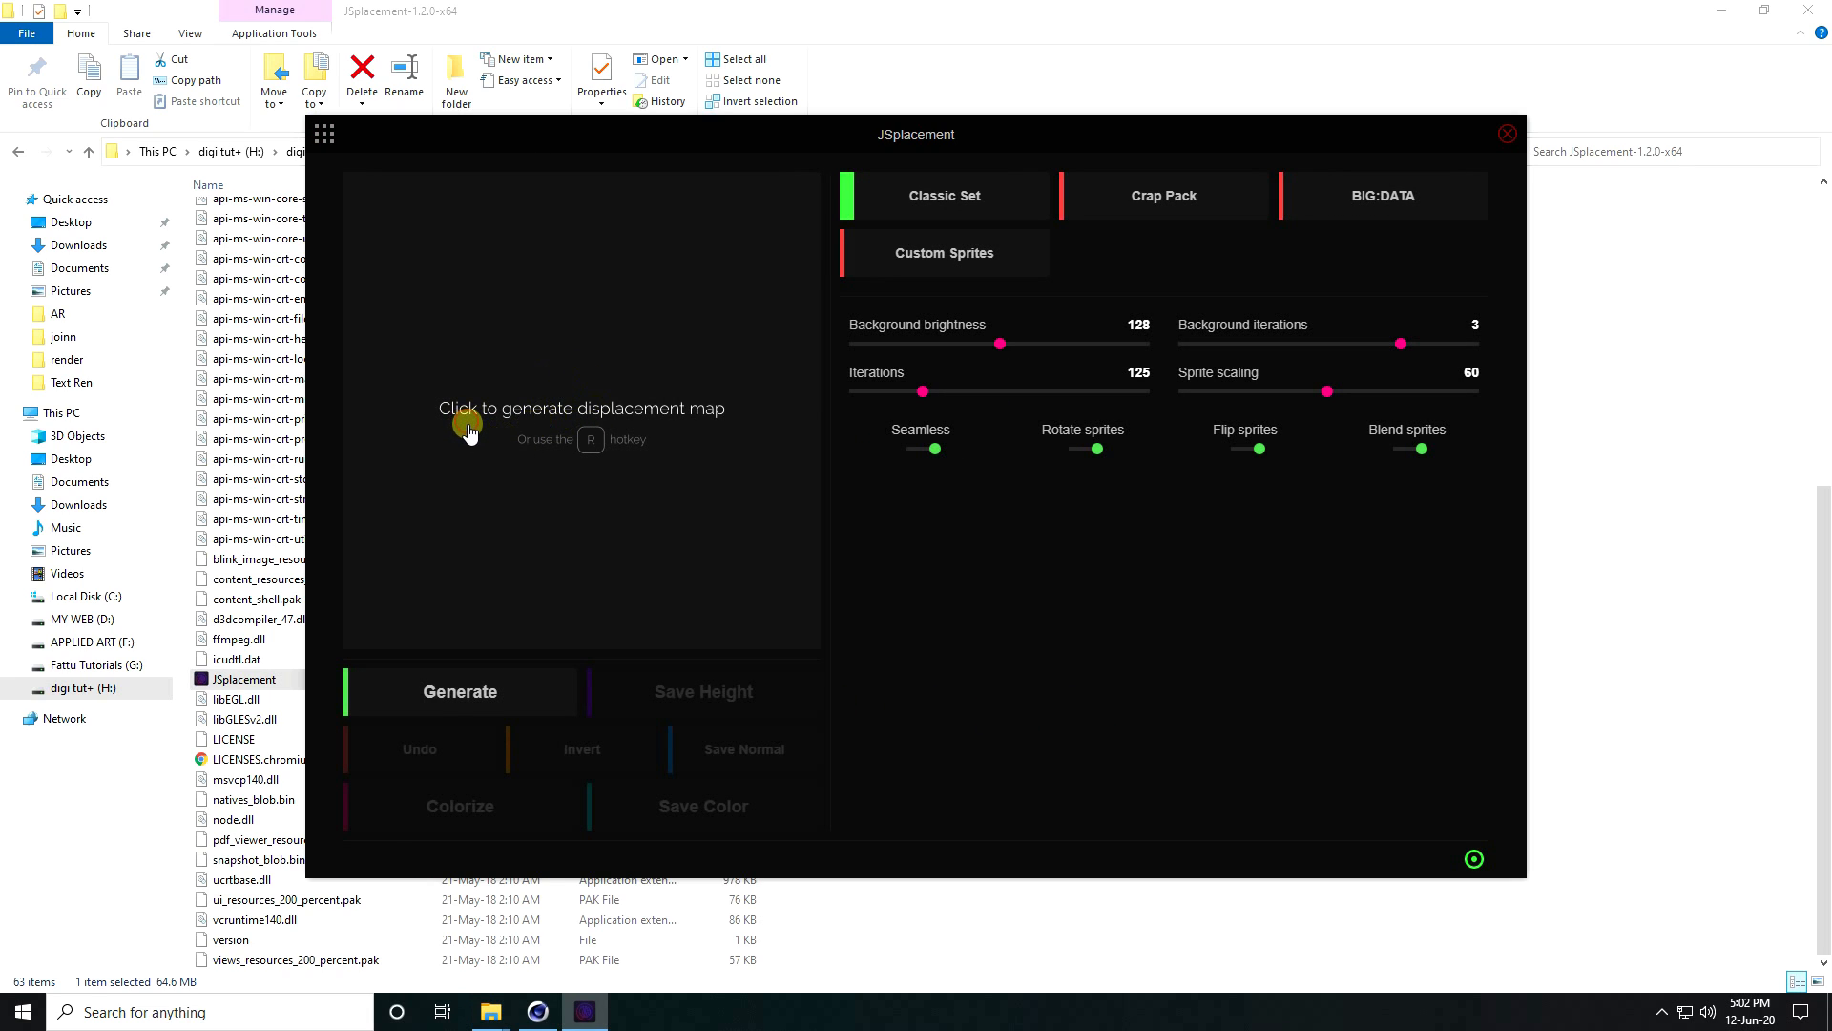
pyautogui.click(491, 461)
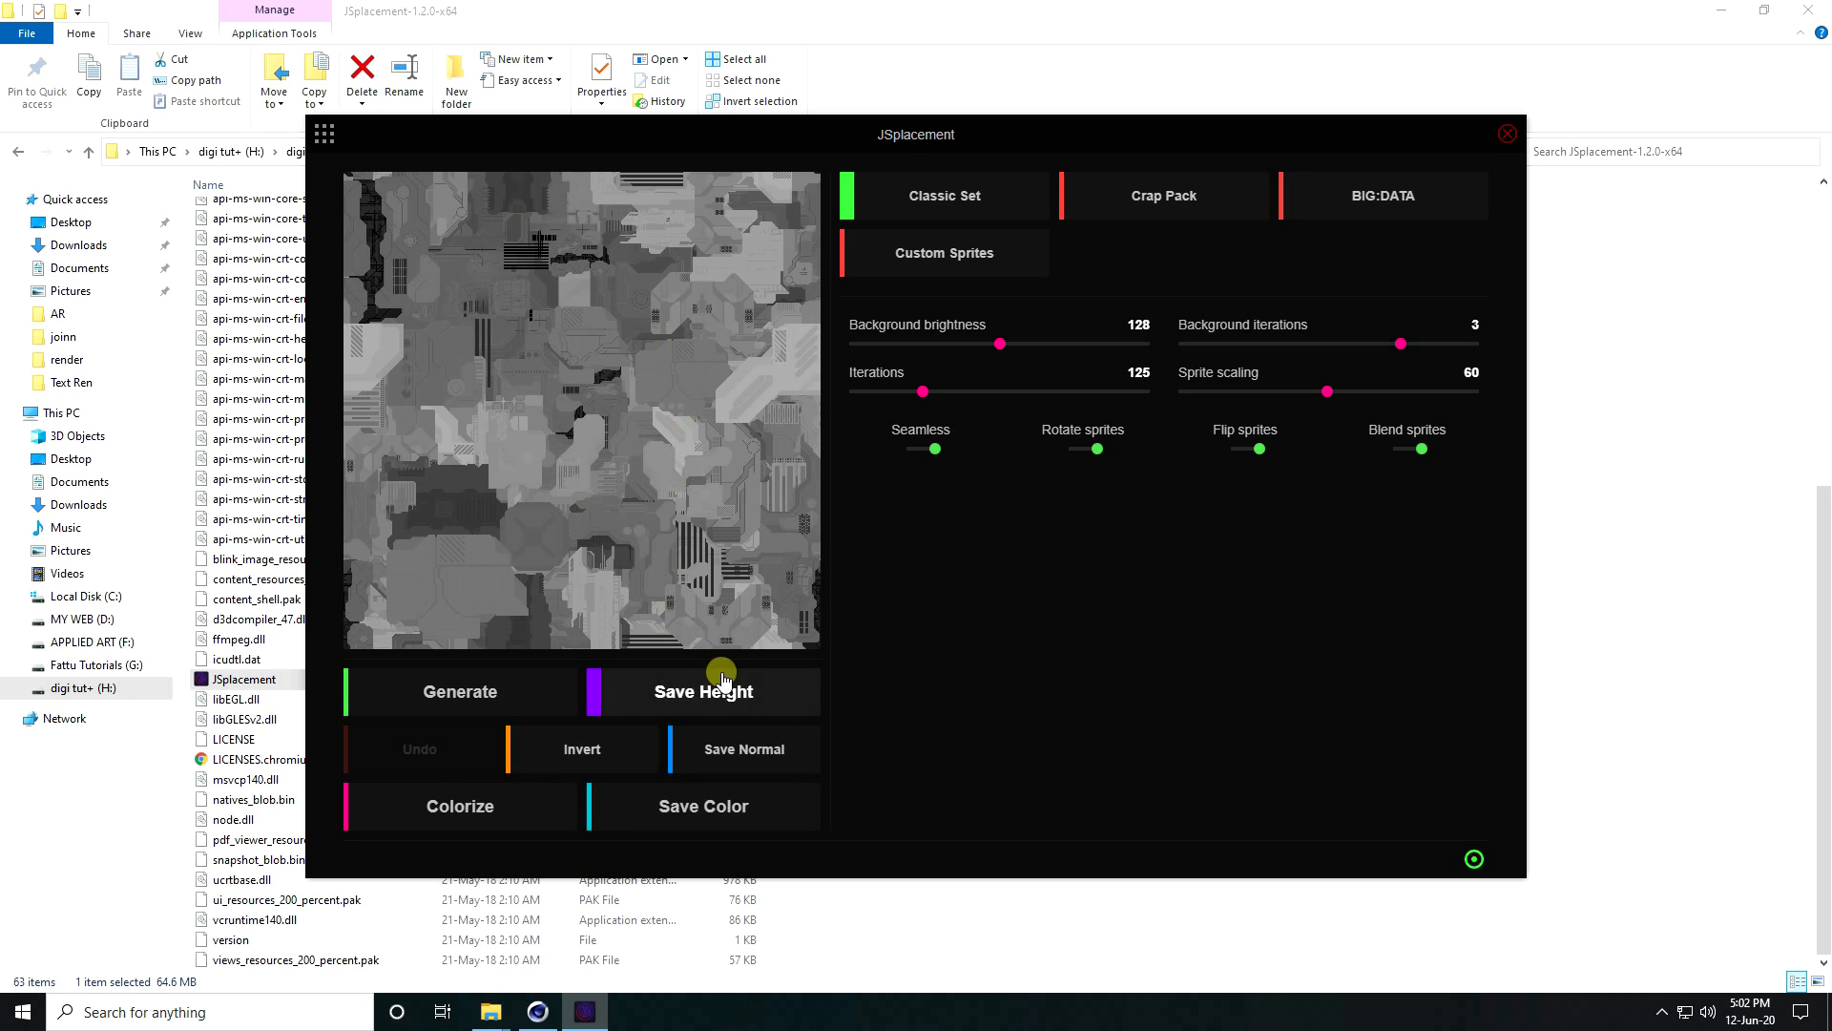
pyautogui.click(691, 685)
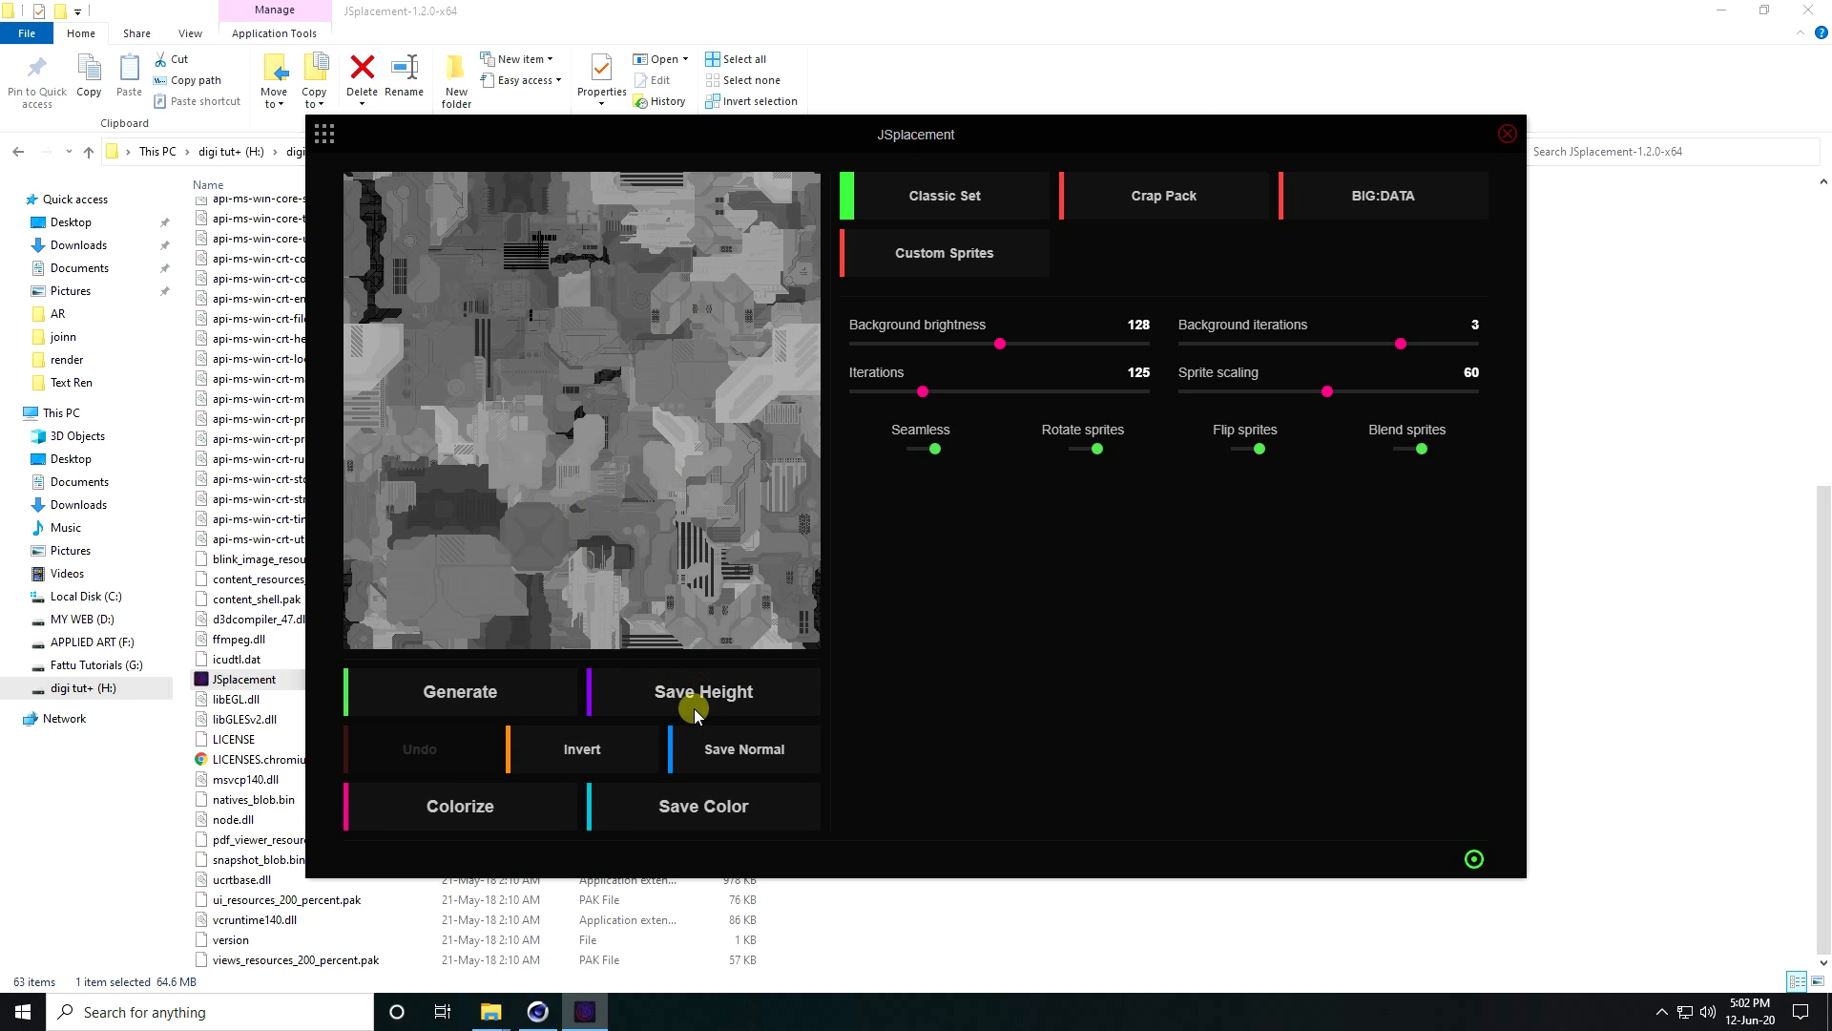
pyautogui.click(384, 277)
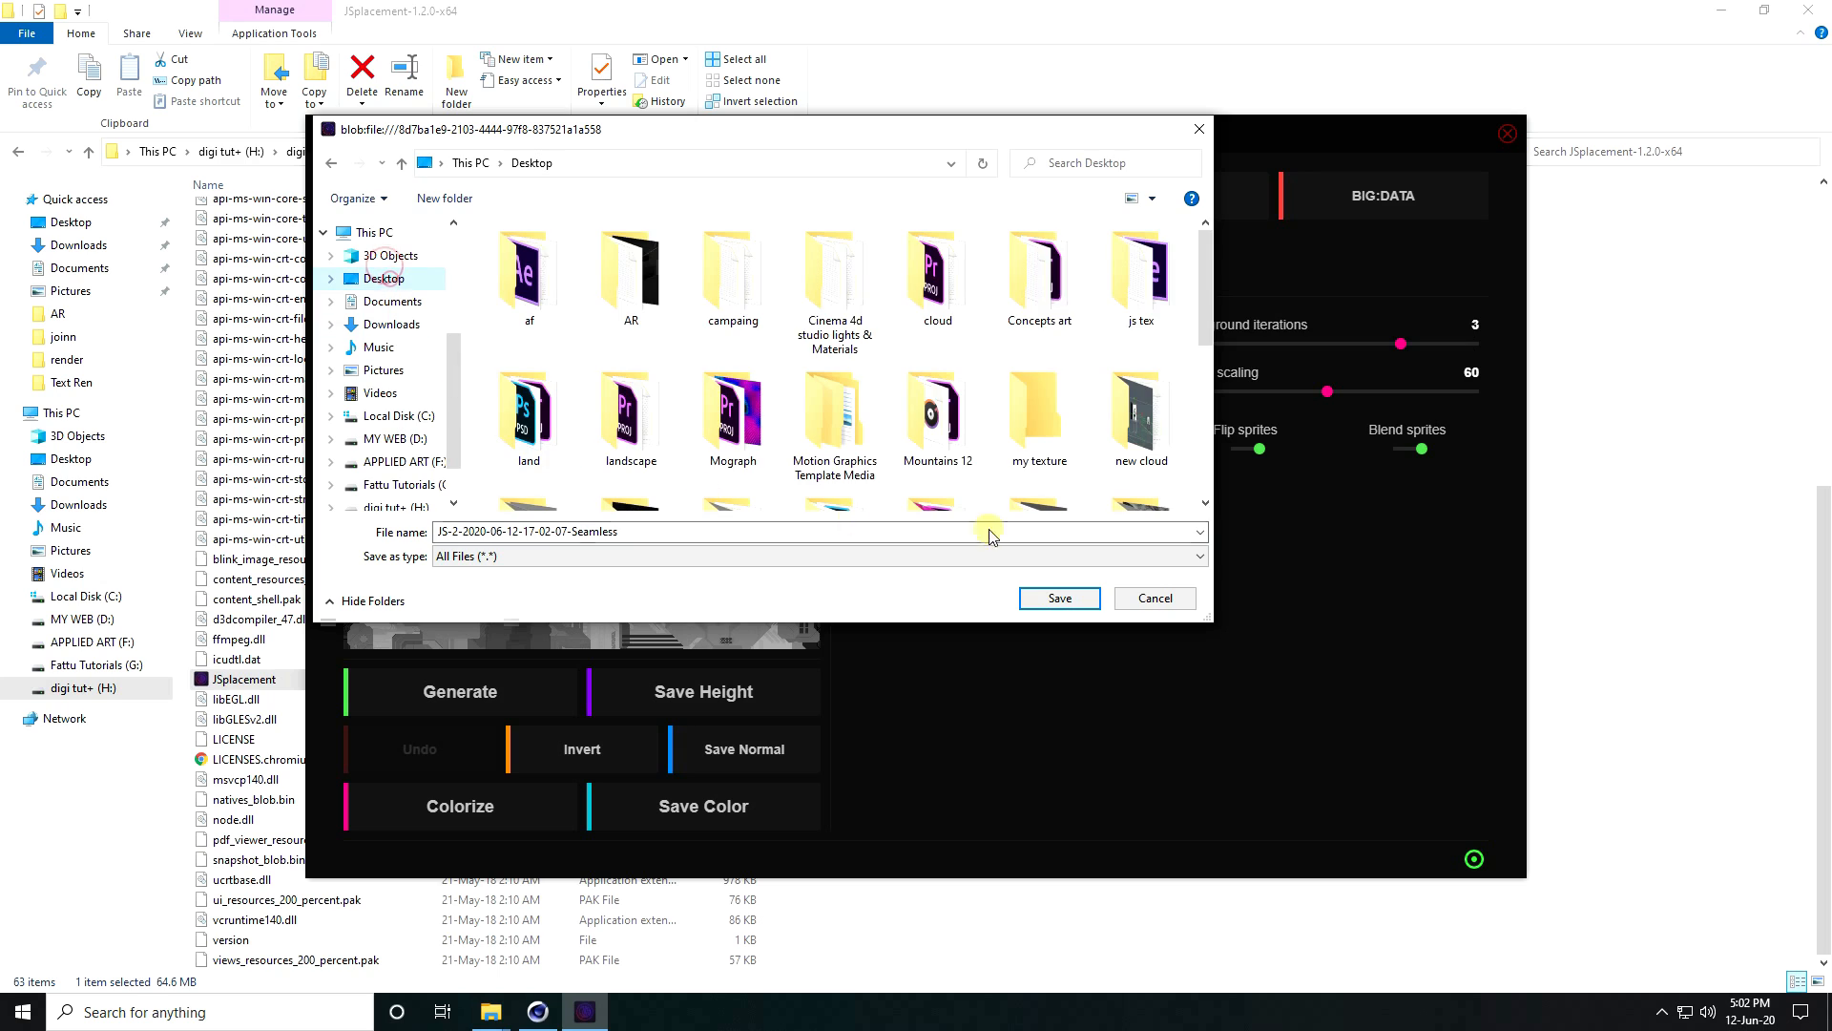
pyautogui.click(1060, 597)
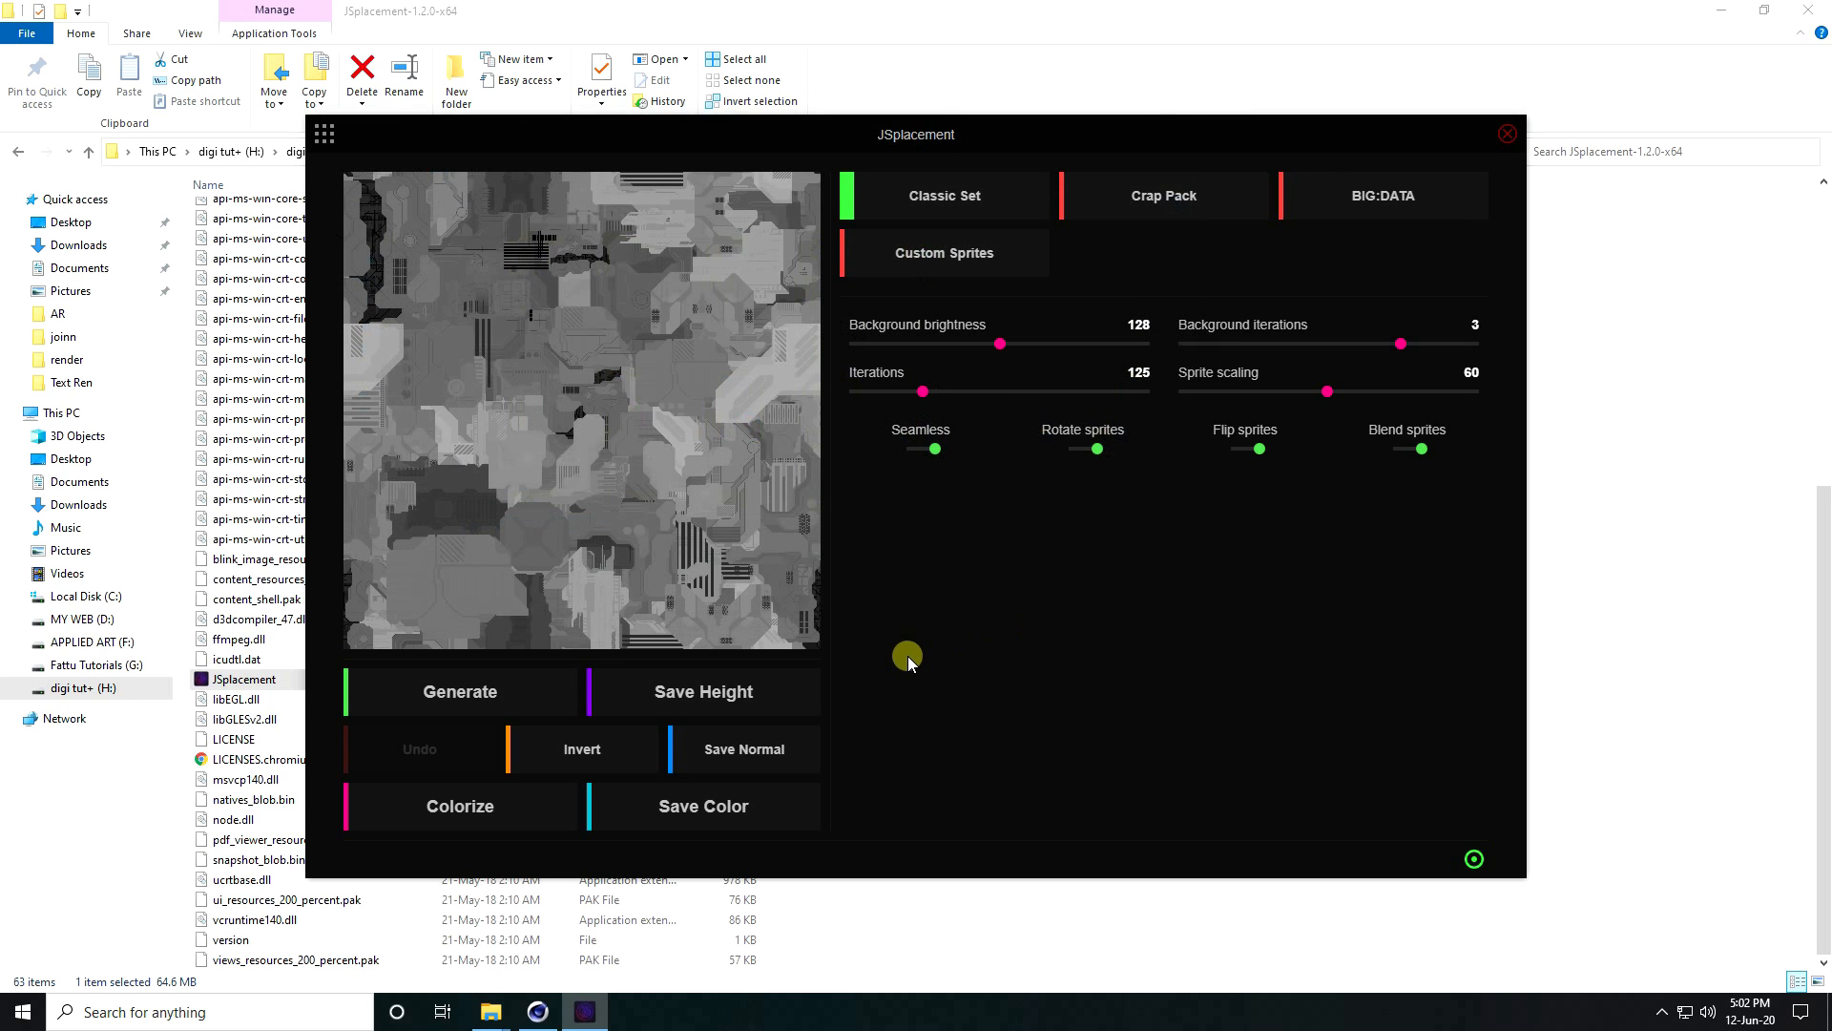
# - Generate a map with the Wyre generator using layer count 5, Random wire color mode and Cardinal step directions
pyautogui.click(318, 133)
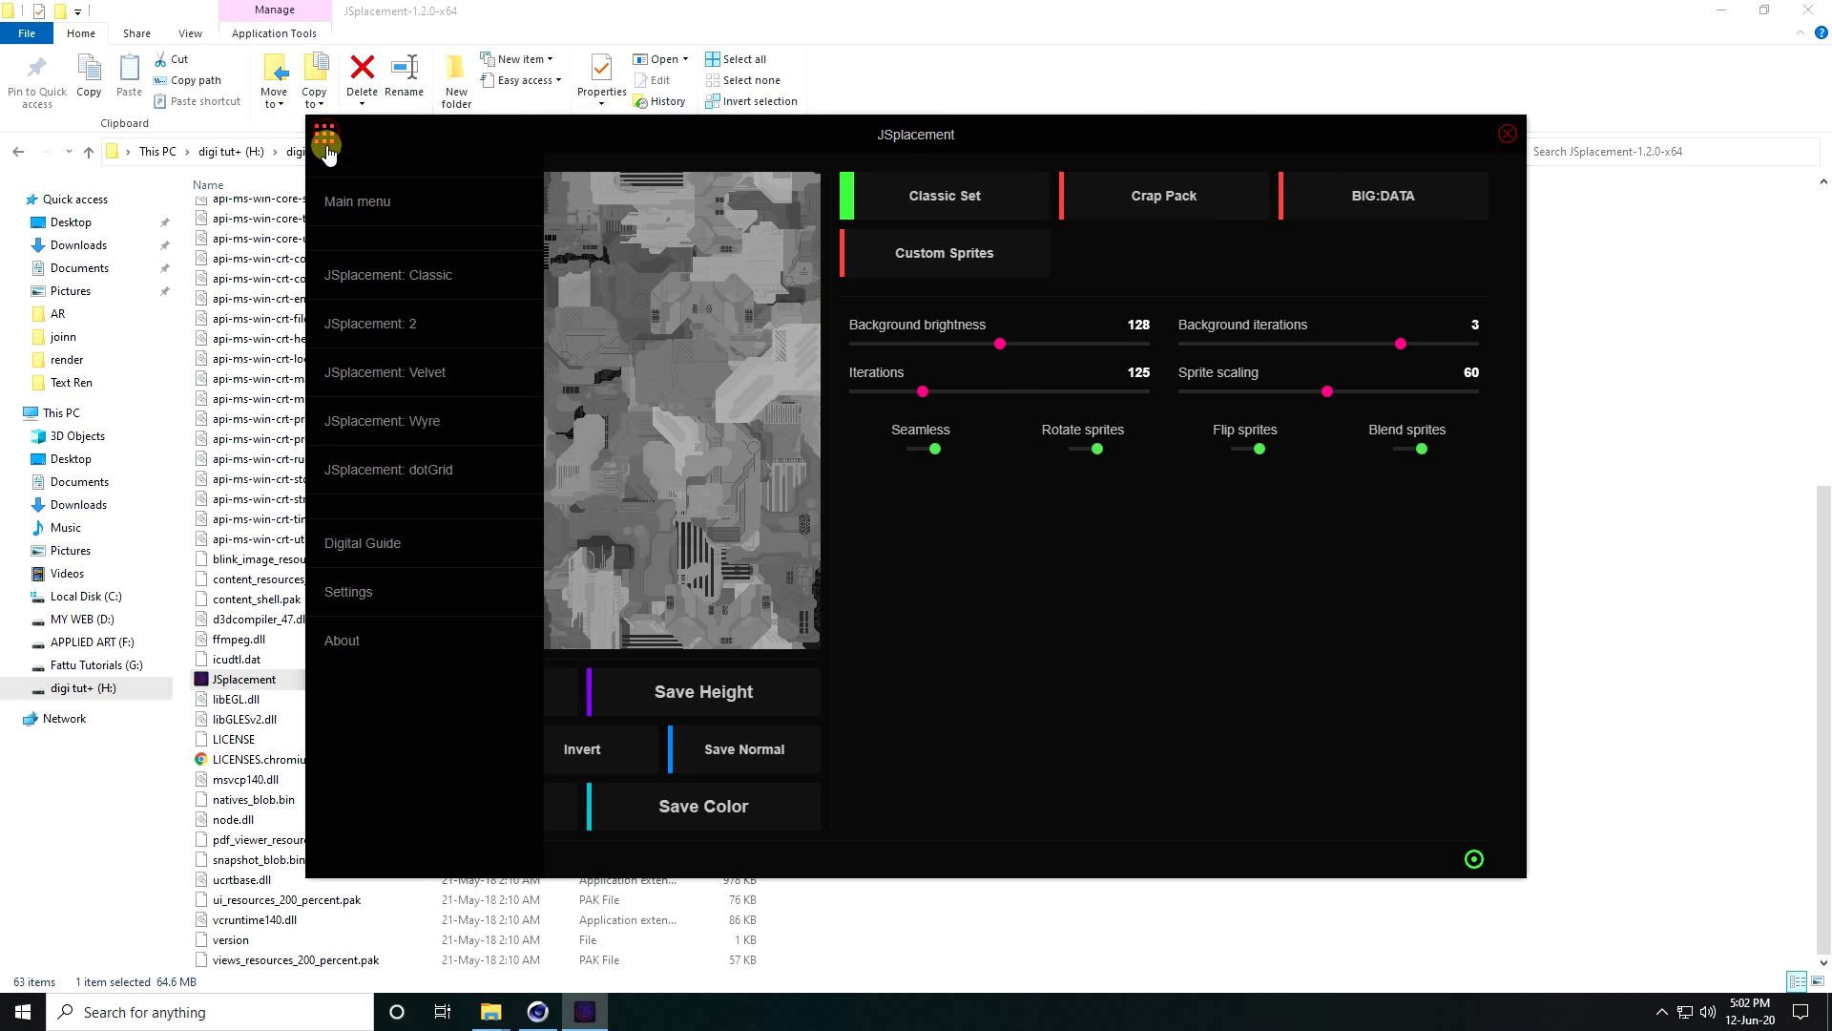
pyautogui.click(398, 424)
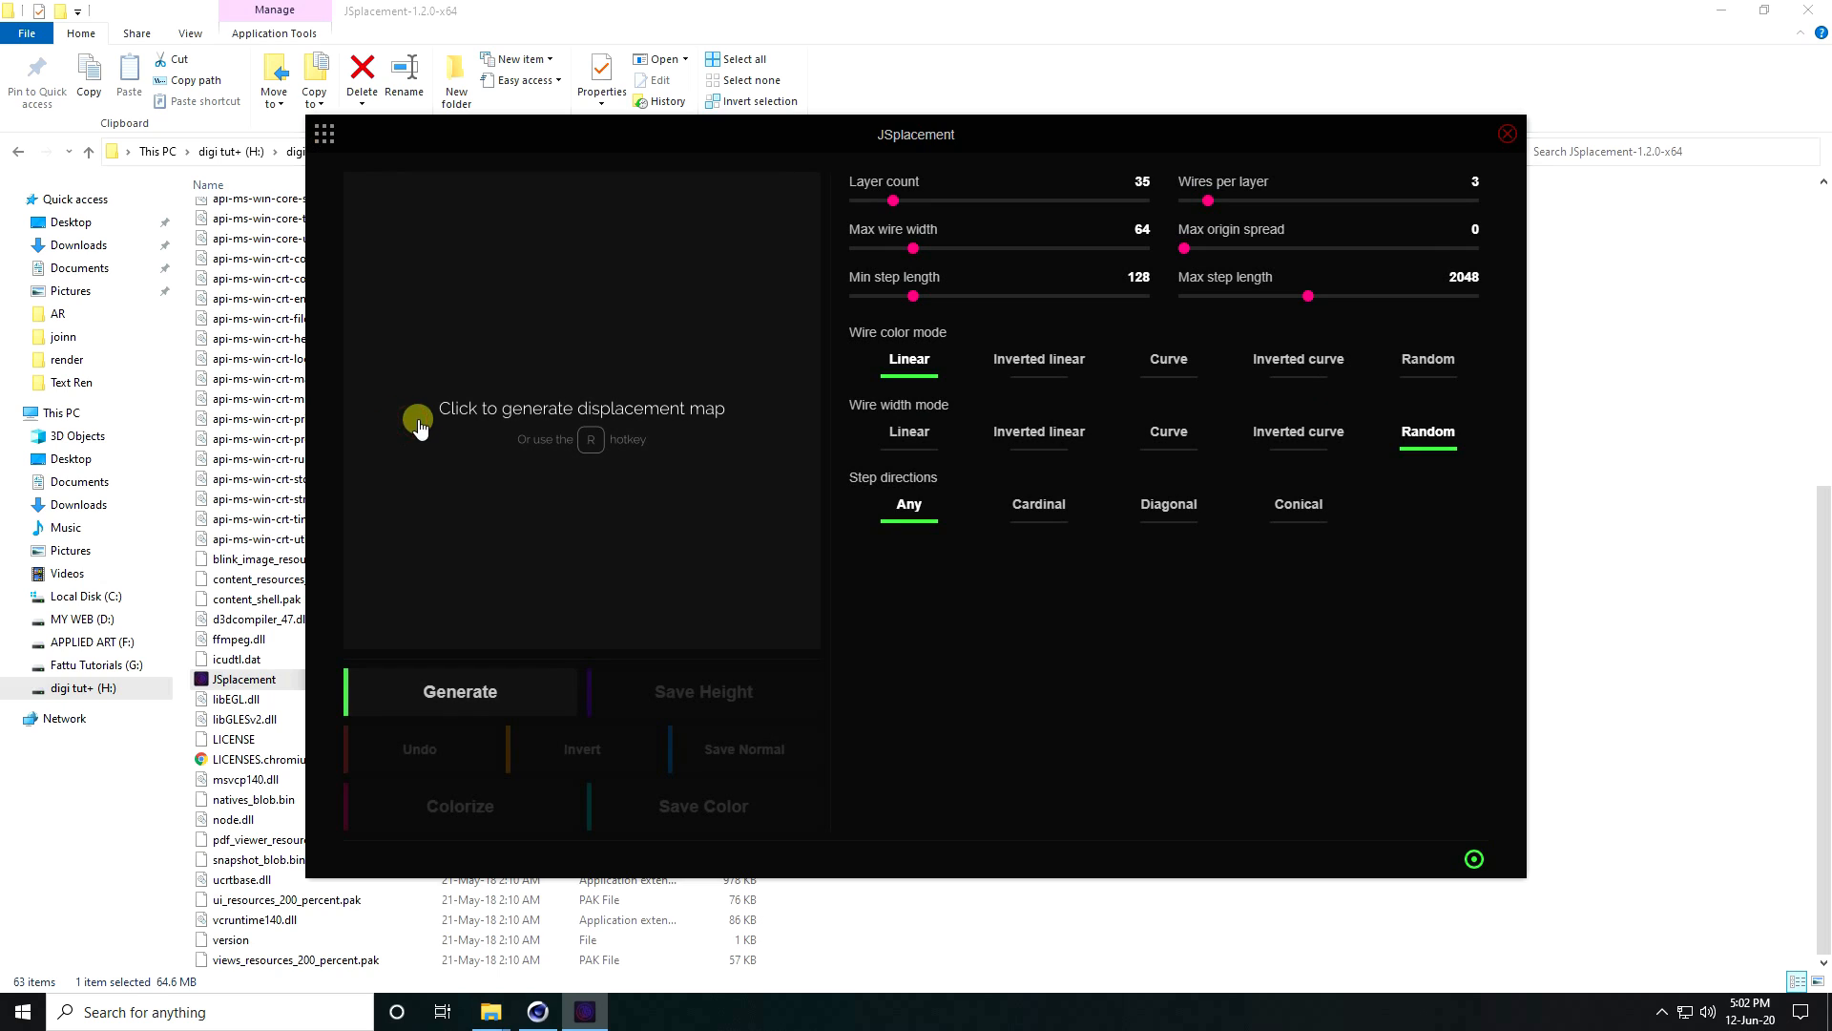
pyautogui.click(511, 515)
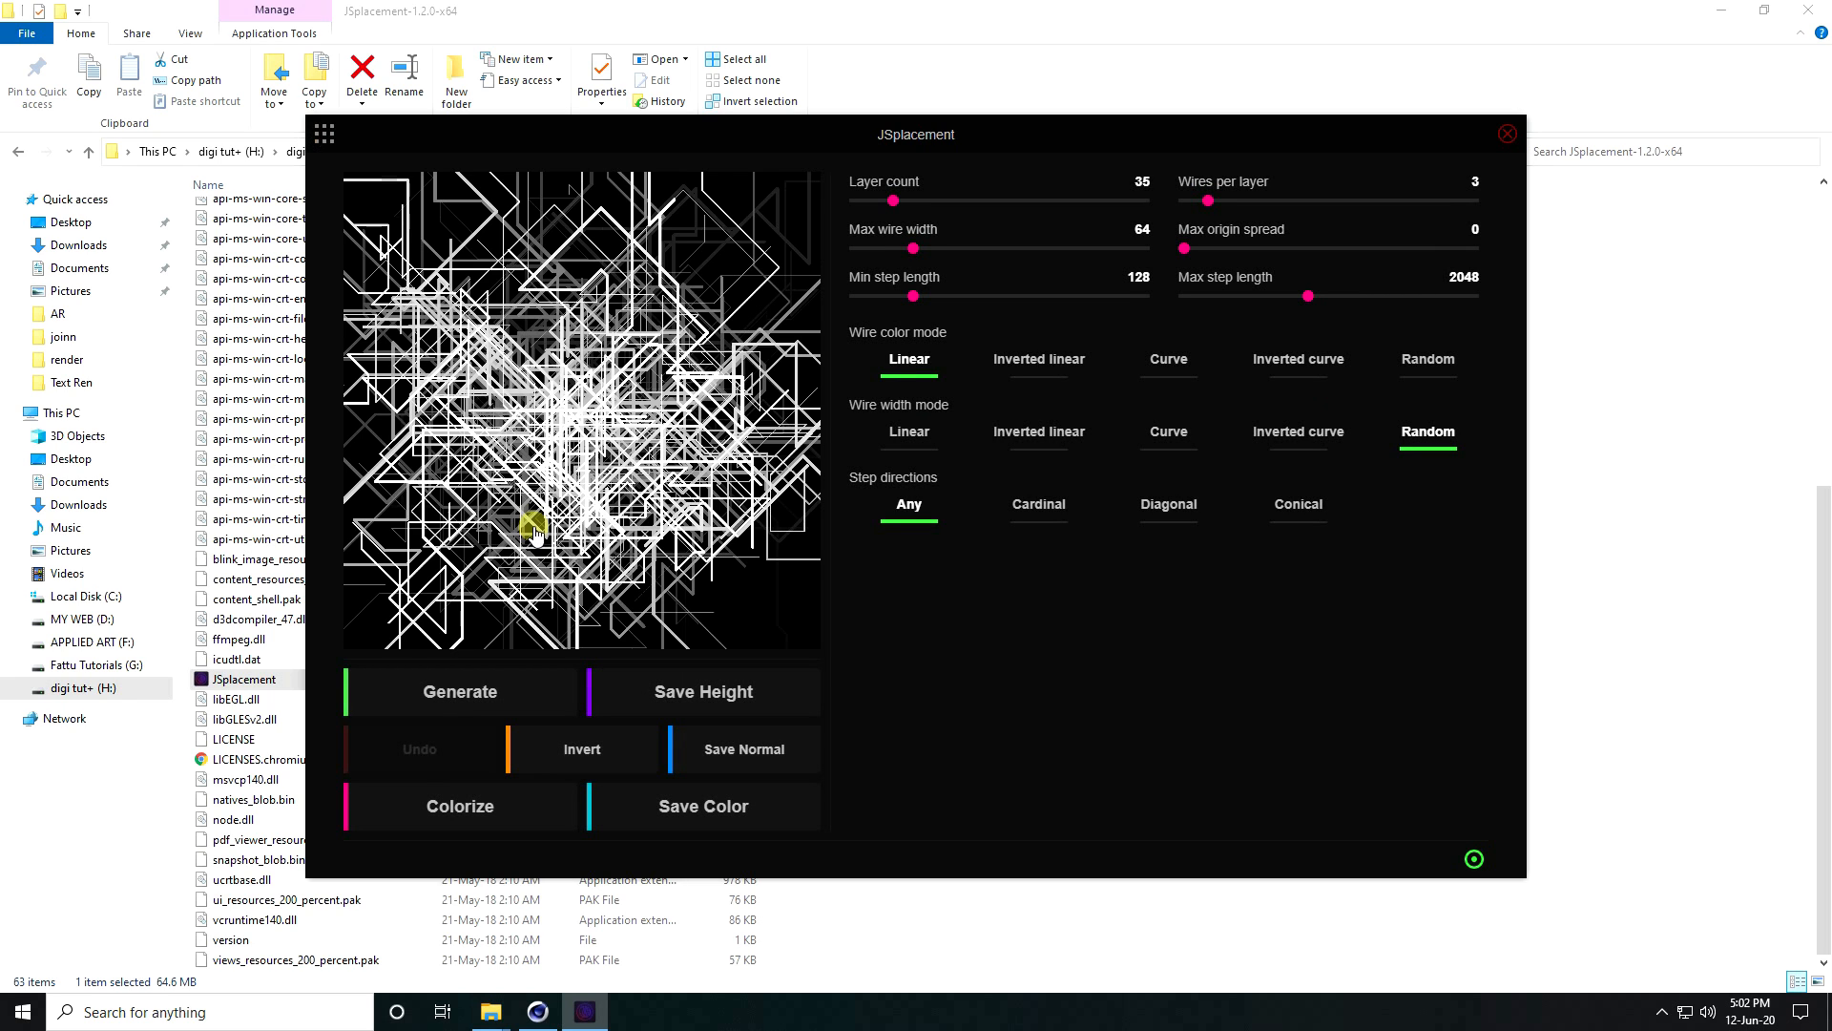
pyautogui.moveTo(892, 203); pyautogui.dragTo(858, 202)
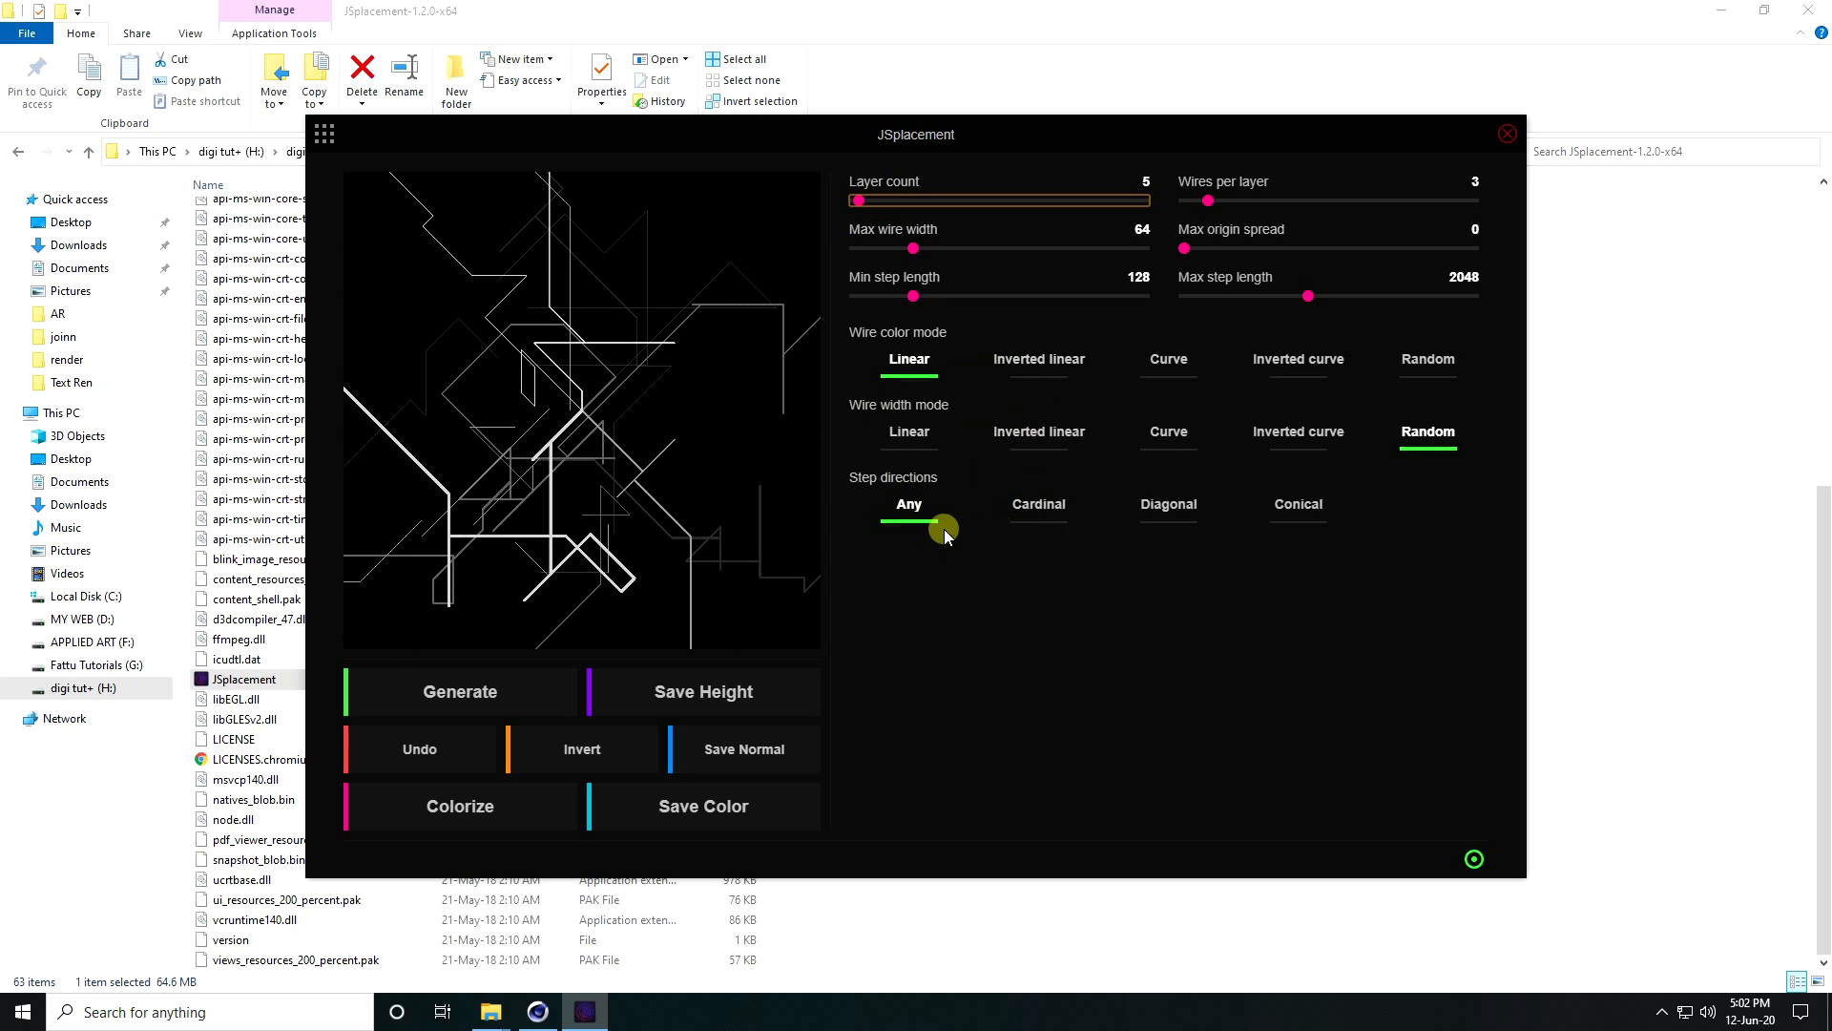
pyautogui.click(1432, 359)
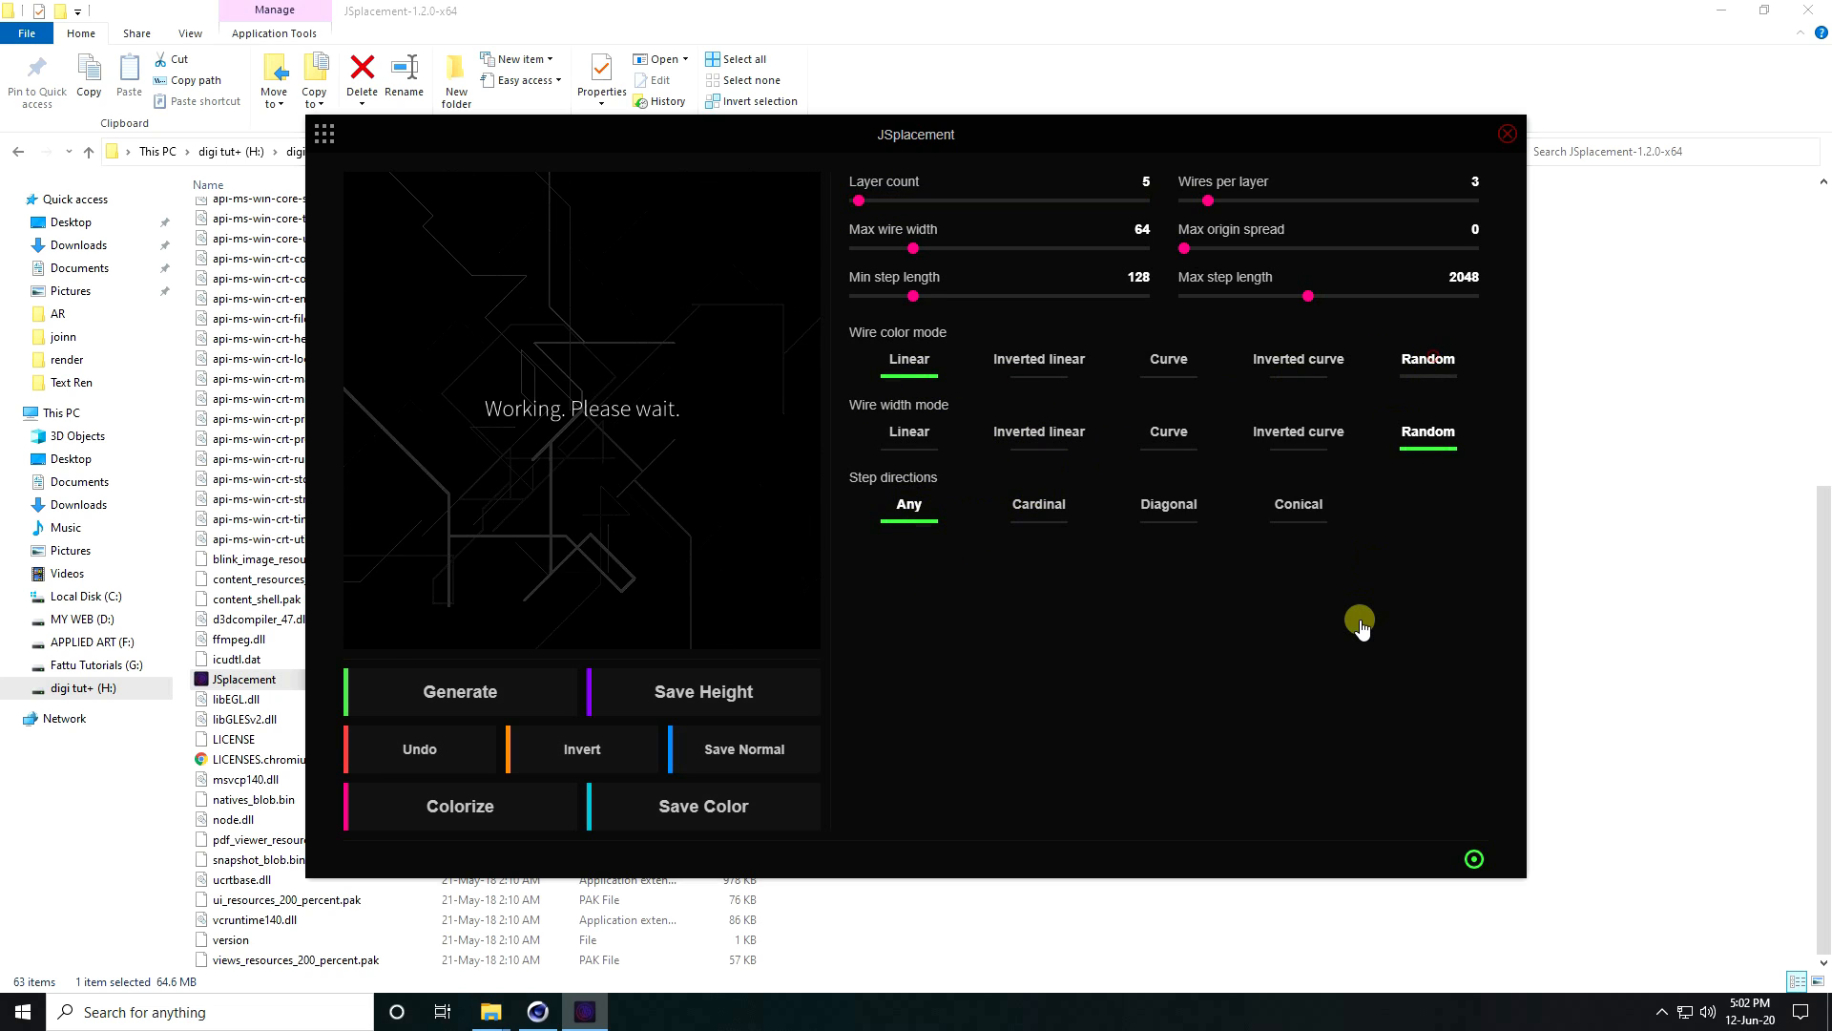
pyautogui.click(1040, 505)
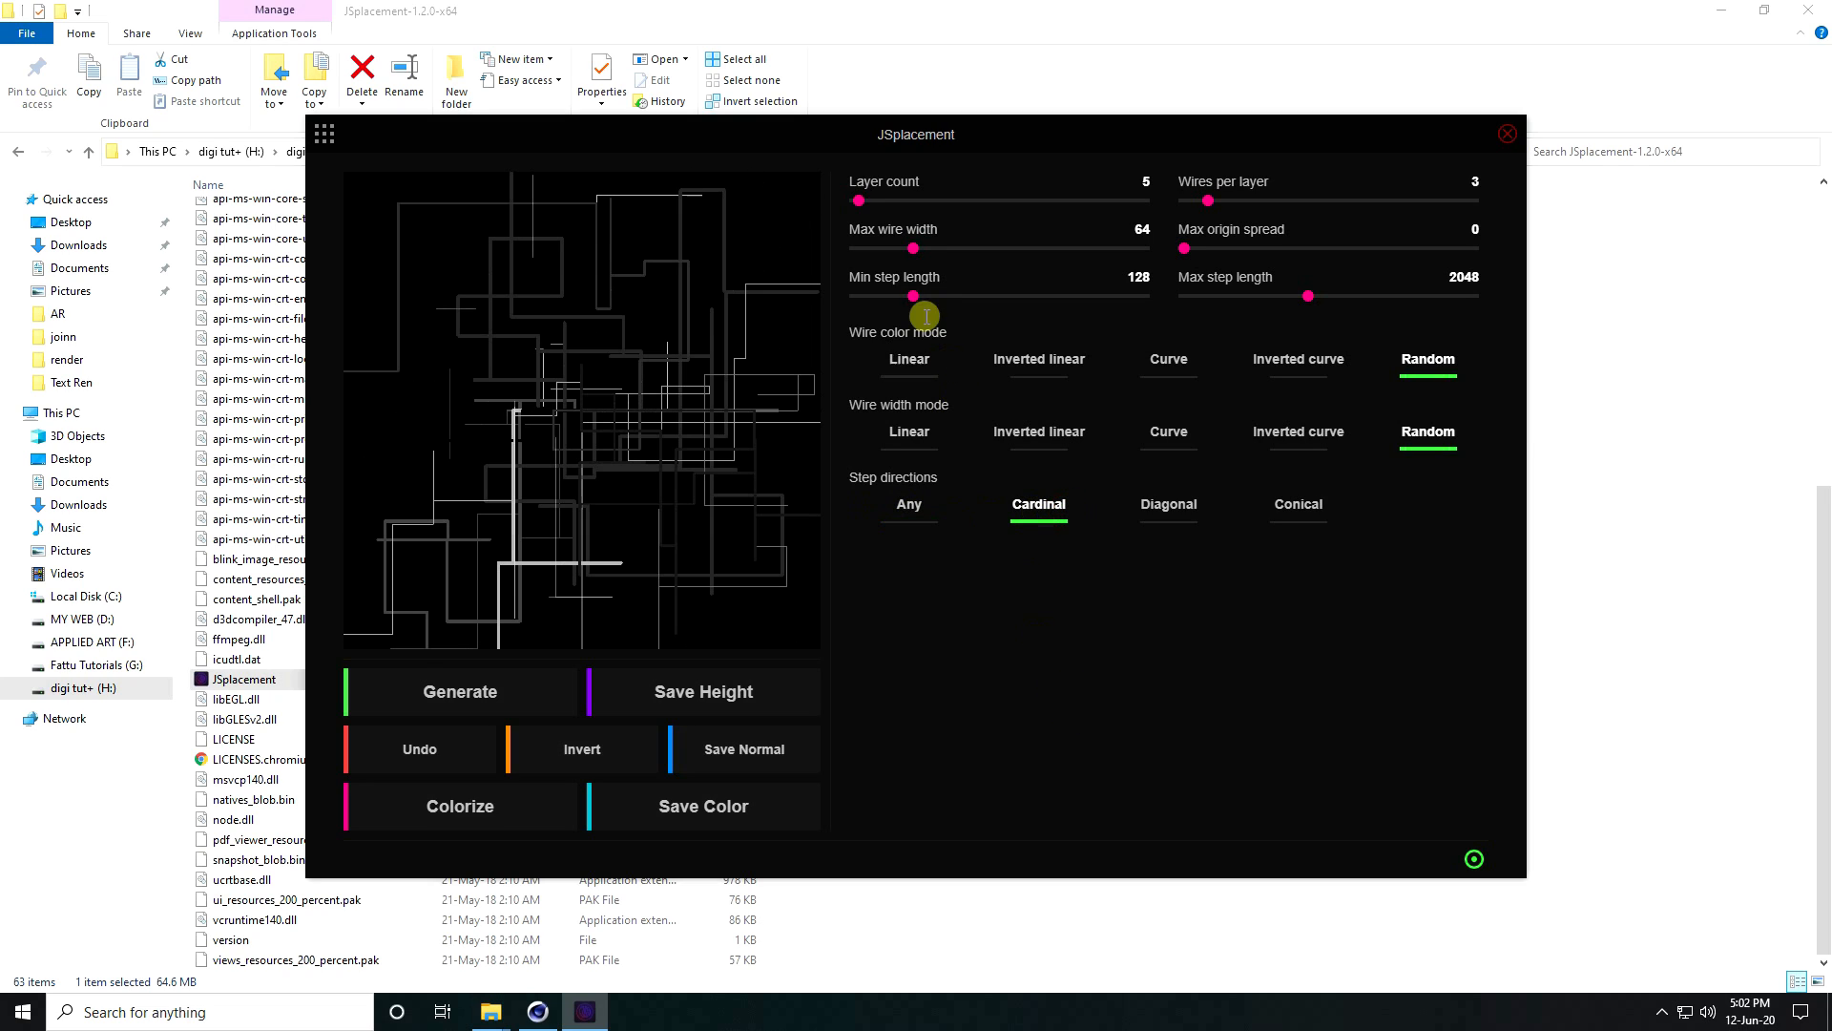
# - Set max wire width to 30 and min step length to 64, and save the wire height map to the Desktop
pyautogui.click(874, 251)
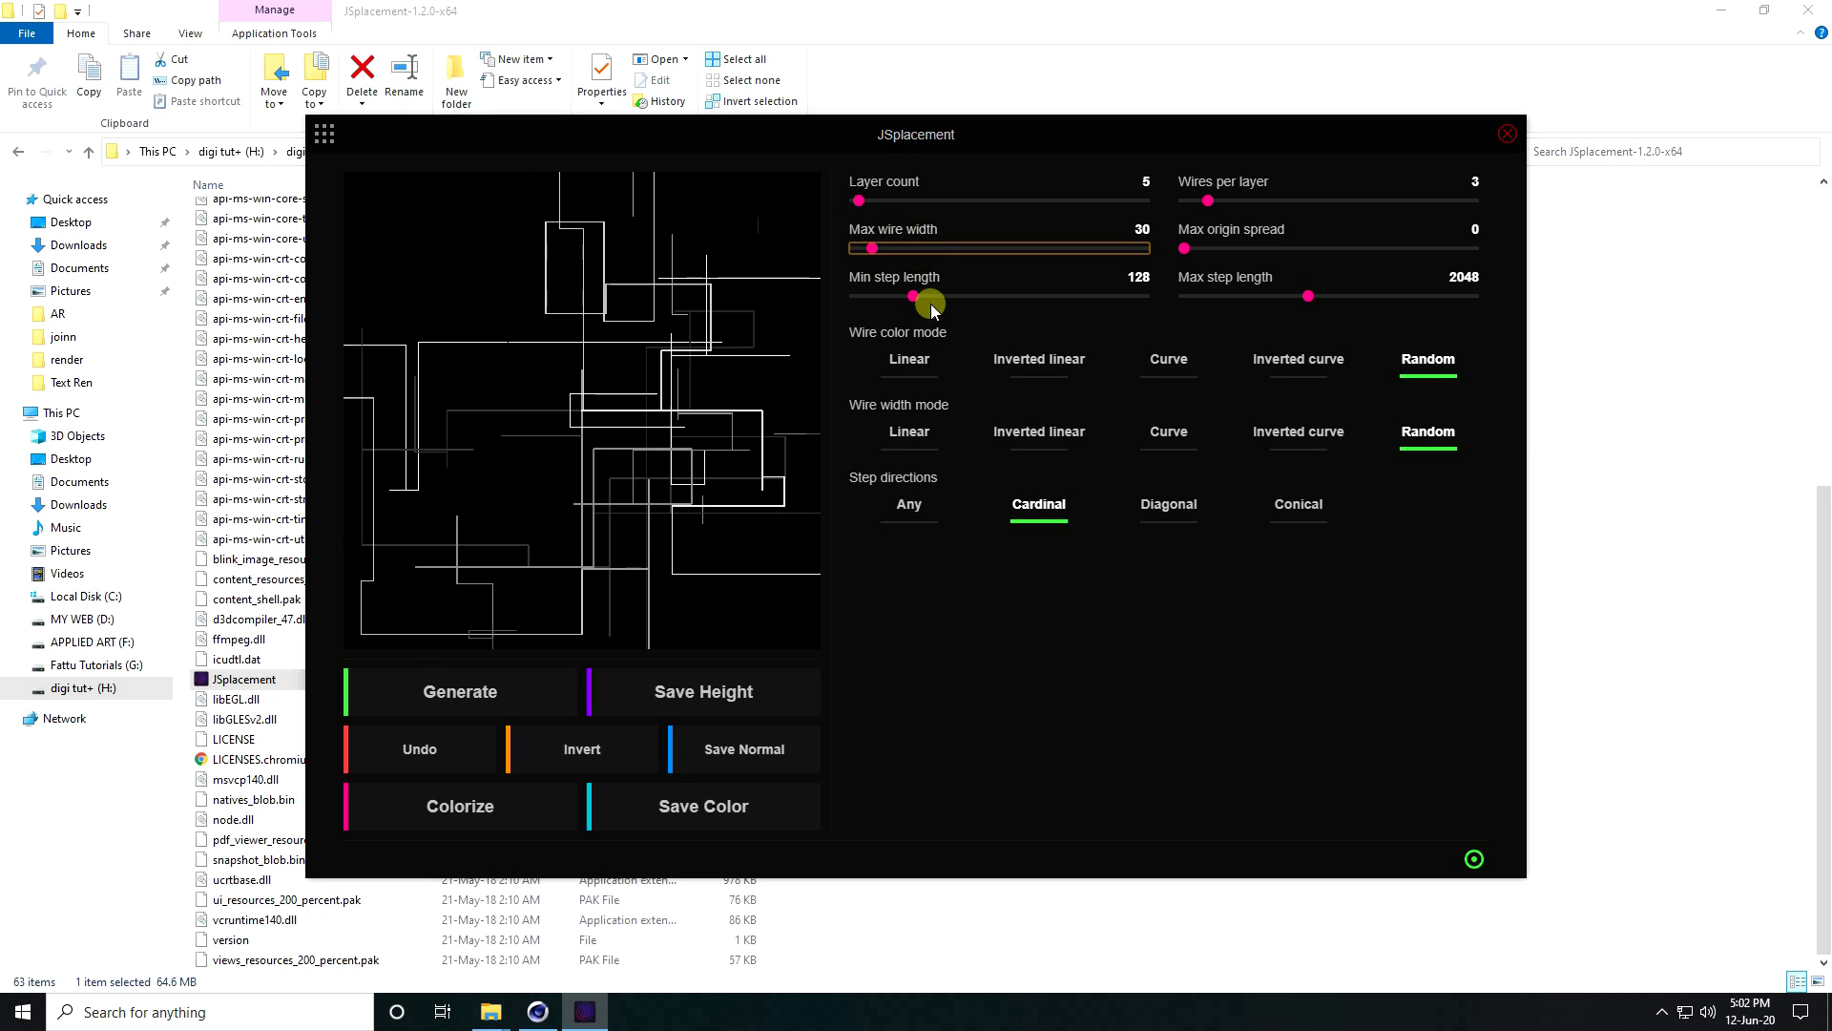
pyautogui.click(877, 297)
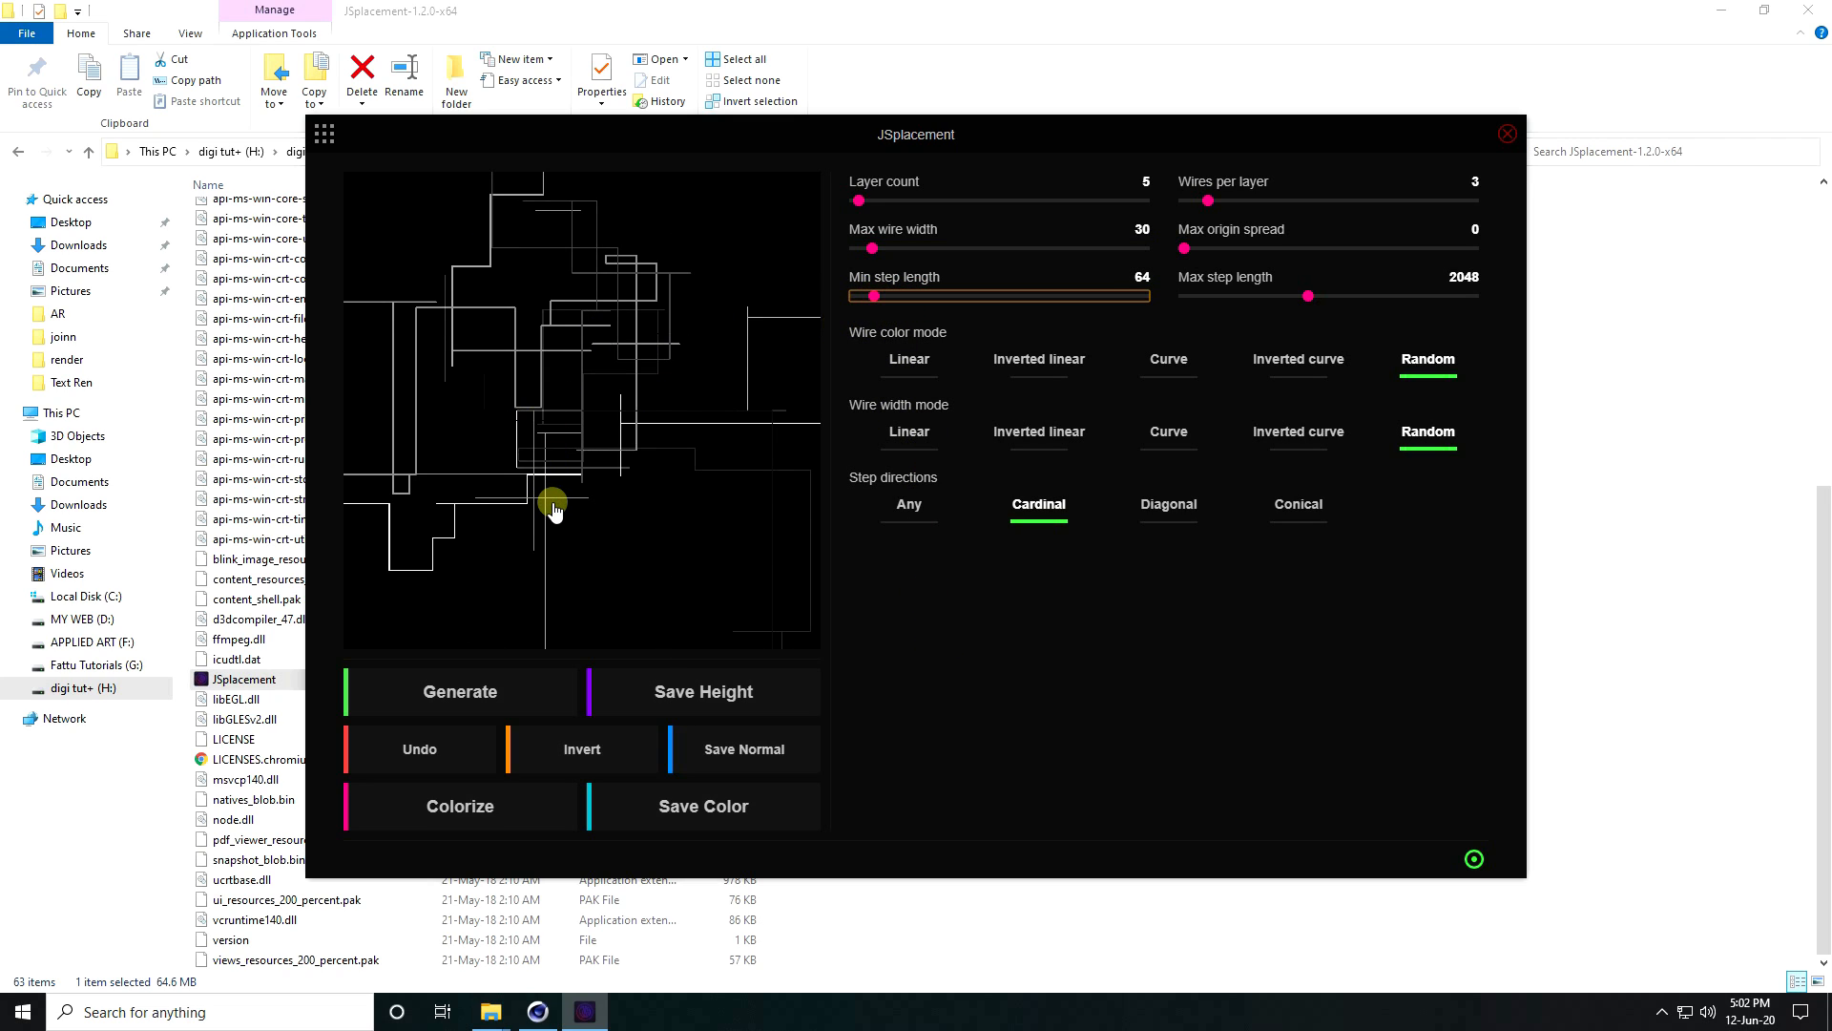
pyautogui.click(683, 696)
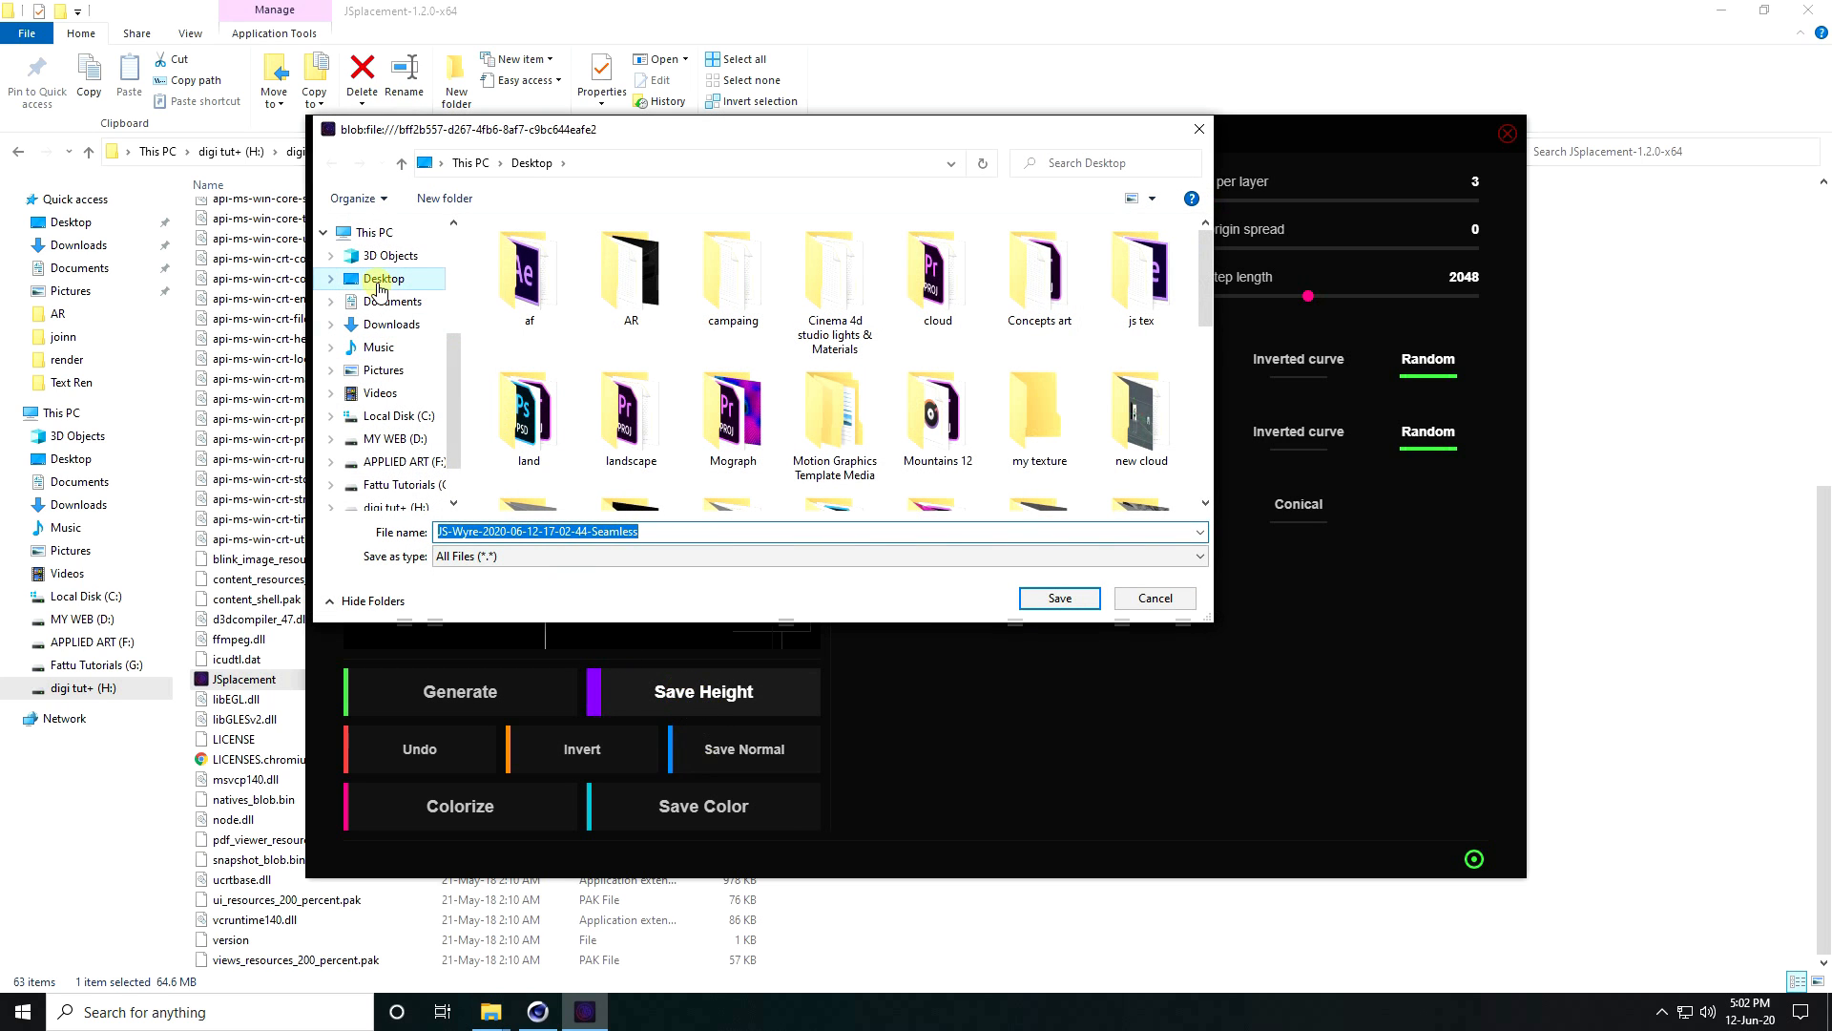
pyautogui.click(1058, 599)
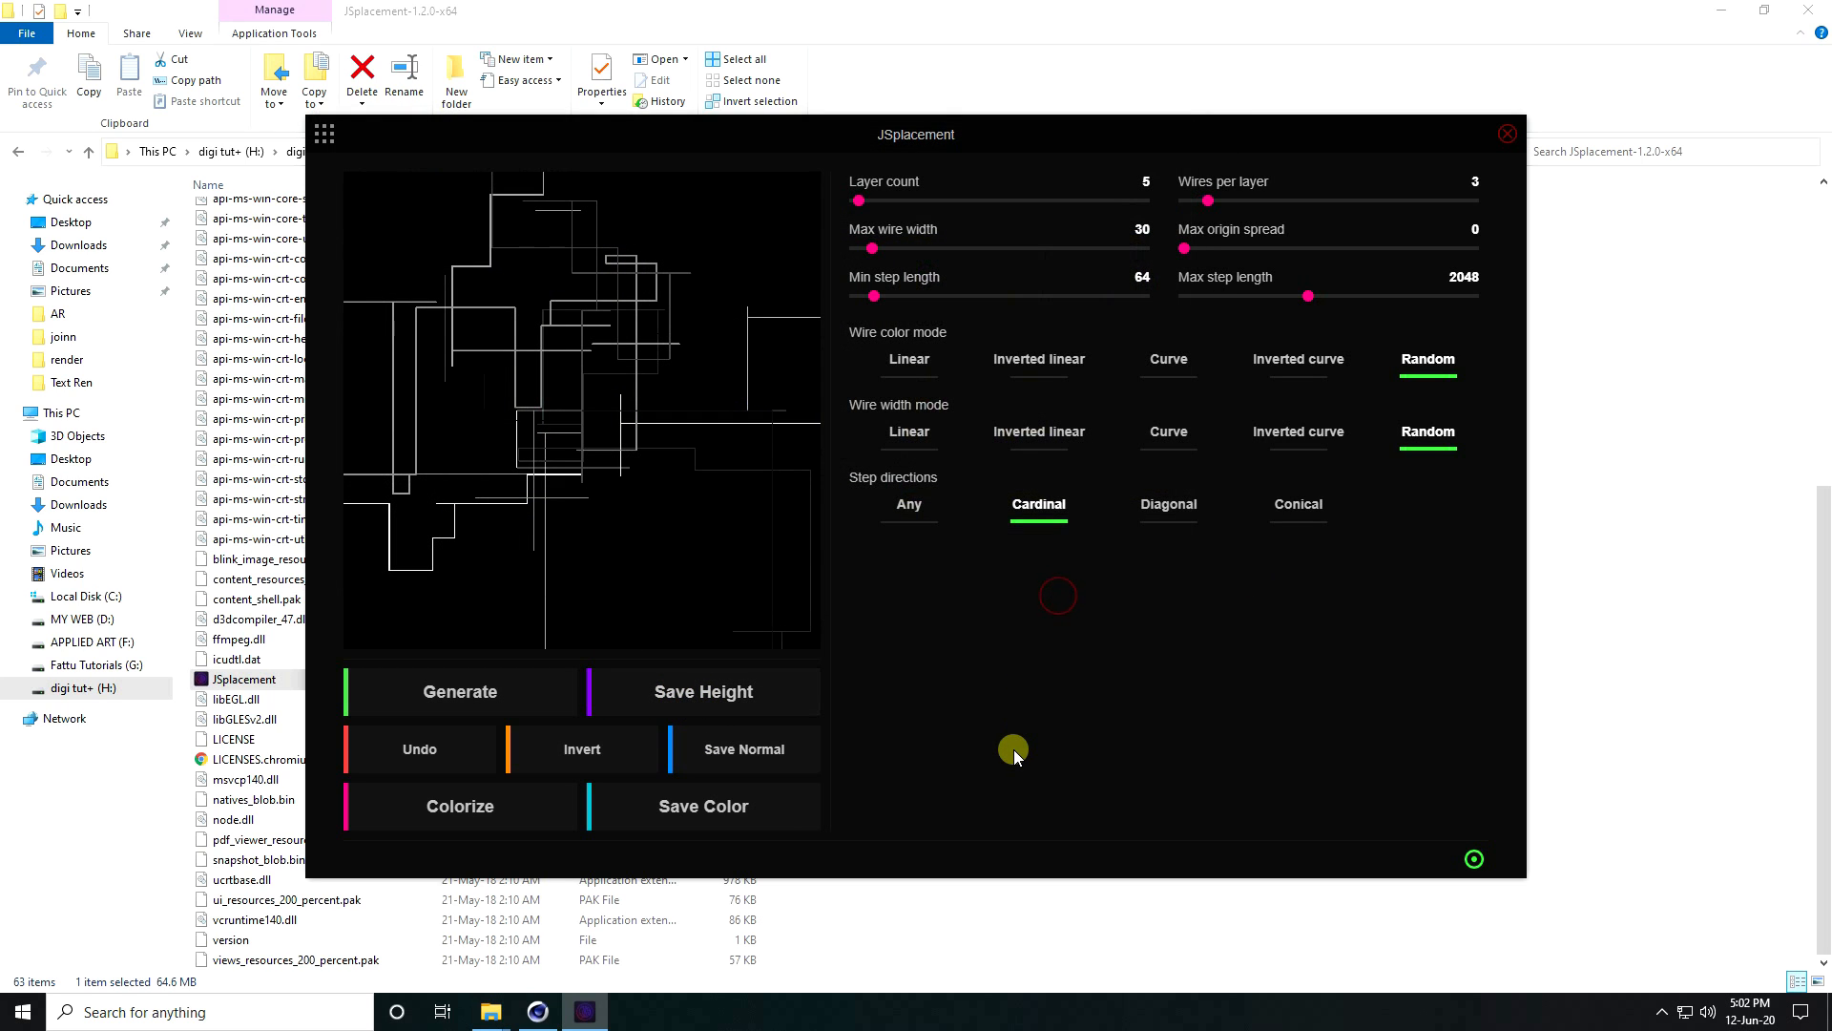
# - Make a sparser wire map with min step length 32, max wire width 21 and layer count 3, and save its height map to the Desktop
pyautogui.moveTo(879, 302); pyautogui.dragTo(868, 303)
pyautogui.click(861, 249)
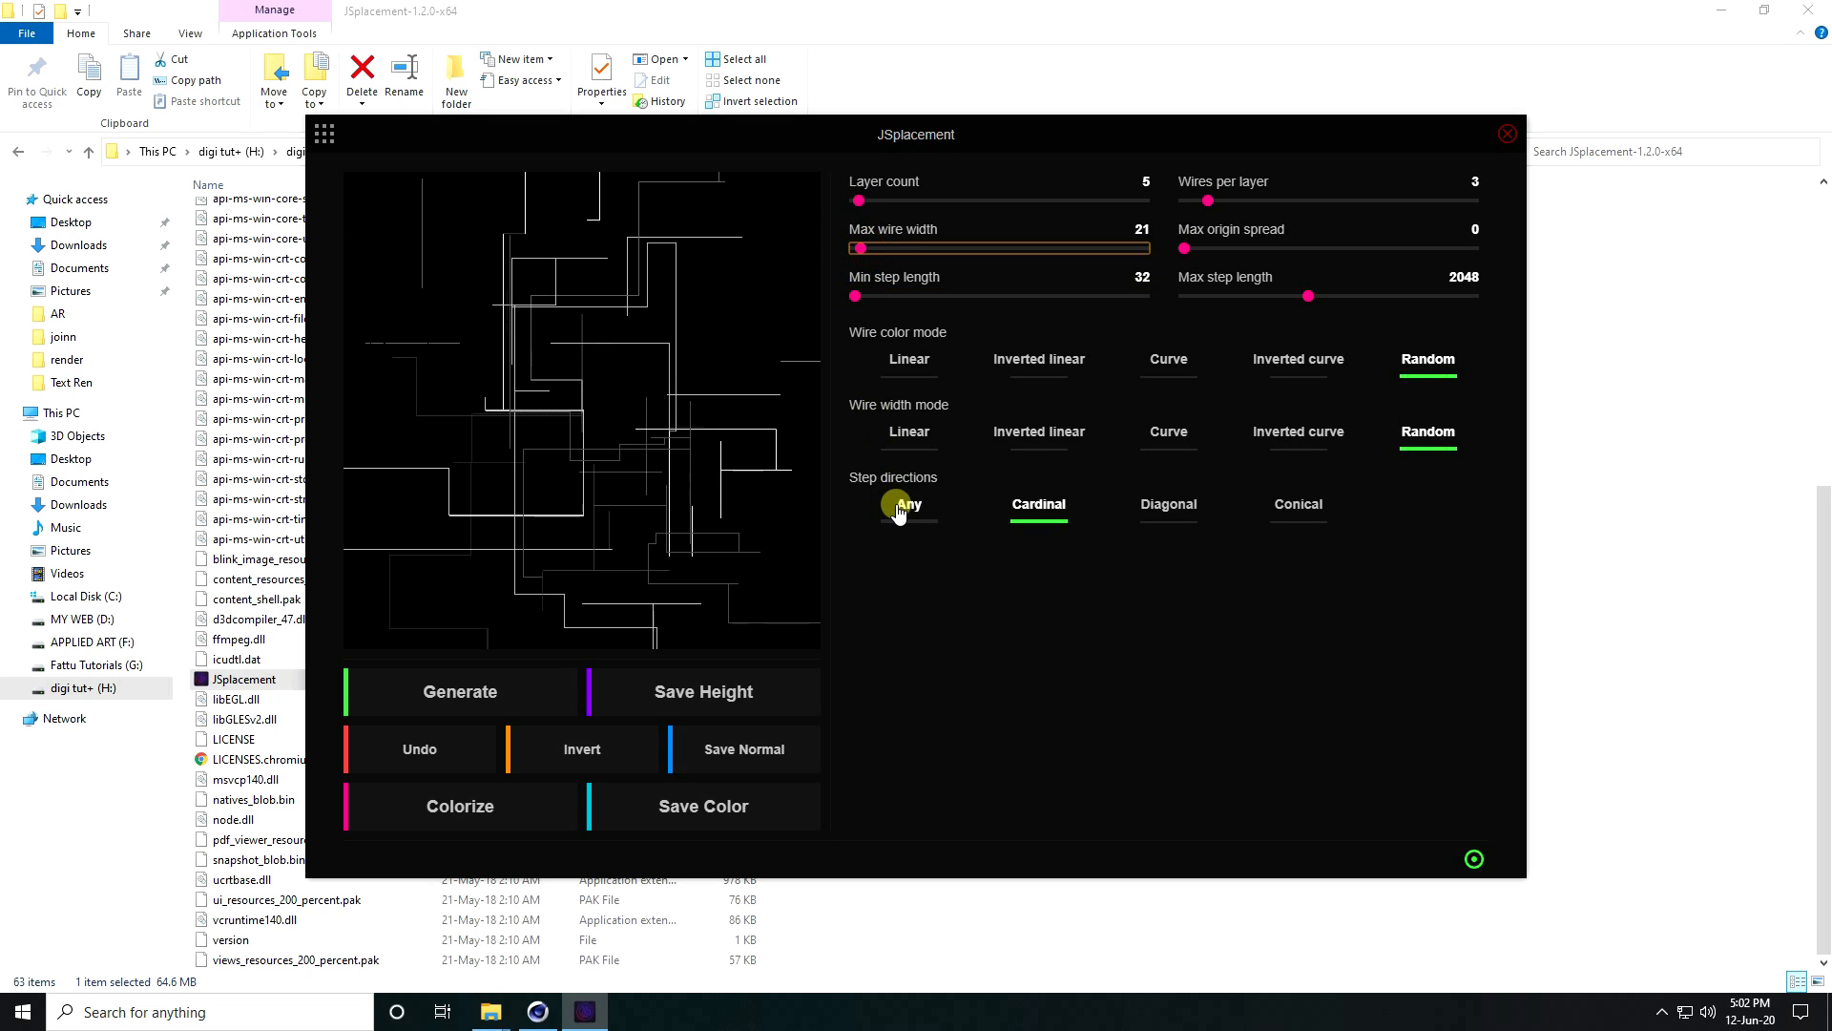
pyautogui.moveTo(859, 204); pyautogui.dragTo(855, 203)
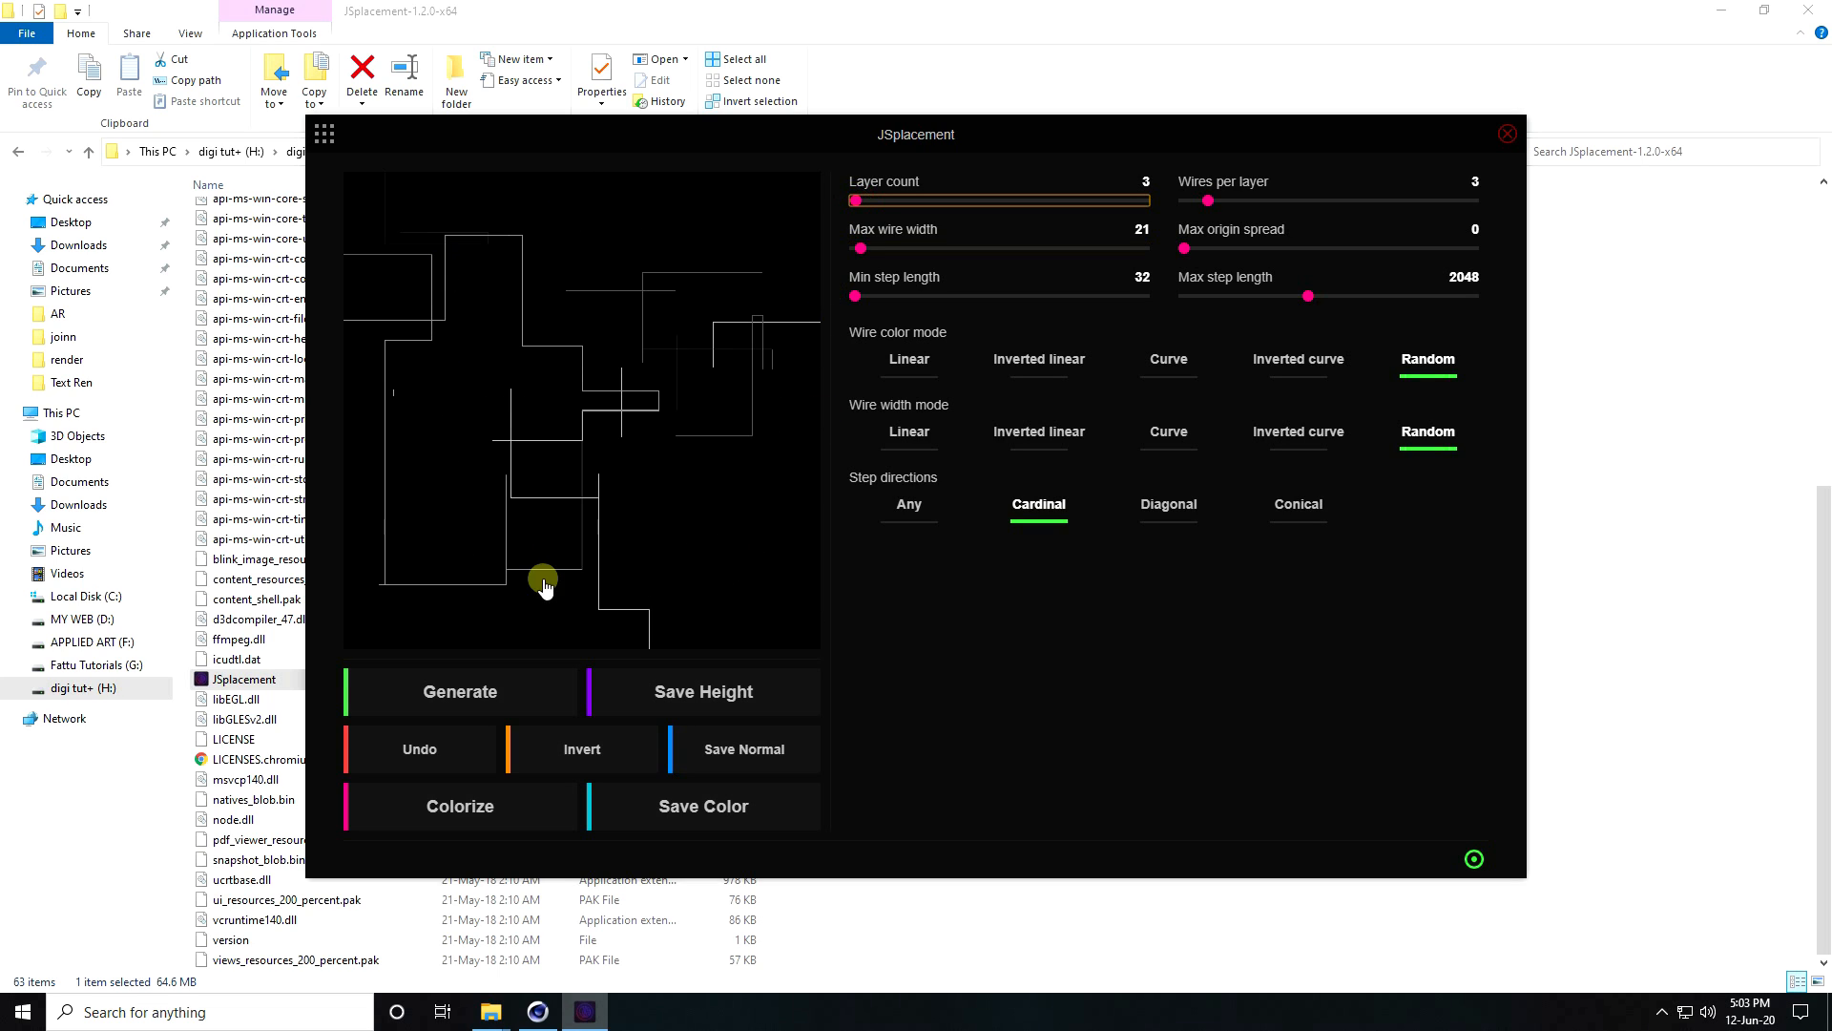
pyautogui.click(673, 695)
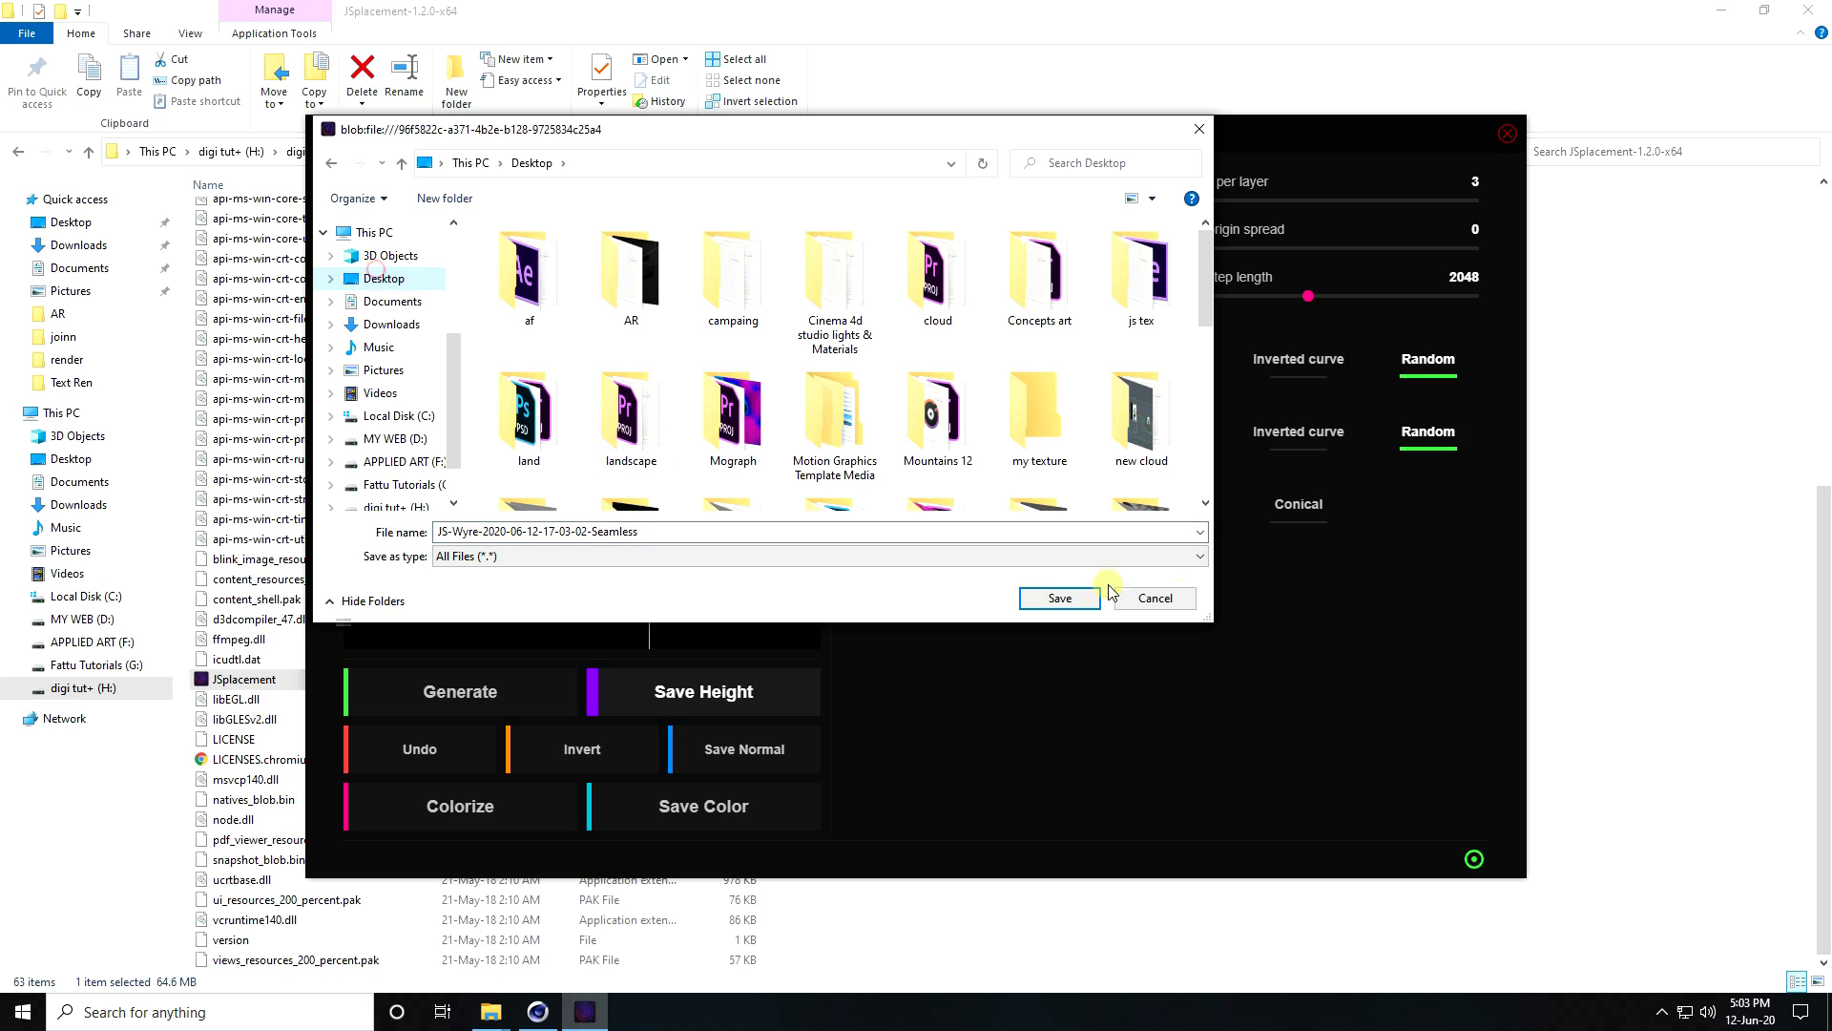
pyautogui.click(1086, 596)
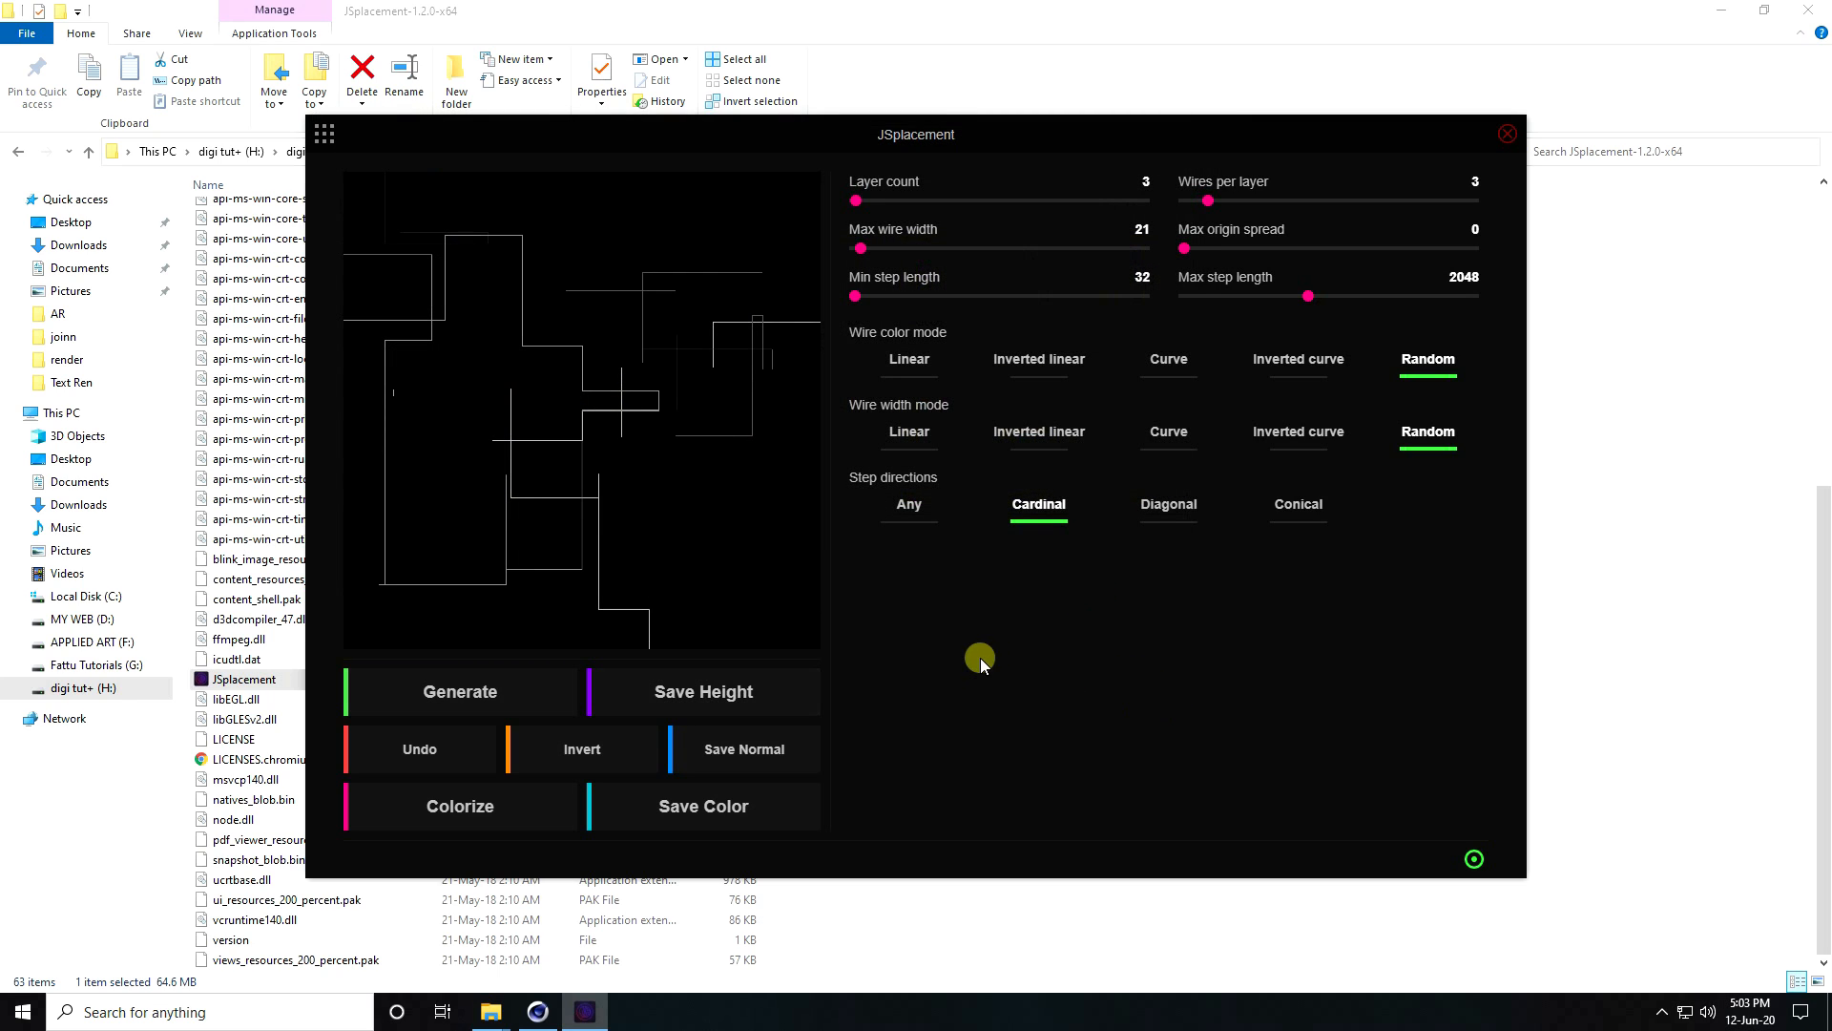
# - Close JSplacement and review the three saved height map images from the Desktop
pyautogui.click(1506, 135)
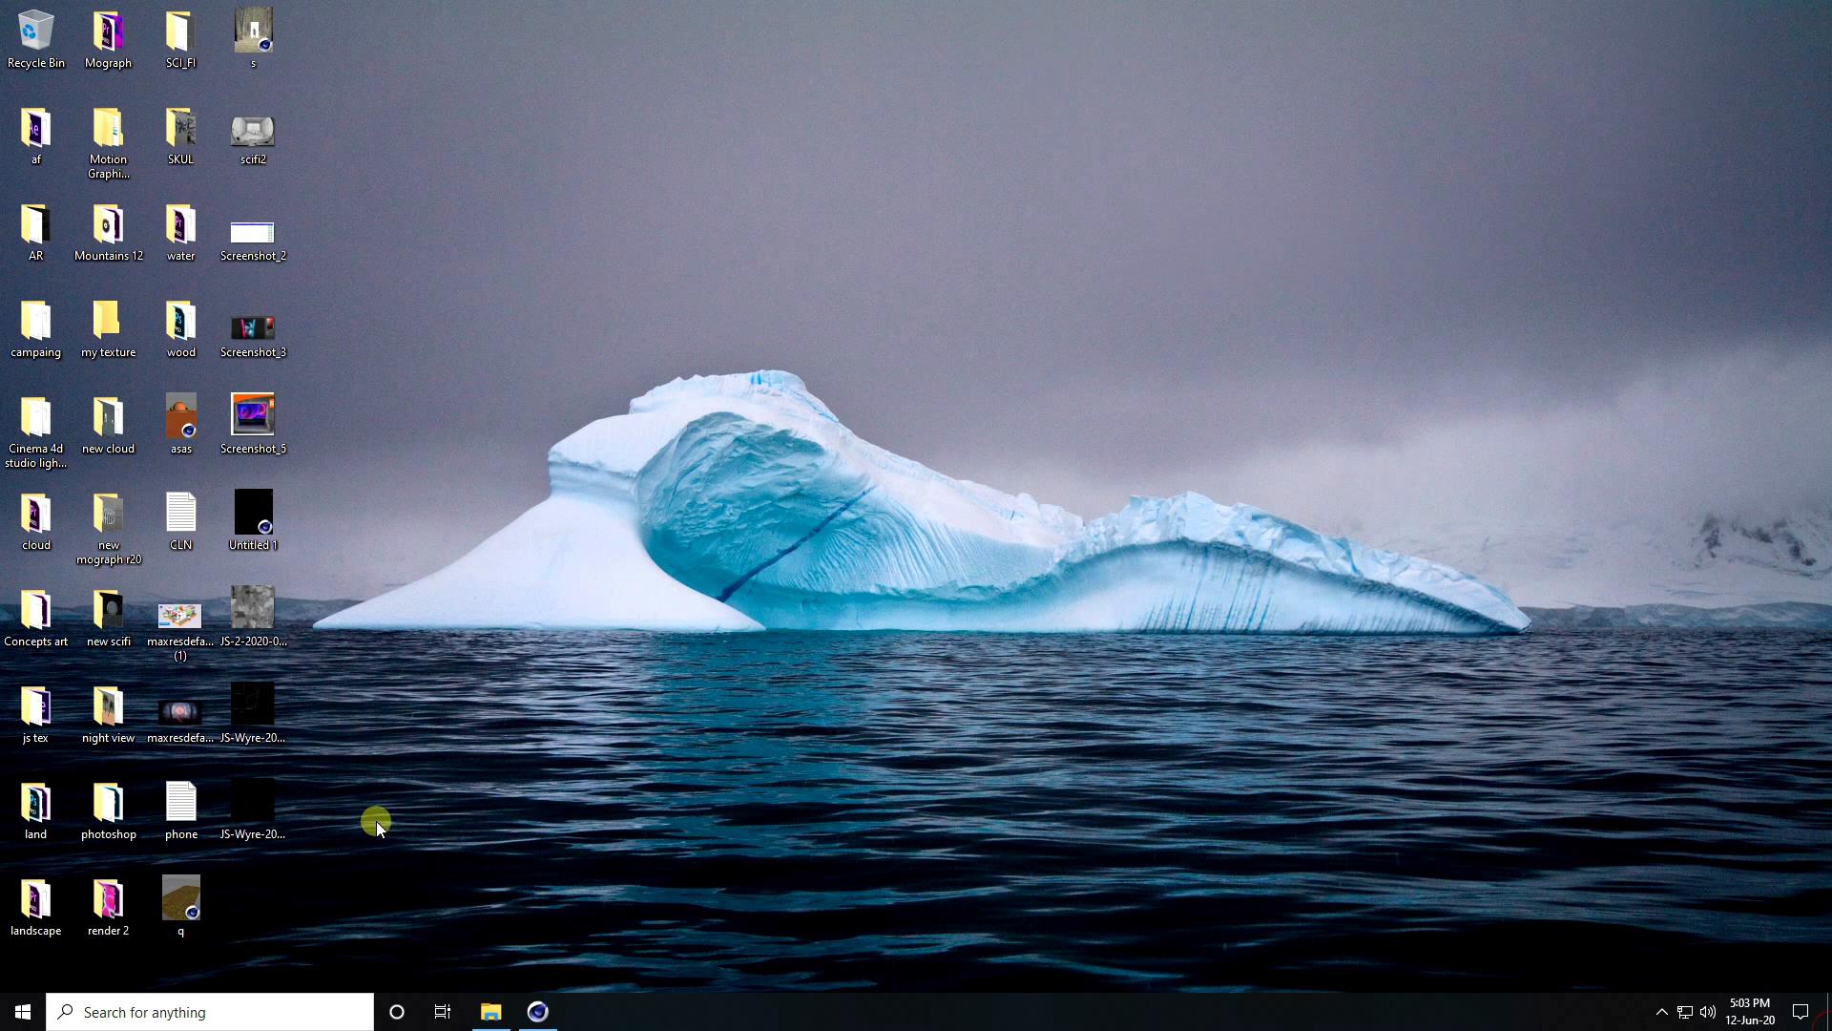
pyautogui.doubleClick(256, 612)
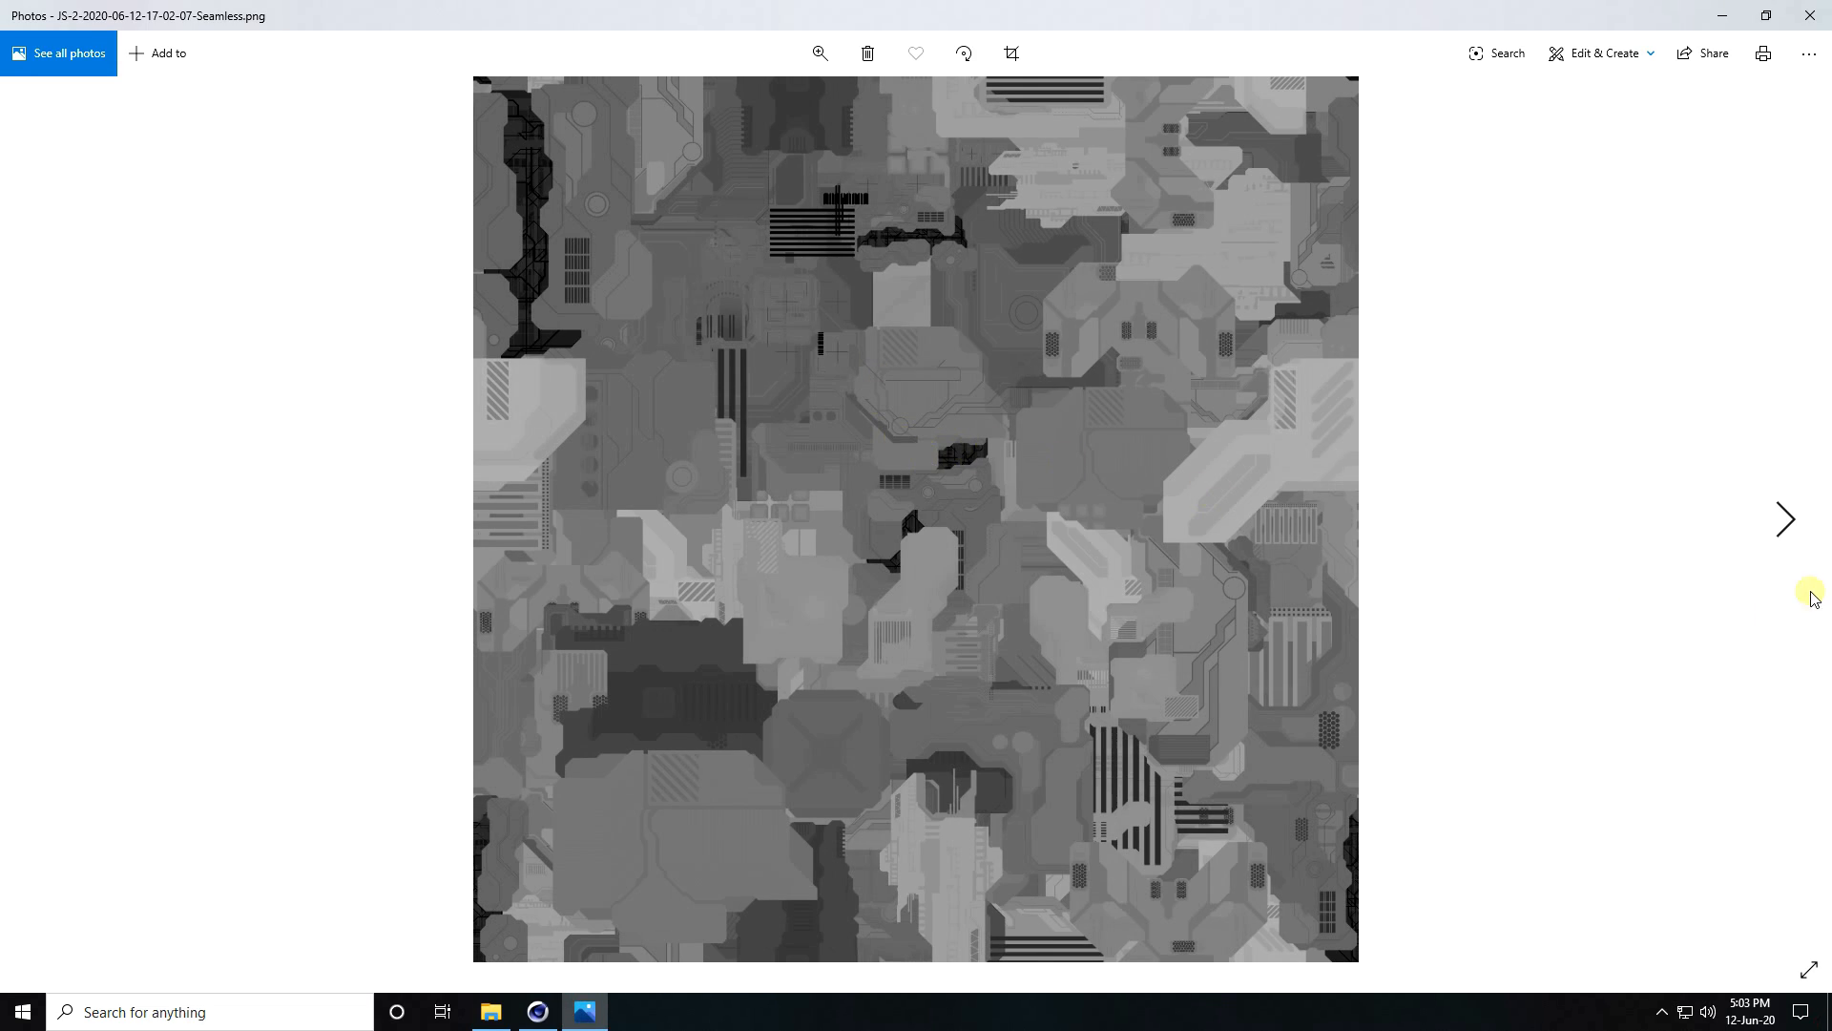
pyautogui.click(1792, 521)
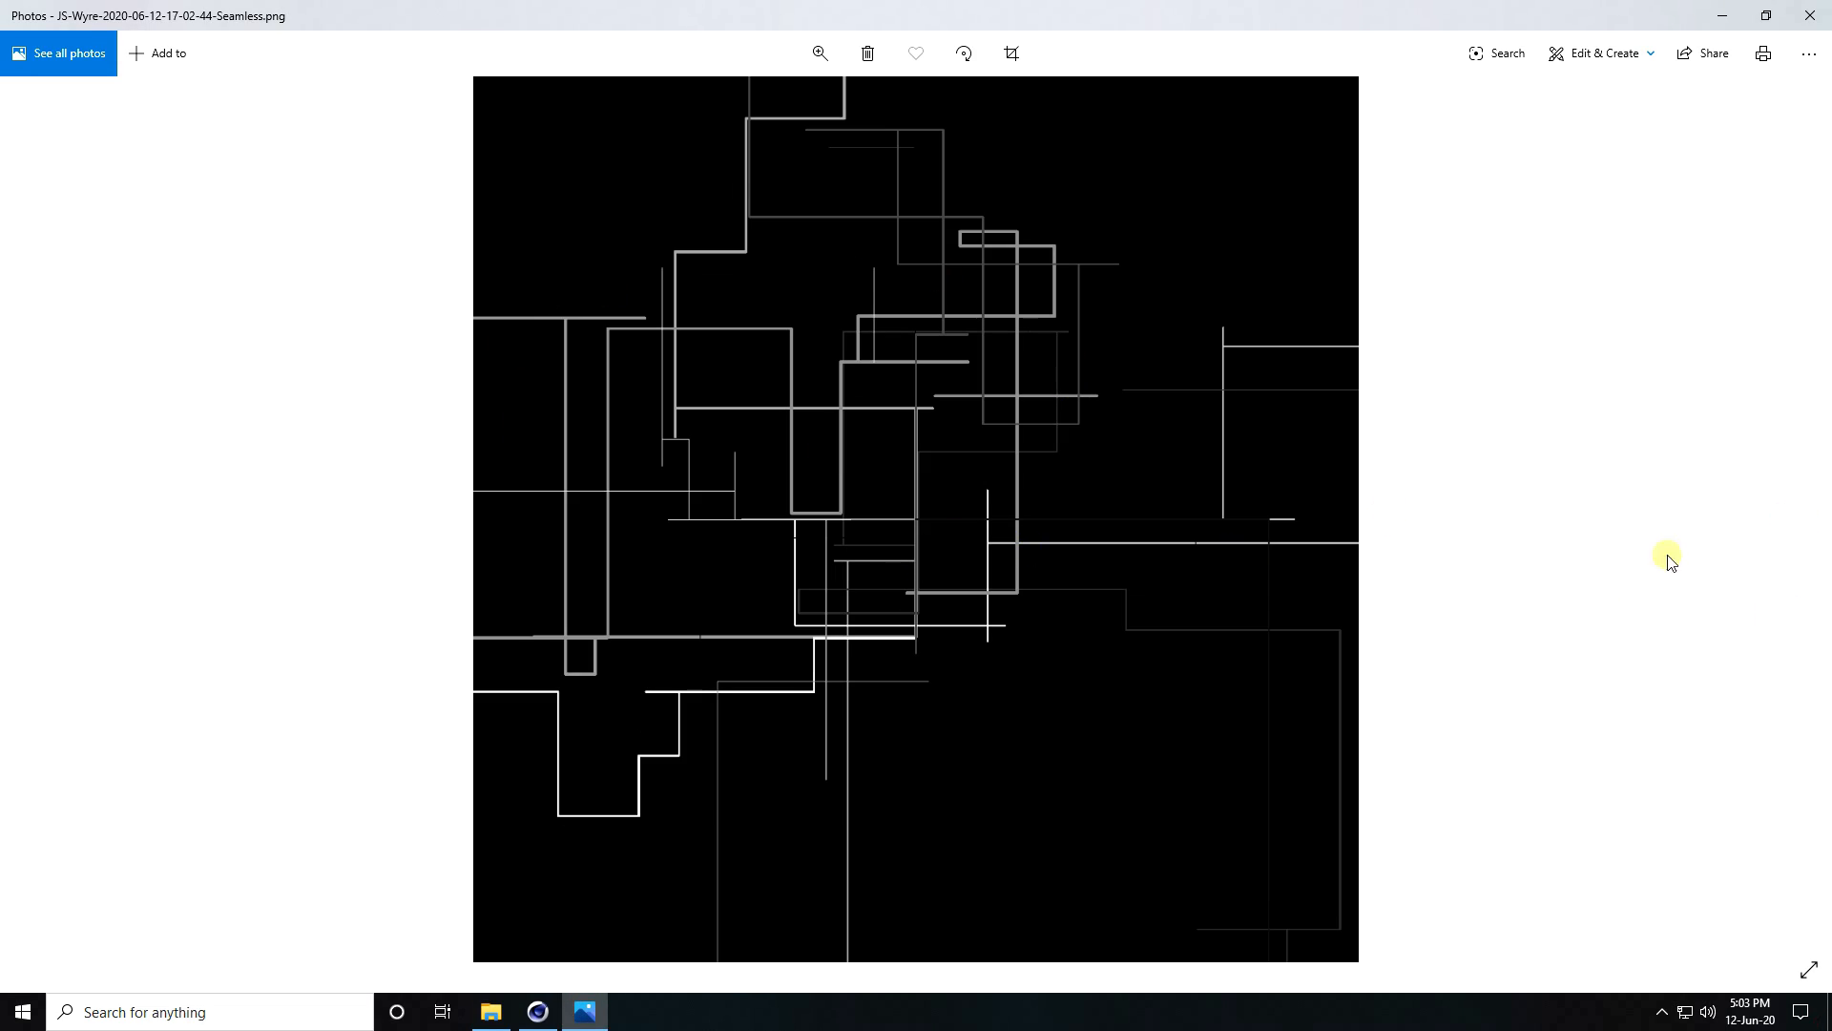
pyautogui.click(1784, 519)
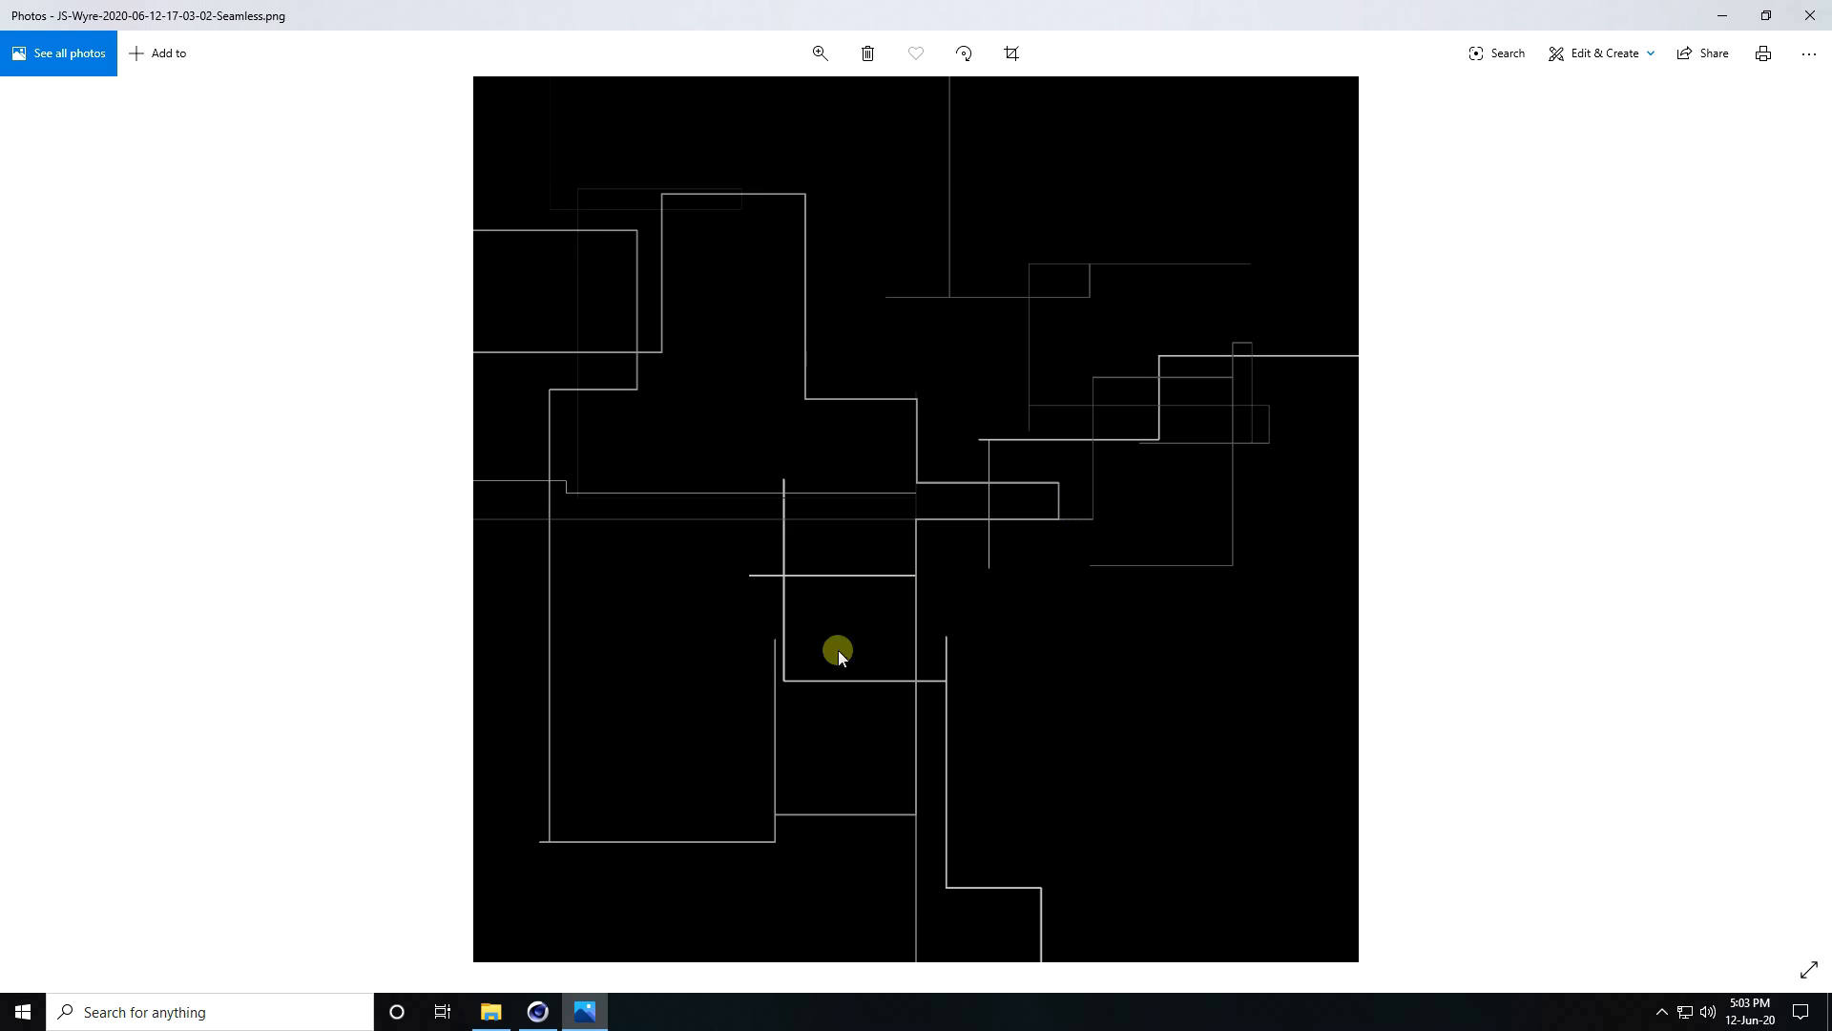
pyautogui.click(1810, 15)
# - Switch back to Cinema 4D and create a new Octane Material
pyautogui.click(539, 1011)
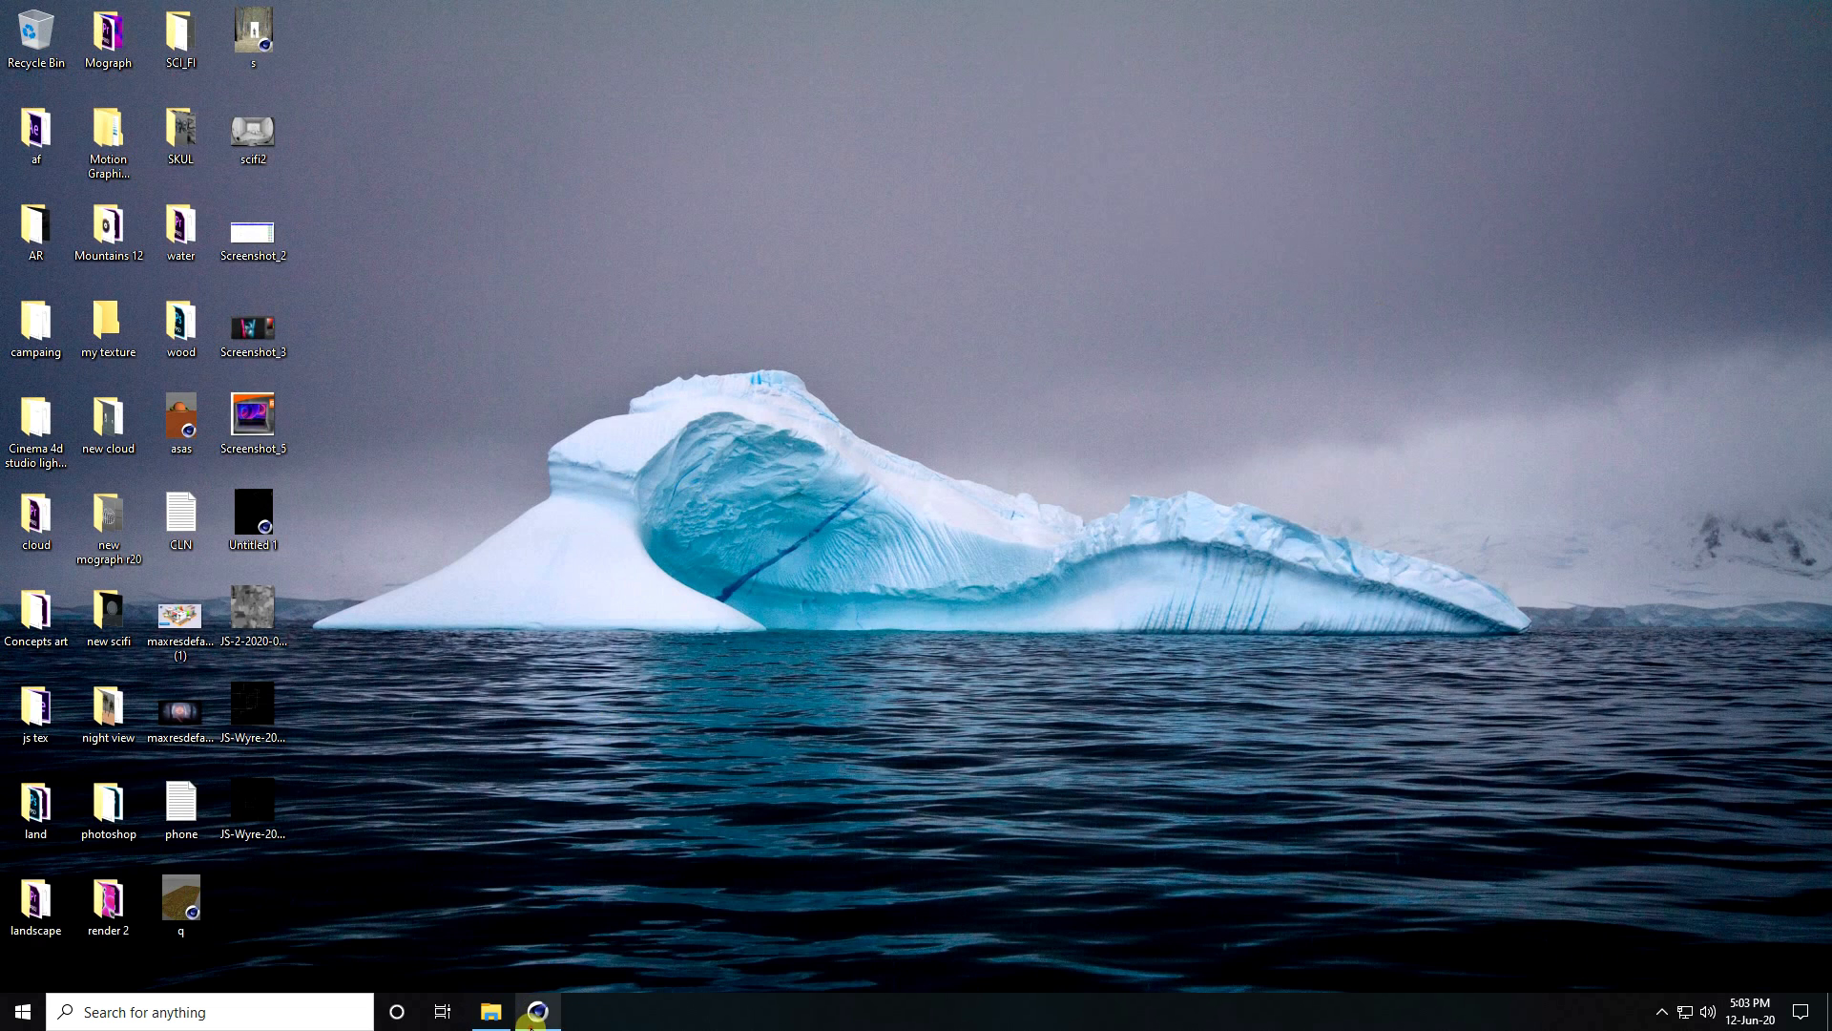
pyautogui.click(66, 871)
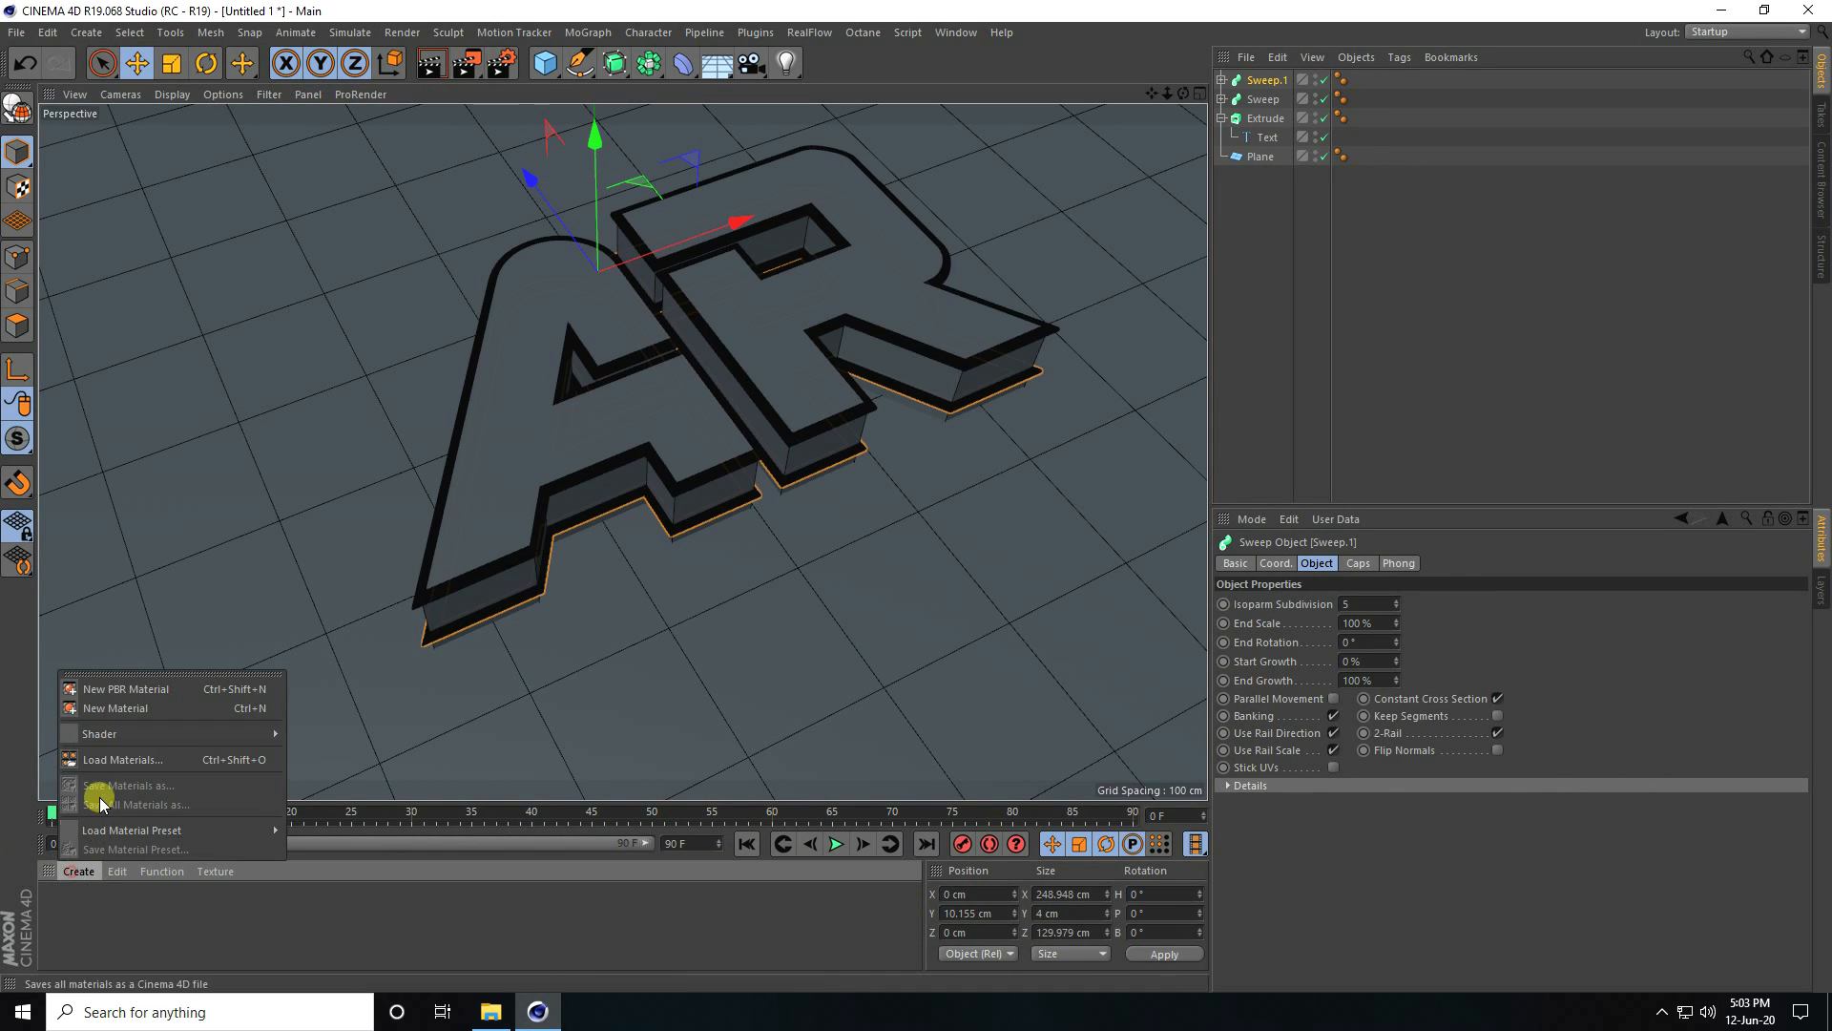
pyautogui.moveTo(222, 731)
pyautogui.moveTo(353, 697)
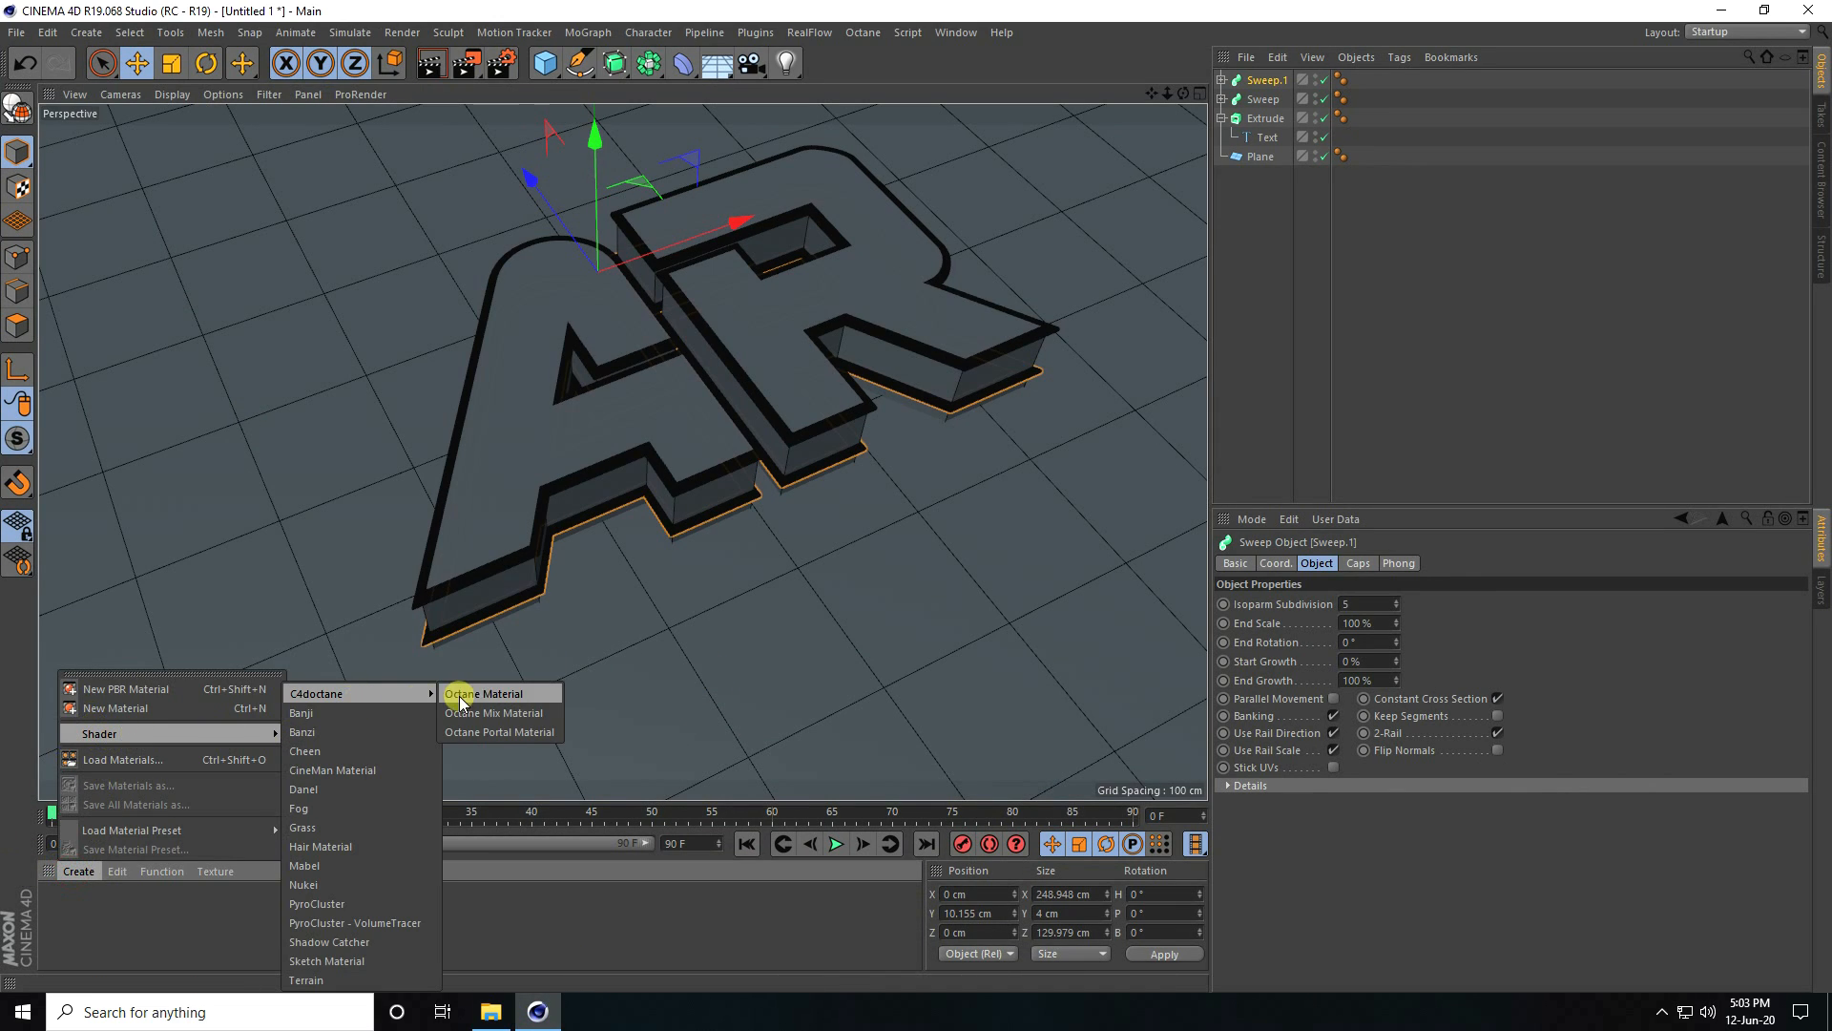
pyautogui.click(466, 697)
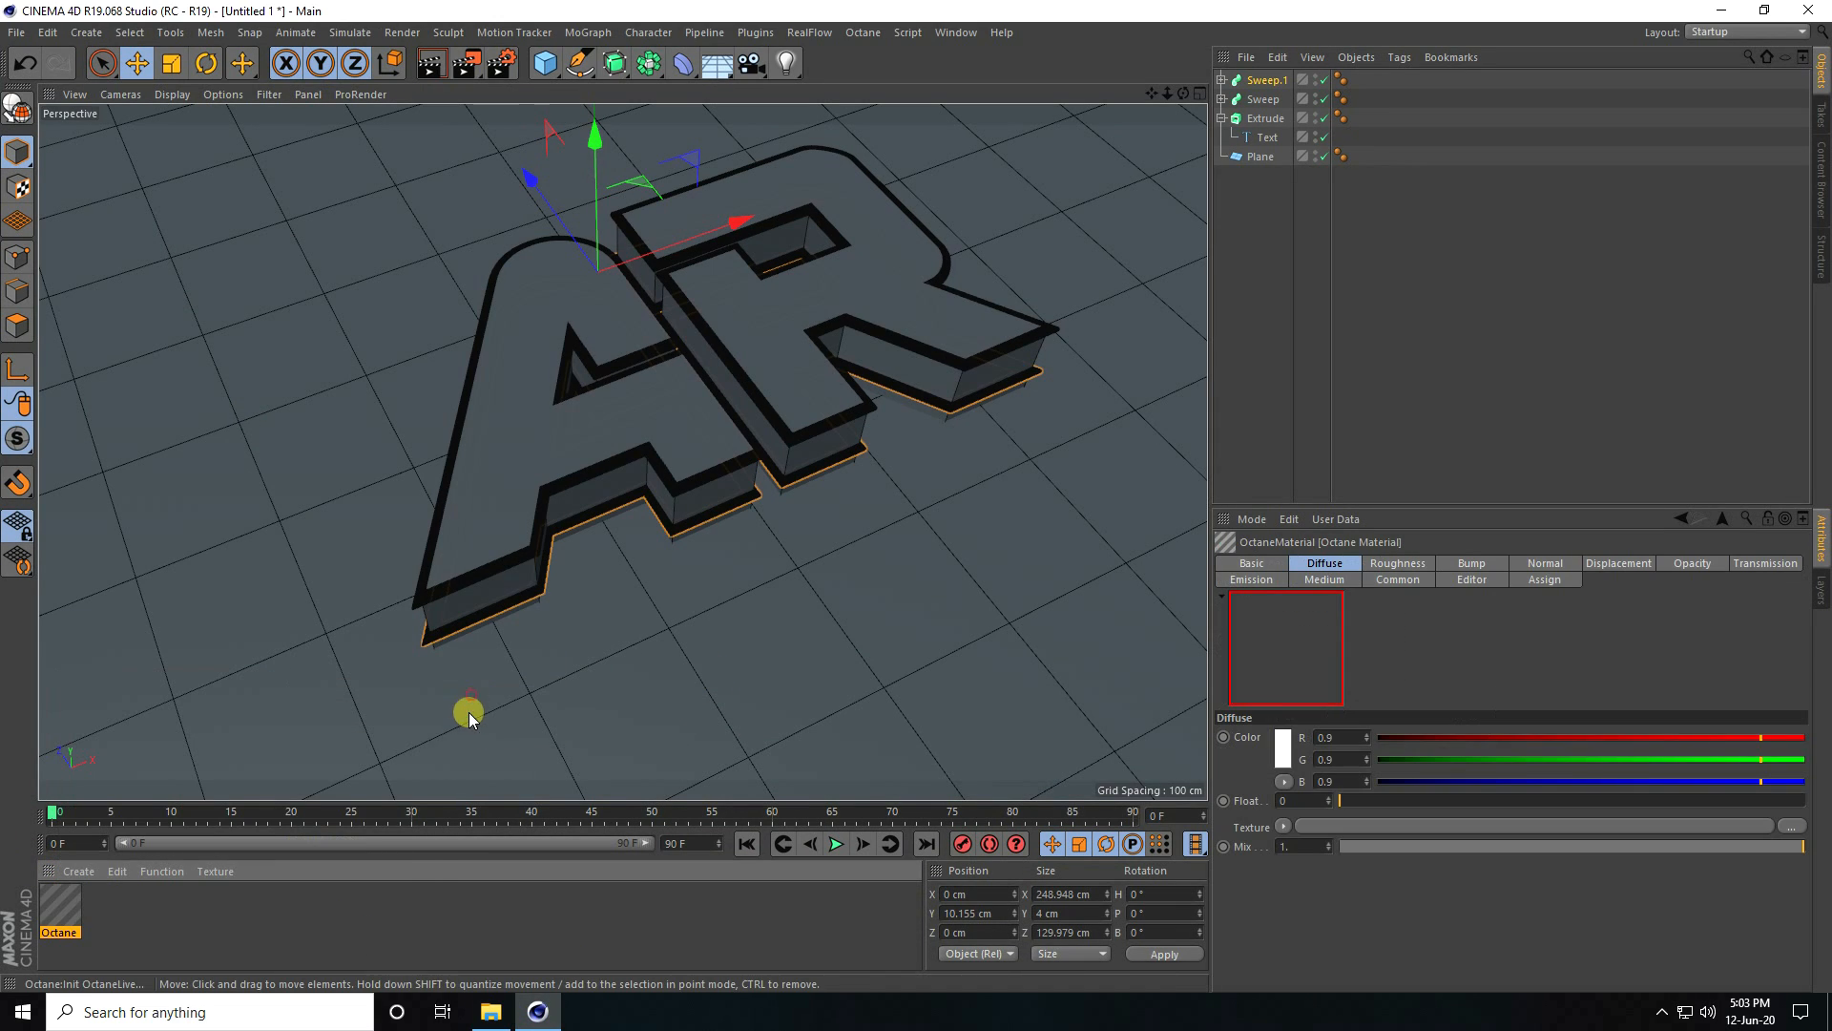
# - Open the new Octane material in the Octane Node Editor and move its node aside to free up space
pyautogui.doubleClick(61, 912)
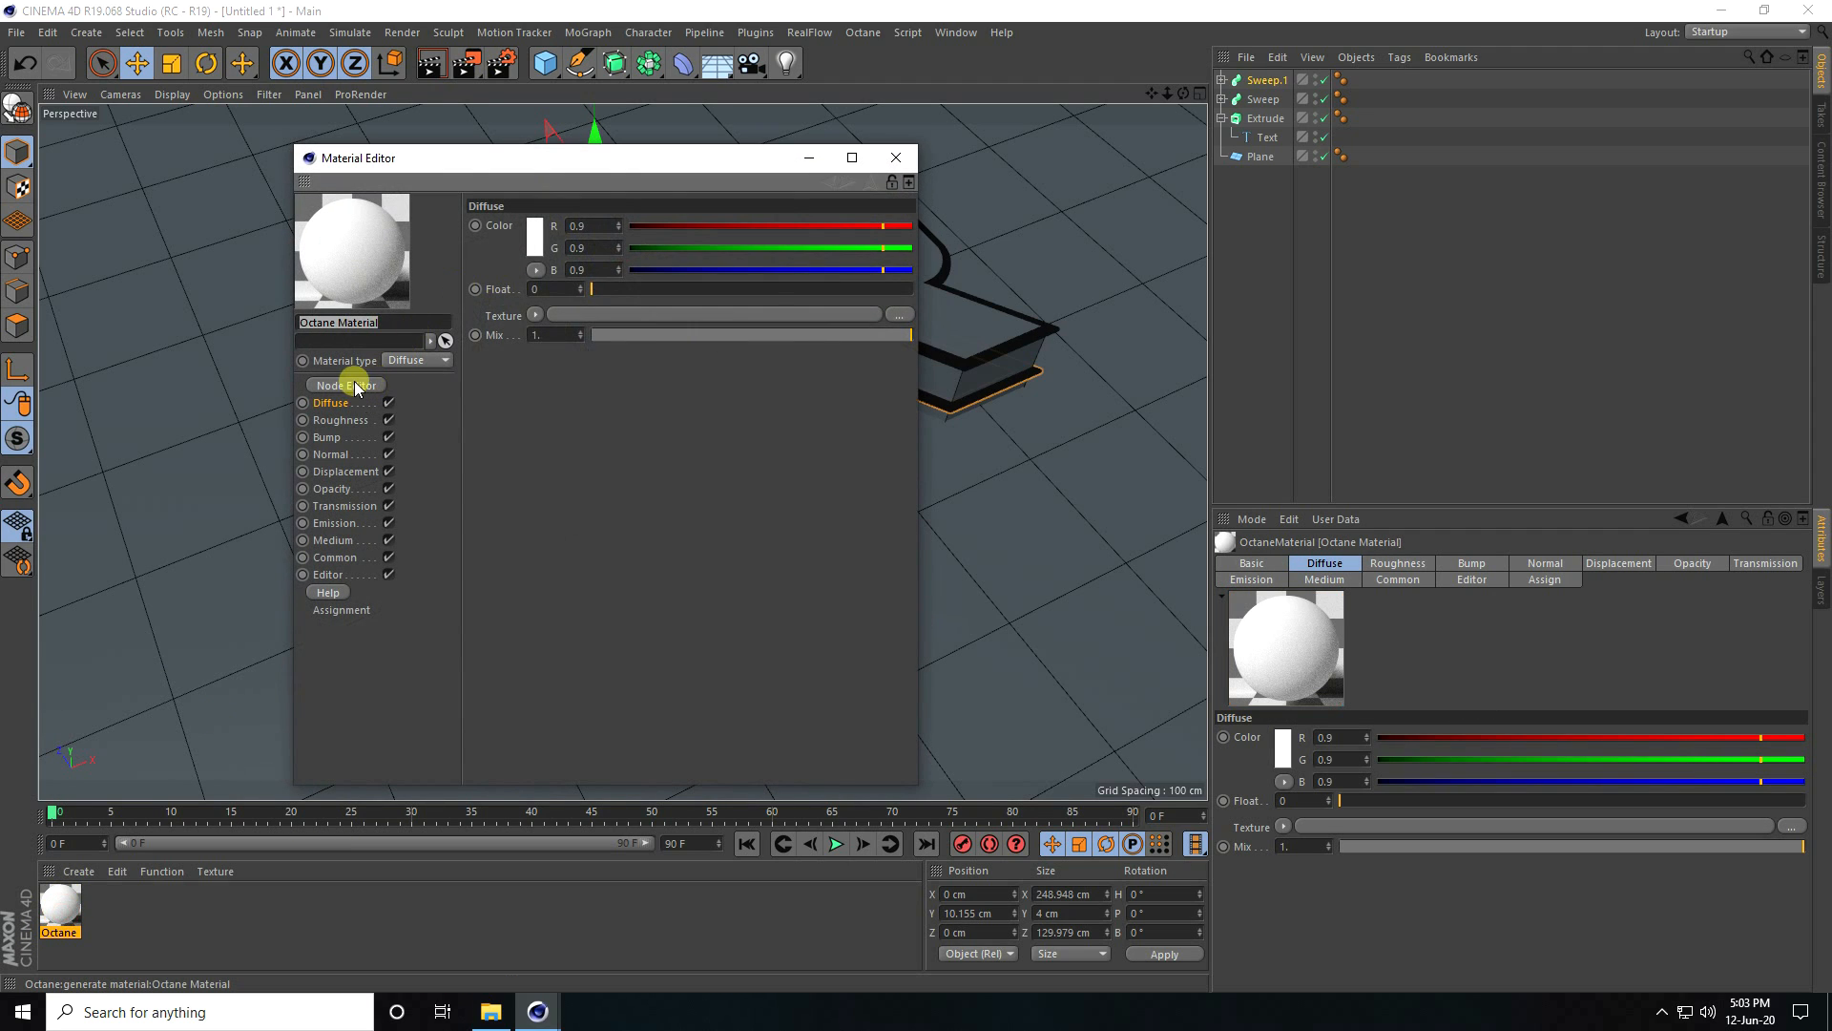
pyautogui.click(346, 385)
pyautogui.moveTo(631, 568); pyautogui.dragTo(806, 569)
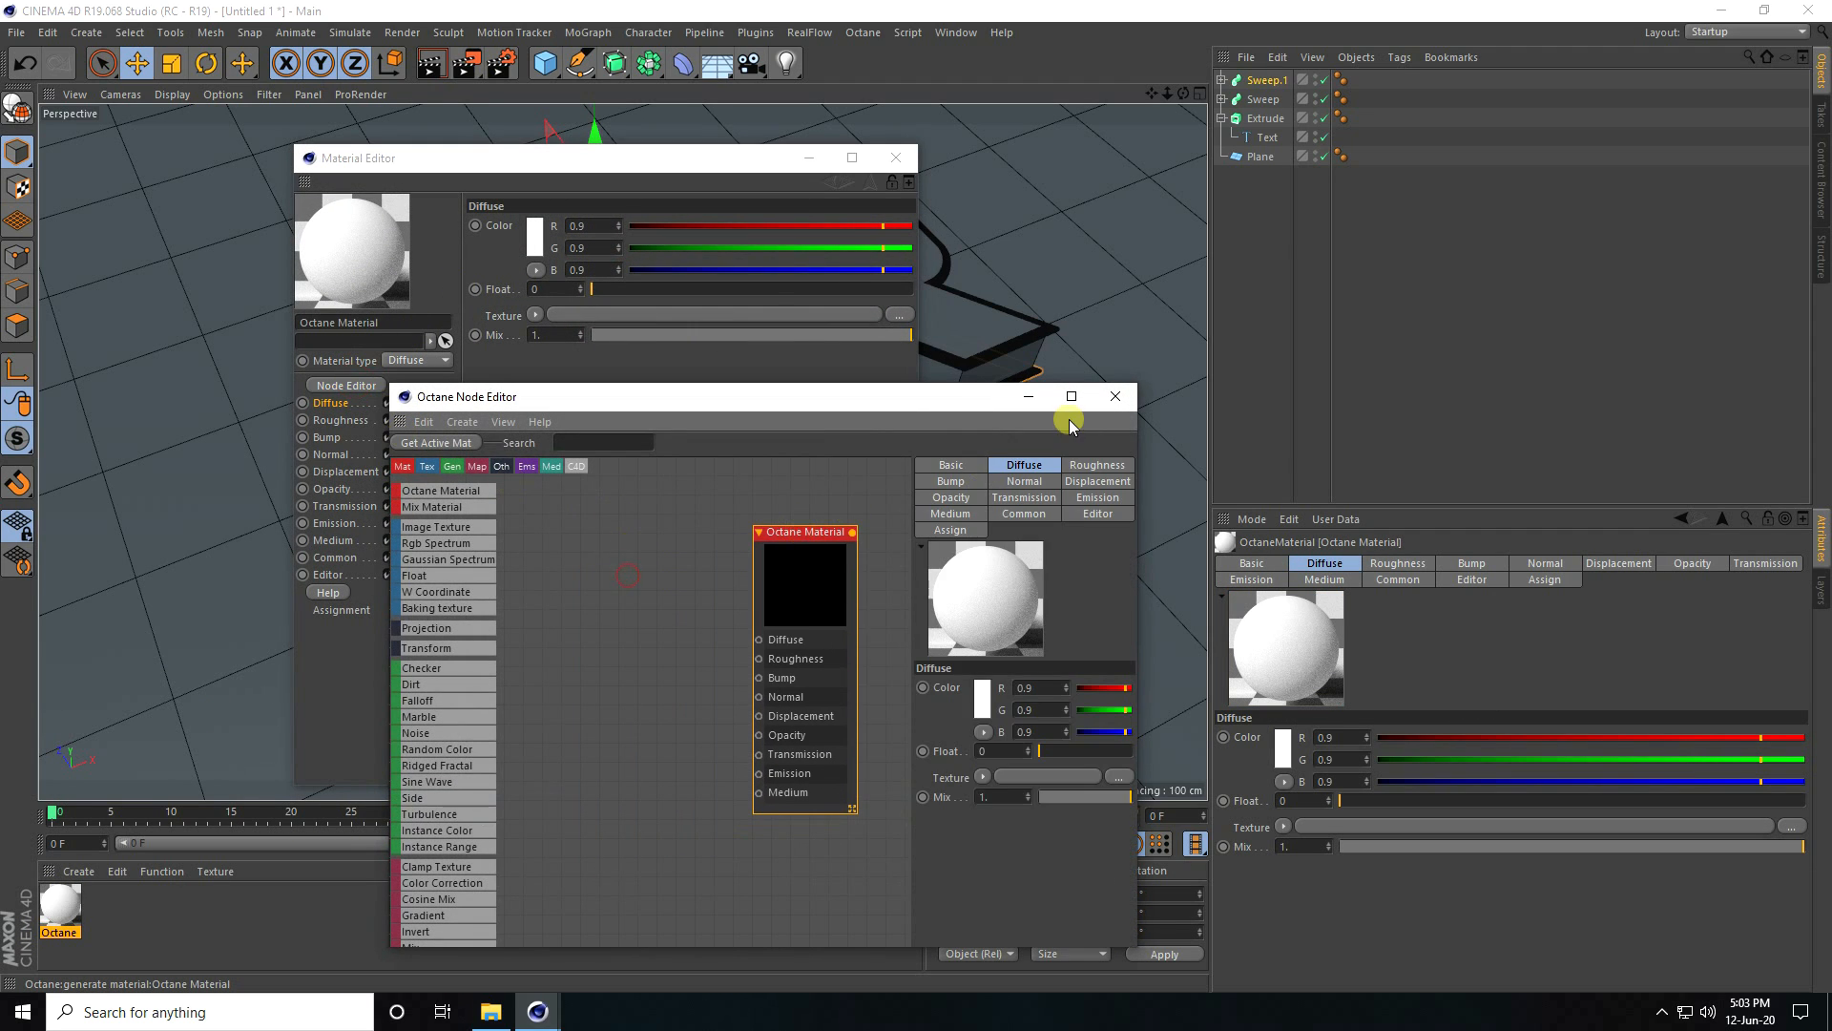
pyautogui.click(1071, 396)
pyautogui.moveTo(408, 147); pyautogui.dragTo(600, 302)
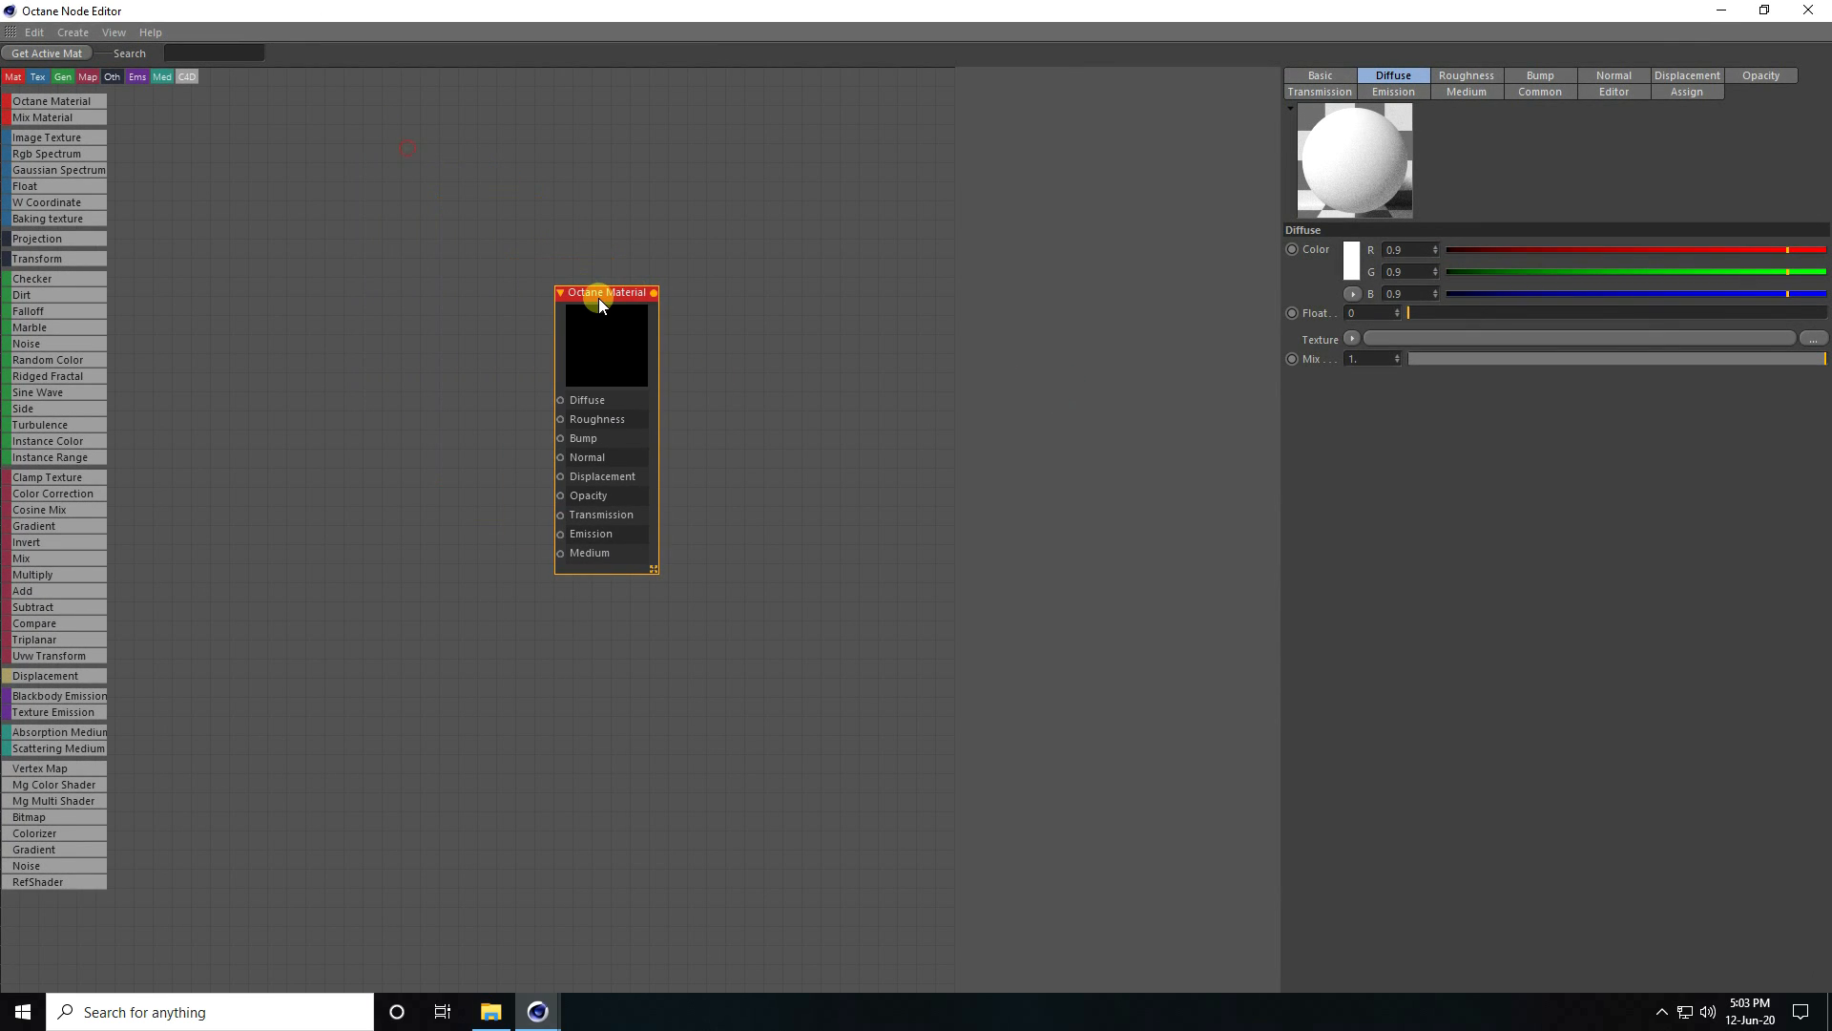
pyautogui.click(490, 1012)
pyautogui.click(70, 222)
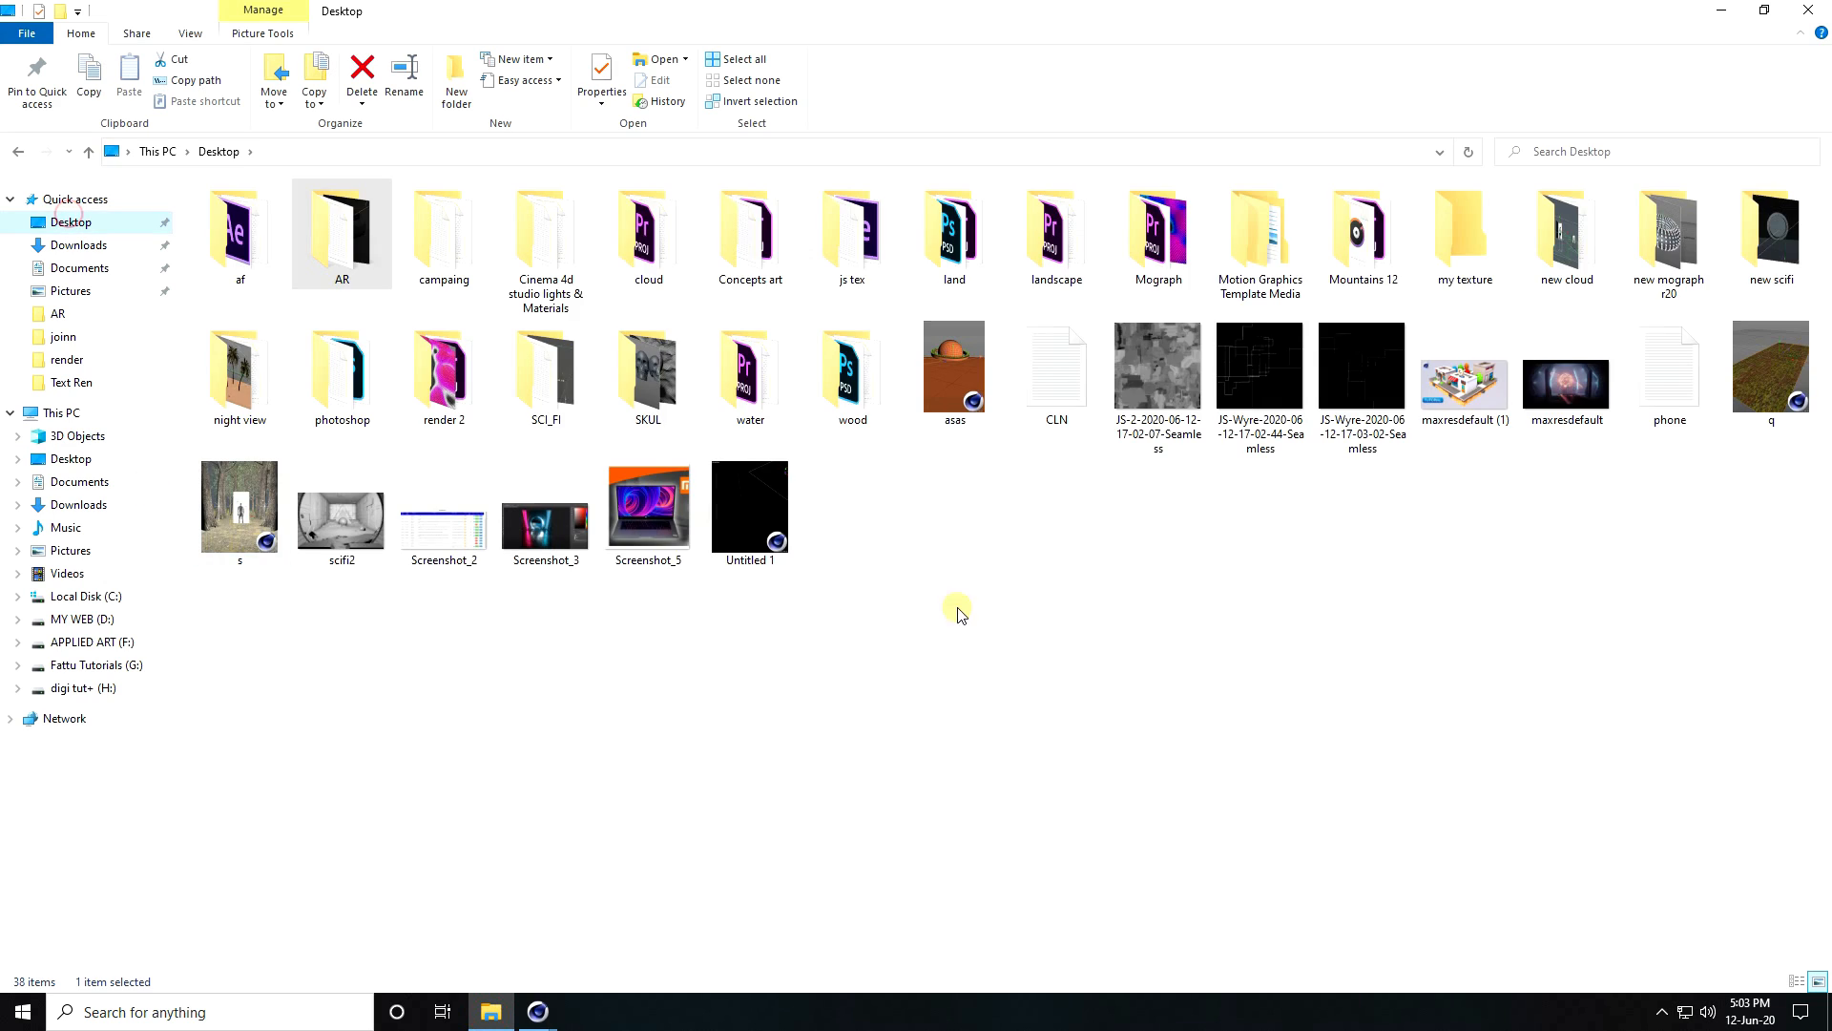
pyautogui.moveTo(1141, 358); pyautogui.dragTo(577, 859)
pyautogui.moveTo(243, 301); pyautogui.dragTo(238, 307)
pyautogui.scroll(2, 277, 323)
# - Connect the image texture through a new Displacement node to the material's Displacement, with 8192x8192 level of detail and a 20 cm amount
pyautogui.moveTo(37, 685); pyautogui.dragTo(495, 506)
pyautogui.moveTo(274, 303); pyautogui.dragTo(673, 541)
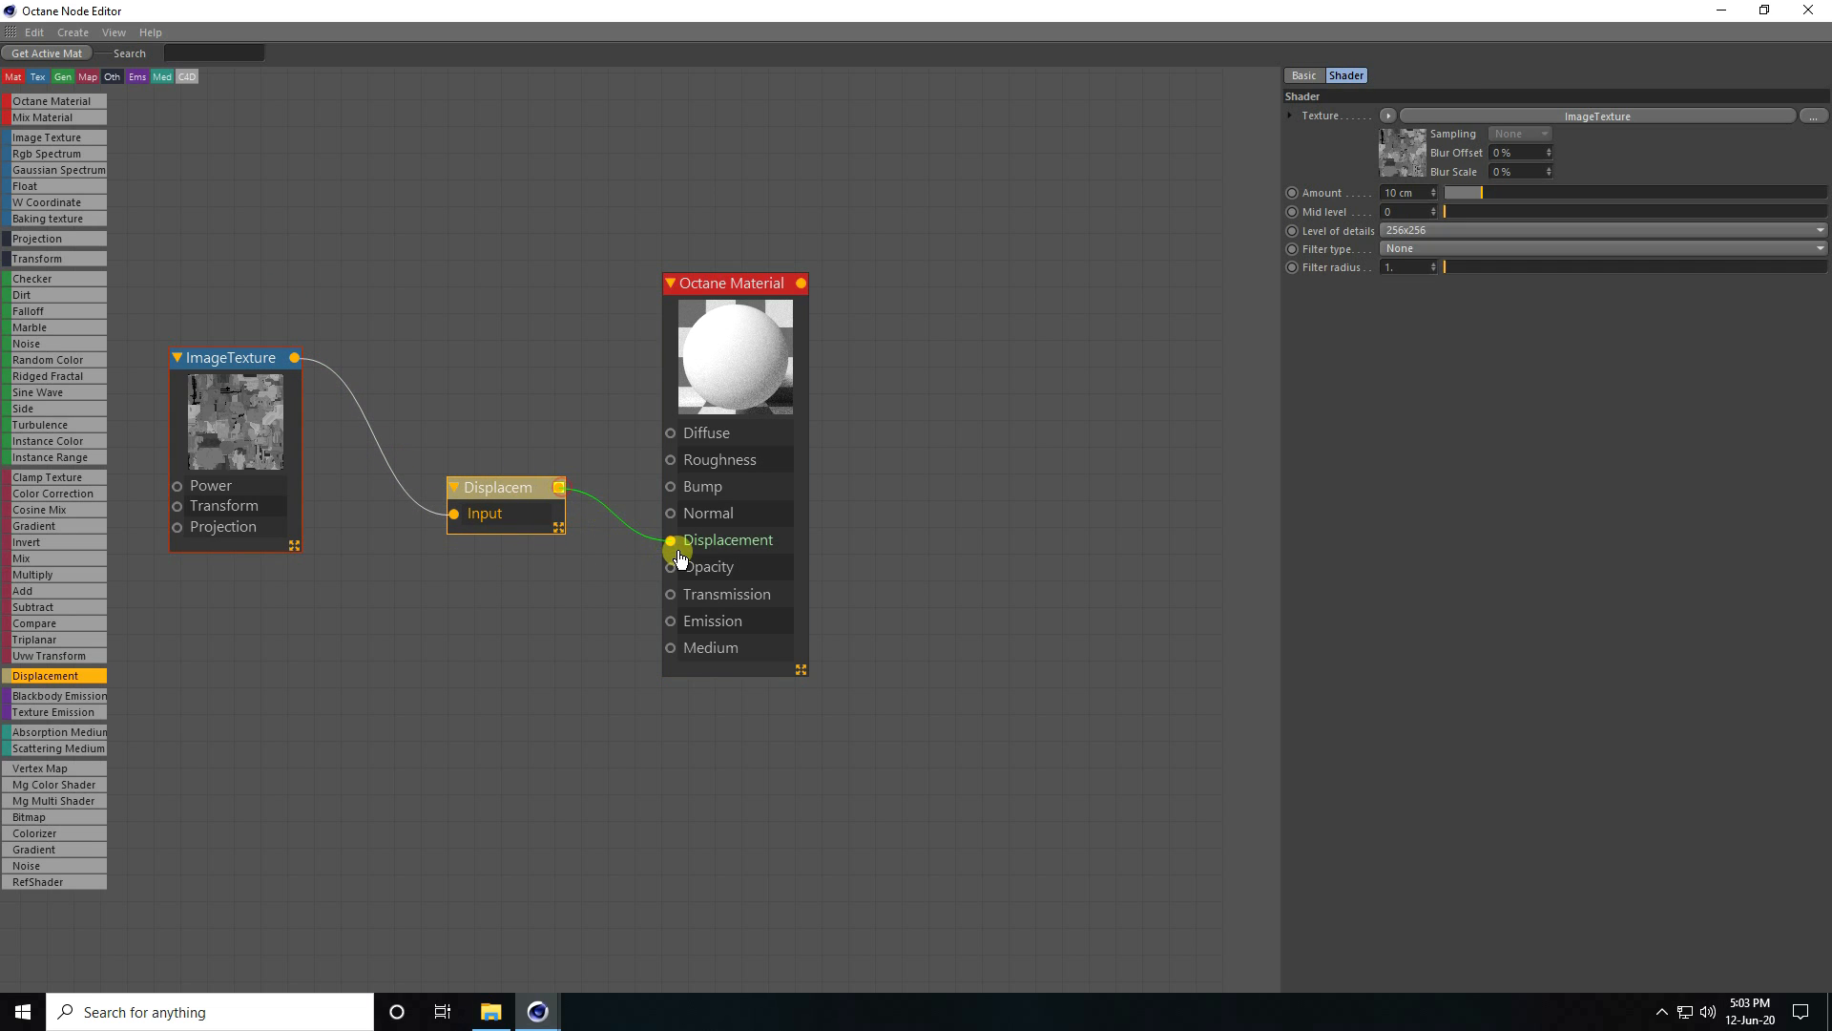
pyautogui.click(485, 479)
pyautogui.click(1419, 231)
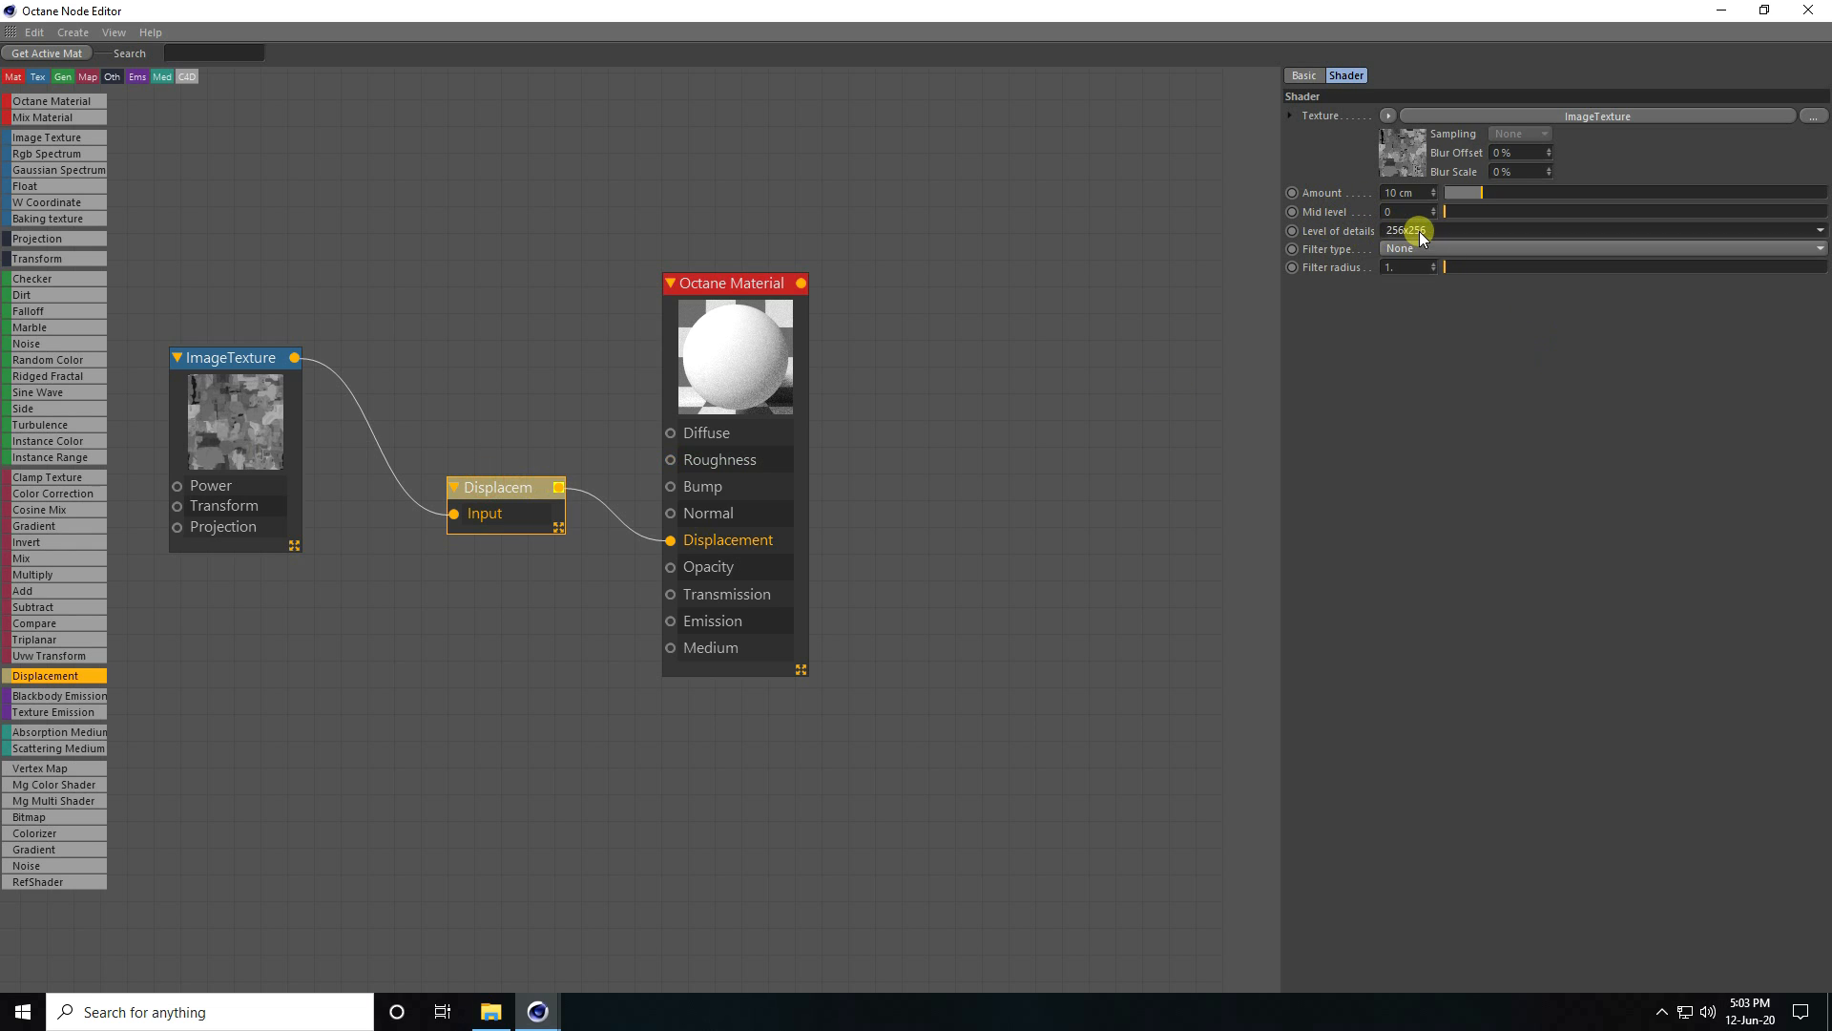
pyautogui.click(1417, 340)
pyautogui.doubleClick(1415, 192)
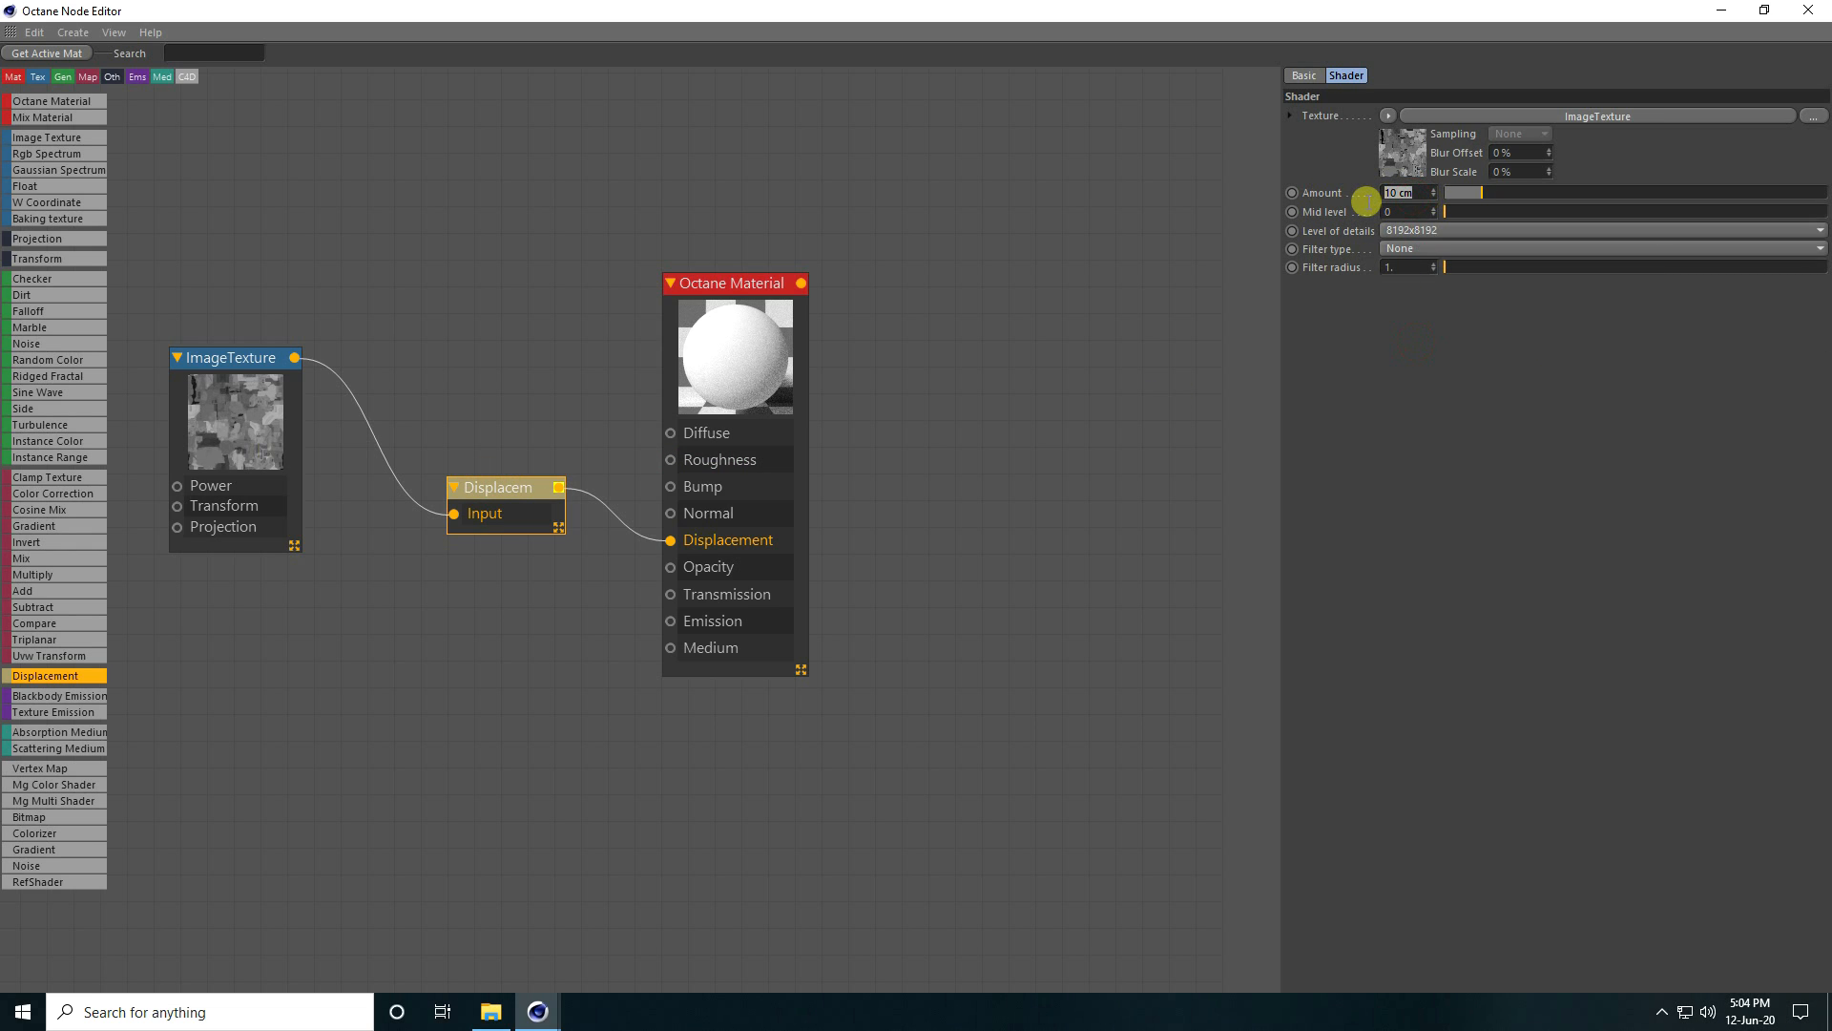
pyautogui.press('Return')
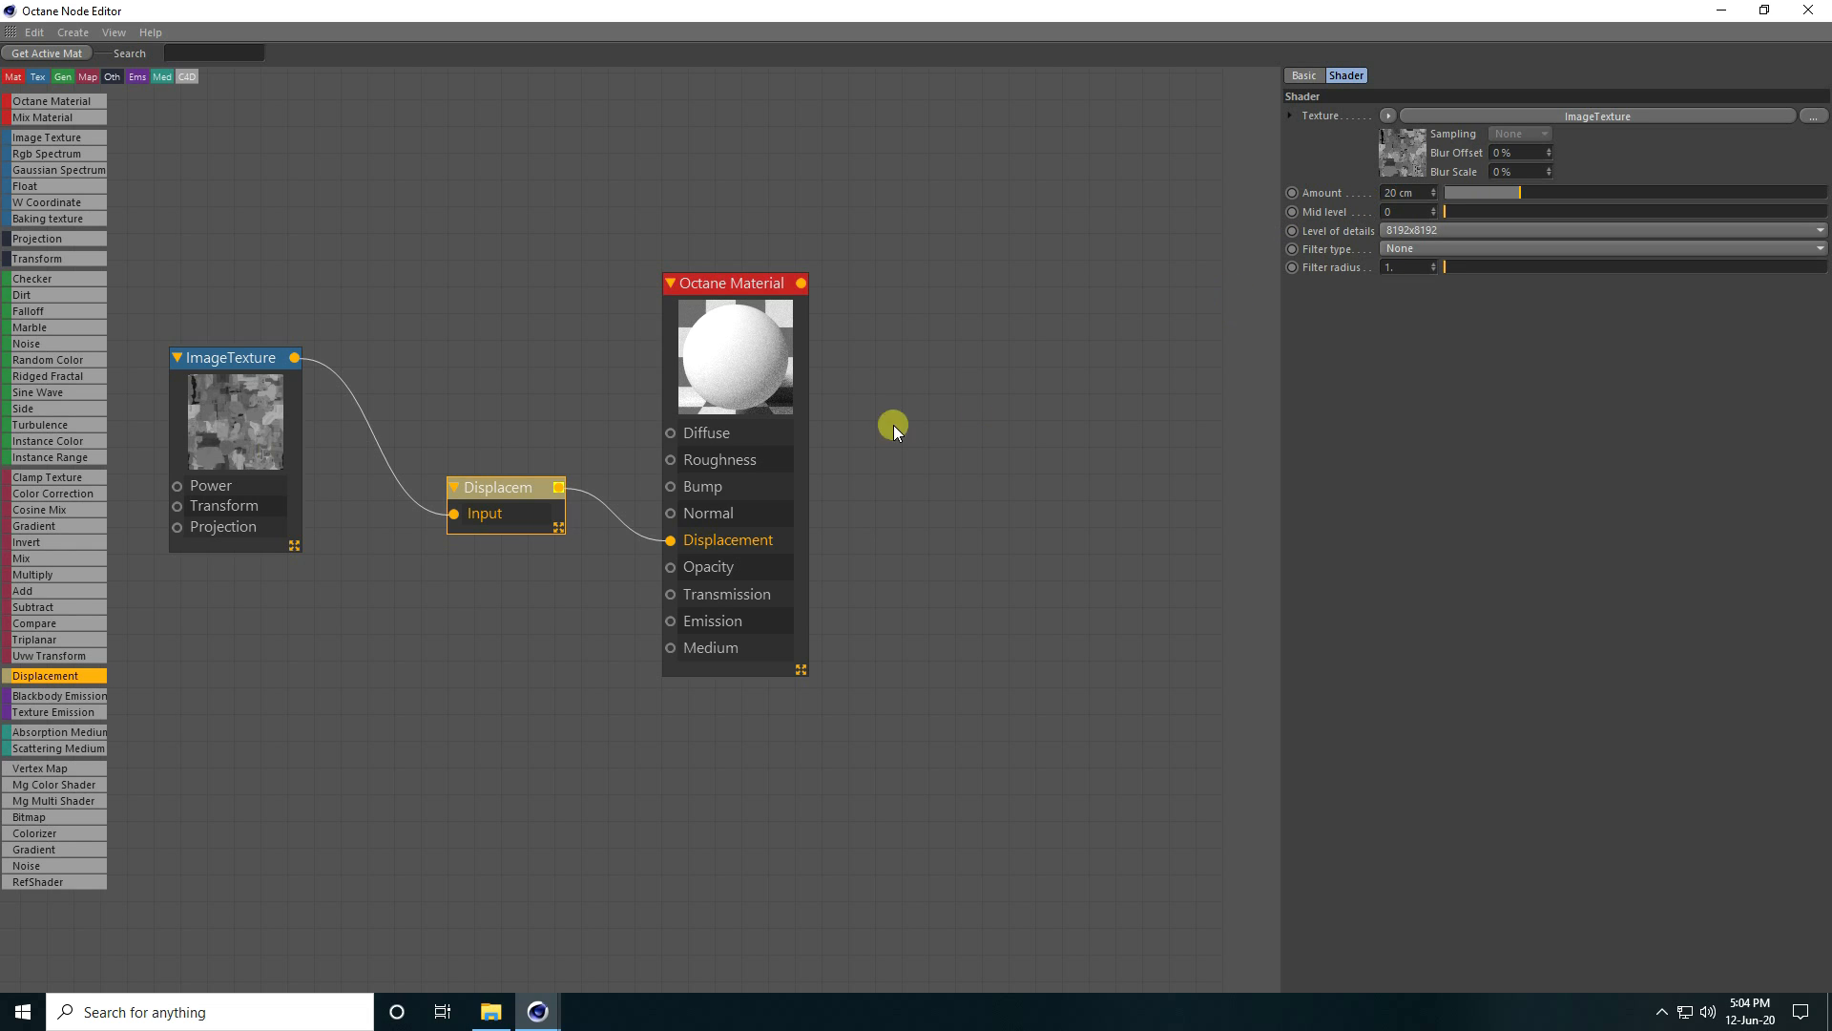
# - Darken the Octane material's diffuse color to near black with a brightness value of 14%
pyautogui.click(721, 363)
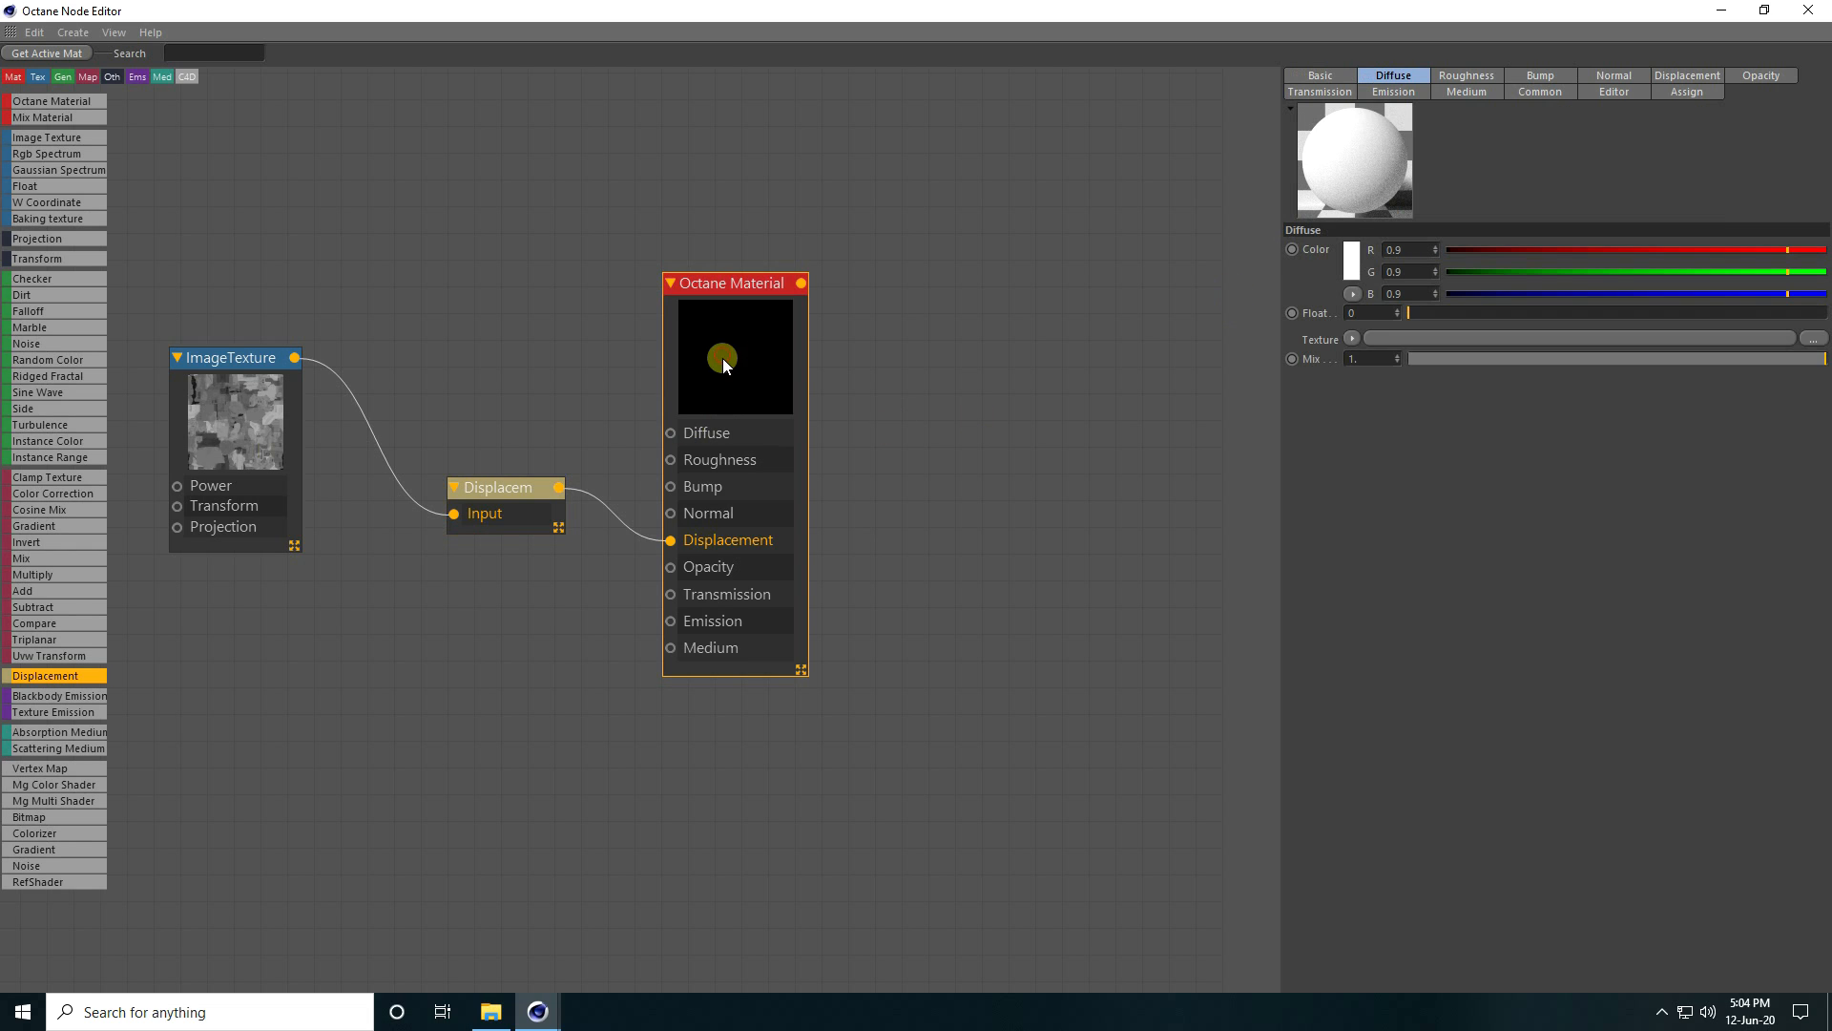
pyautogui.click(1353, 260)
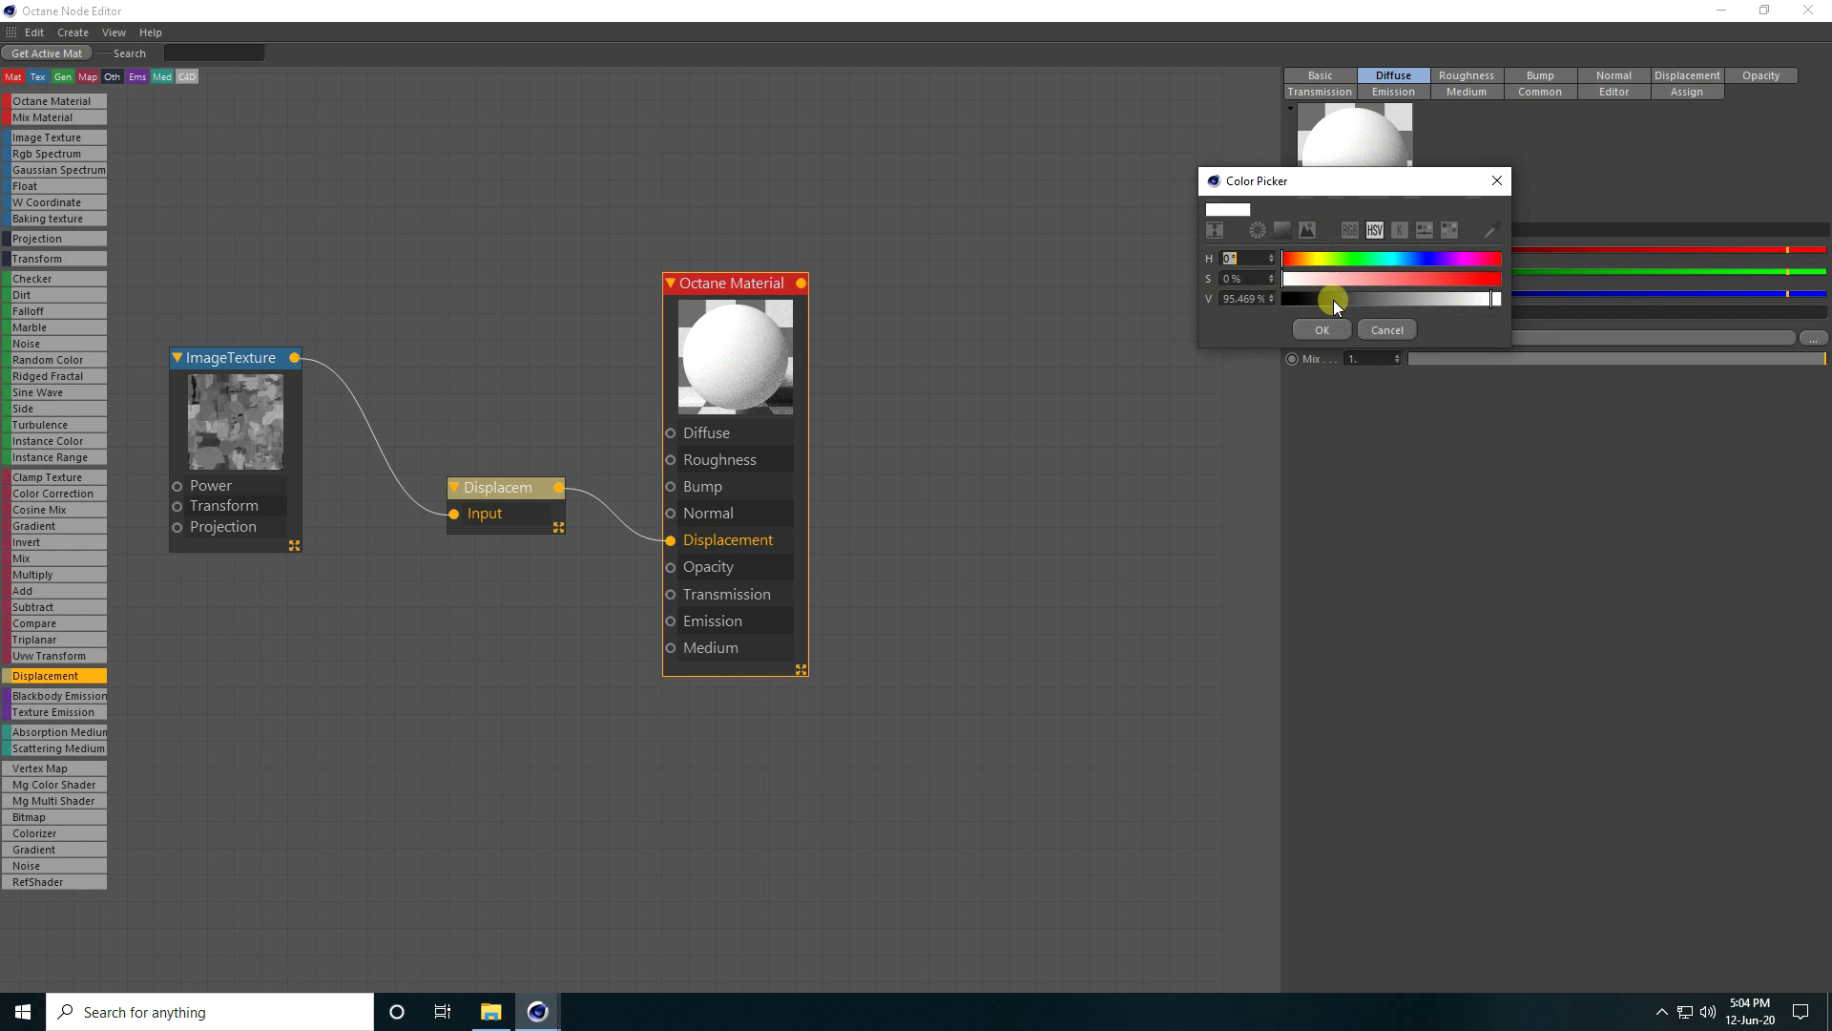
pyautogui.moveTo(1334, 301); pyautogui.dragTo(1318, 301)
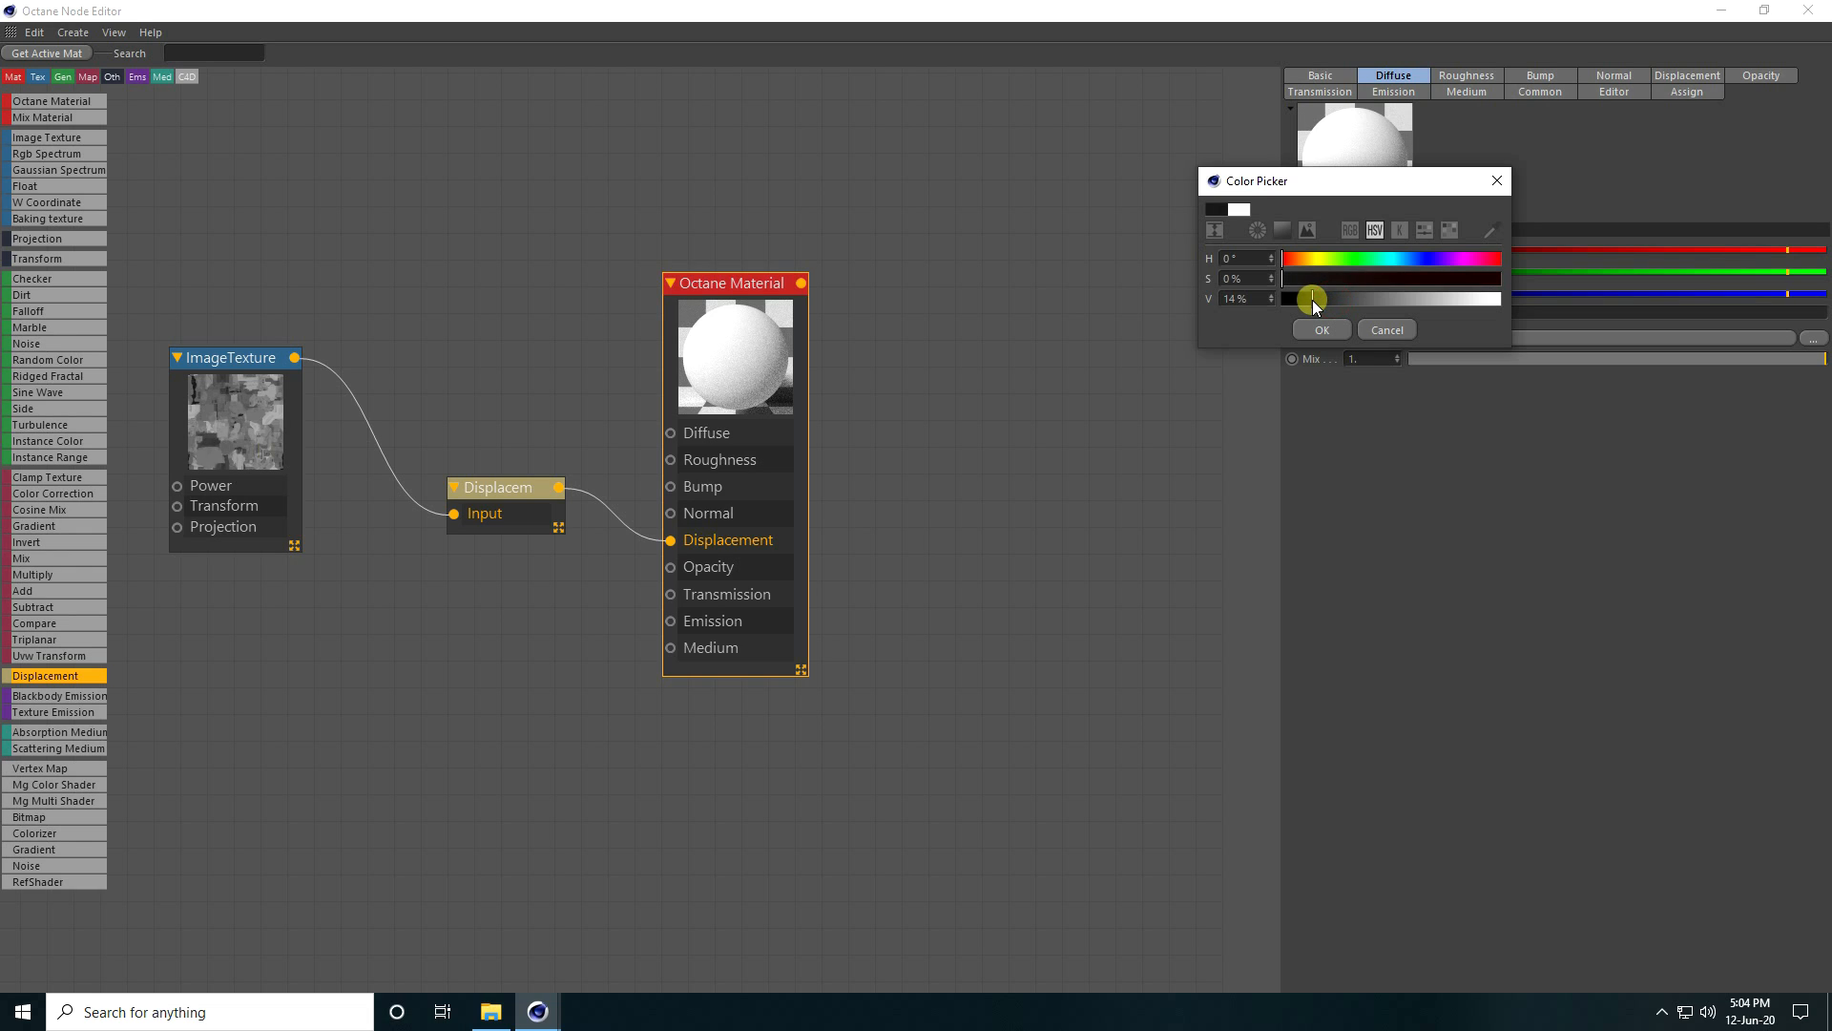
pyautogui.click(1321, 329)
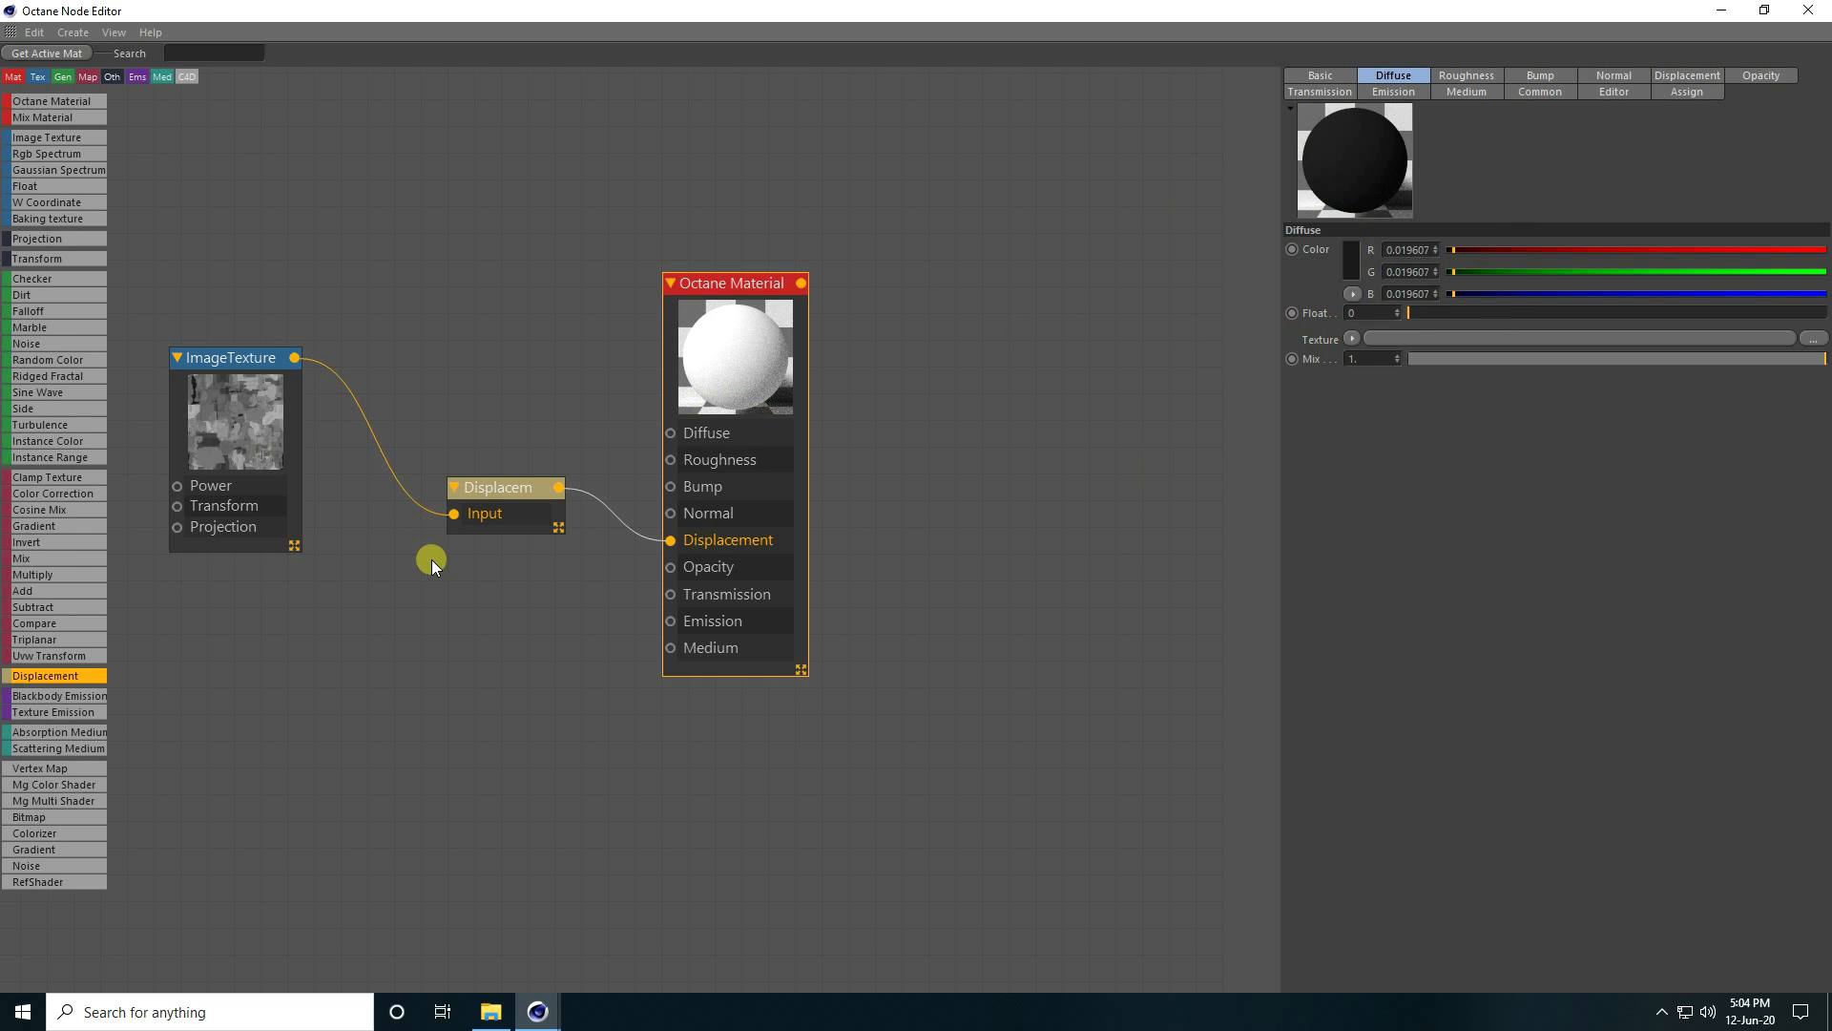
pyautogui.click(490, 1012)
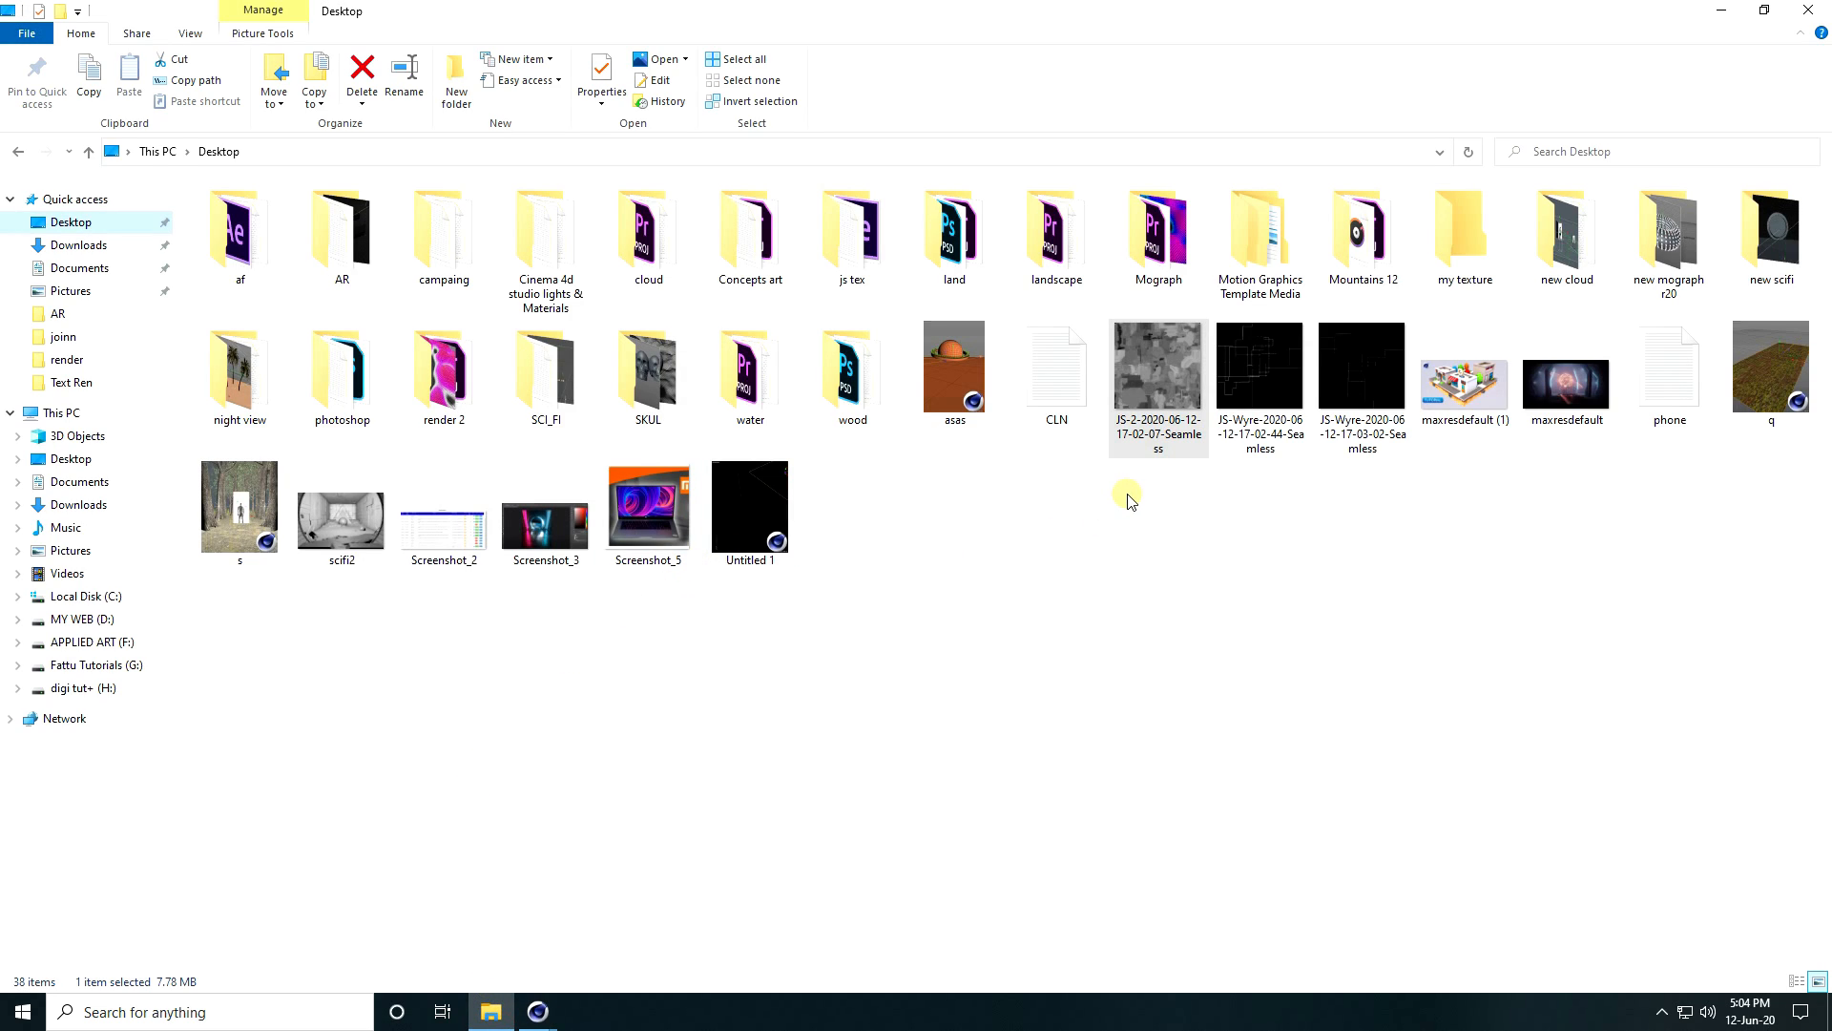
pyautogui.click(1241, 415)
pyautogui.moveTo(1254, 366); pyautogui.dragTo(674, 939)
pyautogui.moveTo(248, 685); pyautogui.dragTo(253, 637)
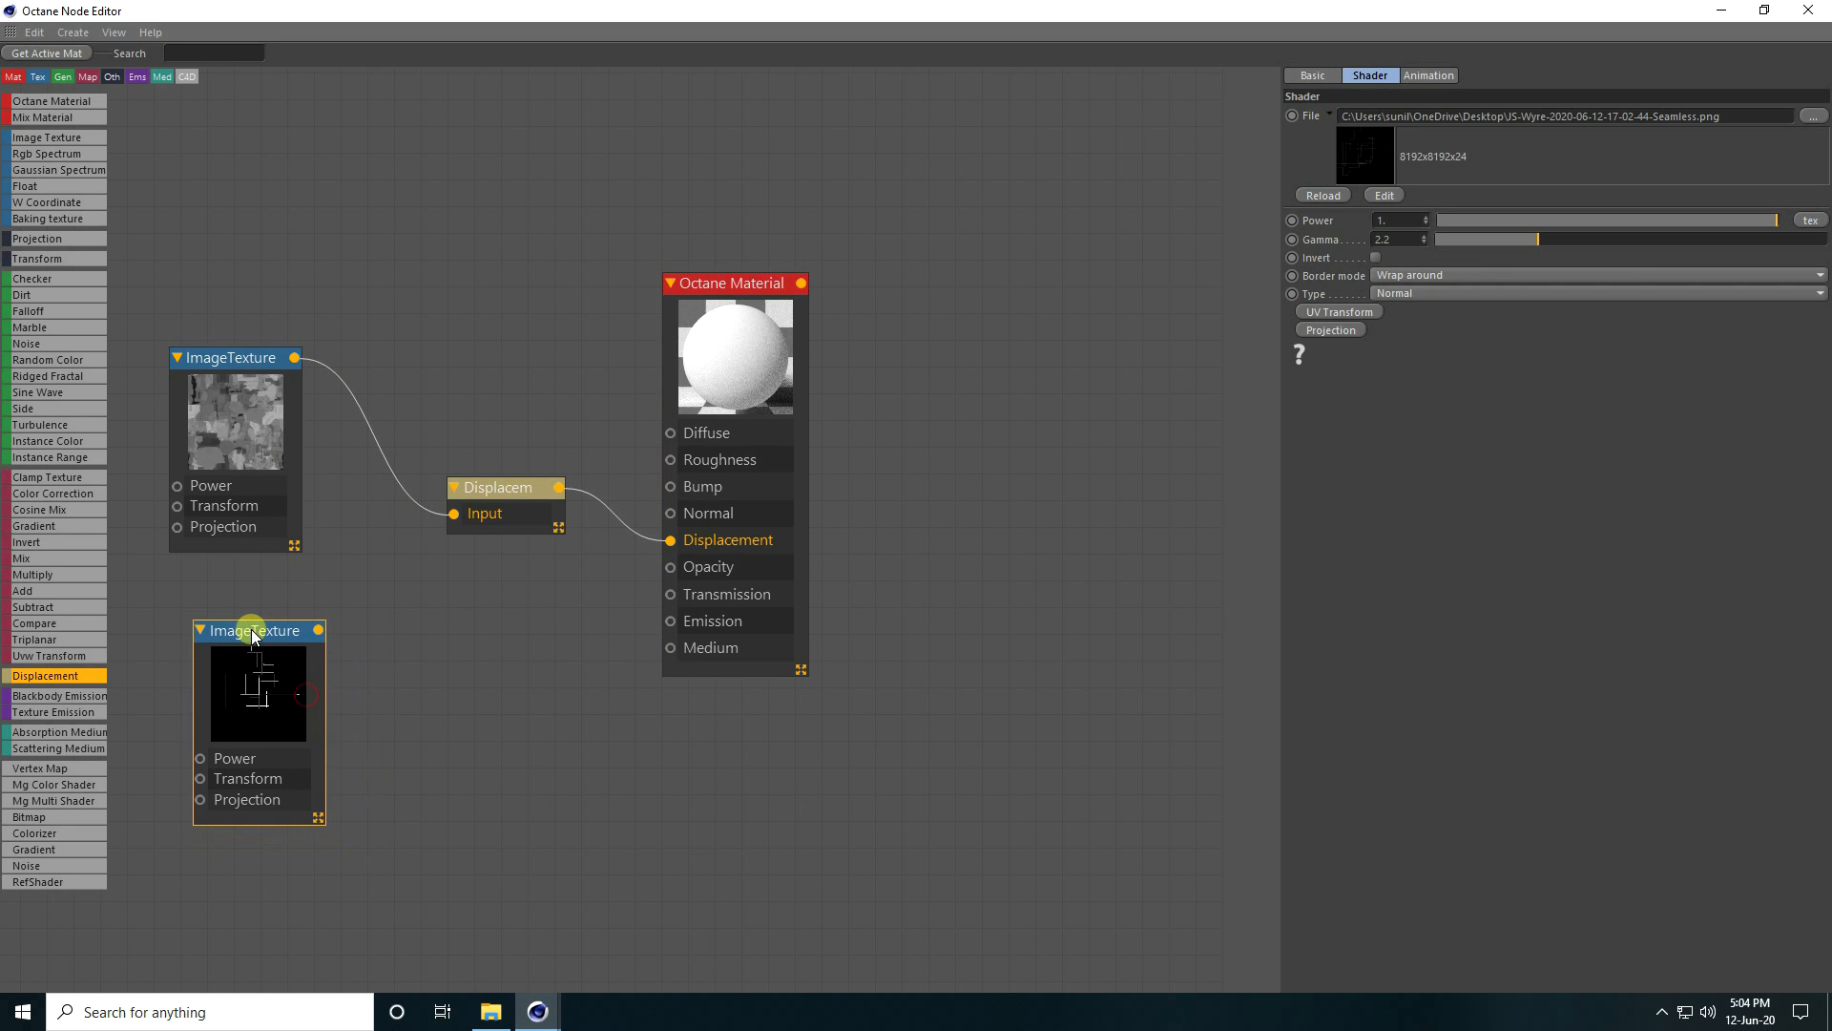
# - Add a Blackbody Emission node, feed the wire image into its Texture input and connect it to the material's Emission
pyautogui.click(25, 699)
pyautogui.click(449, 672)
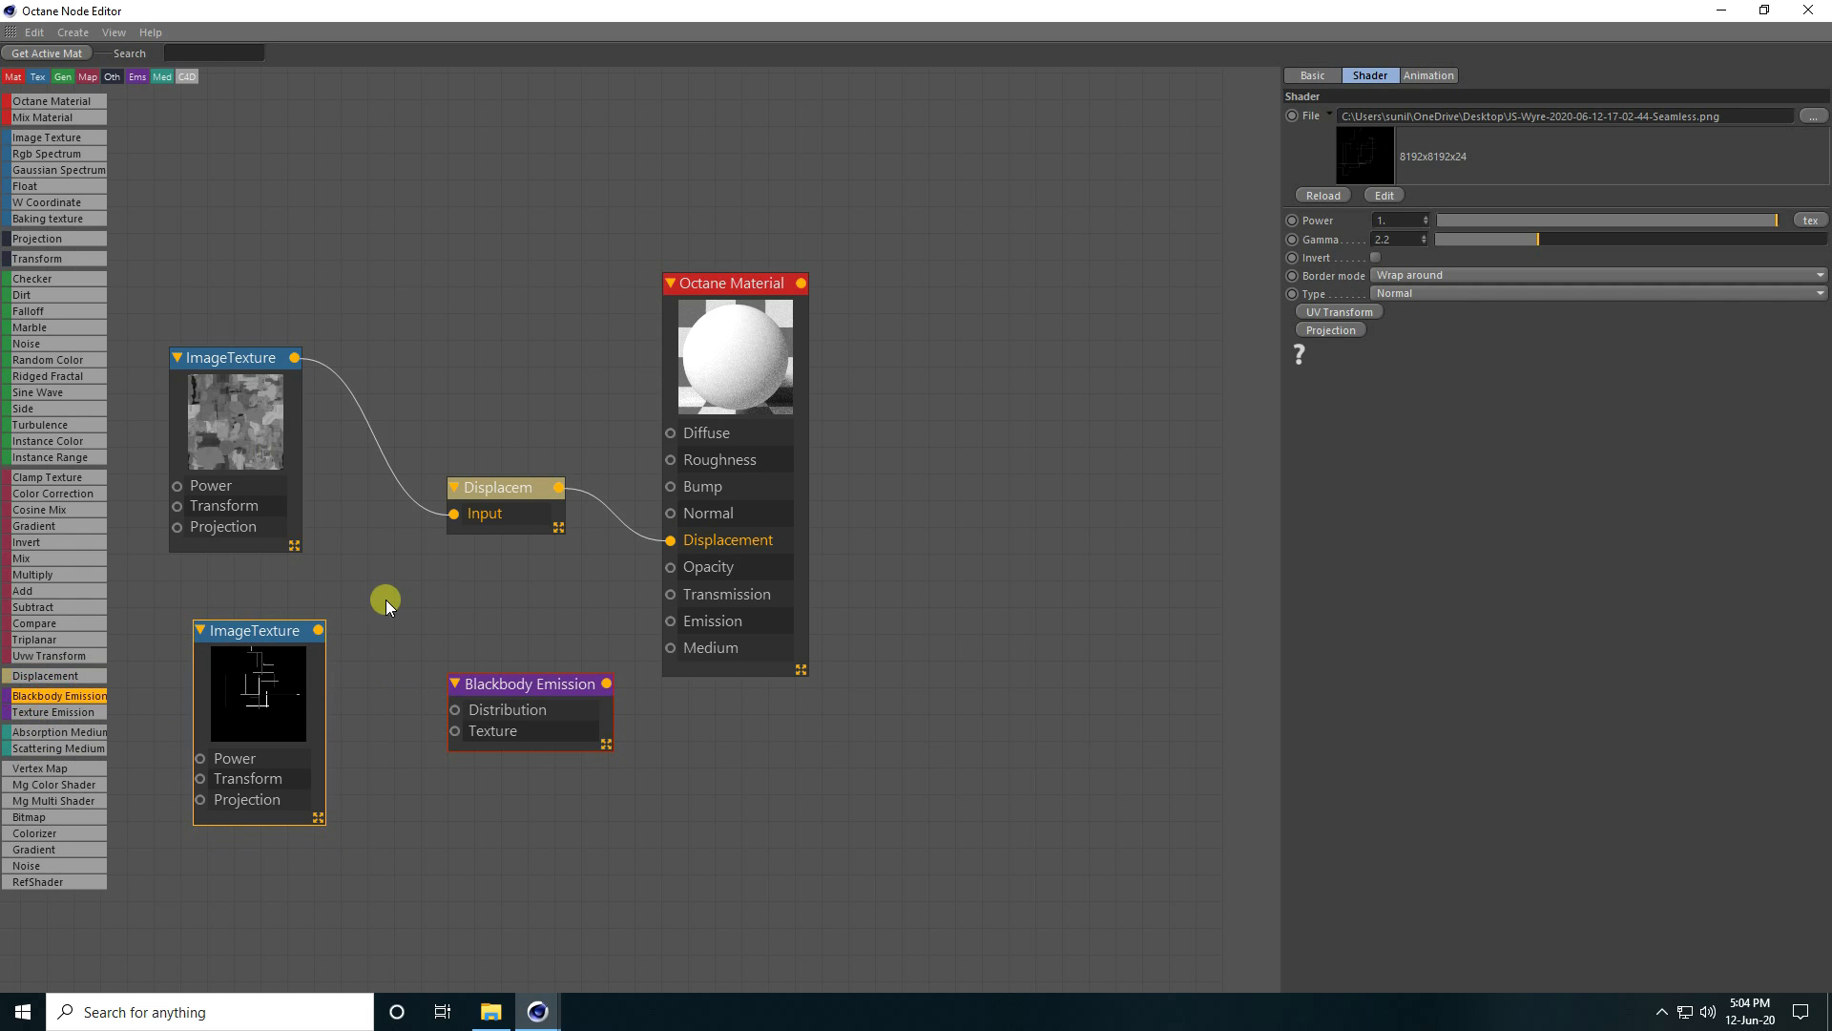
pyautogui.moveTo(325, 646); pyautogui.dragTo(454, 731)
pyautogui.moveTo(558, 689); pyautogui.dragTo(671, 620)
# - Set the Blackbody Emission temperature to 2200 and check the material preview
pyautogui.click(441, 616)
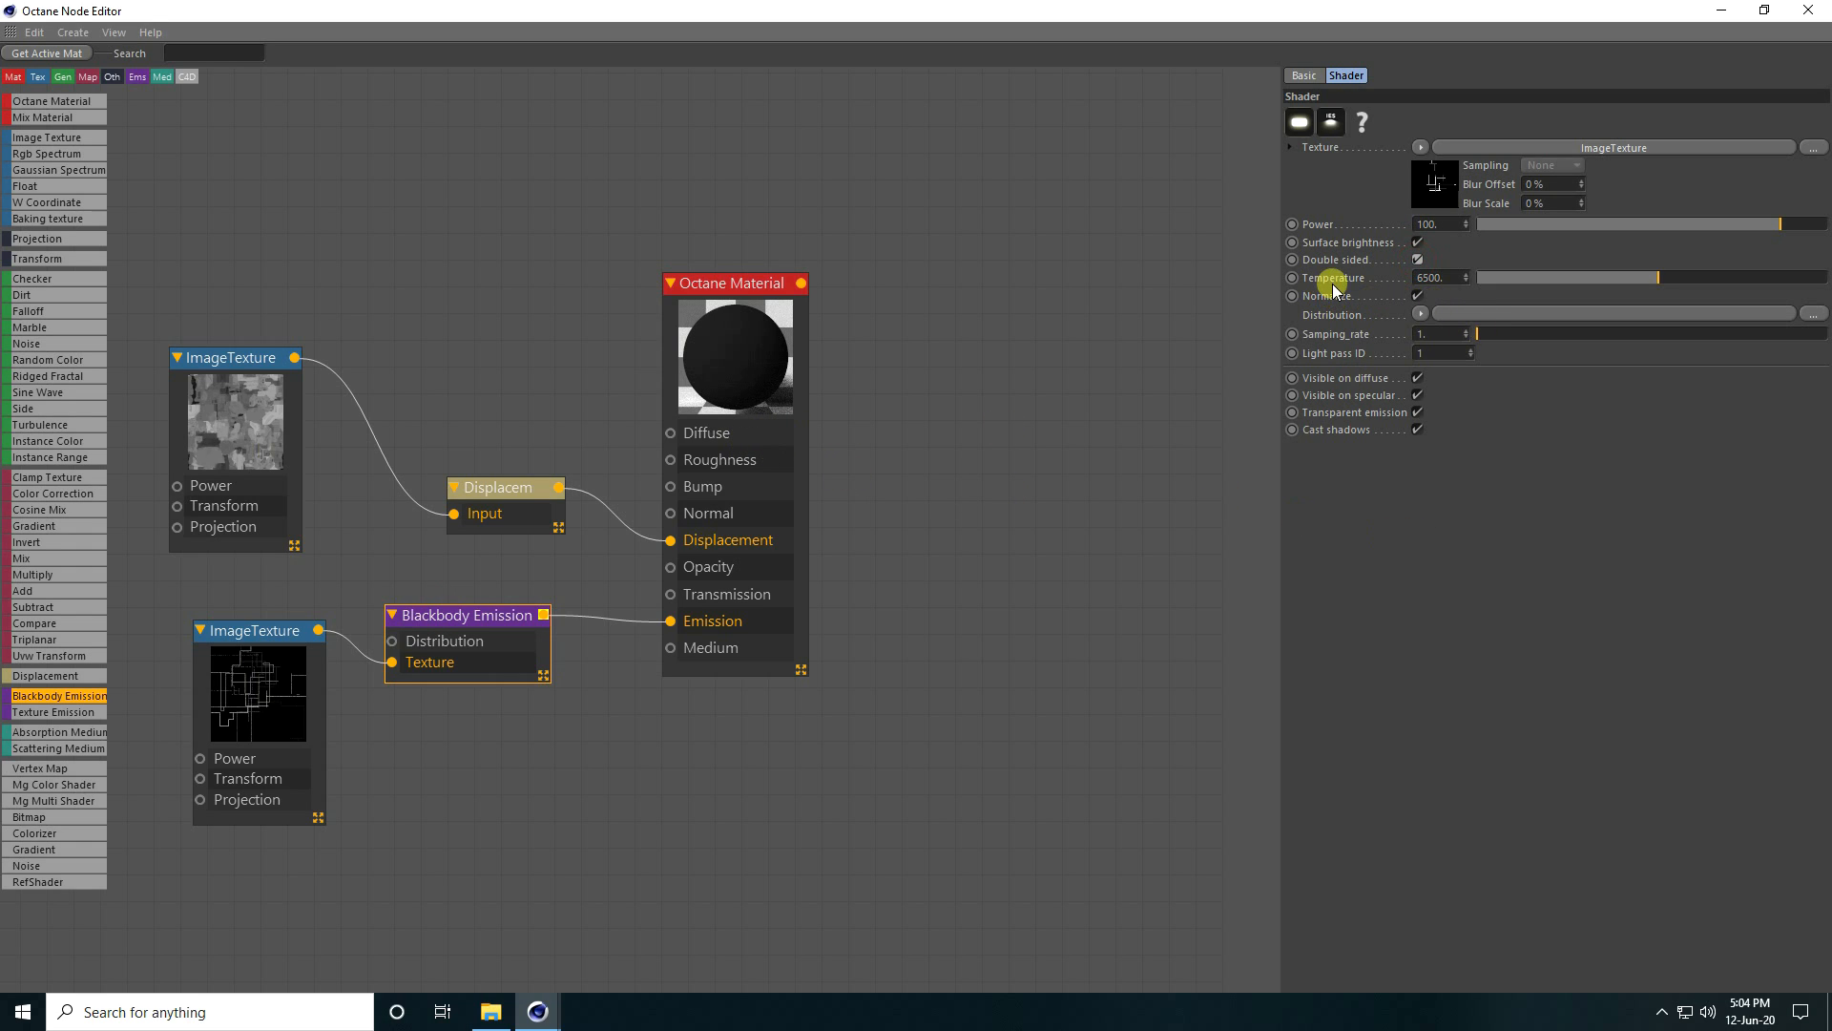
pyautogui.doubleClick(1438, 278)
pyautogui.write('2200')
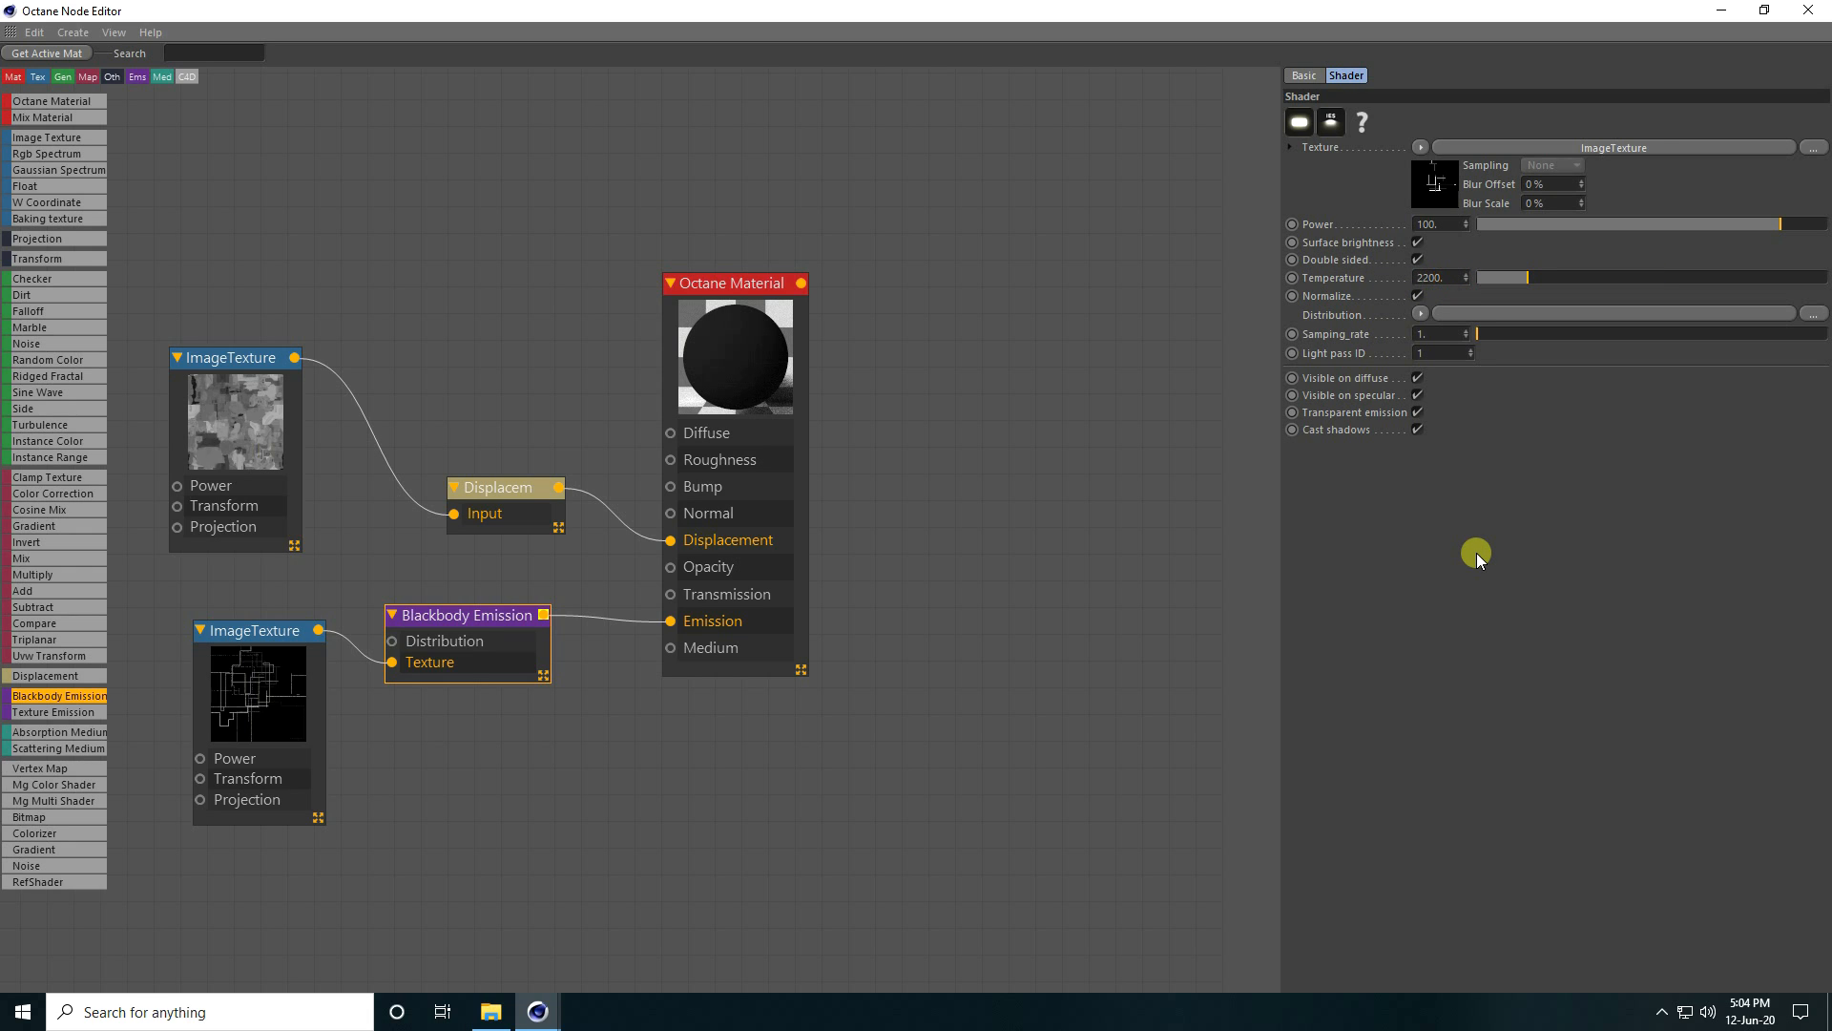
pyautogui.click(743, 359)
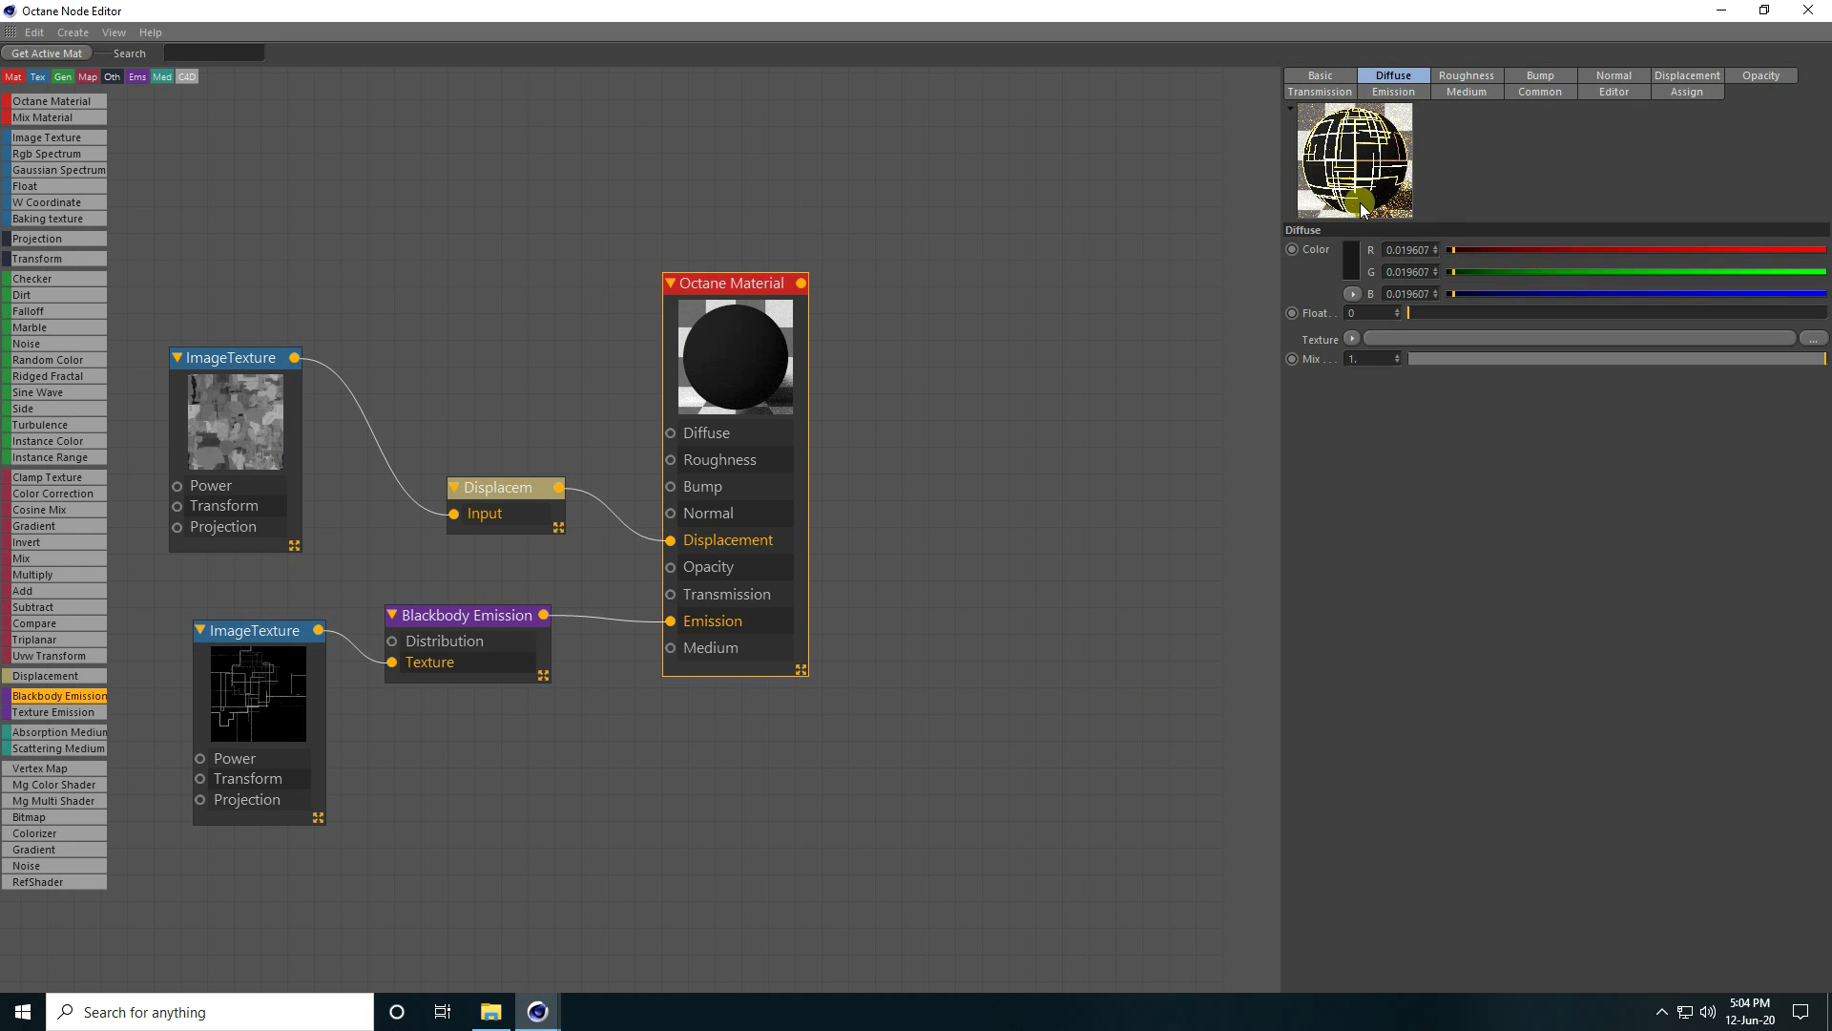
# - Close the node and material editors and apply the Octane material to the Plane
pyautogui.click(1807, 7)
pyautogui.click(892, 147)
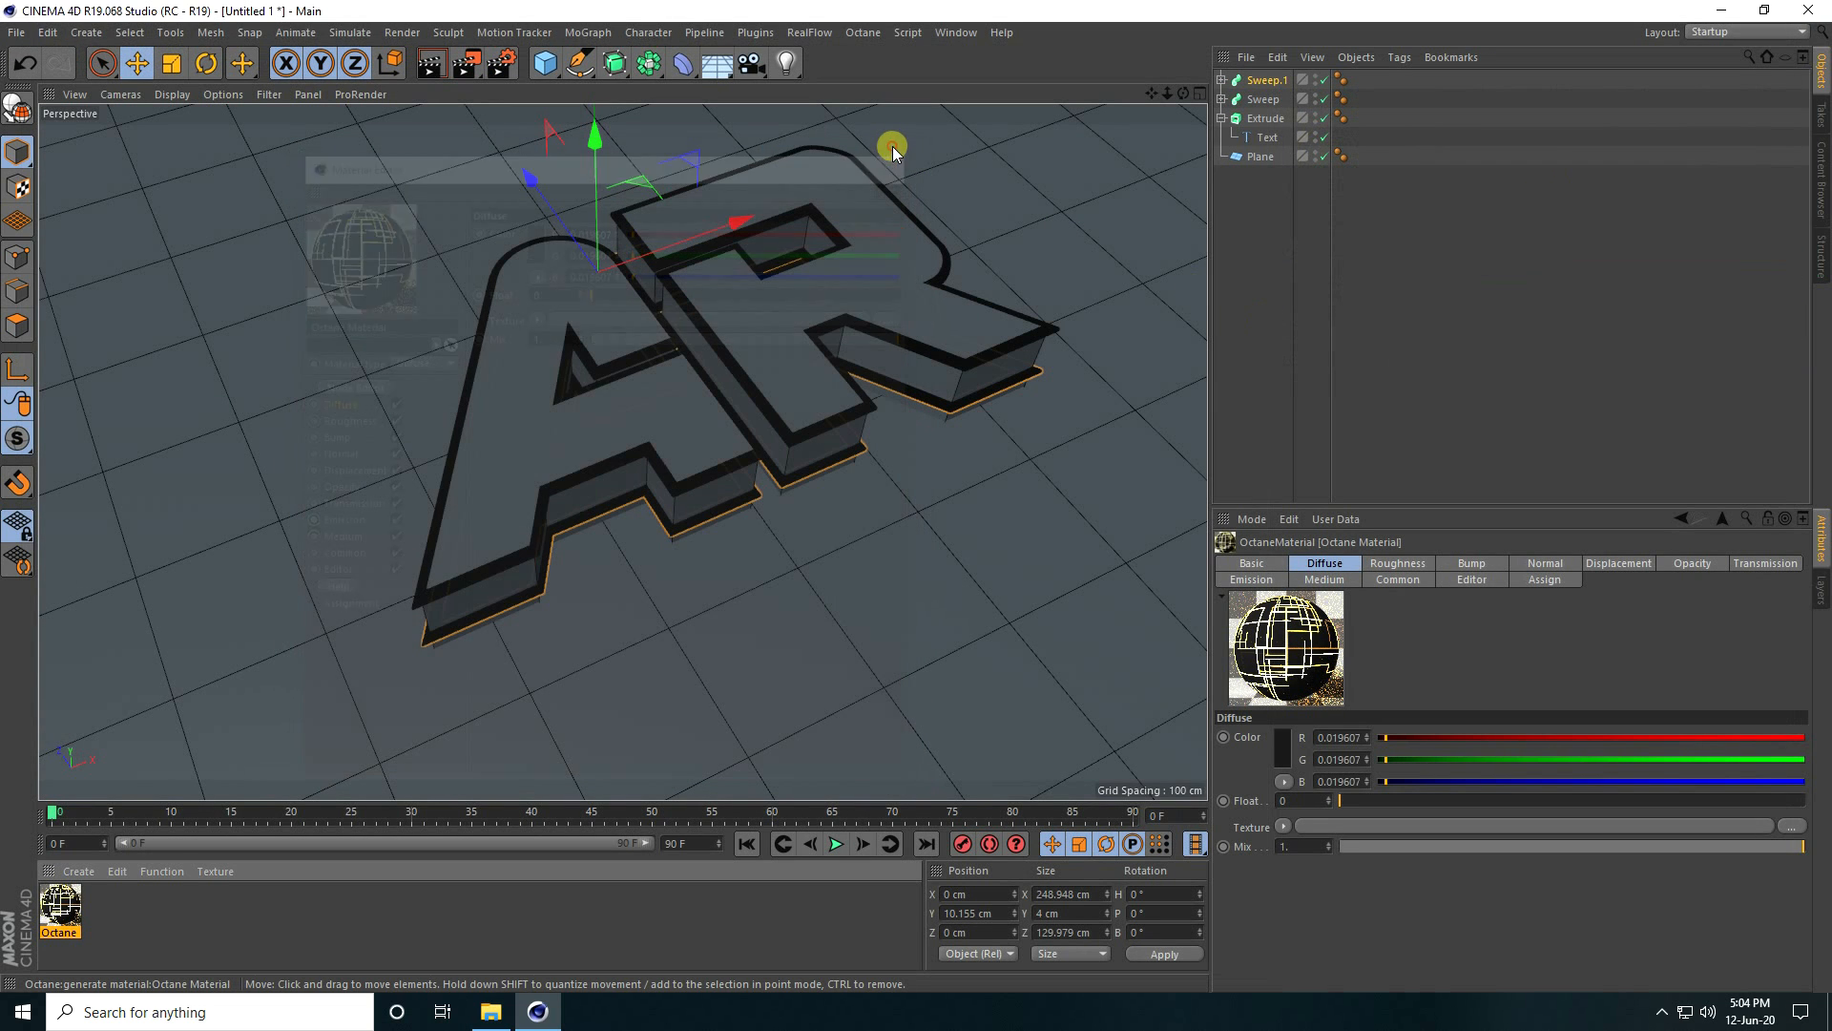
pyautogui.moveTo(60, 907); pyautogui.dragTo(1102, 161)
pyautogui.moveTo(1253, 164); pyautogui.dragTo(1258, 159)
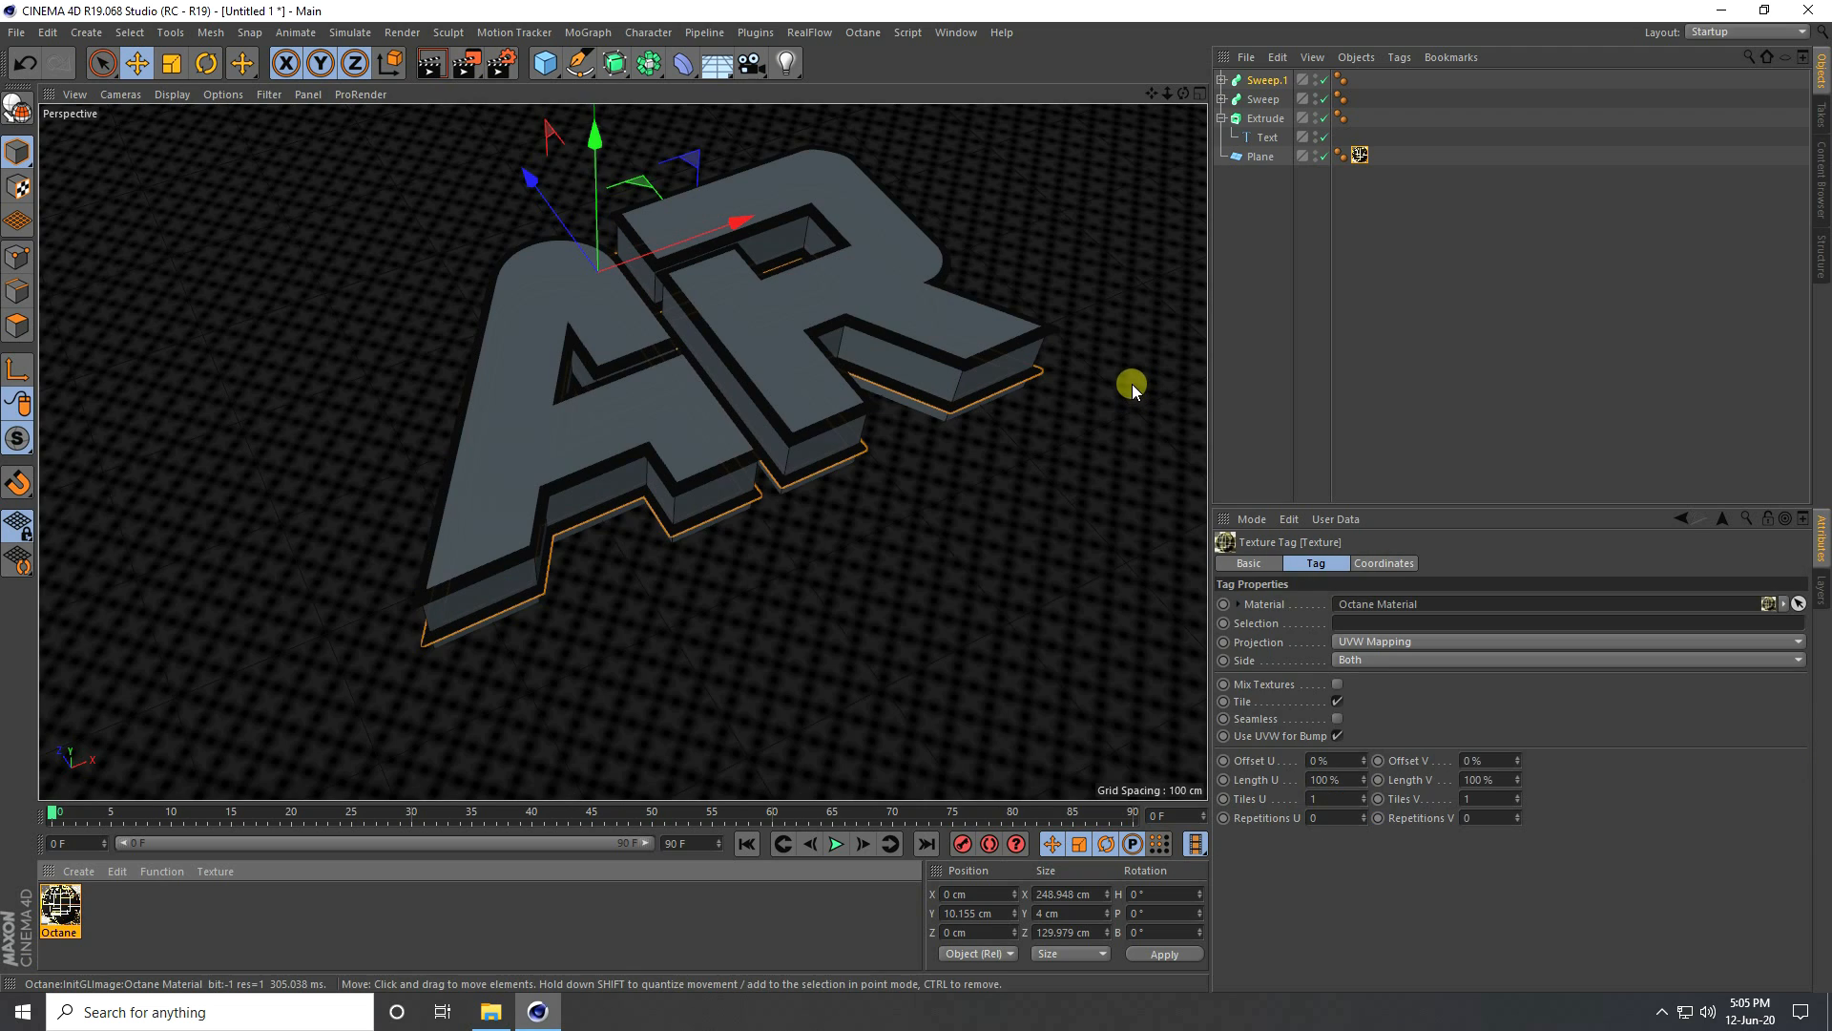
# - Save the project to the Desktop under the file name aa
pyautogui.click(16, 32)
pyautogui.click(48, 195)
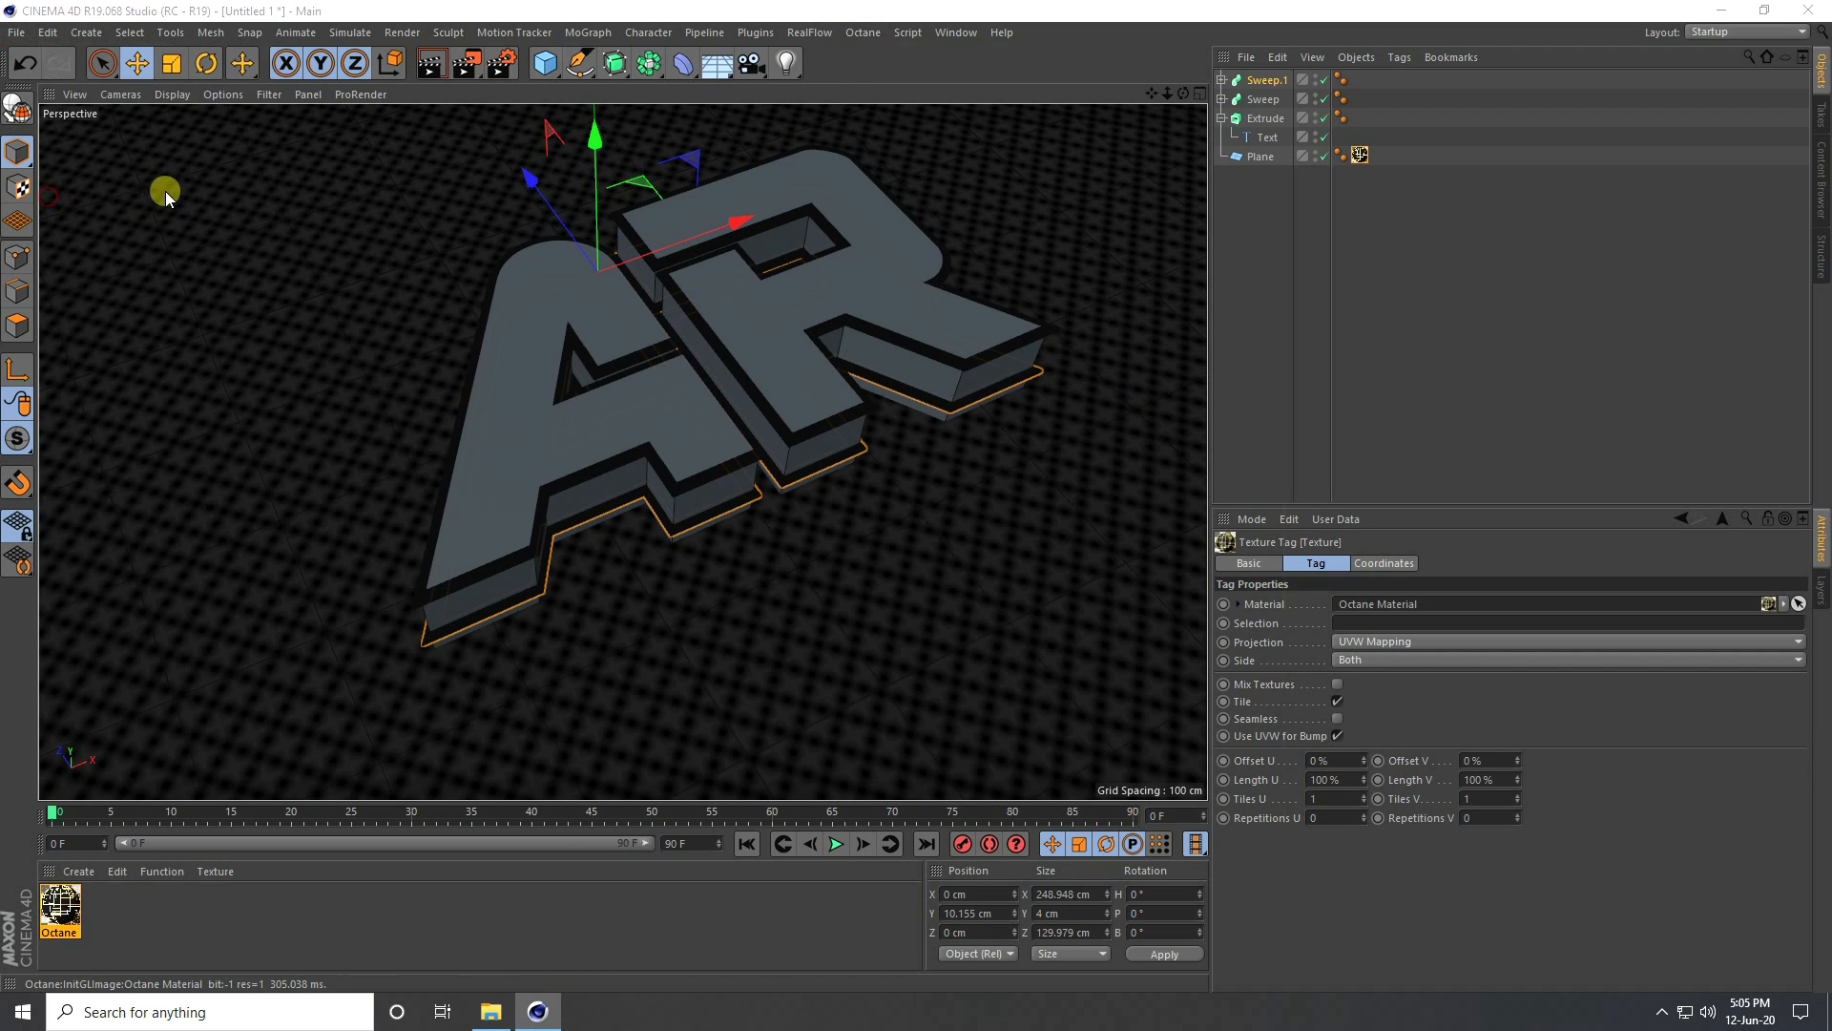
pyautogui.click(250, 770)
pyautogui.write('aa')
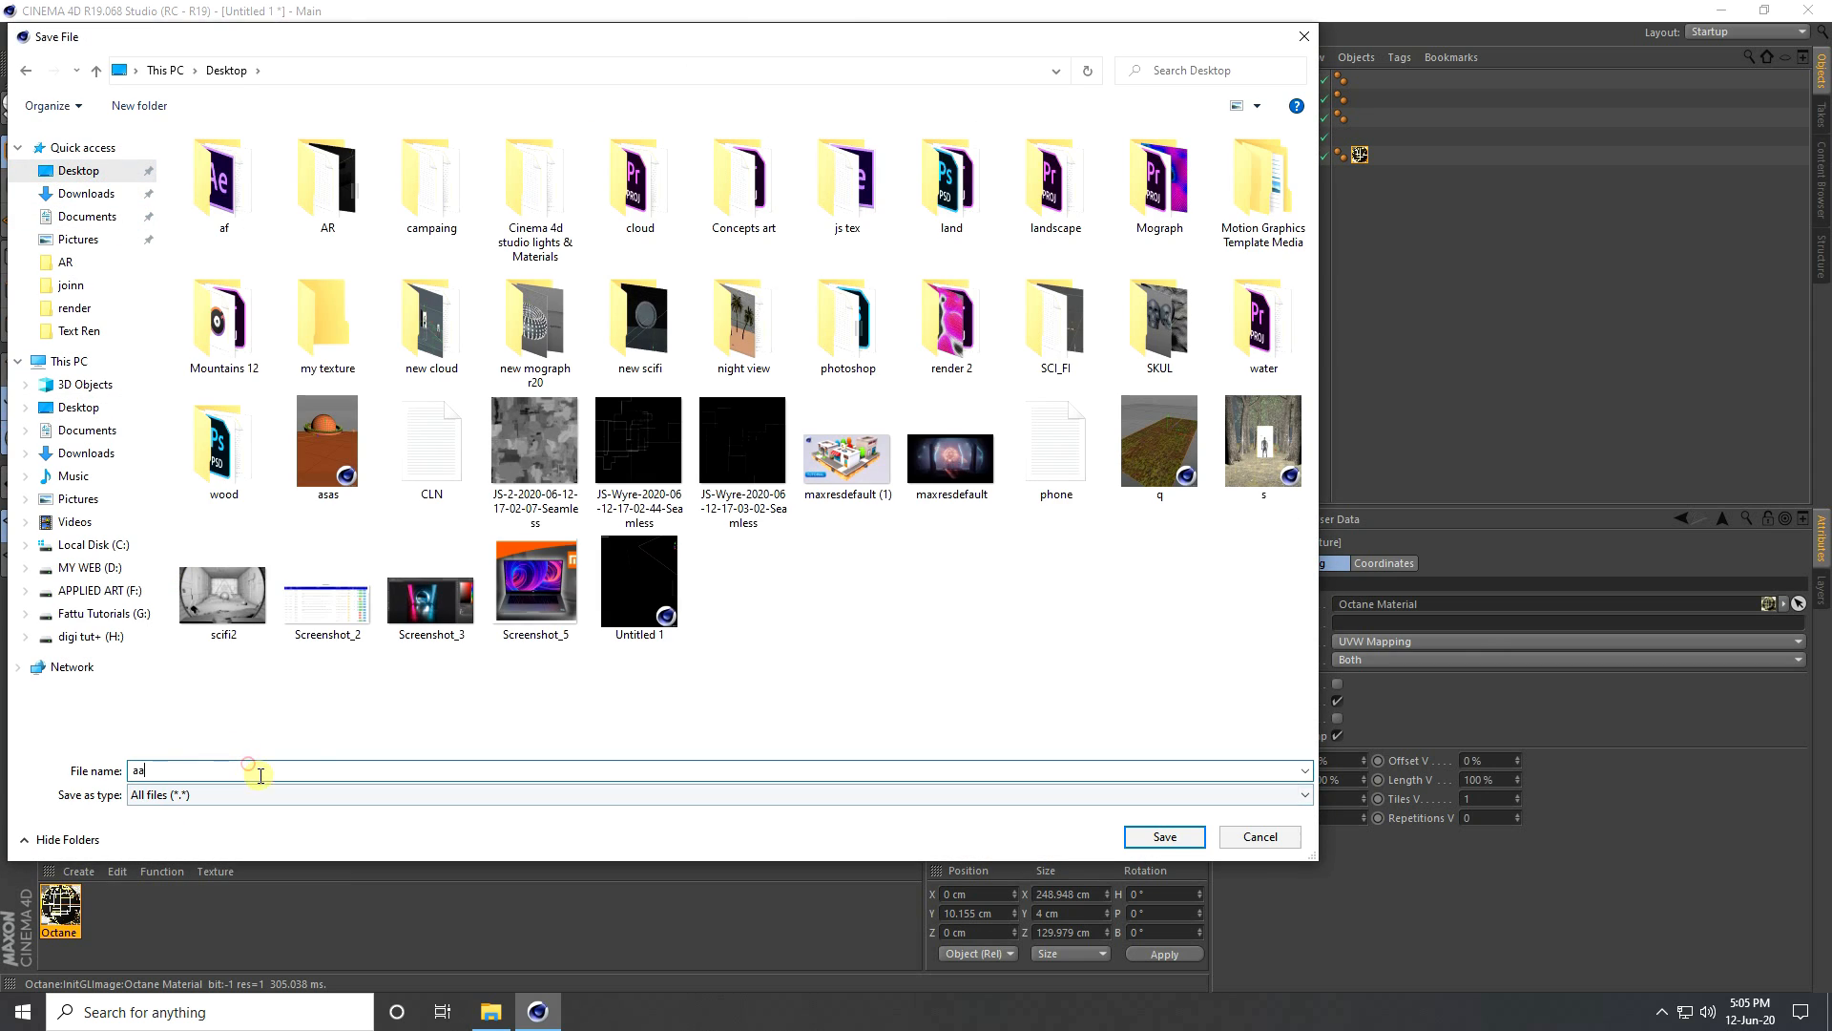
pyautogui.click(1166, 836)
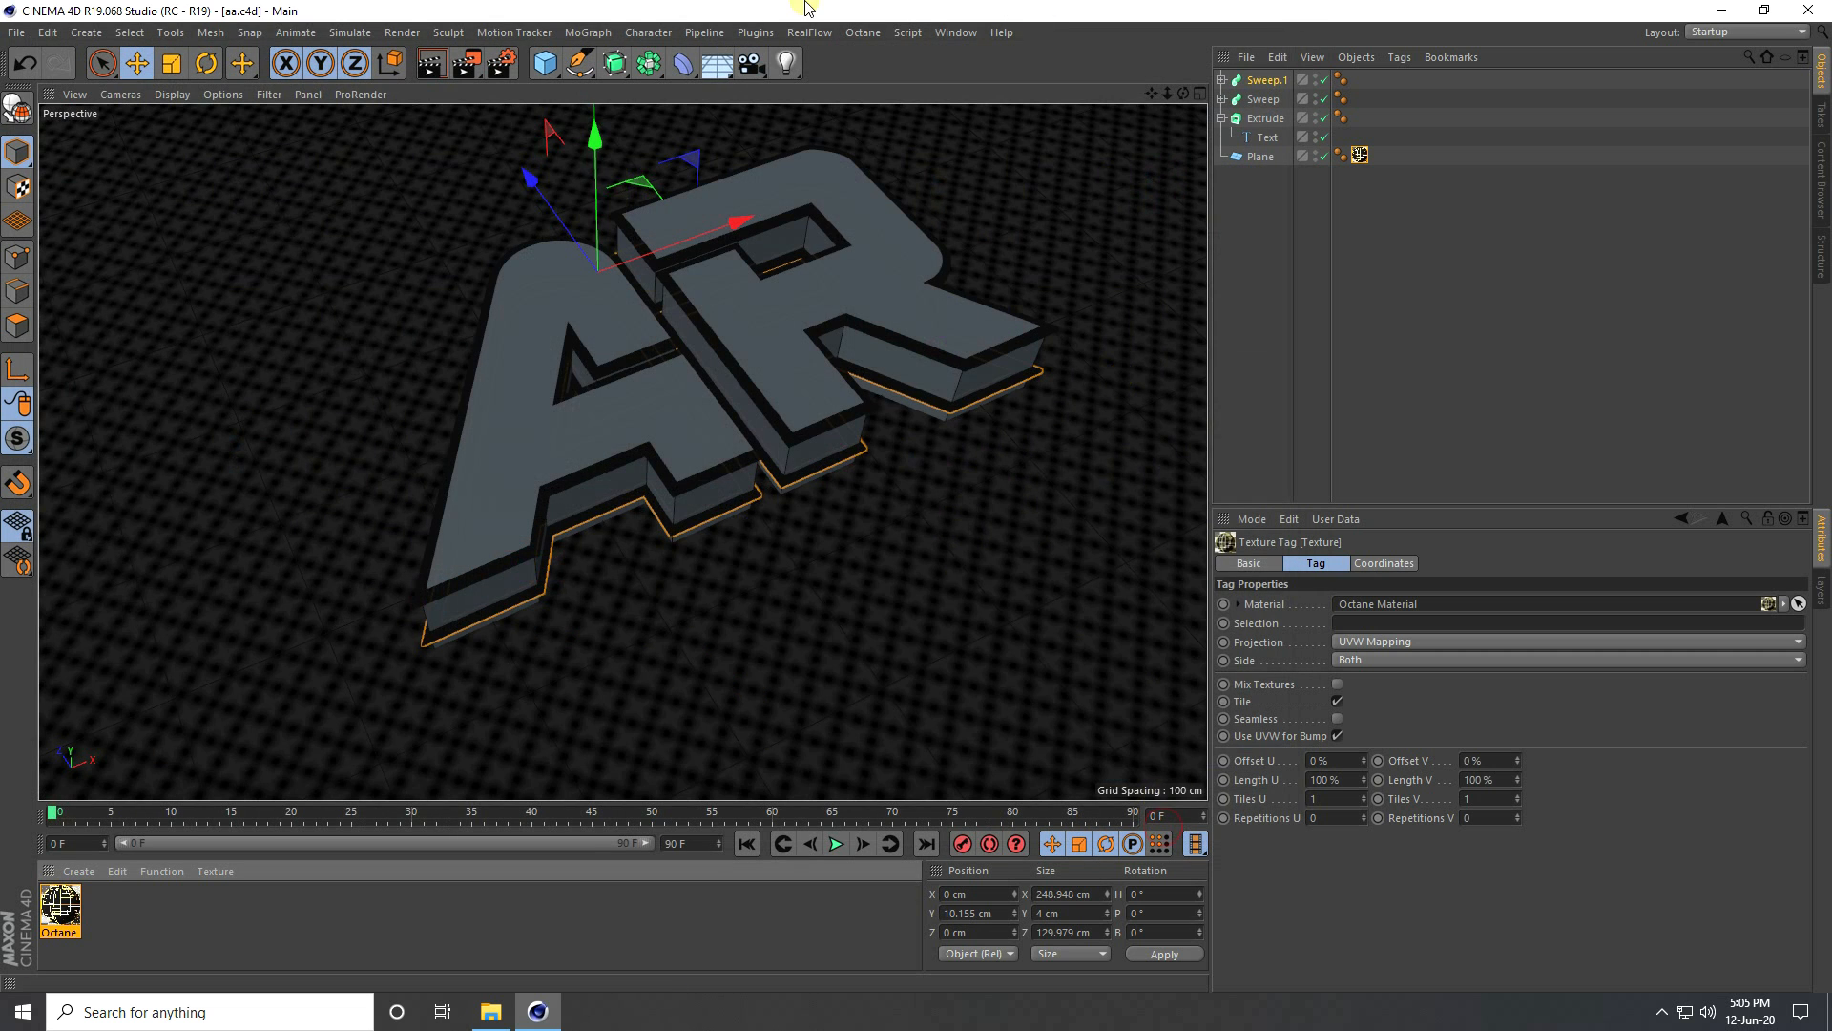
# - Open the Octane Live Viewer, dock it beside the perspective view and start rendering the AR letters
pyautogui.click(857, 35)
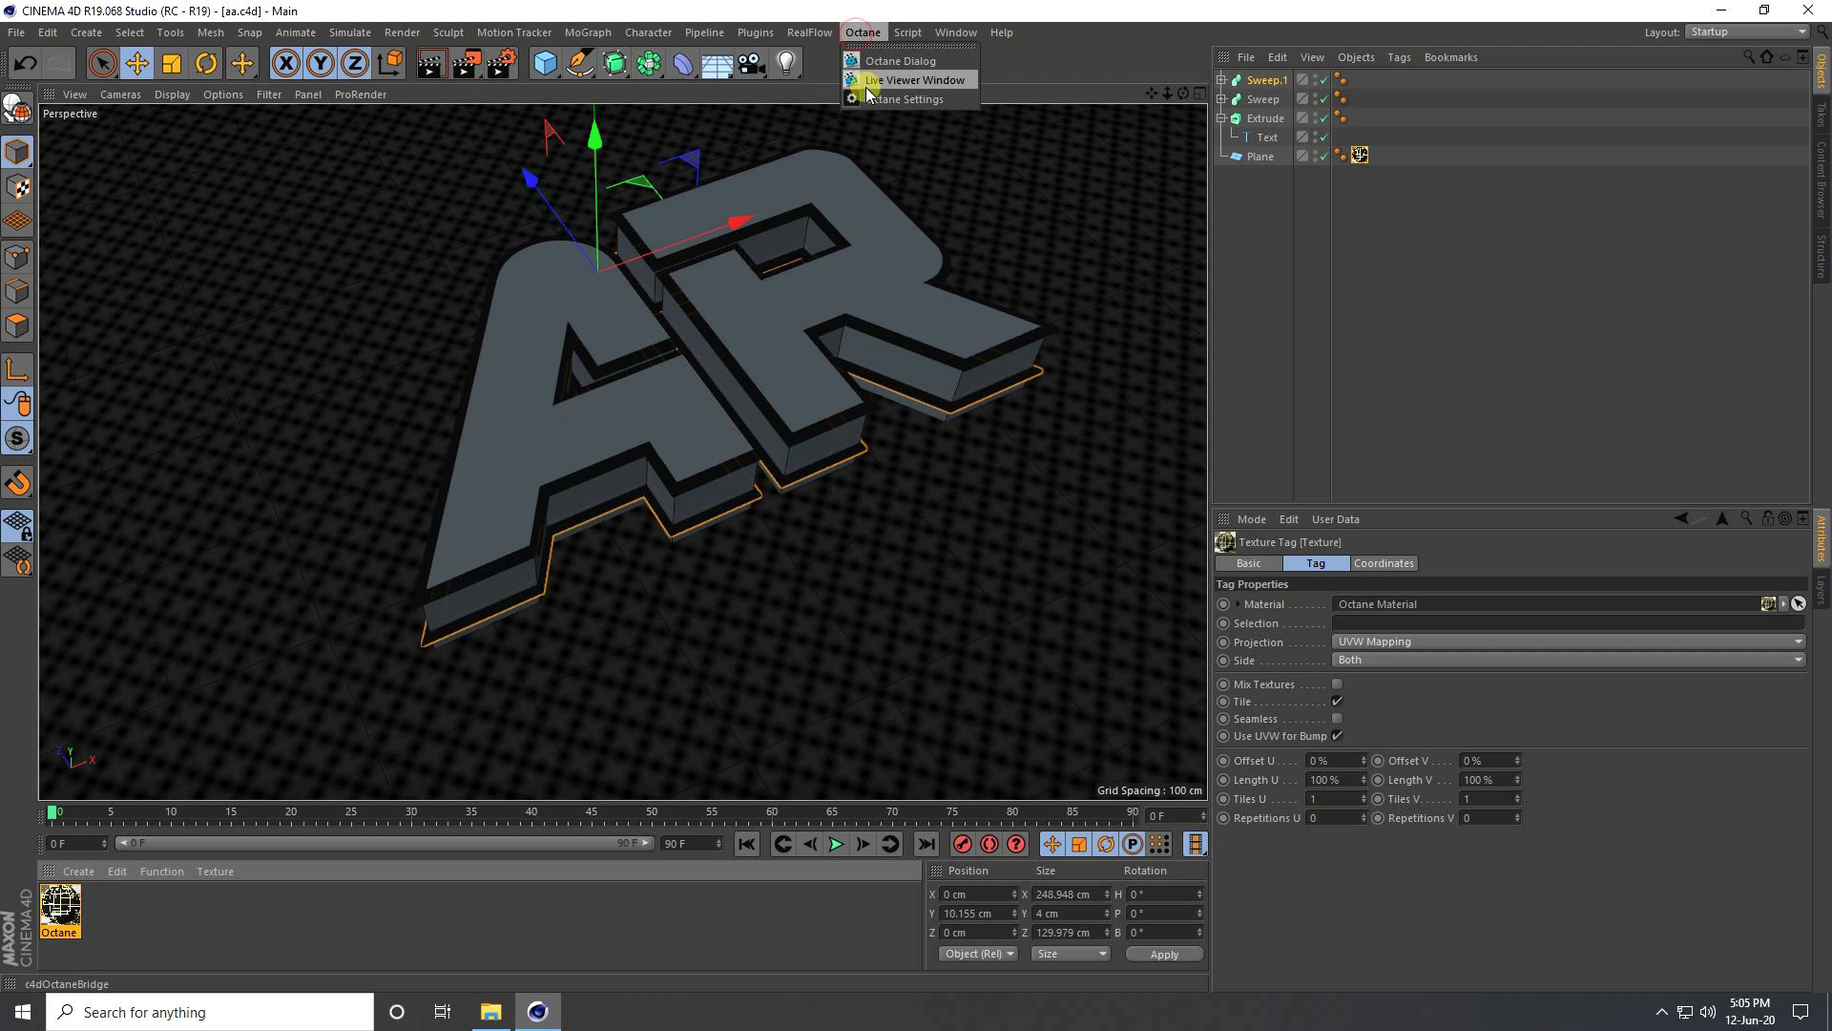
pyautogui.click(869, 86)
pyautogui.moveTo(401, 358); pyautogui.dragTo(85, 335)
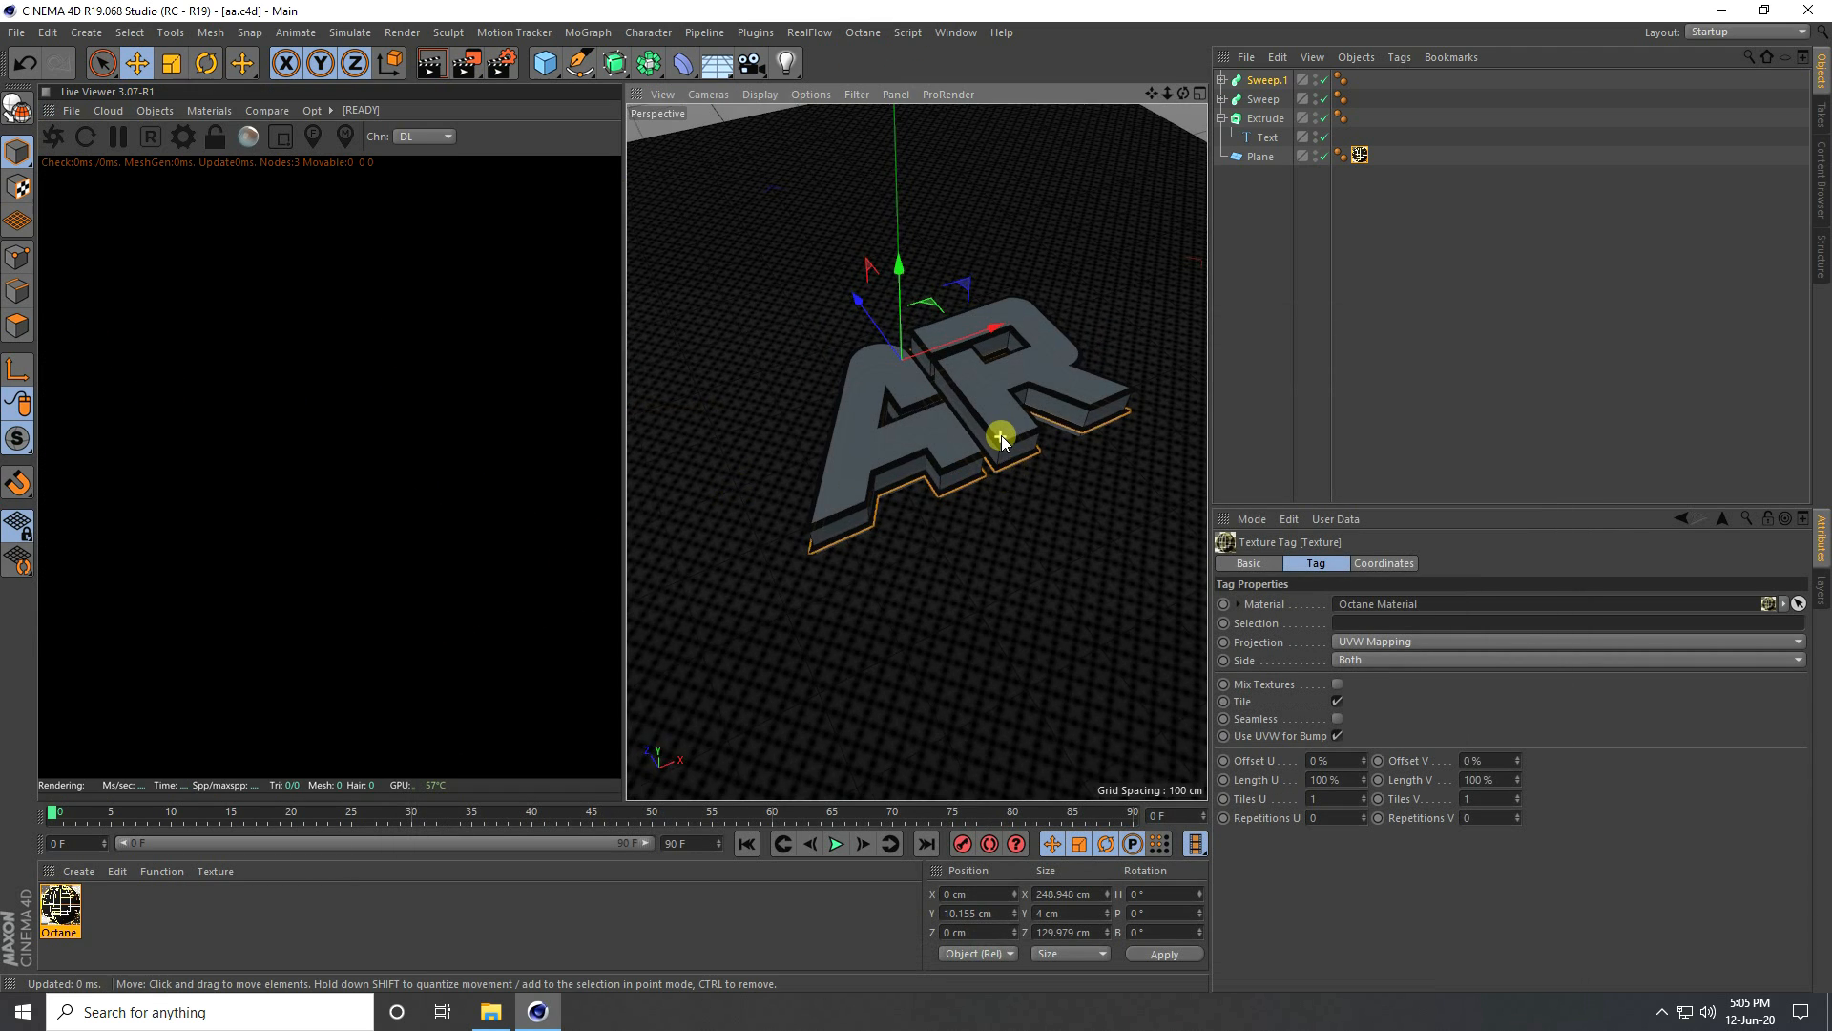
pyautogui.scroll(4, 1000, 436)
pyautogui.keyDown('alt'); pyautogui.moveTo(918, 452); pyautogui.dragTo(919, 525); pyautogui.keyUp('alt')
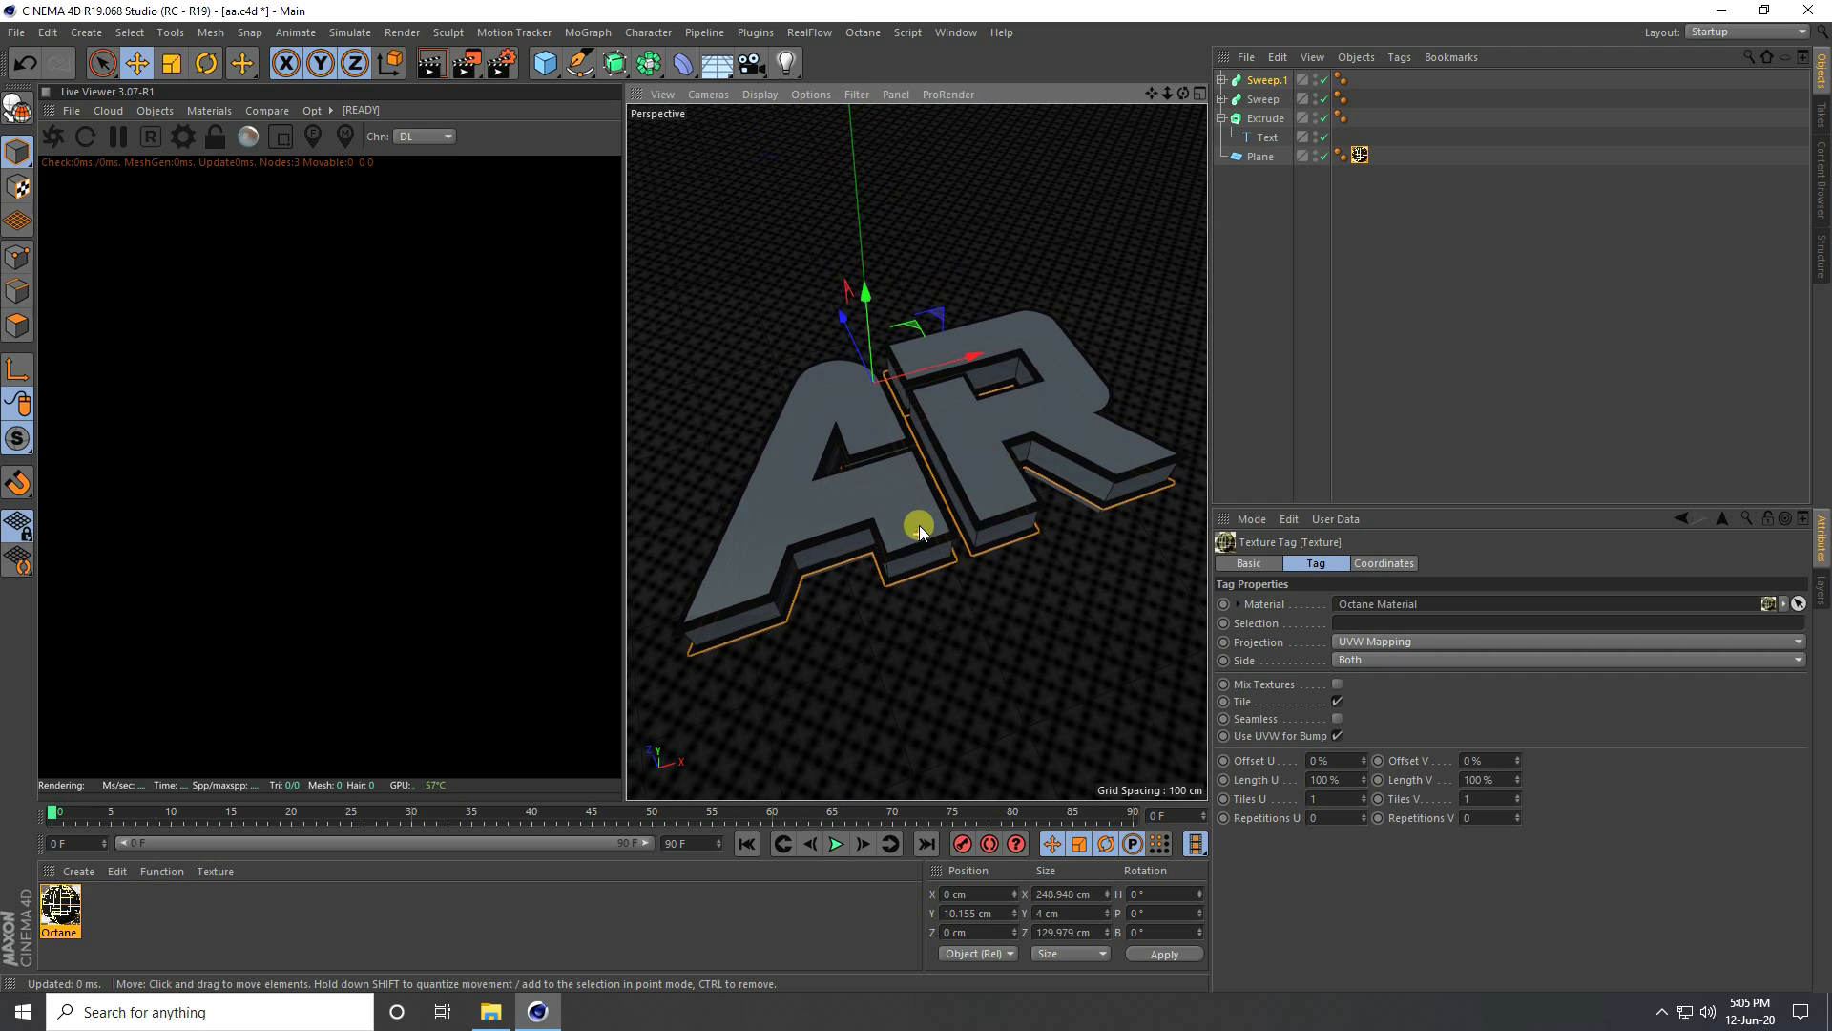
pyautogui.click(54, 137)
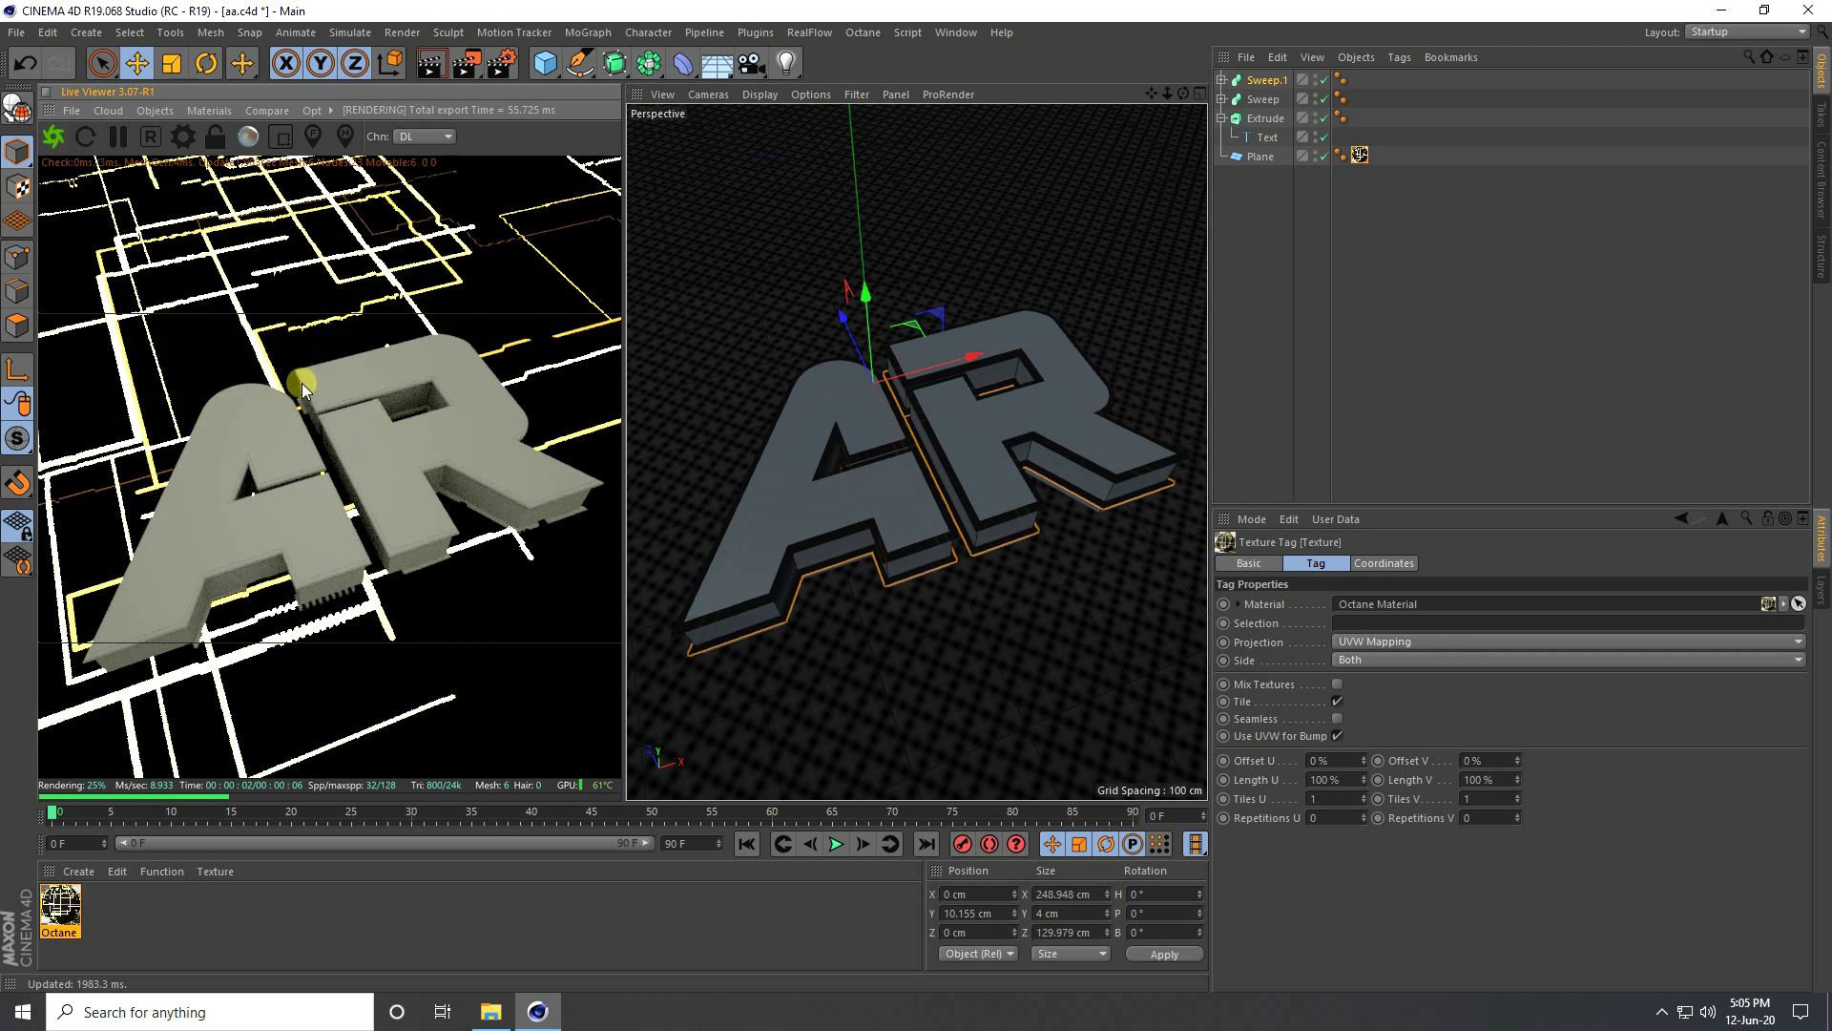
pyautogui.moveTo(398, 401); pyautogui.dragTo(315, 477)
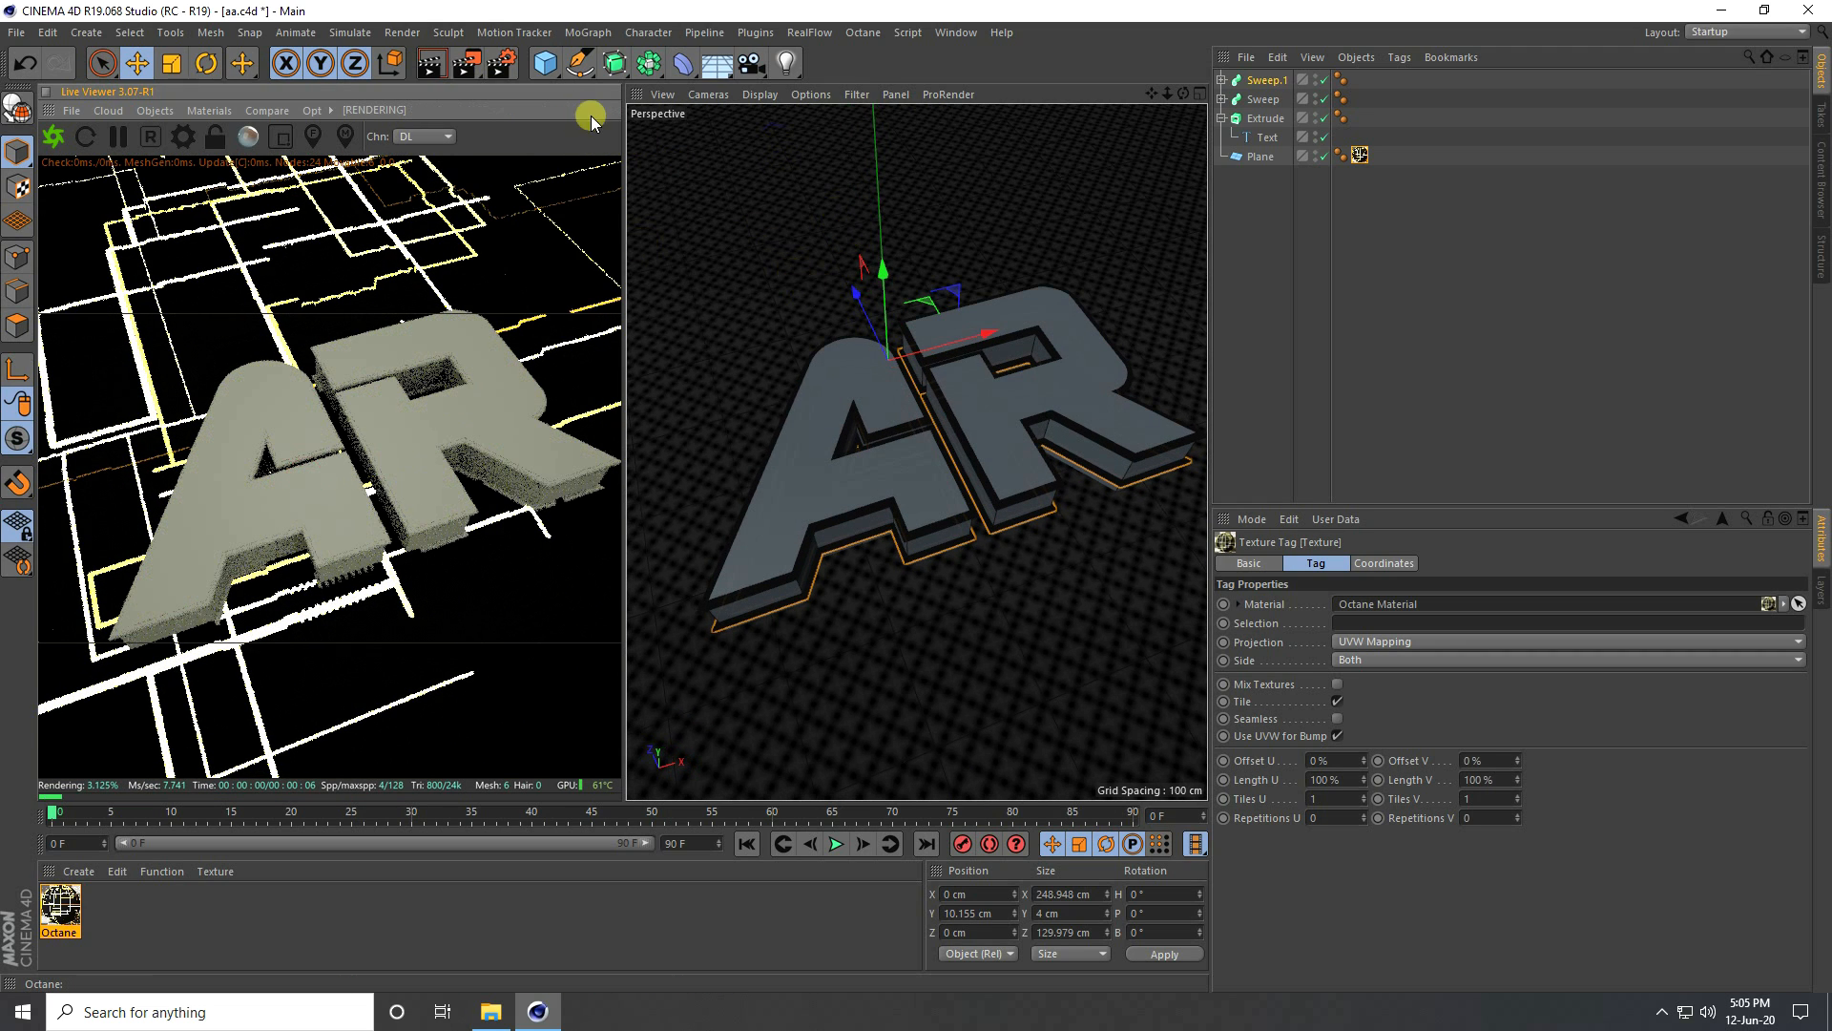
# - Set the render output size to 1000 x 1000 pixels in the render settings
pyautogui.click(496, 63)
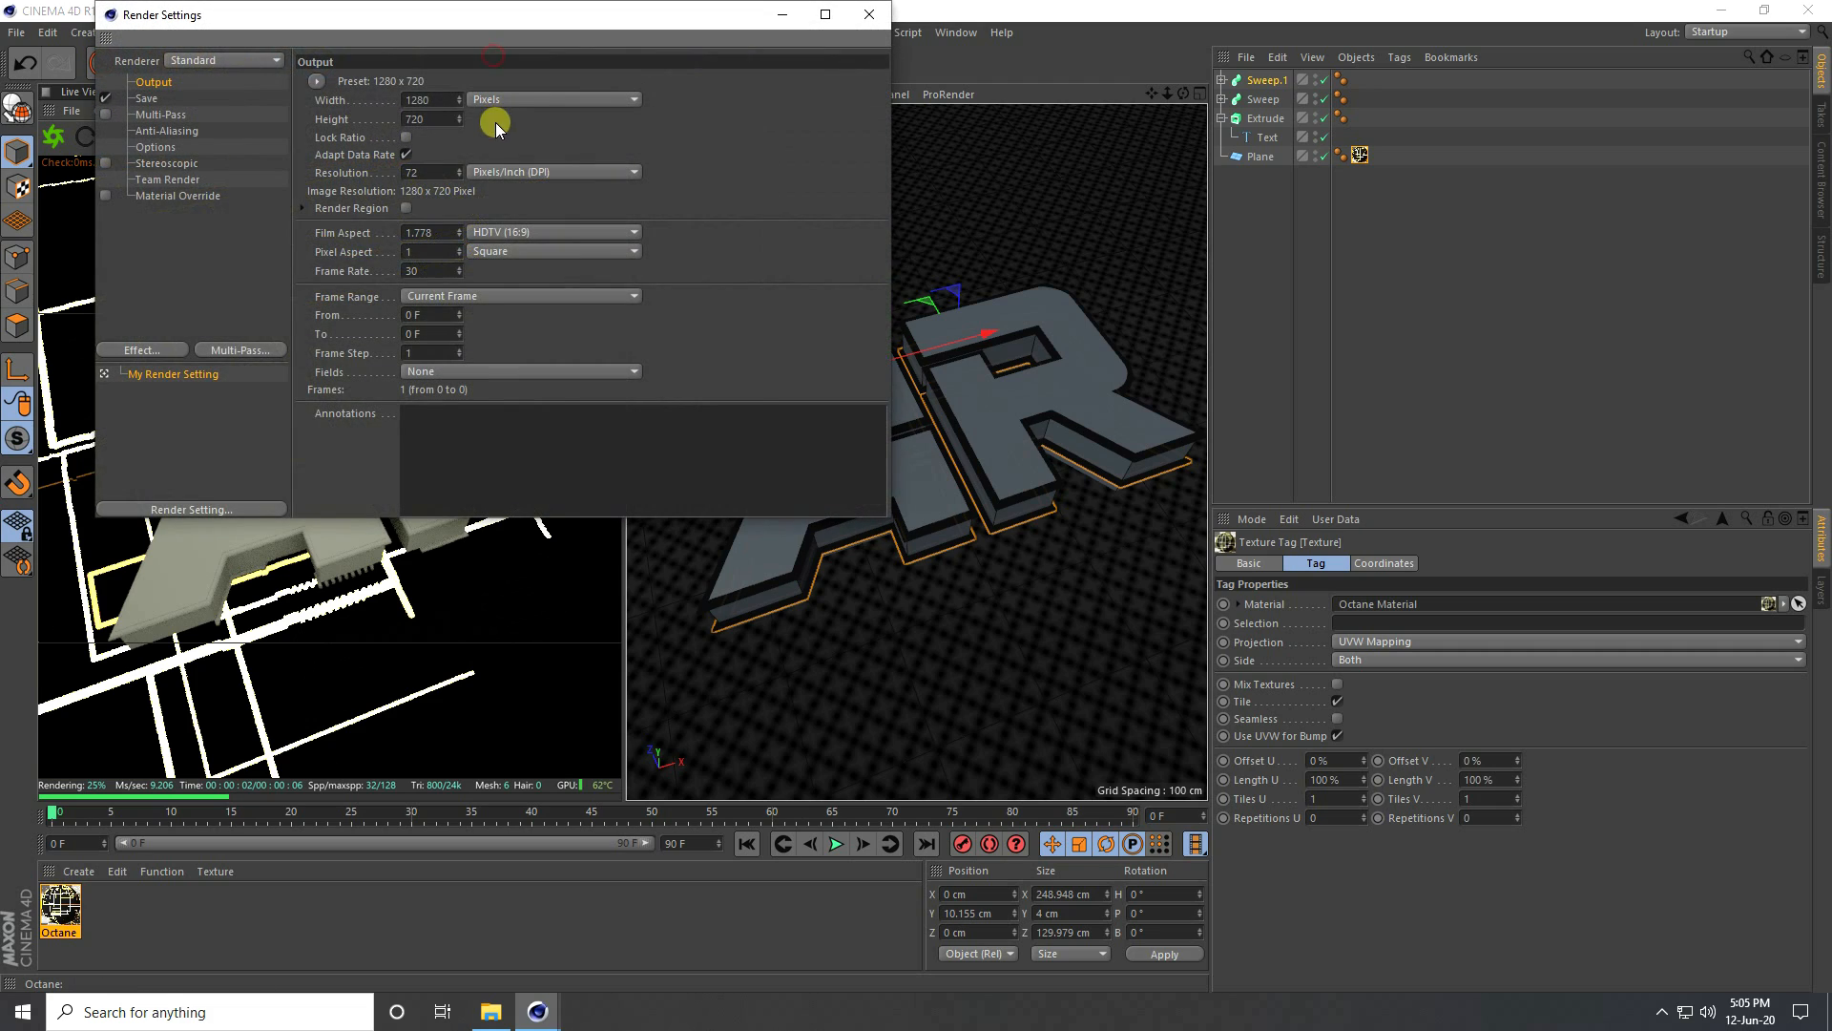
pyautogui.write('1000')
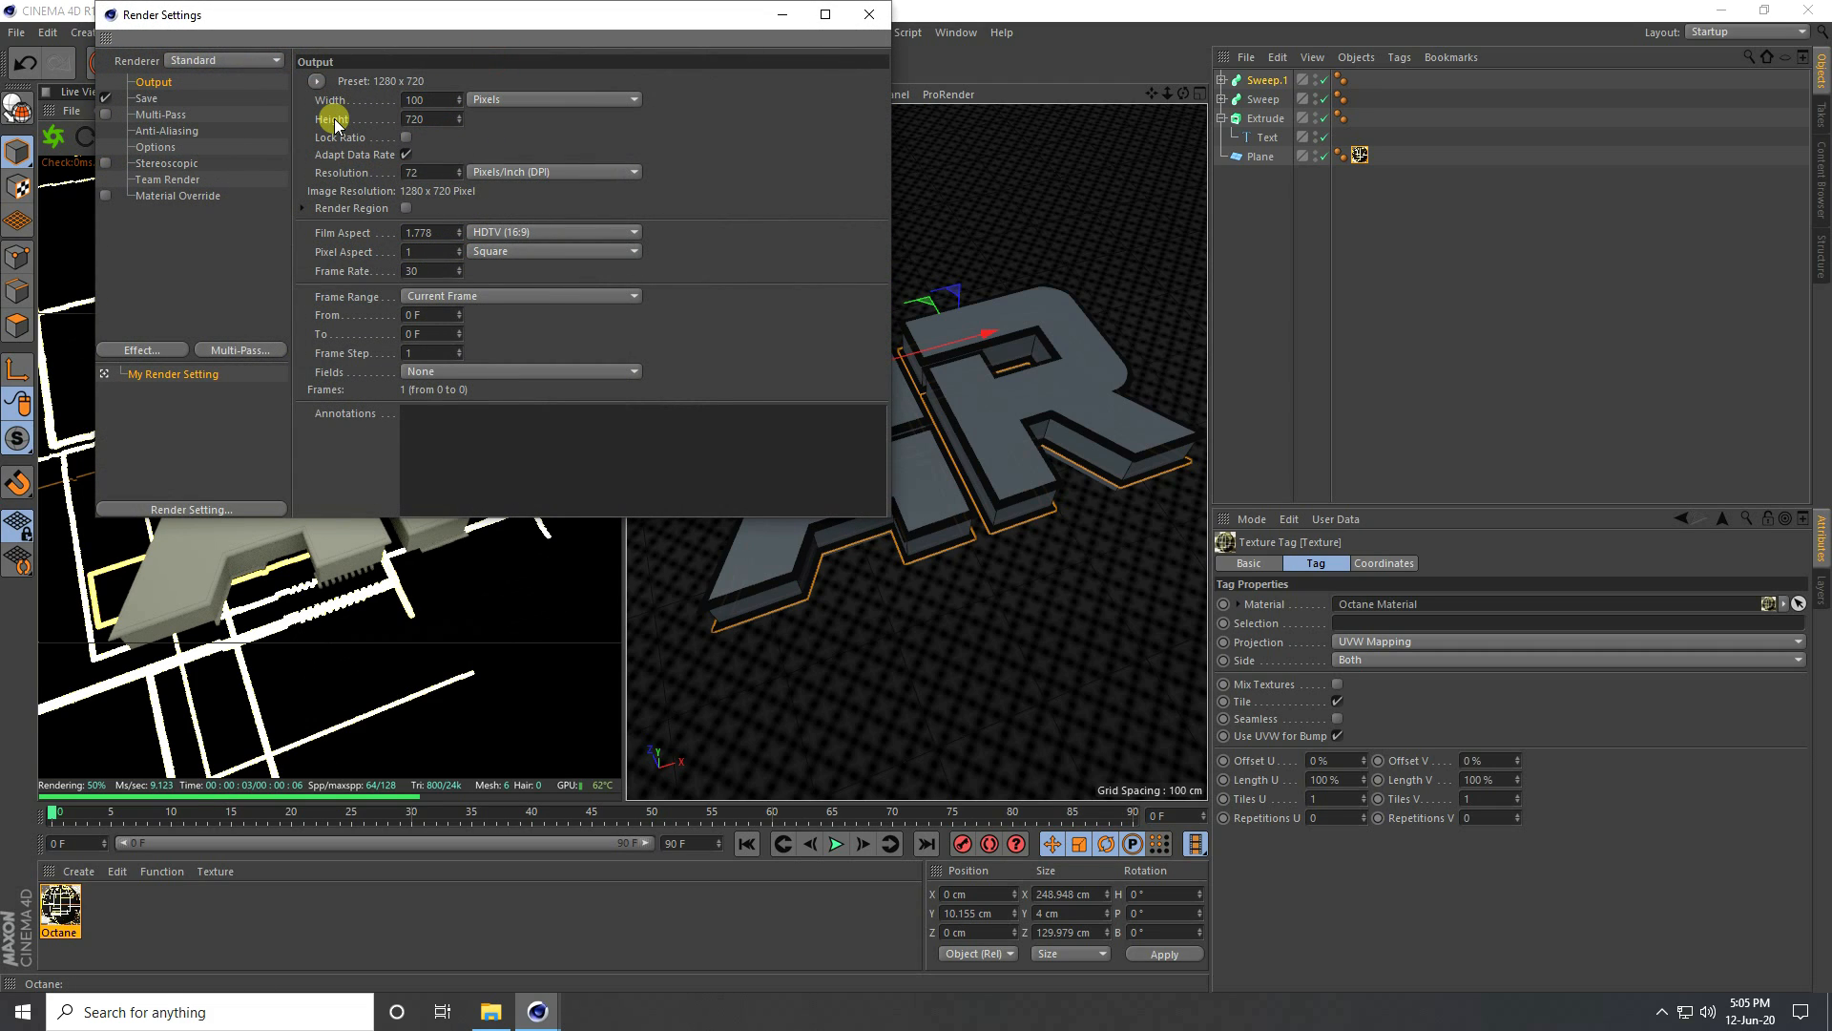
pyautogui.press('Tab')
pyautogui.write('1000')
pyautogui.press('Return')
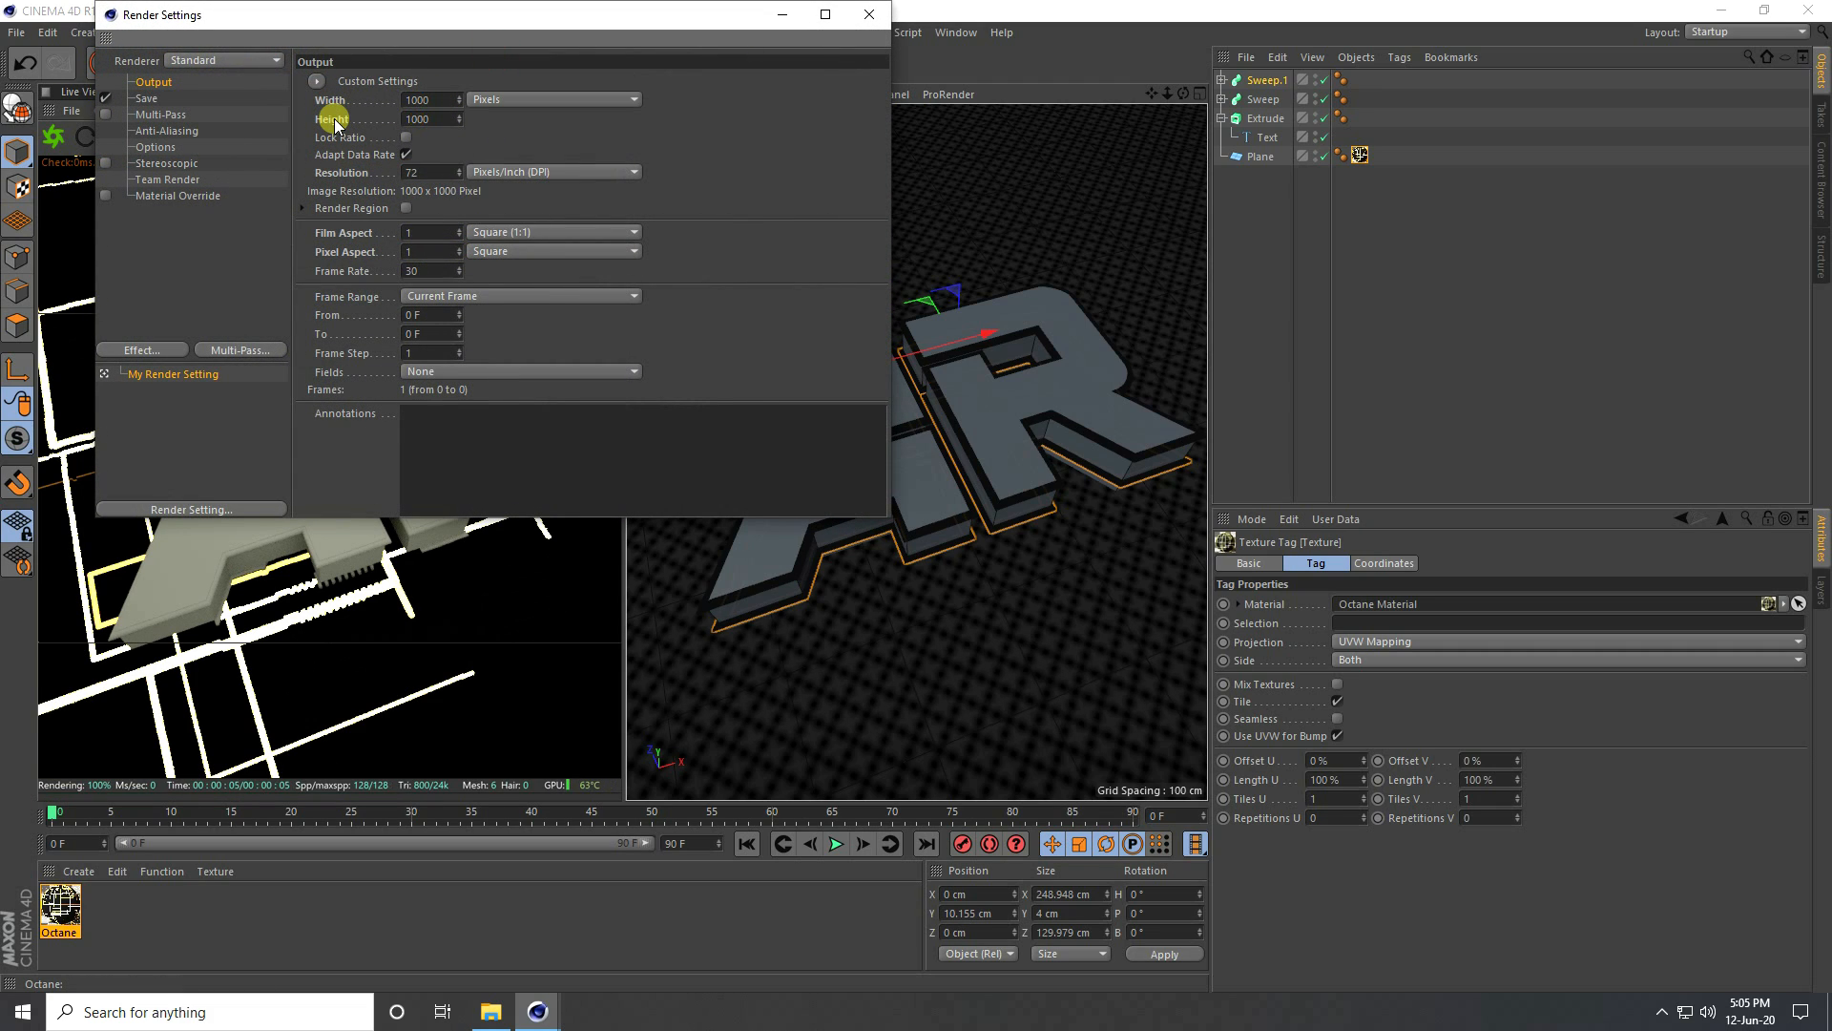
pyautogui.click(866, 17)
# - Try a 75% Length U and Length V on the Plane's texture tag and toggle its Seamless option on and off
pyautogui.keyDown('alt'); pyautogui.moveTo(937, 500); pyautogui.dragTo(890, 541); pyautogui.keyUp('alt')
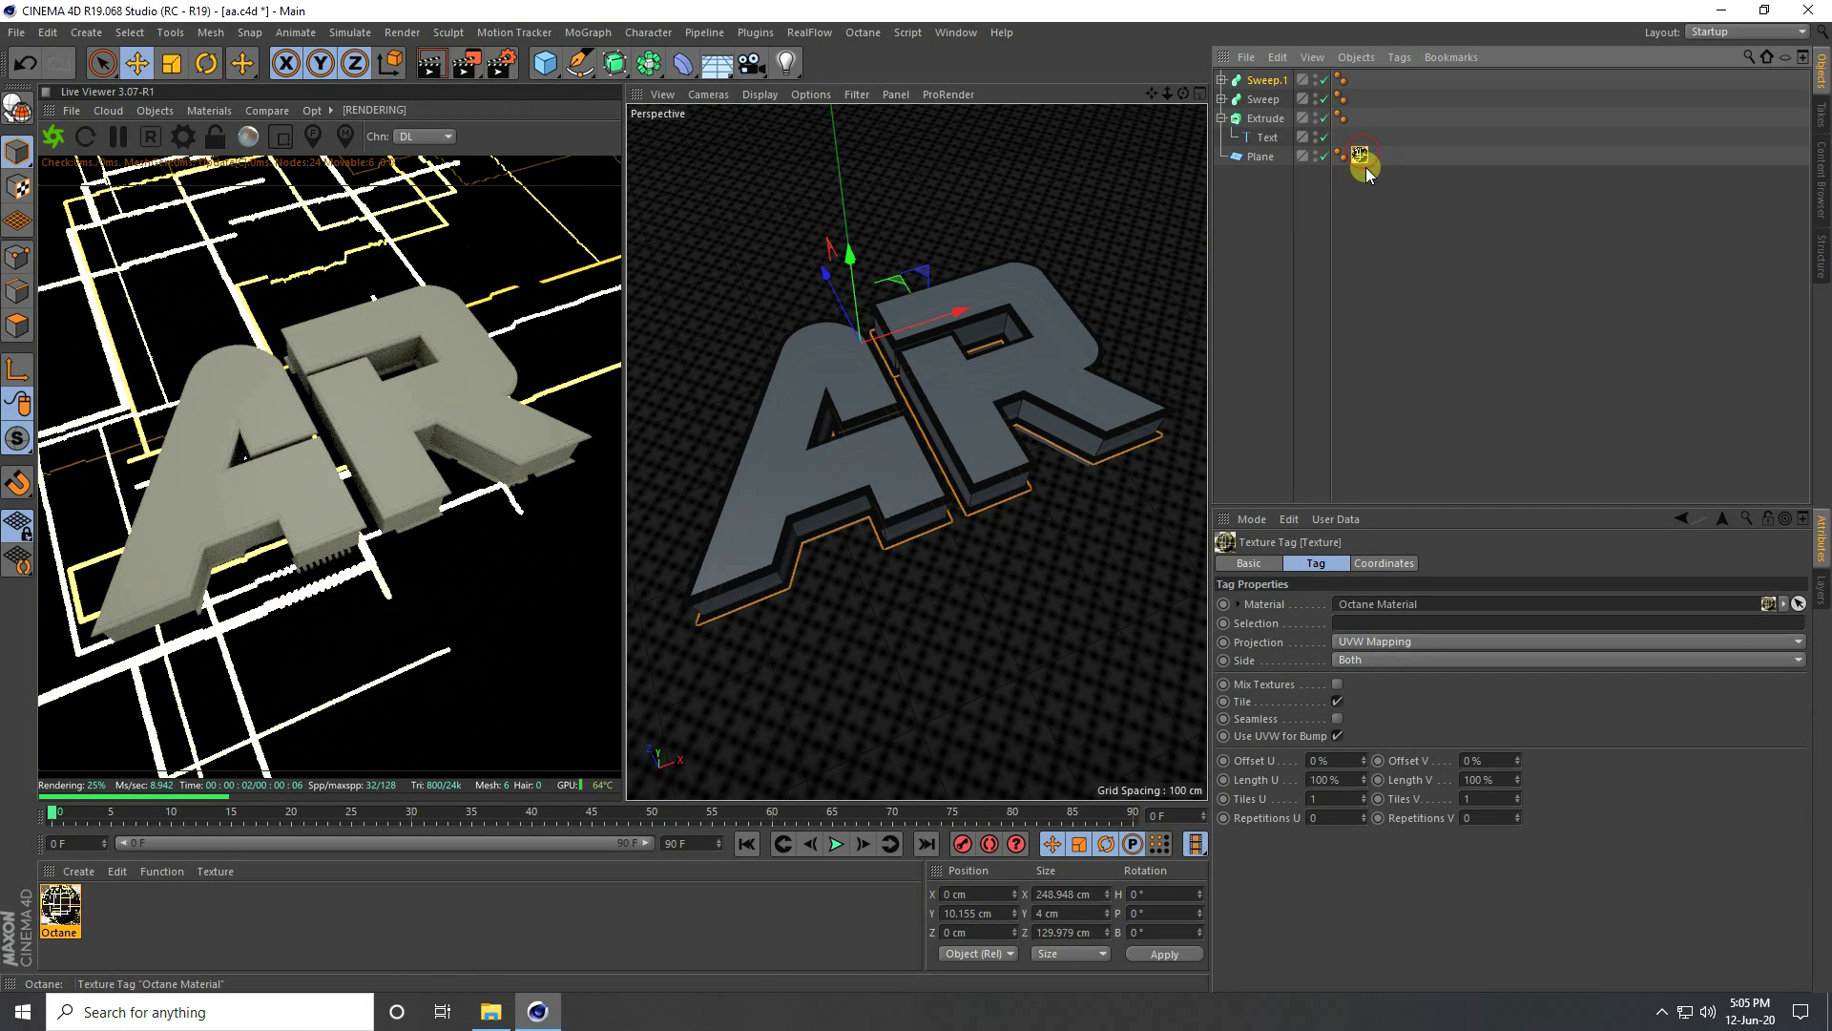
pyautogui.click(1345, 779)
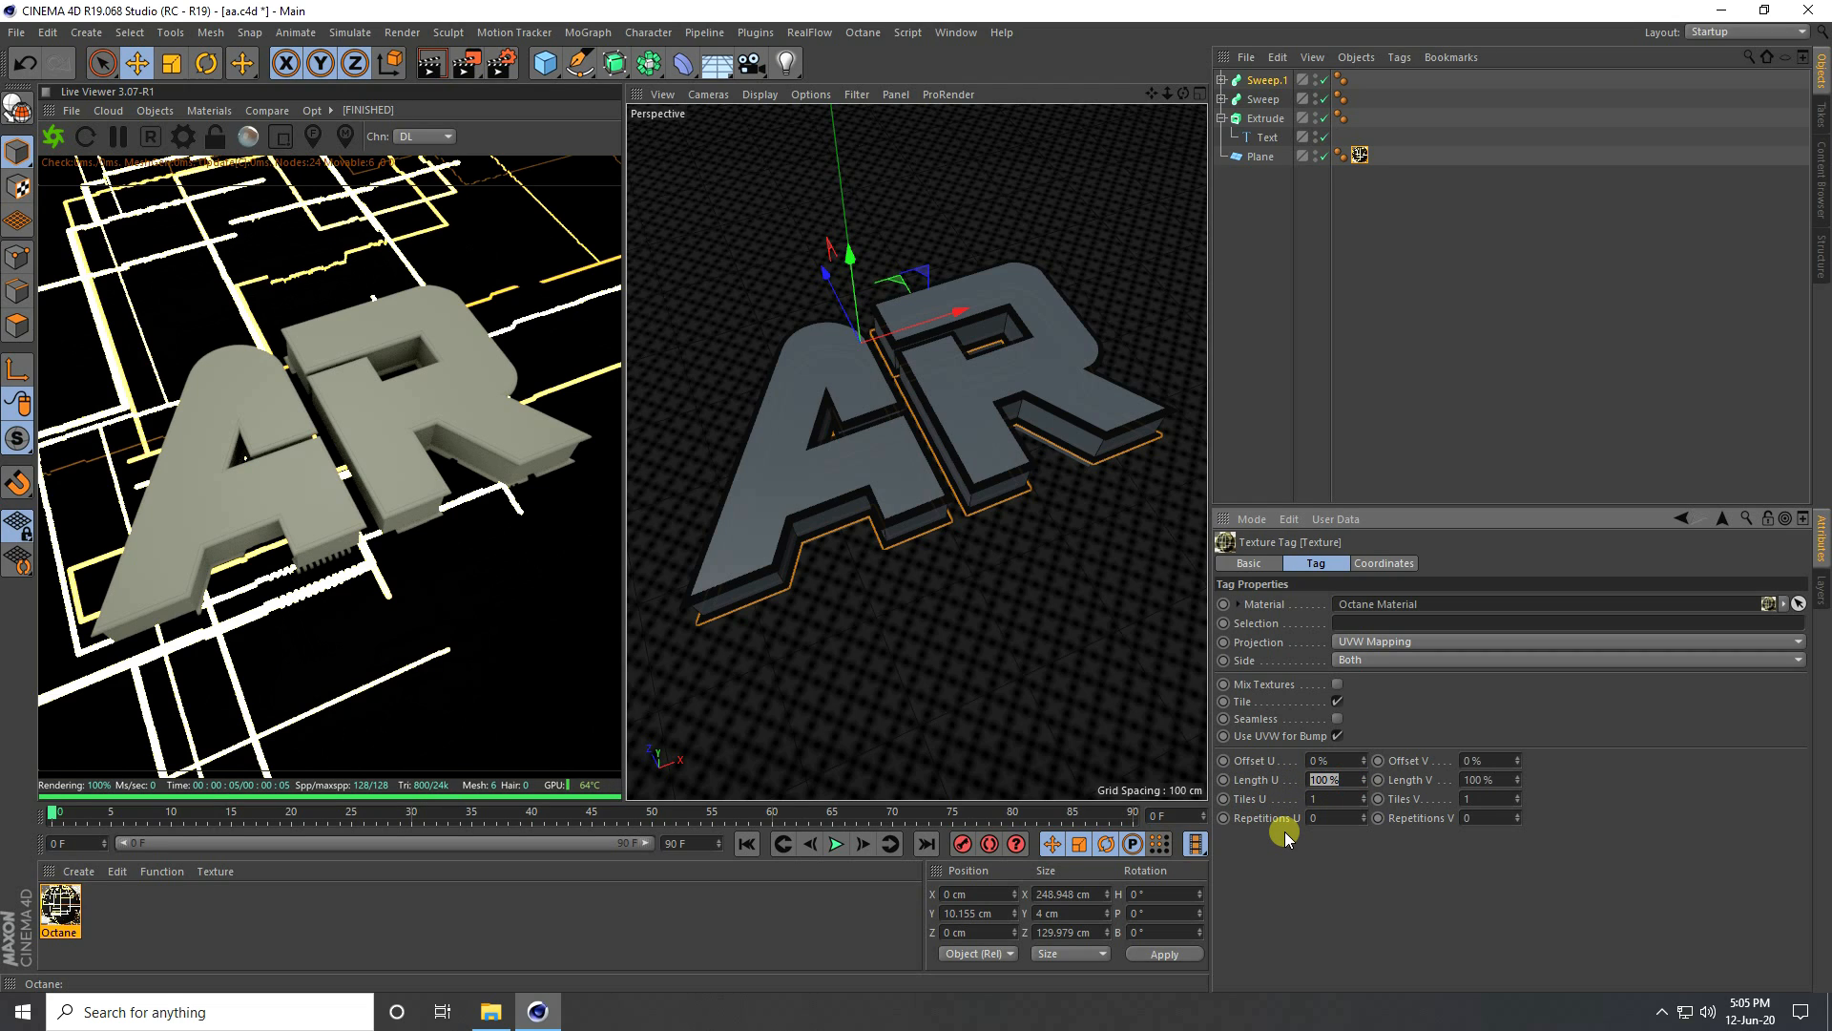
pyautogui.press('Return')
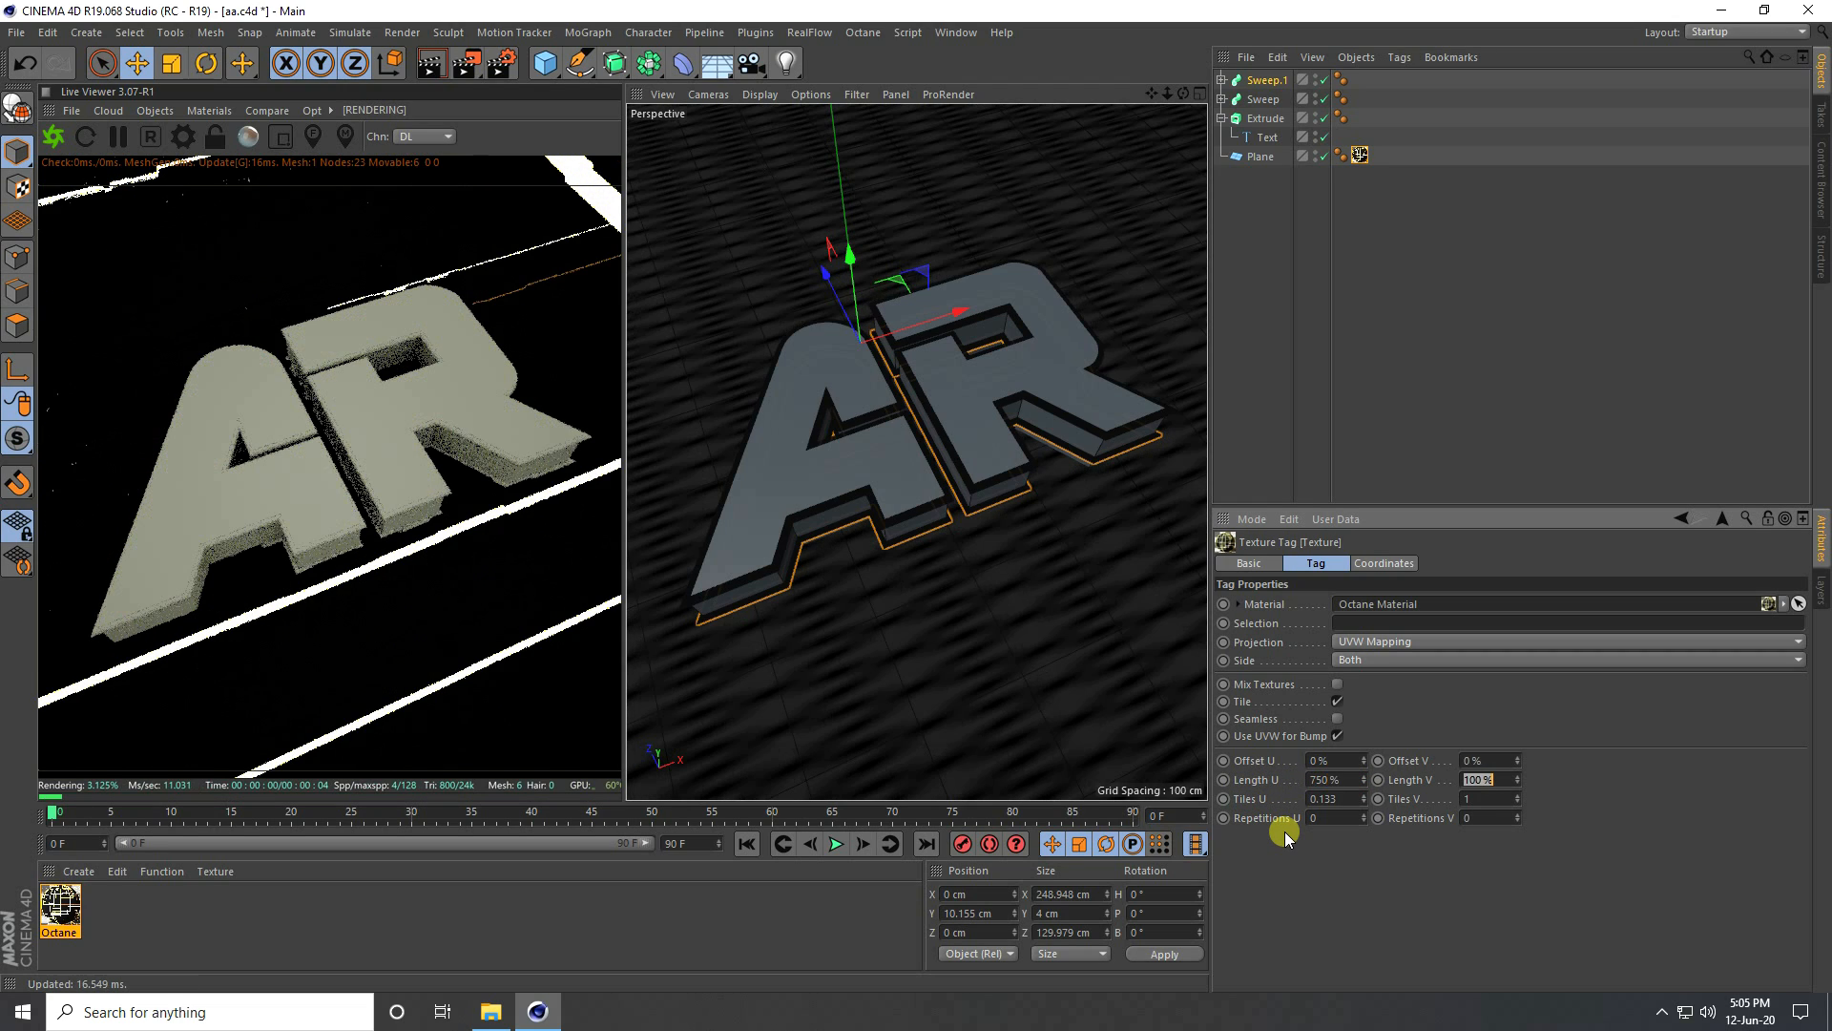
pyautogui.press('Tab')
pyautogui.write('75')
pyautogui.press('Return')
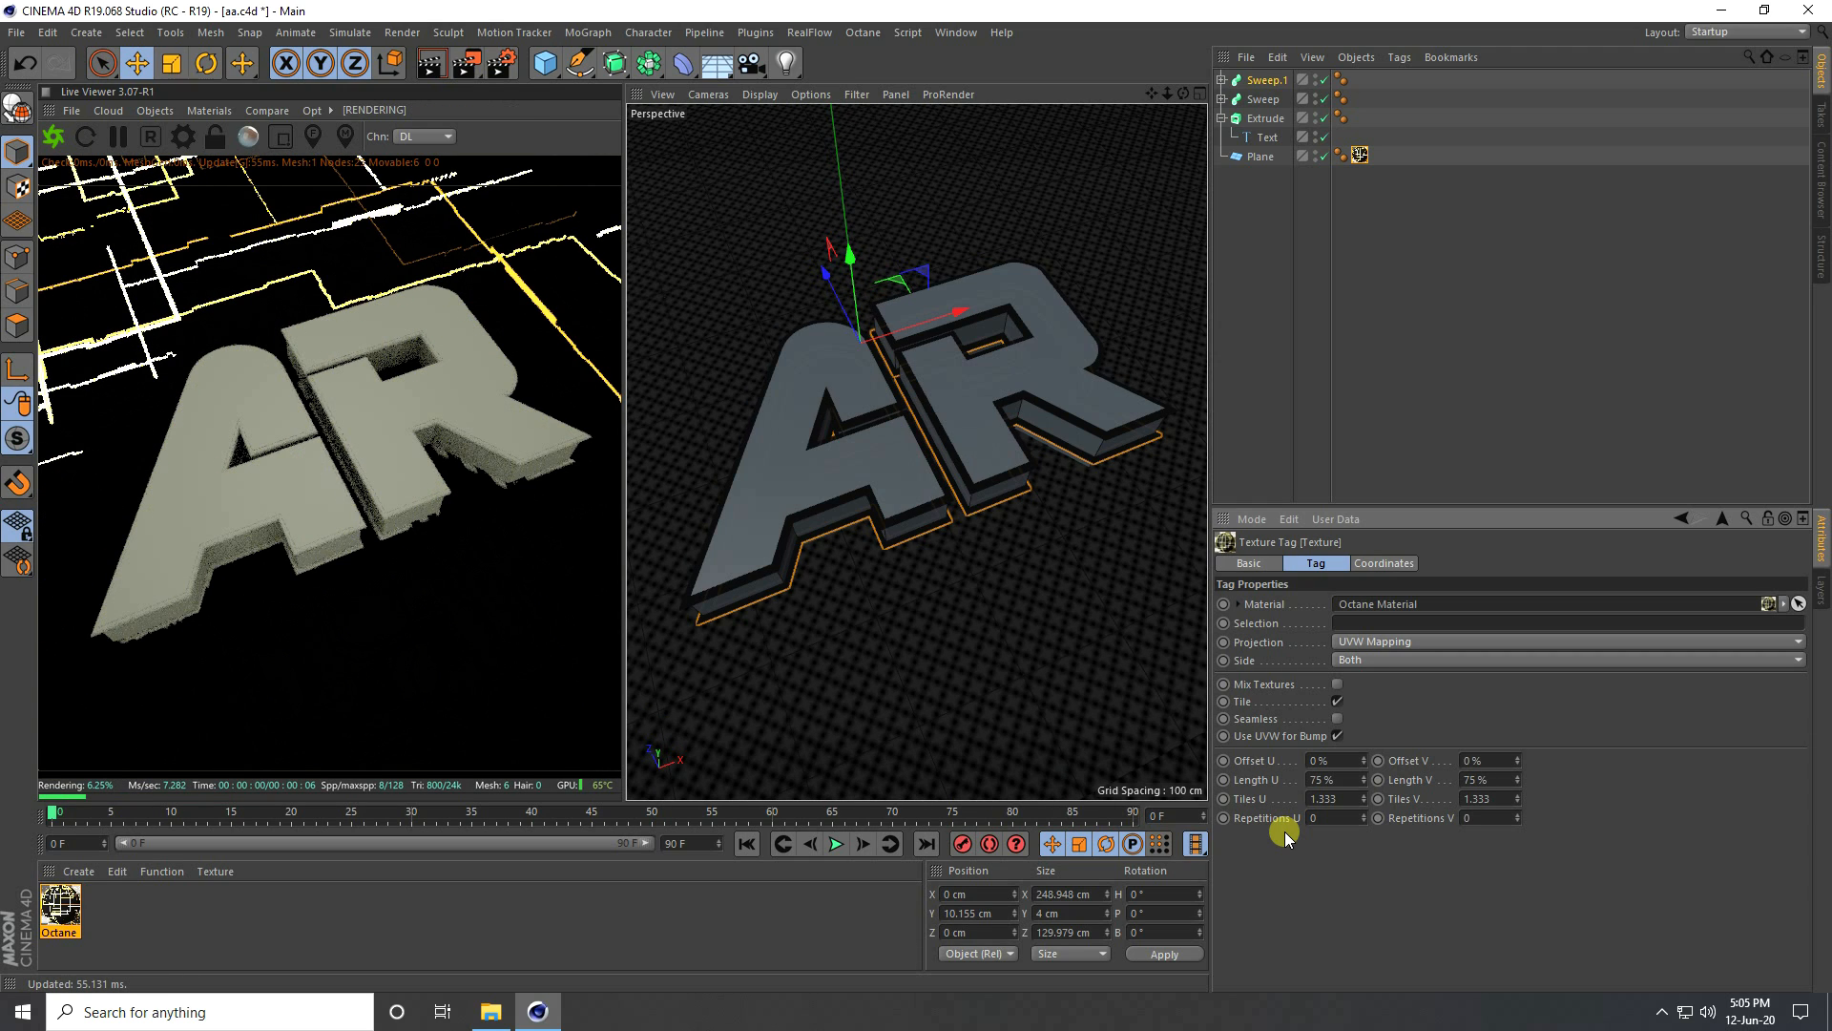
pyautogui.click(1338, 718)
pyautogui.click(1338, 718)
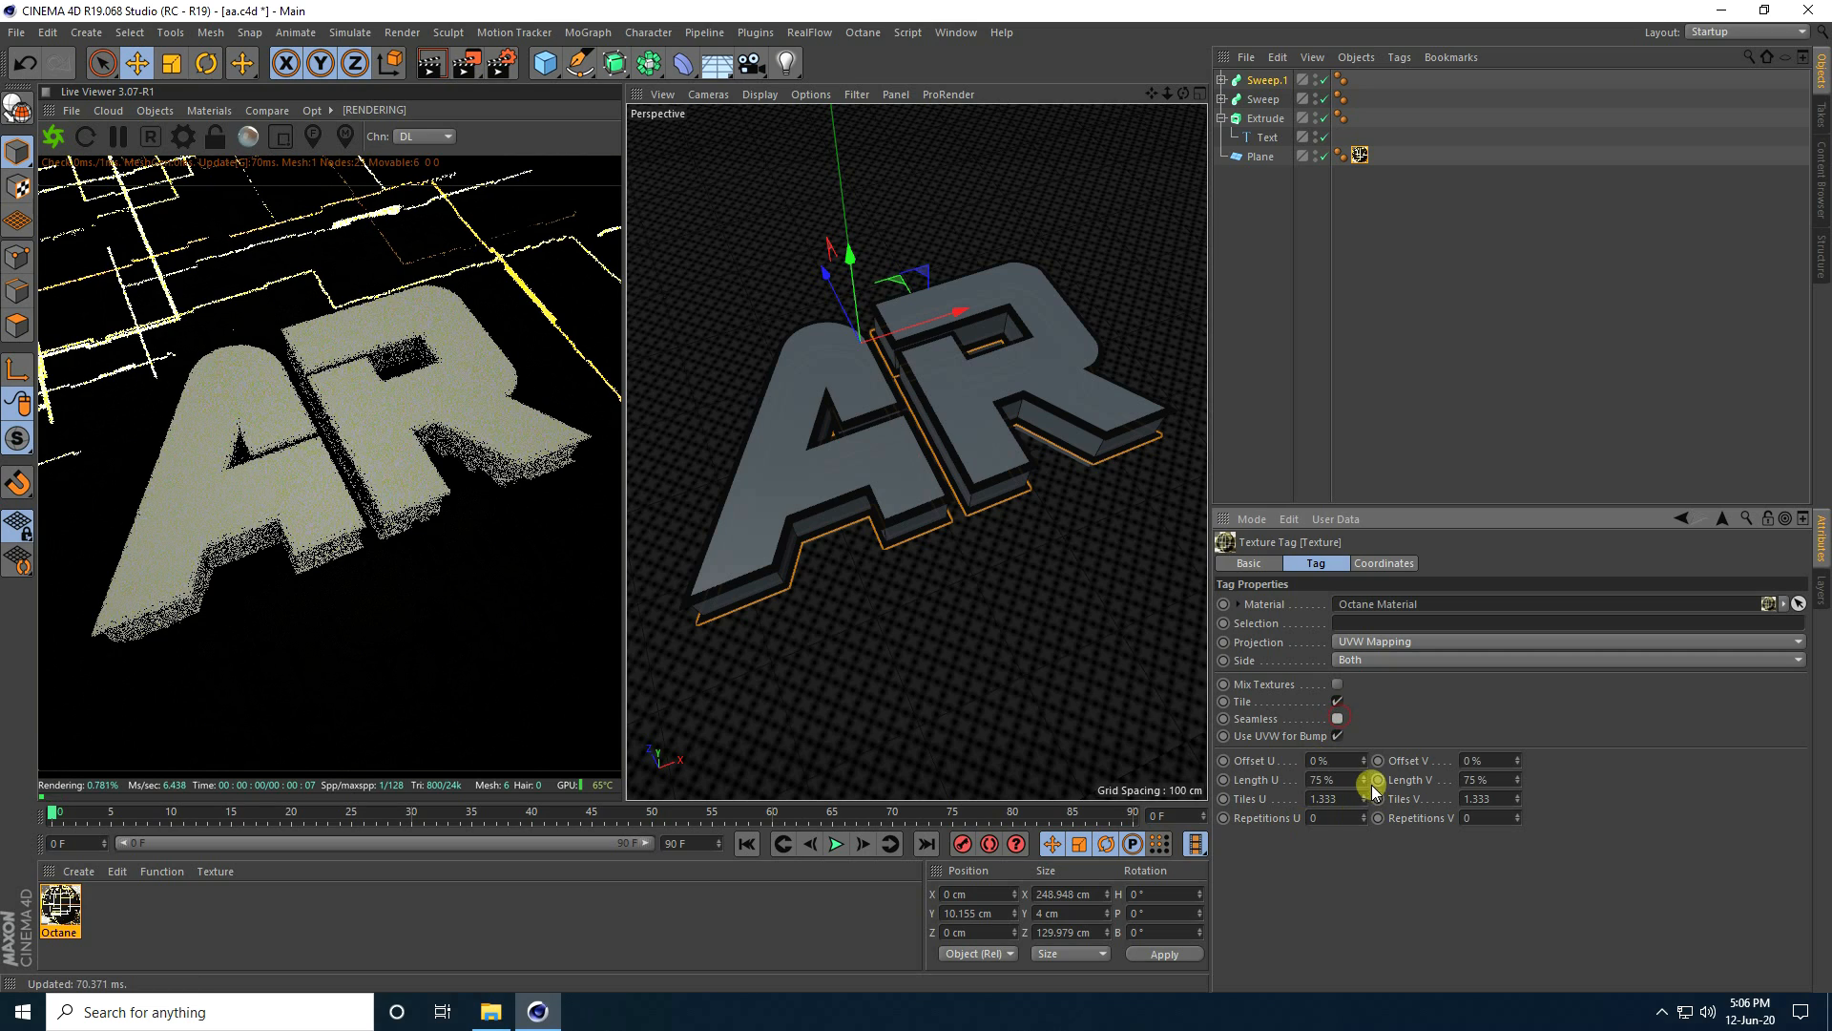
# - Set the Plane's texture tag Length U and Length V to 70%
pyautogui.doubleClick(1317, 779)
pyautogui.write('70')
pyautogui.press('Tab')
pyautogui.write('70')
pyautogui.press('Return')
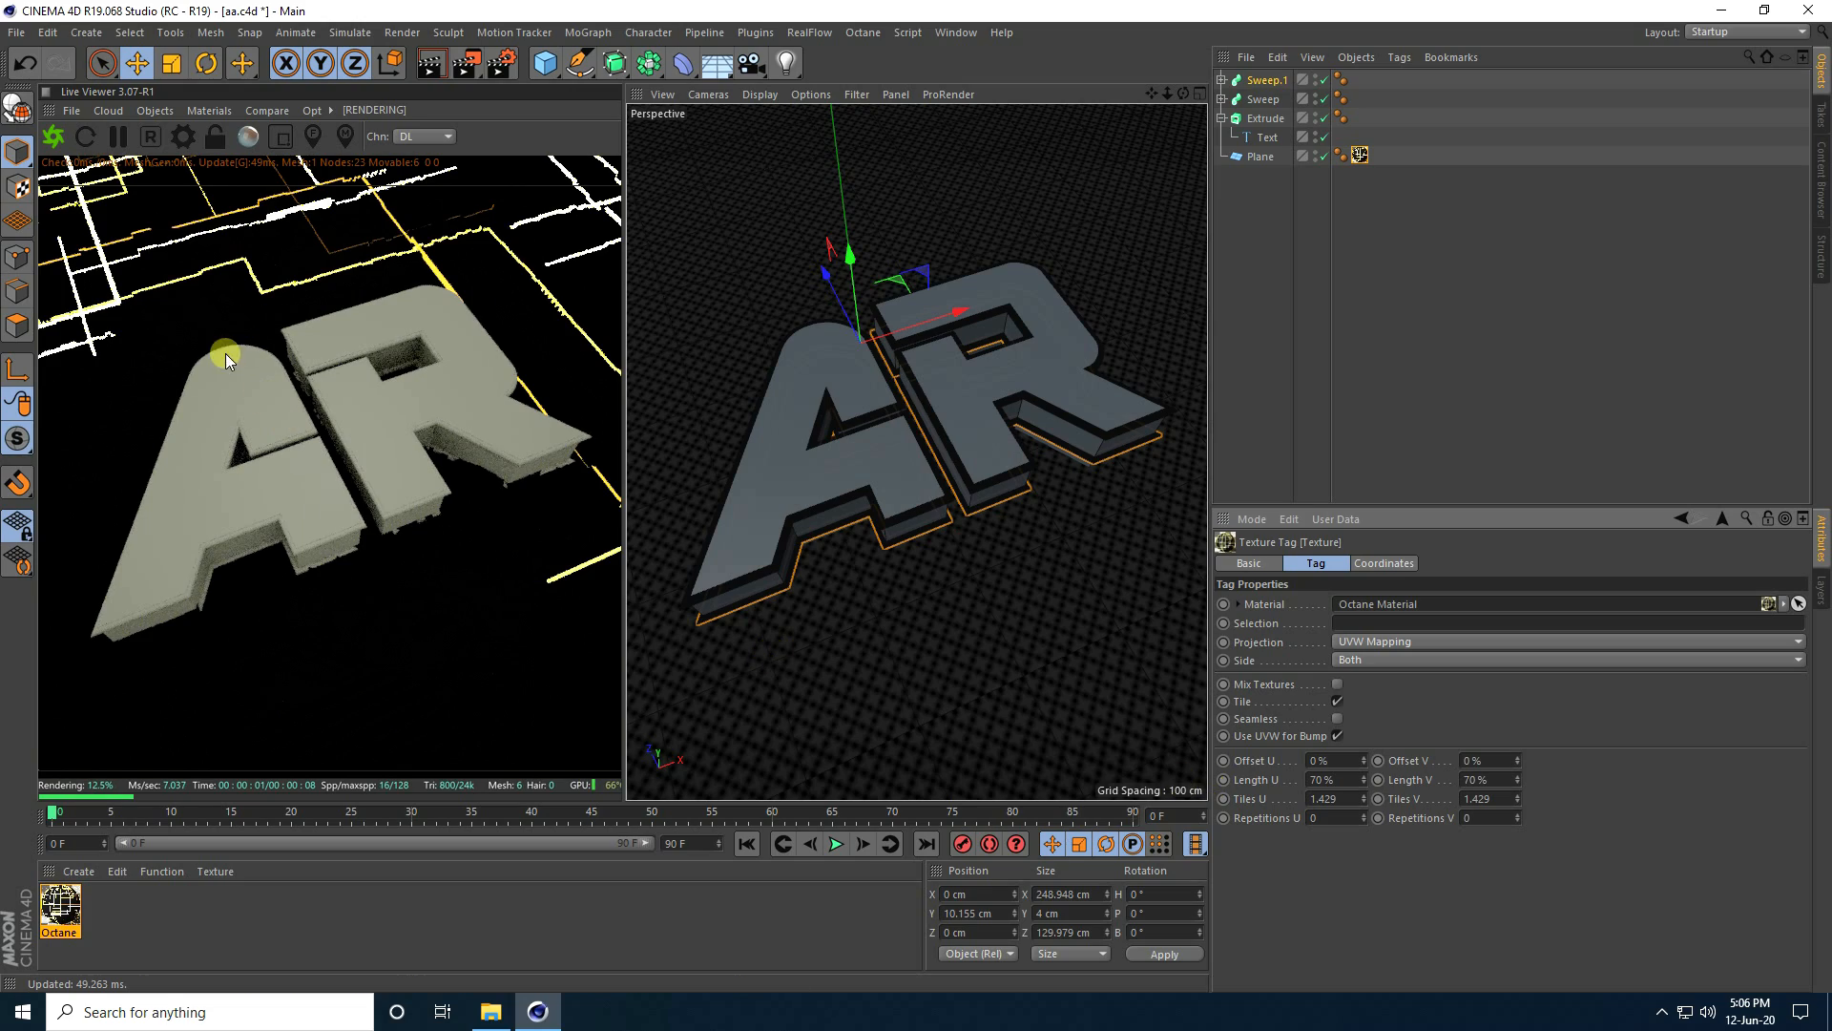
# - Move the Plane along its Z axis to about -172 cm
pyautogui.click(1231, 157)
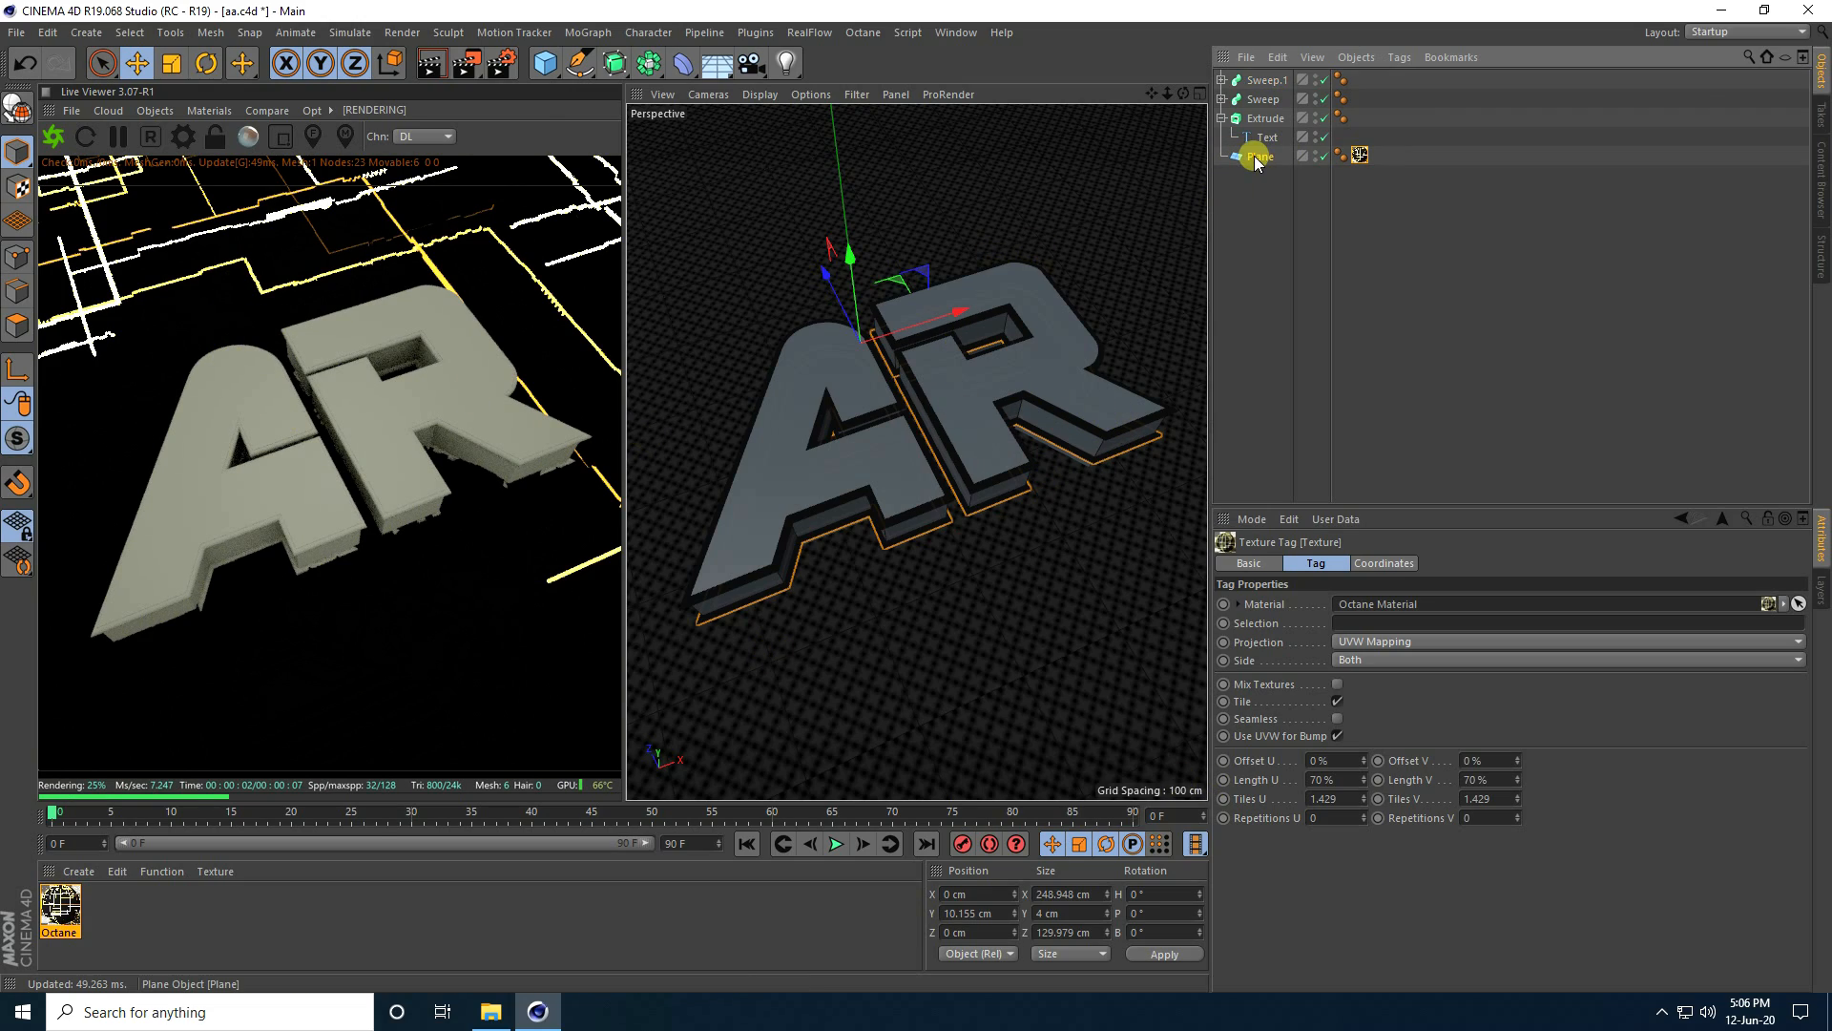
pyautogui.moveTo(819, 277); pyautogui.dragTo(945, 524)
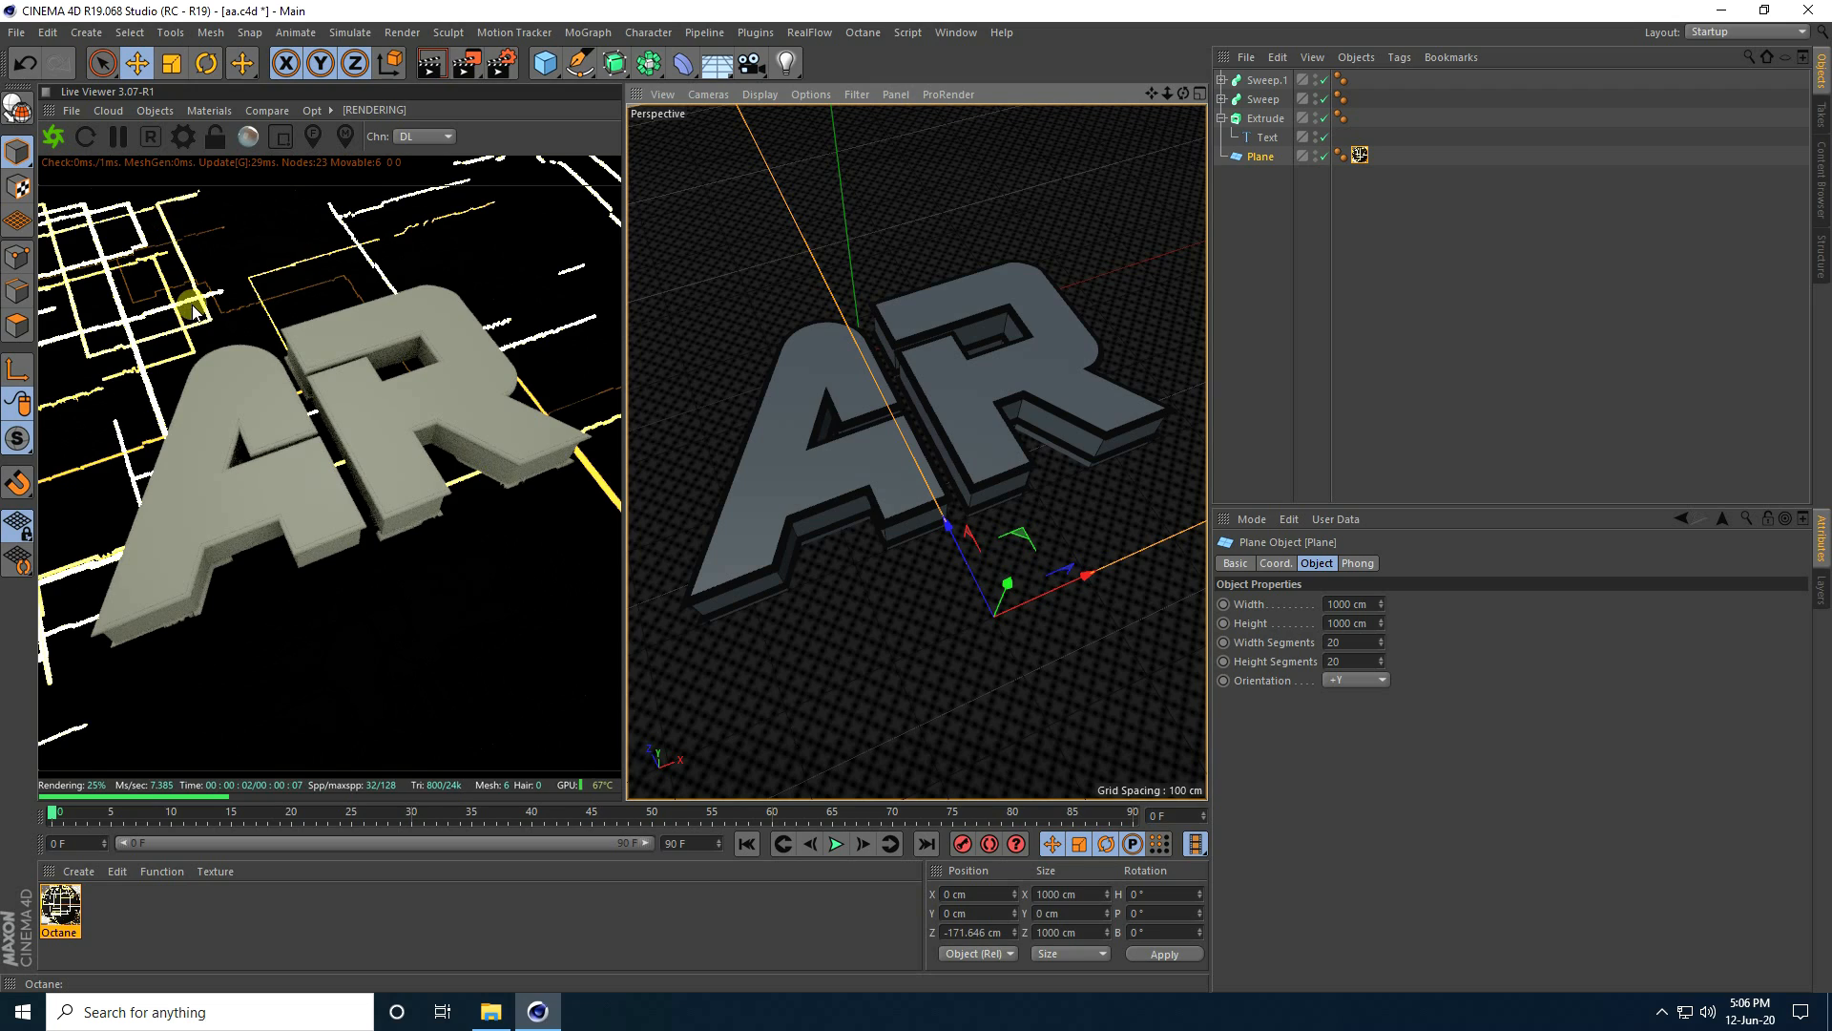
# - Add an Octane camera from the current view and look through it
pyautogui.click(151, 111)
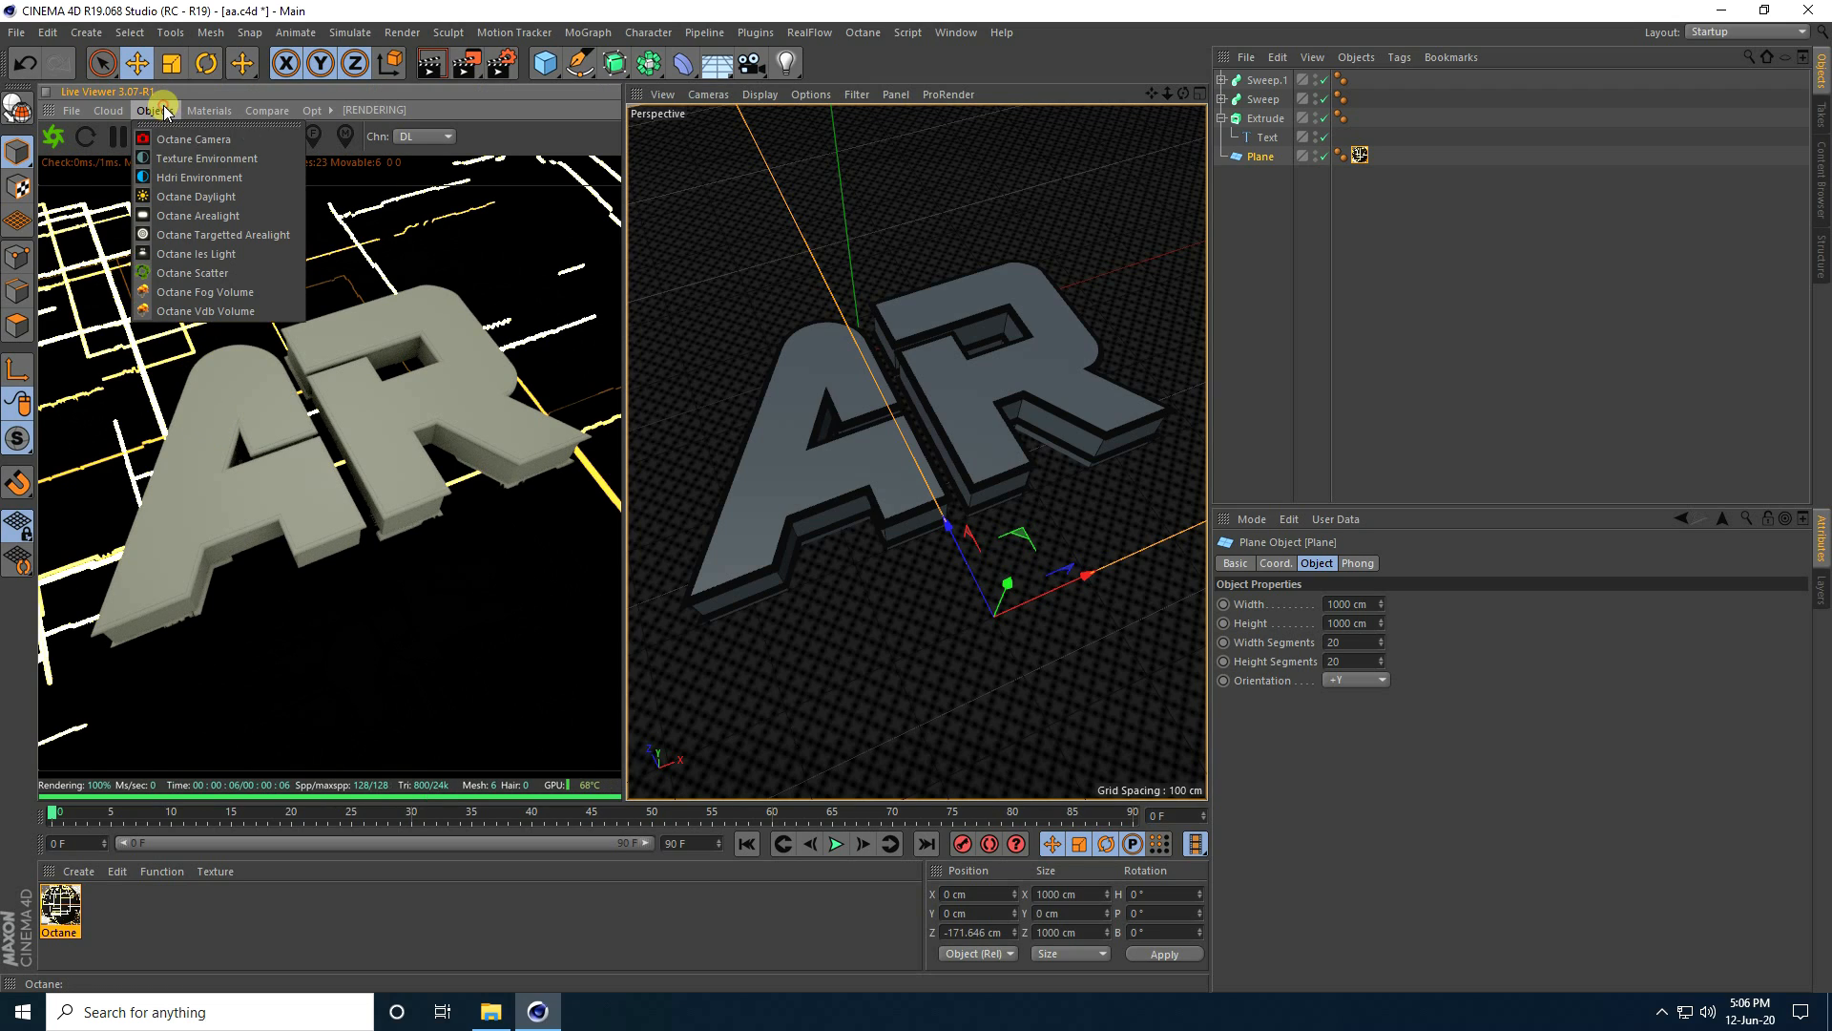
pyautogui.click(184, 139)
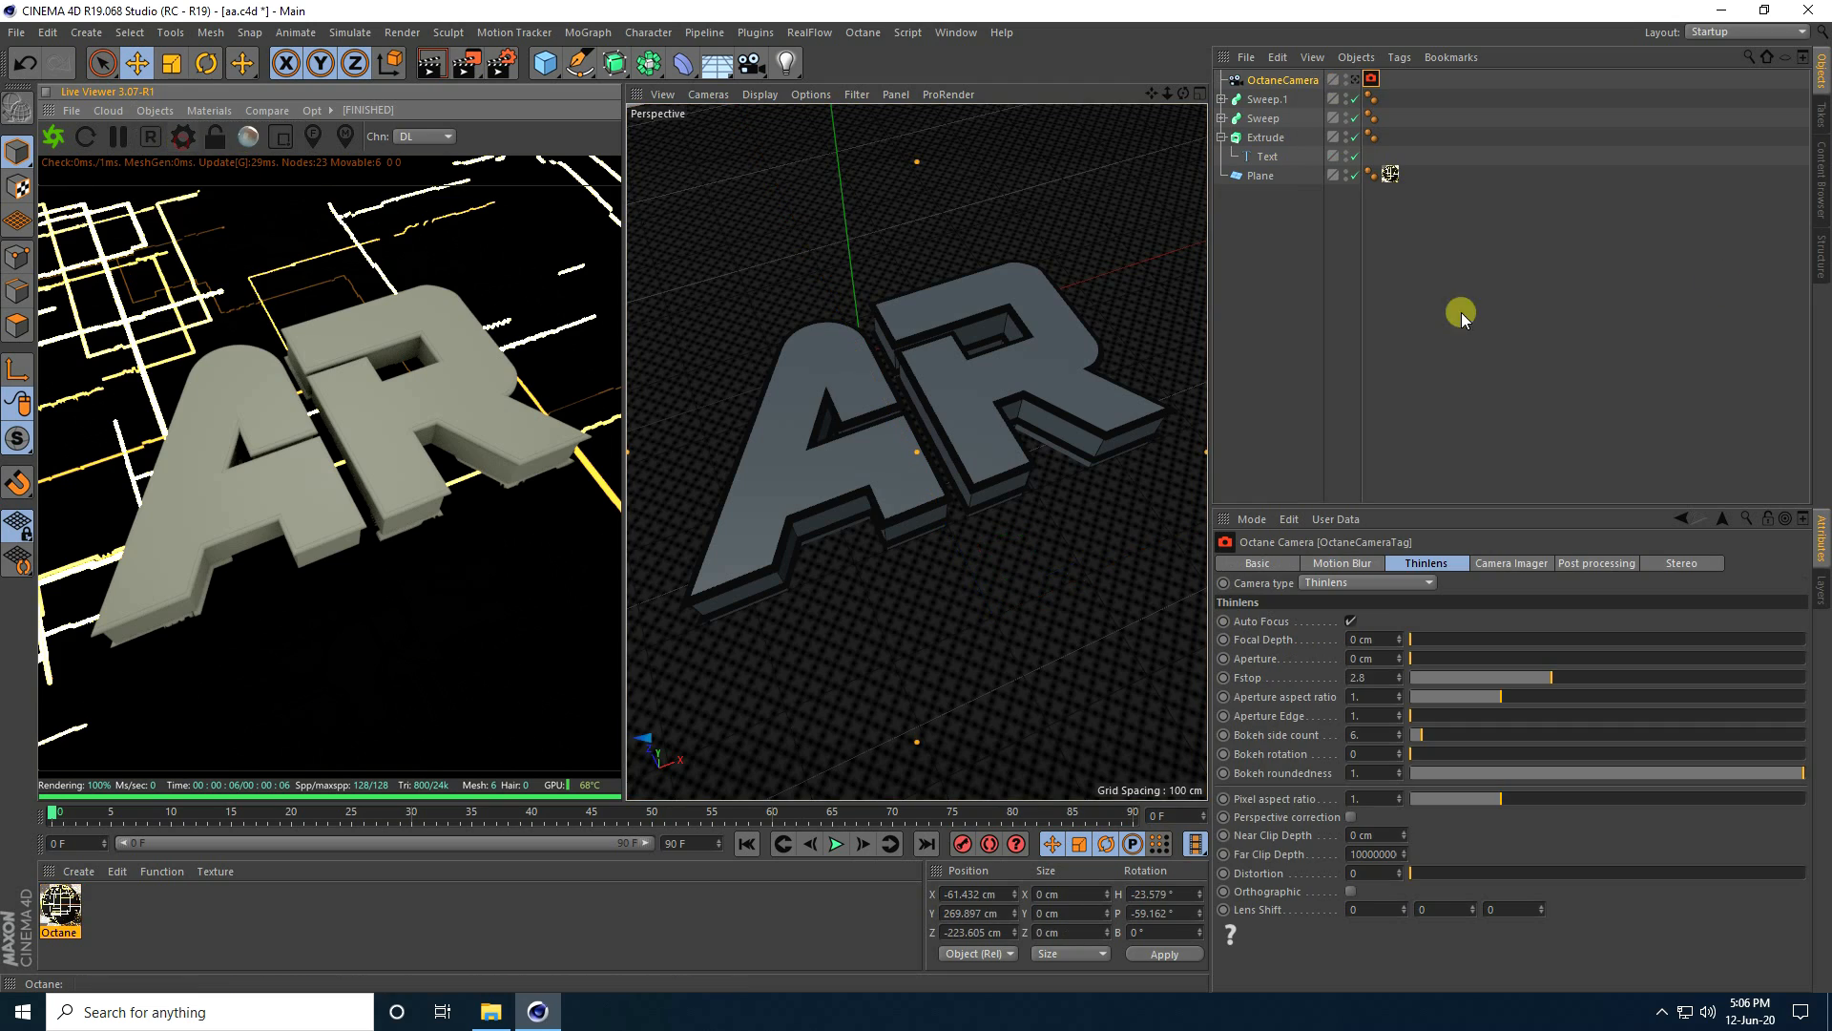
pyautogui.click(1354, 79)
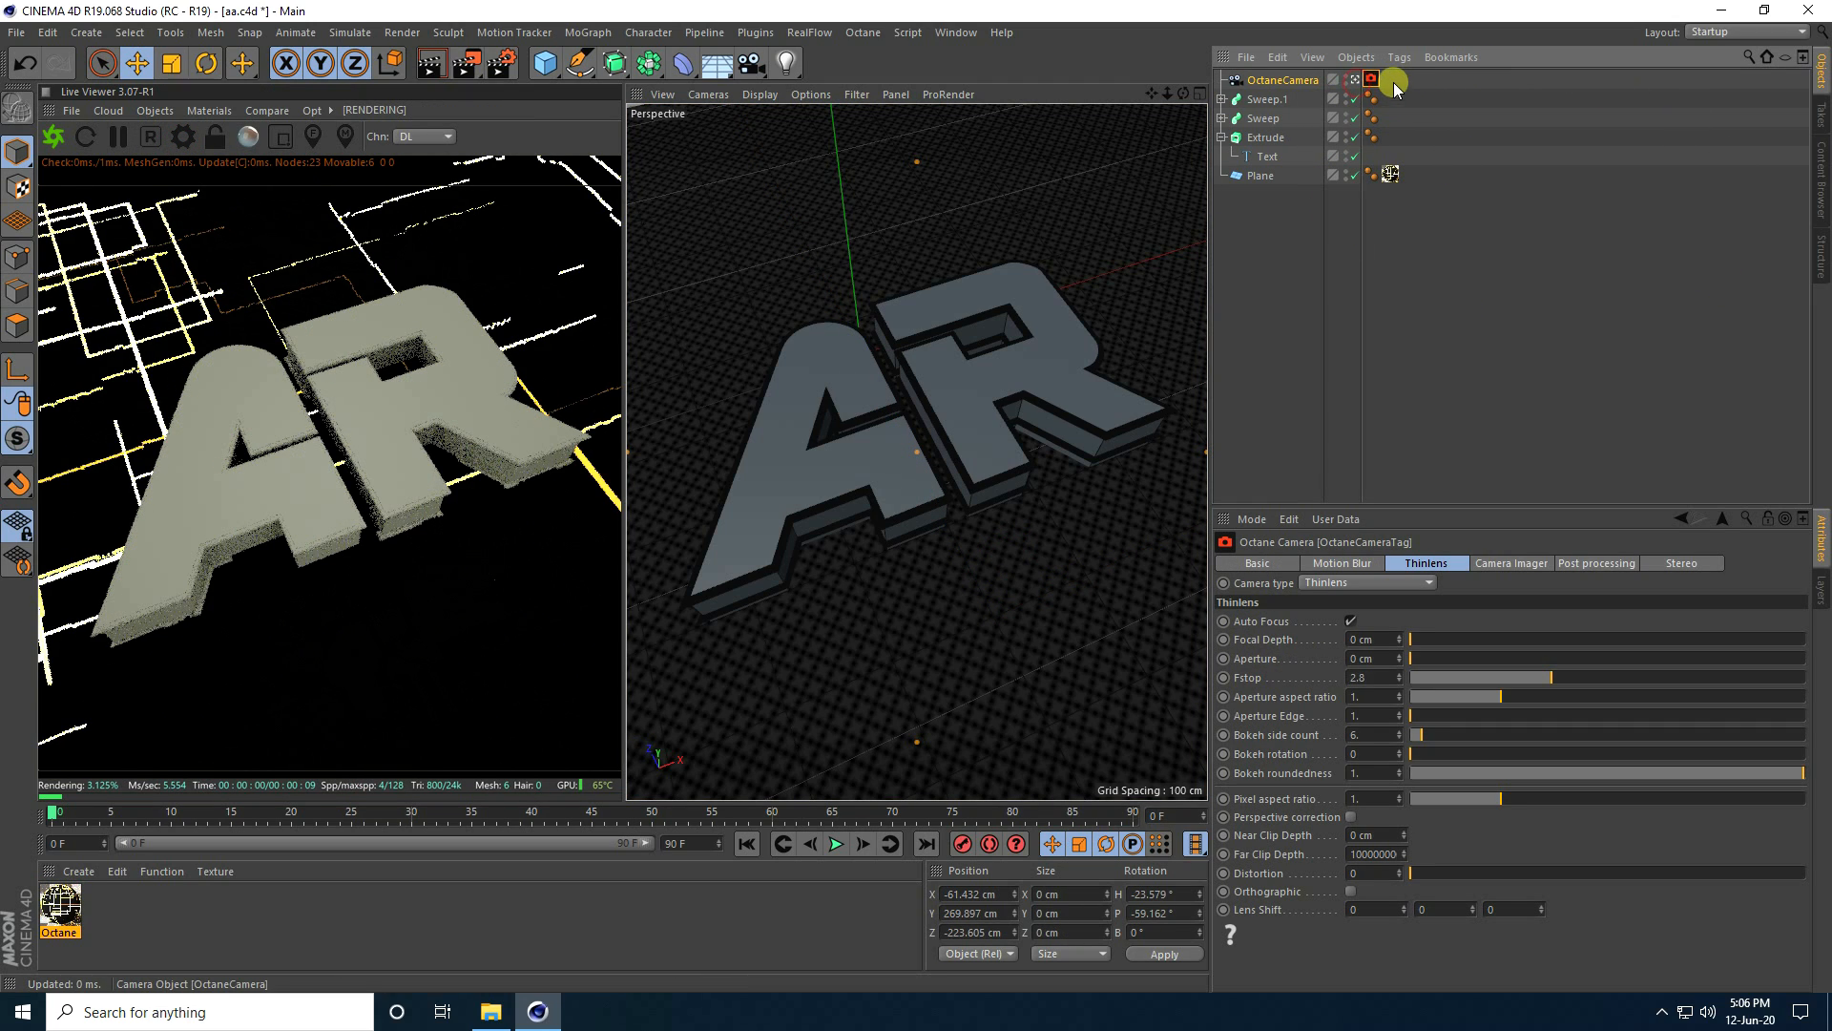
# - Enable post processing on the Octane camera and set its bloom power to 10
pyautogui.click(1589, 564)
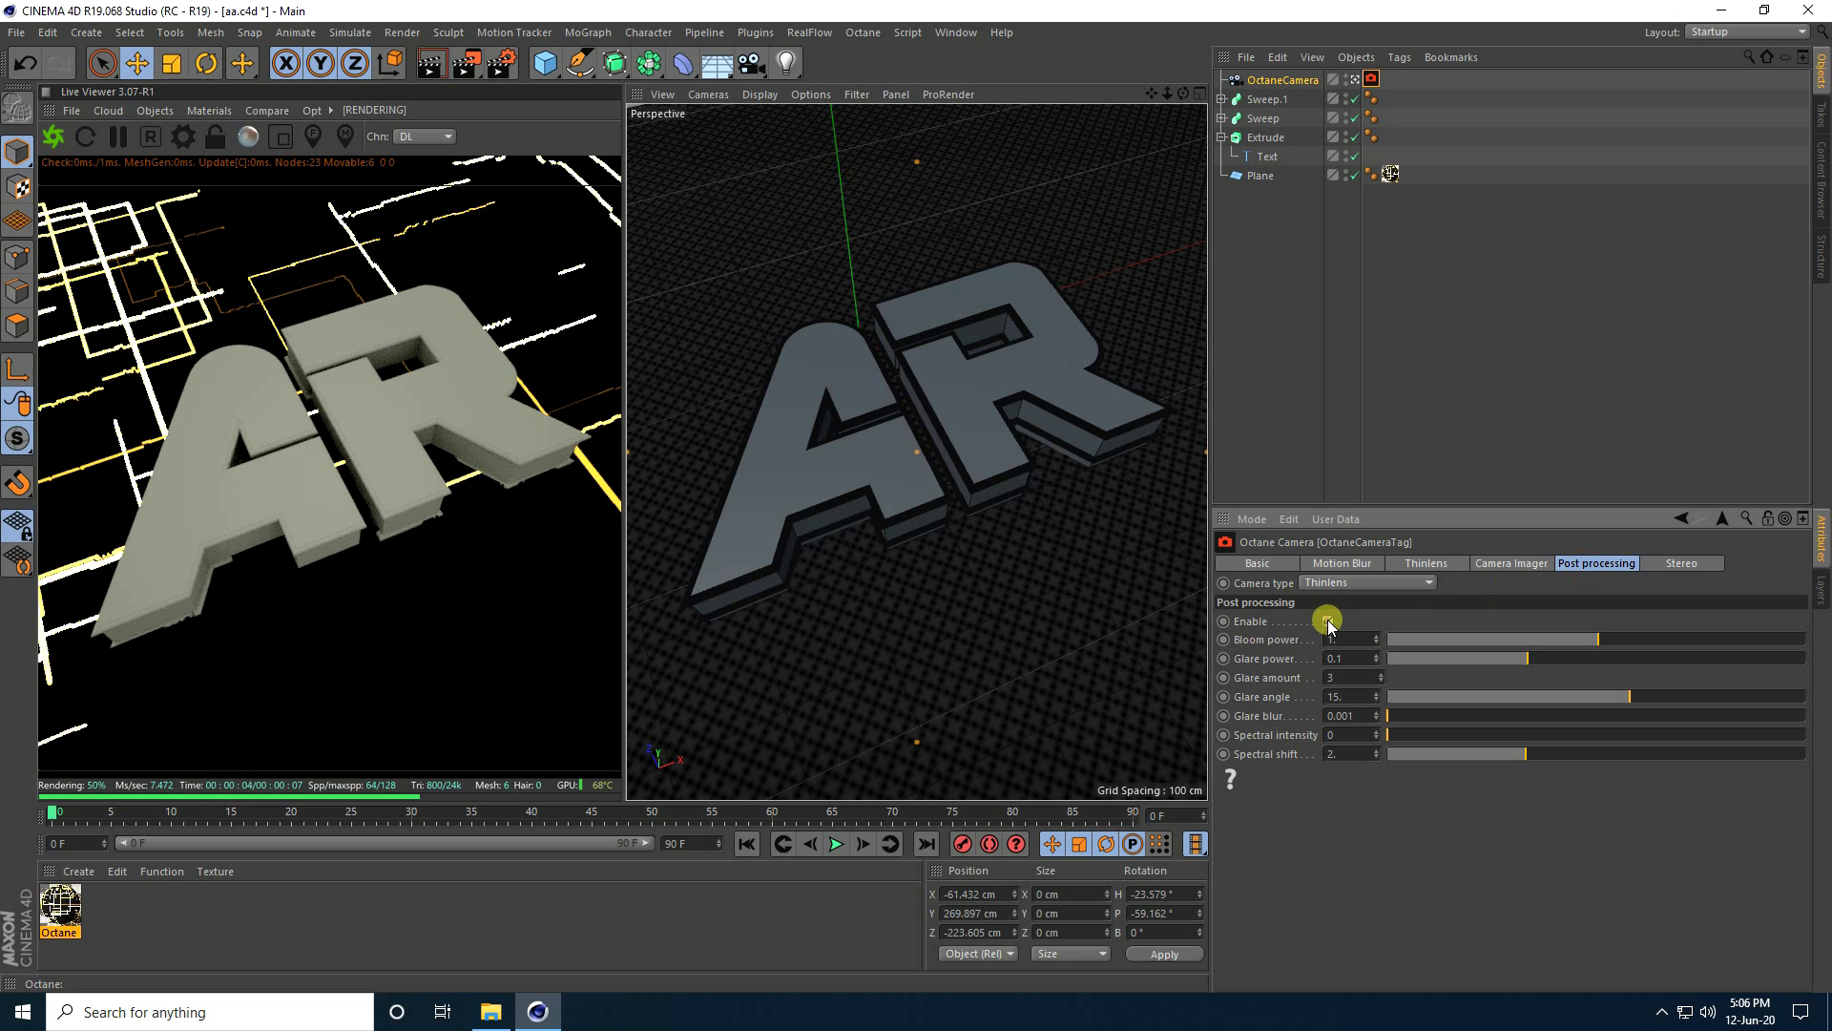
pyautogui.moveTo(1362, 639); pyautogui.dragTo(1244, 658)
pyautogui.write('10')
pyautogui.press('Return')
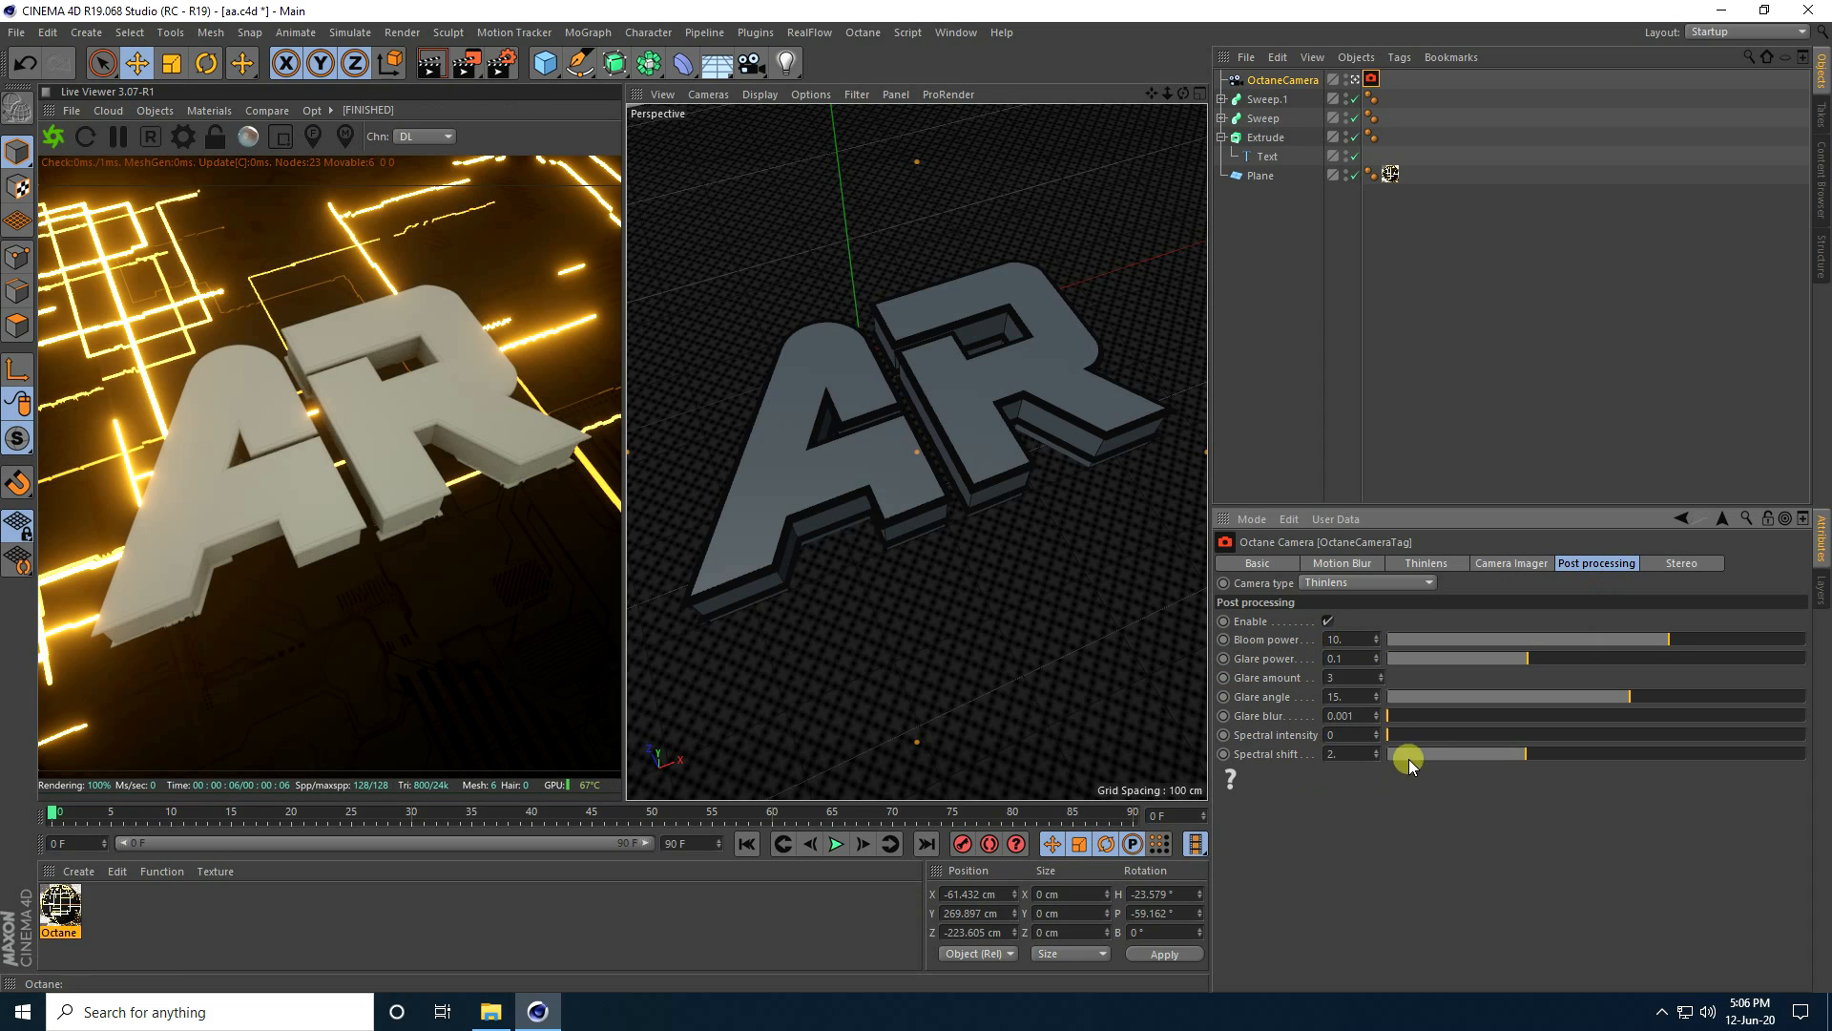
# - Enable the camera imager on the Octane camera, with exposure 0.9 and gamma 0.9
pyautogui.click(1489, 564)
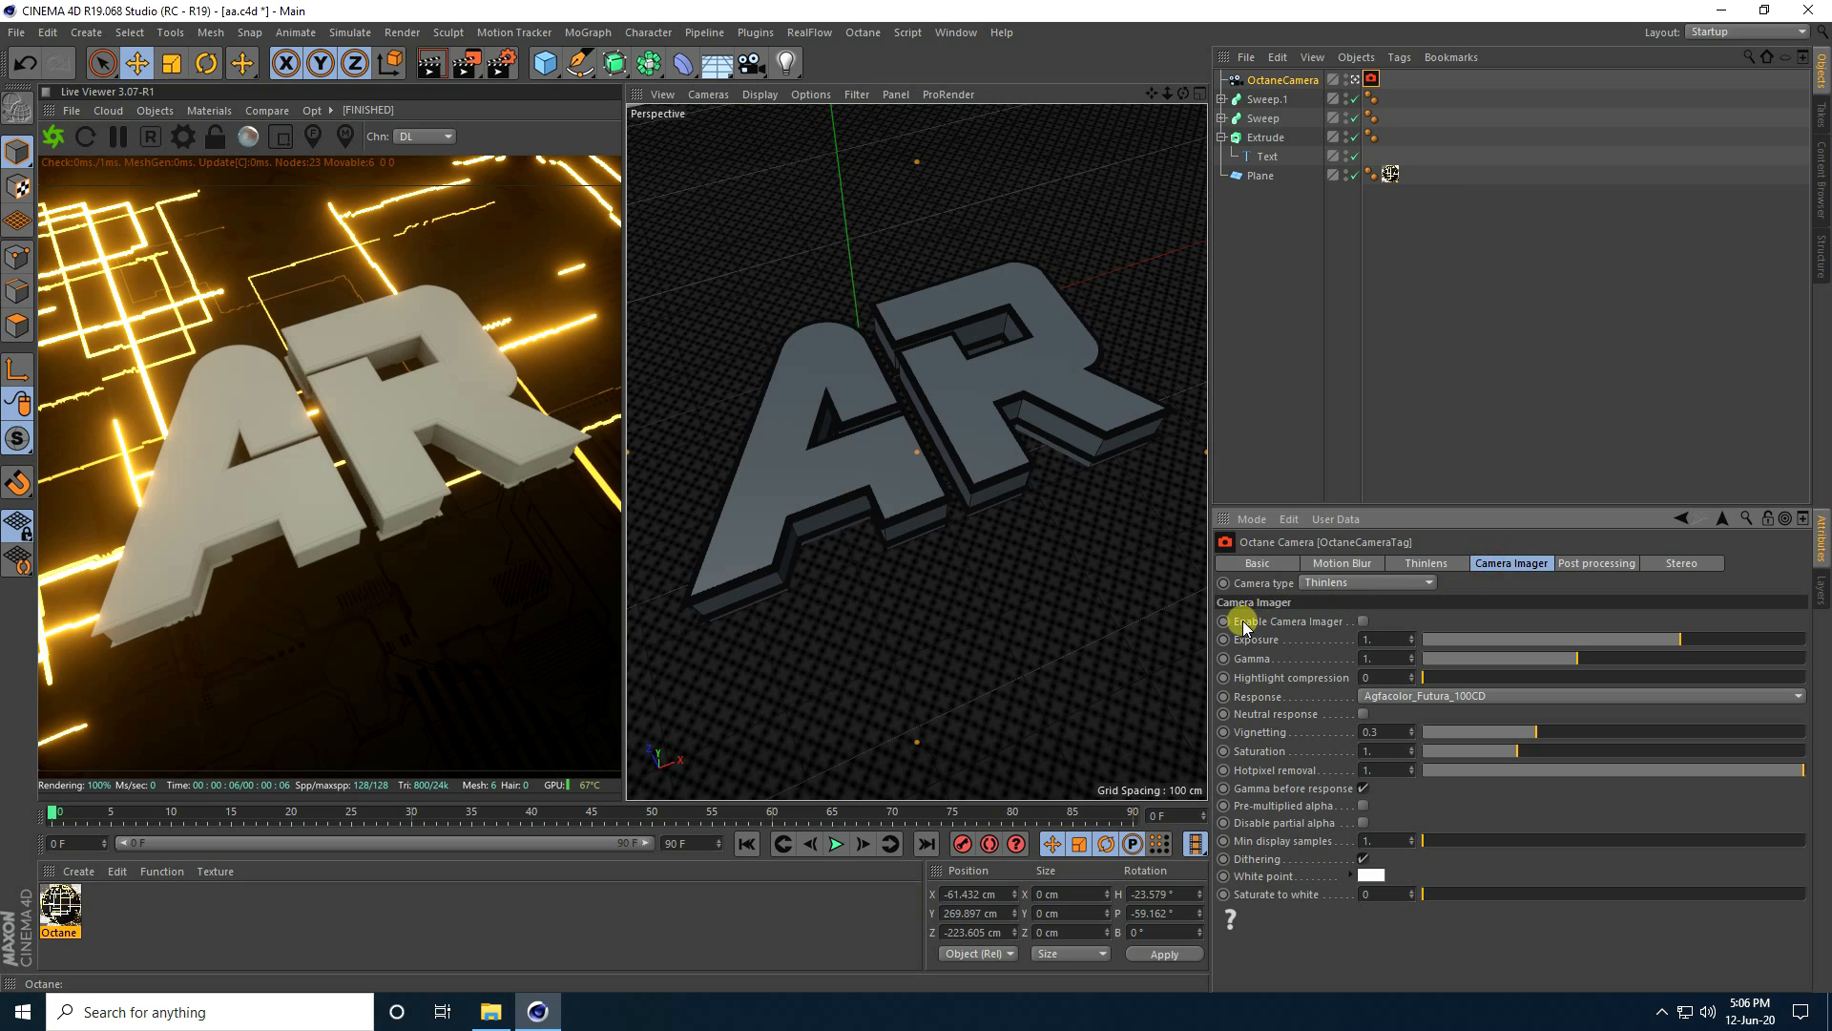
pyautogui.click(1362, 622)
pyautogui.click(1381, 639)
pyautogui.press('Tab')
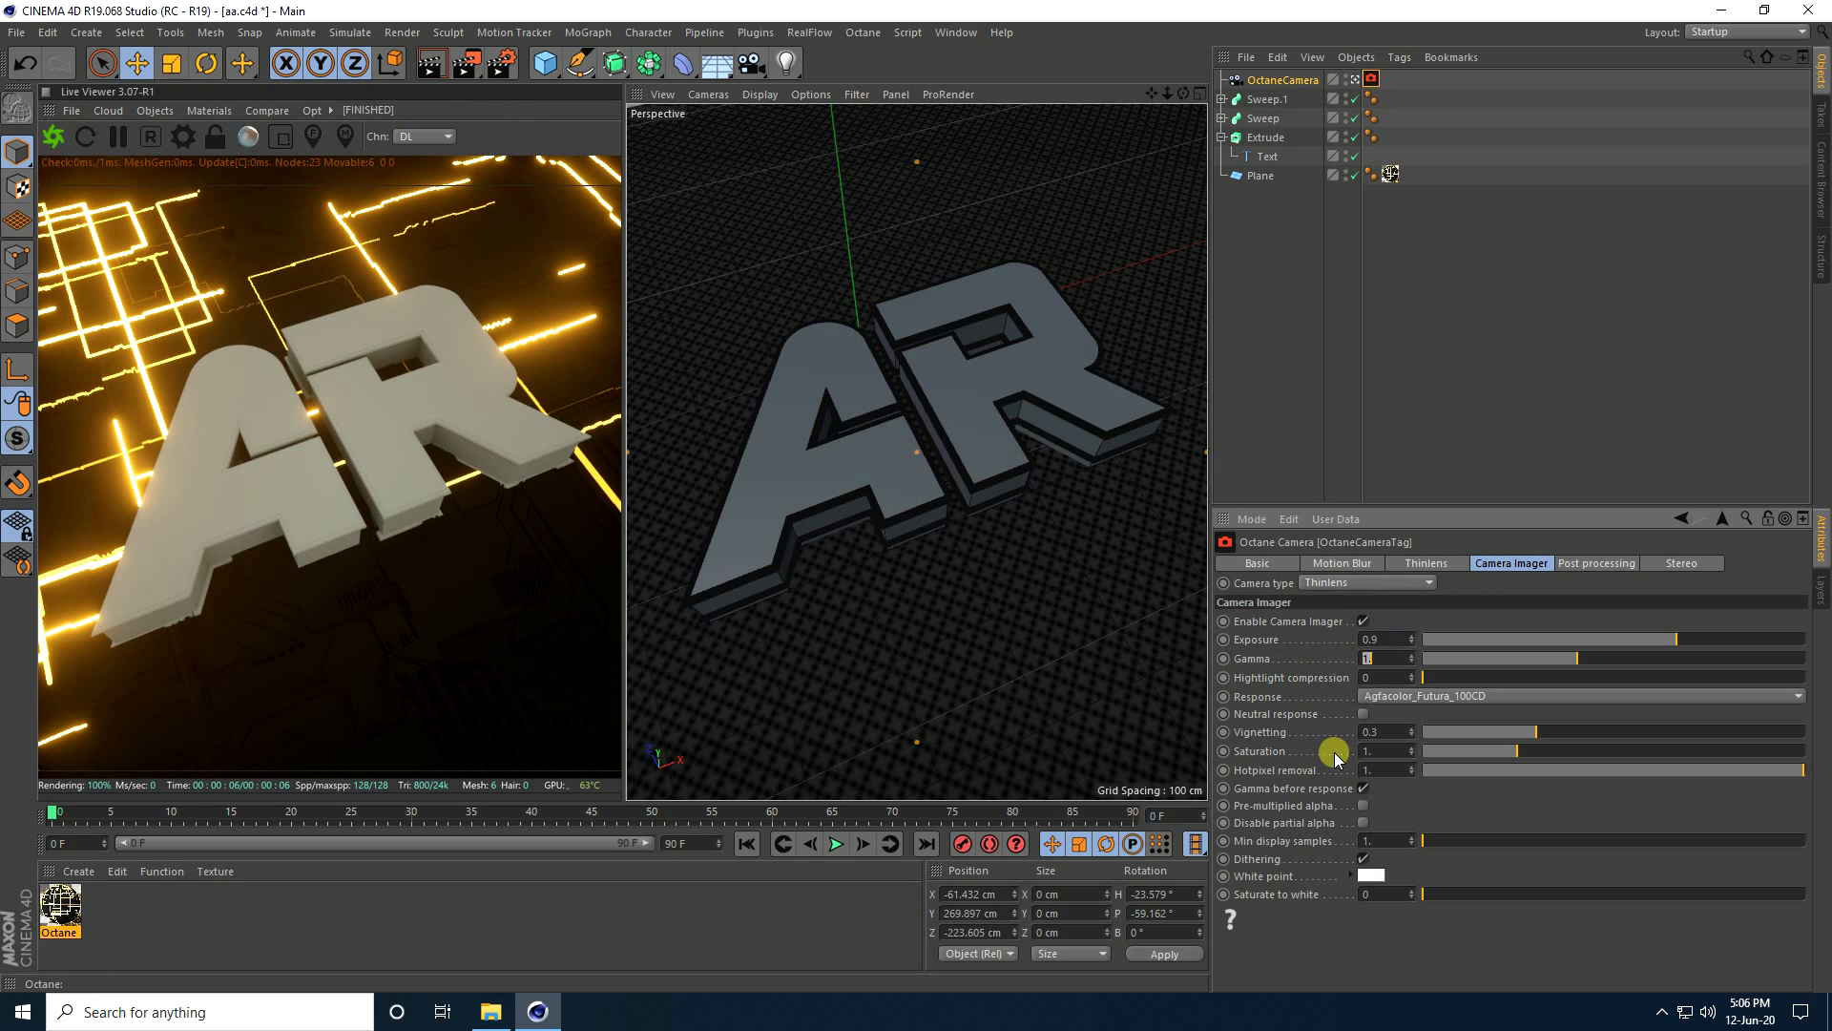
pyautogui.press('Return')
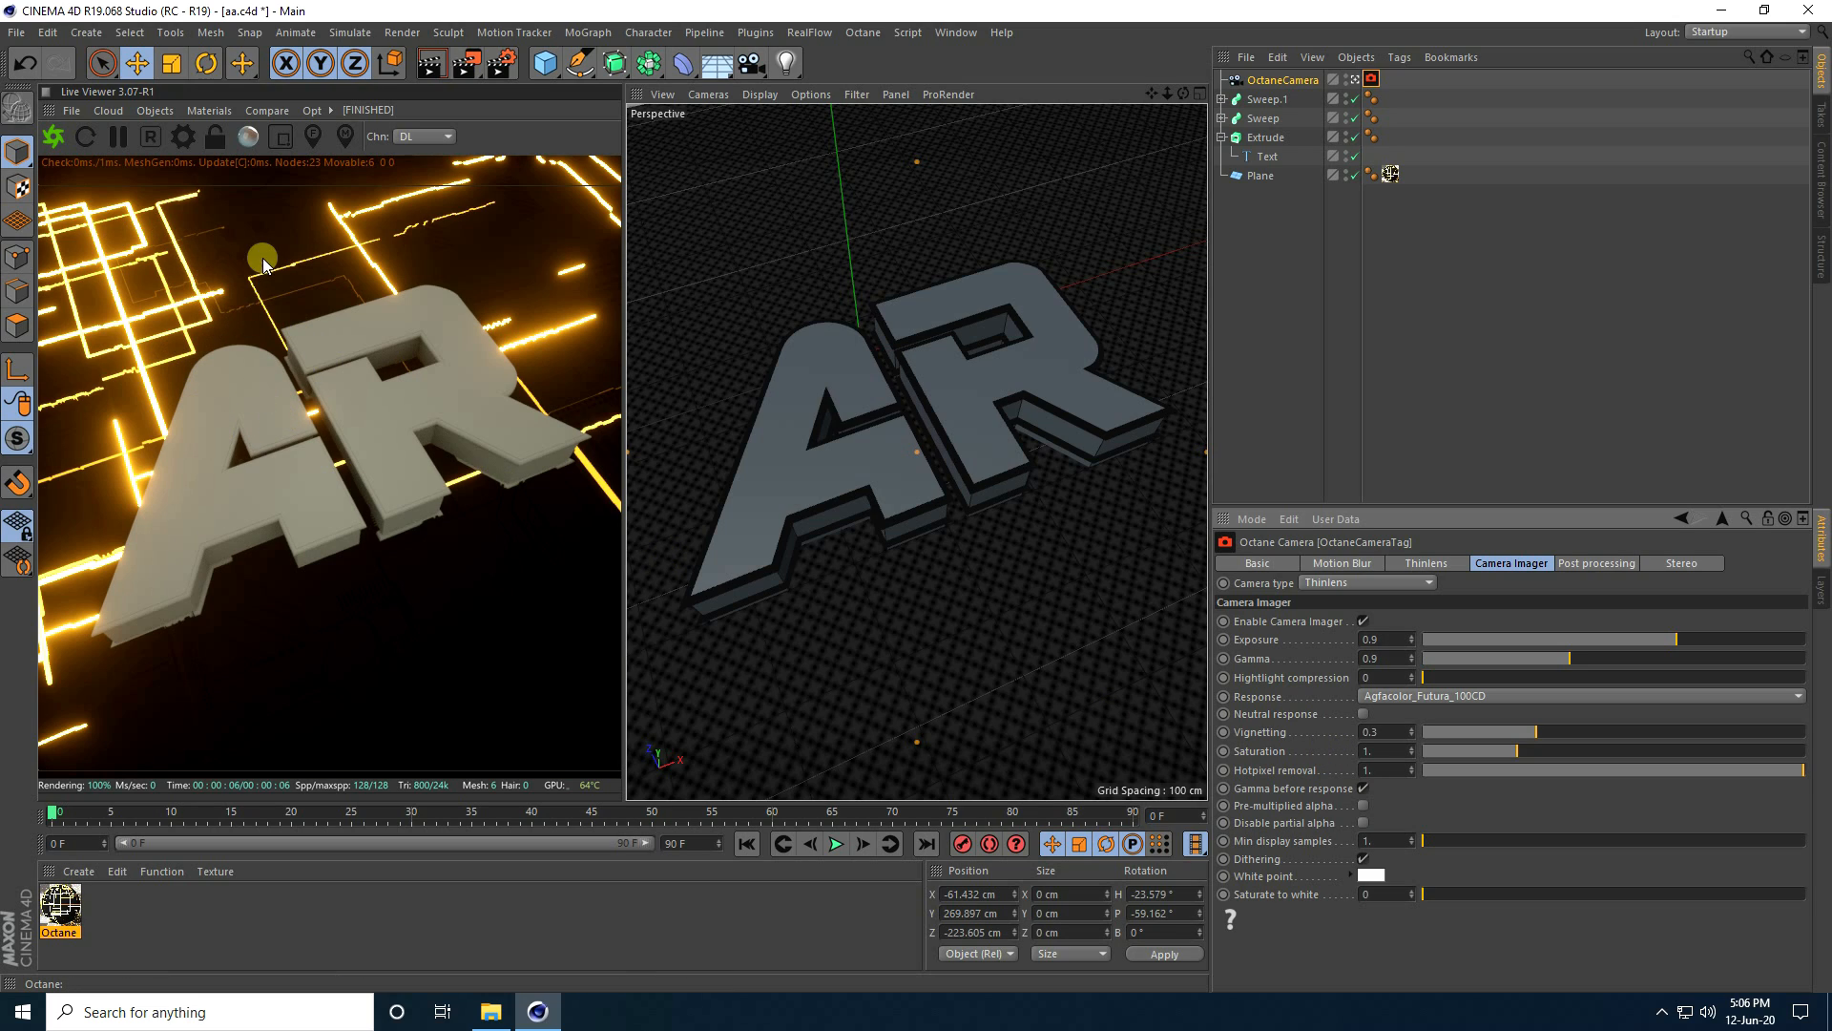
# - Add an Octane HDRI environment with power 0.0001 and switch off the sky object's visibility
pyautogui.click(155, 110)
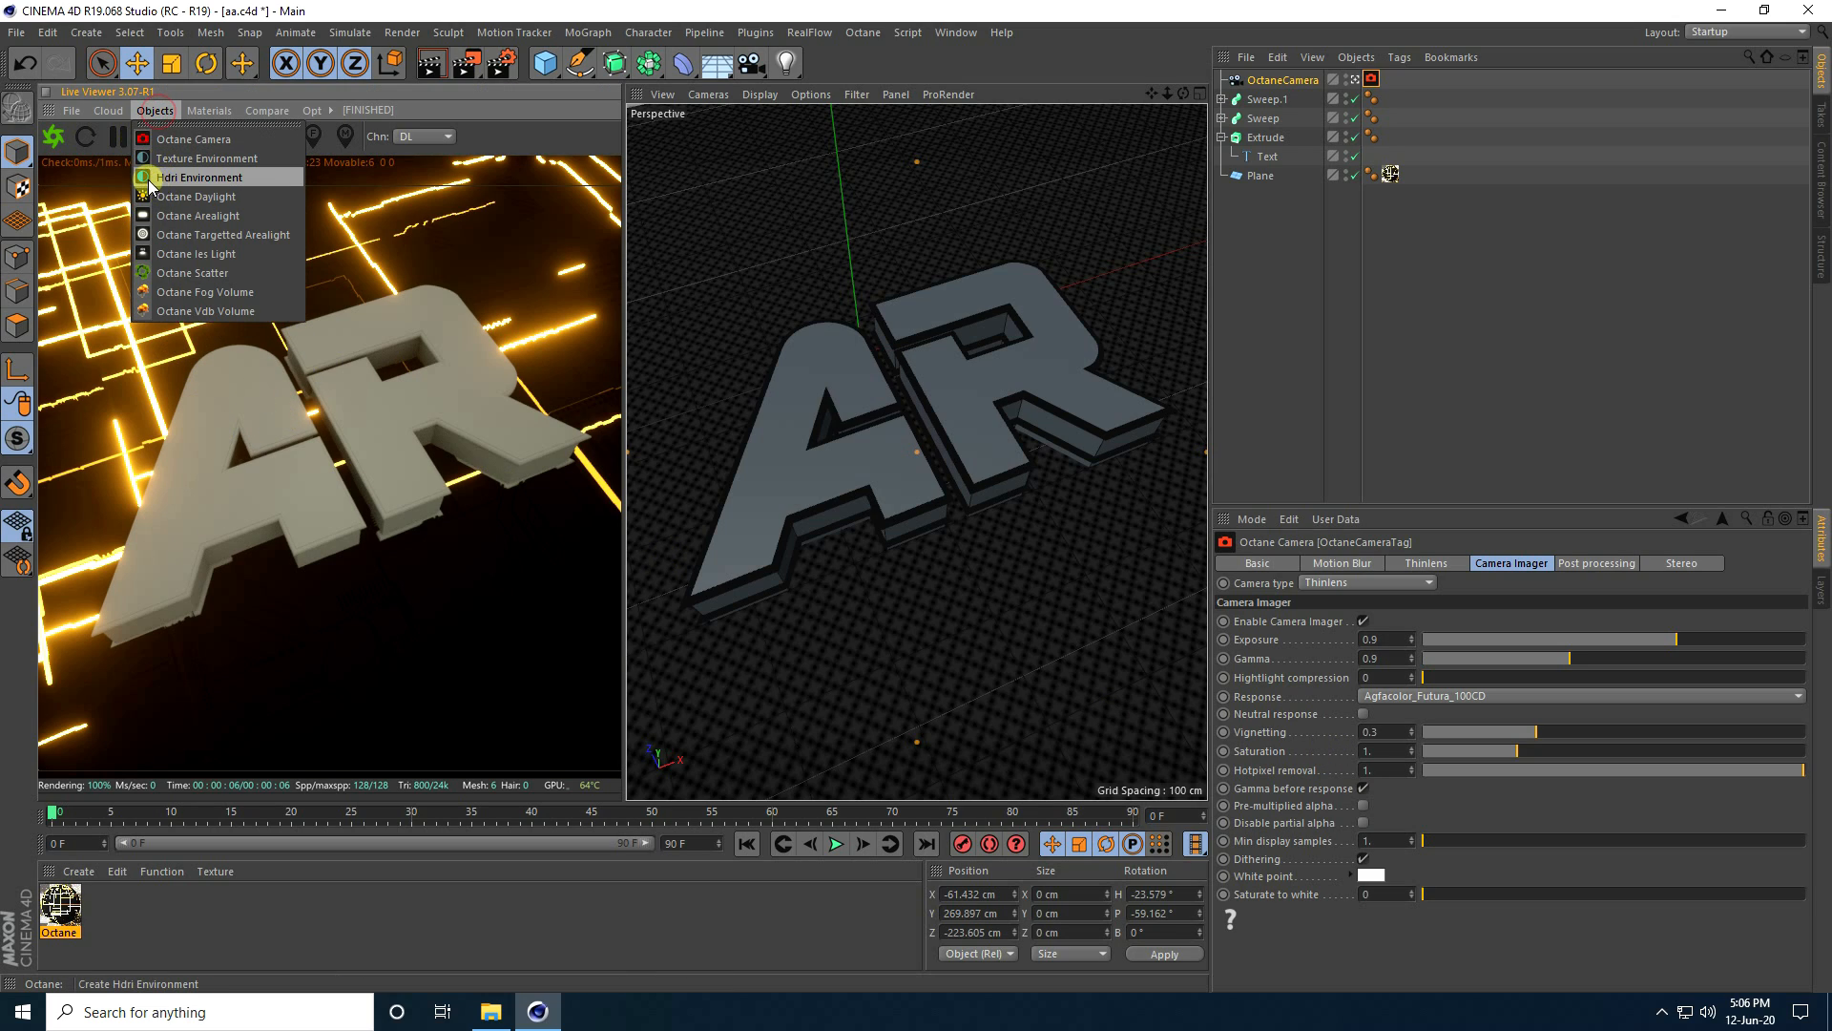
pyautogui.click(256, 181)
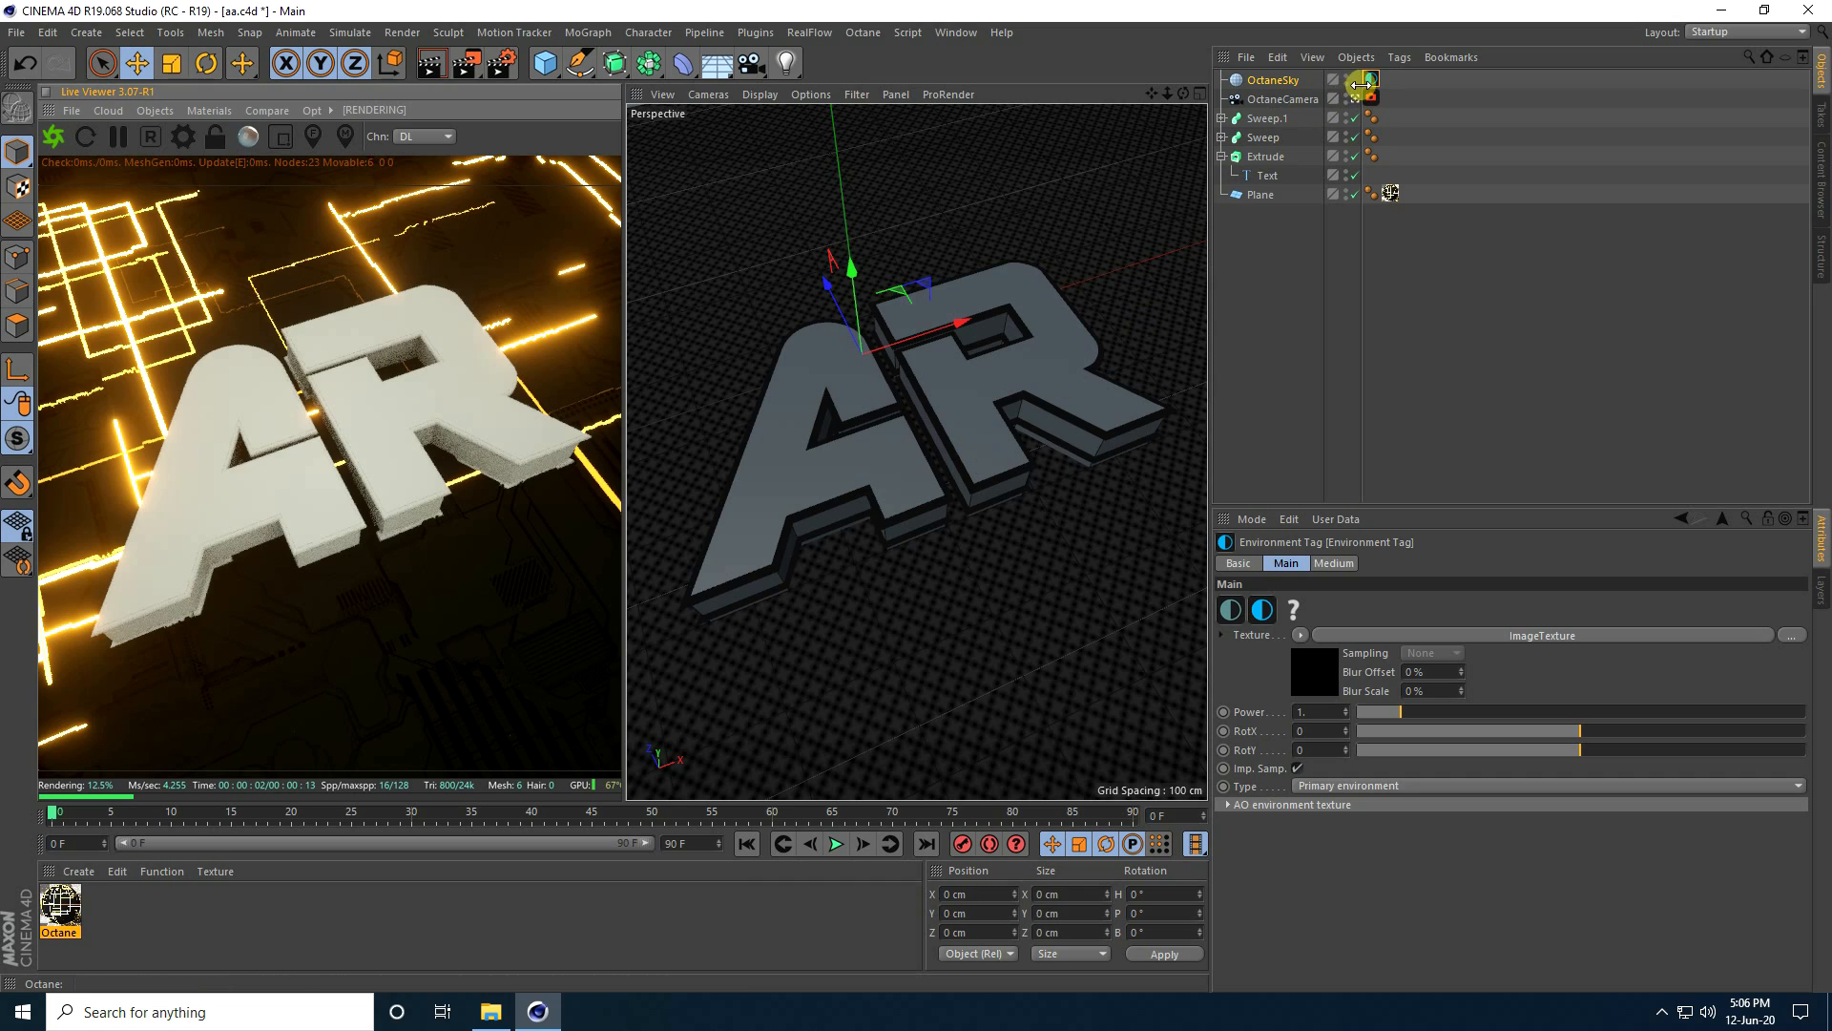
pyautogui.click(1329, 711)
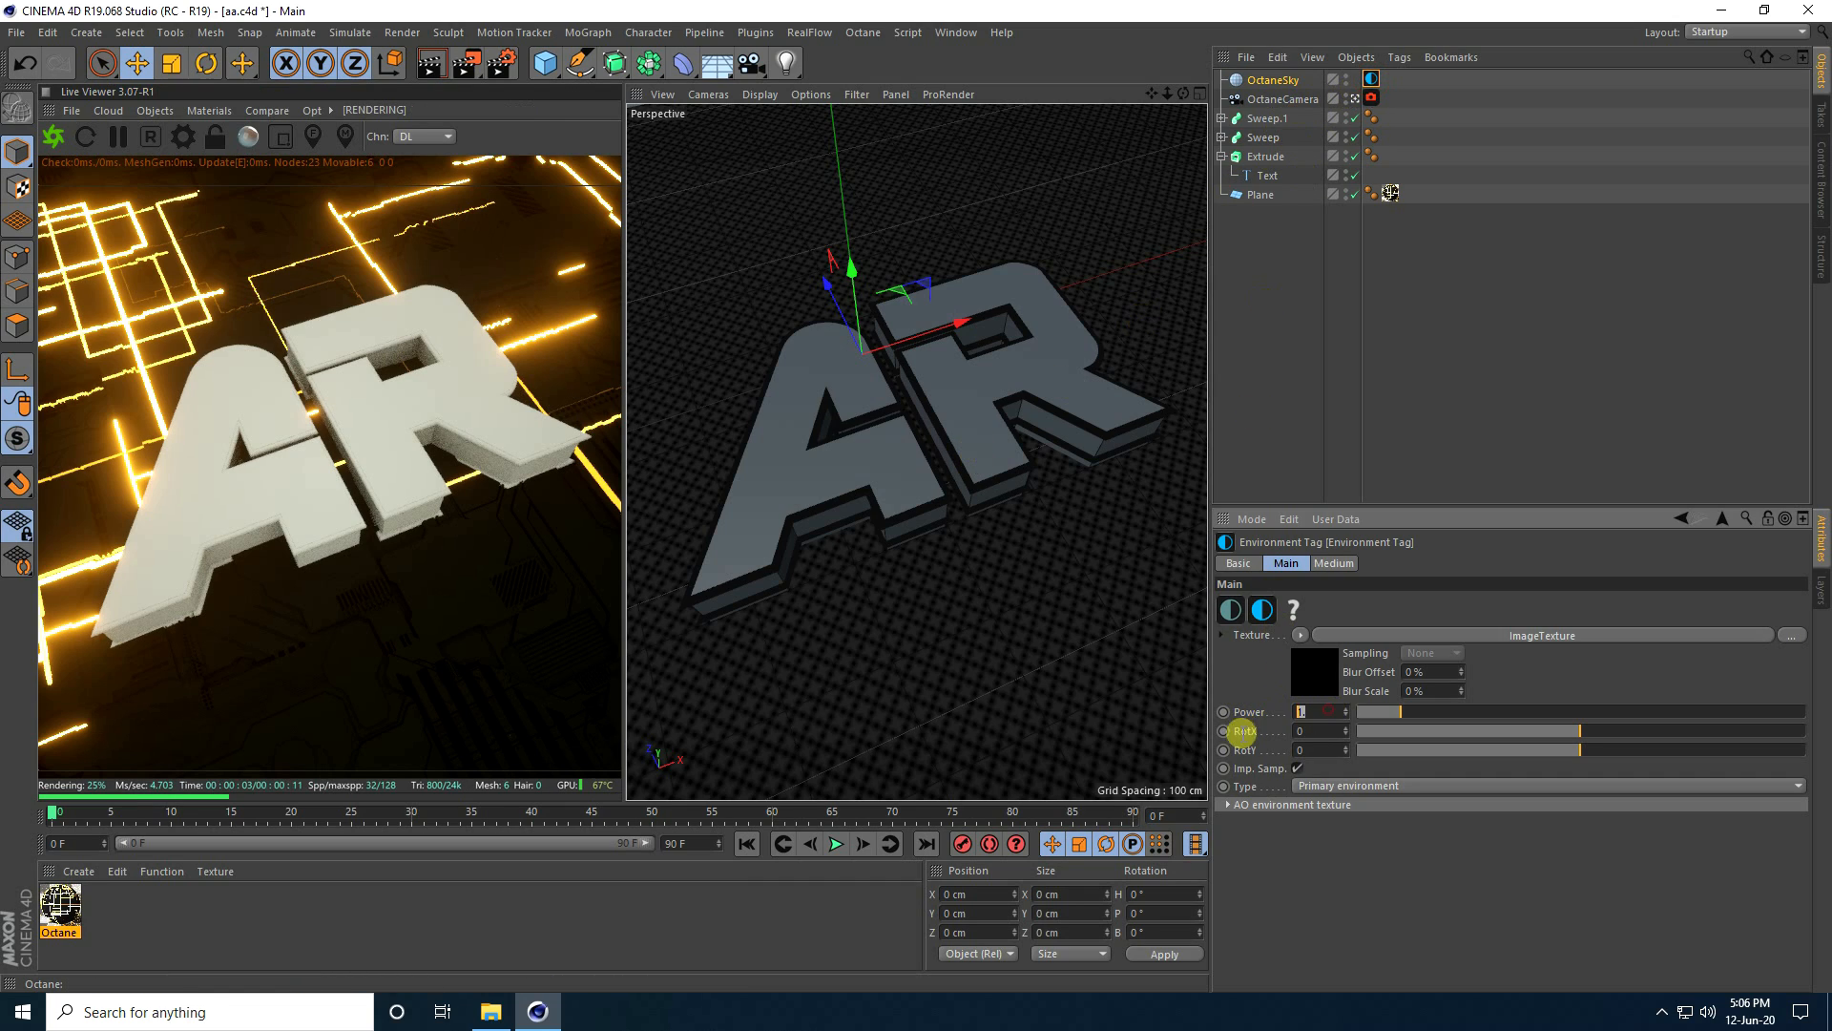
pyautogui.write('0')
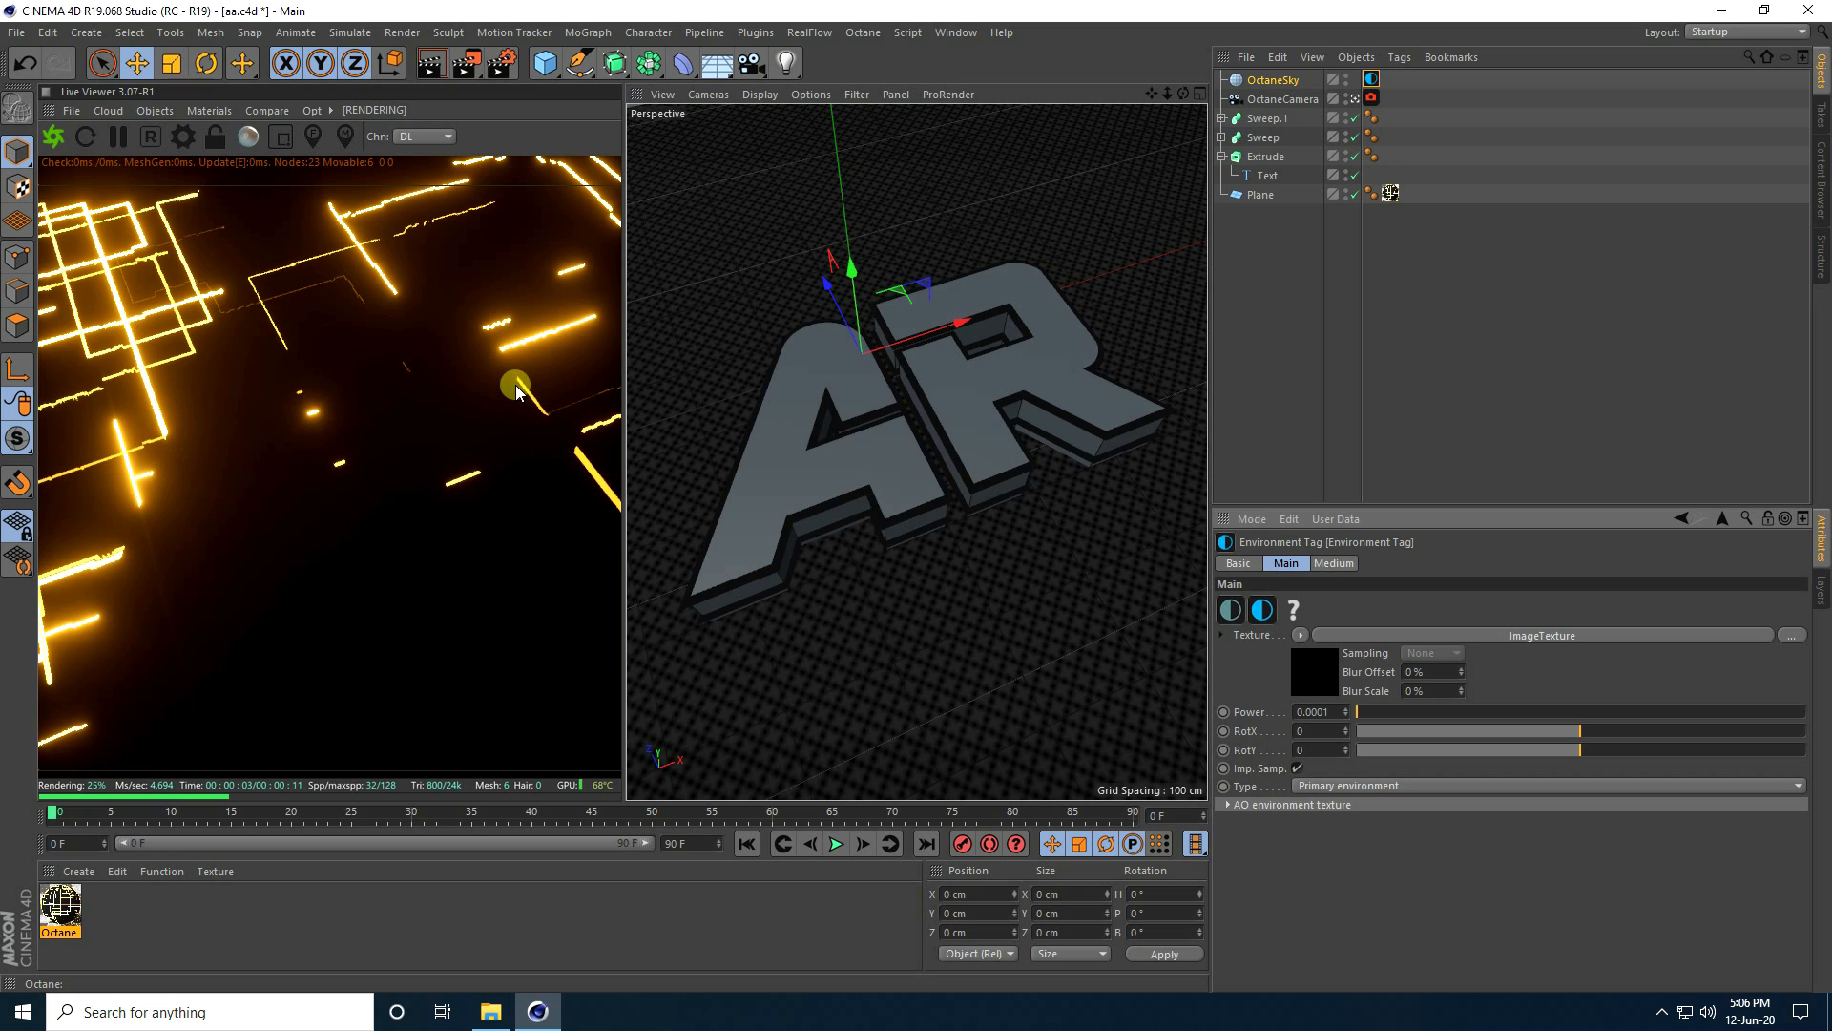
pyautogui.click(1346, 79)
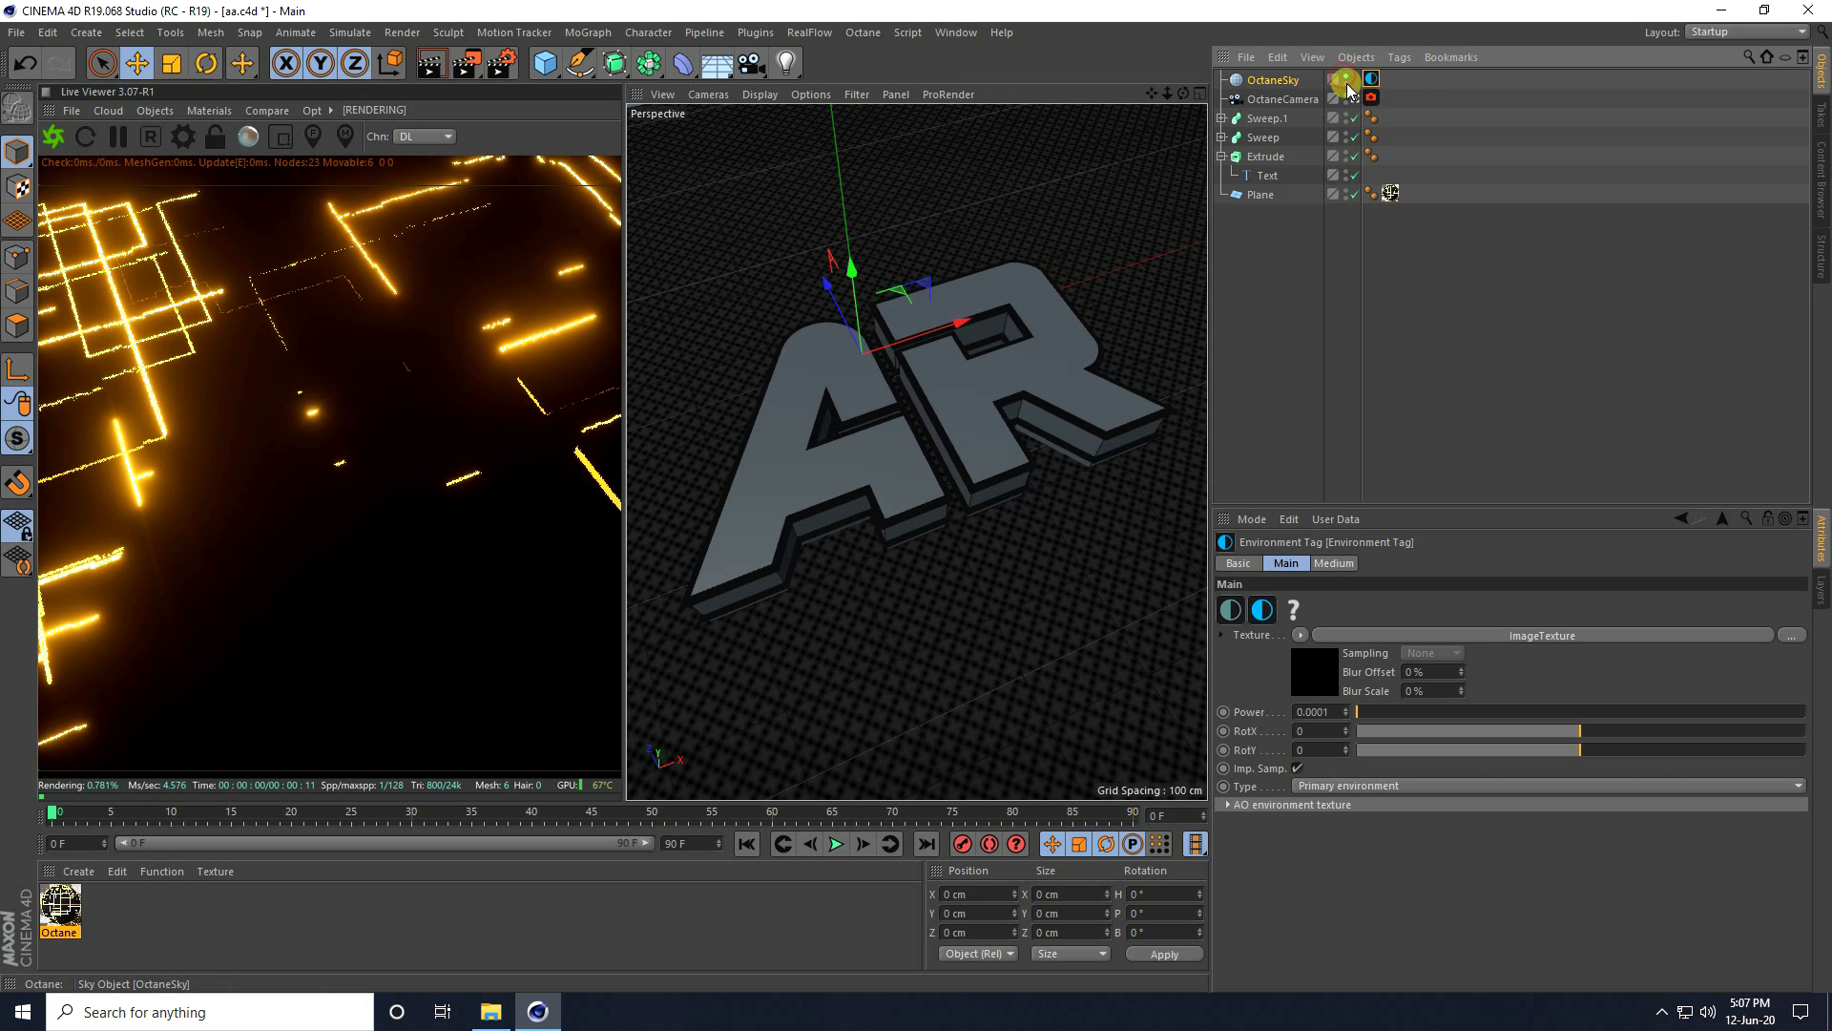
pyautogui.click(1346, 79)
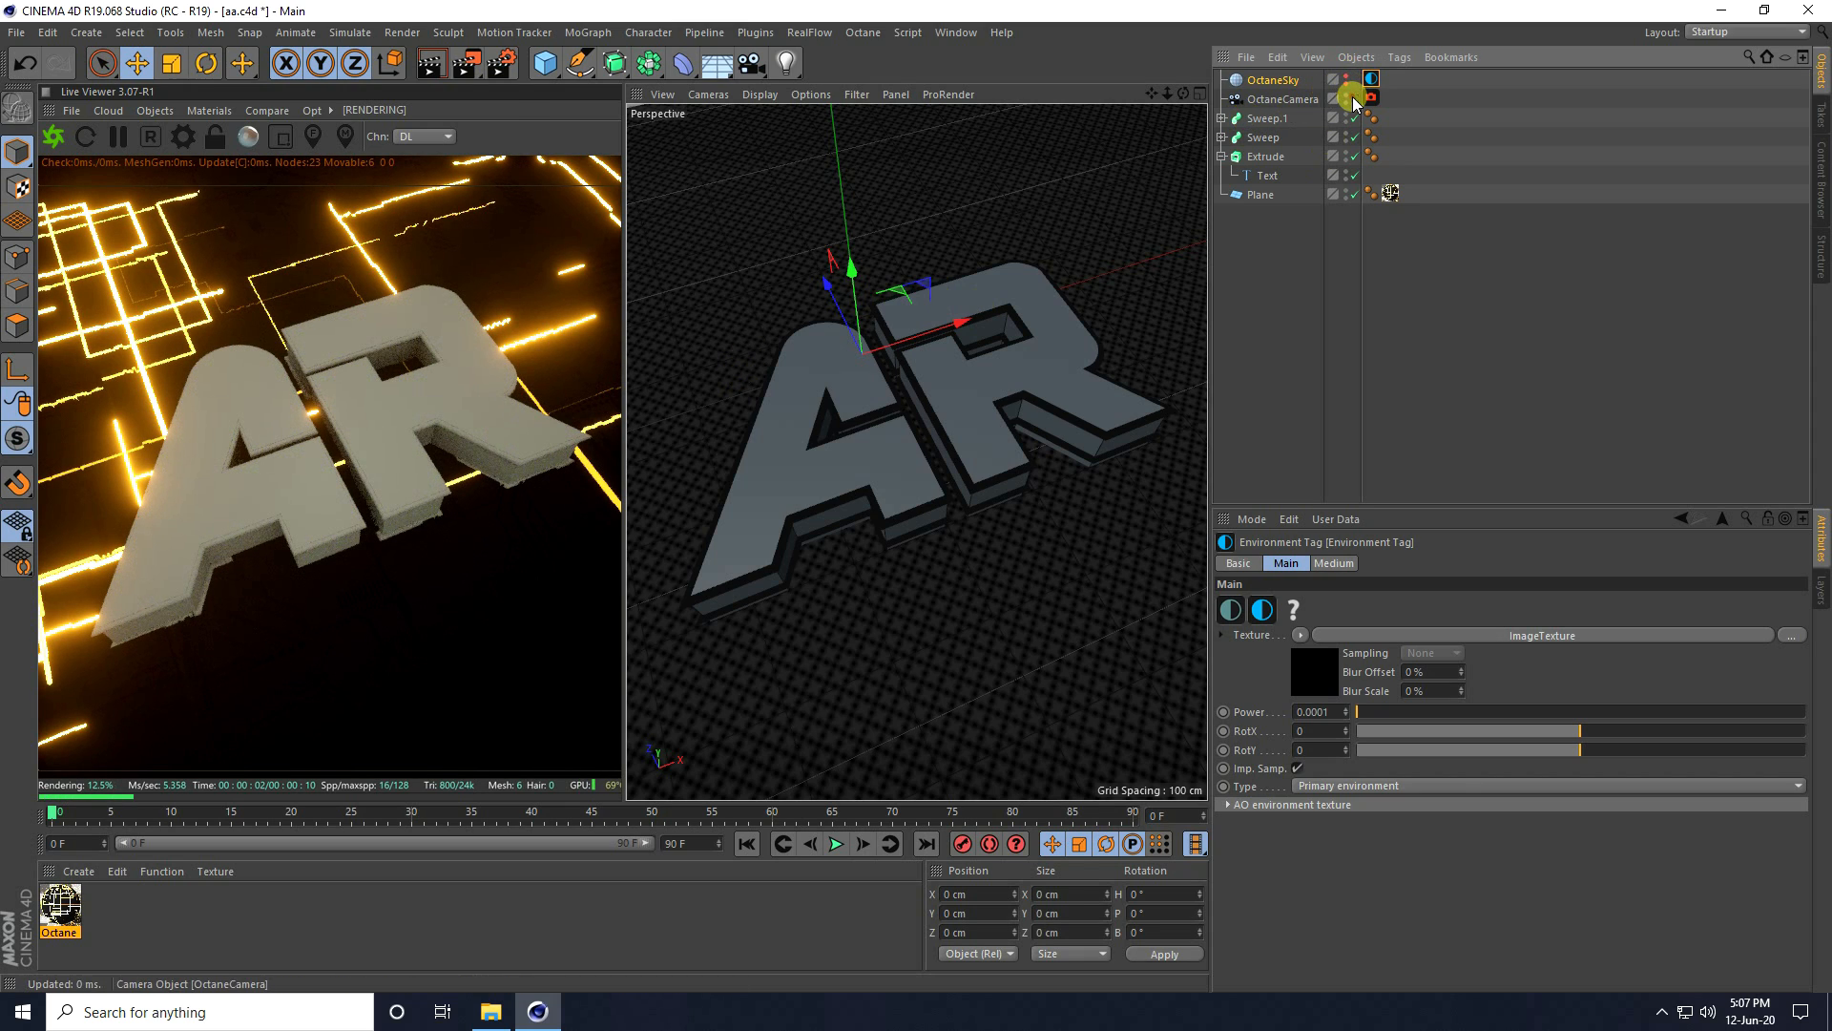
# - Leave the Octane camera's view and add an Octane area light to the scene
pyautogui.scroll(-5, 889, 443)
pyautogui.scroll(2, 830, 468)
pyautogui.click(152, 110)
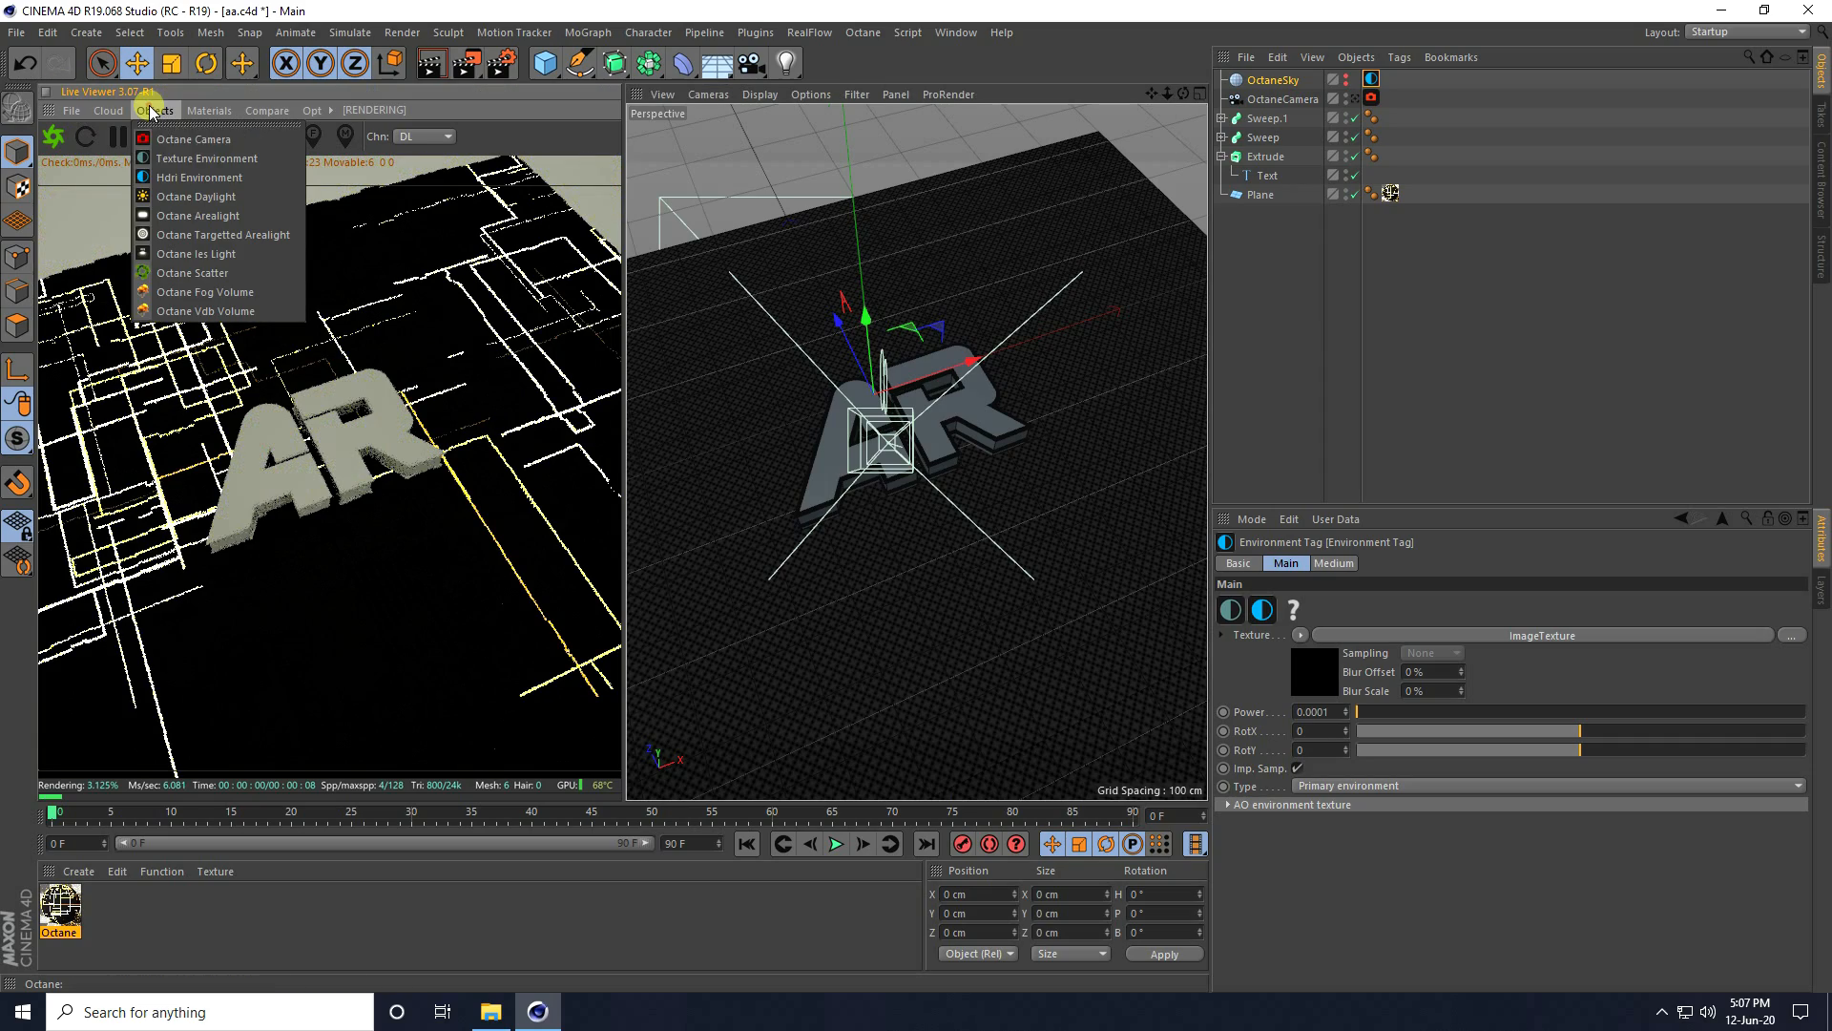
pyautogui.click(245, 216)
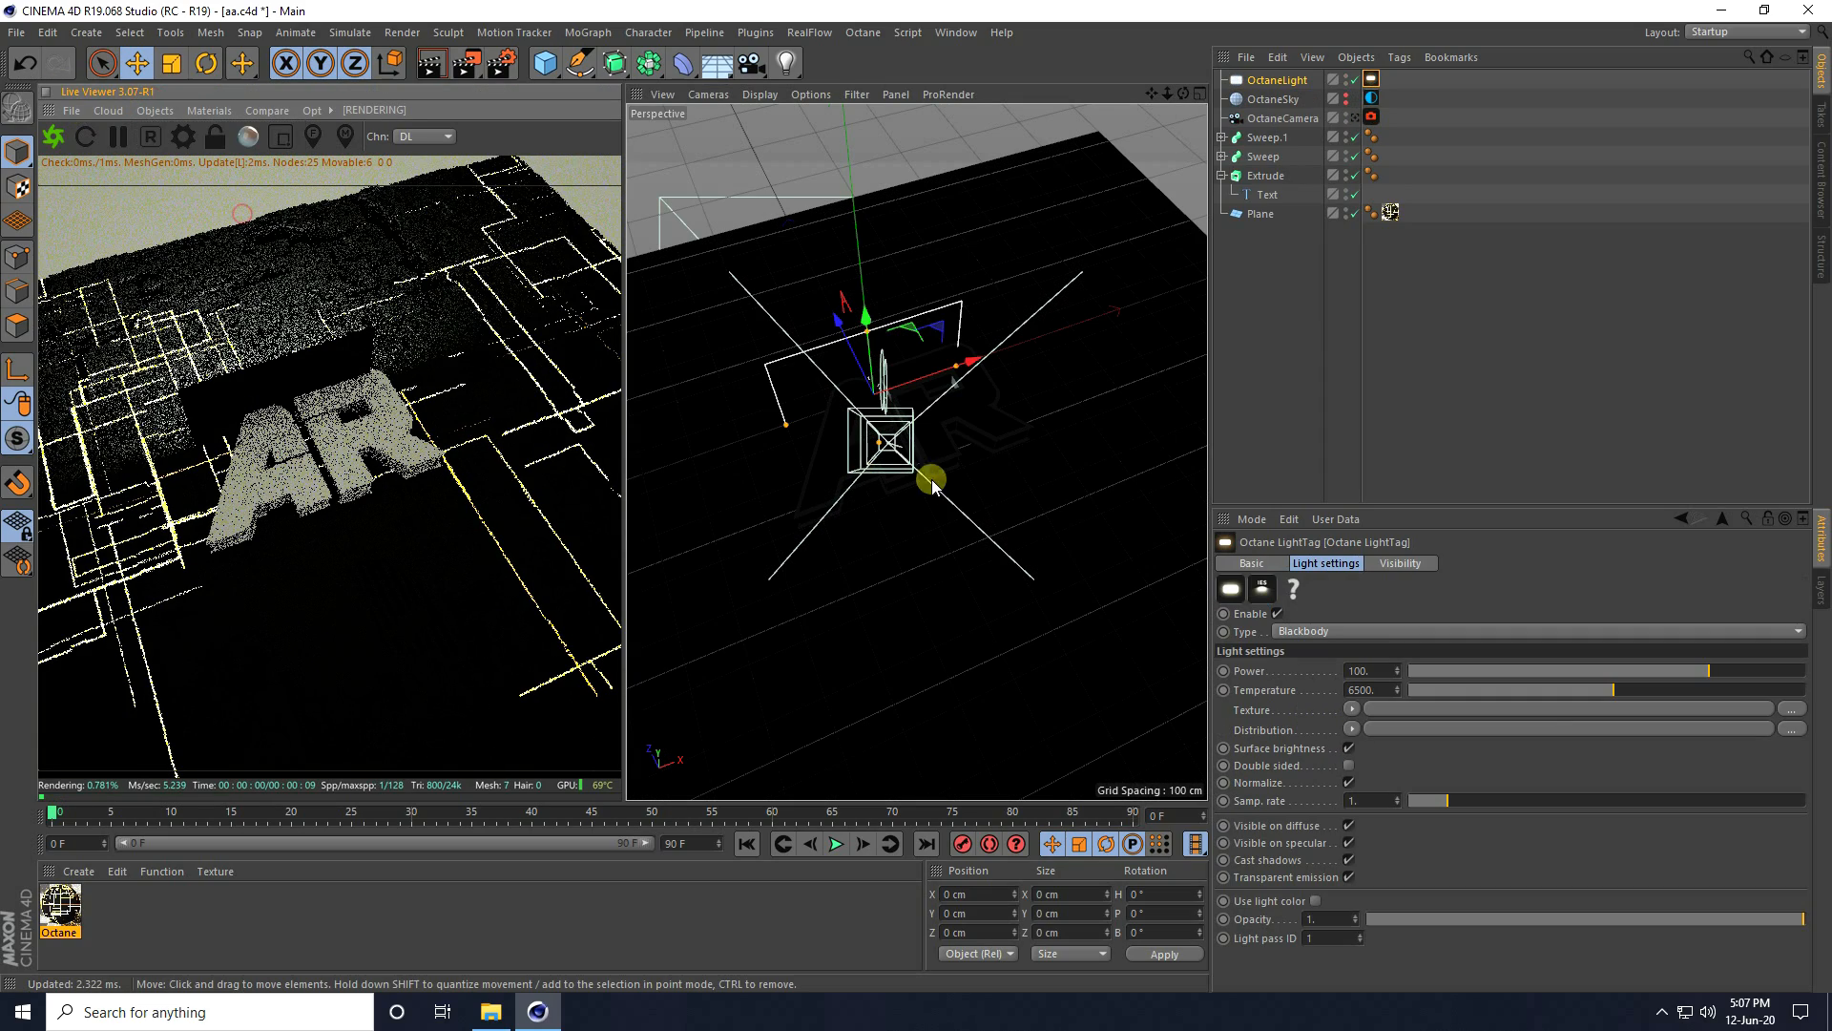
# - Rotate the area light to a heading of -90°
pyautogui.keyDown('alt'); pyautogui.moveTo(1048, 444); pyautogui.dragTo(851, 409); pyautogui.keyUp('alt')
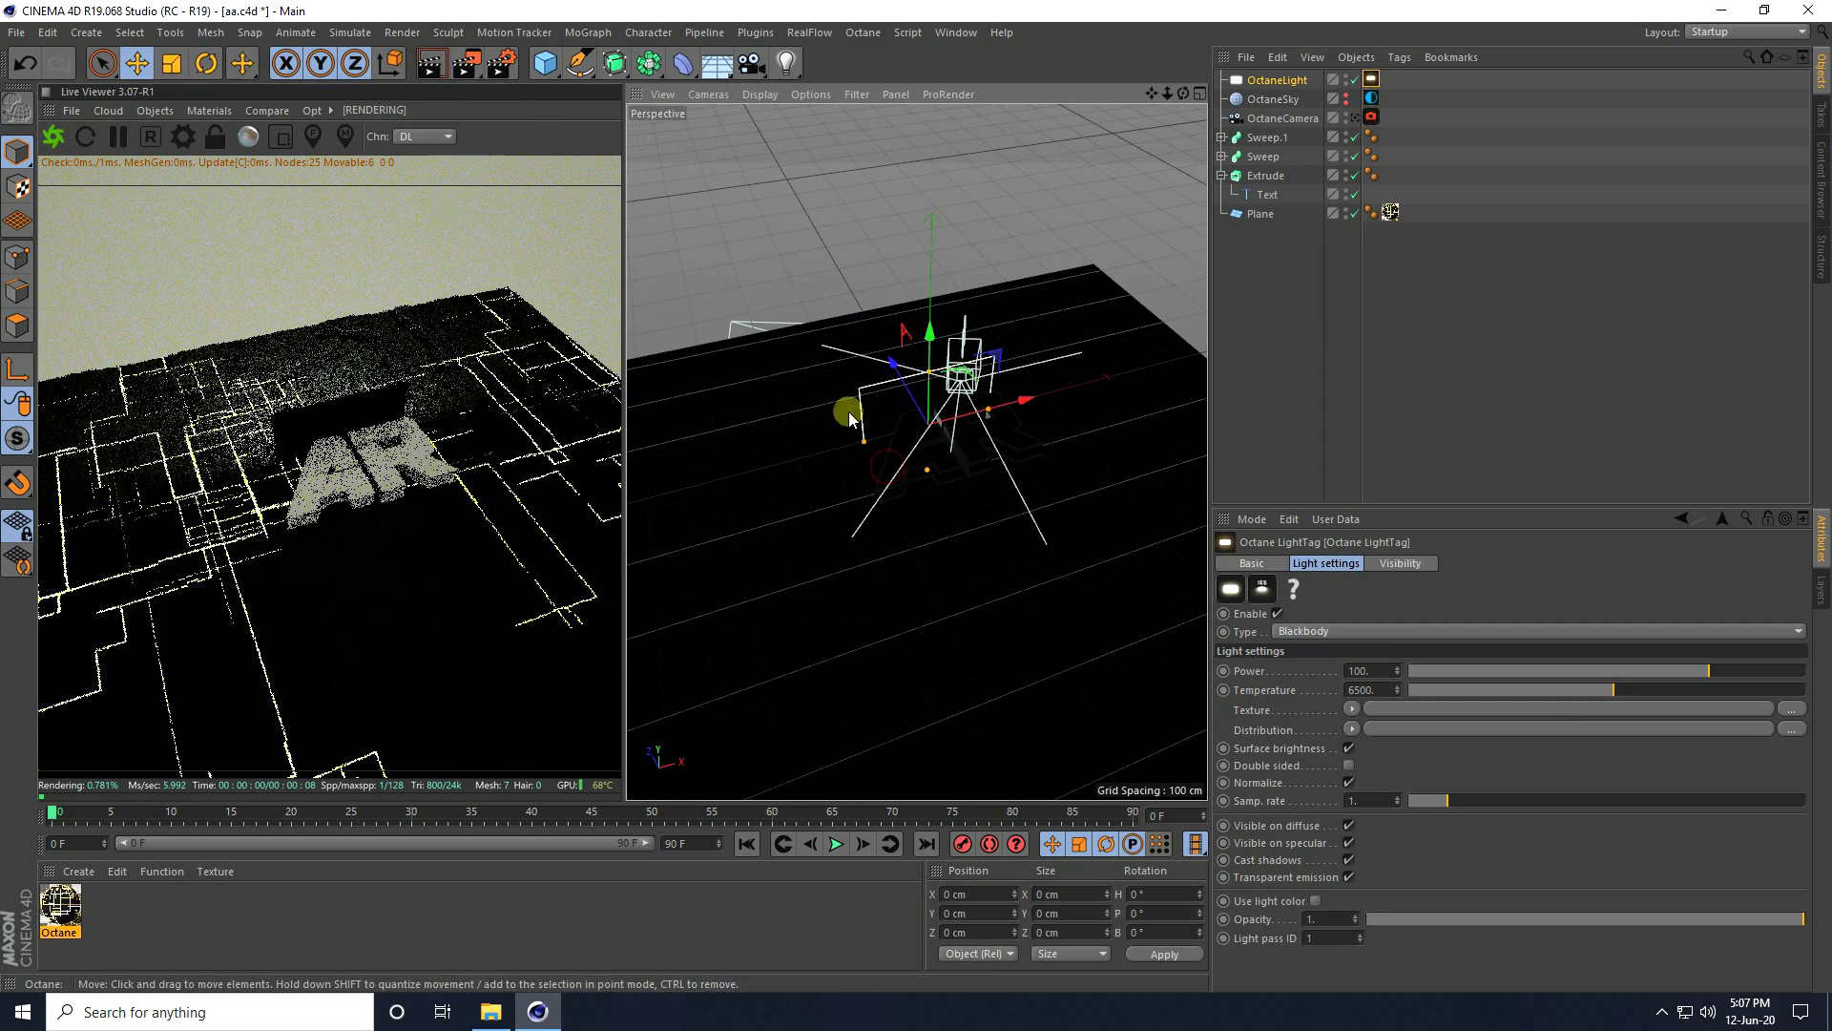
pyautogui.click(211, 63)
pyautogui.moveTo(1002, 475); pyautogui.dragTo(876, 474)
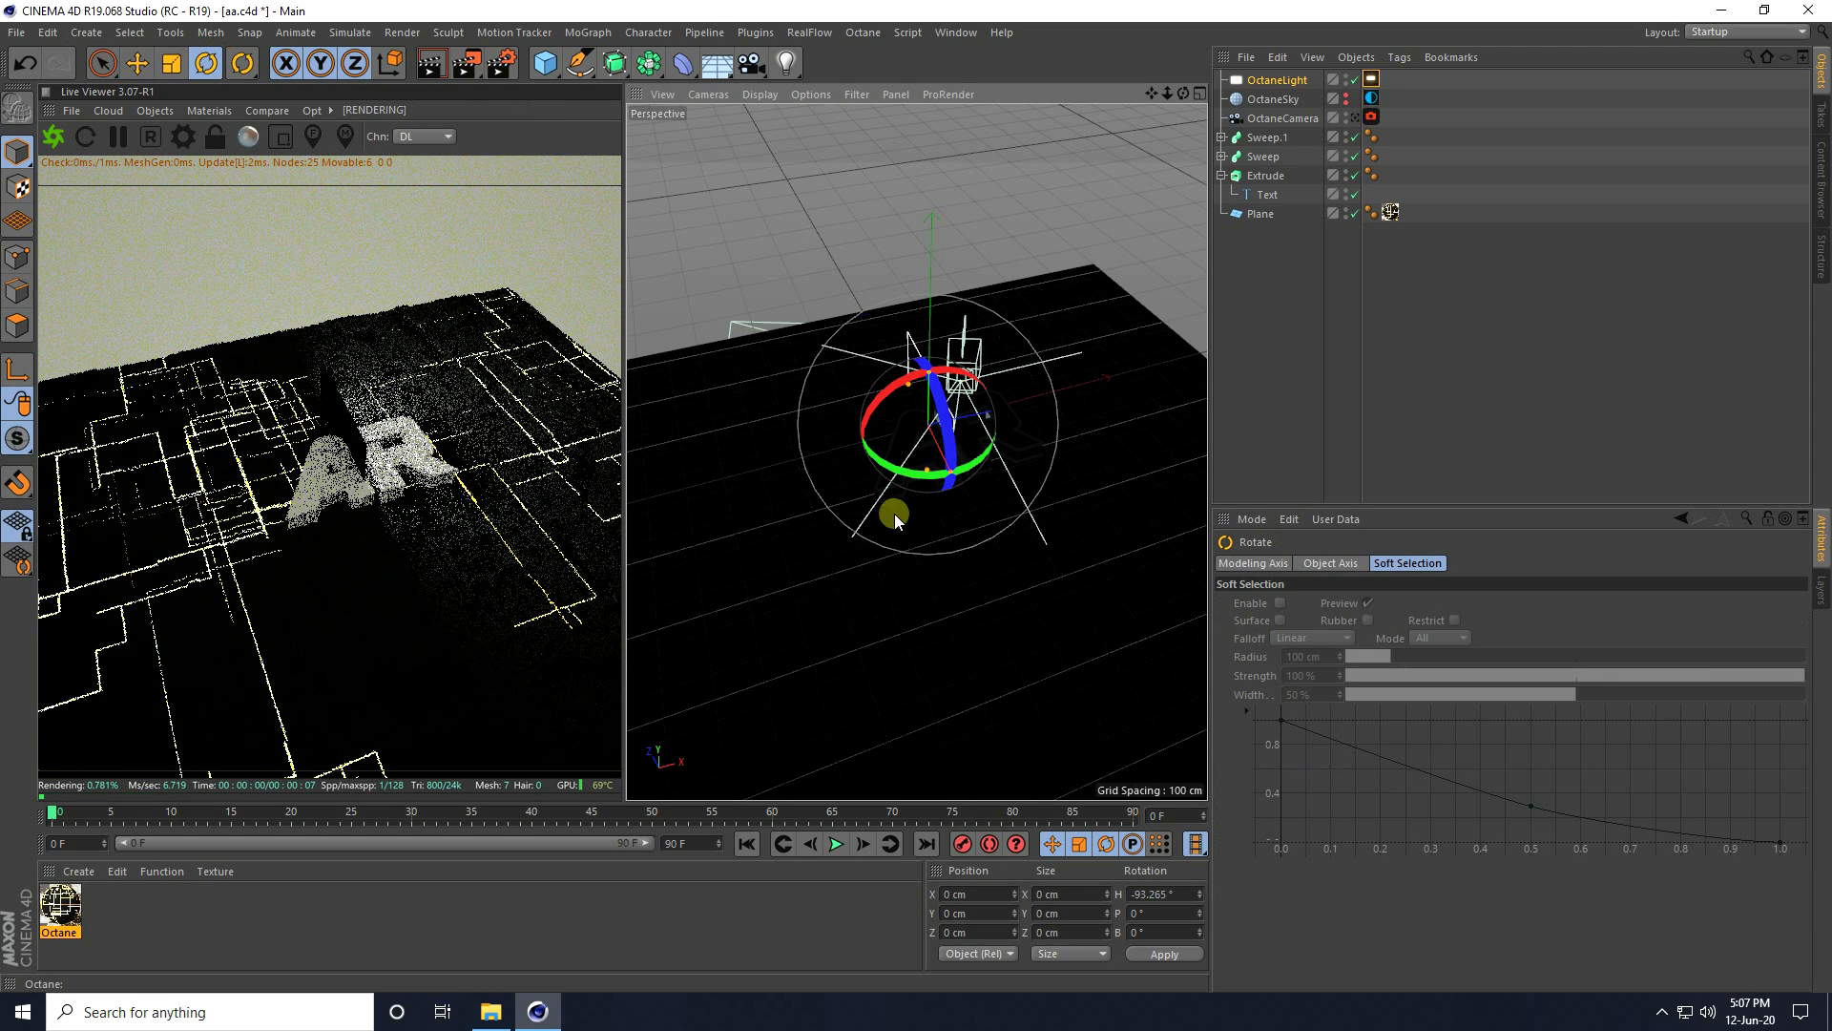
pyautogui.moveTo(1180, 894); pyautogui.dragTo(1109, 898)
pyautogui.write('-5')
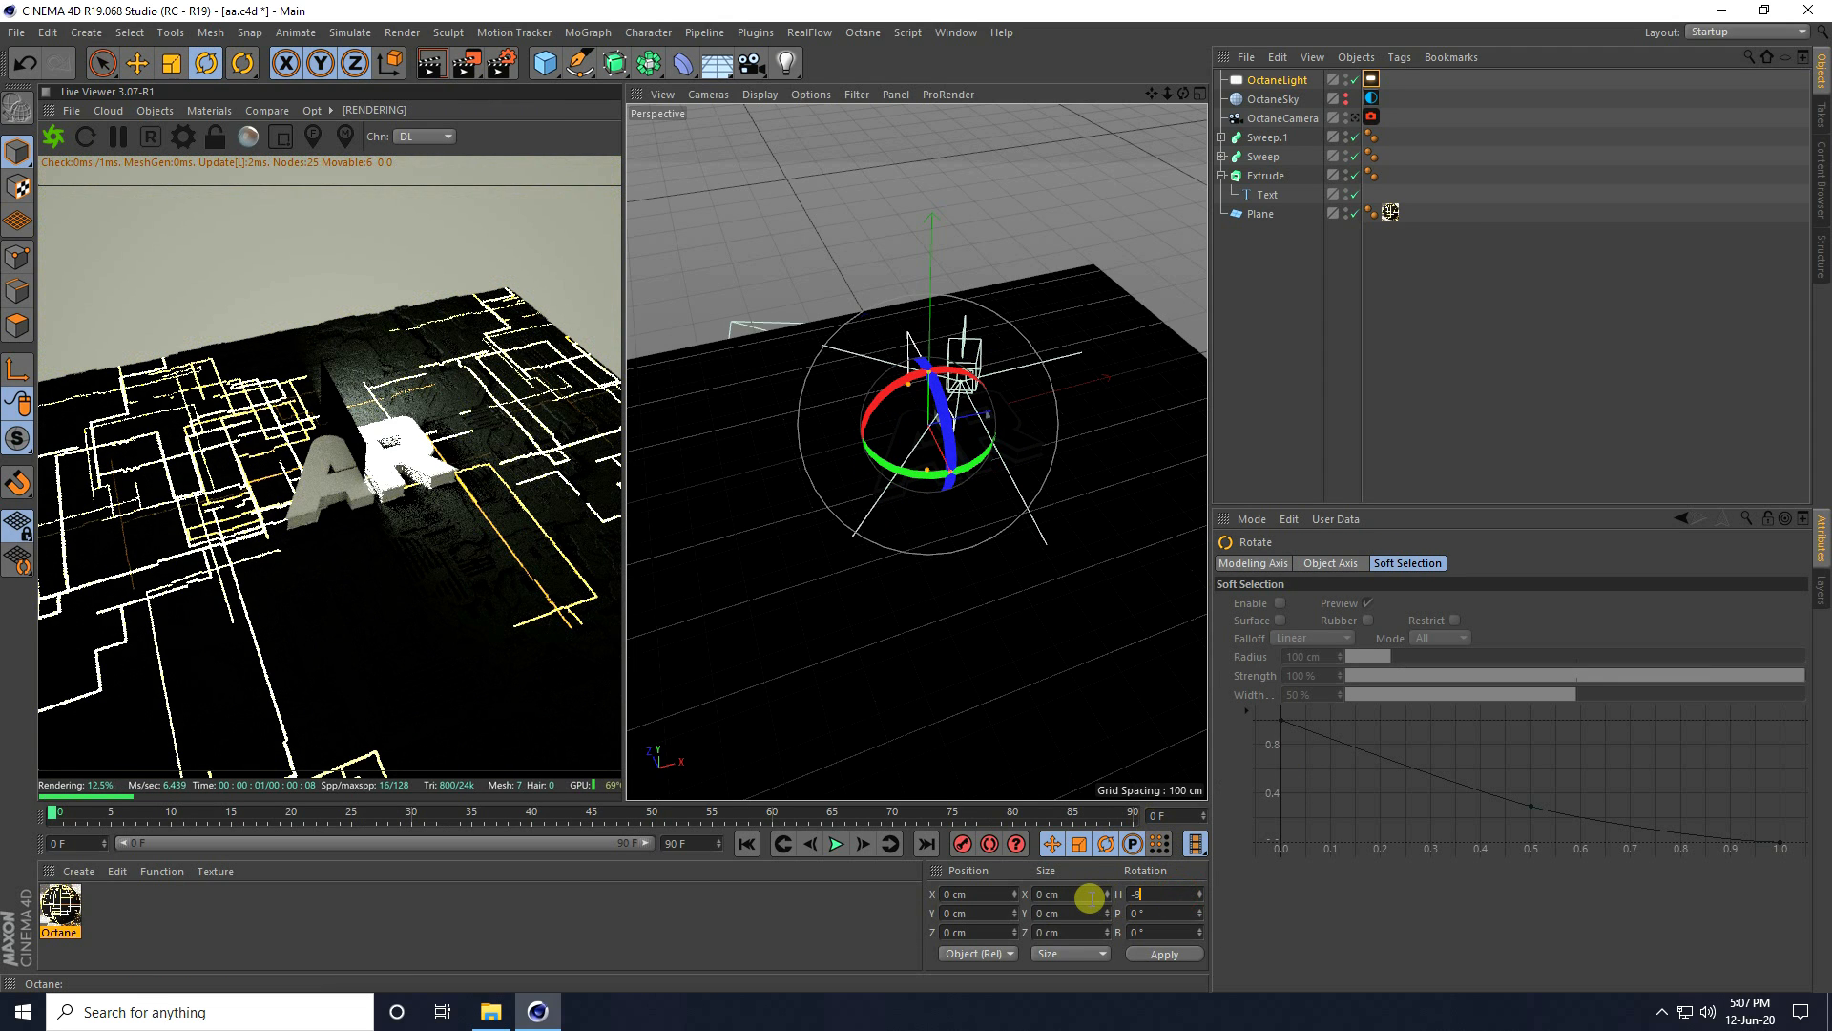
# - Move the area light beside the A at about X -233, Y 70 and Z -88 cm
pyautogui.click(137, 63)
pyautogui.moveTo(965, 483); pyautogui.dragTo(994, 540)
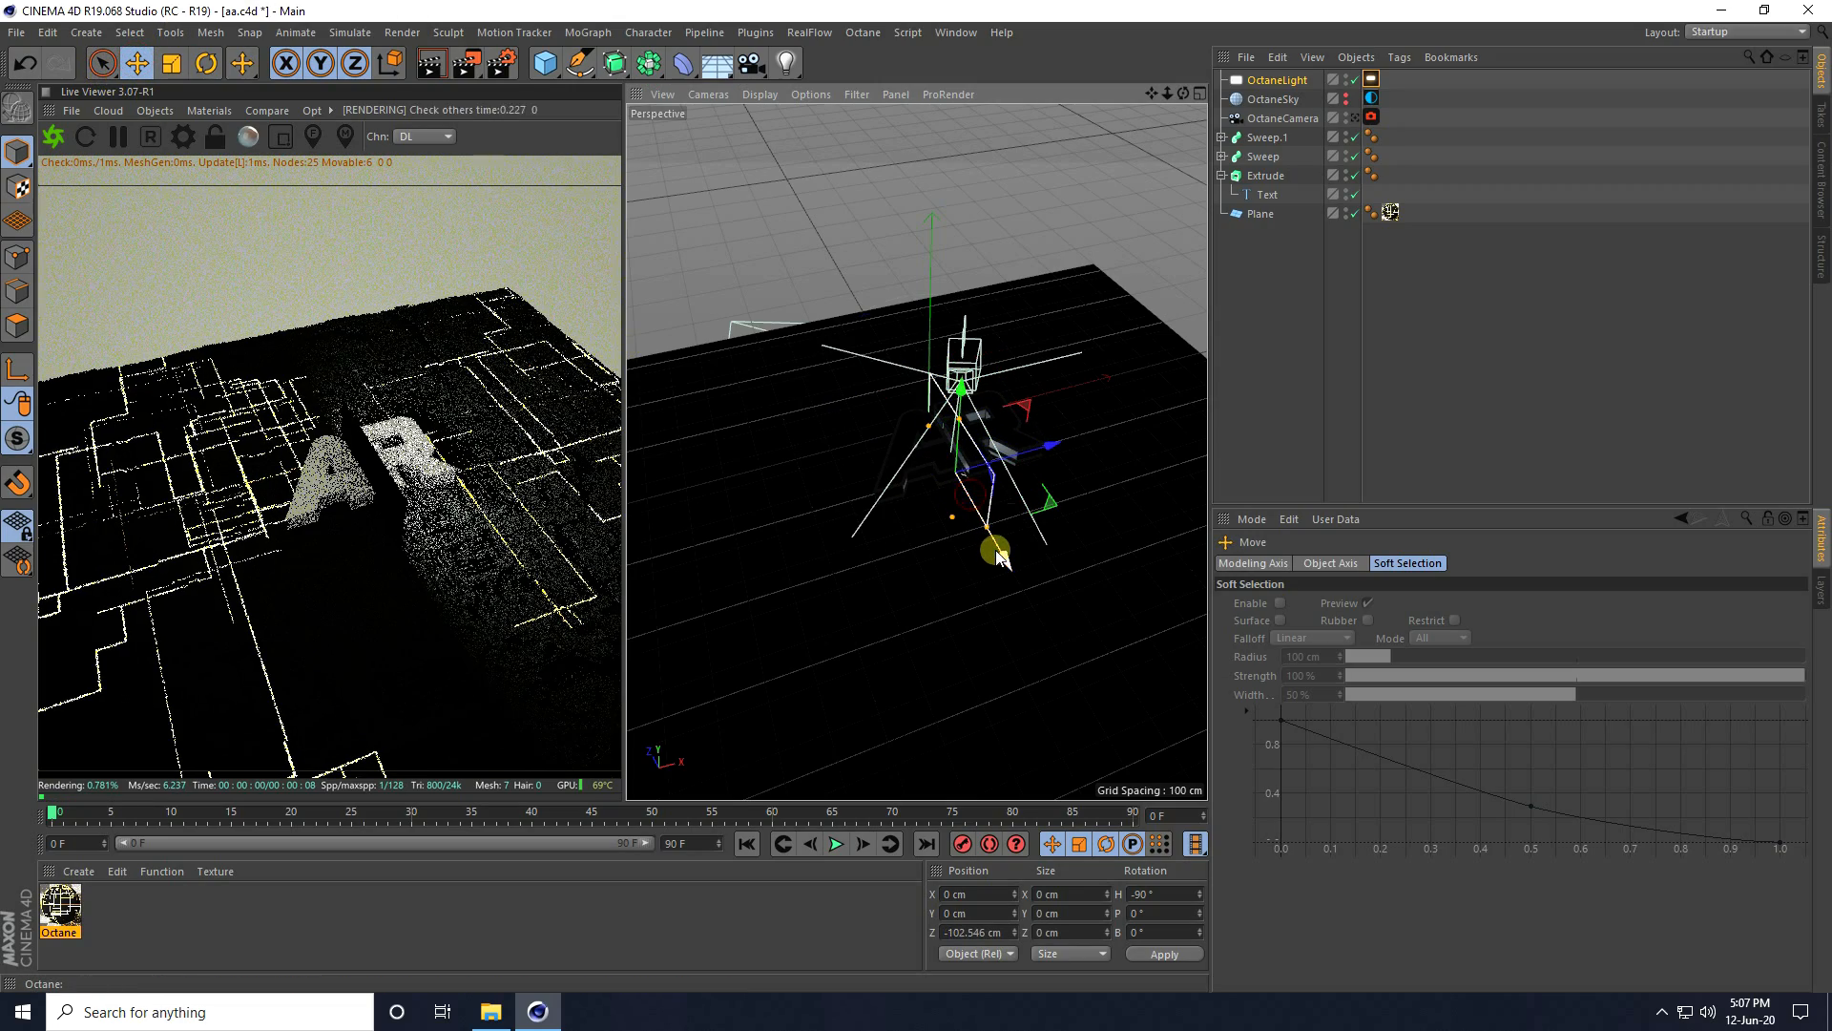
pyautogui.moveTo(1054, 449); pyautogui.dragTo(769, 386)
pyautogui.moveTo(769, 544)
pyautogui.mouseDown()
pyautogui.moveTo(753, 535)
pyautogui.moveTo(769, 531)
pyautogui.mouseUp()
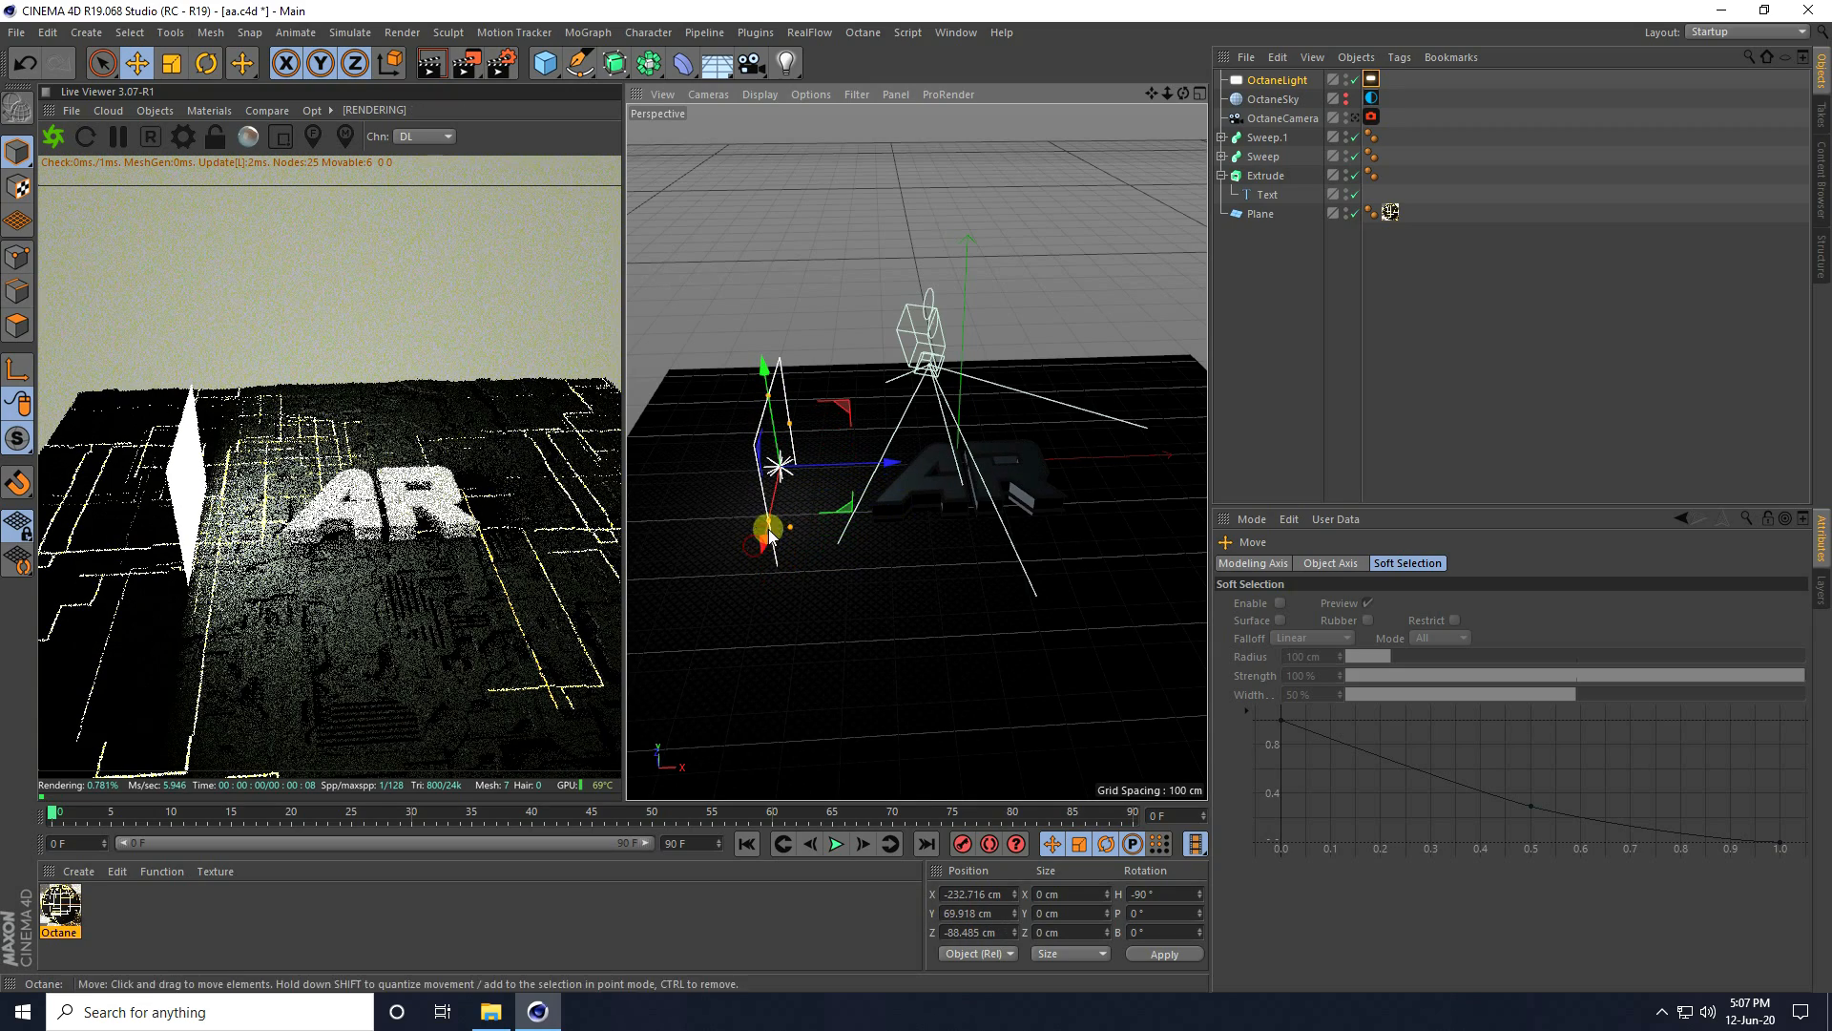
# - Make the area light double sided and assign an RgbSpectrum shader as its texture
pyautogui.click(1372, 80)
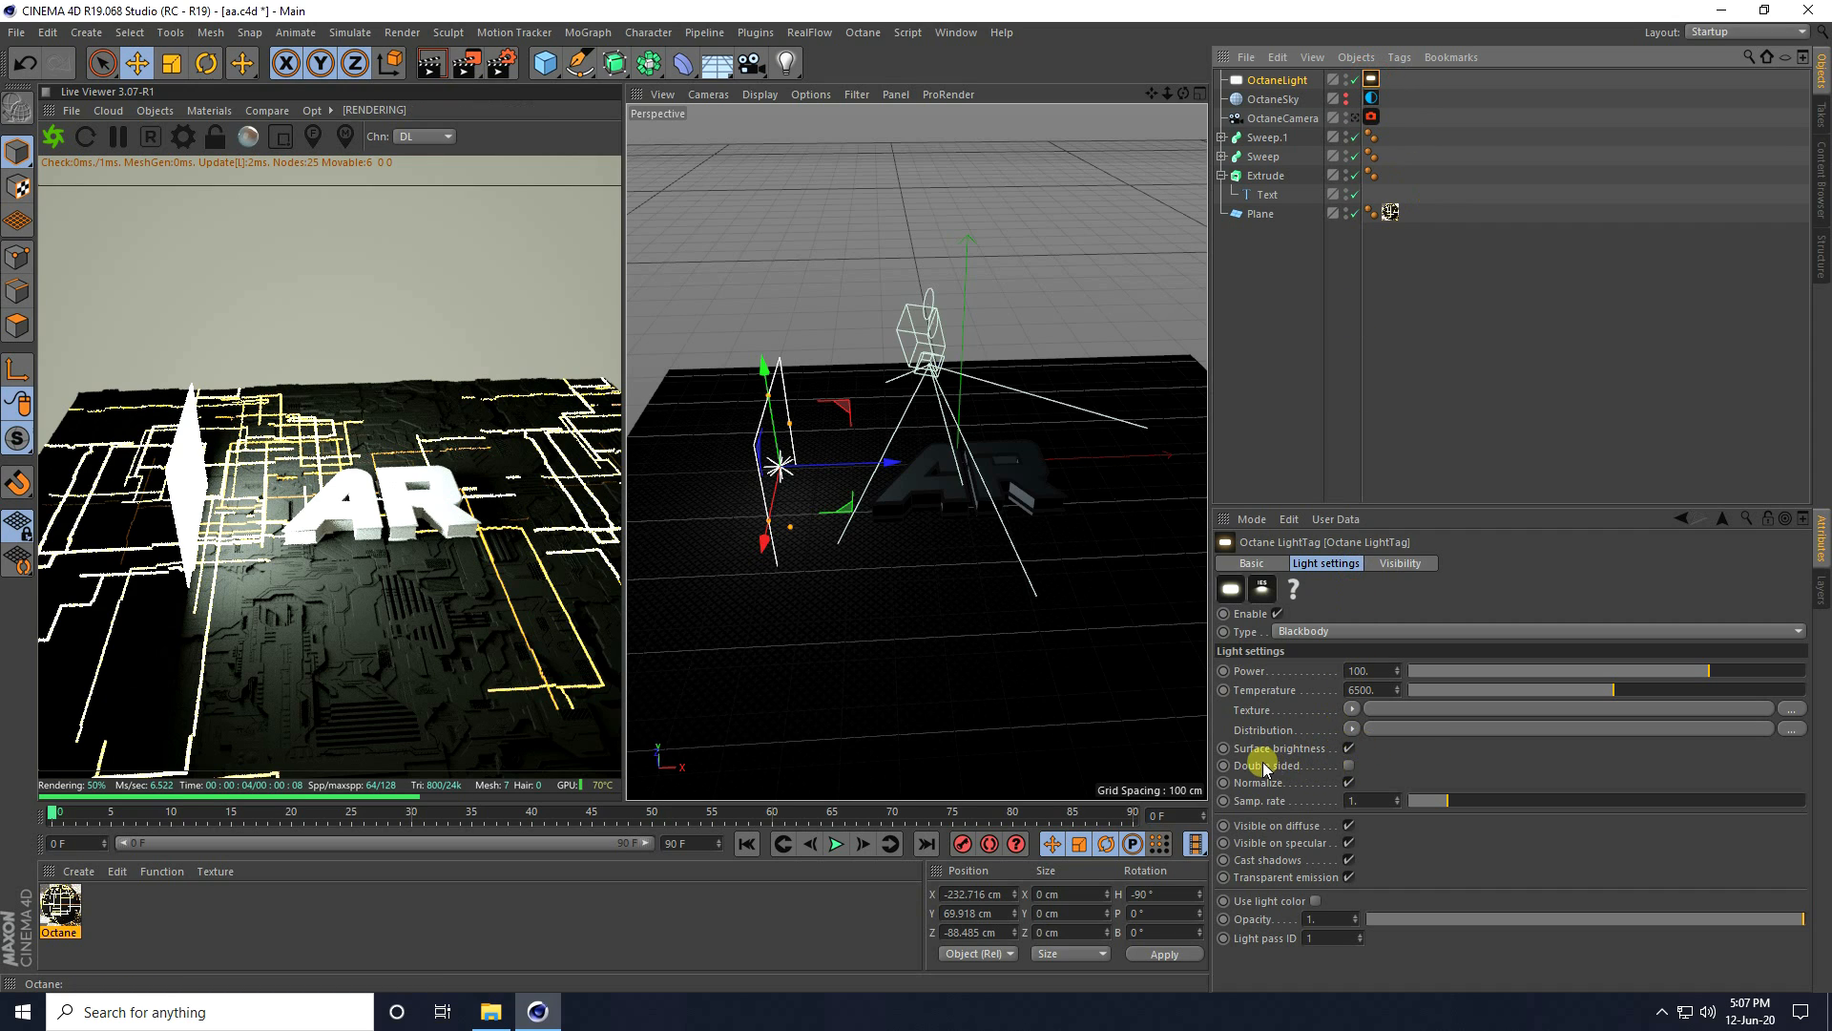
pyautogui.click(1346, 766)
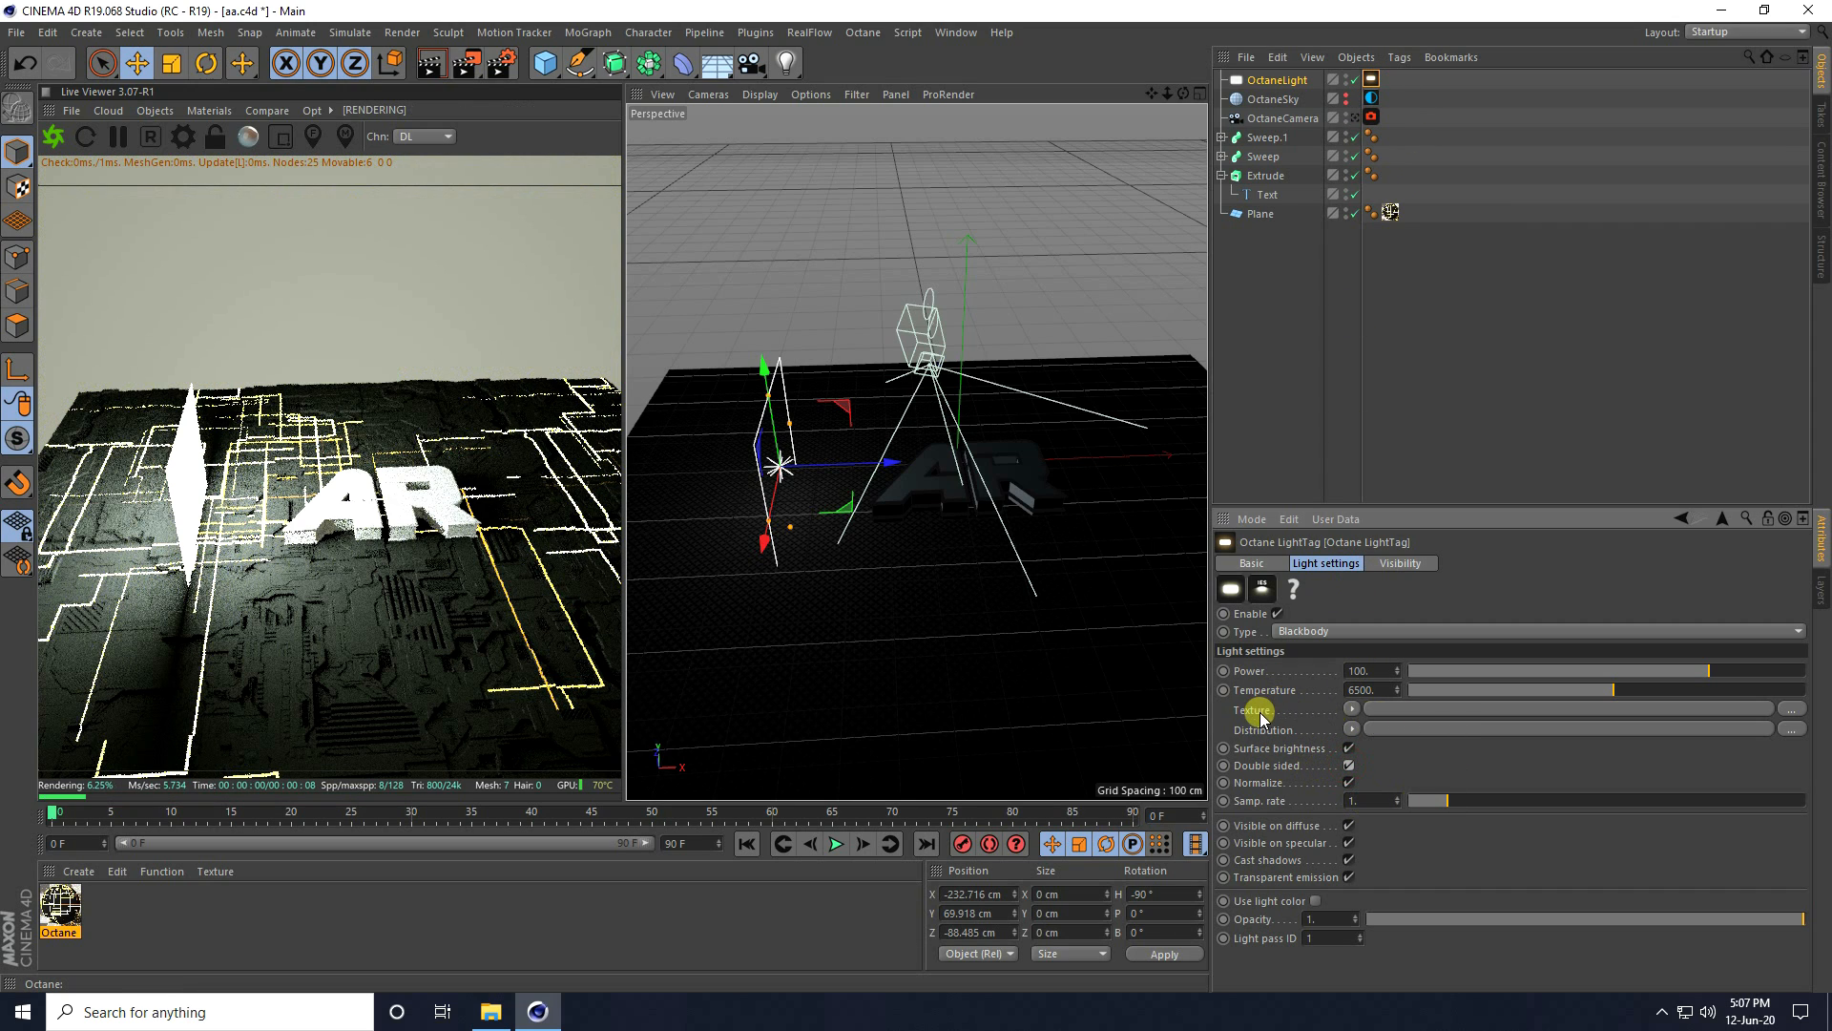
pyautogui.click(1353, 709)
pyautogui.moveTo(1384, 556)
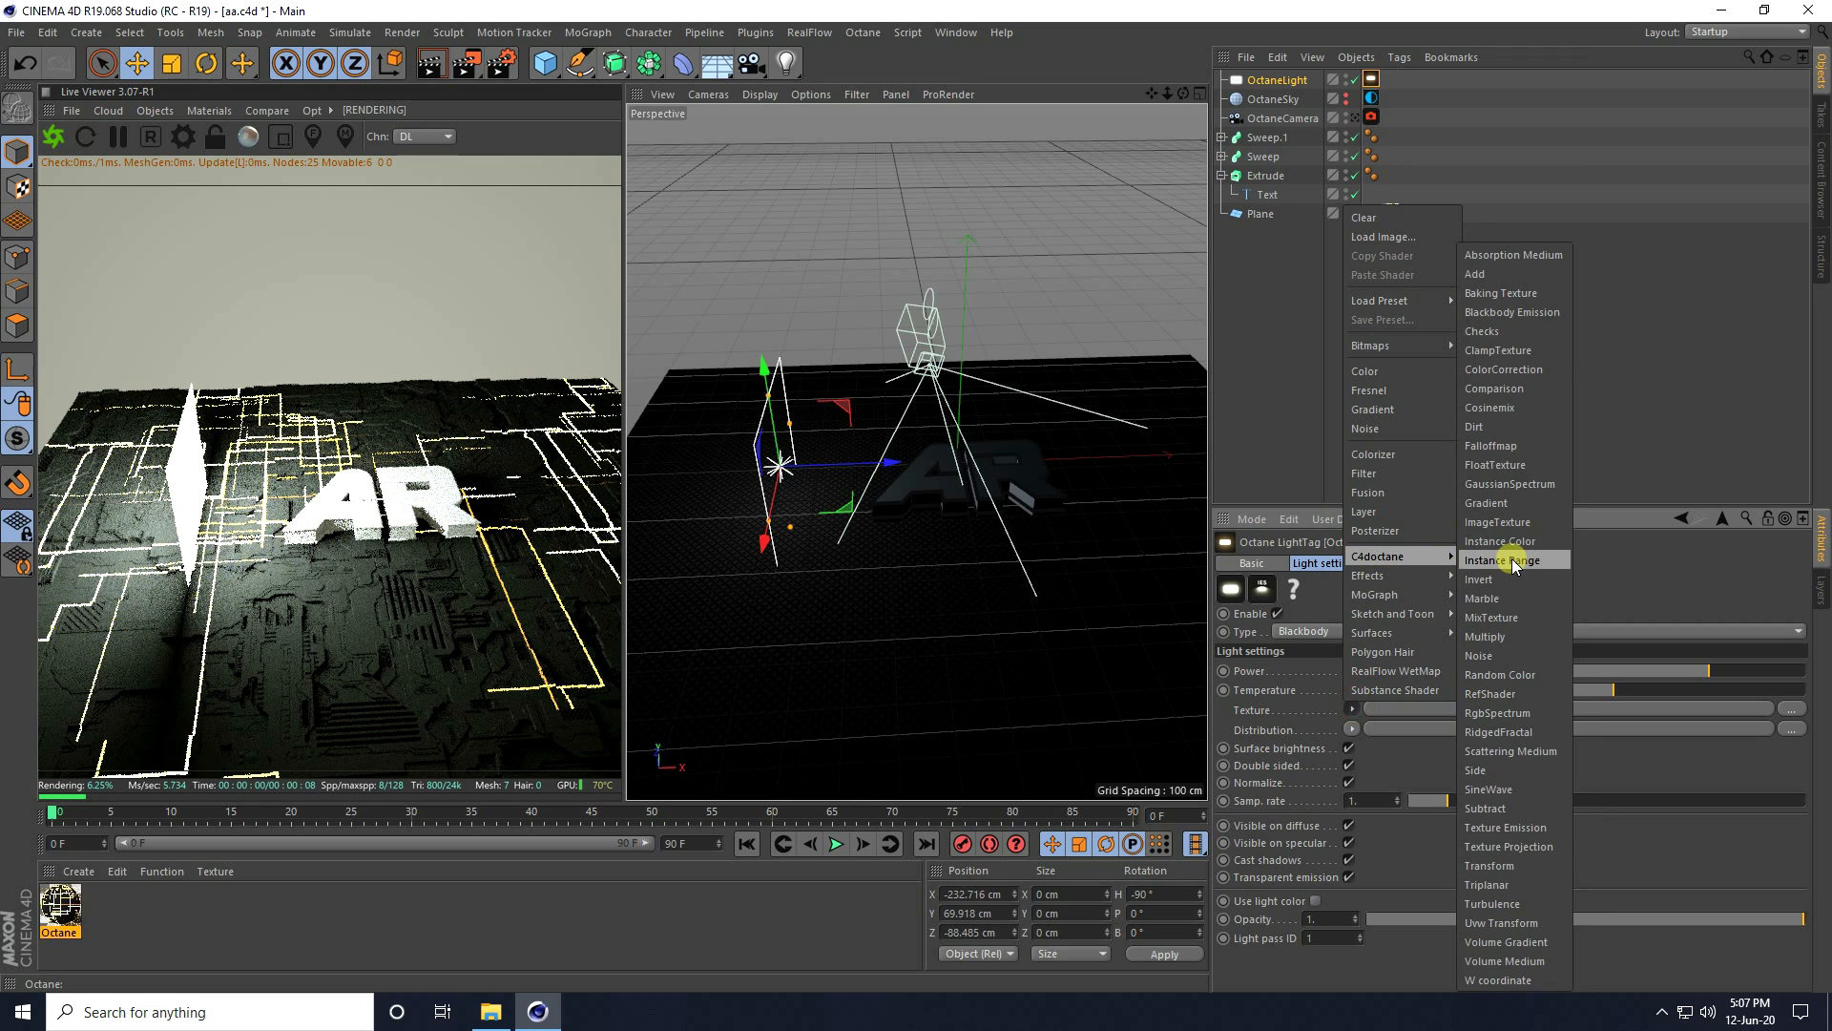
pyautogui.click(1495, 713)
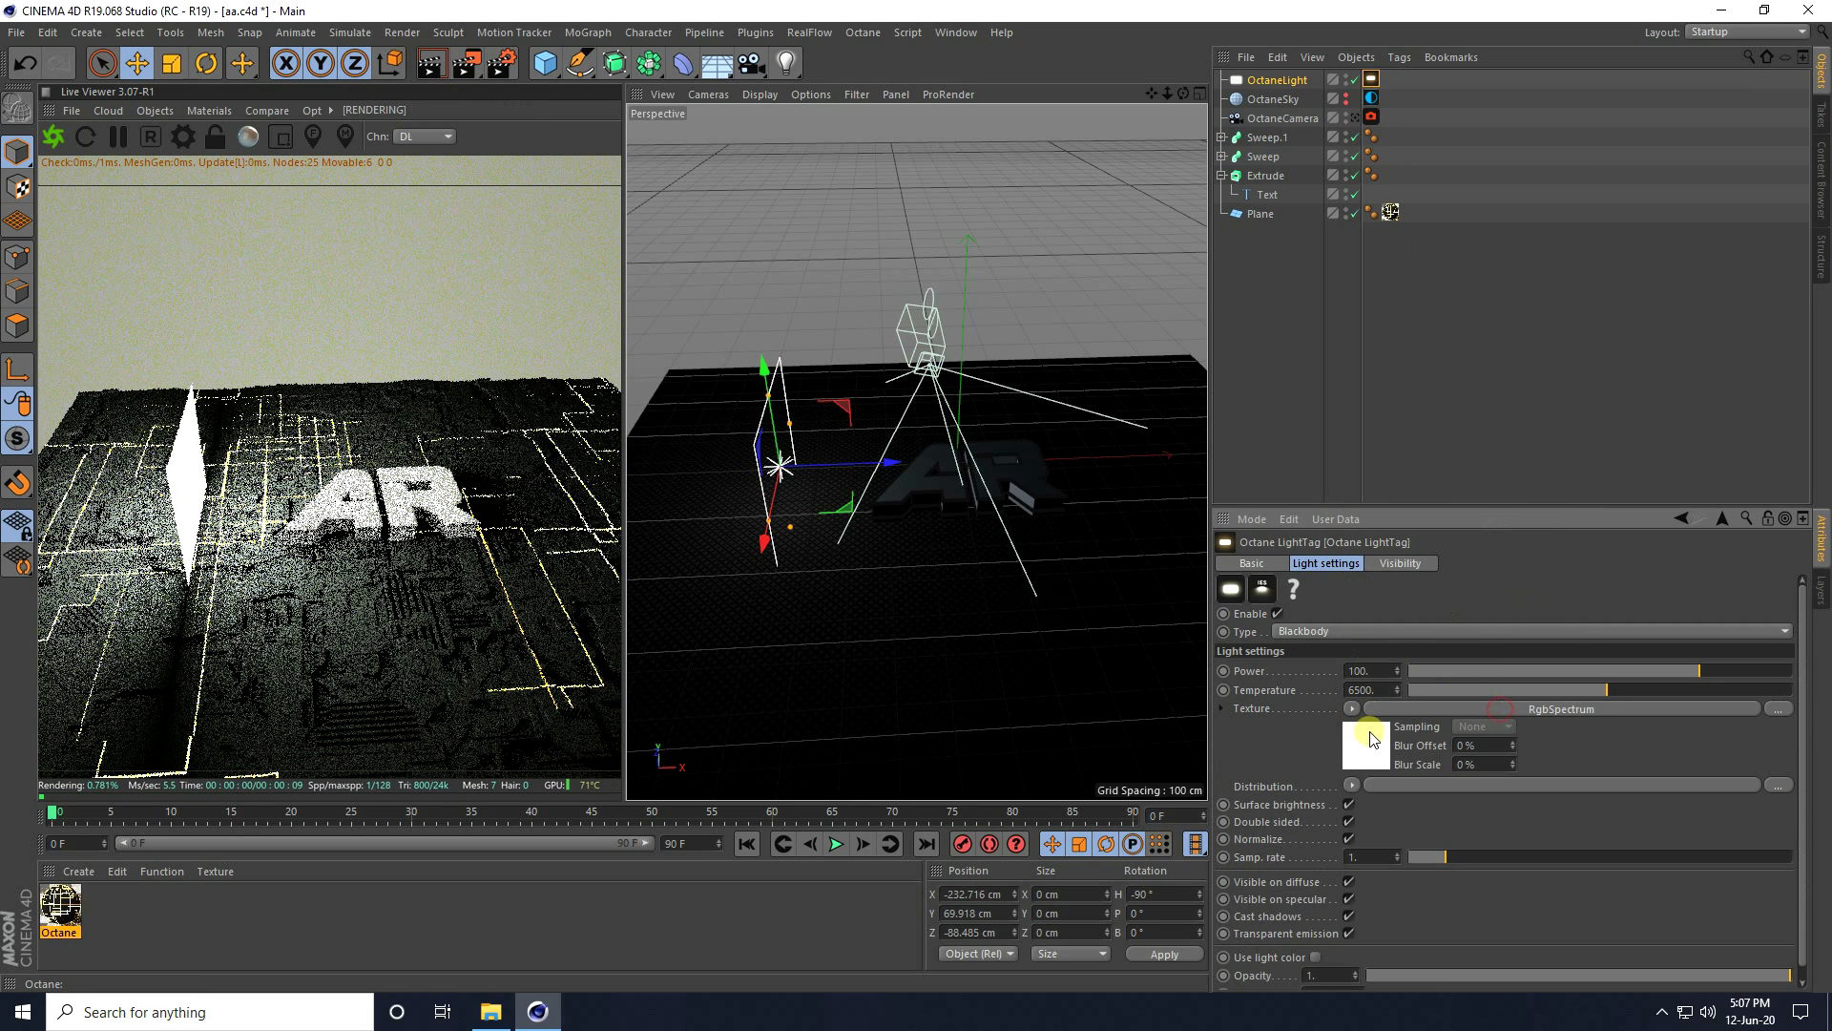
# - Set the light's RgbSpectrum color to a saturated blue with R 0, G about 0.4 and B 1
pyautogui.click(1275, 621)
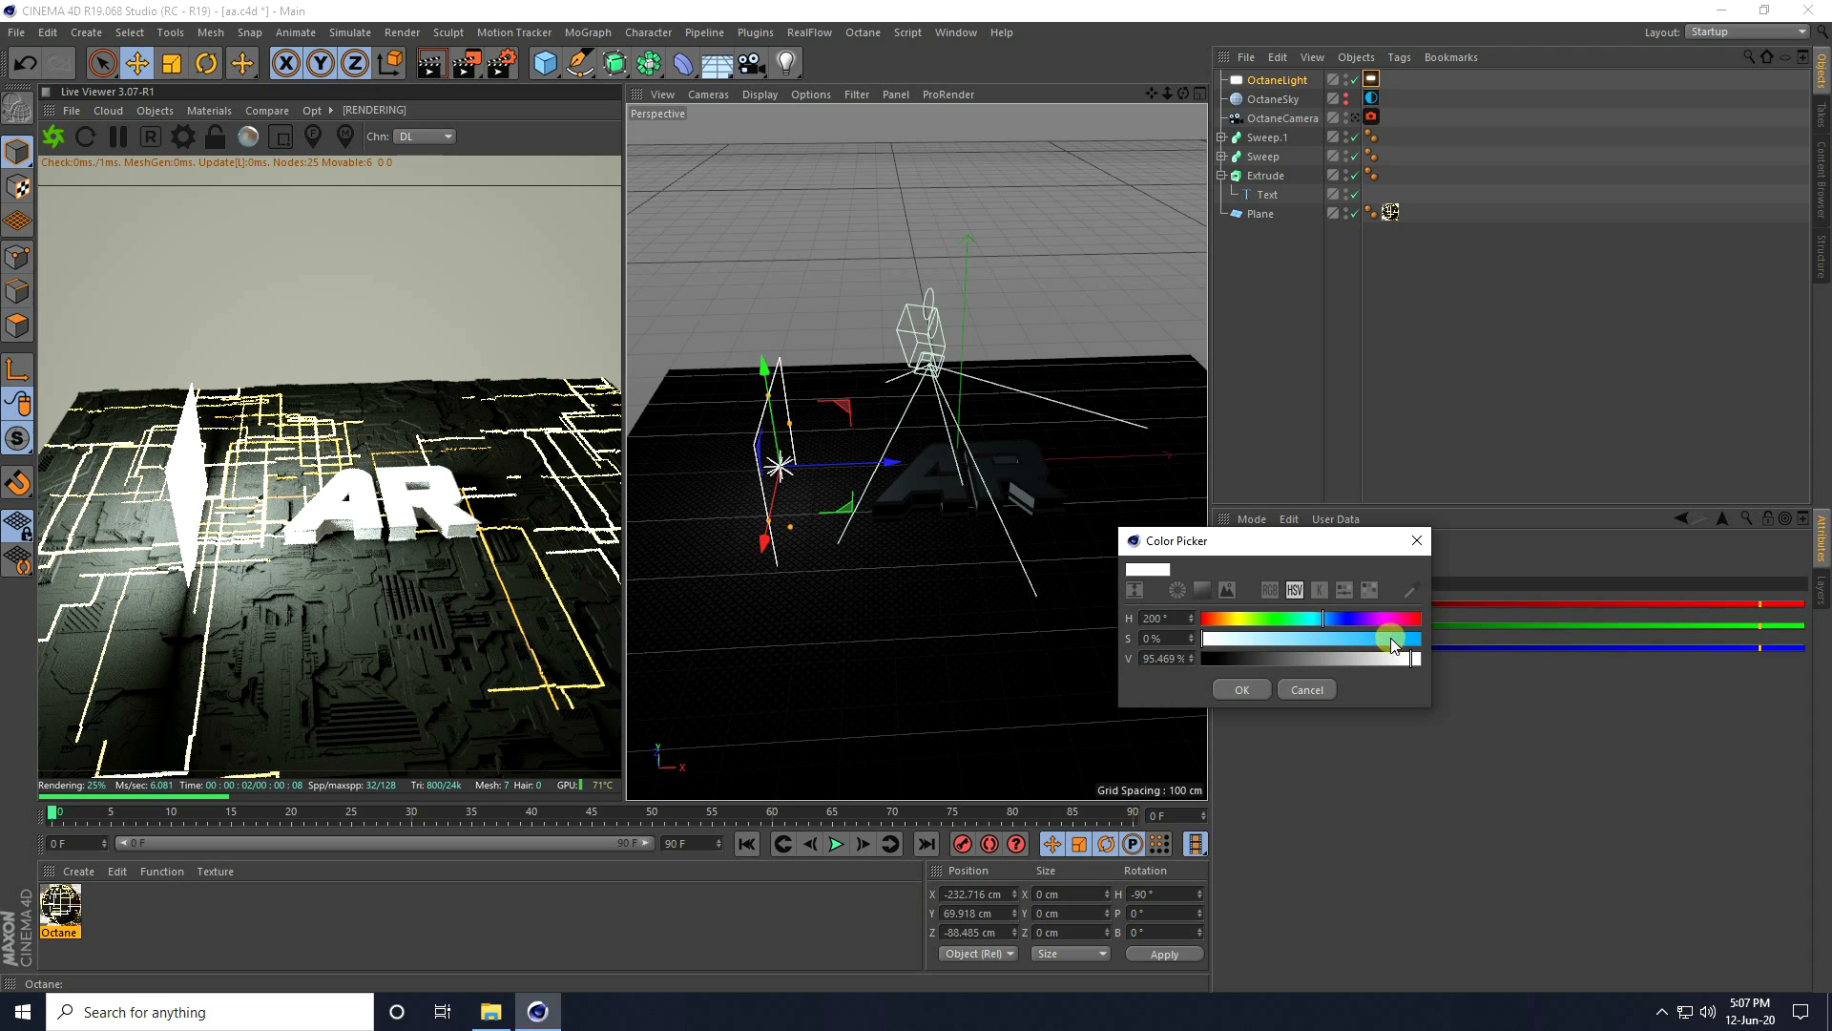
pyautogui.moveTo(1392, 644); pyautogui.dragTo(1412, 672)
pyautogui.click(1244, 690)
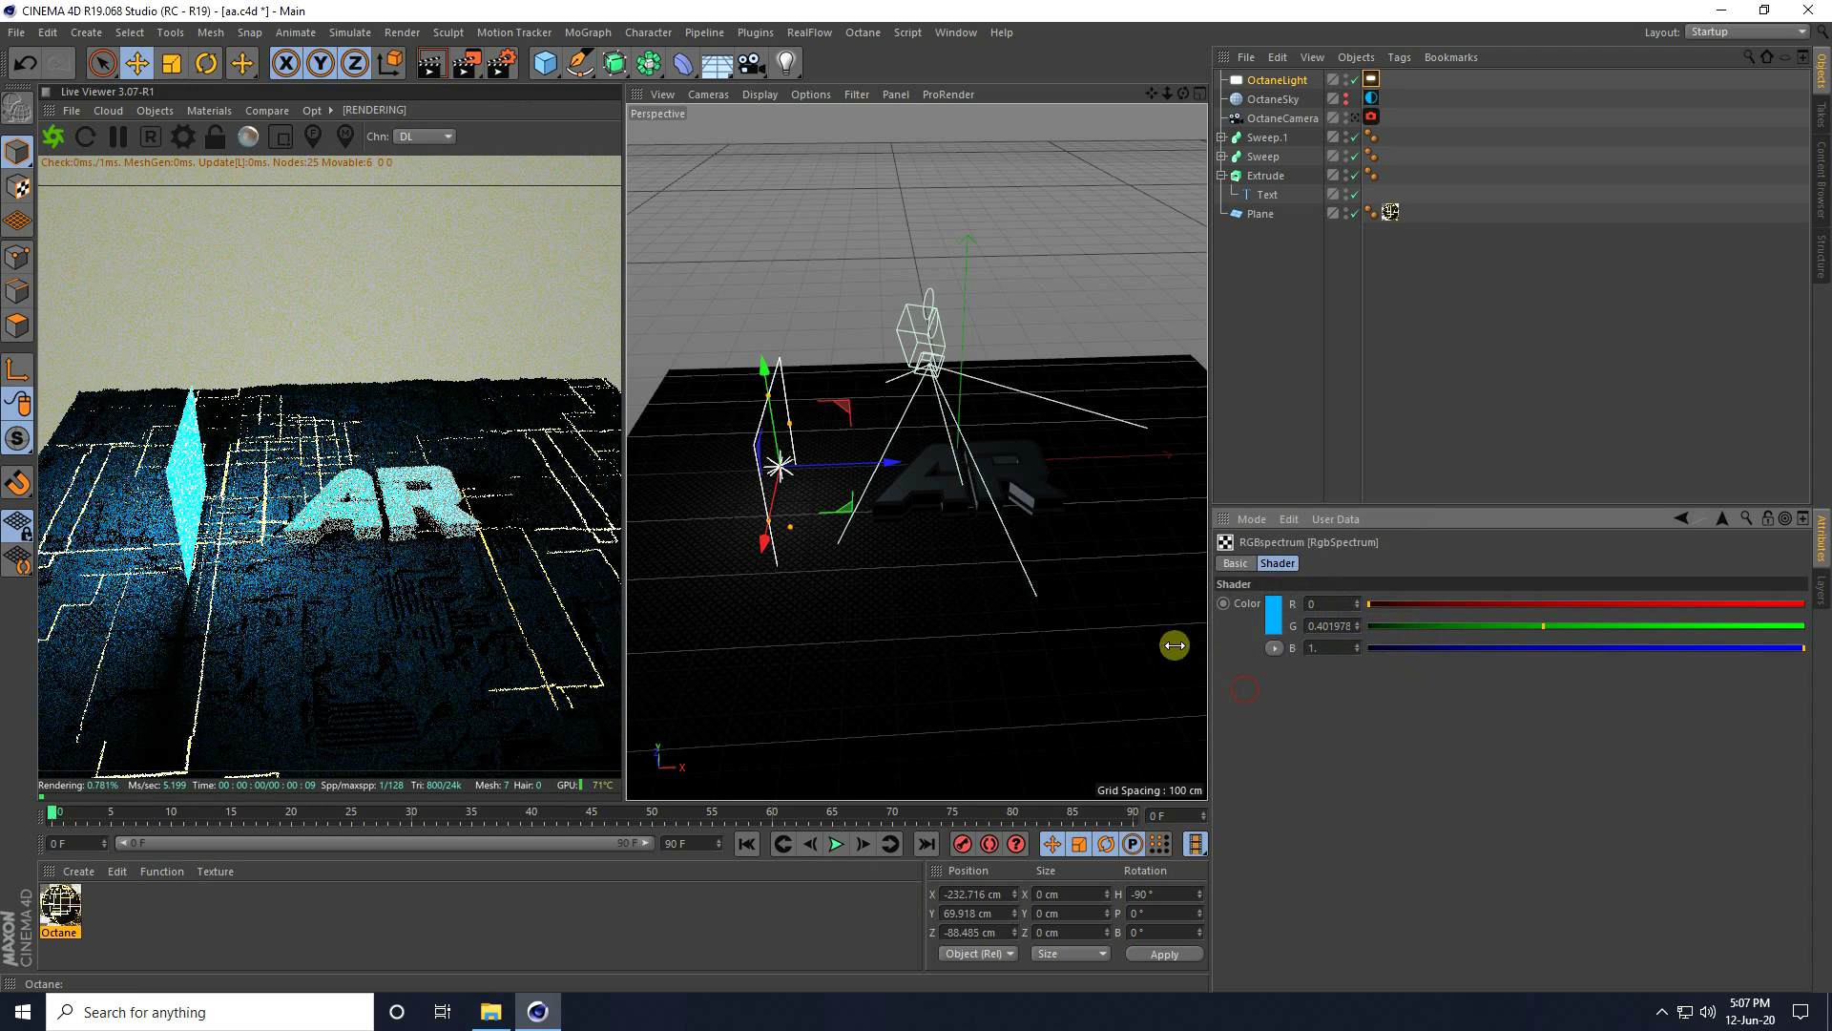
# - Move the blue area light closer to the letters, to about X -204 cm
pyautogui.moveTo(913, 464); pyautogui.dragTo(921, 462)
pyautogui.hotkey('ctrl', 'z')
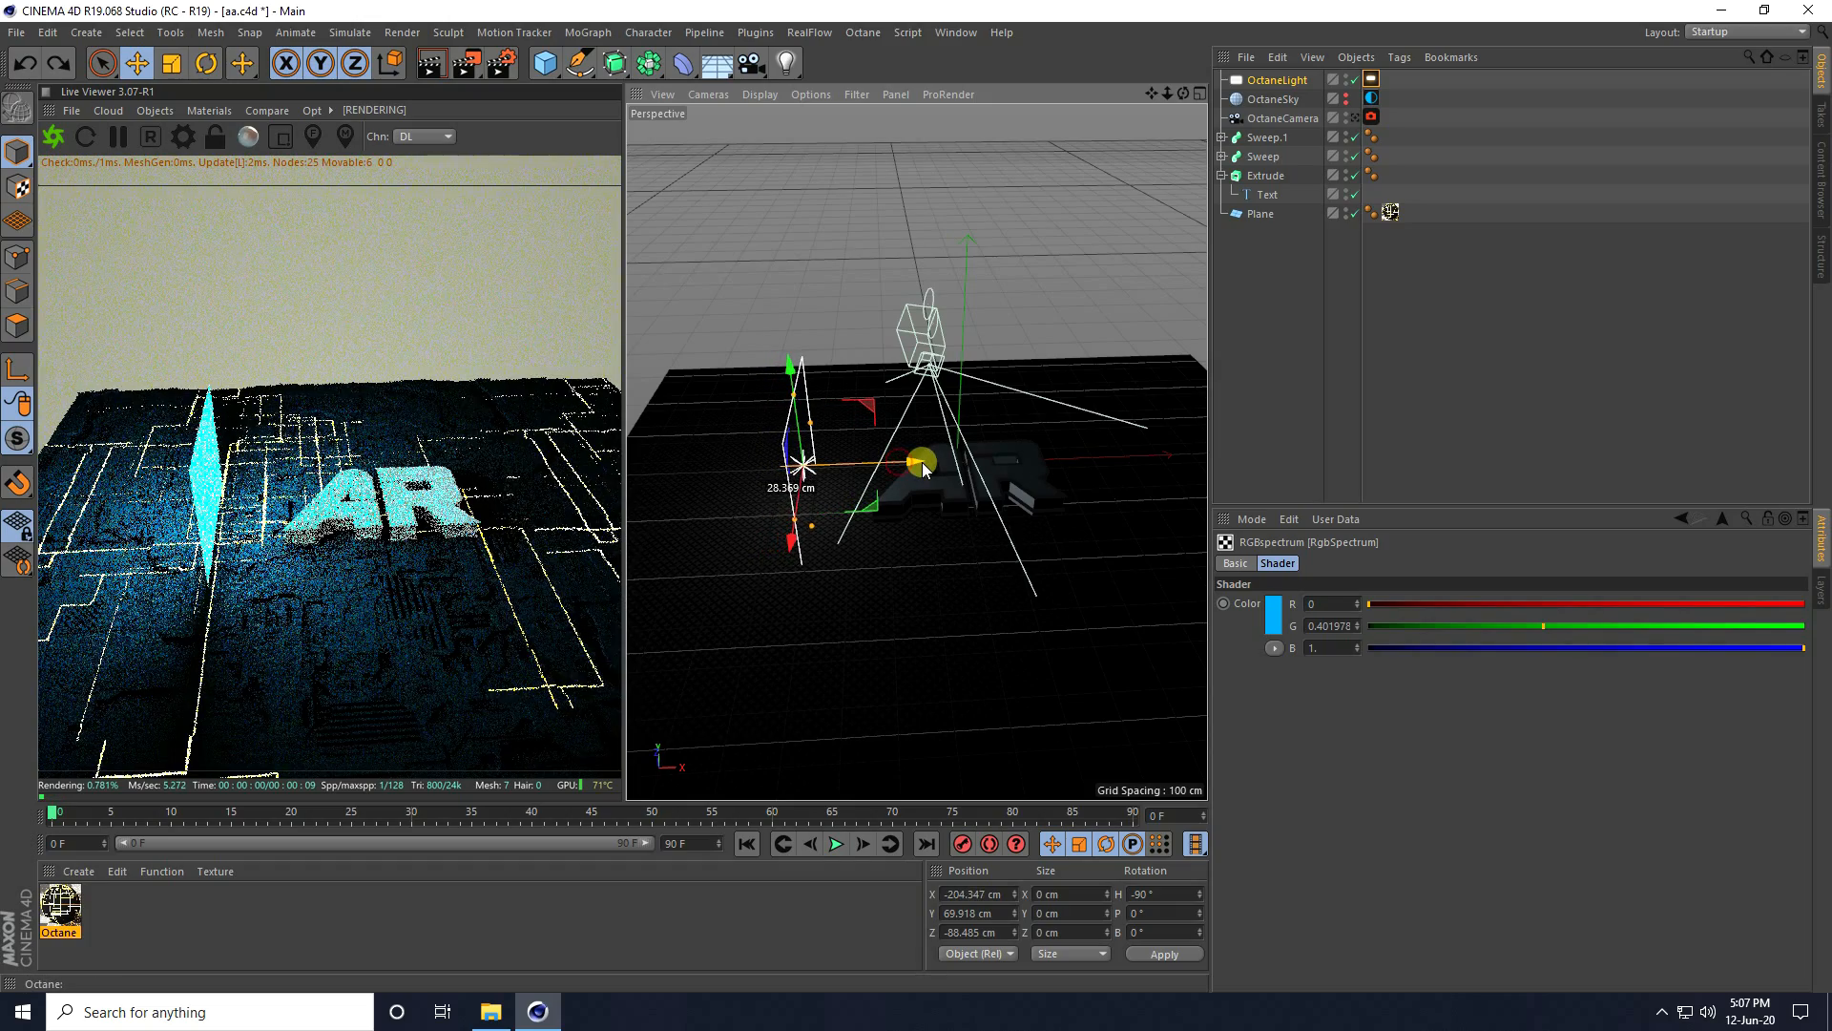
# - Duplicate the blue area light and move the copy to the opposite side of the letters, about X 203 cm
pyautogui.scroll(-2, 870, 539)
pyautogui.scroll(-1, 877, 543)
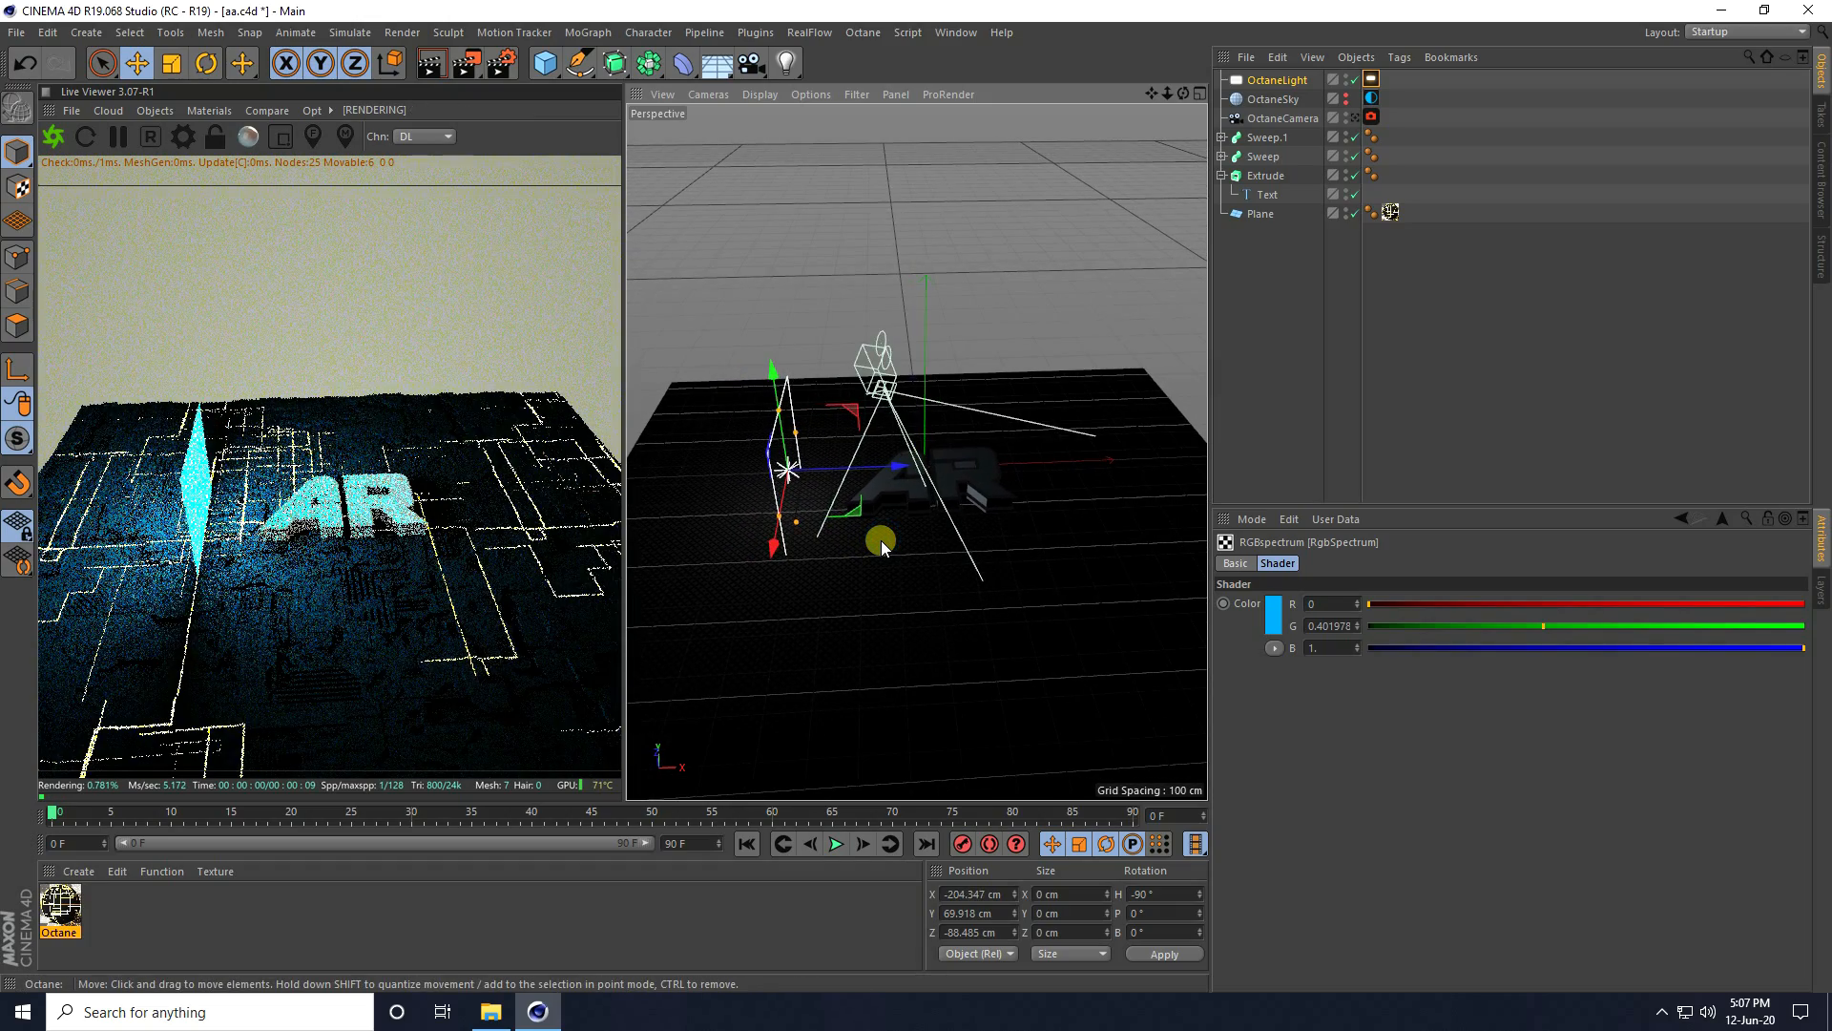
pyautogui.hotkey('ctrl', 'c')
pyautogui.hotkey('ctrl', 'v')
pyautogui.moveTo(902, 473); pyautogui.dragTo(1161, 487)
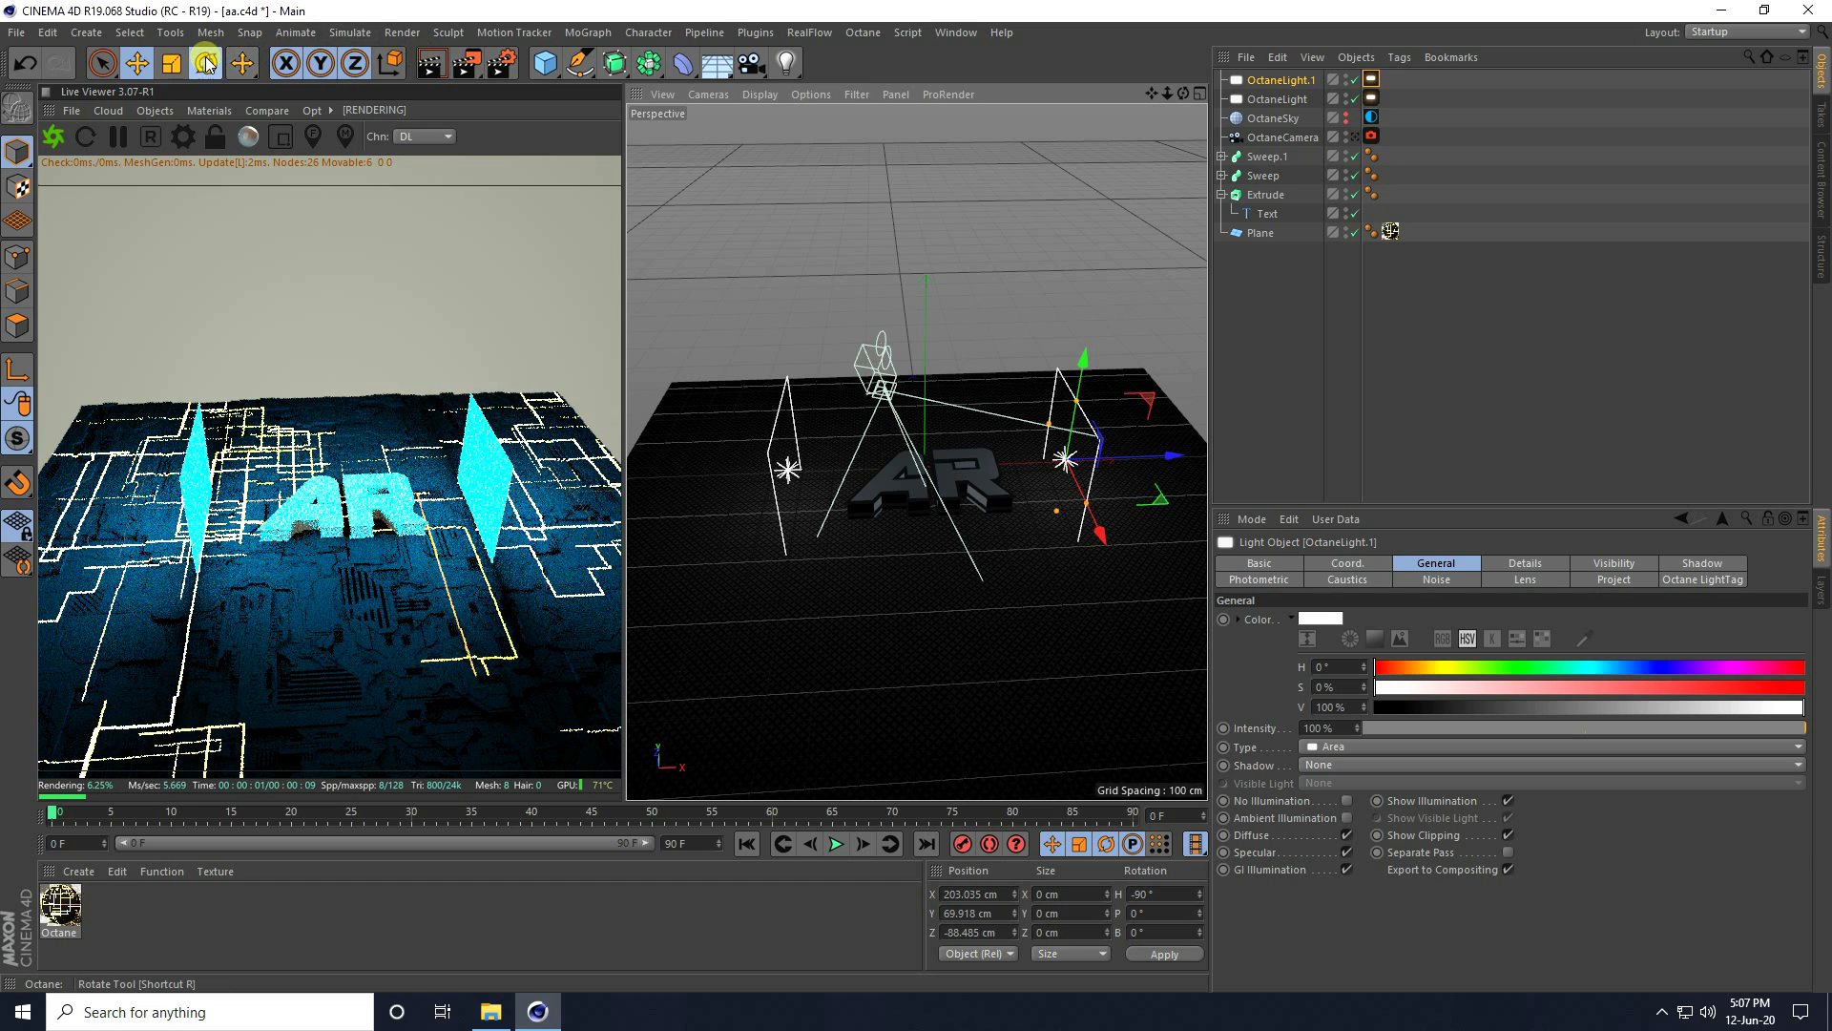
# - Set the duplicated light's heading rotation to 90°
pyautogui.press('r')
pyautogui.click(1155, 894)
pyautogui.write('90')
pyautogui.press('Return')
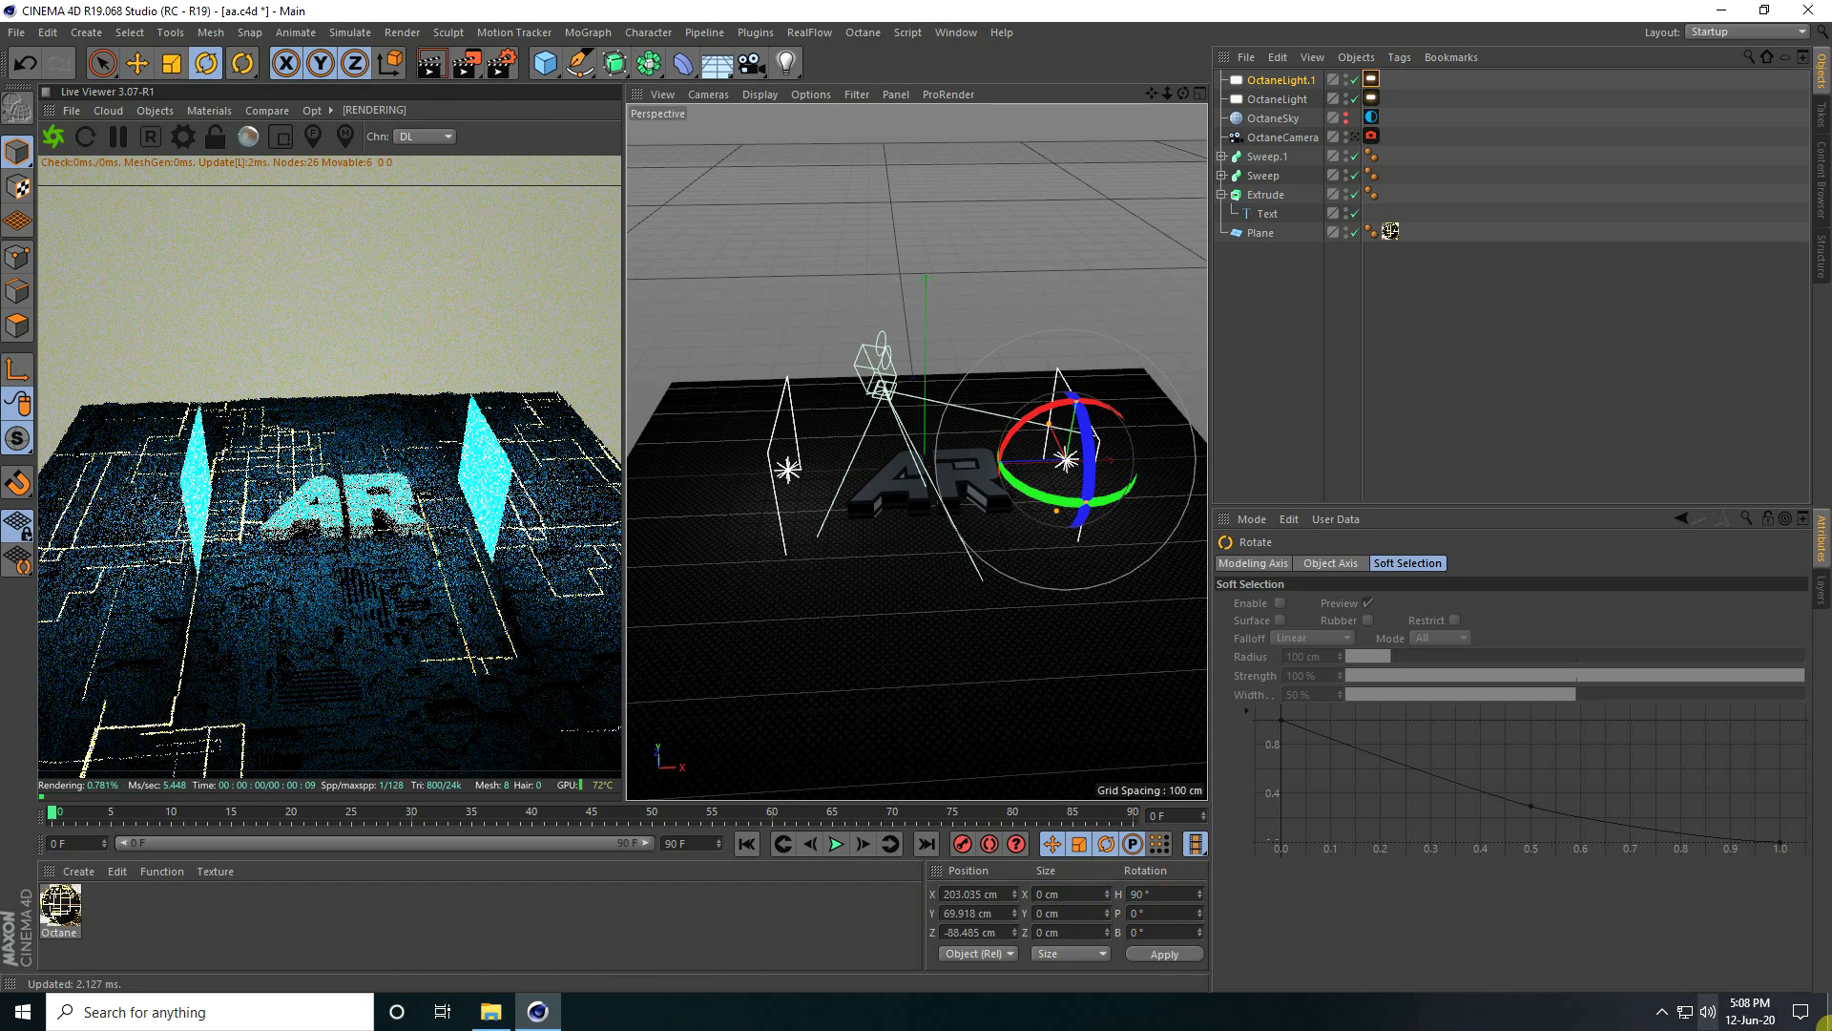
# - Set the duplicated area light's RgbSpectrum color to pure red with R 1, G 0 and B 0
pyautogui.click(1372, 79)
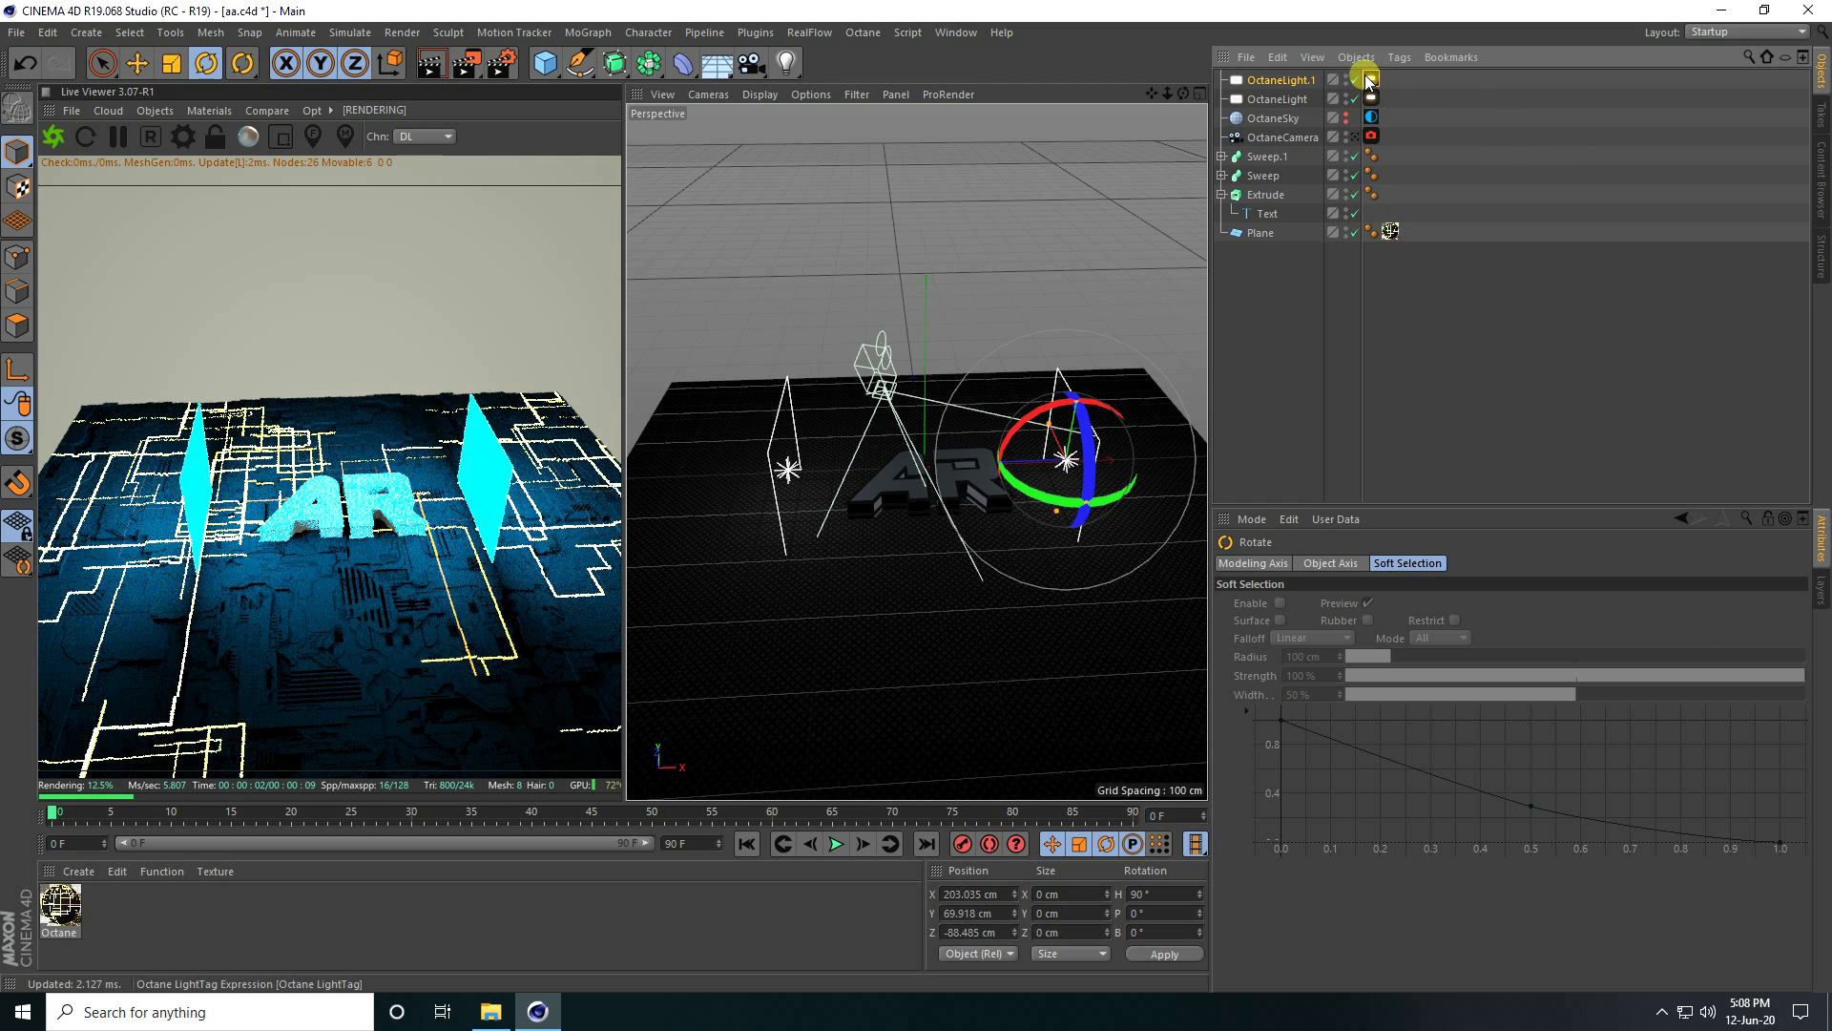
pyautogui.click(1367, 718)
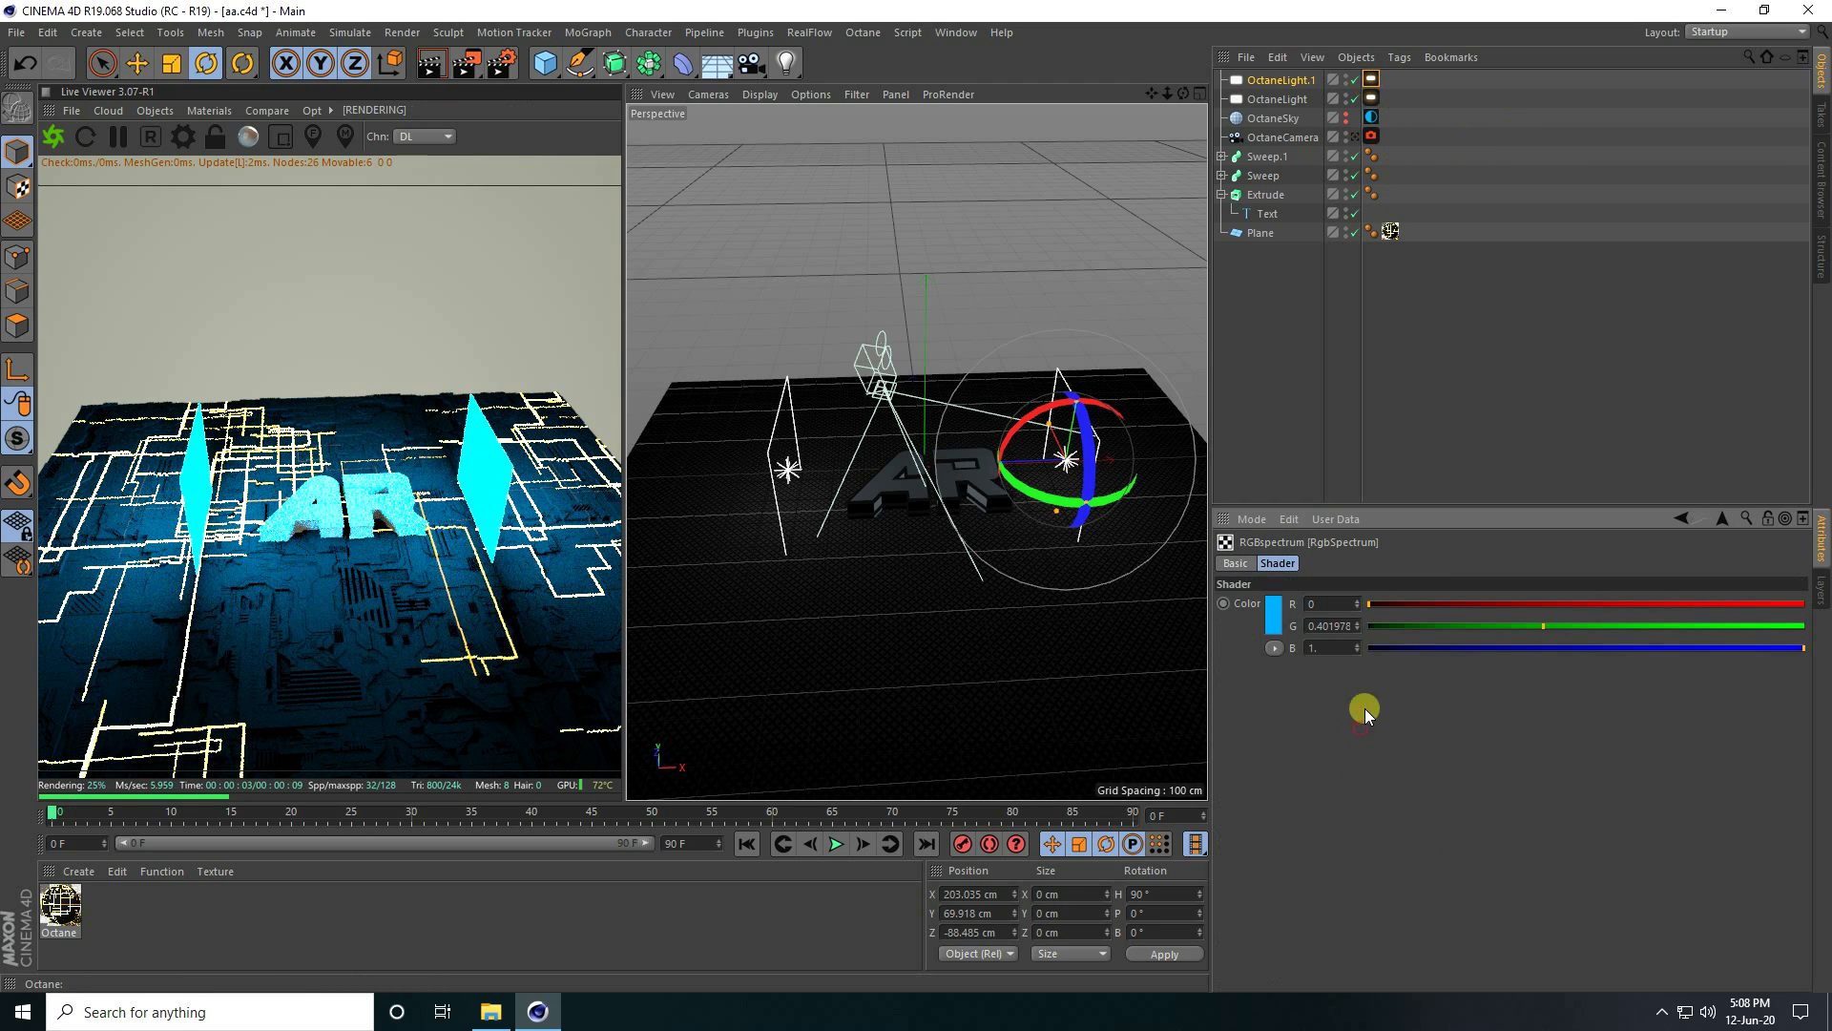
pyautogui.click(1274, 613)
pyautogui.moveTo(1308, 607); pyautogui.dragTo(1500, 629)
pyautogui.click(1235, 680)
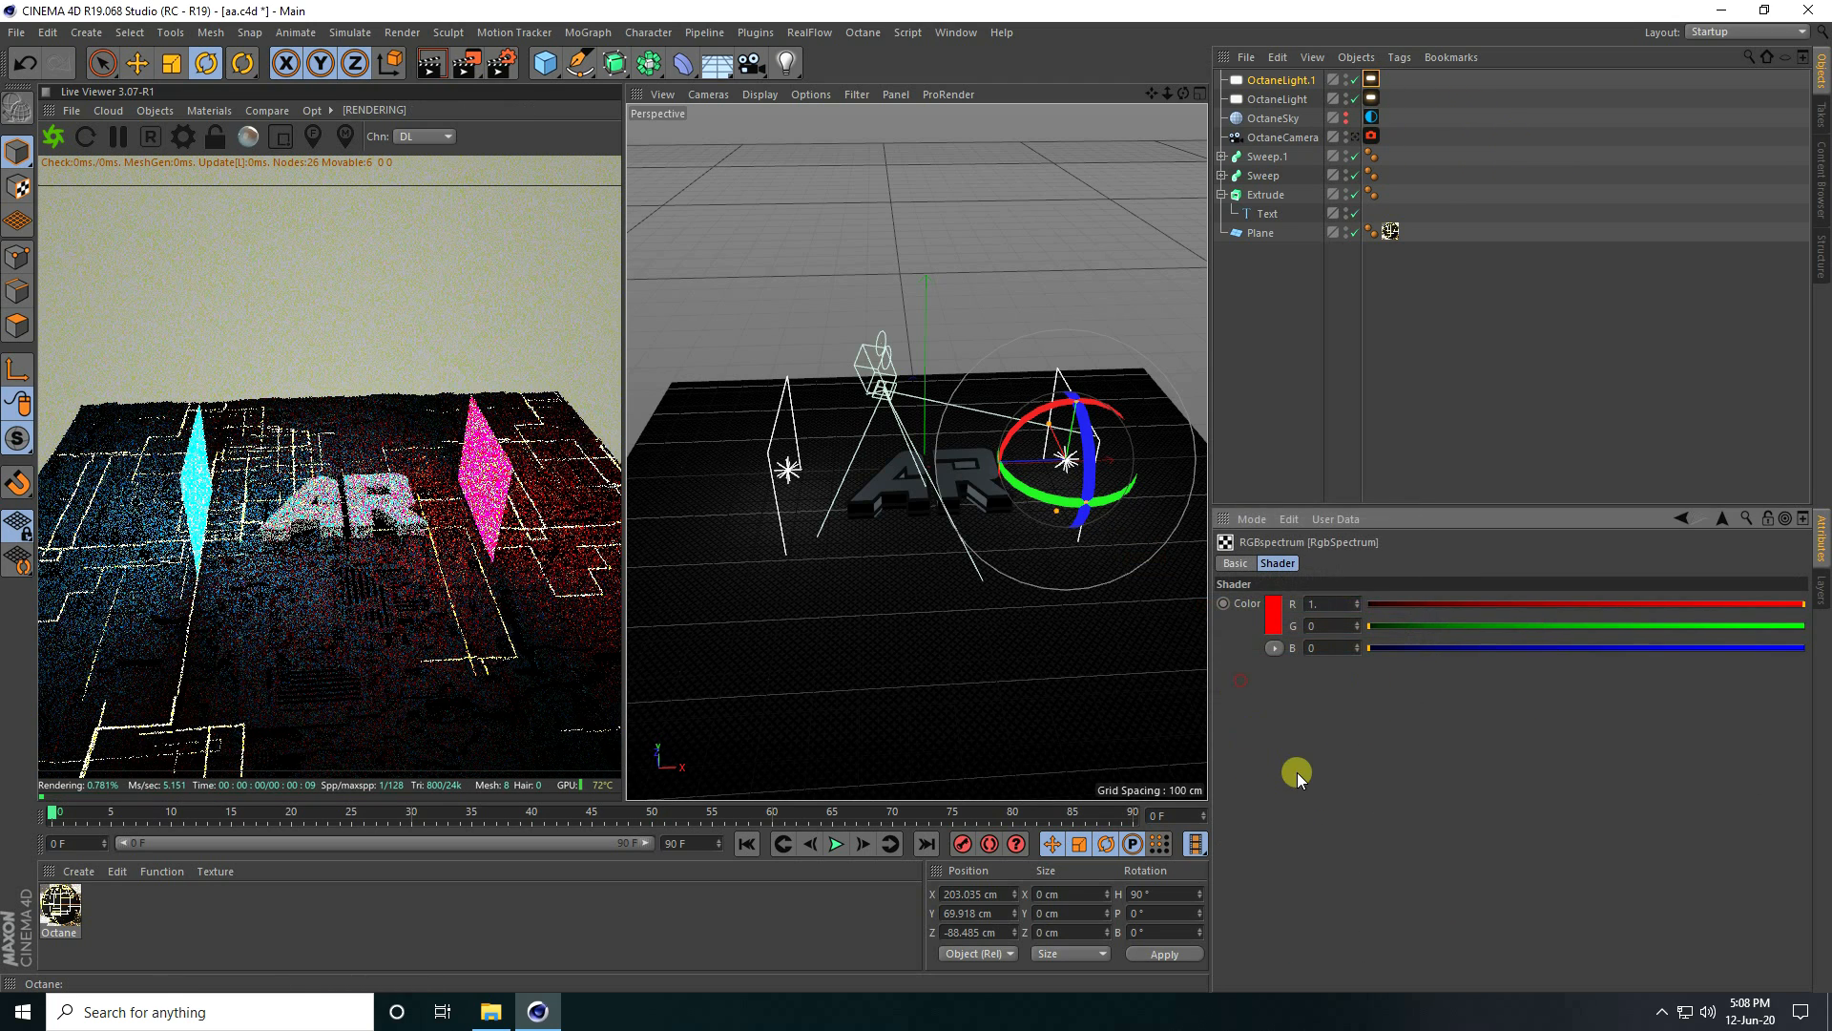
# - Turn off camera visibility and shadow visibility for both the red and the blue area lights
pyautogui.click(1683, 519)
pyautogui.click(1403, 564)
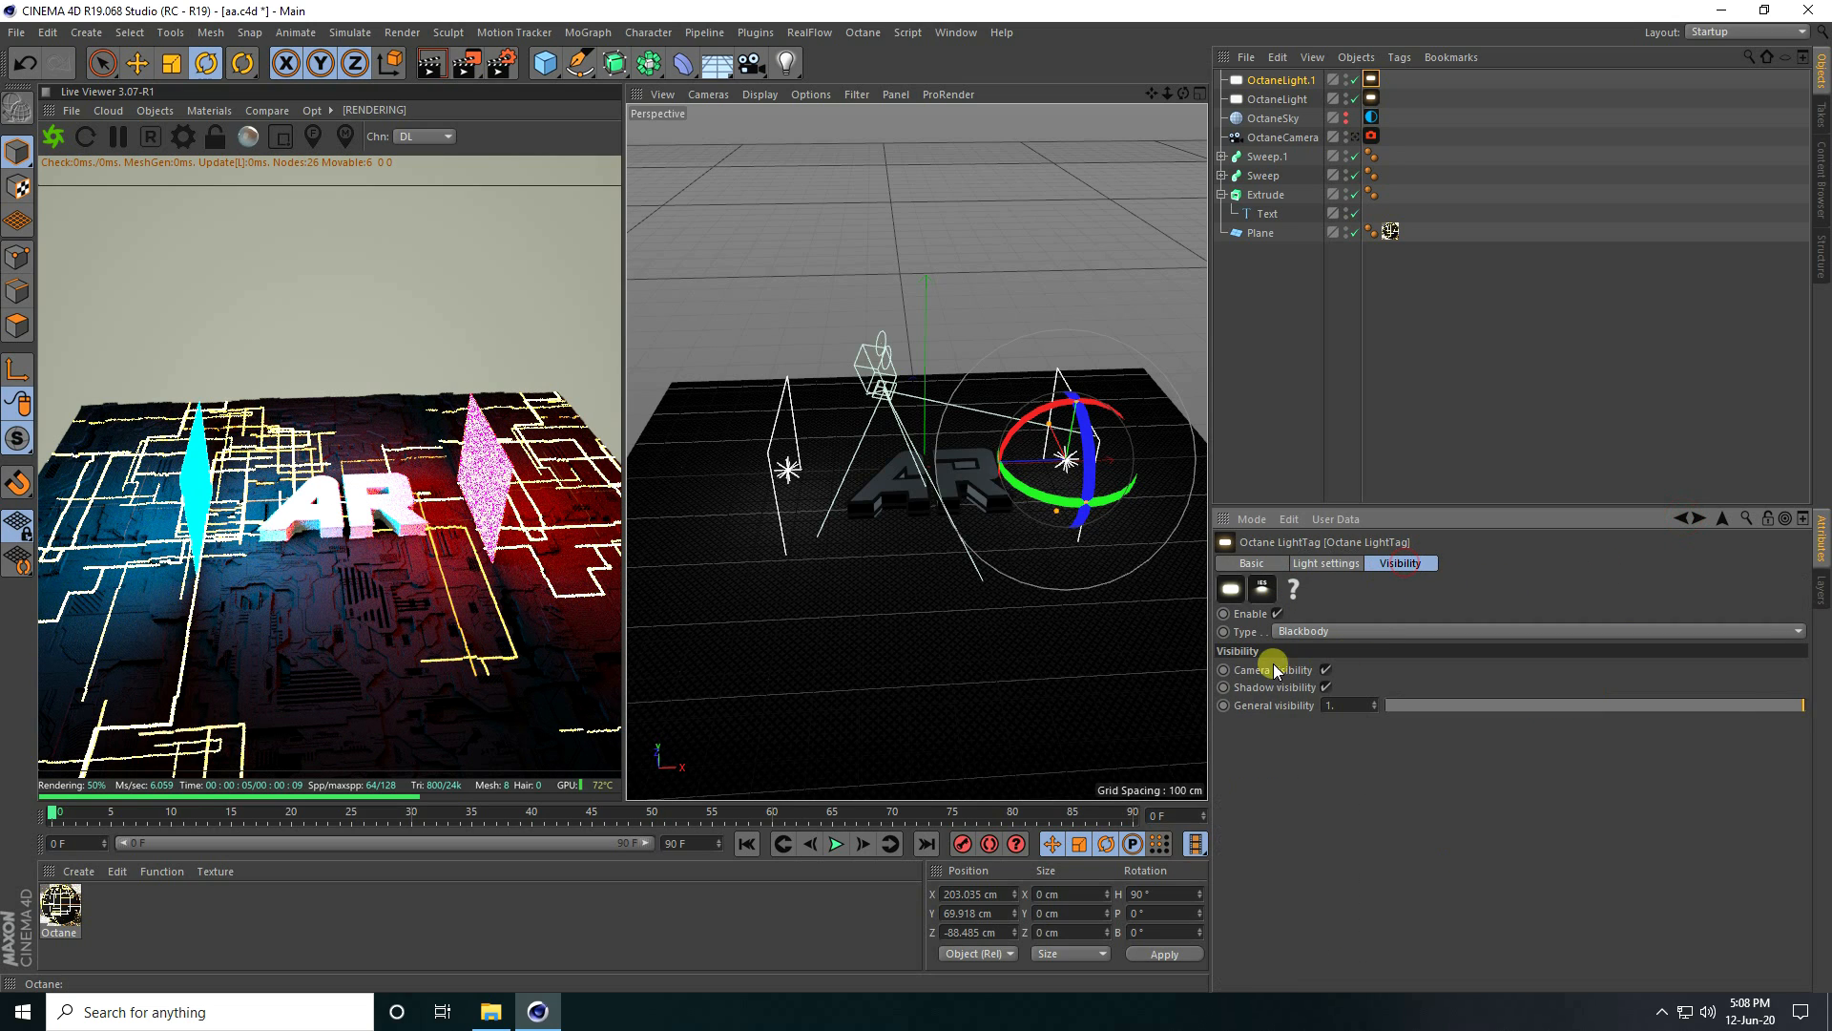
pyautogui.click(1324, 671)
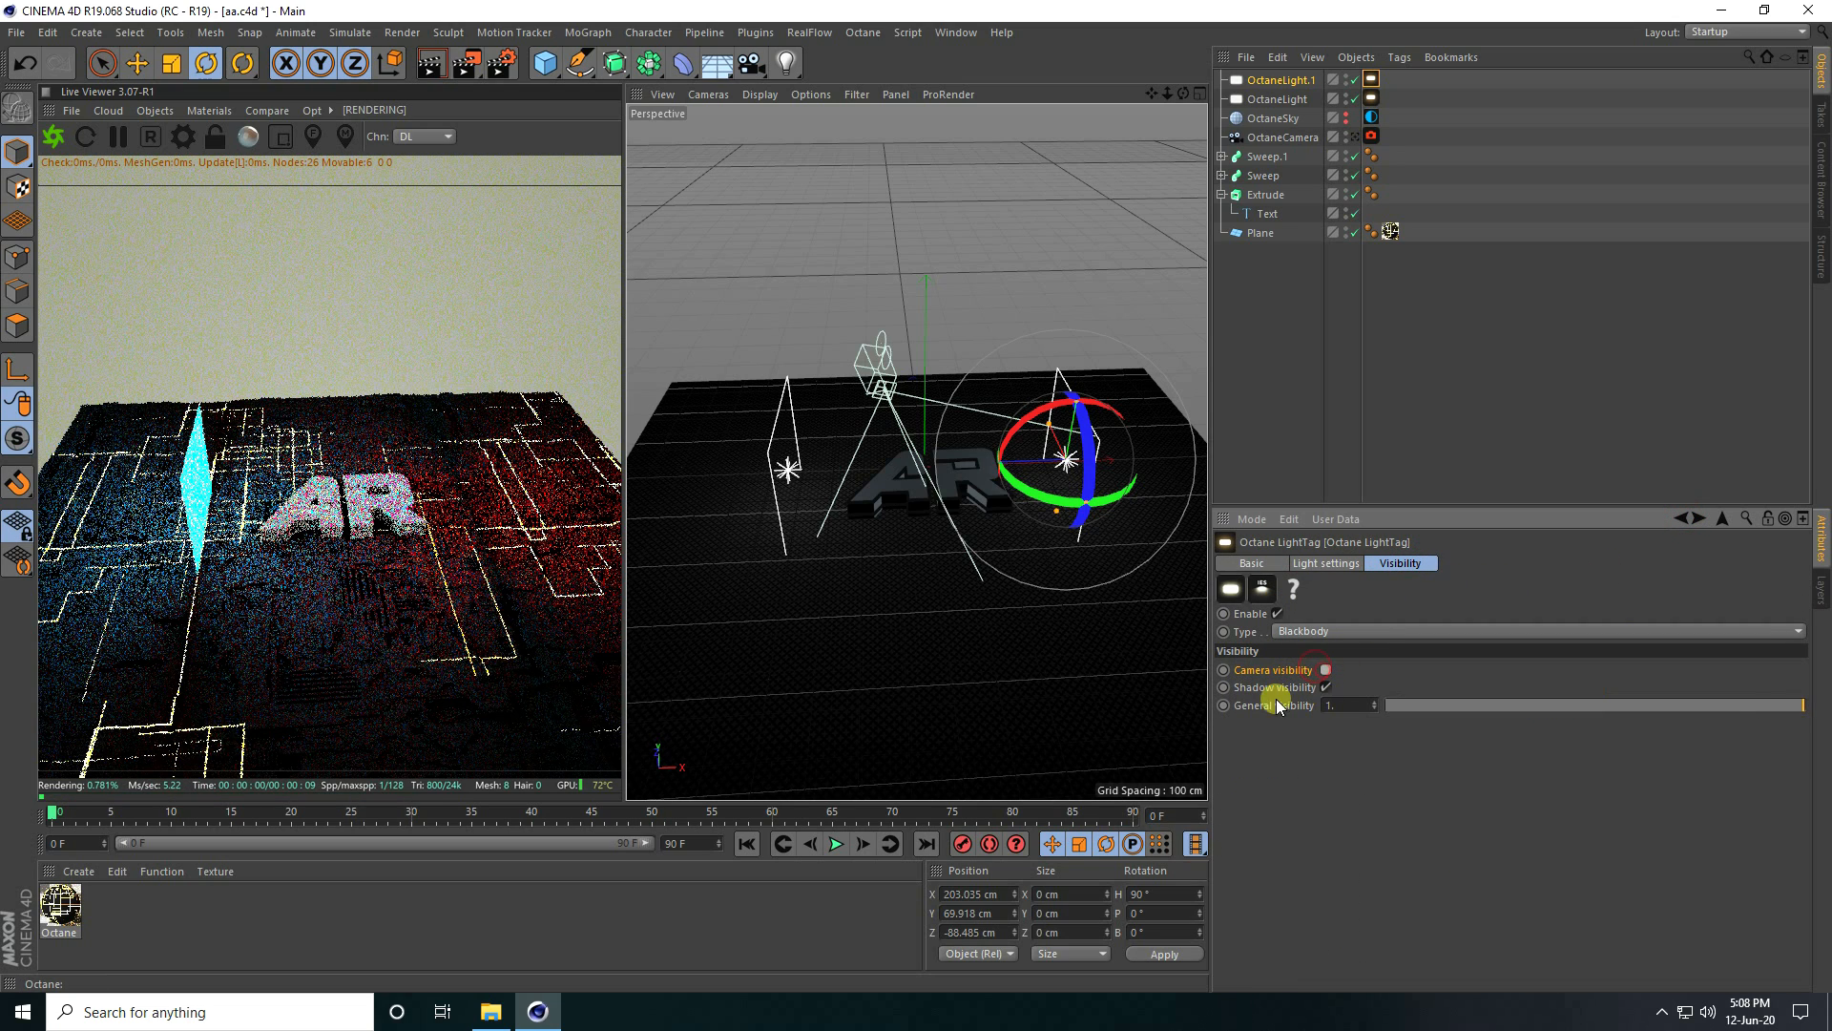
pyautogui.click(1326, 687)
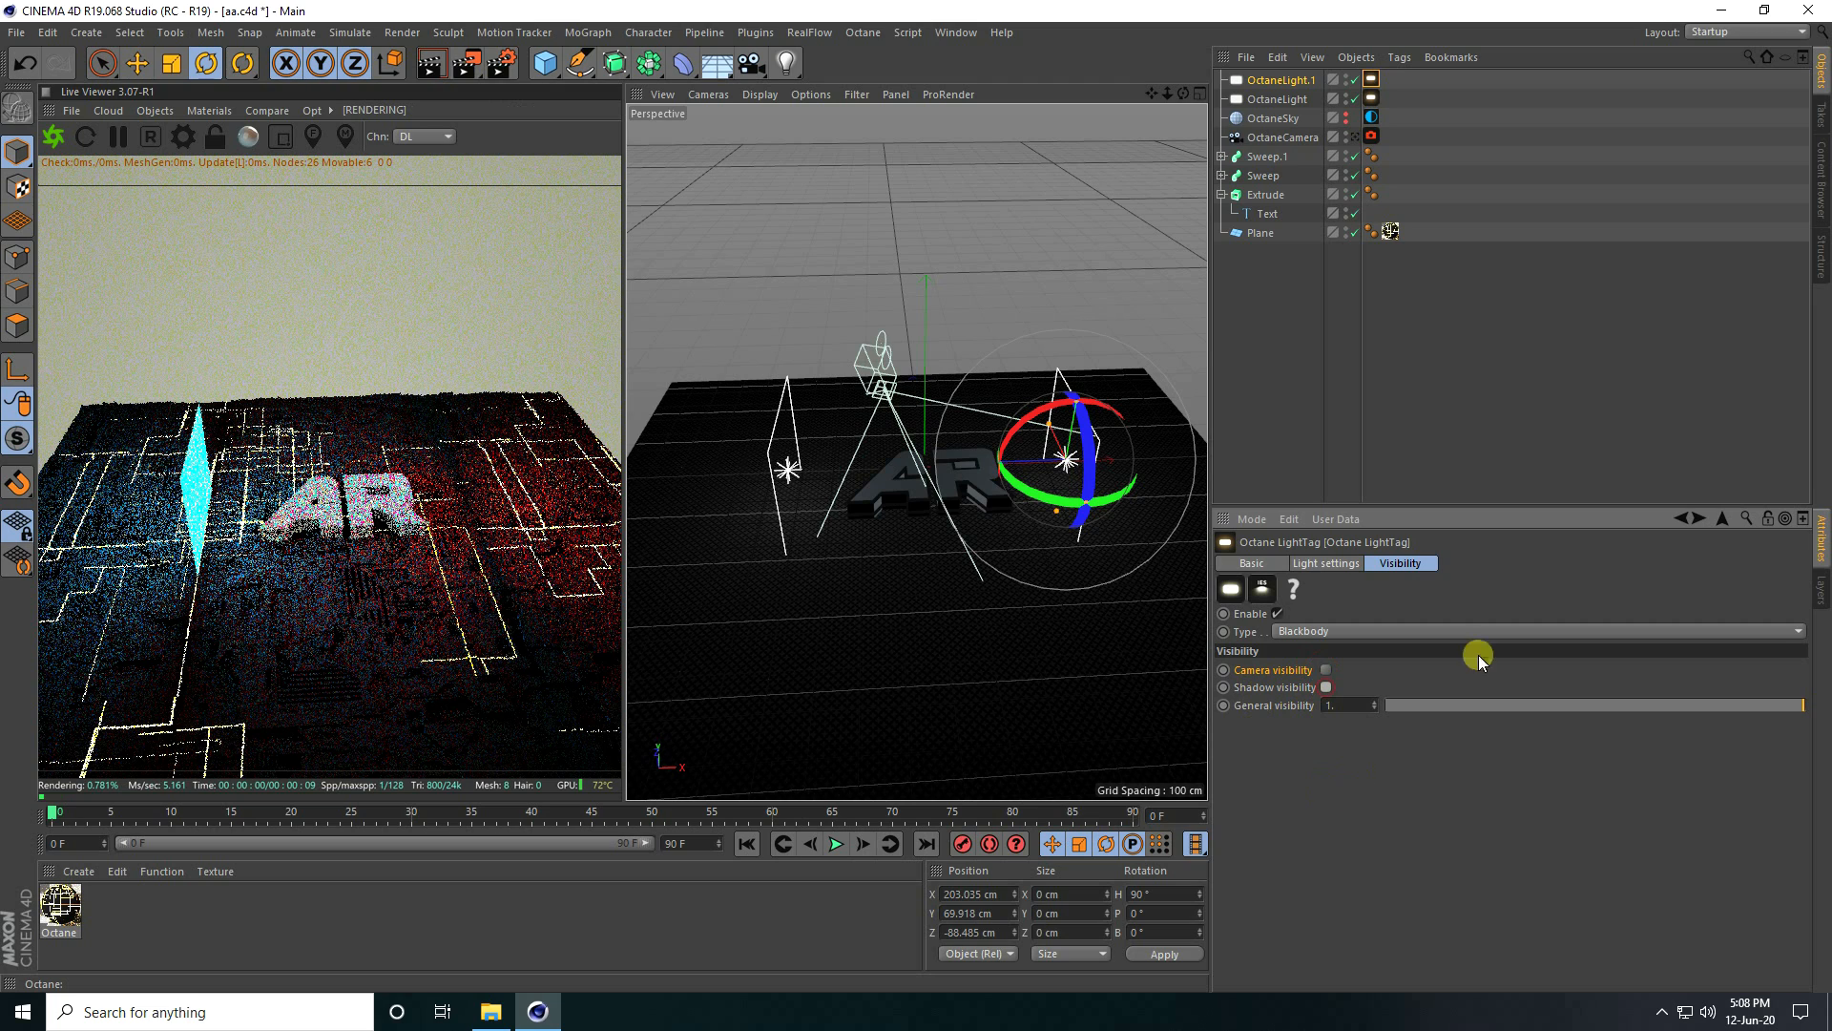
pyautogui.click(1371, 98)
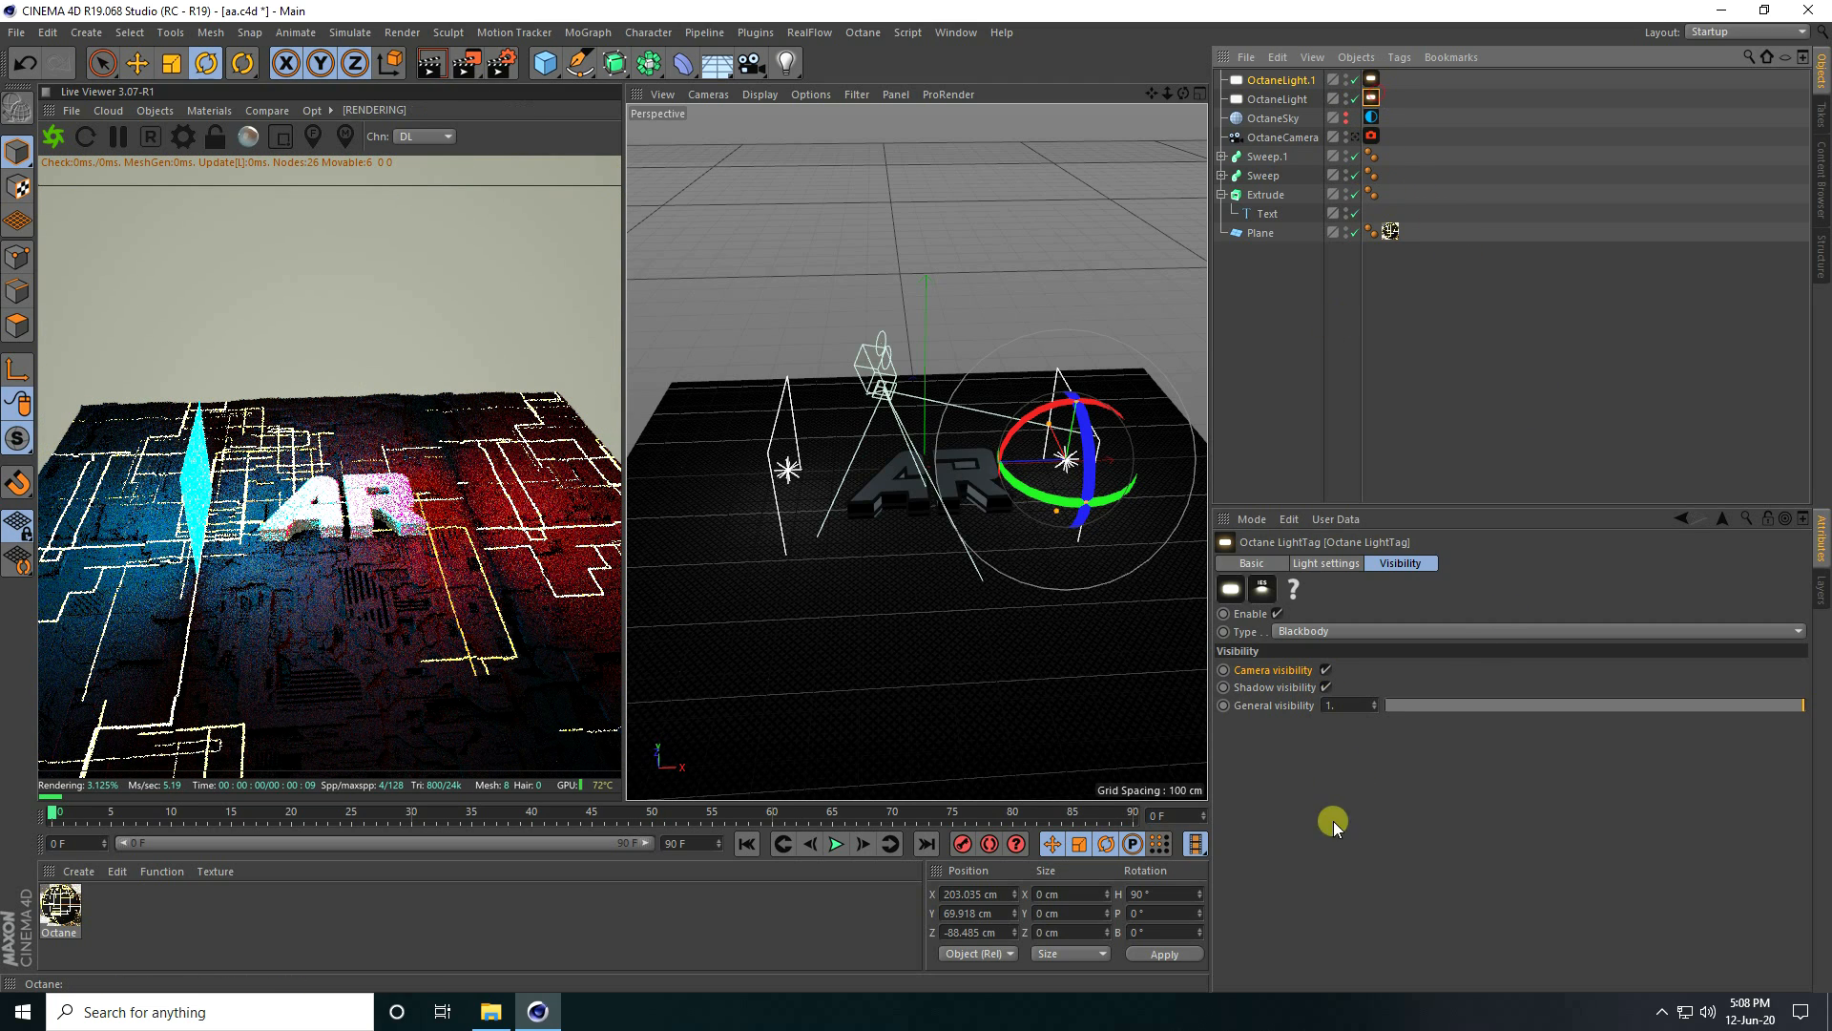
pyautogui.click(1325, 670)
pyautogui.click(1327, 688)
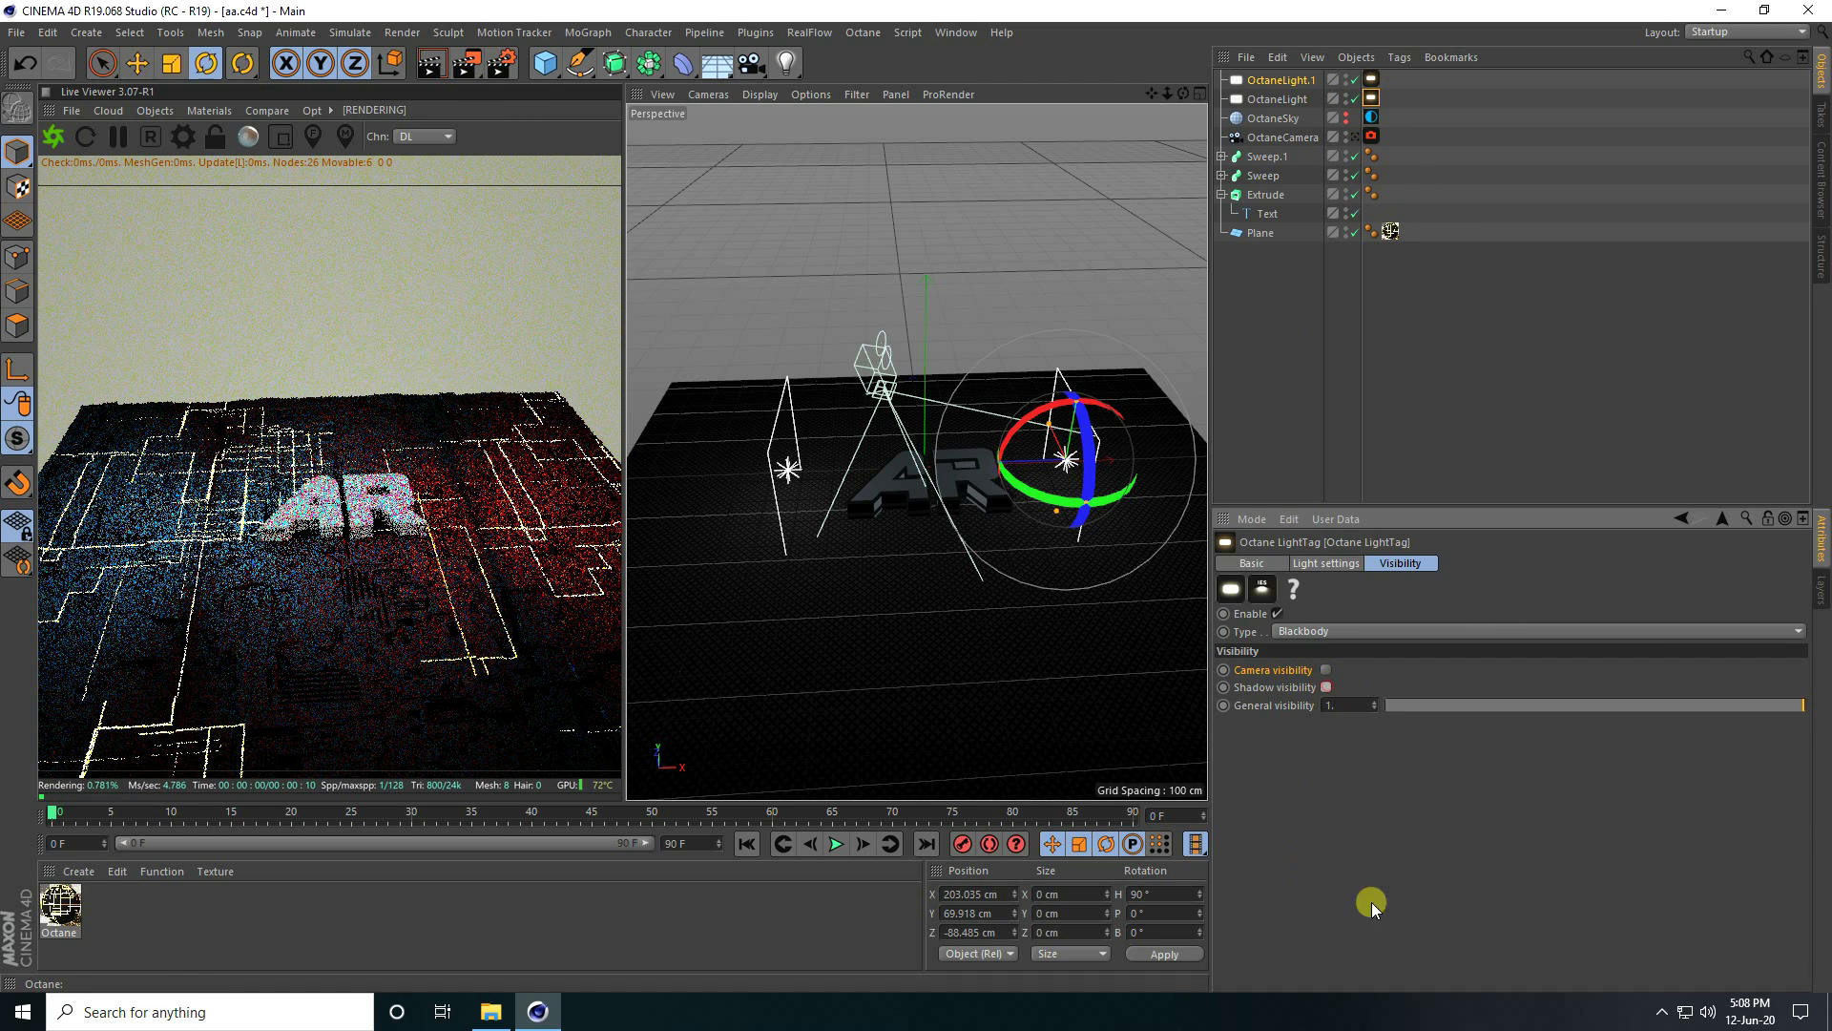
# - Look through the Octane camera and toggle the Octane sky's visibility
pyautogui.click(1355, 139)
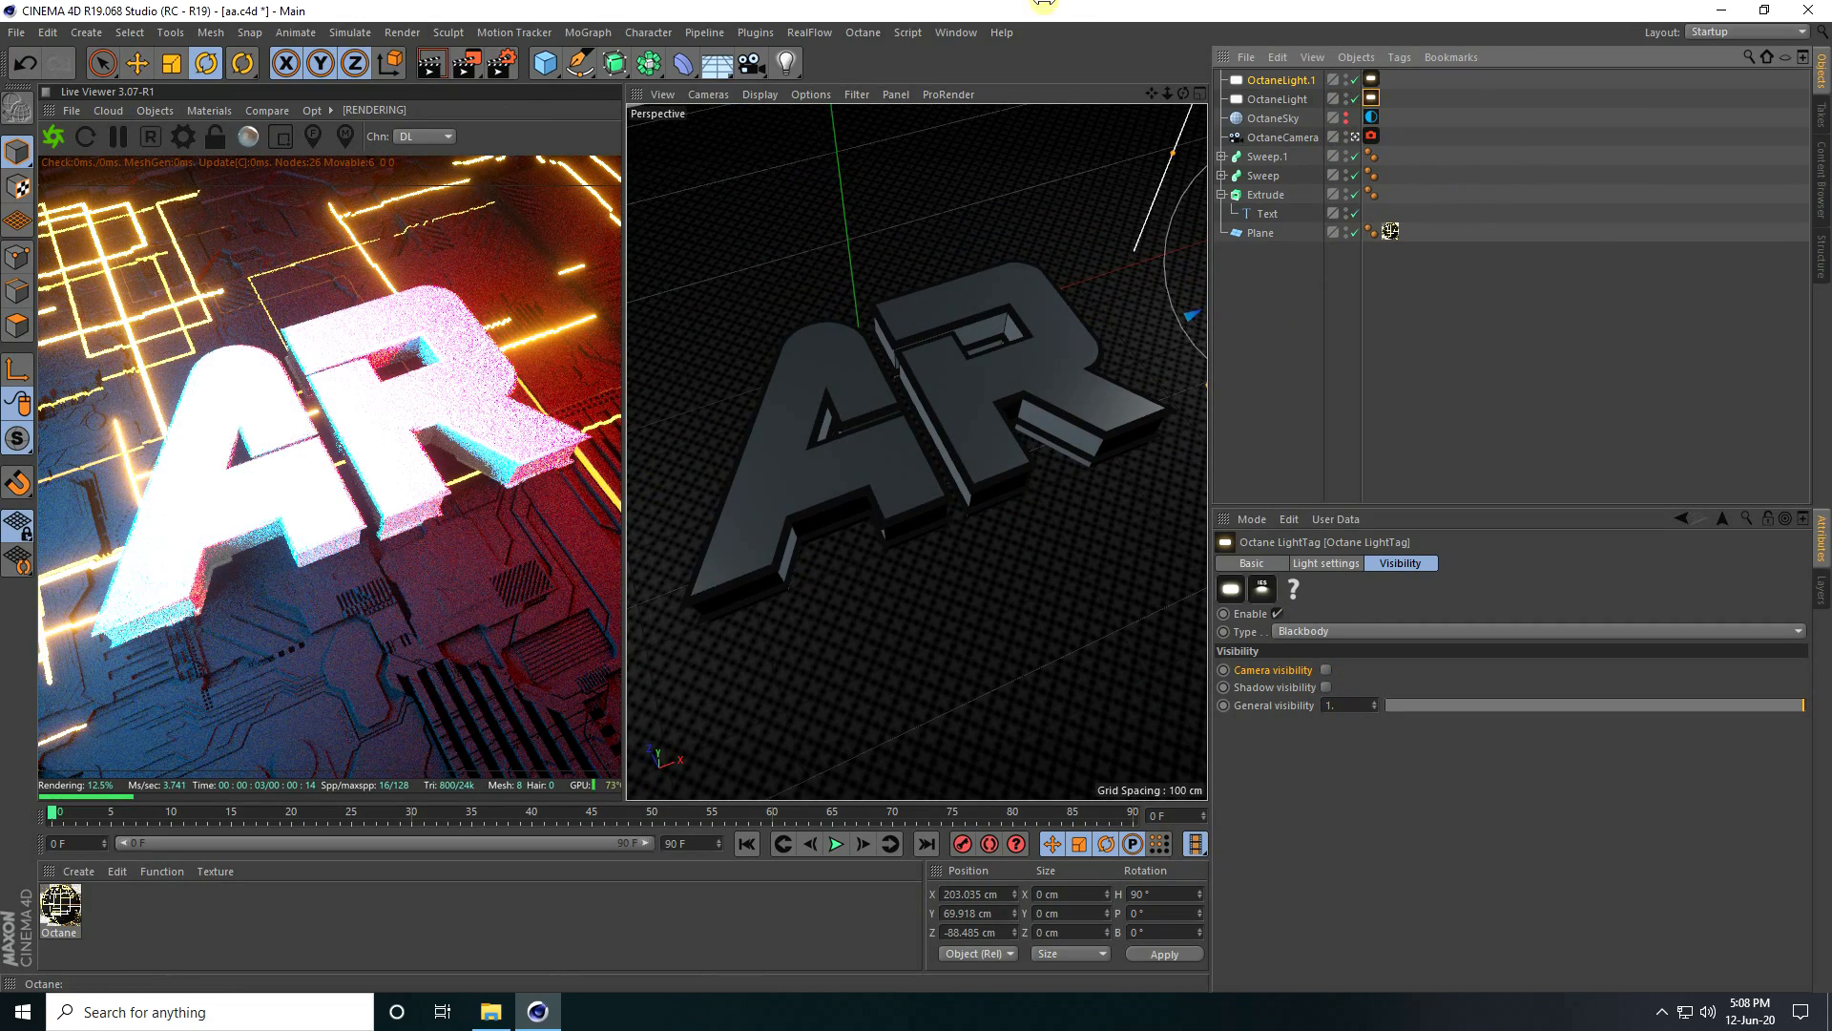
pyautogui.click(1350, 119)
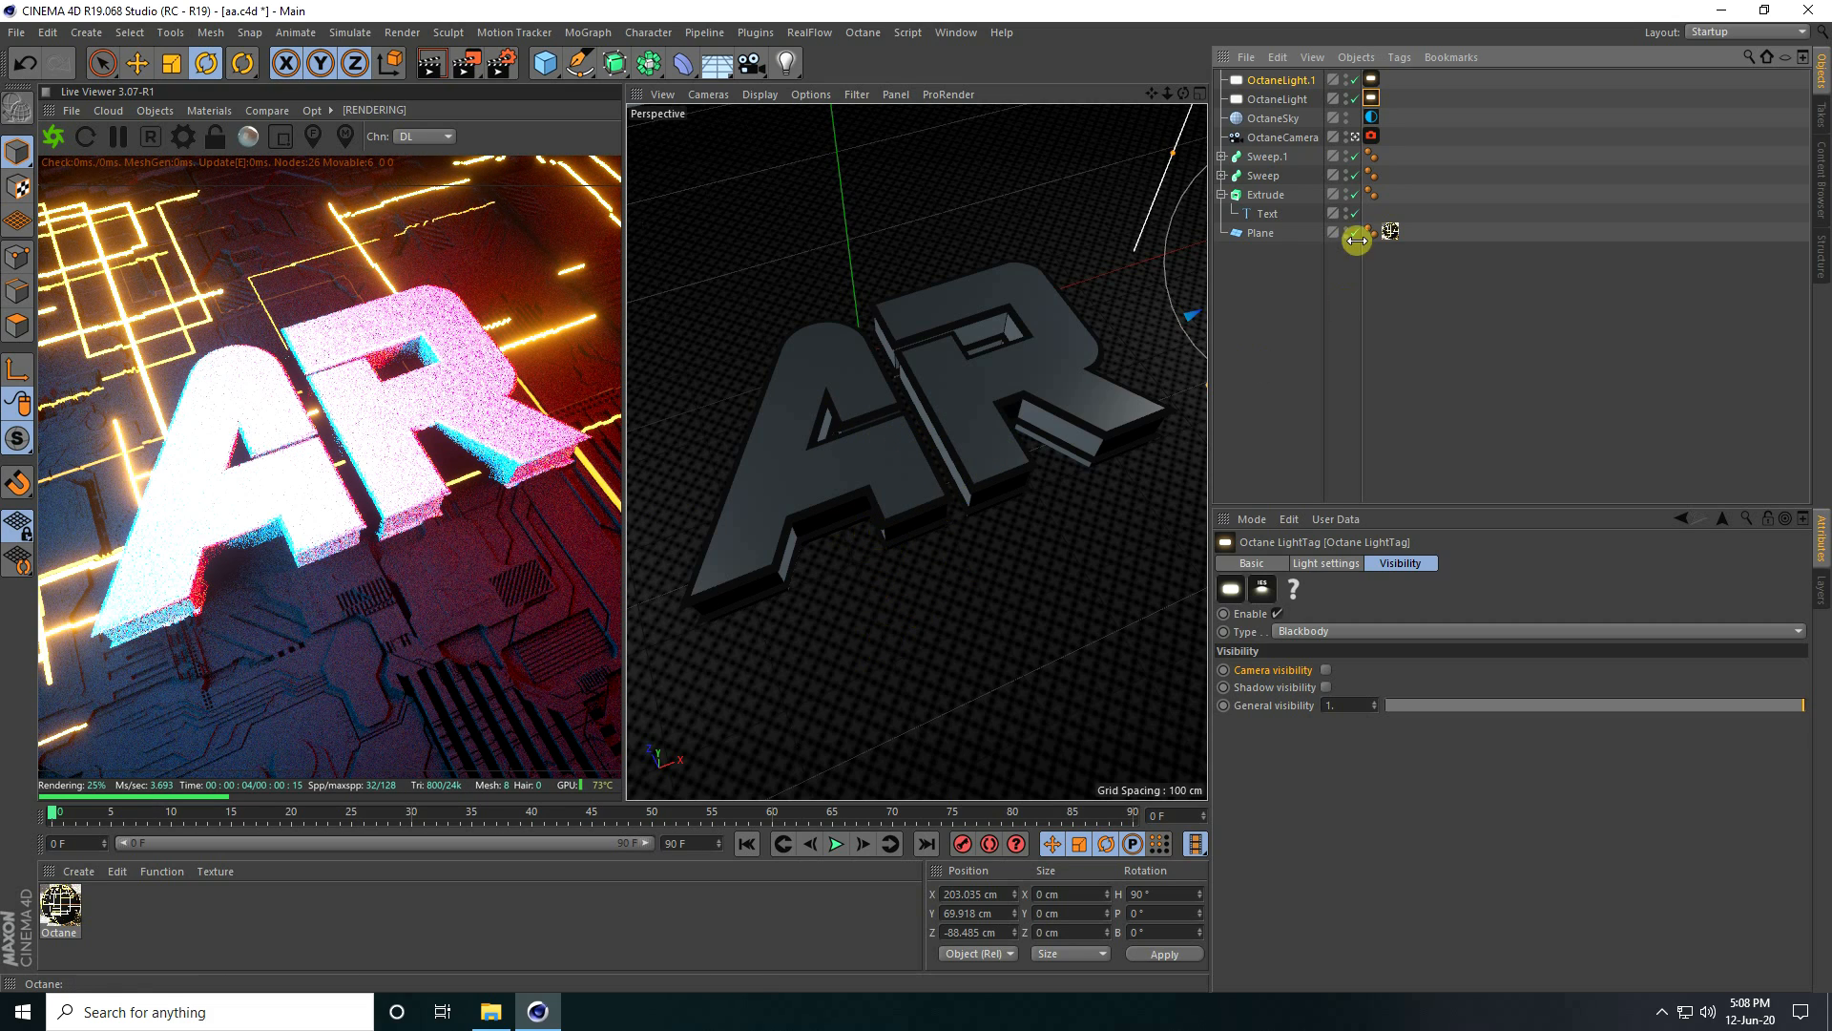
# - Raise the lower sweep outline around the letters slightly in the front view, to about Y 11.8 cm
pyautogui.click(1222, 194)
pyautogui.click(1265, 193)
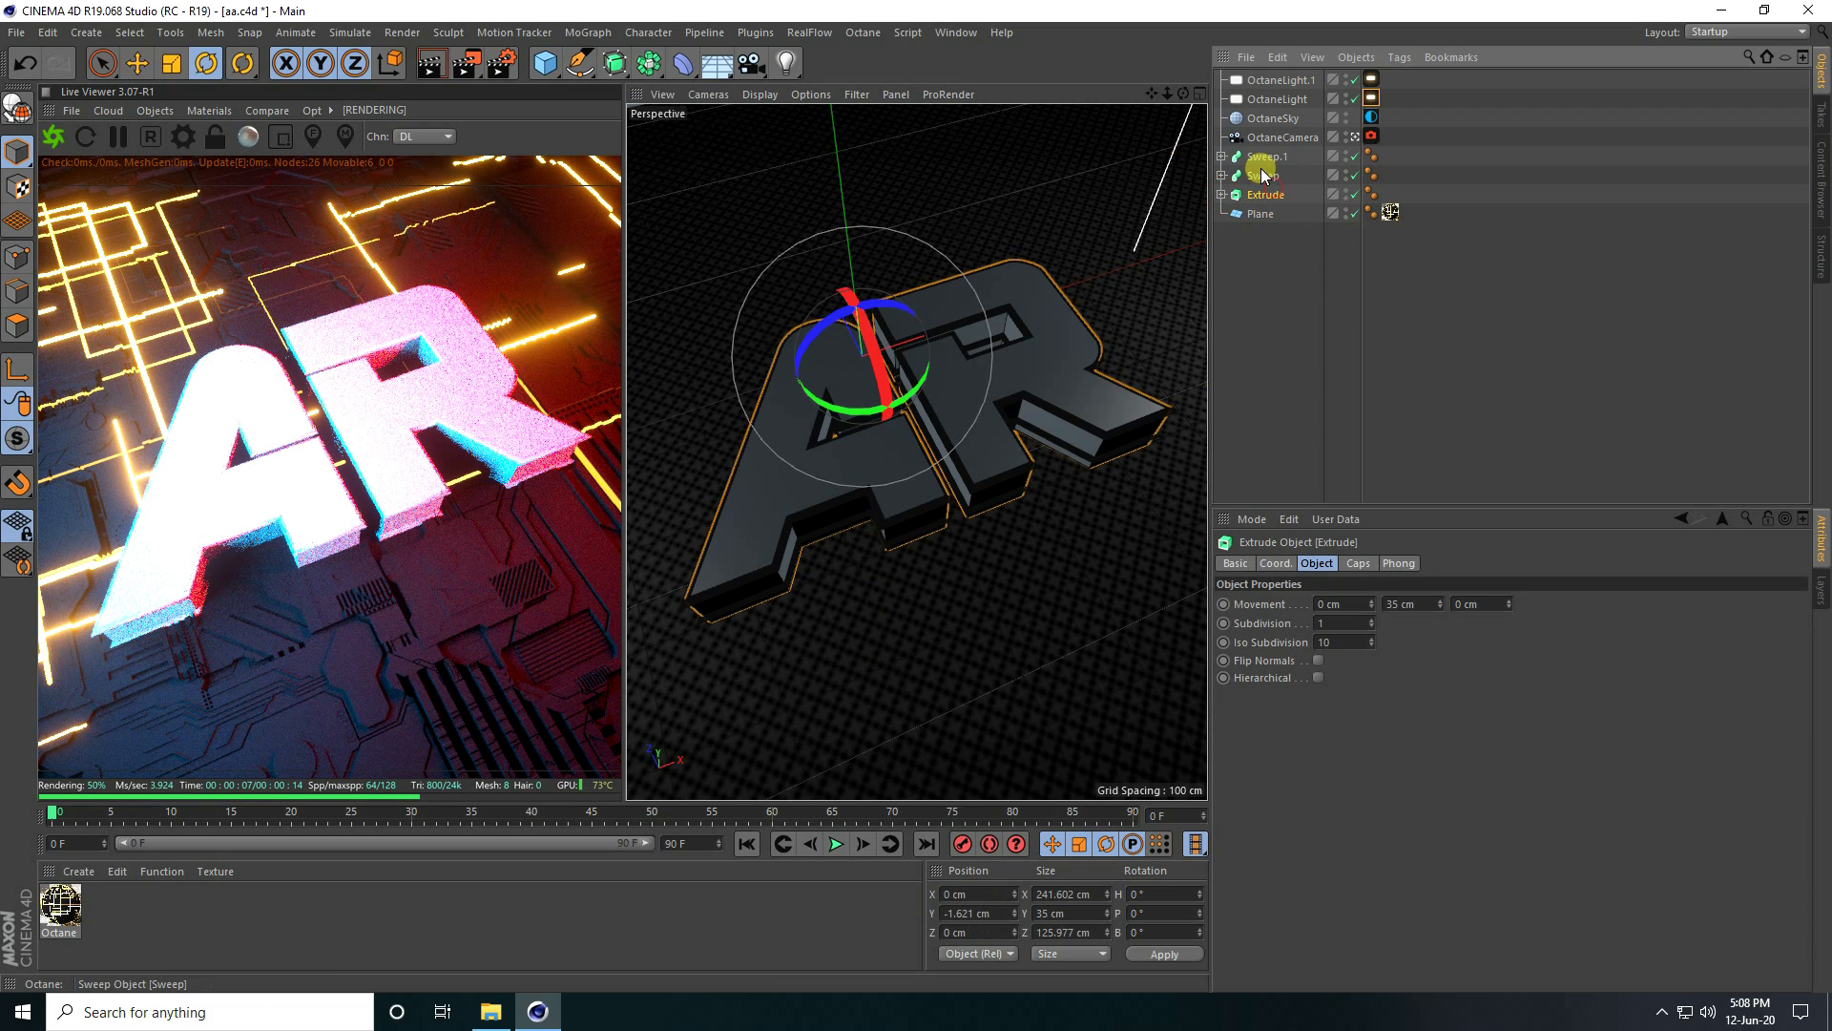
pyautogui.click(1264, 158)
pyautogui.middleClick(872, 444)
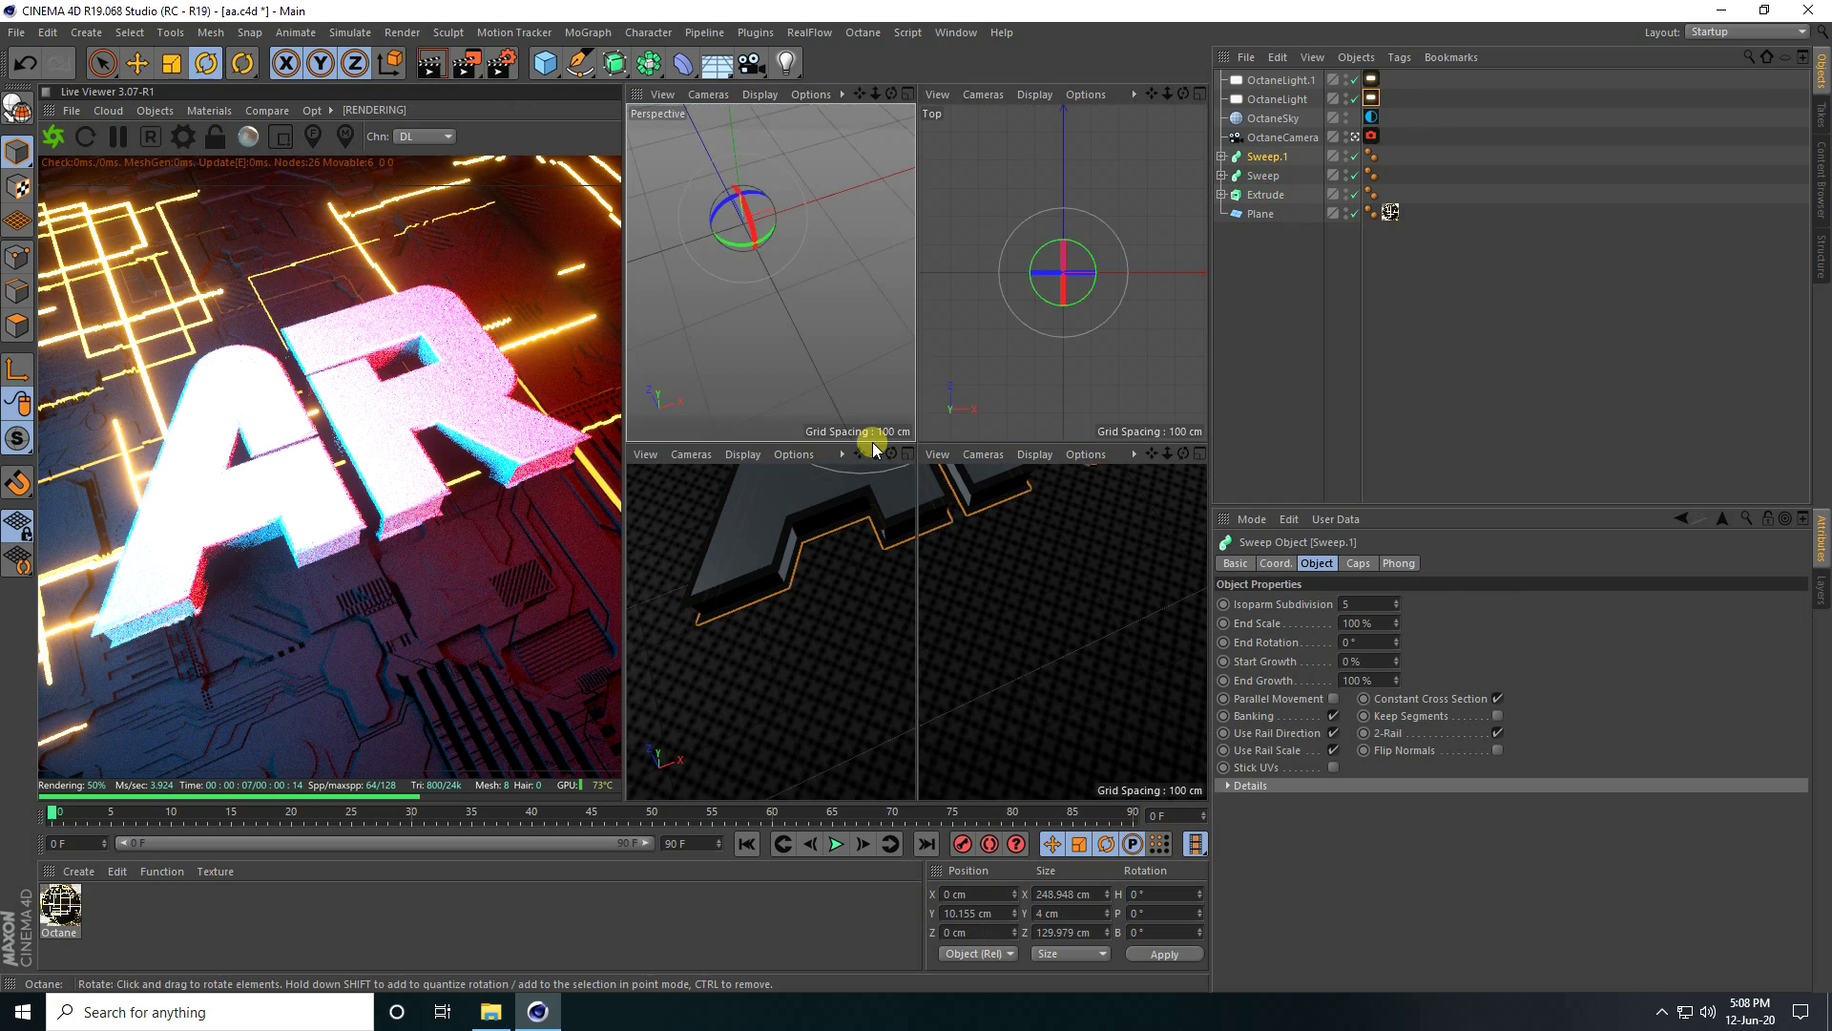
pyautogui.middleClick(977, 483)
pyautogui.scroll(8, 910, 479)
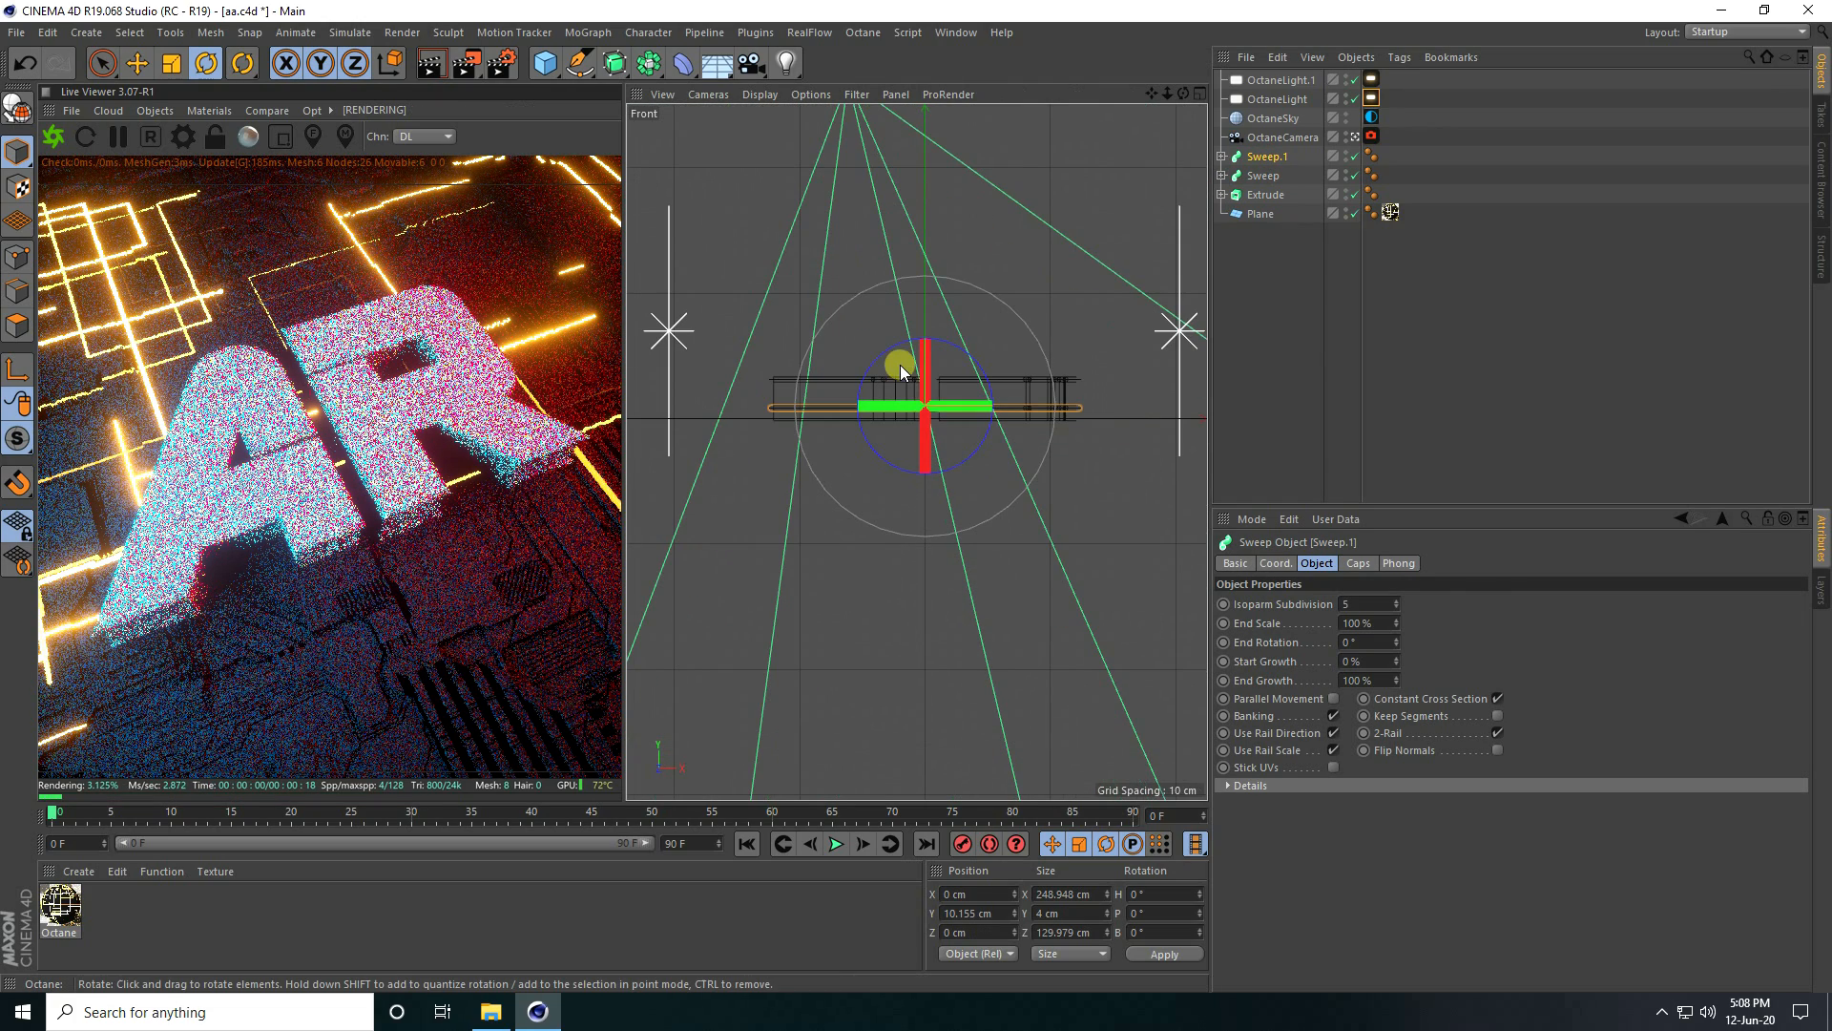
pyautogui.click(139, 62)
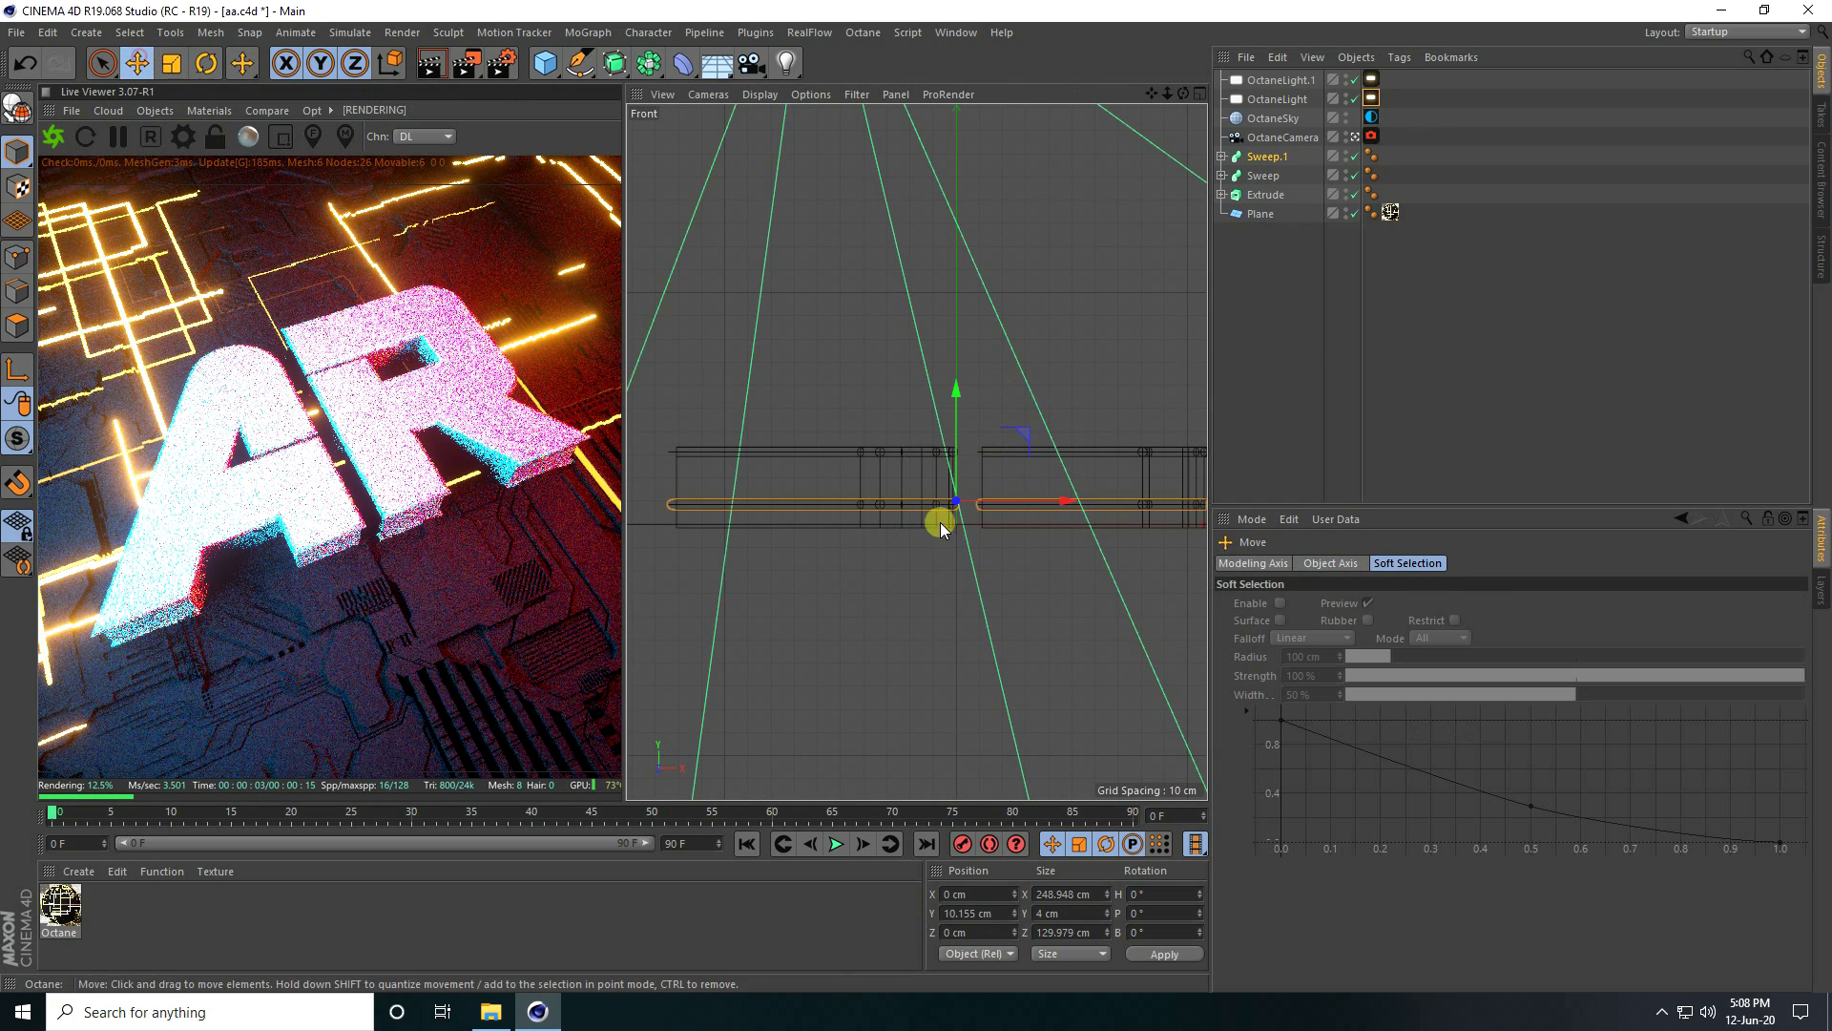
pyautogui.moveTo(956, 389); pyautogui.dragTo(954, 385)
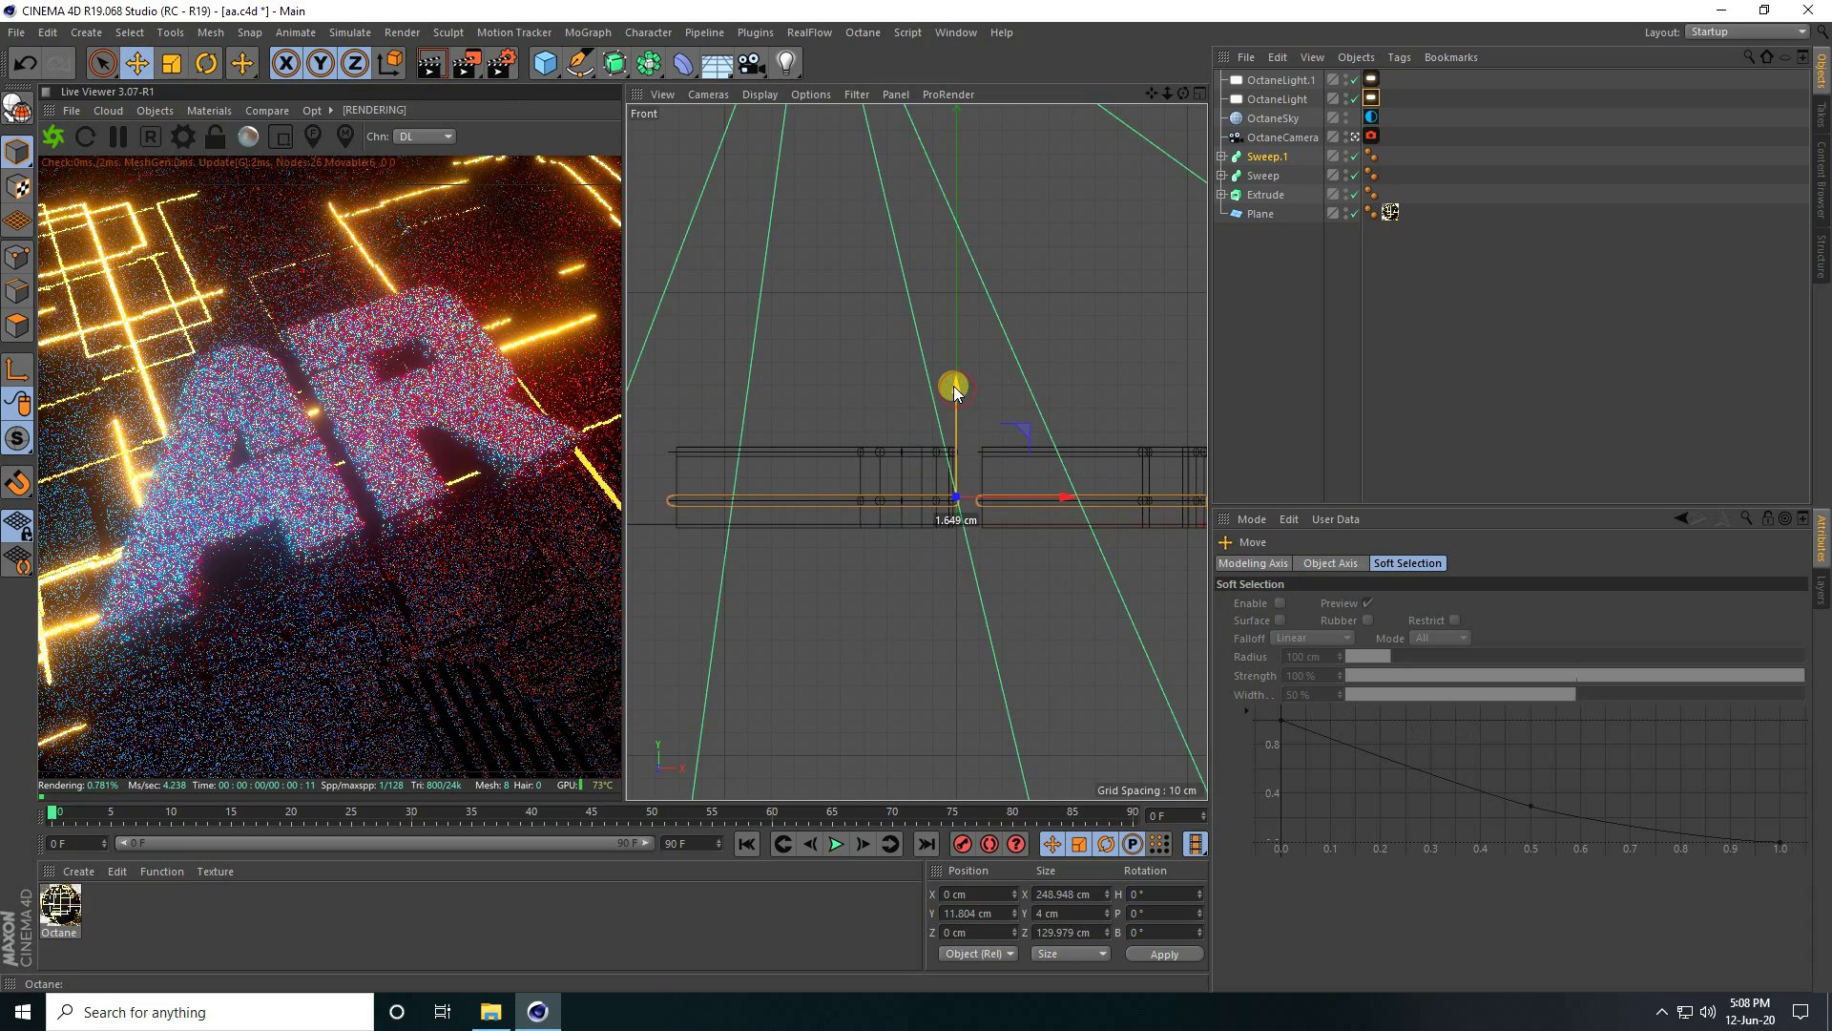
# - Raise both sweeps and the extruded letters together by about 2.4 cm, to about Y 18 cm
pyautogui.middleClick(953, 386)
pyautogui.keyDown('shift'); pyautogui.click(1243, 196); pyautogui.keyUp('shift')
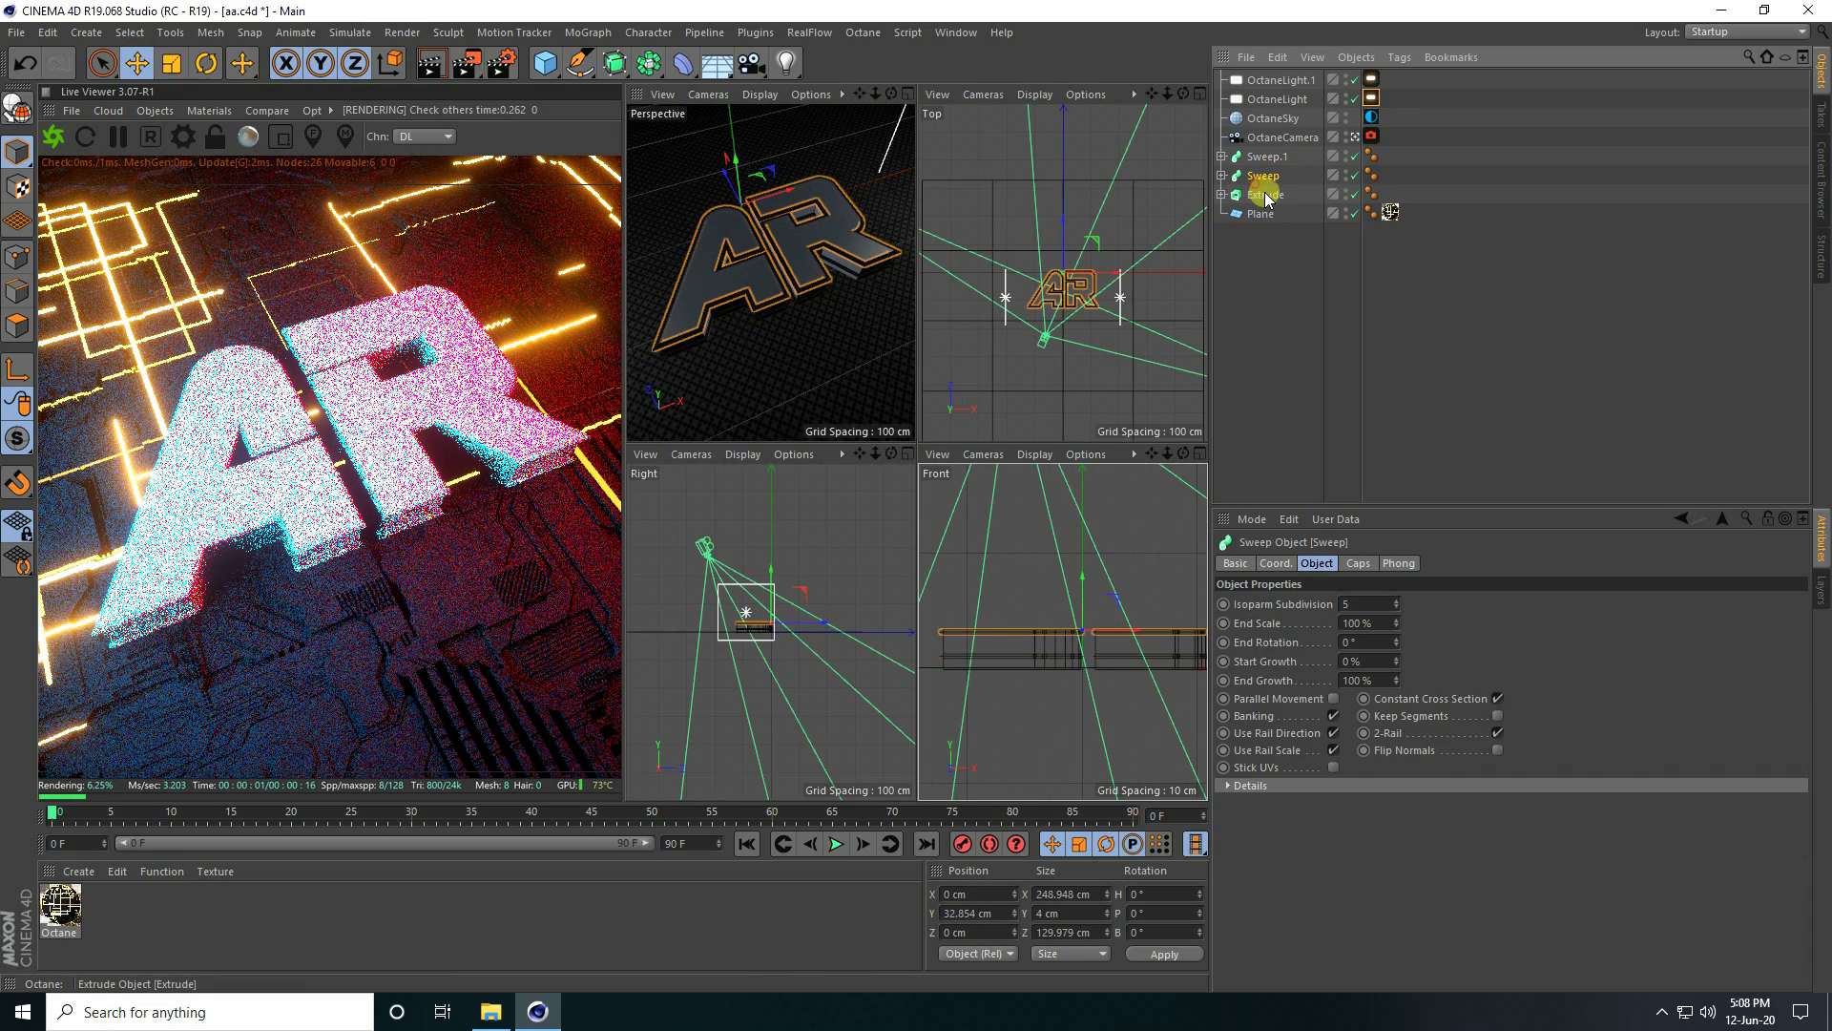
pyautogui.middleClick(1118, 507)
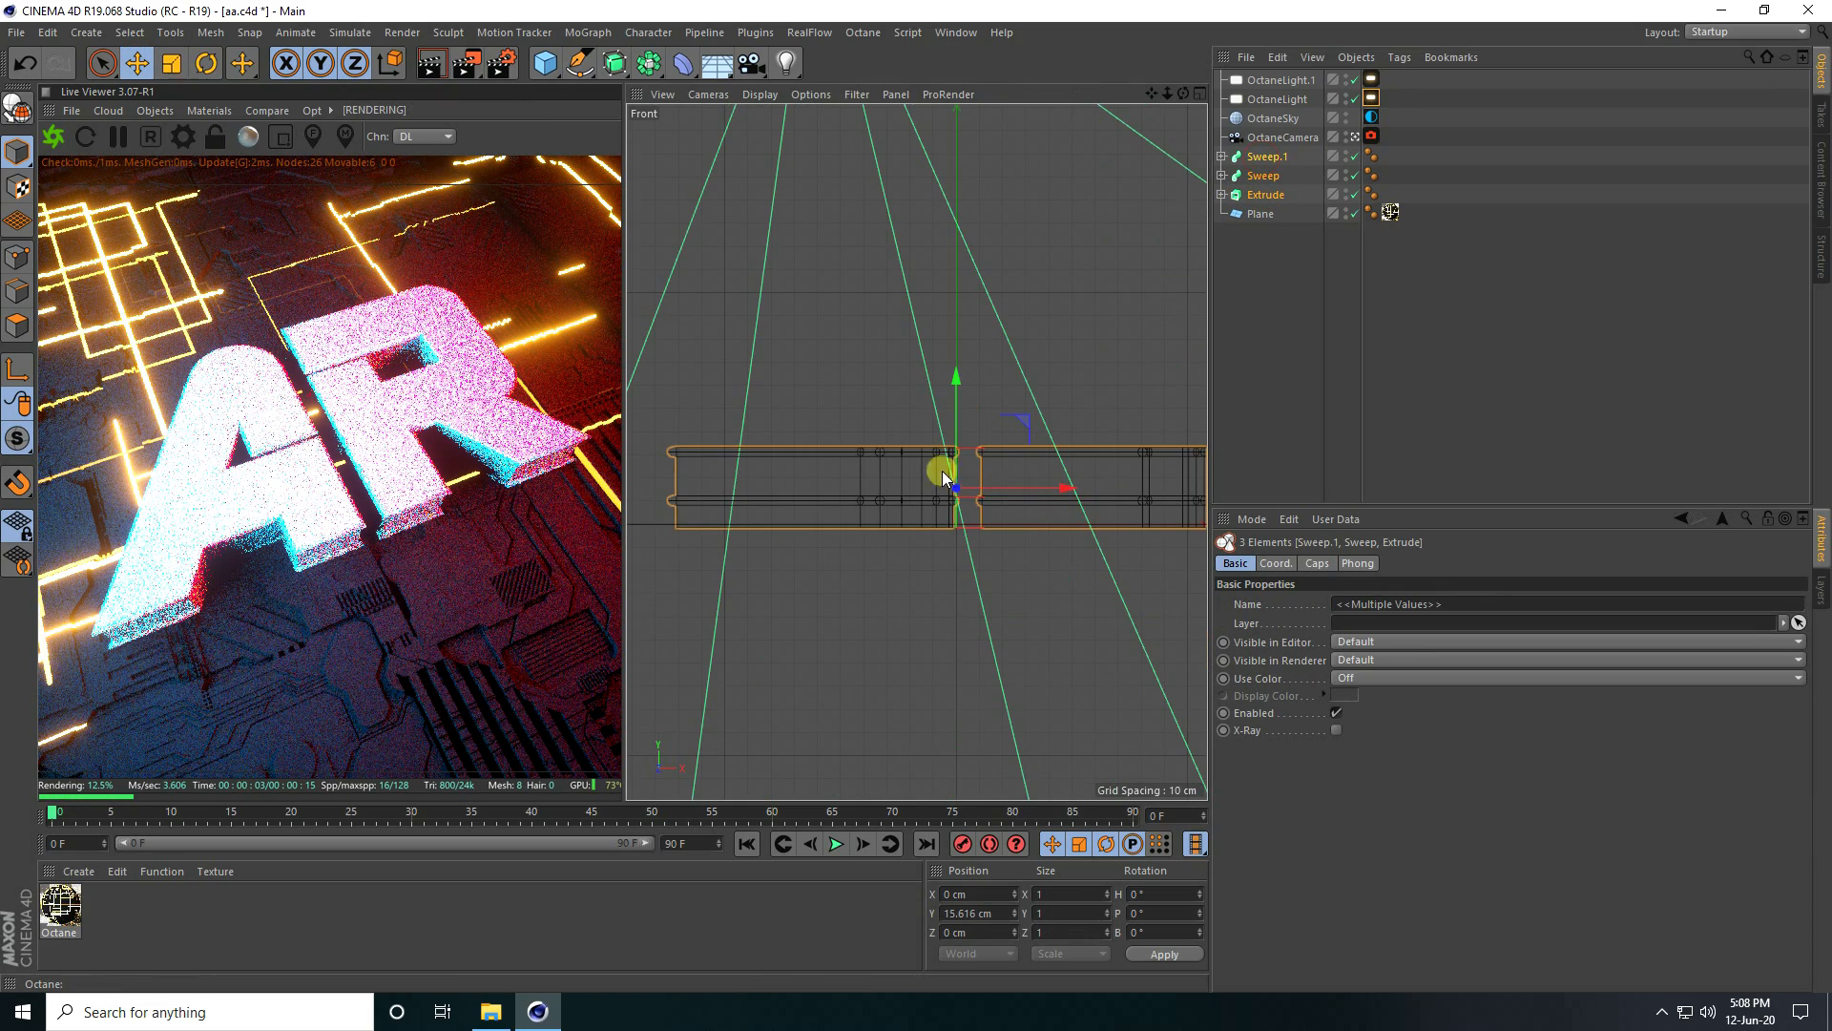
pyautogui.moveTo(959, 374); pyautogui.dragTo(959, 373)
pyautogui.middleClick(959, 372)
pyautogui.middleClick(839, 295)
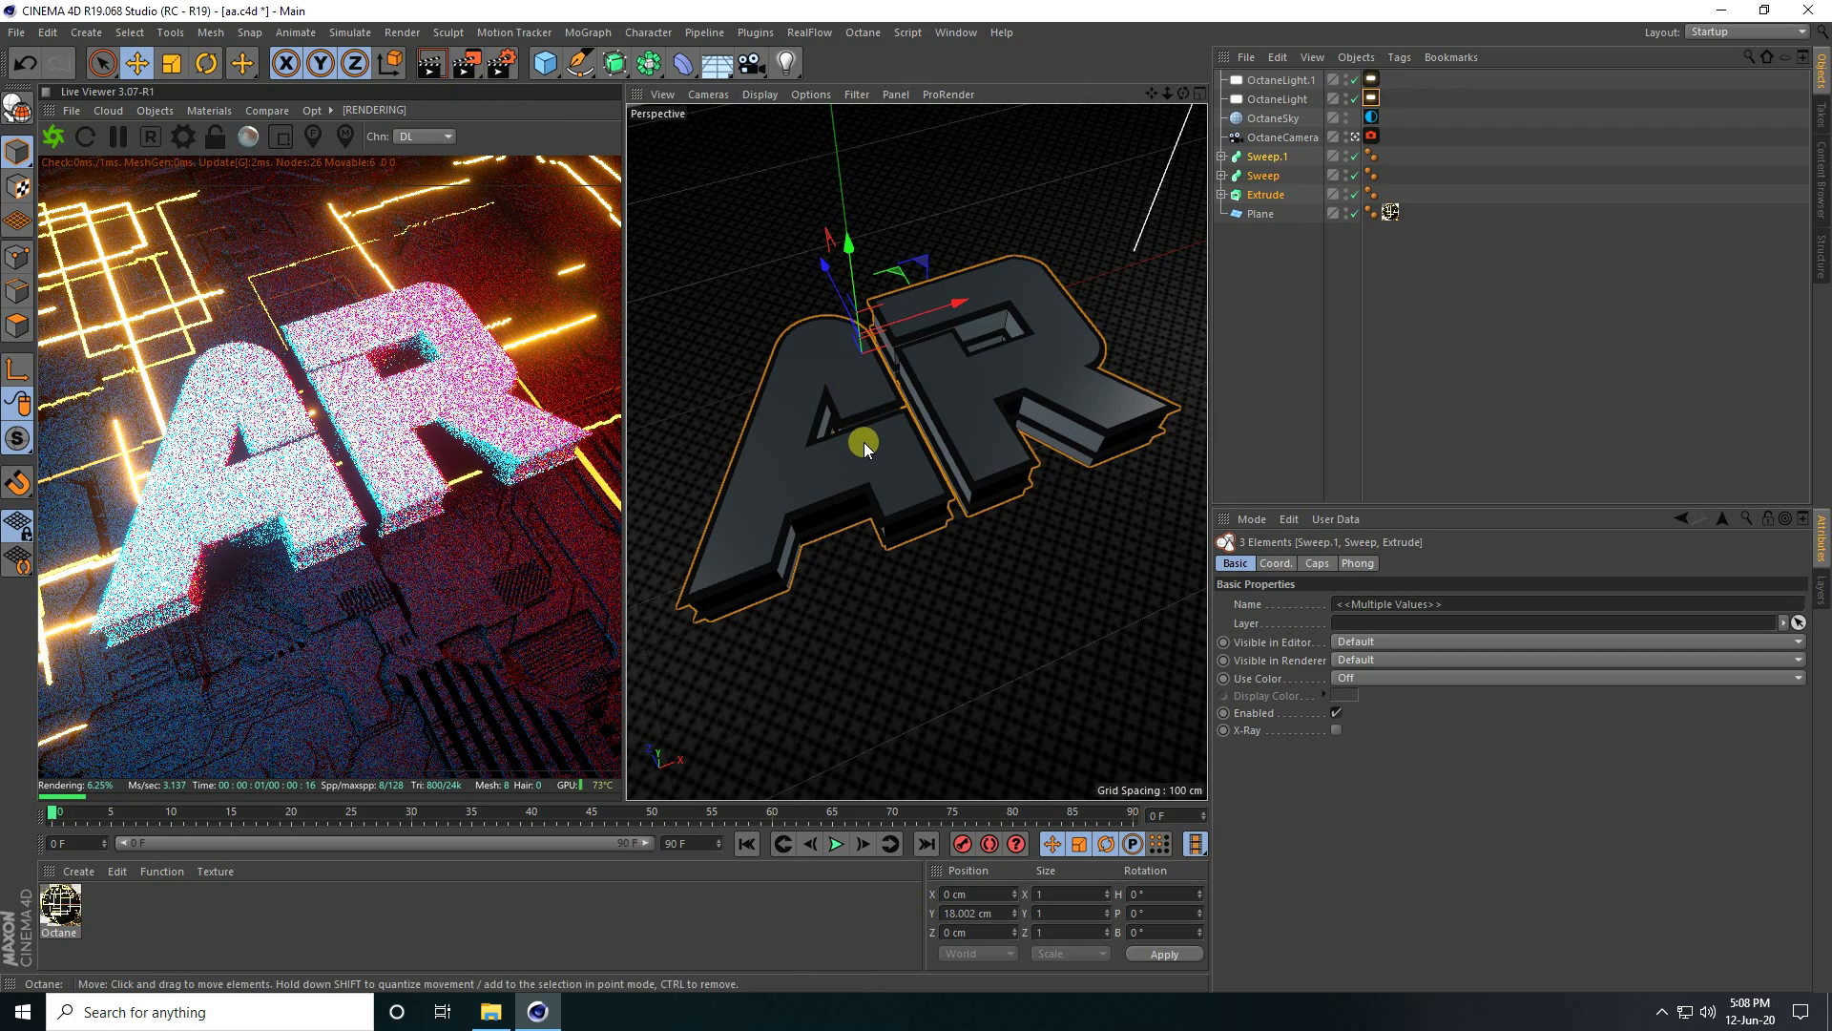
pyautogui.click(91, 872)
pyautogui.moveTo(106, 737)
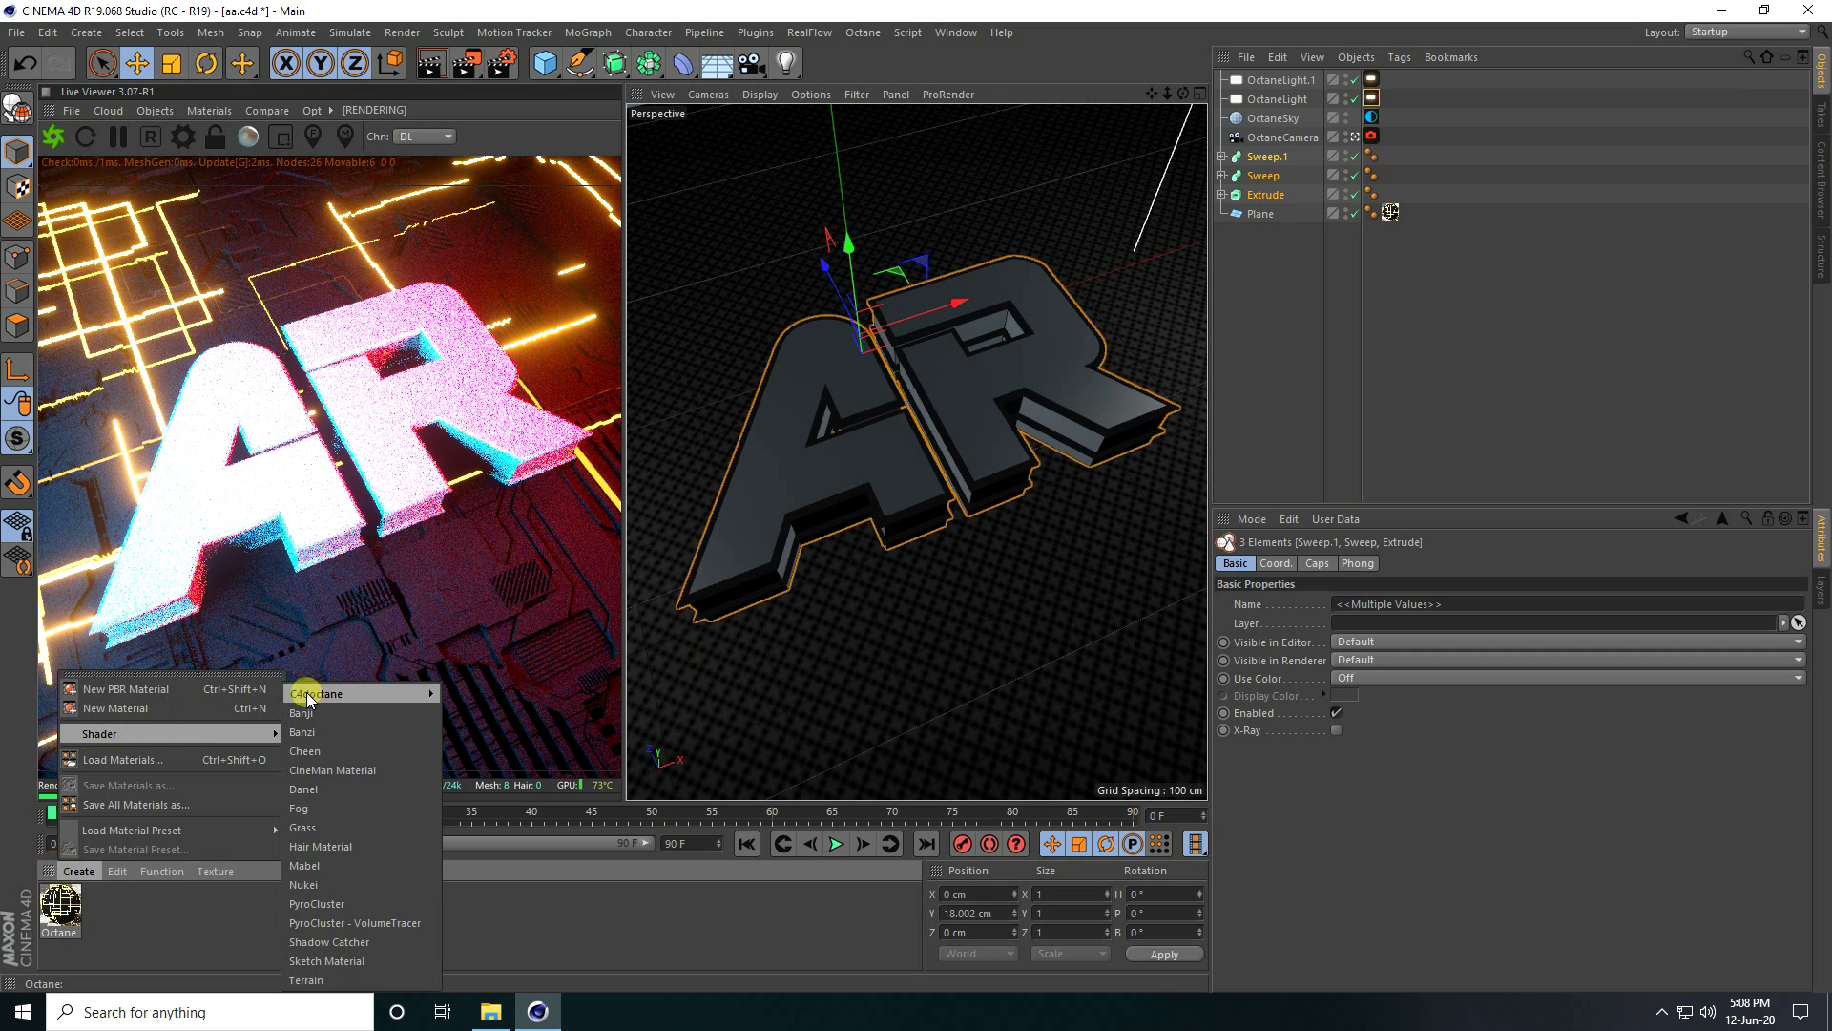
pyautogui.moveTo(325, 698)
pyautogui.click(519, 897)
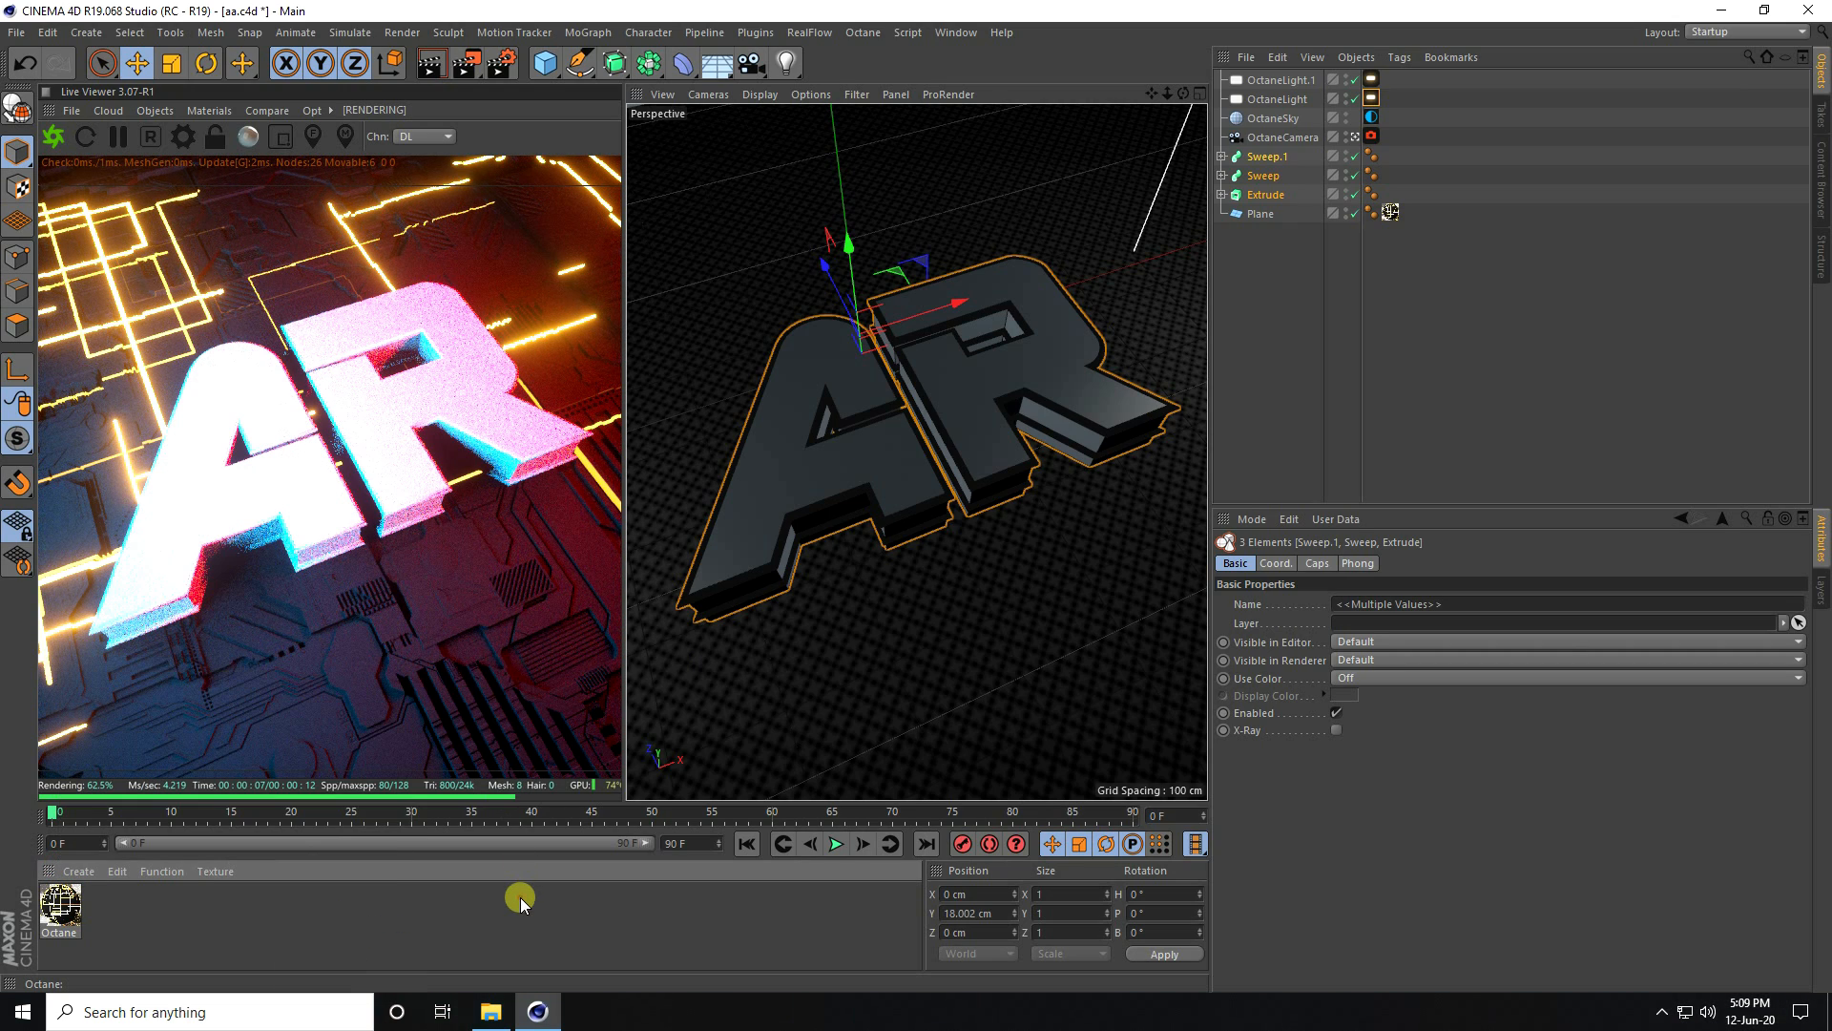
# - Duplicate the plane's Octane material and name the two materials TEXT and PLANE
pyautogui.click(57, 906)
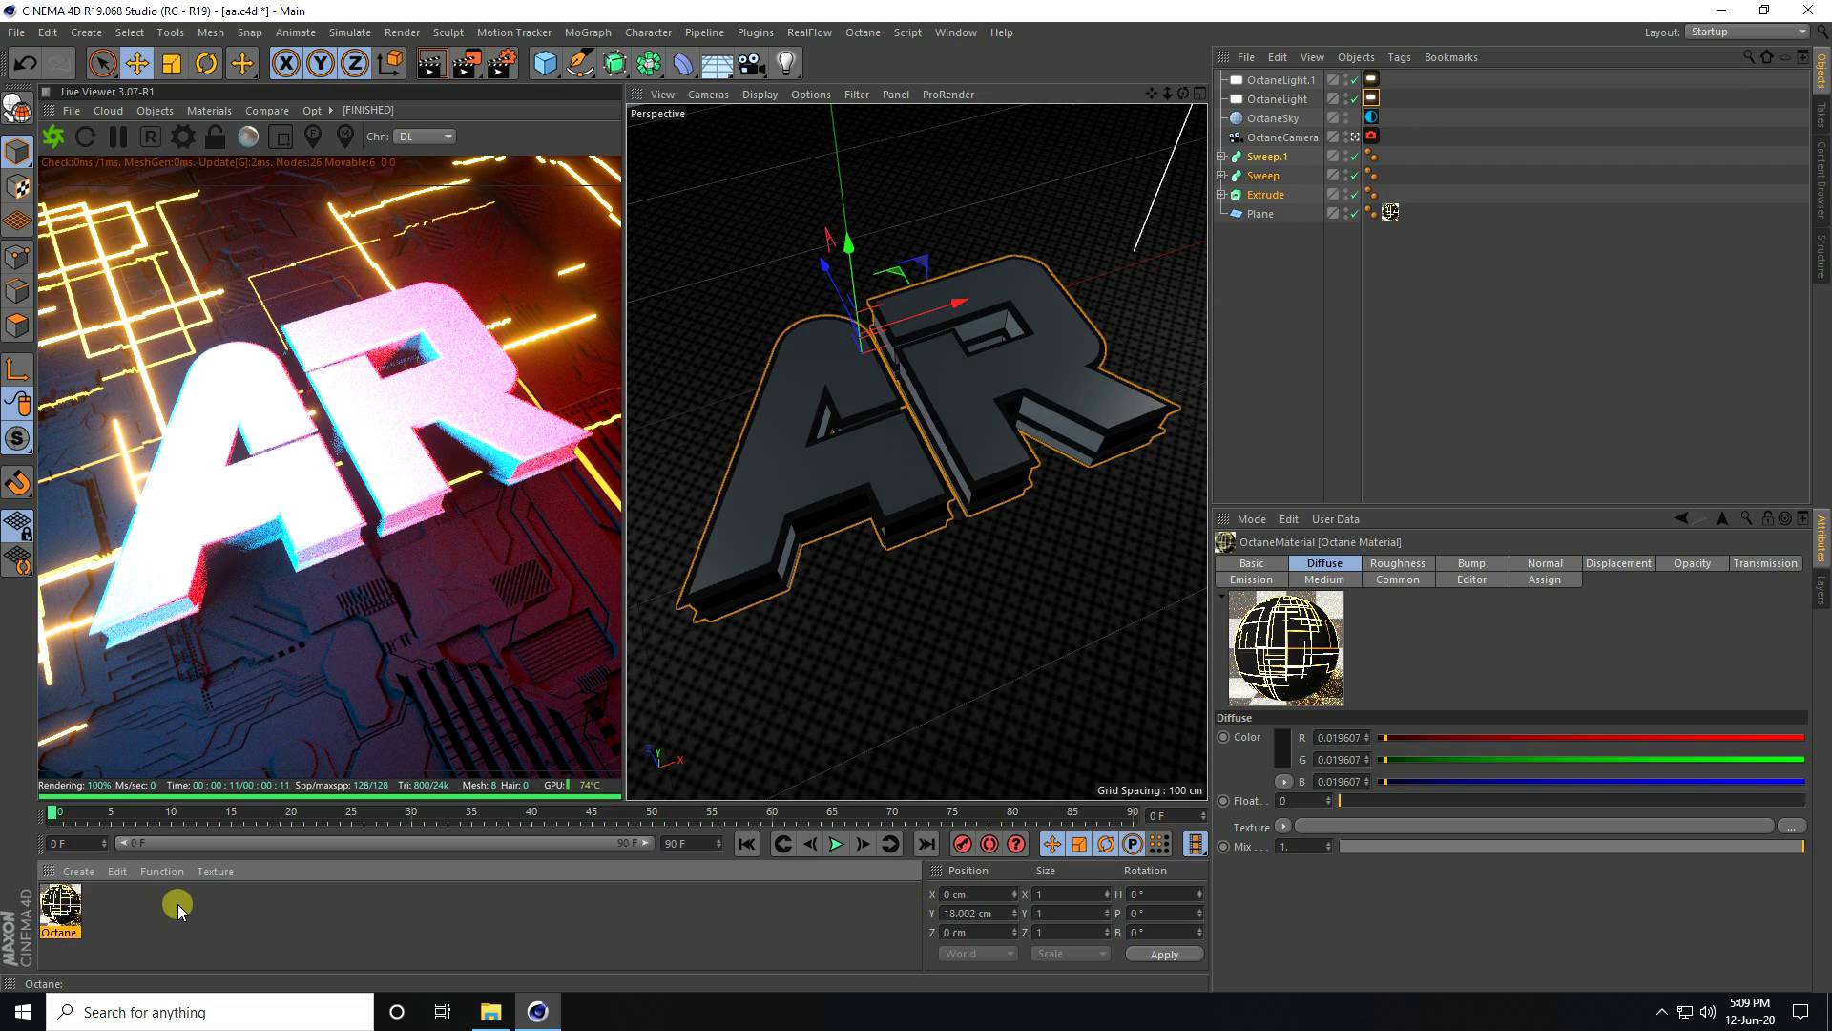
pyautogui.hotkey('ctrl', 'v')
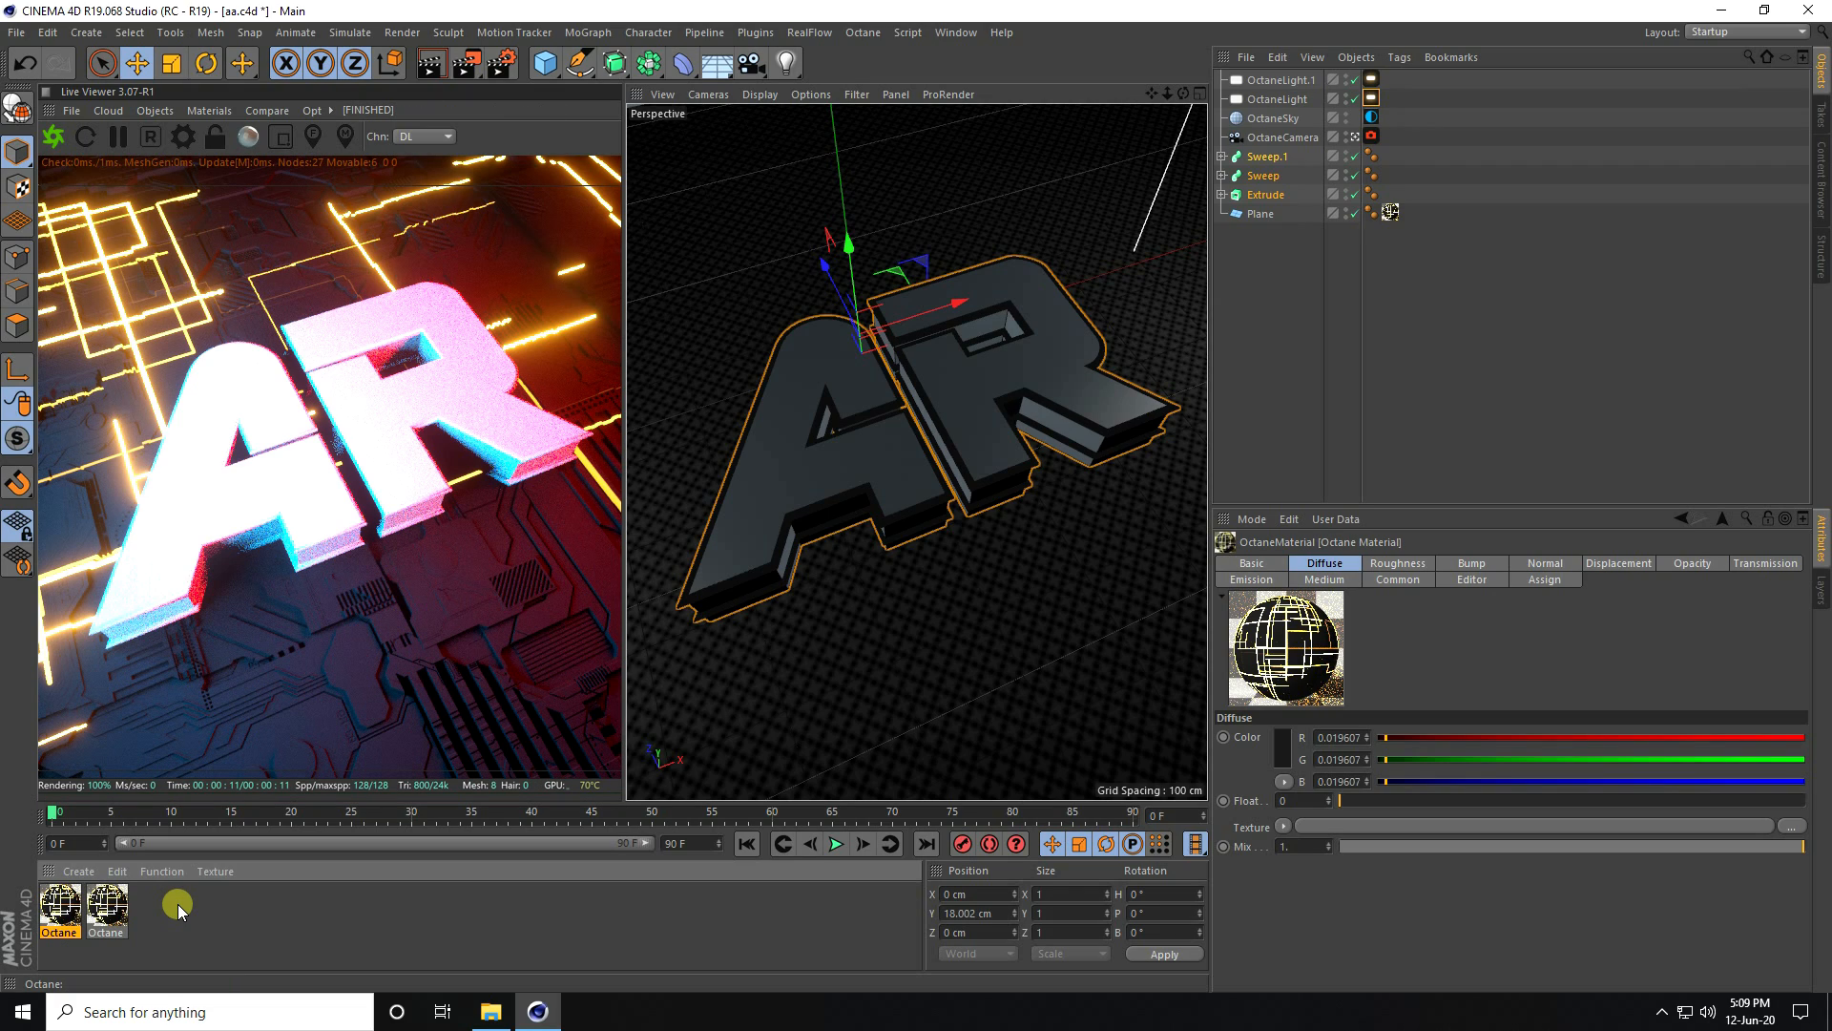
pyautogui.doubleClick(60, 932)
pyautogui.write('TEXT')
pyautogui.press('Return')
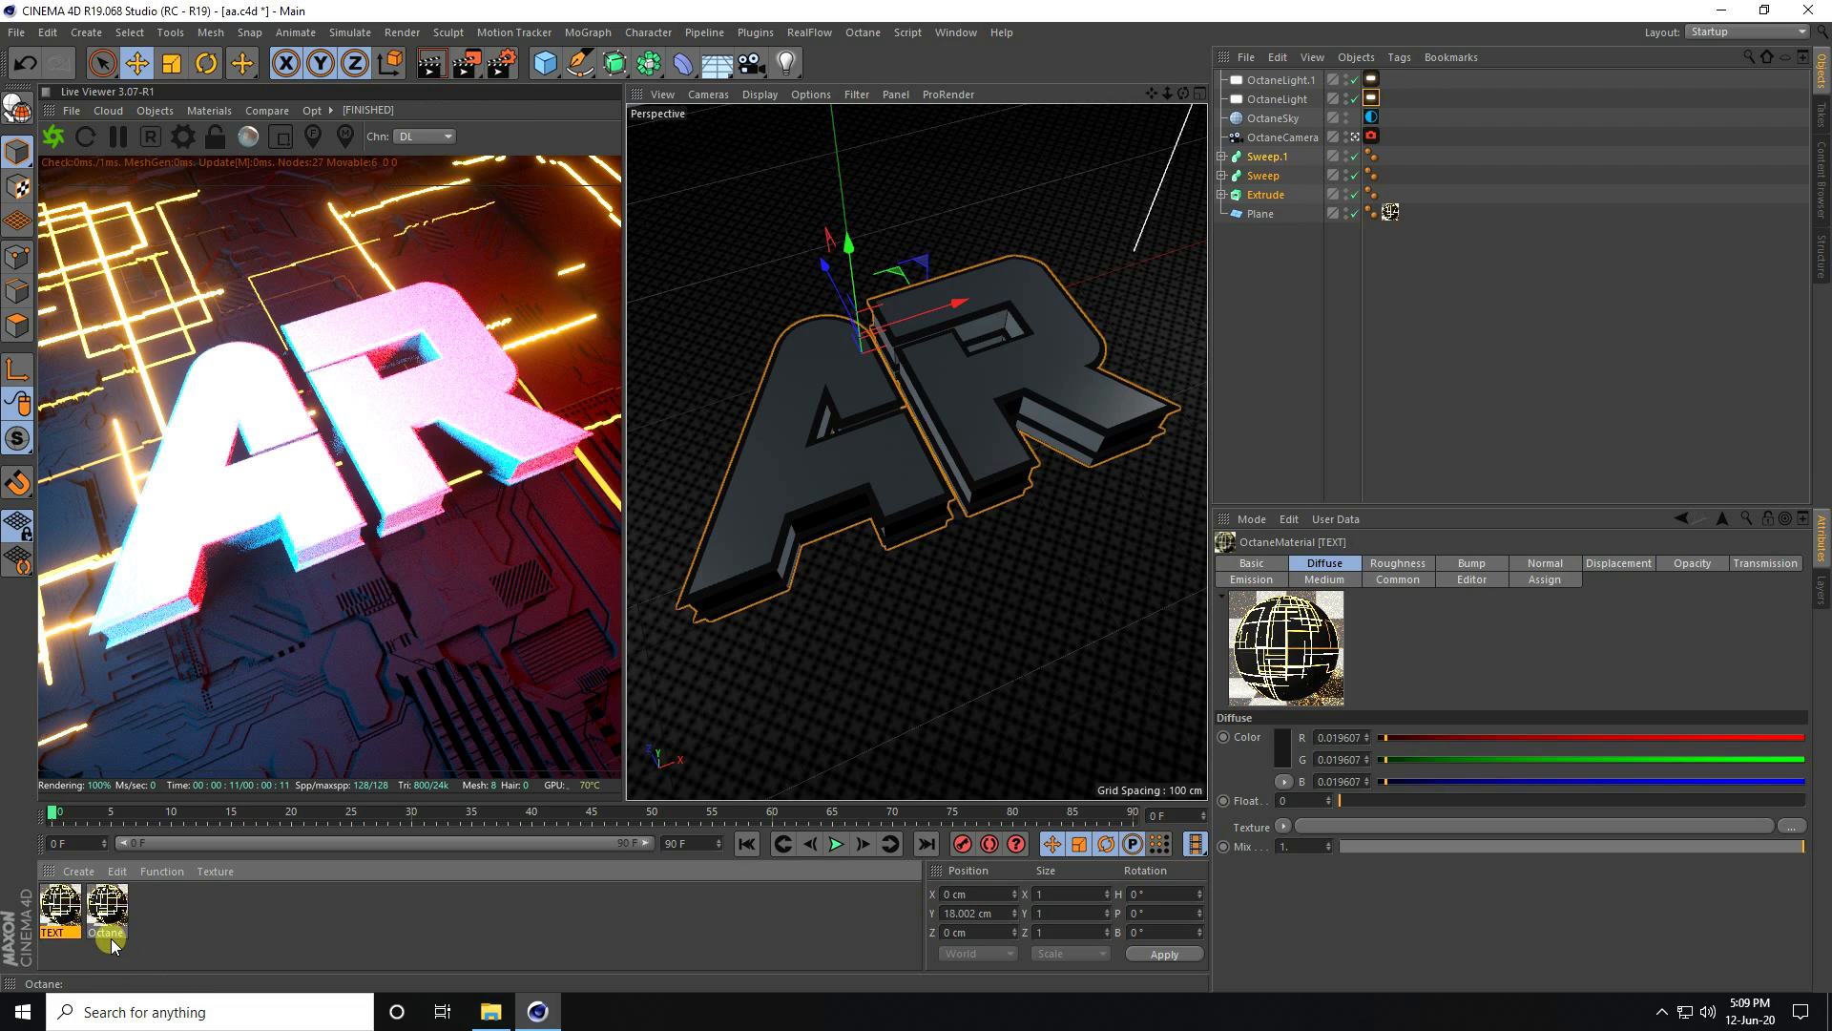
pyautogui.doubleClick(115, 934)
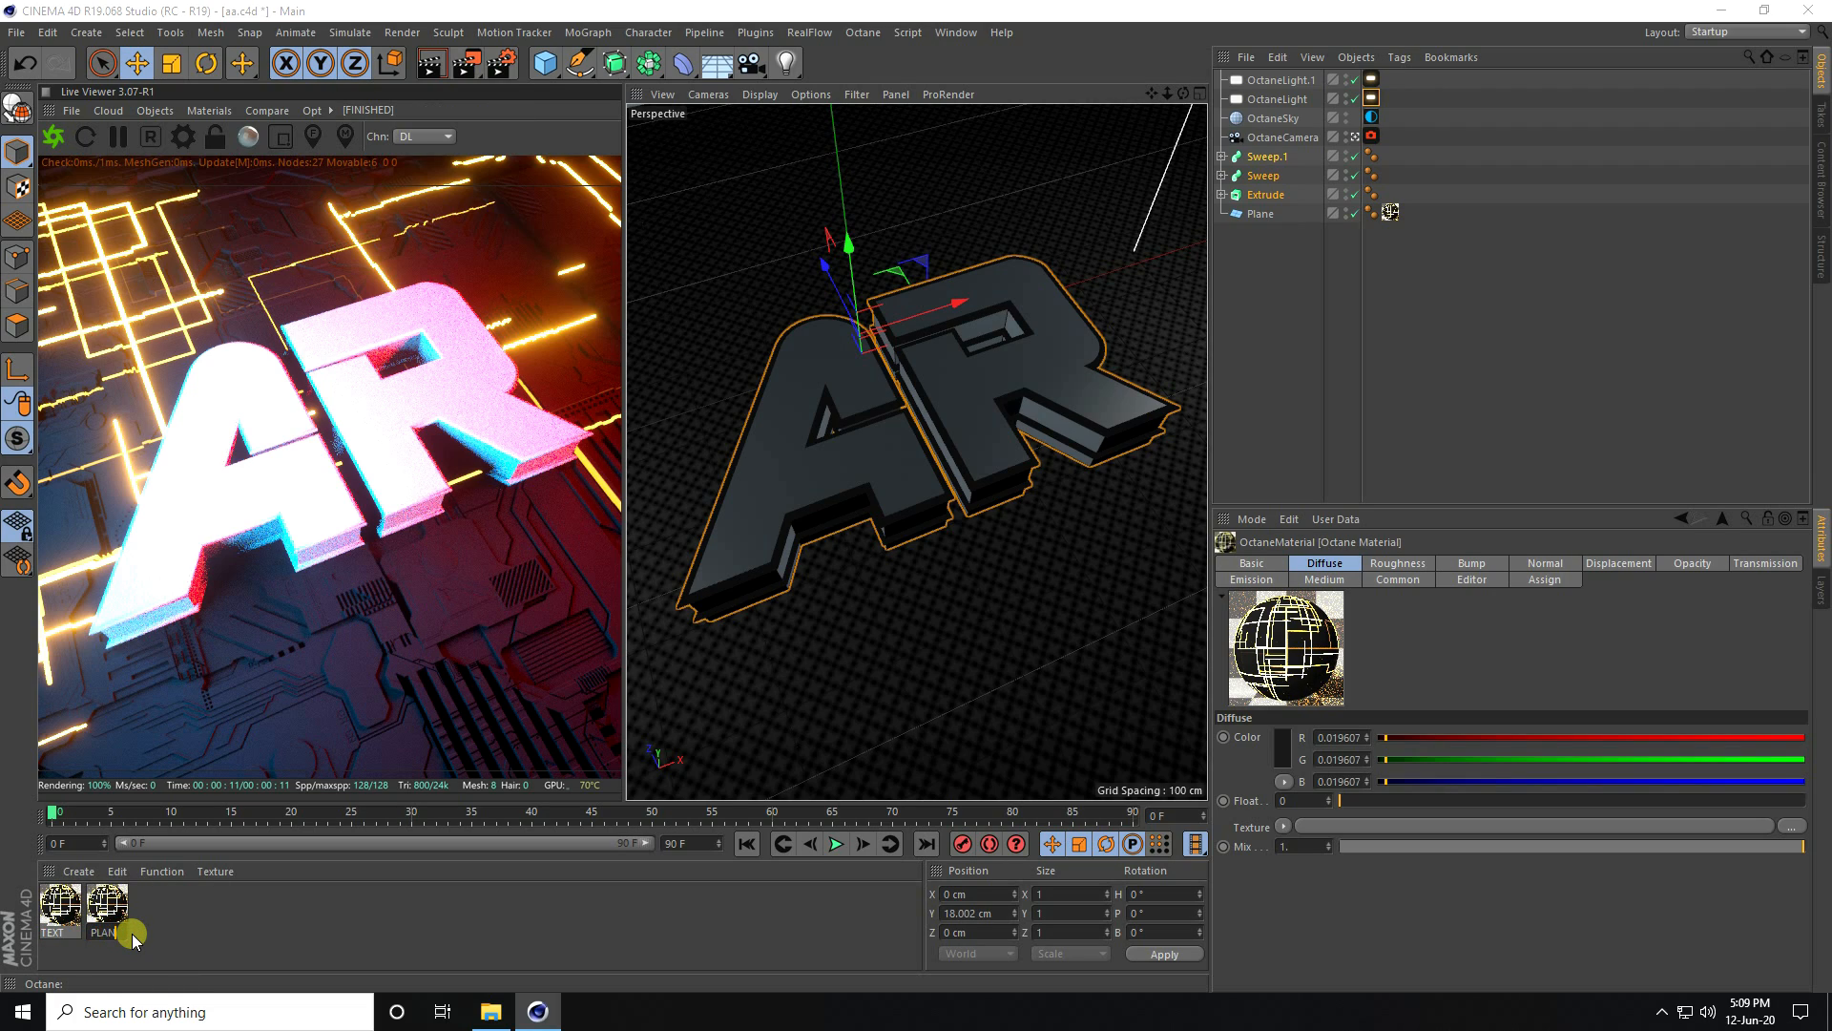
pyautogui.press('Return')
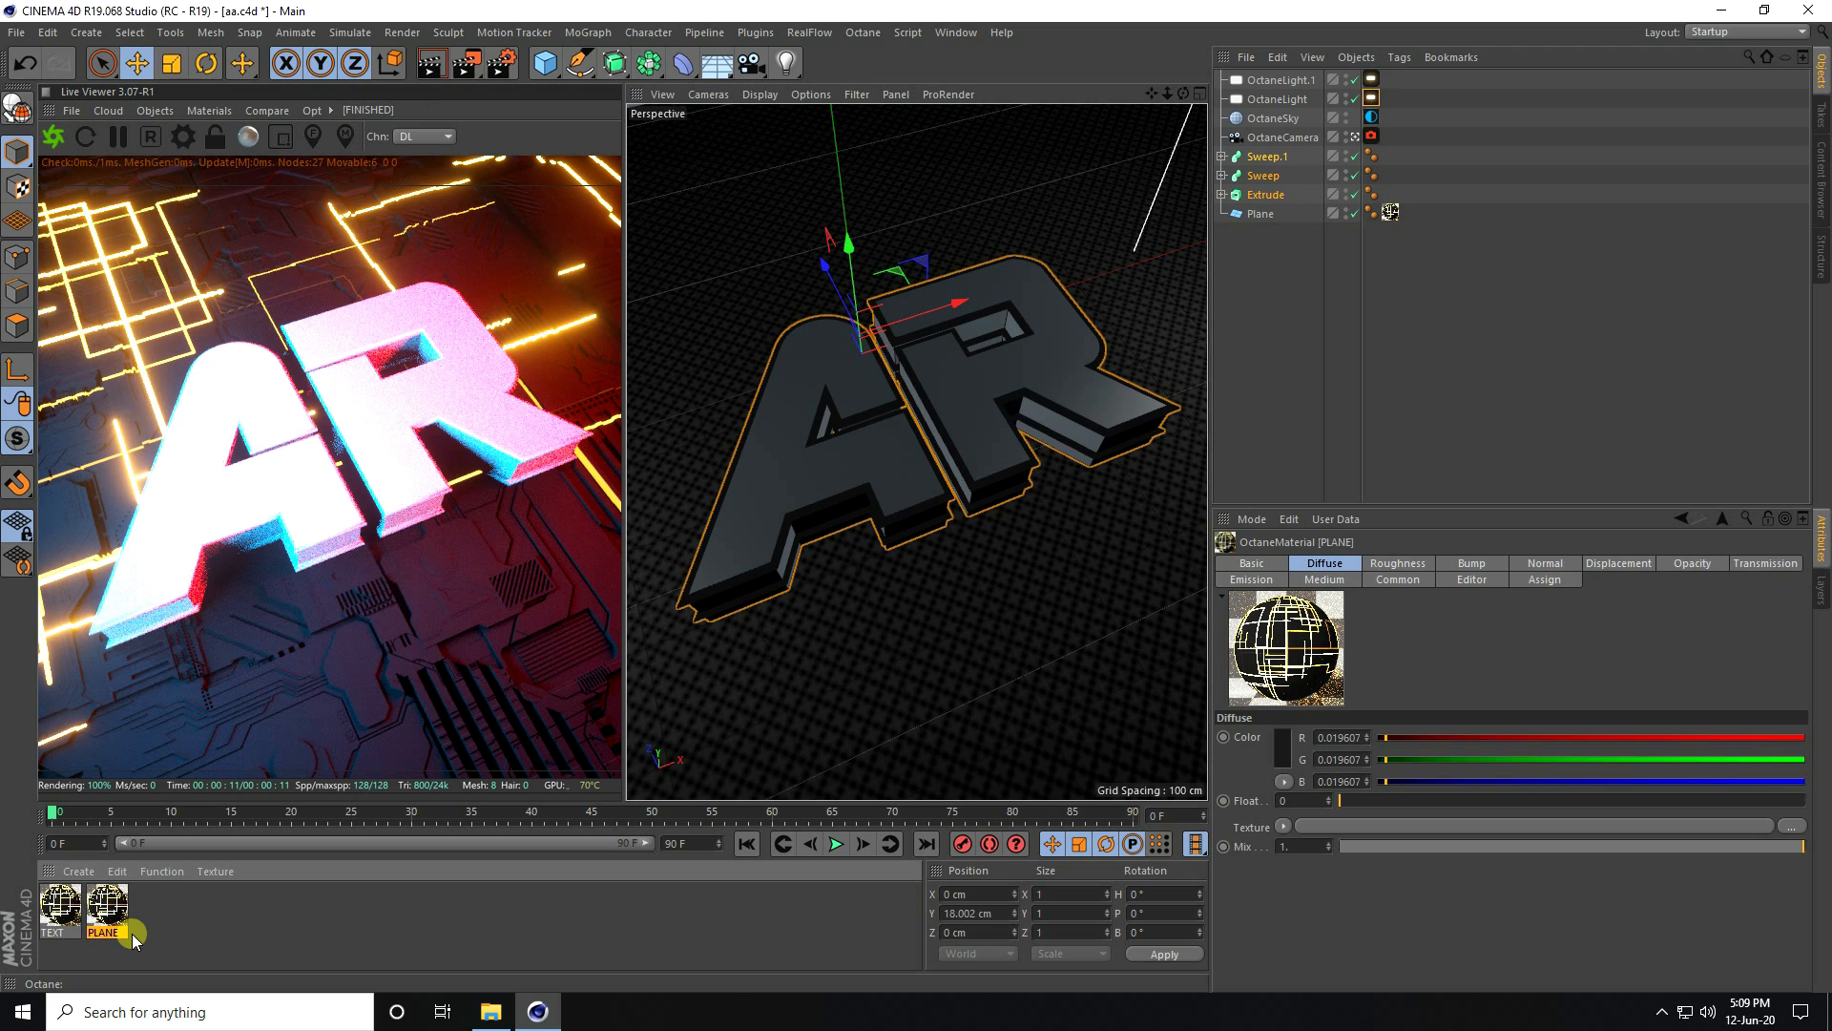
# - Apply the TEXT material to the extruded letters and set its texture projection to Cubic
pyautogui.click(63, 903)
pyautogui.moveTo(59, 912); pyautogui.dragTo(1263, 193)
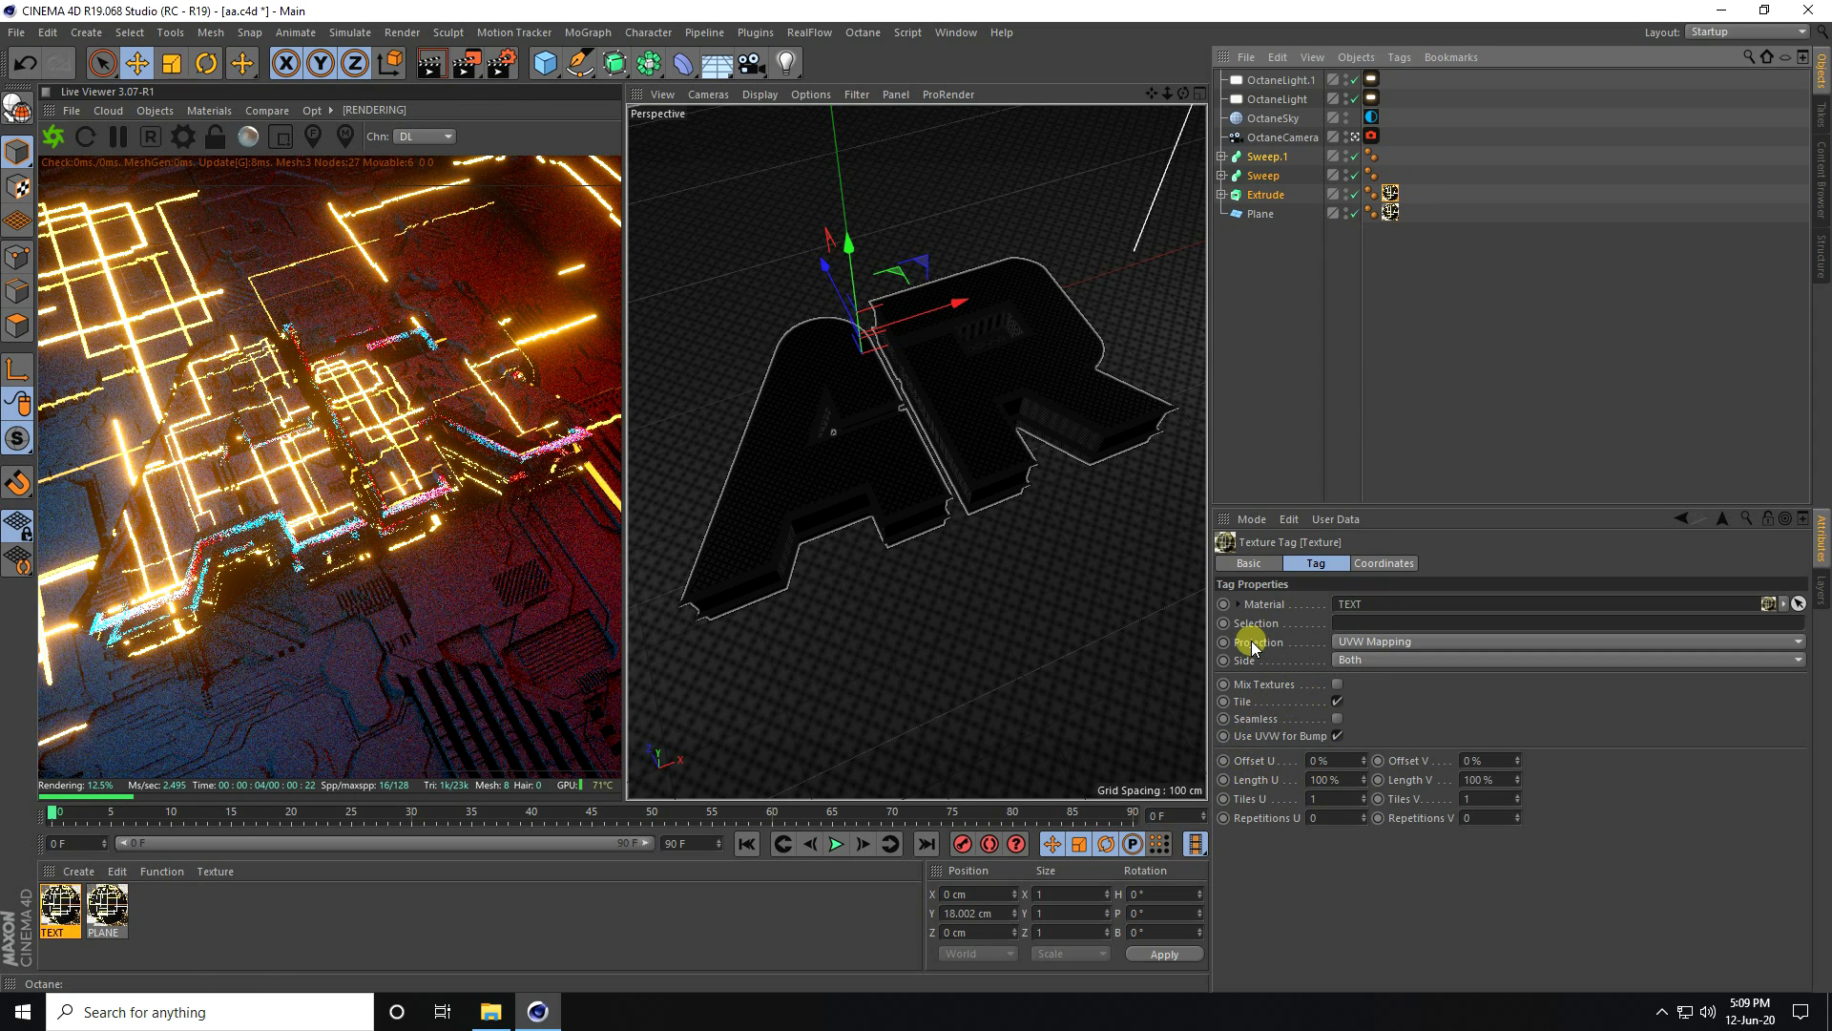
pyautogui.click(1370, 642)
pyautogui.click(1370, 720)
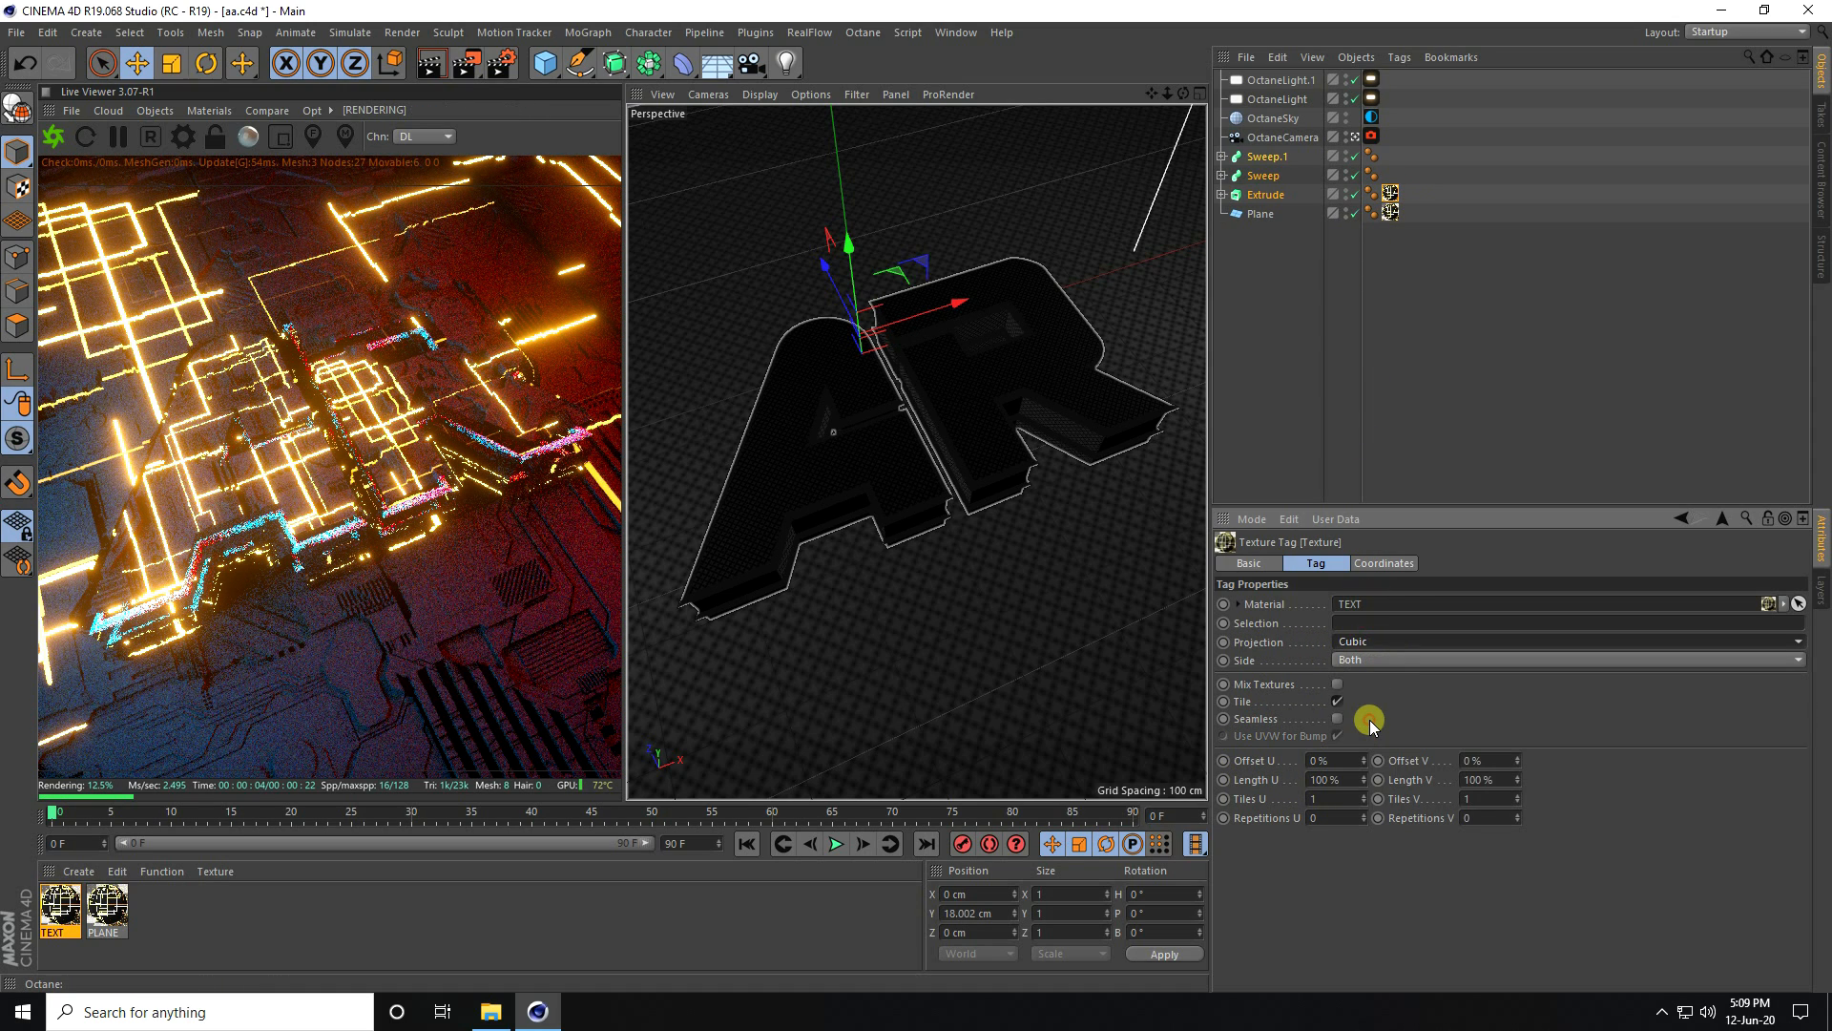
pyautogui.click(1085, 432)
# - Set the TEXT material's displacement mid level to 0.5
pyautogui.doubleClick(55, 919)
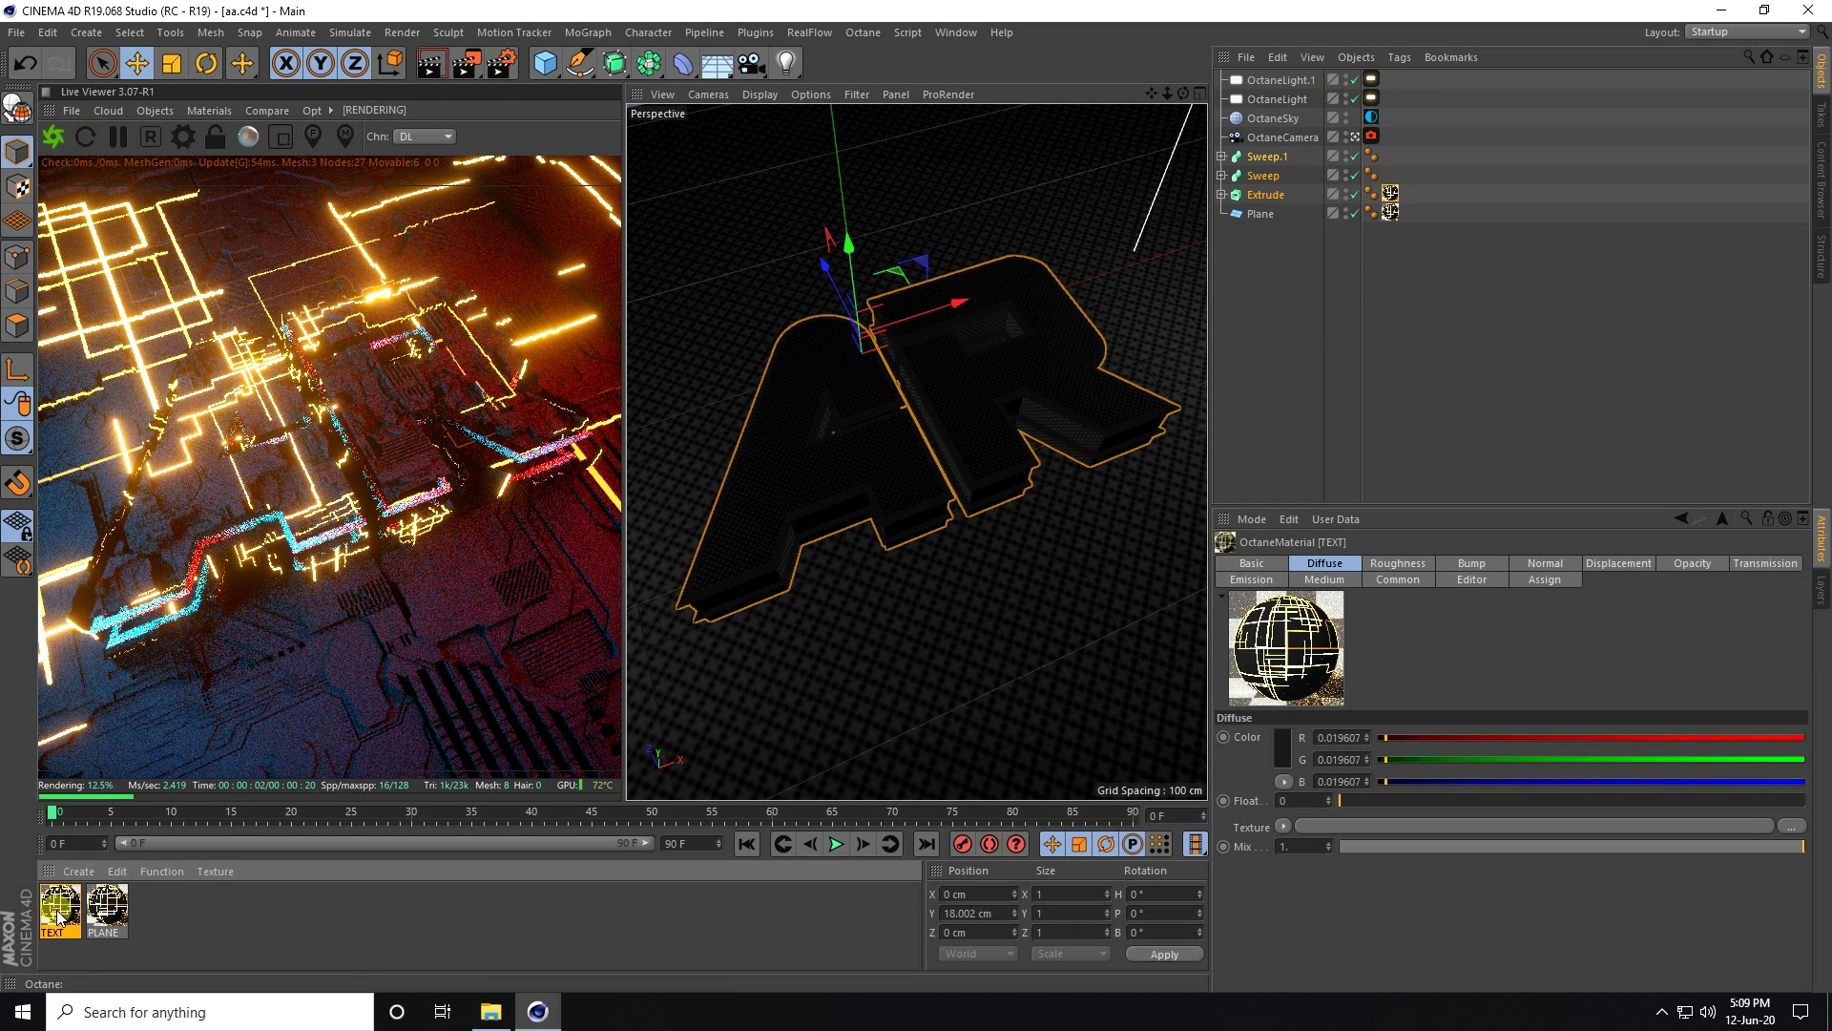
pyautogui.moveTo(695, 140); pyautogui.dragTo(1422, 196)
pyautogui.click(1070, 506)
pyautogui.click(1264, 288)
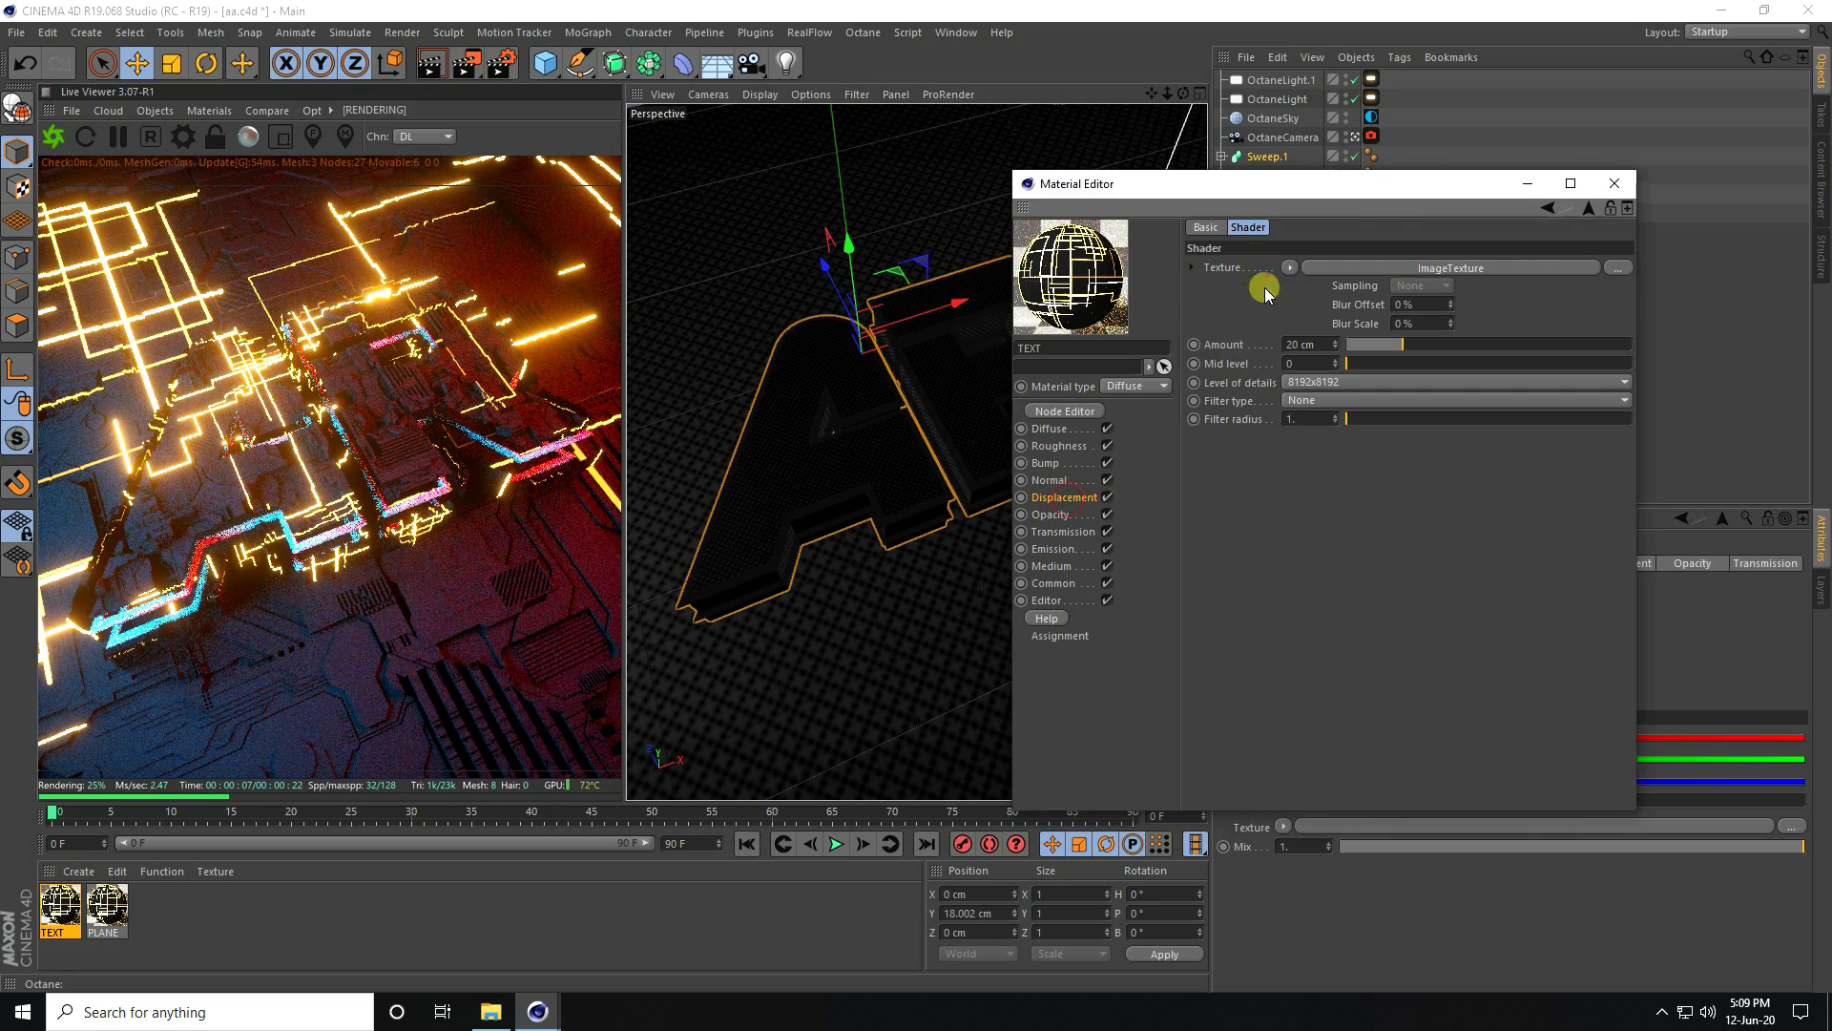
pyautogui.moveTo(1337, 363); pyautogui.dragTo(1337, 359)
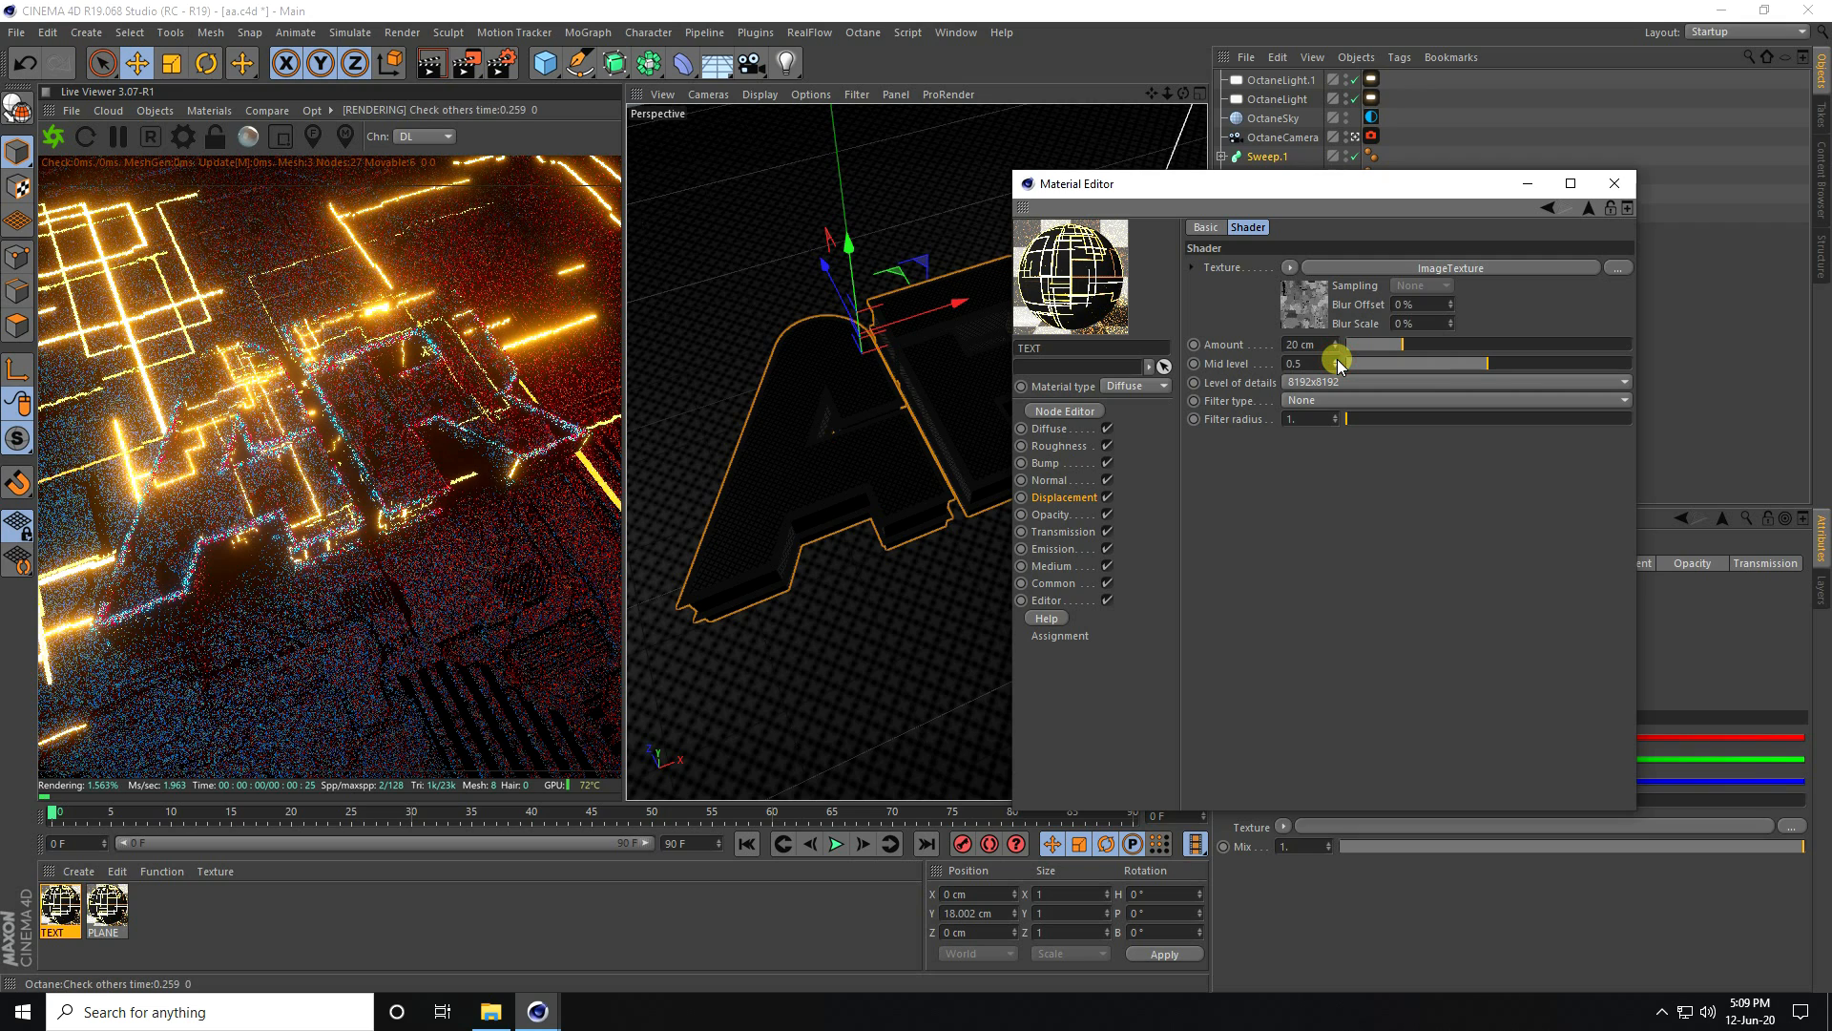
pyautogui.click(1612, 186)
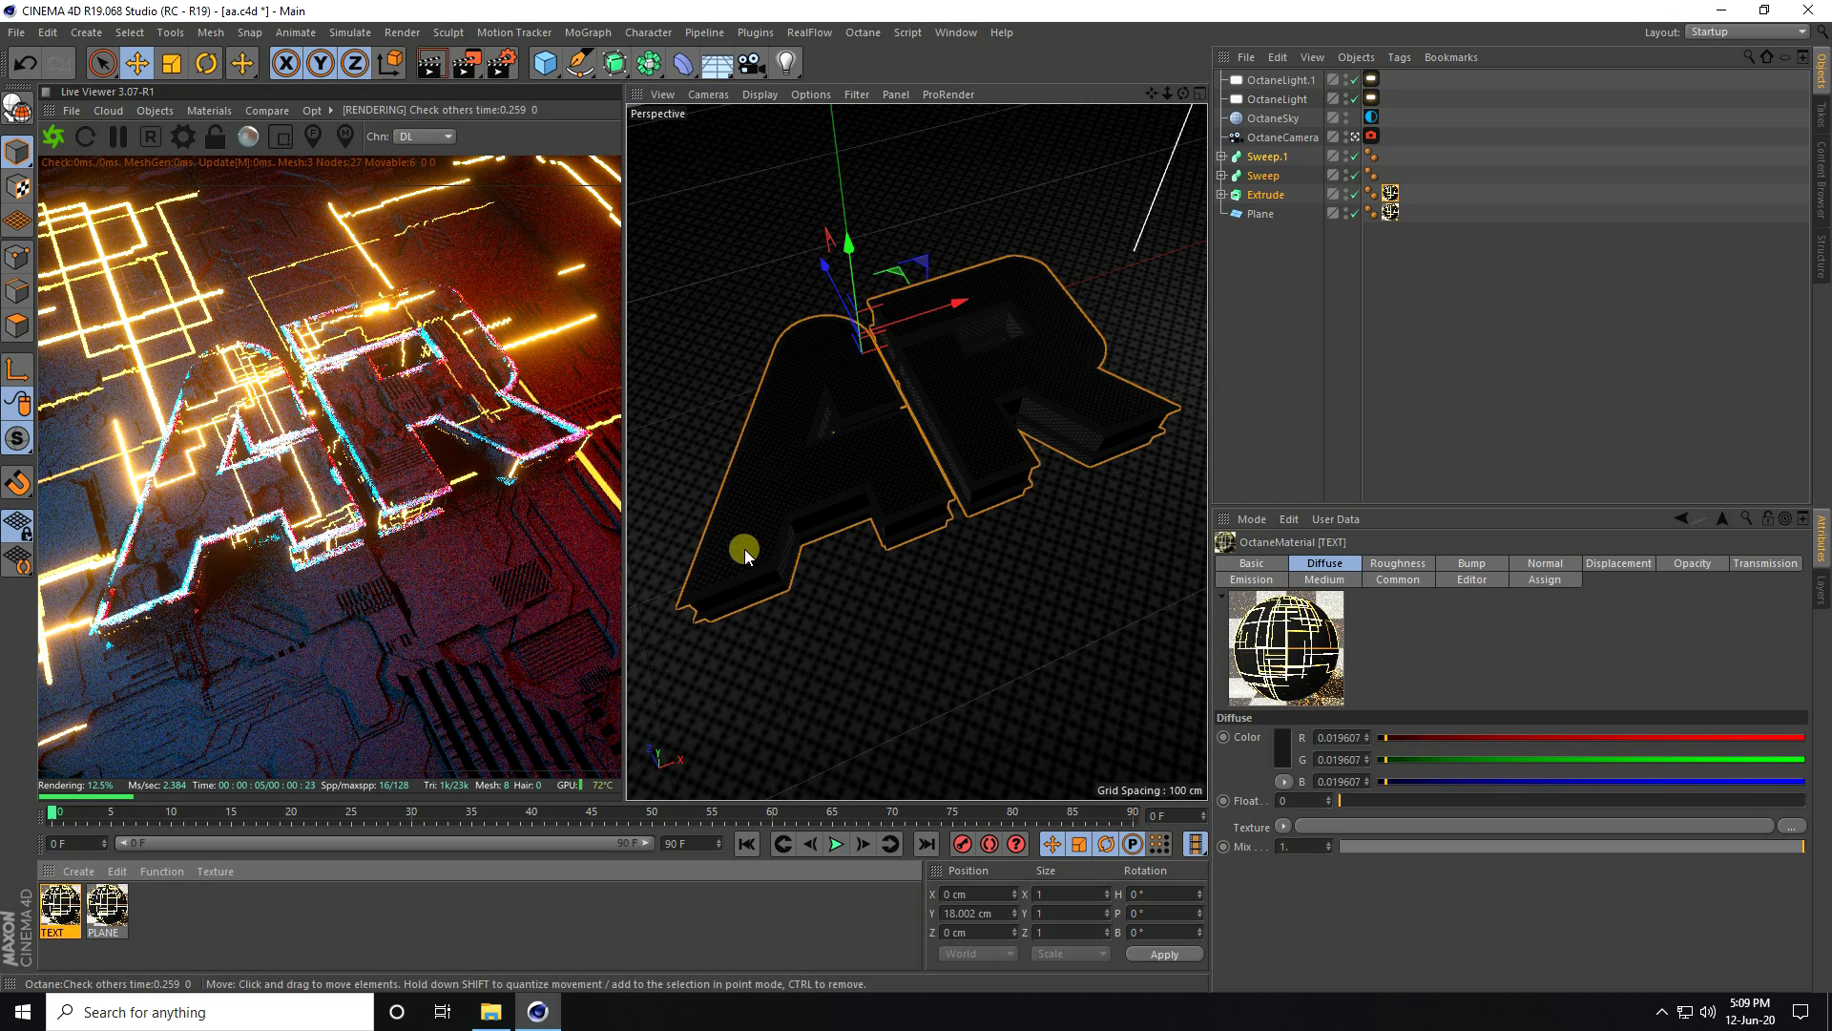
# - Duplicate the Octane camera, look through the copy and reframe it as a low close-up of the letters' front edge
pyautogui.click(1296, 139)
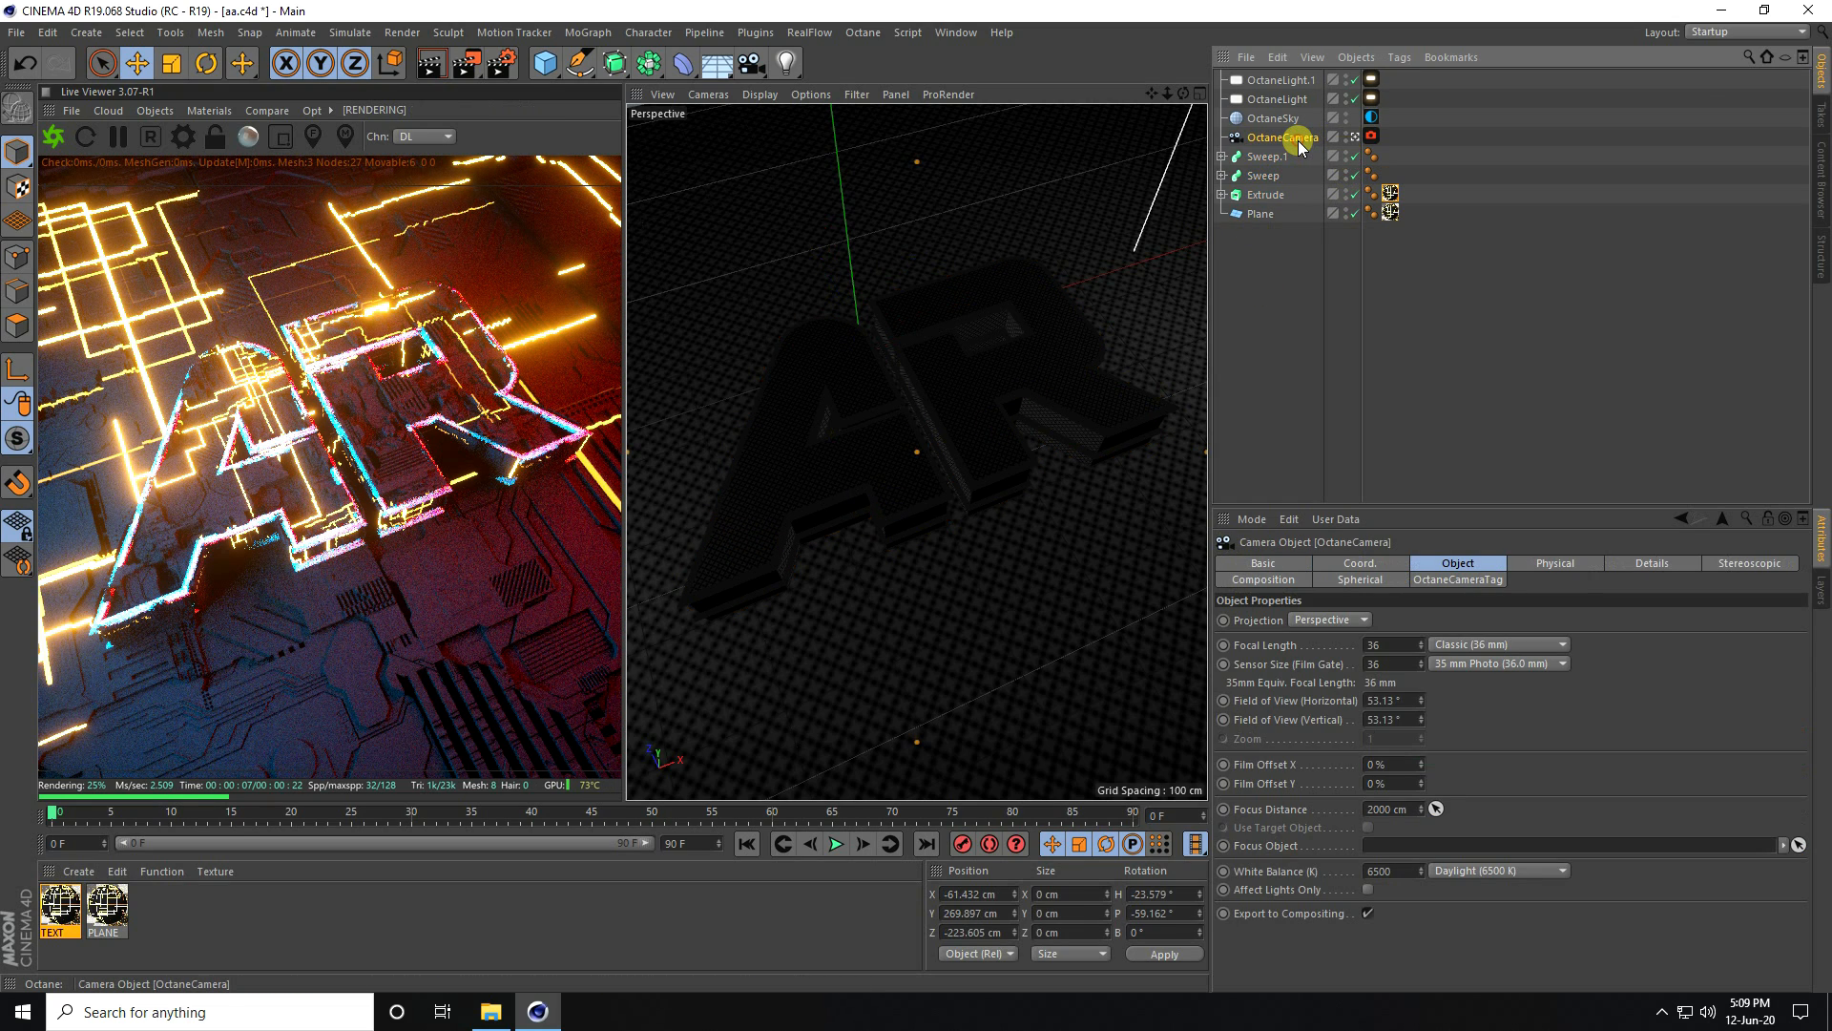
pyautogui.hotkey('ctrl', 'c')
pyautogui.hotkey('ctrl', 'v')
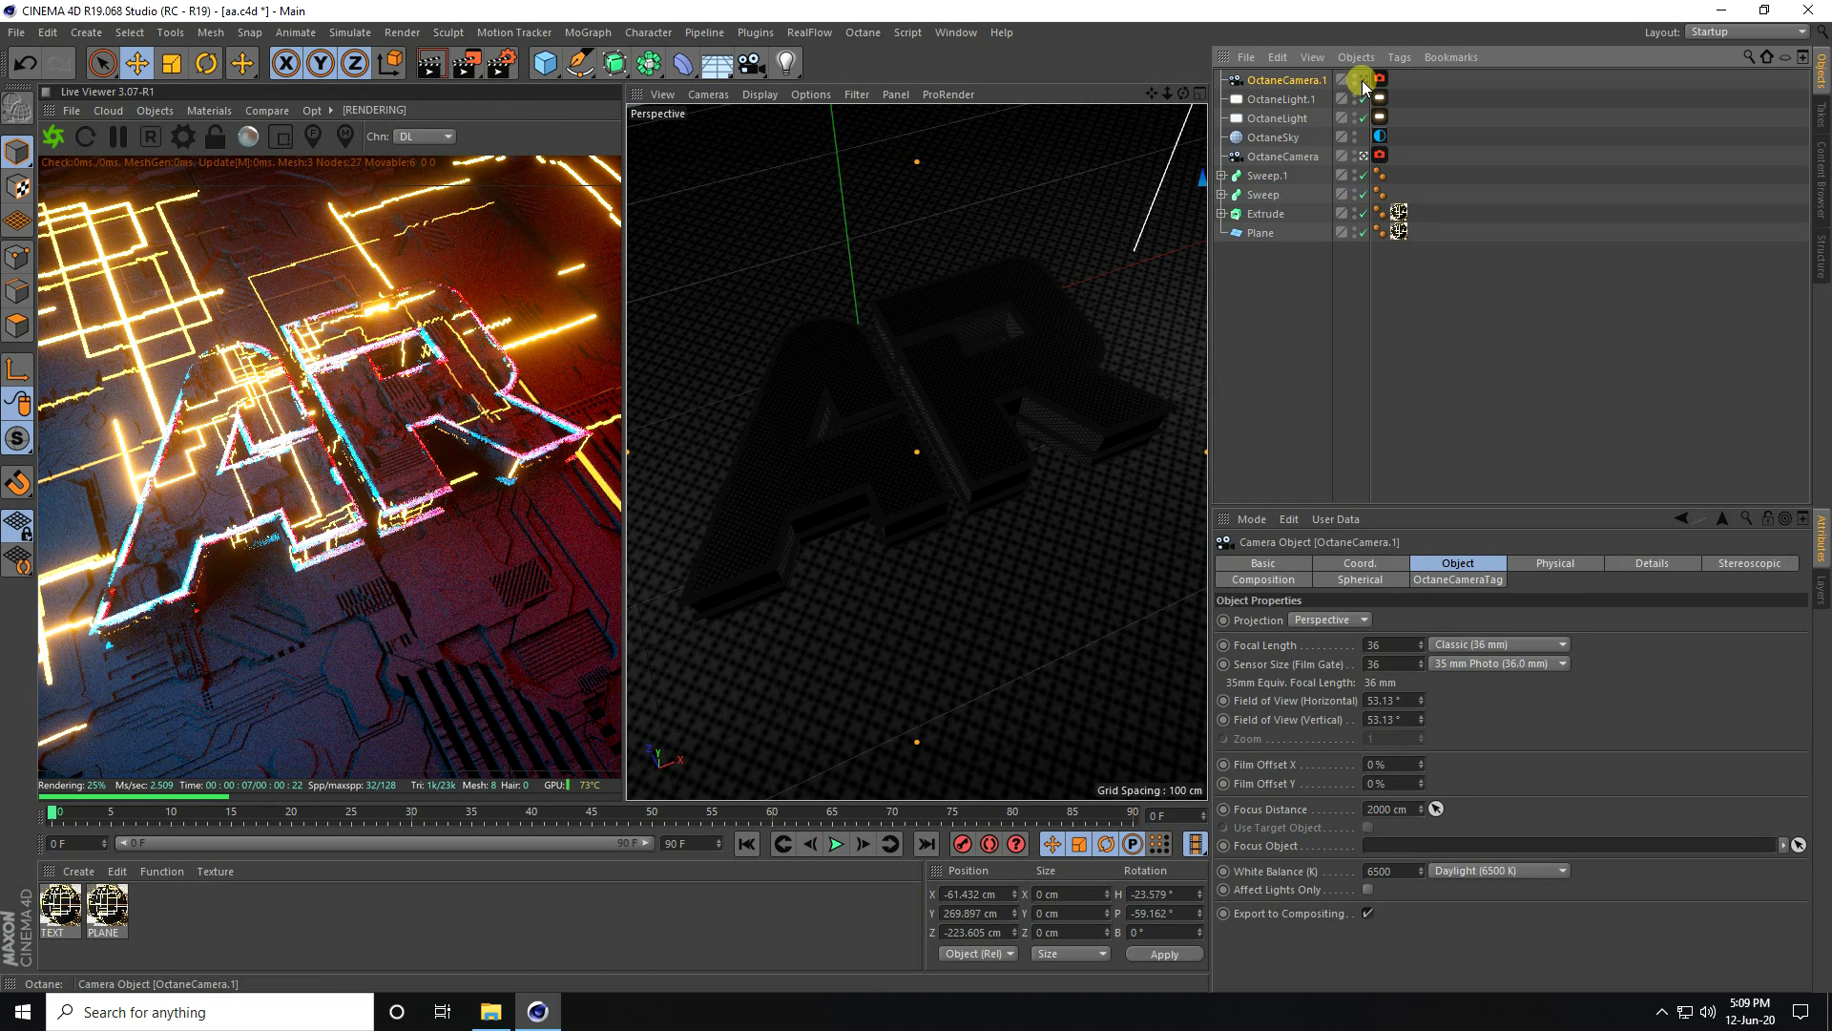
pyautogui.keyDown('alt'); pyautogui.moveTo(721, 569); pyautogui.dragTo(781, 459); pyautogui.keyUp('alt')
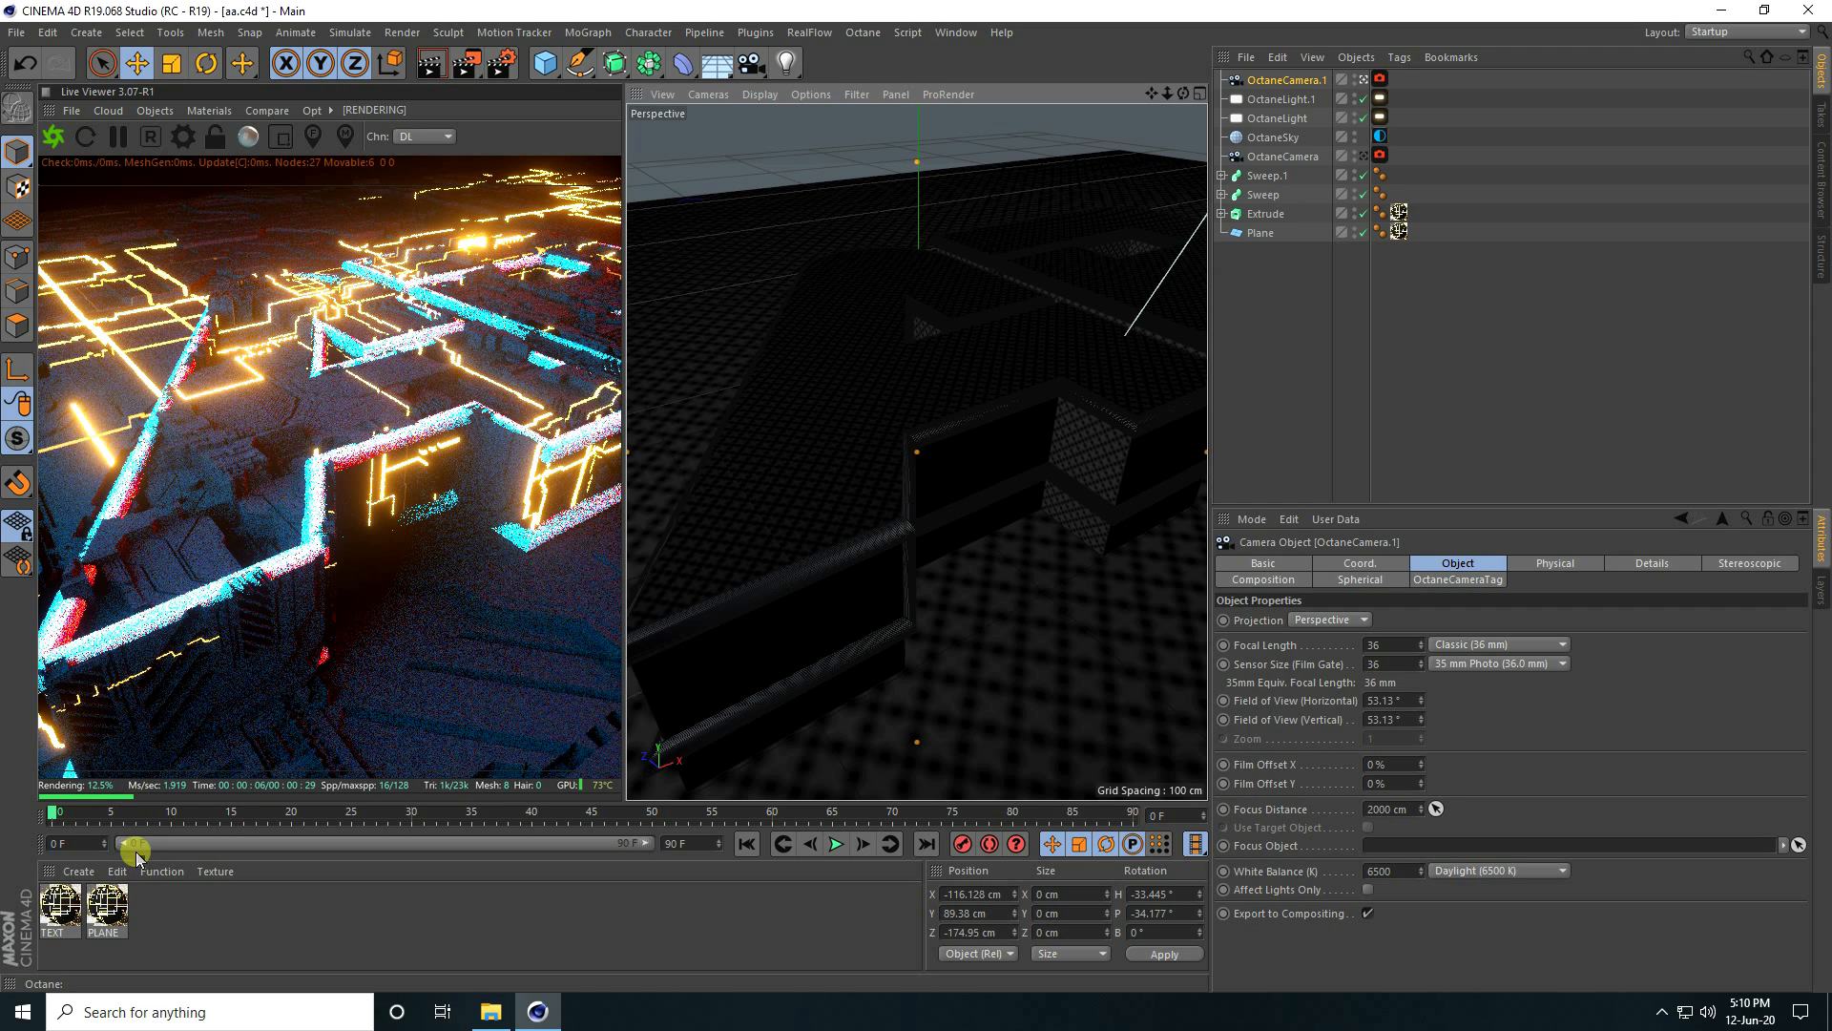
# - Create an Octane material with a texture emission and enable Surface brightness and Double sided on it
pyautogui.click(78, 871)
pyautogui.moveTo(143, 733)
pyautogui.moveTo(363, 694)
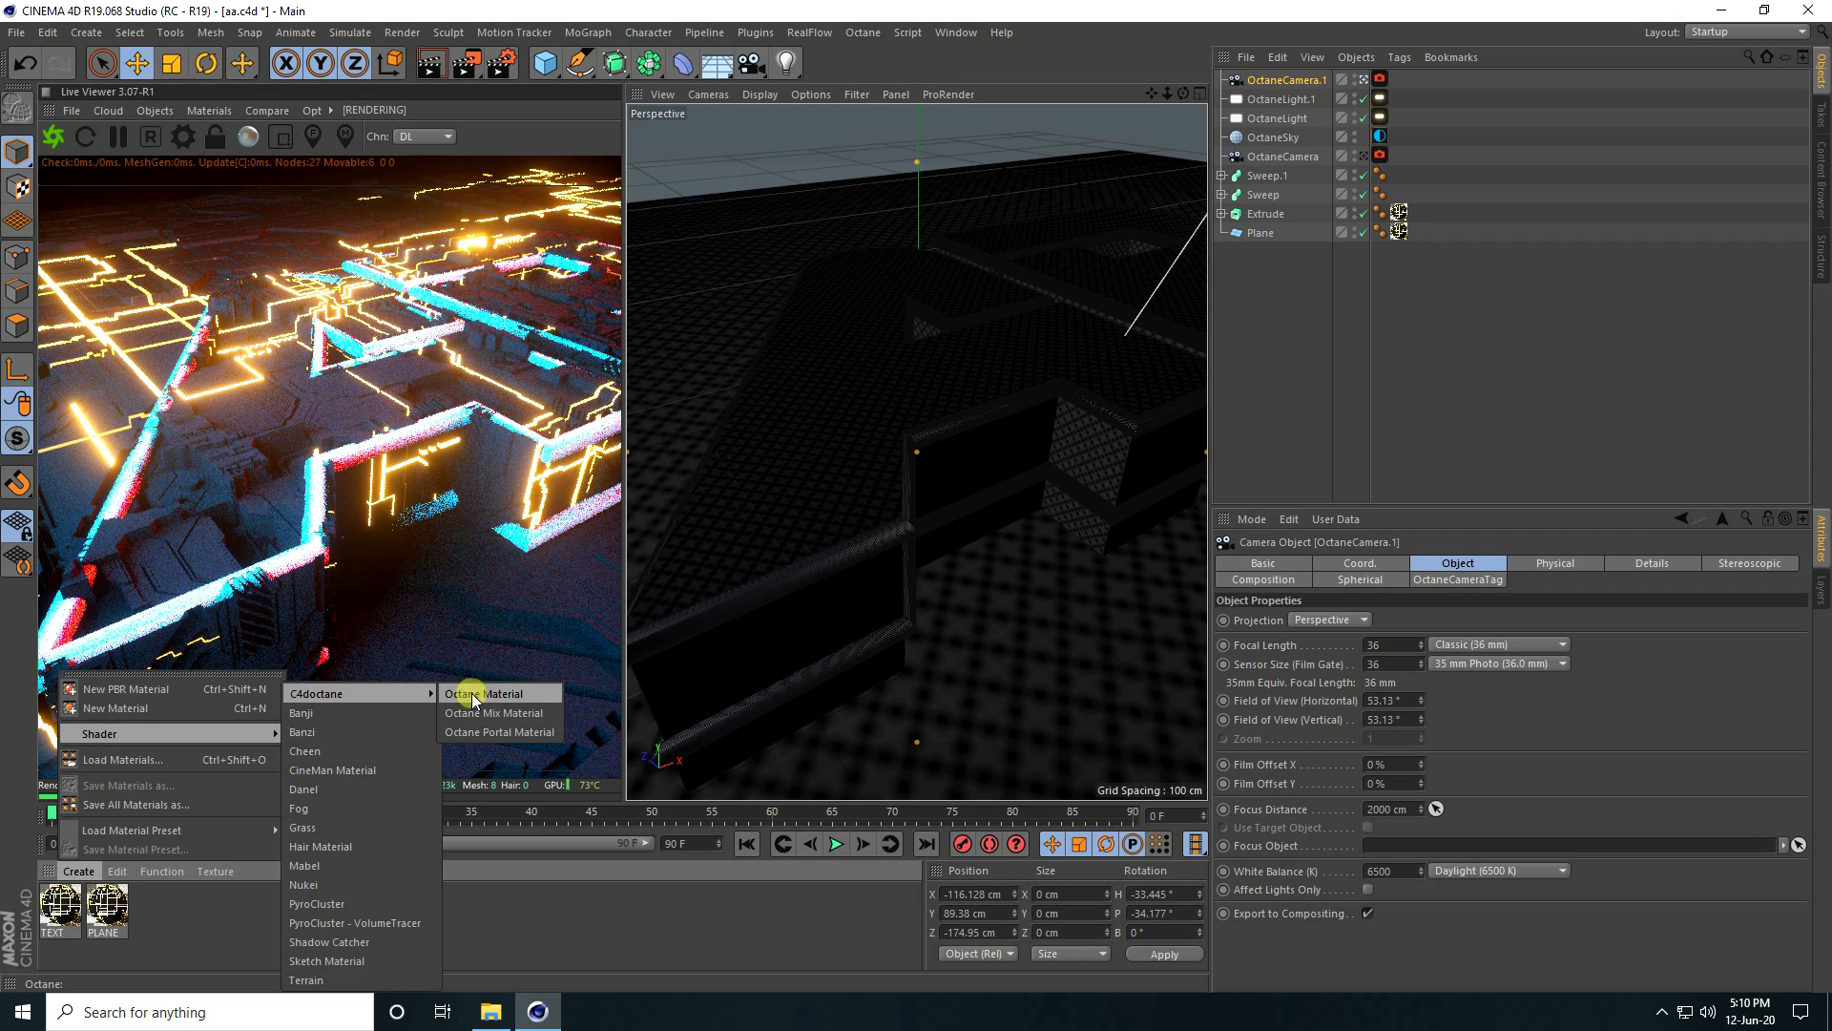
pyautogui.click(479, 695)
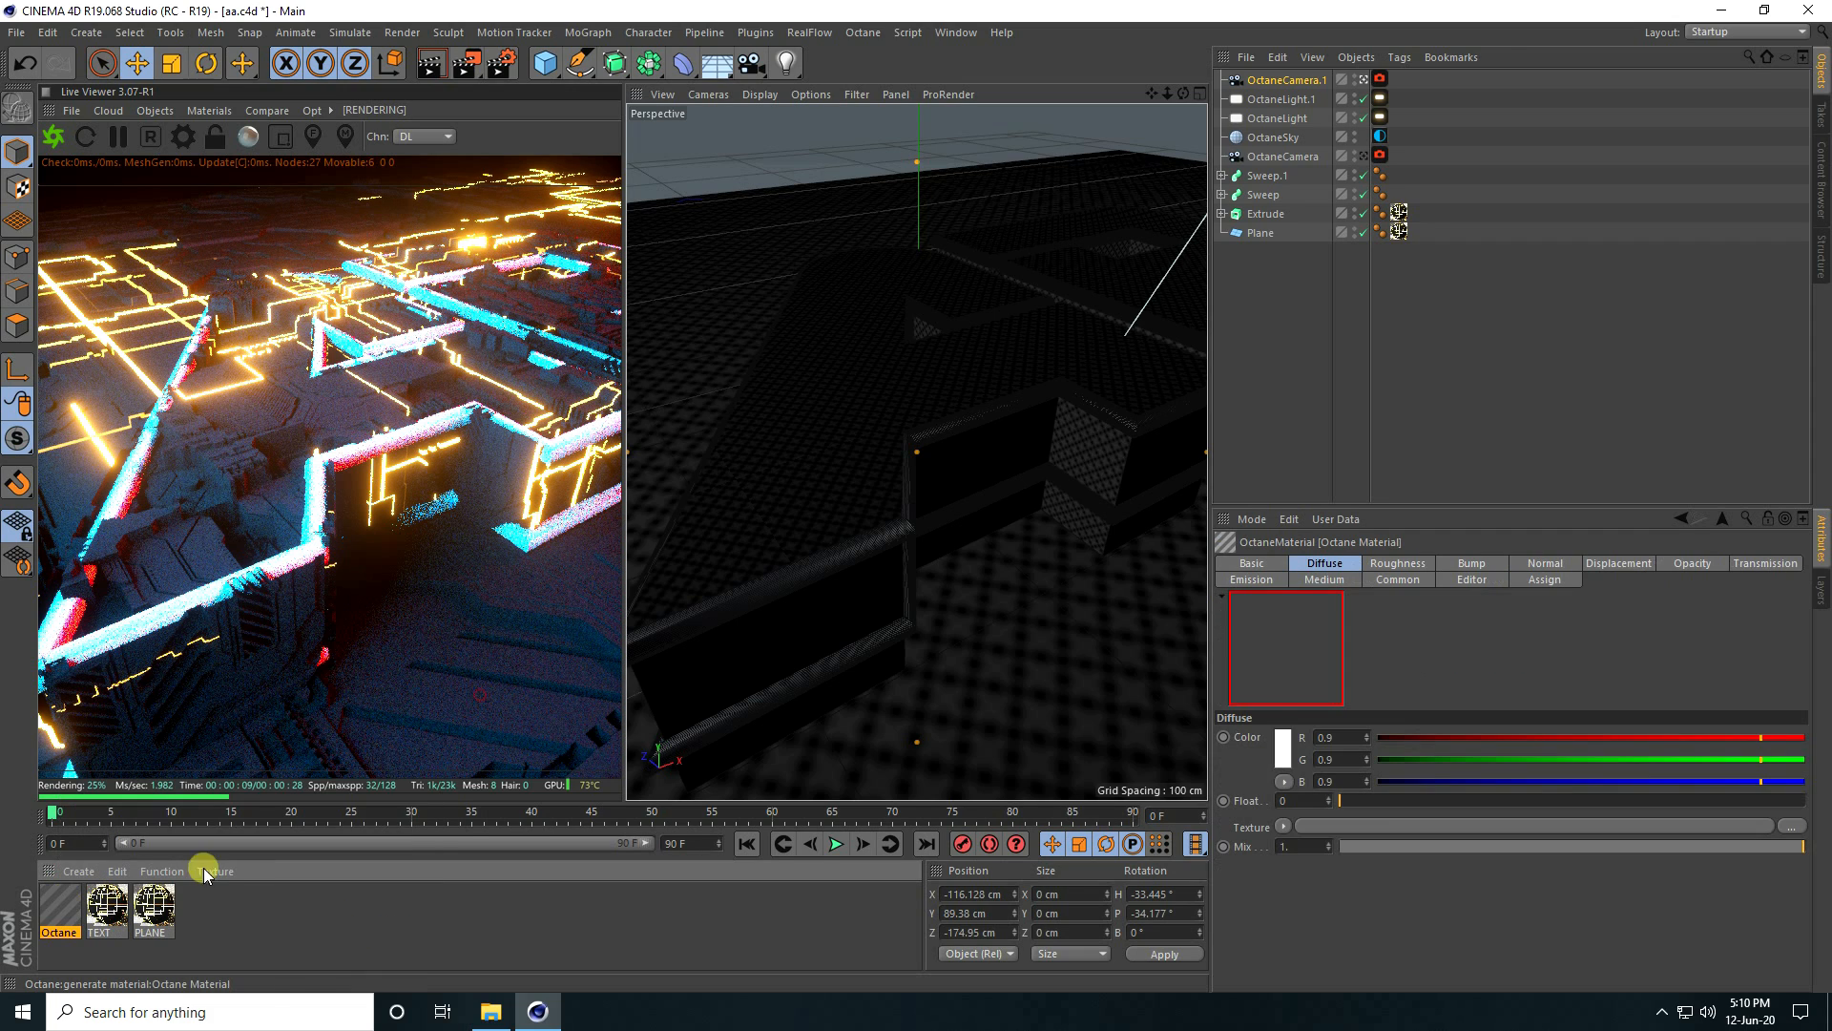
pyautogui.doubleClick(78, 909)
pyautogui.click(323, 494)
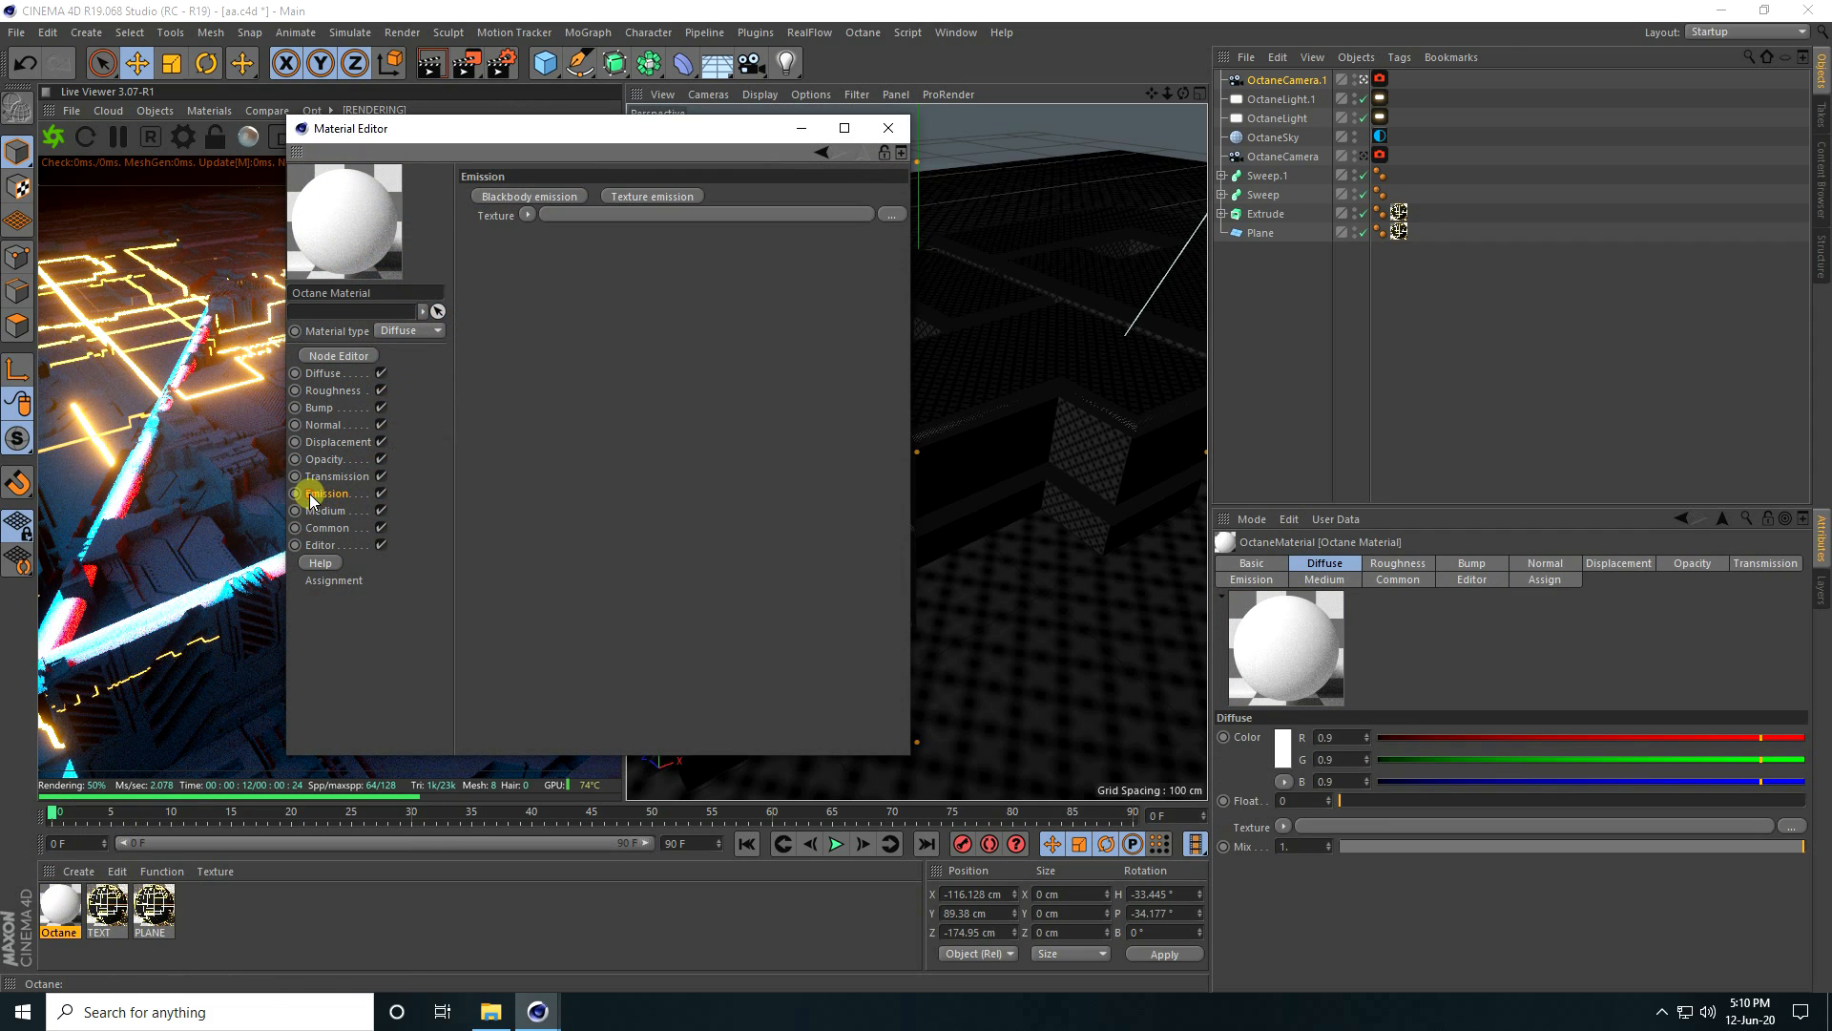
pyautogui.click(646, 197)
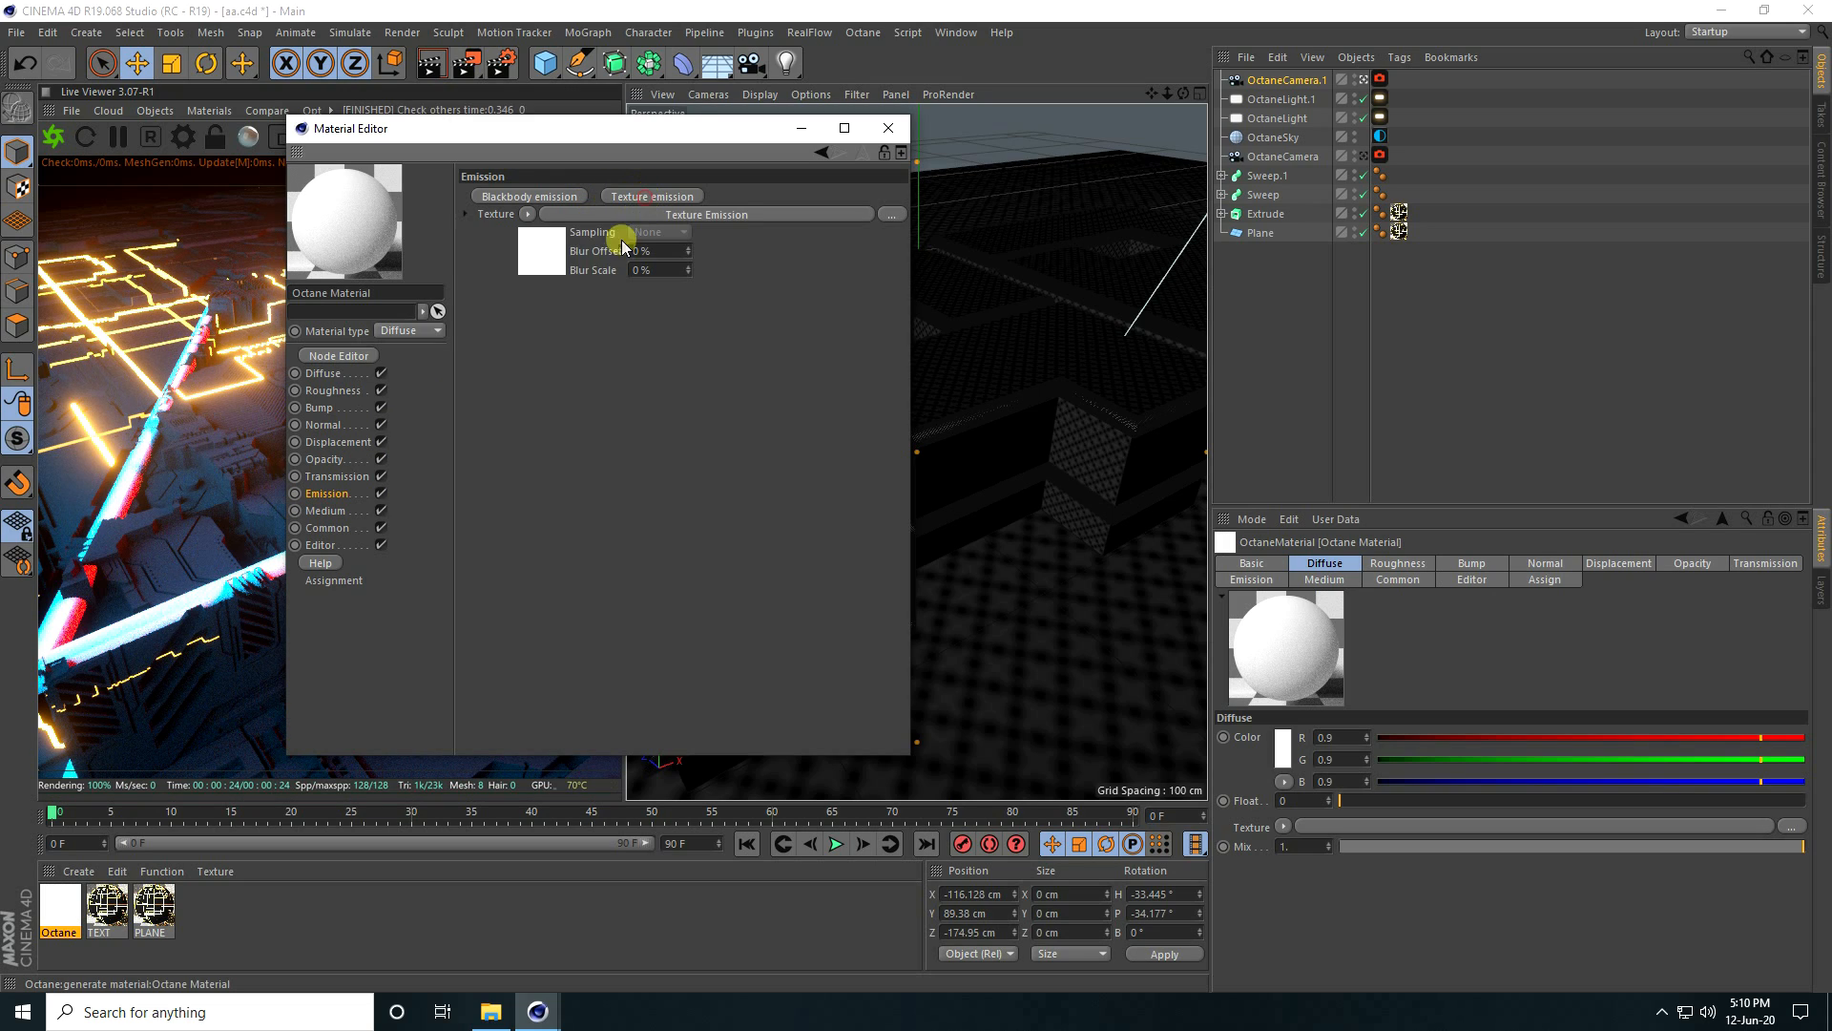
pyautogui.click(532, 270)
pyautogui.click(593, 284)
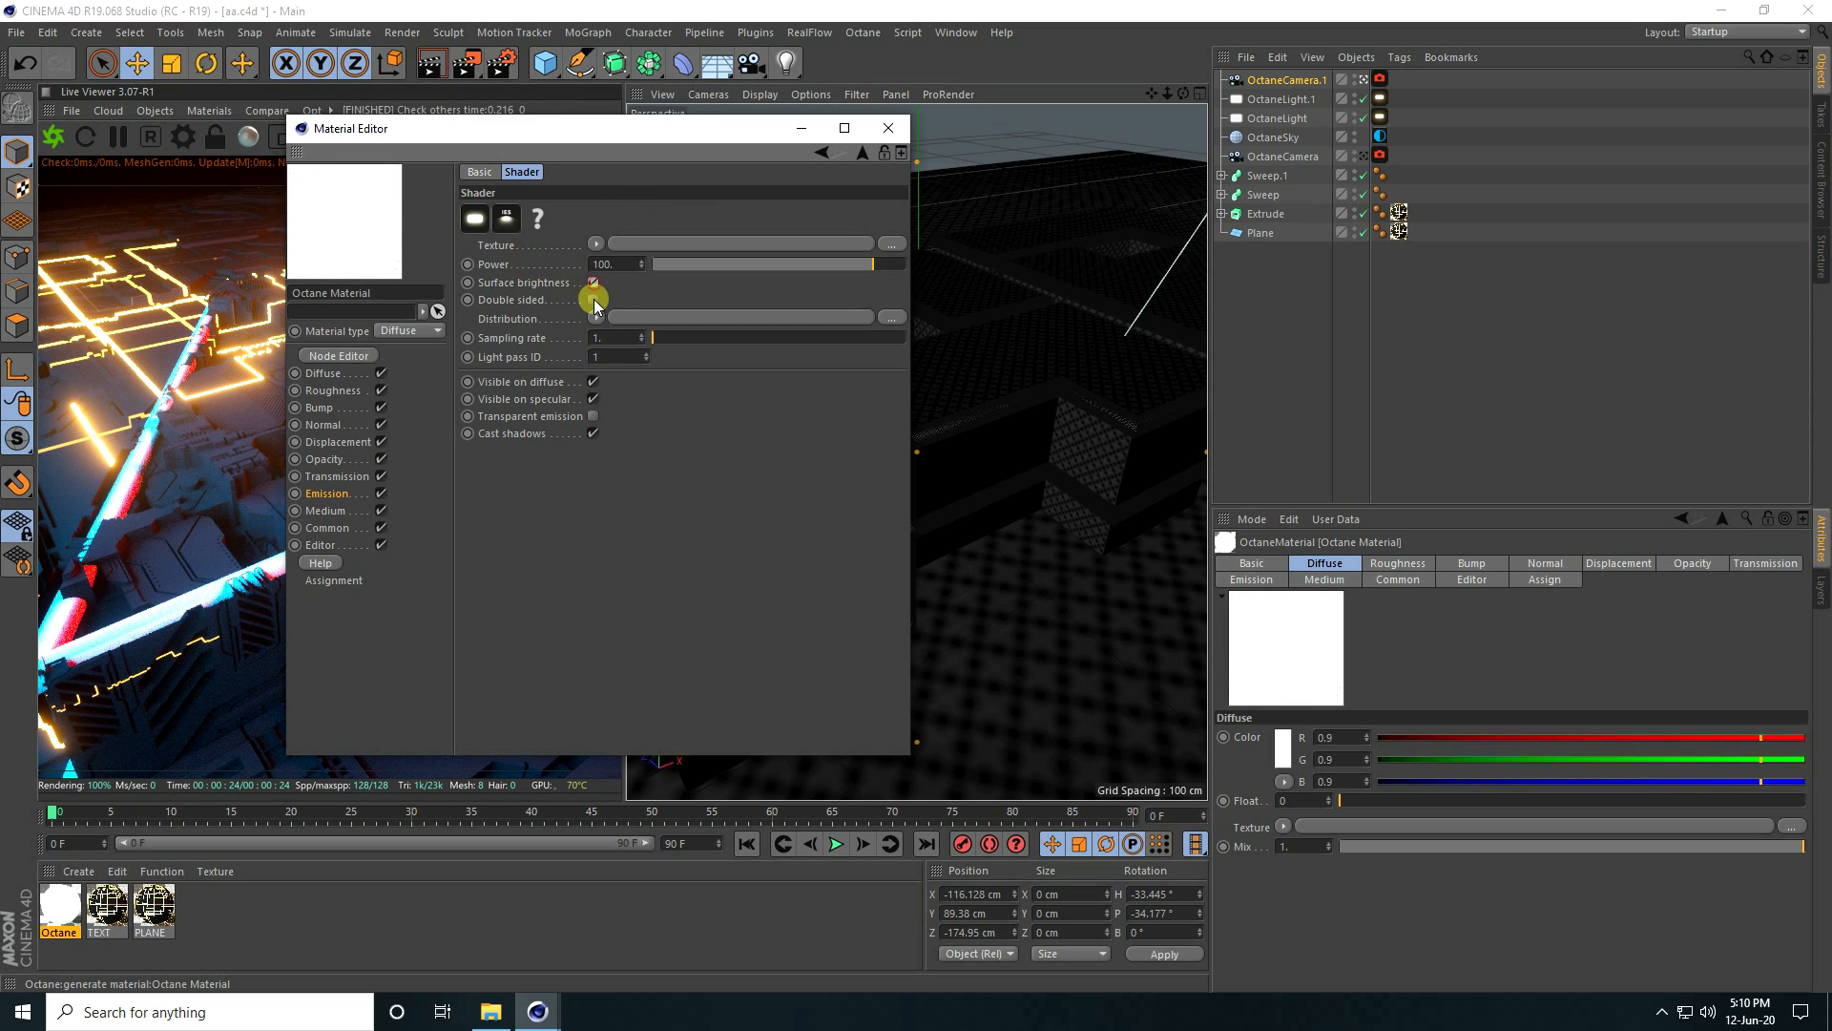
pyautogui.click(594, 299)
# - Give the emission an RgbSpectrum texture coloured orange with hue 25°, saturation 100% and value 100%
pyautogui.click(599, 245)
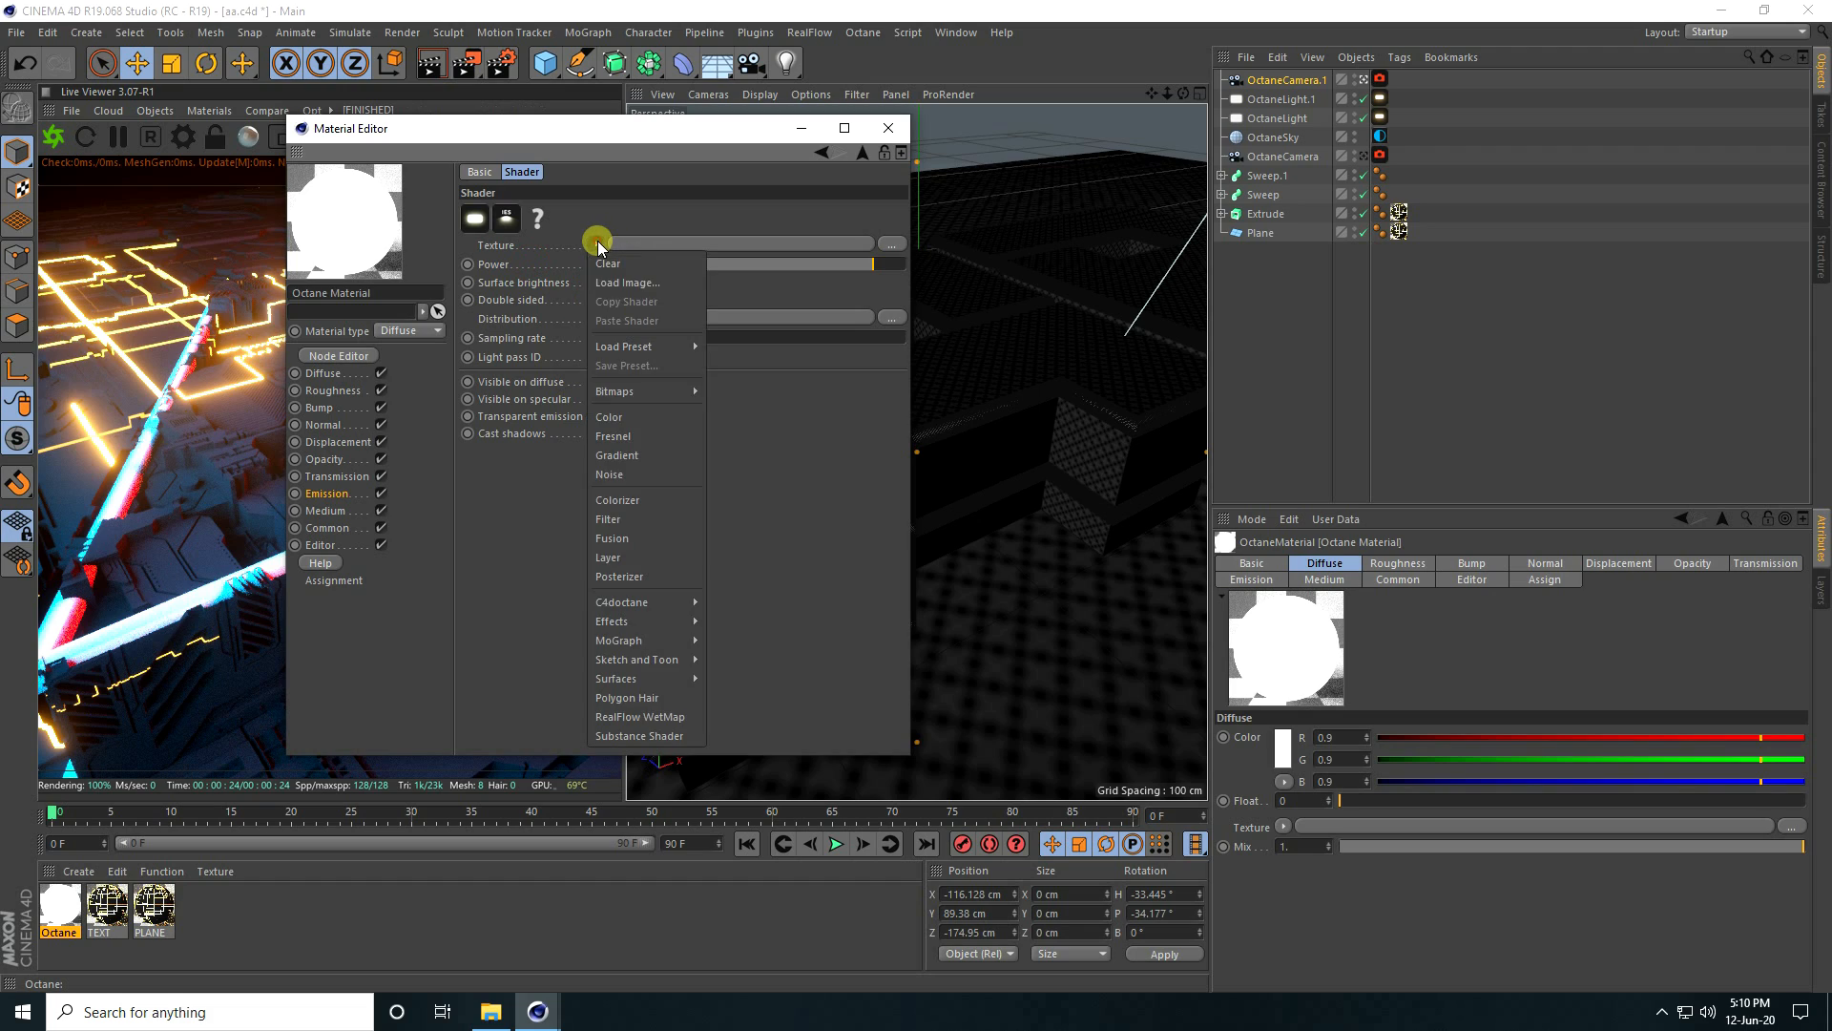
pyautogui.moveTo(629, 602)
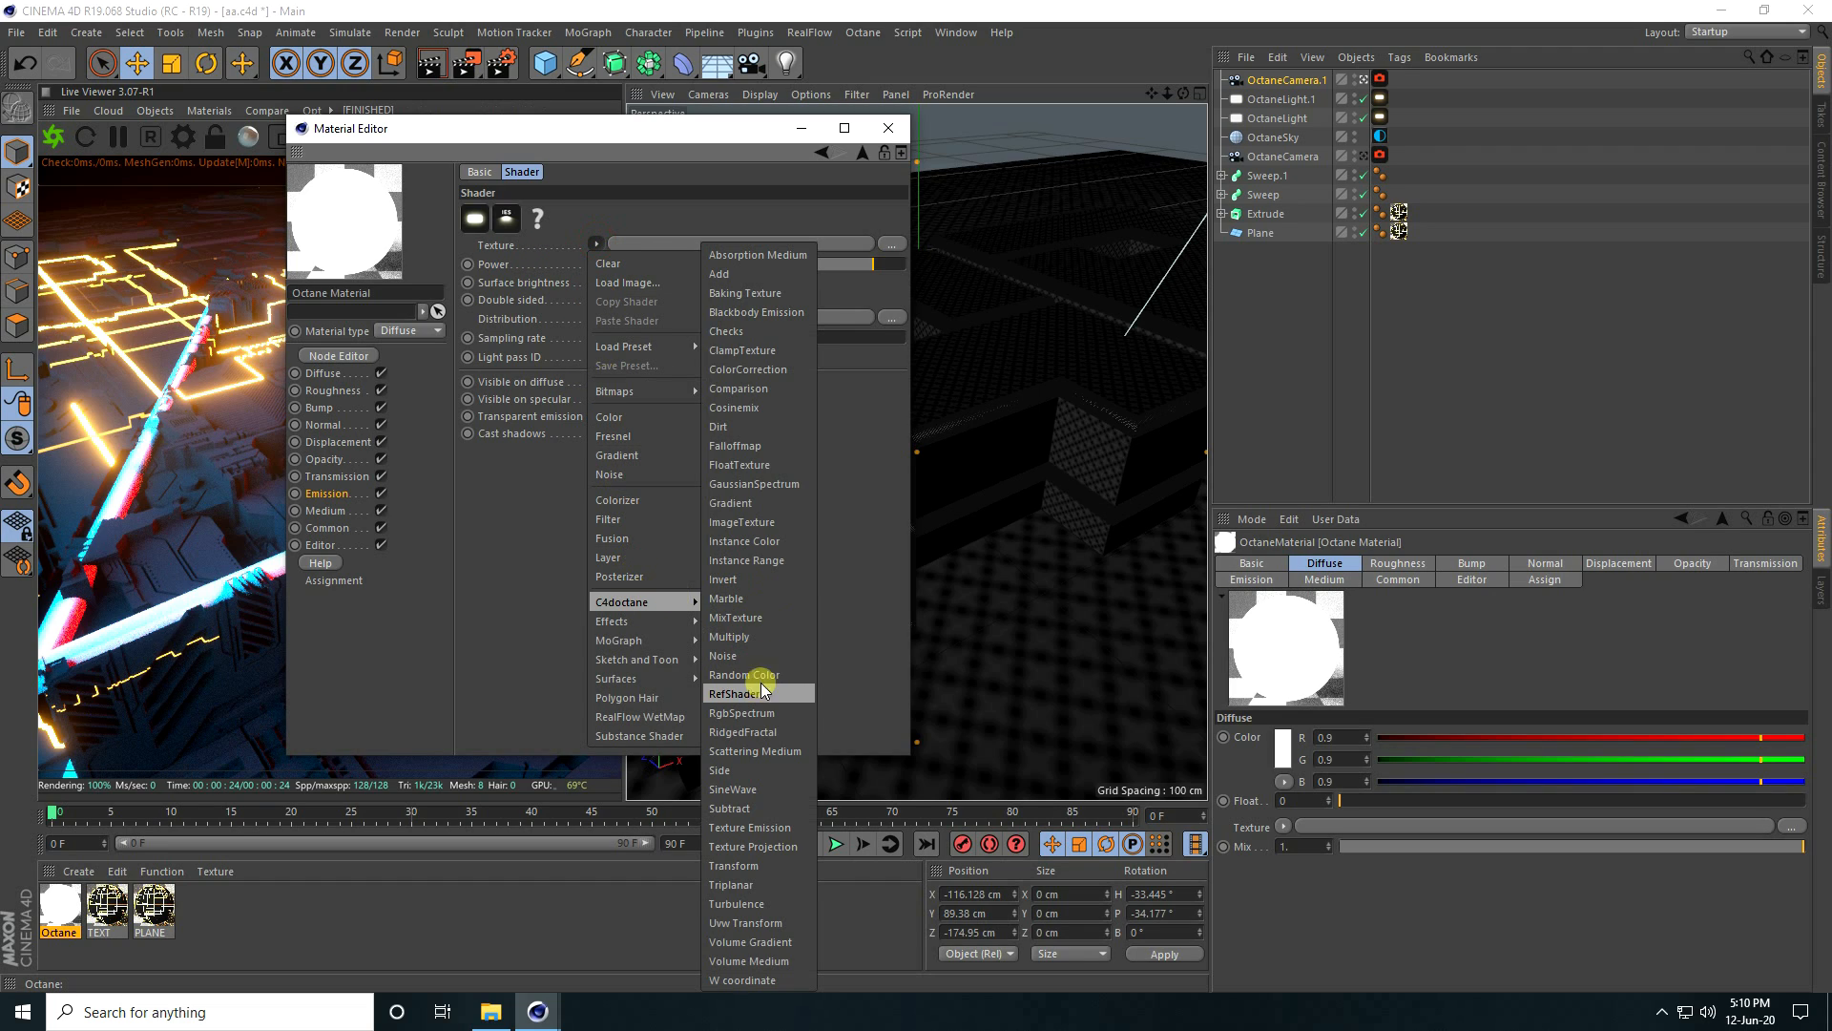
pyautogui.click(760, 714)
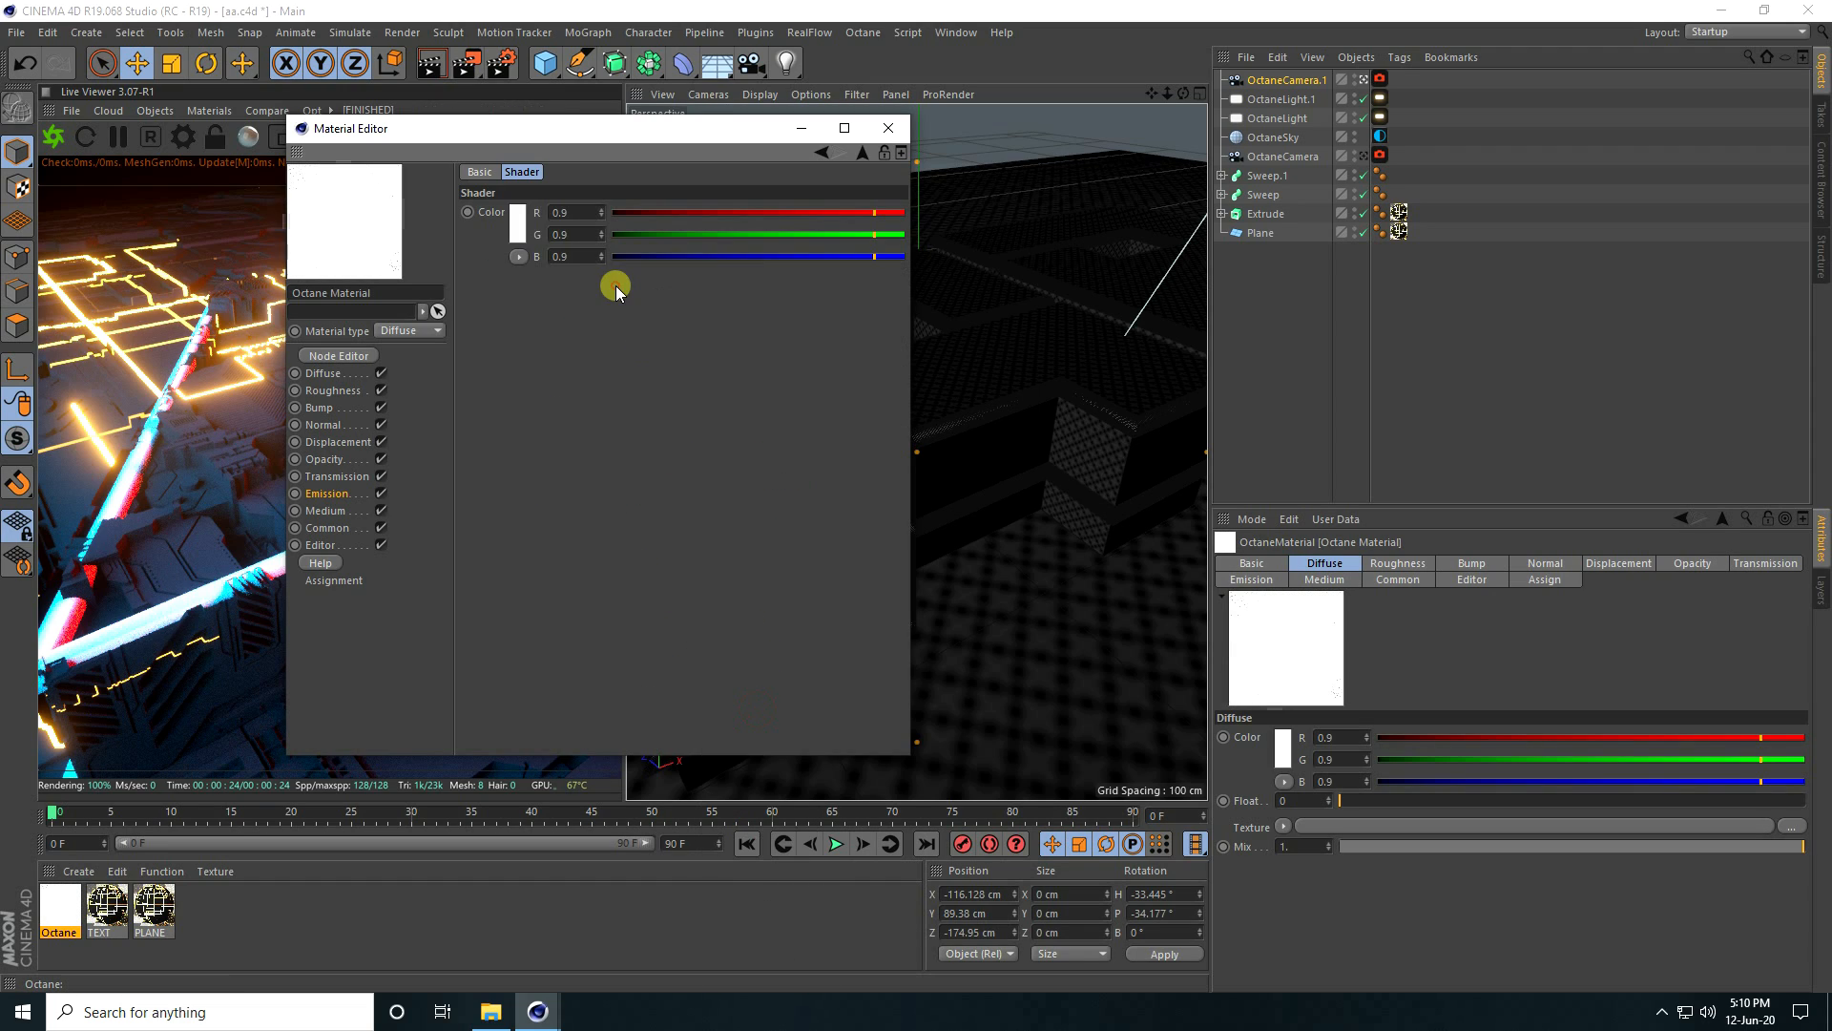
pyautogui.click(537, 231)
pyautogui.click(466, 227)
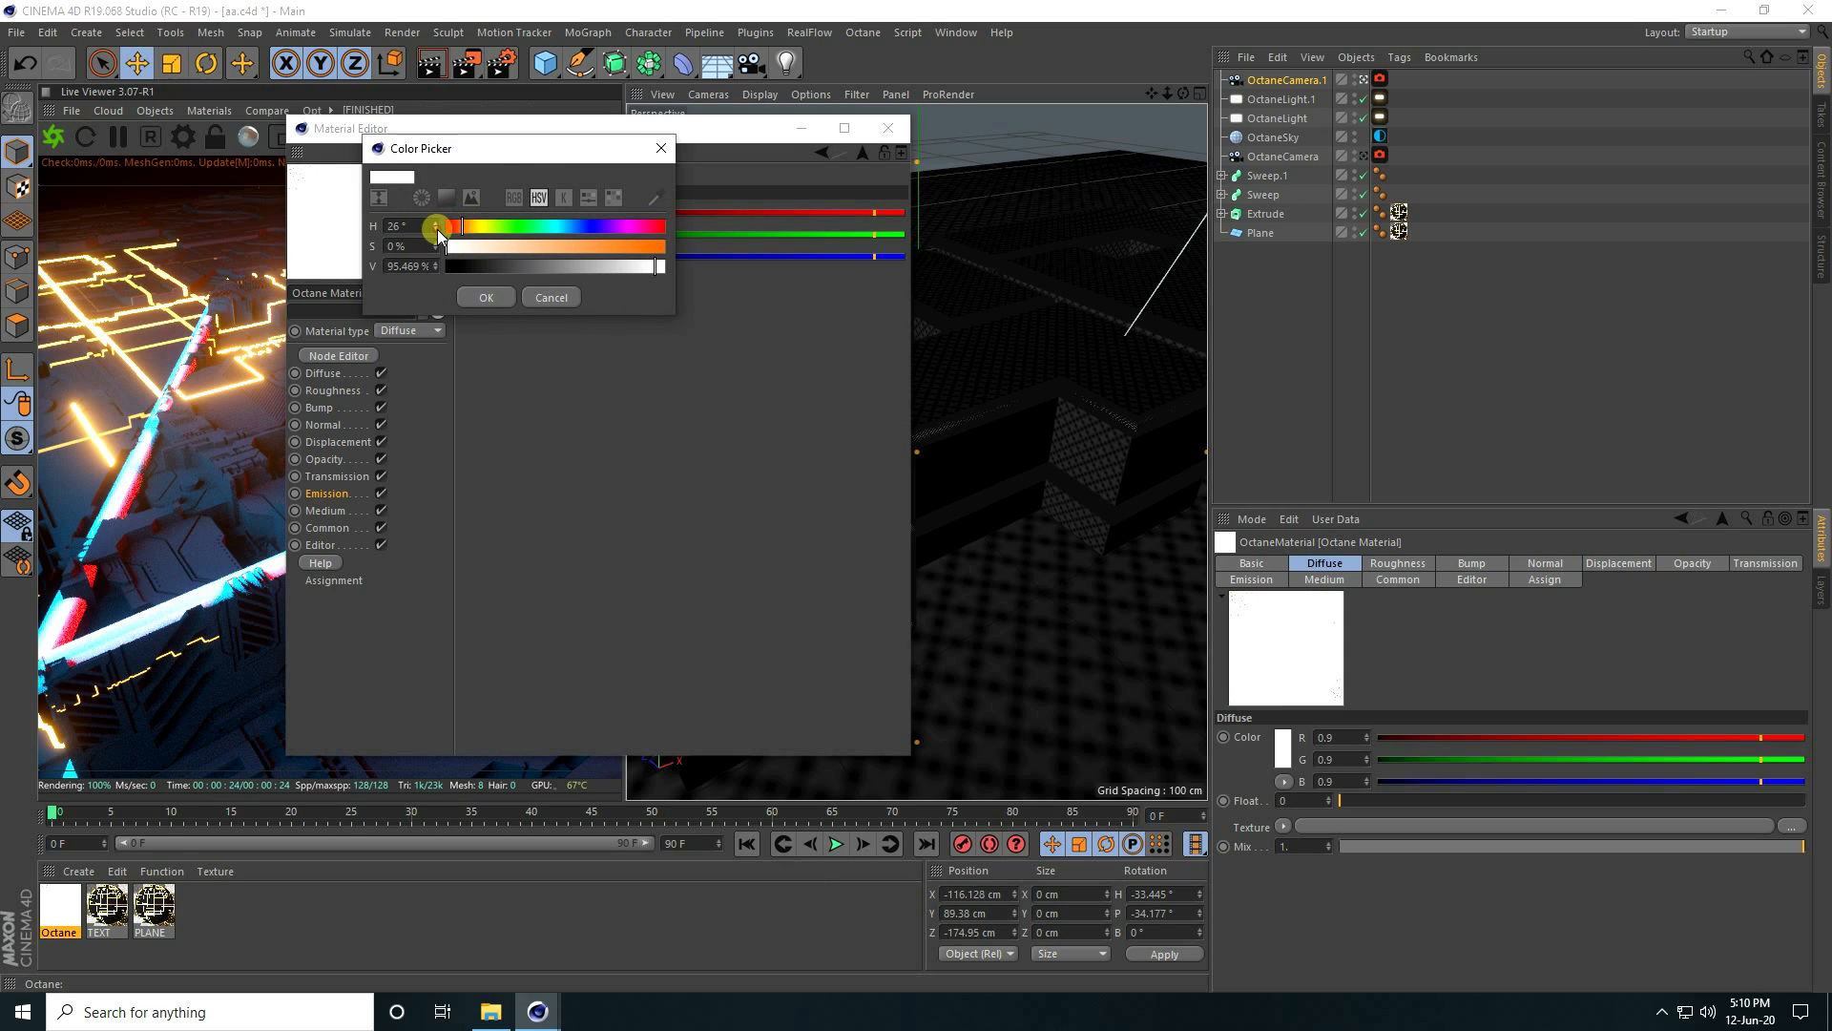
pyautogui.moveTo(637, 246); pyautogui.dragTo(716, 246)
pyautogui.click(648, 267)
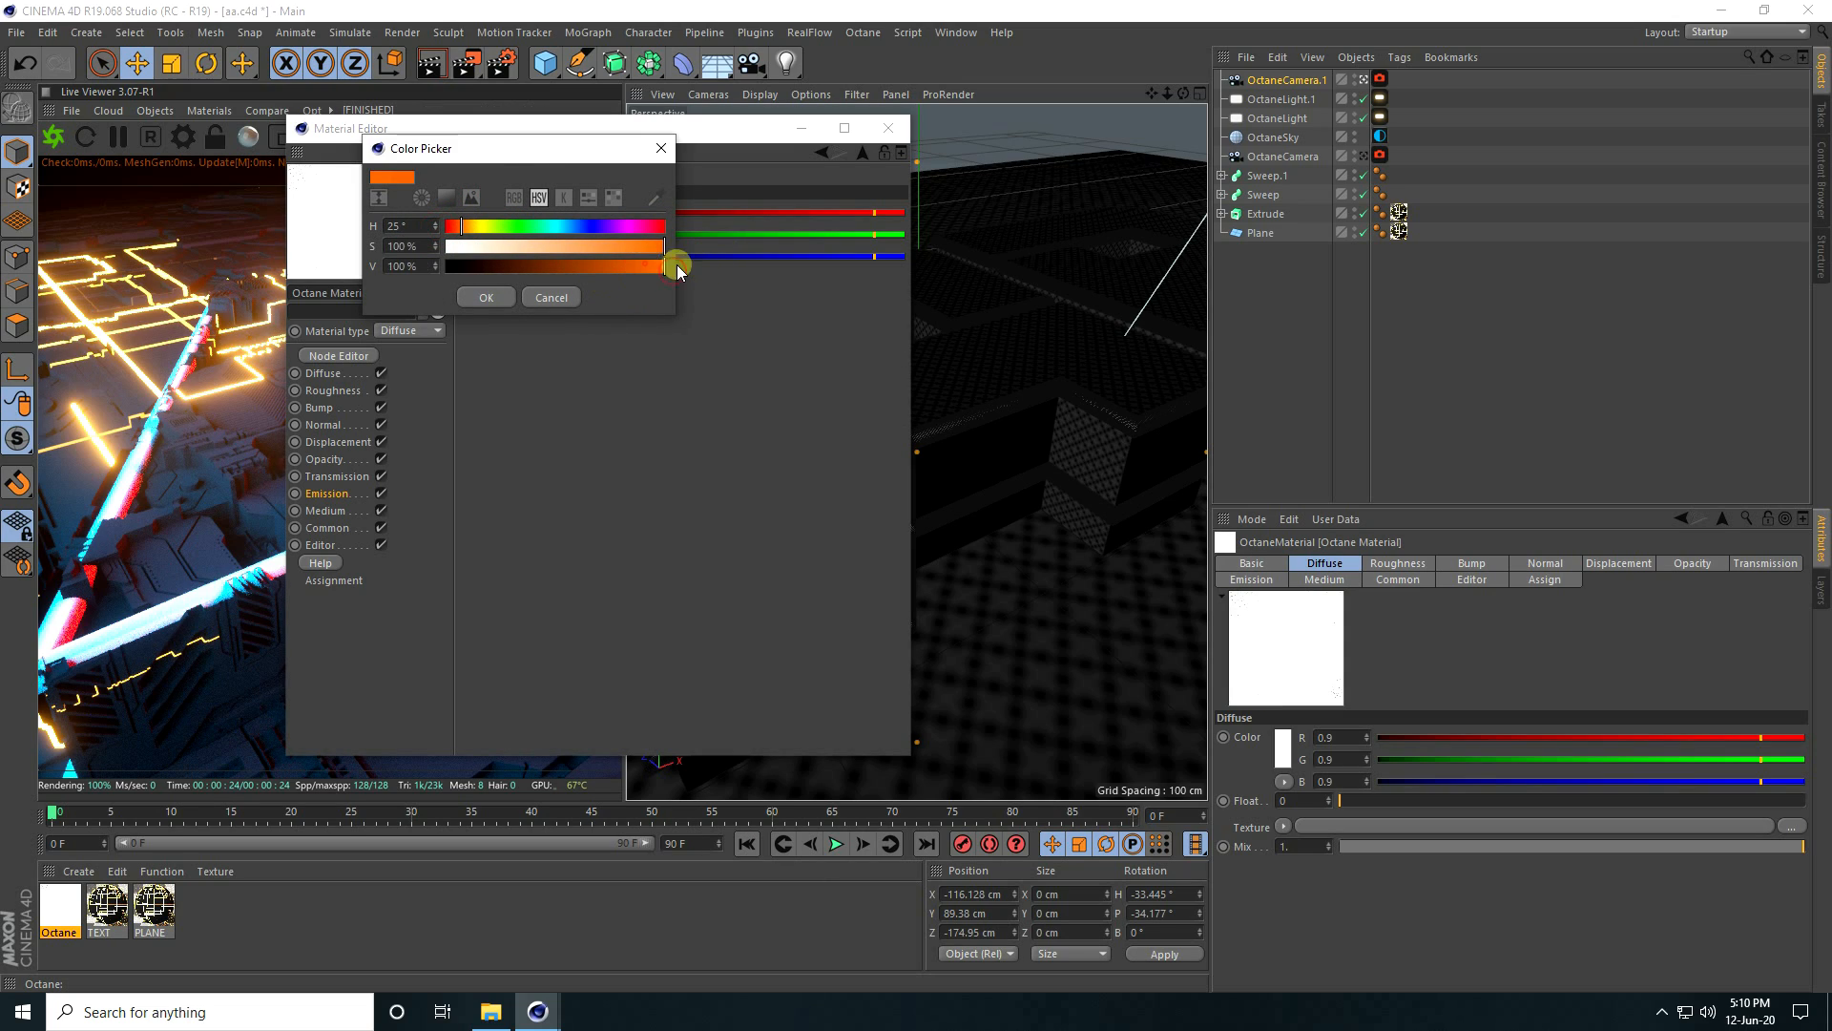
pyautogui.click(486, 297)
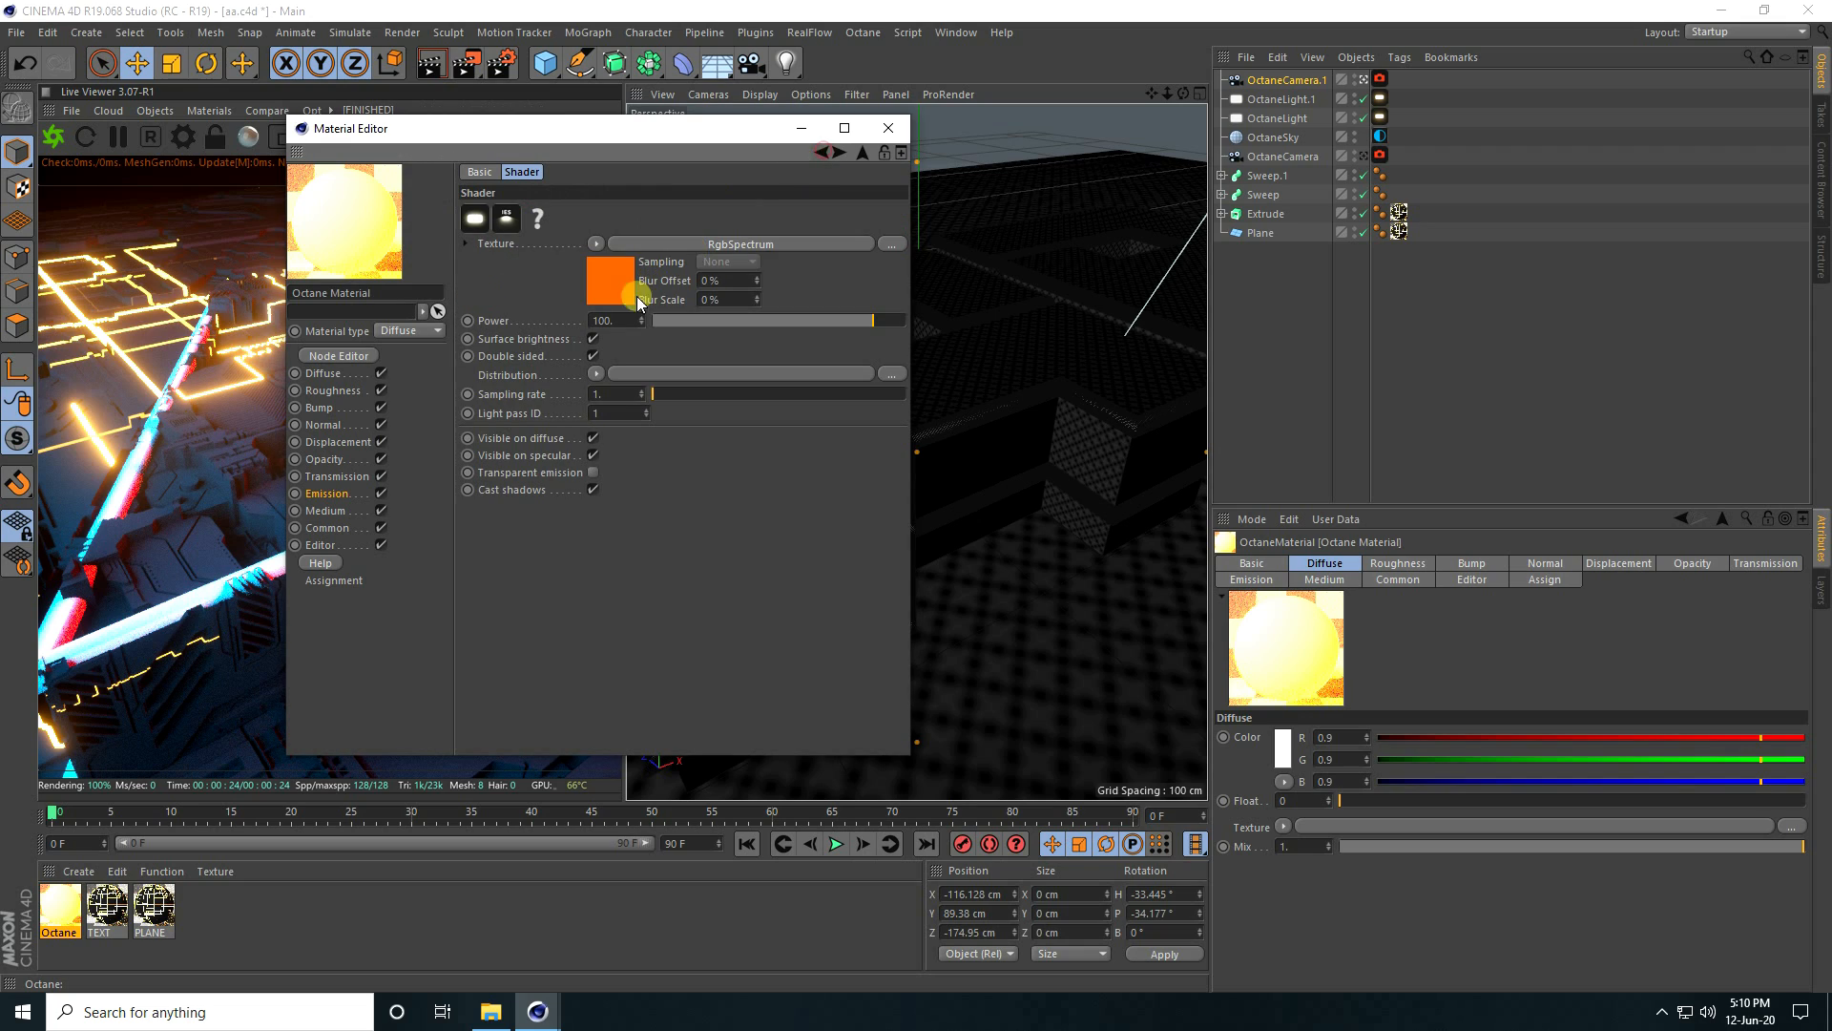
# - Set the emission power to 50 and apply the orange glowing material to the Sweep object
pyautogui.click(599, 320)
pyautogui.write('50')
pyautogui.press('Return')
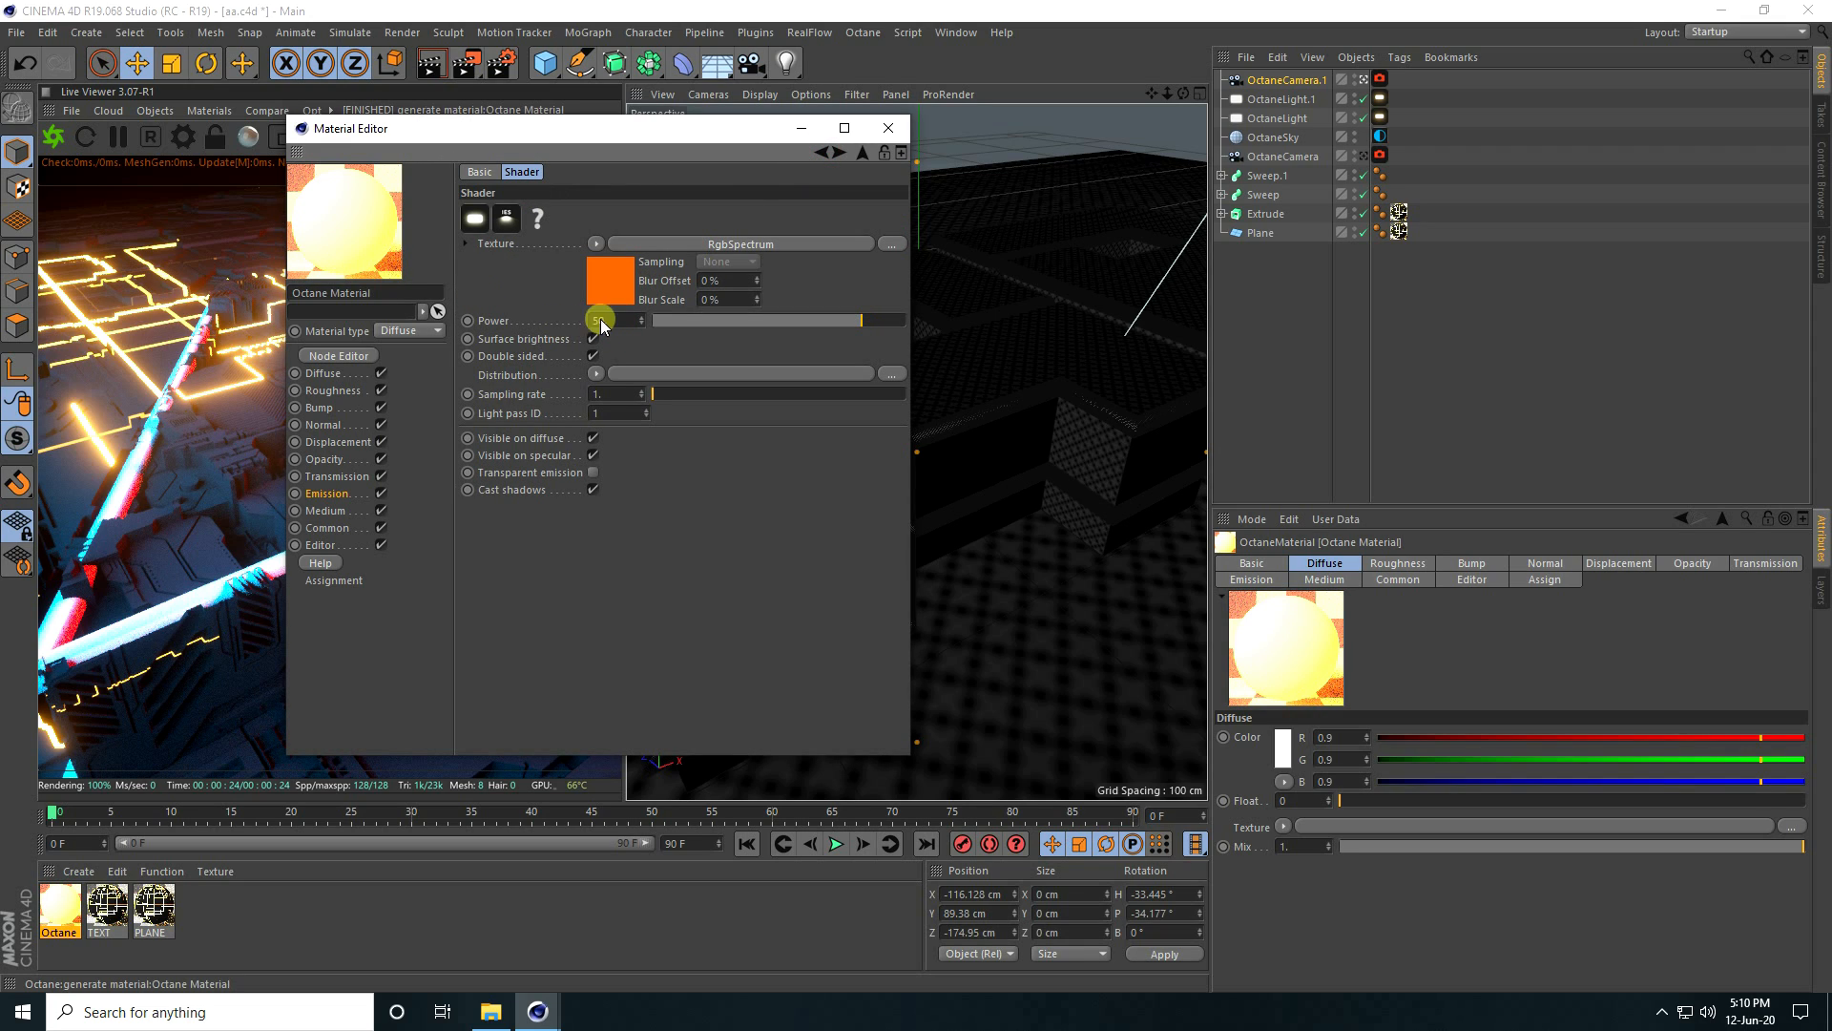
pyautogui.click(887, 128)
pyautogui.moveTo(55, 907); pyautogui.dragTo(1265, 195)
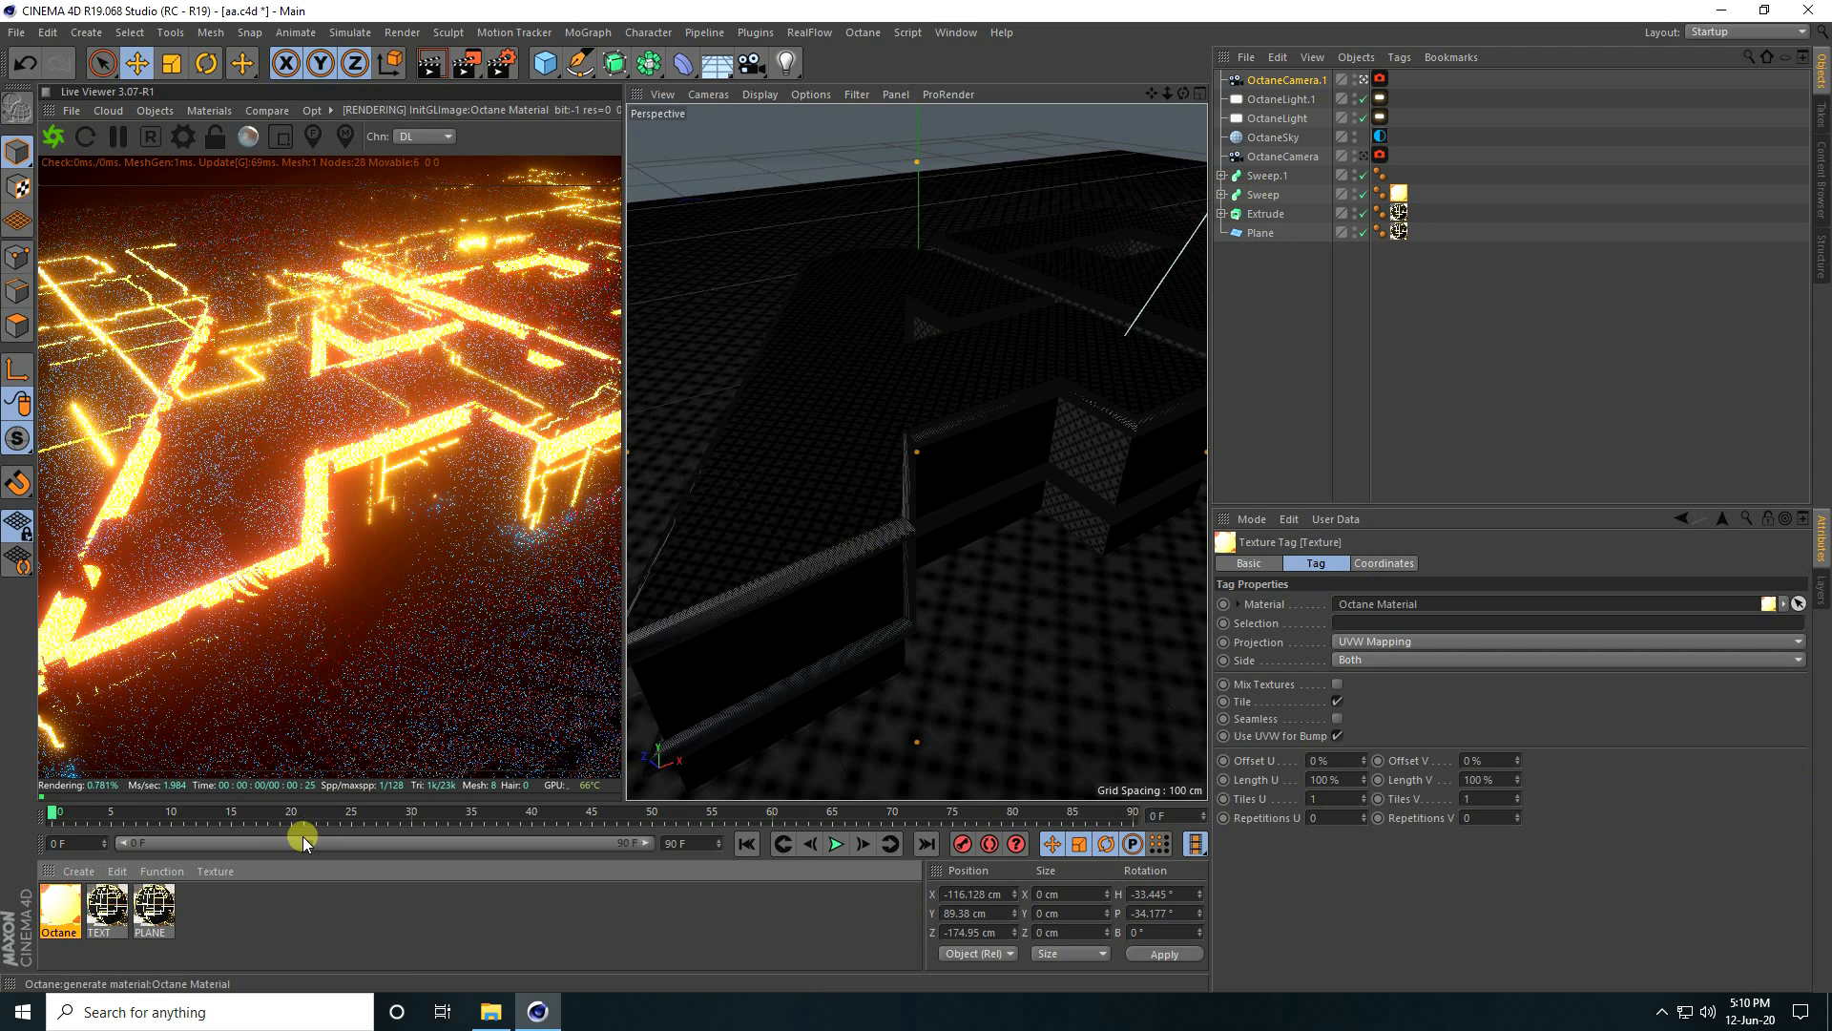
# - Duplicate the orange emission material and set the copy's RgbSpectrum colour to blue with hue 199°
pyautogui.click(55, 914)
pyautogui.hotkey('ctrl', 'c')
pyautogui.hotkey('ctrl', 'v')
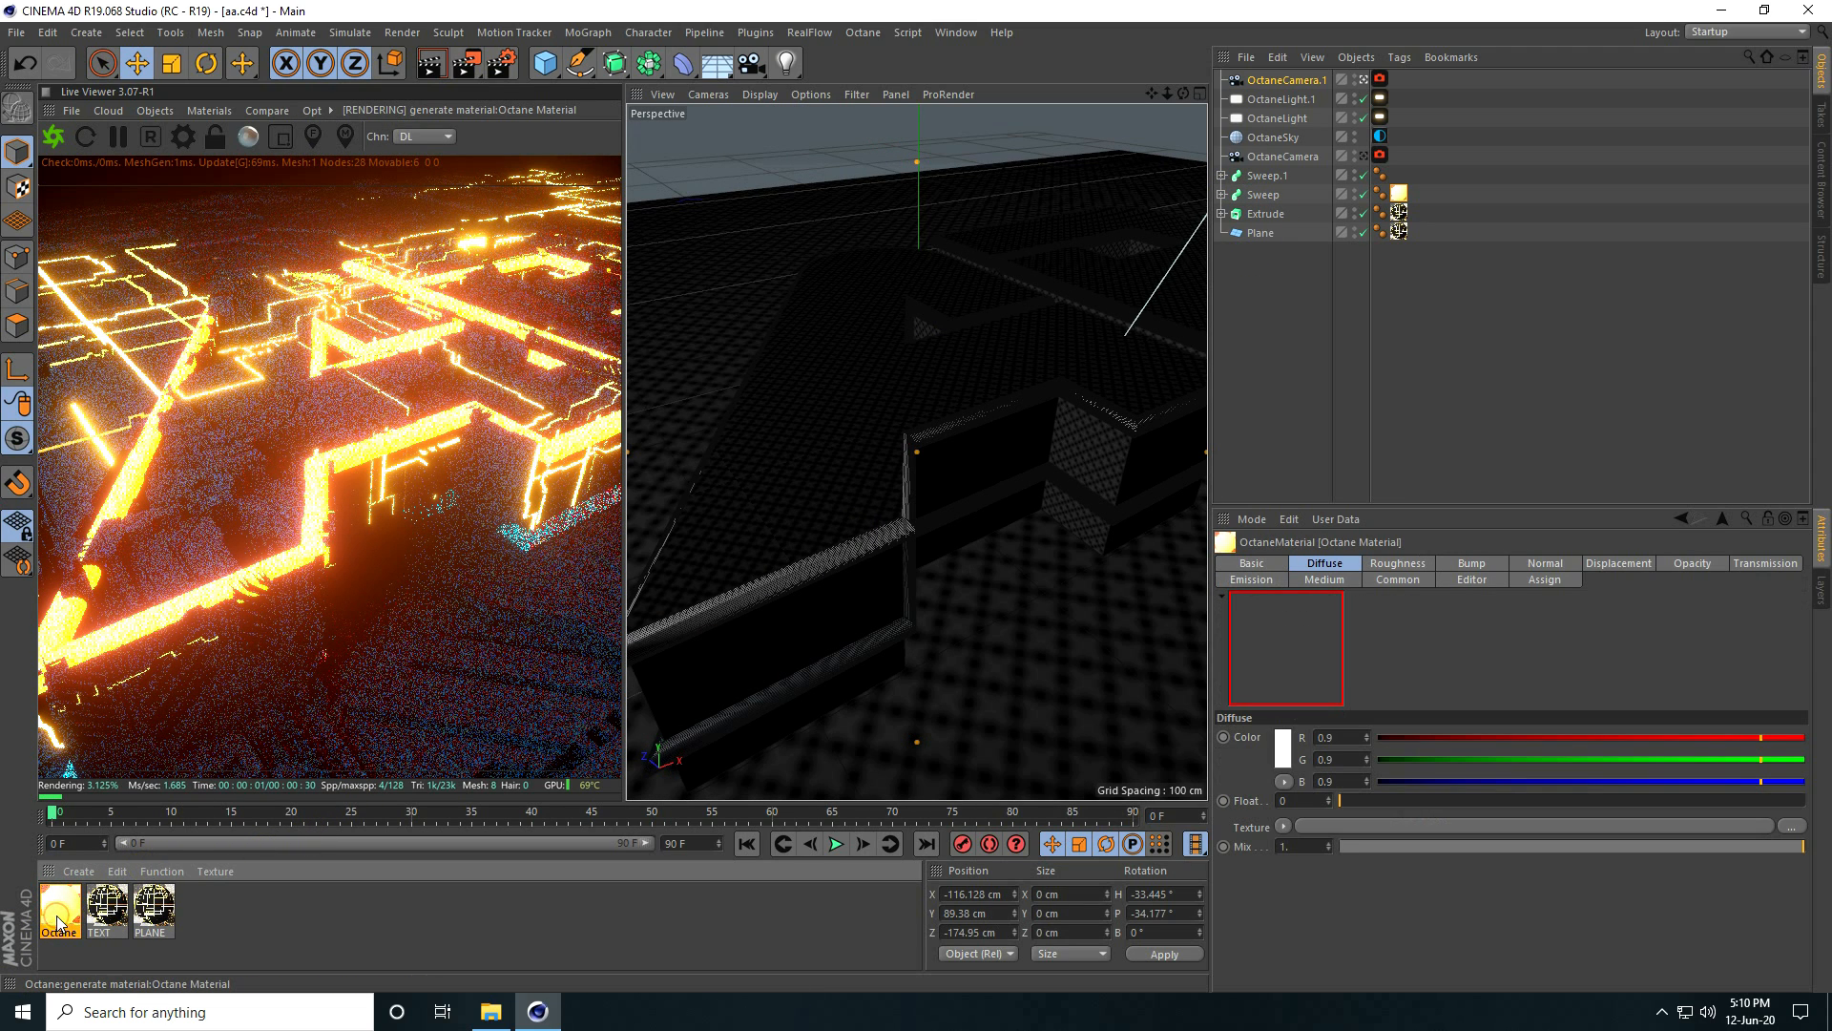
pyautogui.doubleClick(63, 911)
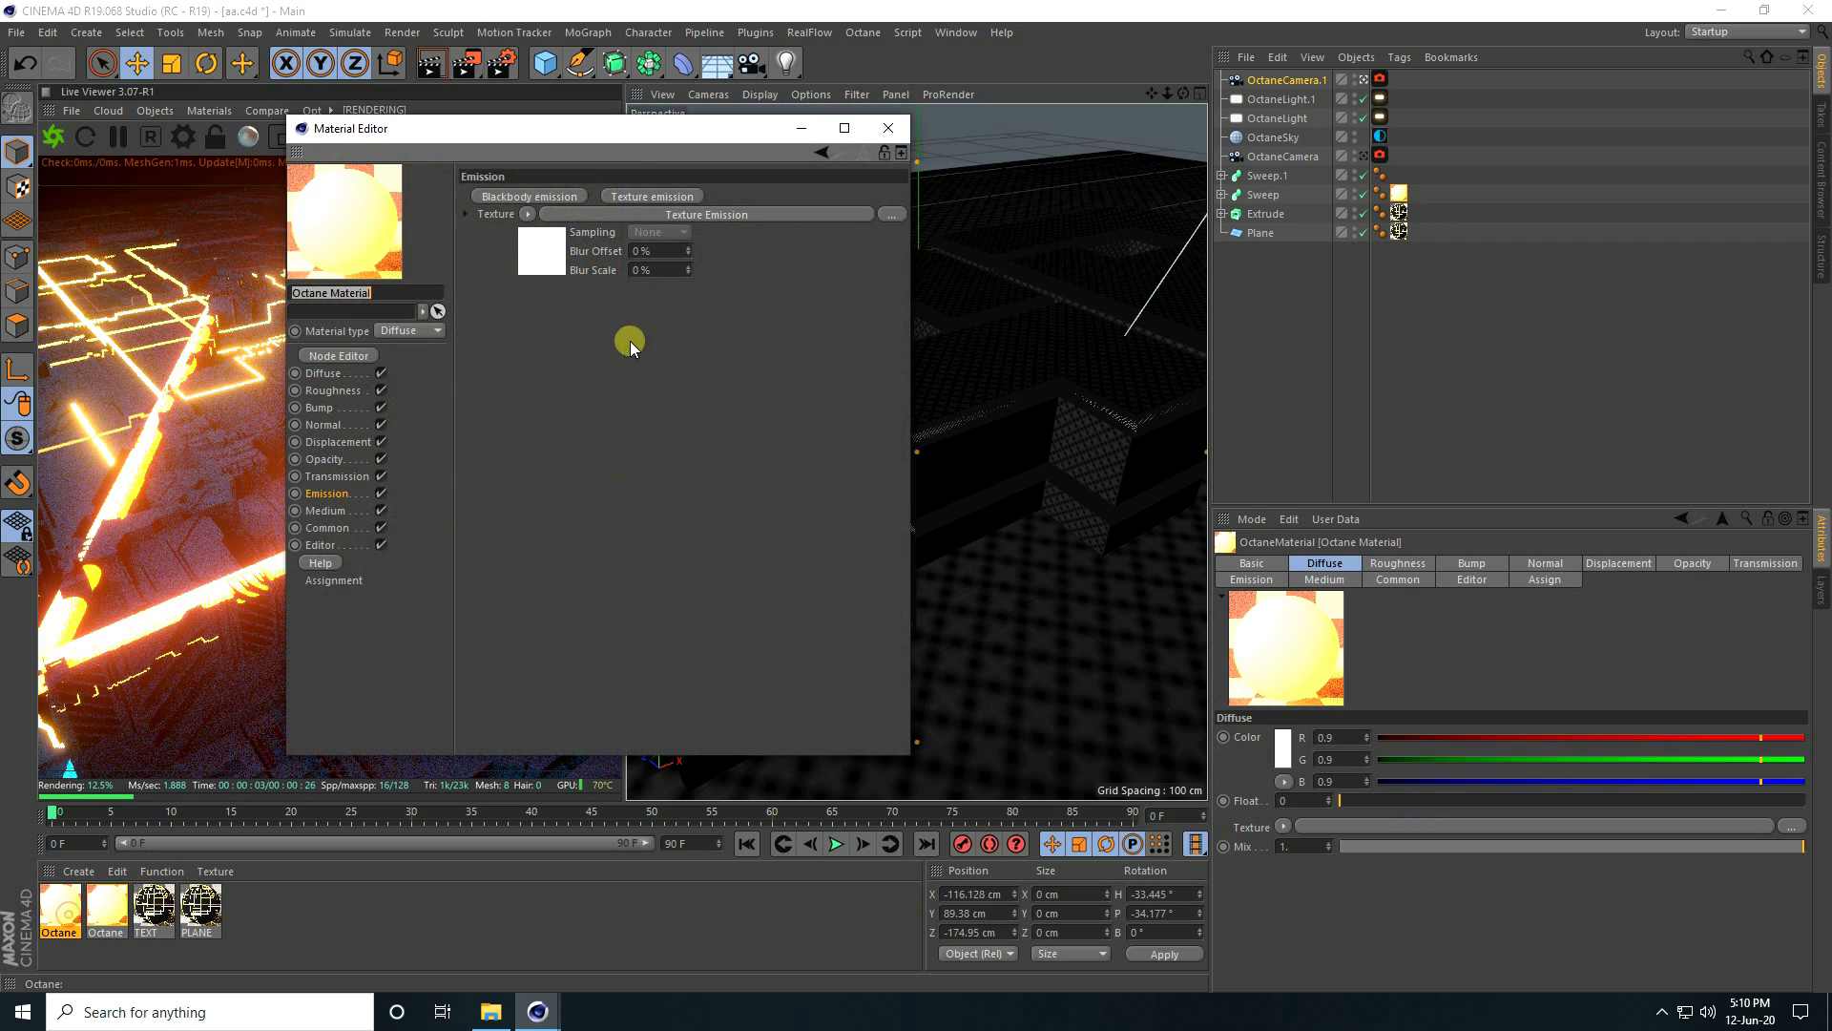
pyautogui.click(531, 273)
pyautogui.click(604, 265)
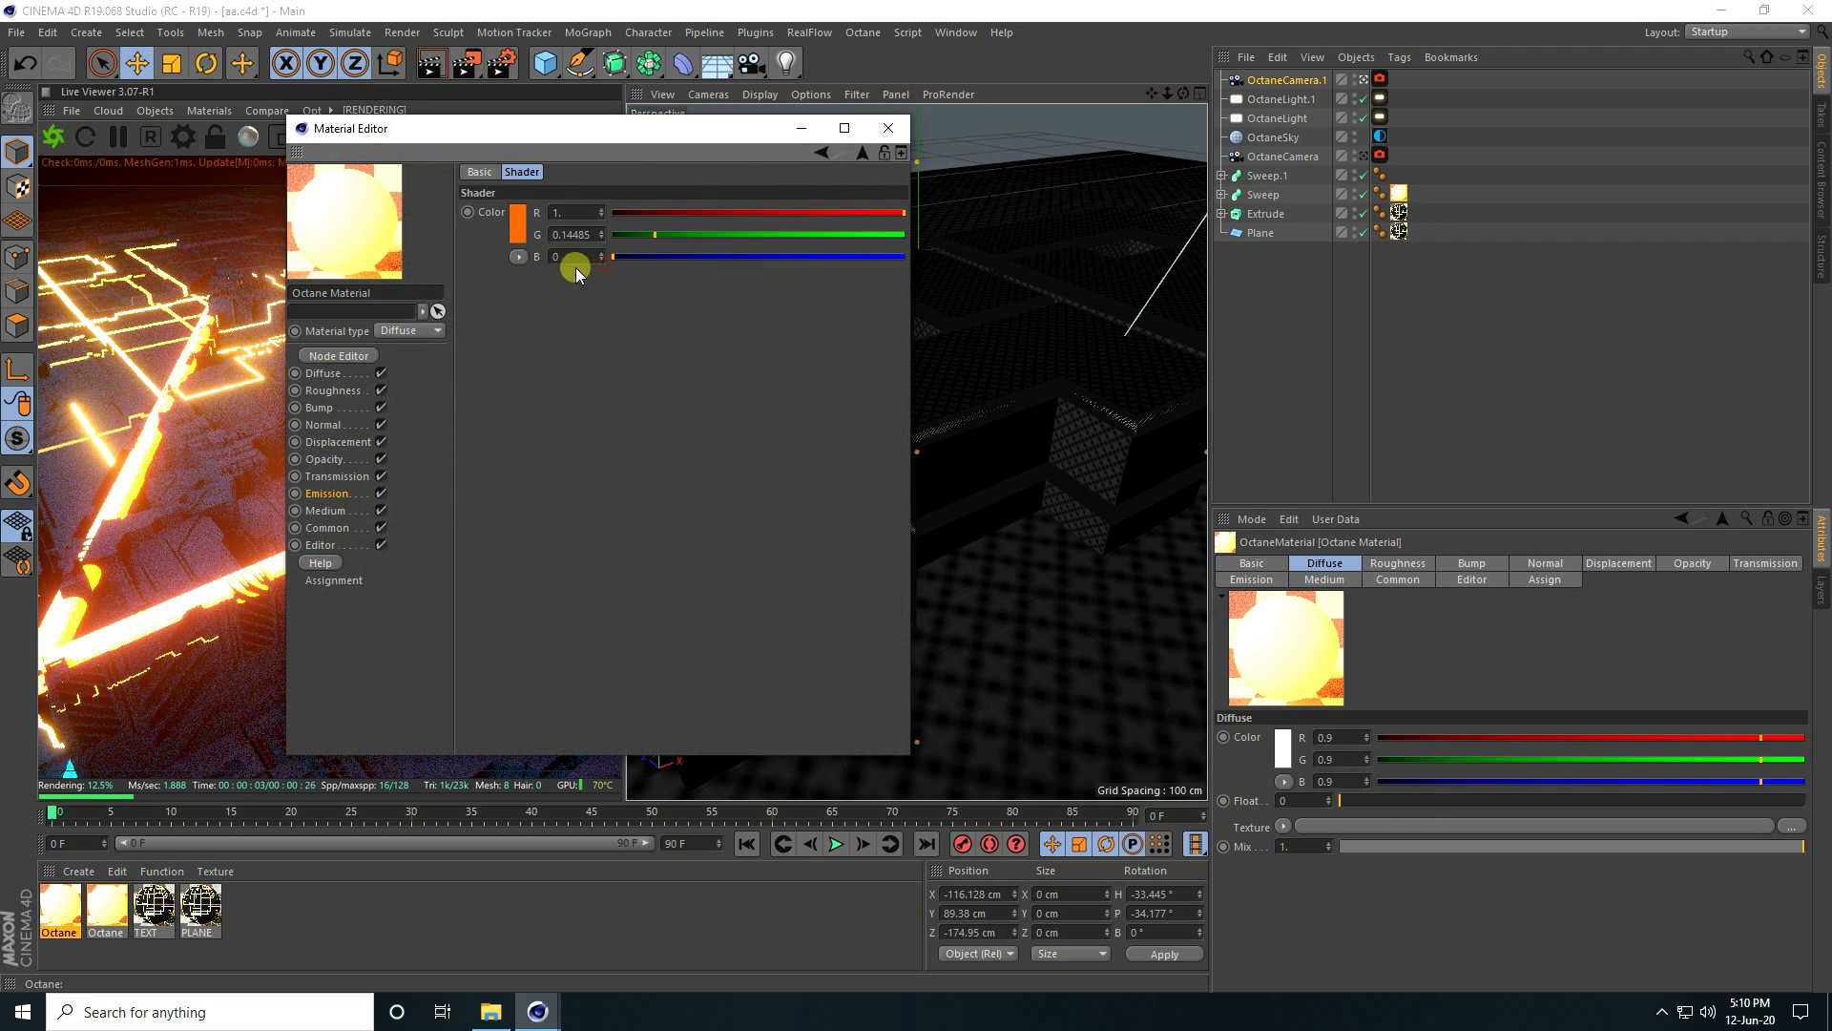
pyautogui.click(517, 212)
pyautogui.moveTo(557, 213); pyautogui.dragTo(564, 214)
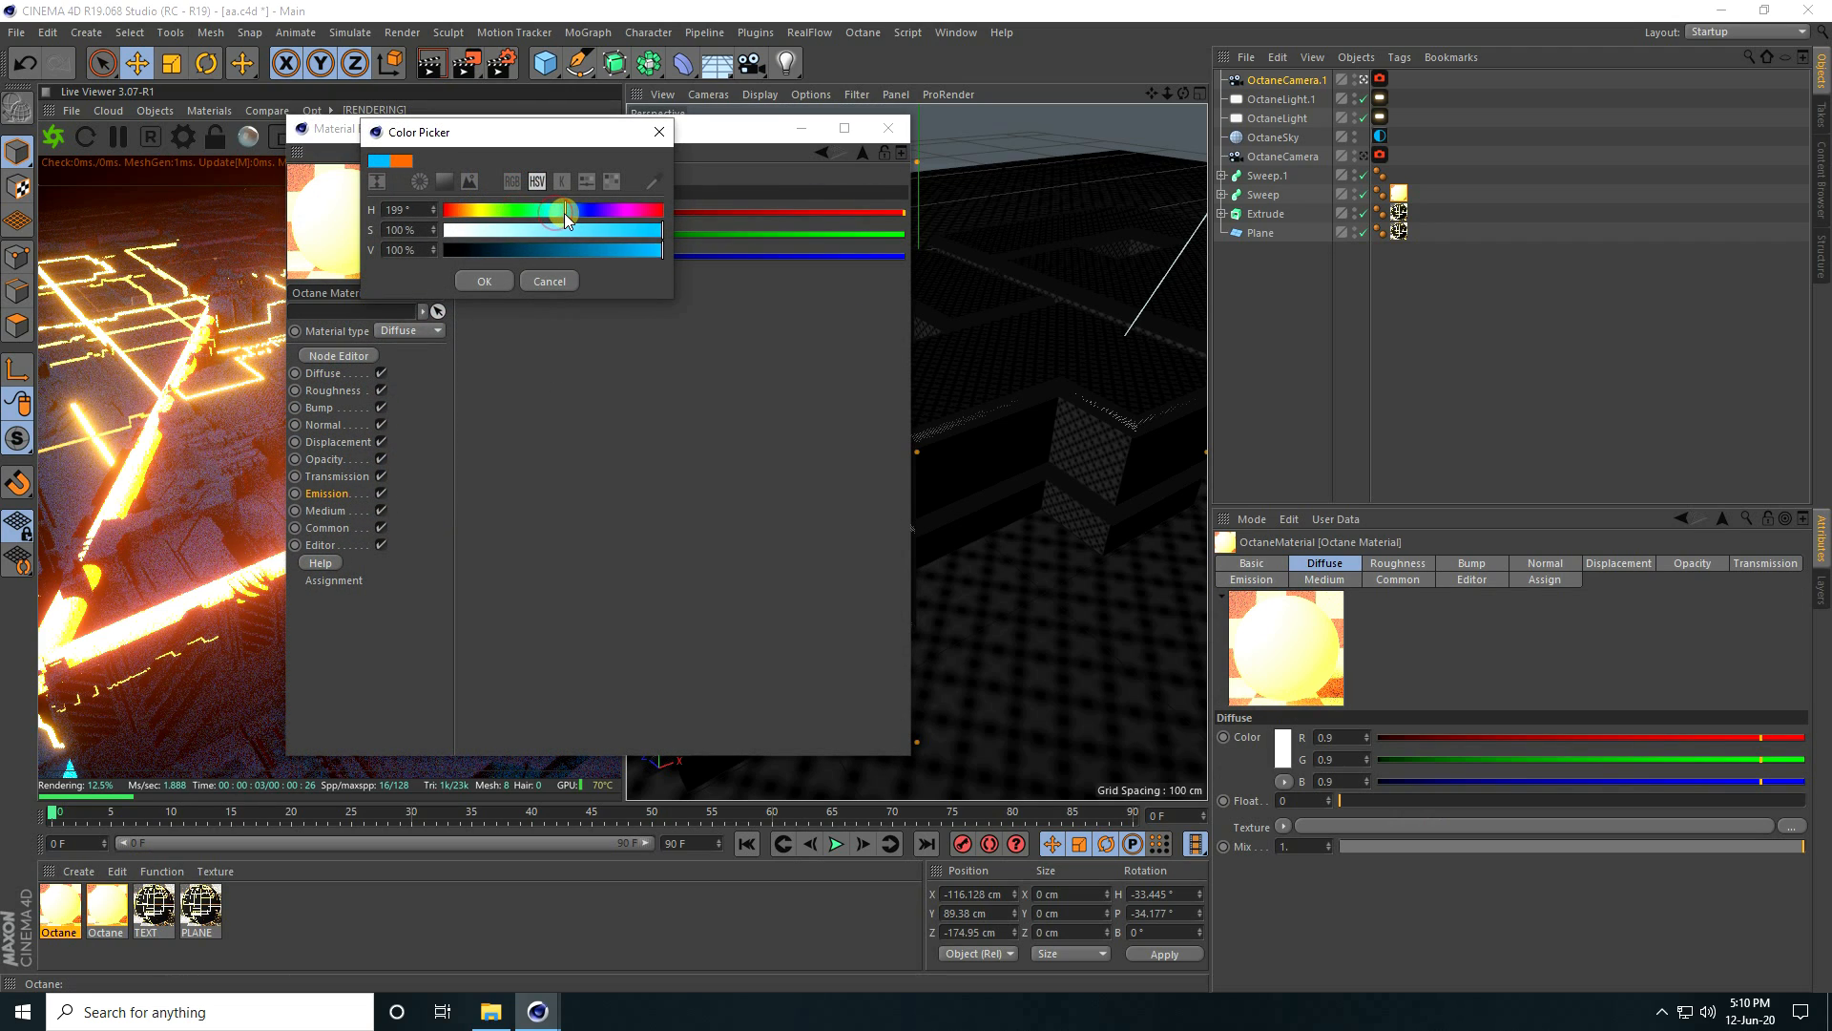
pyautogui.click(484, 280)
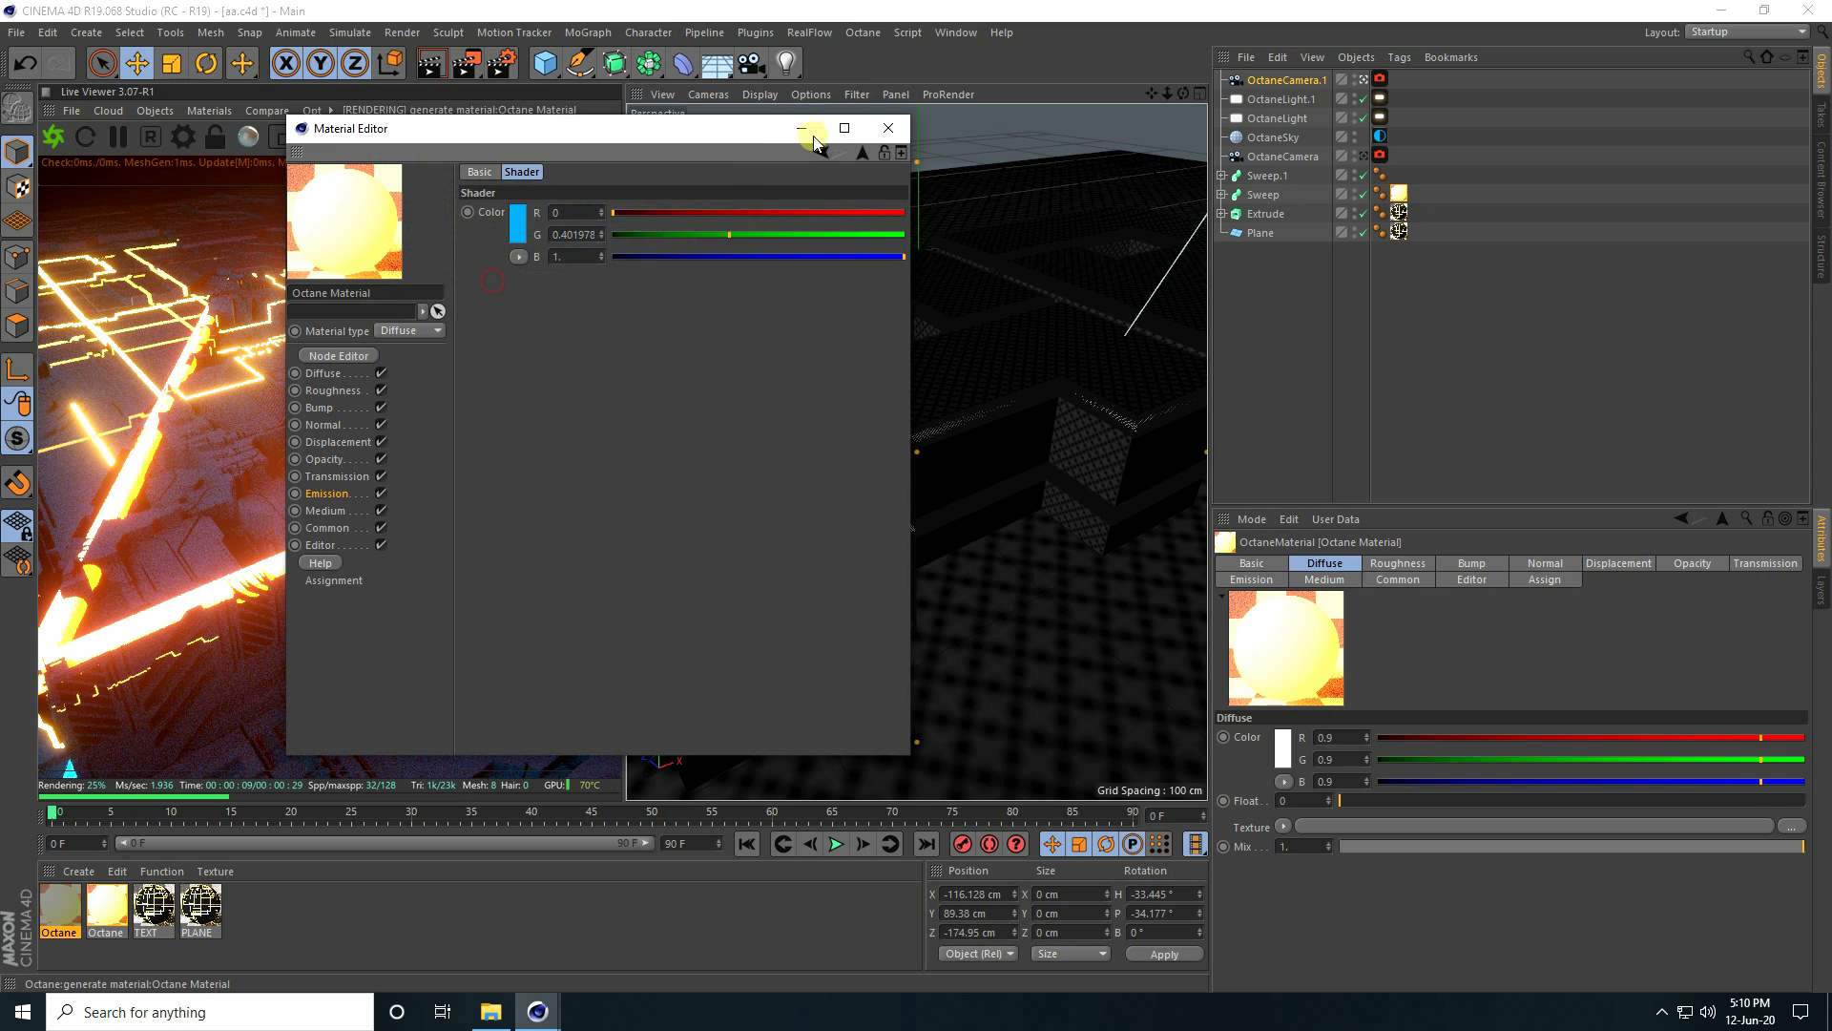
pyautogui.click(888, 127)
# - Apply the blue emission material to Sweep.1 and look through the original OctaneCamera
pyautogui.moveTo(58, 924); pyautogui.dragTo(1280, 174)
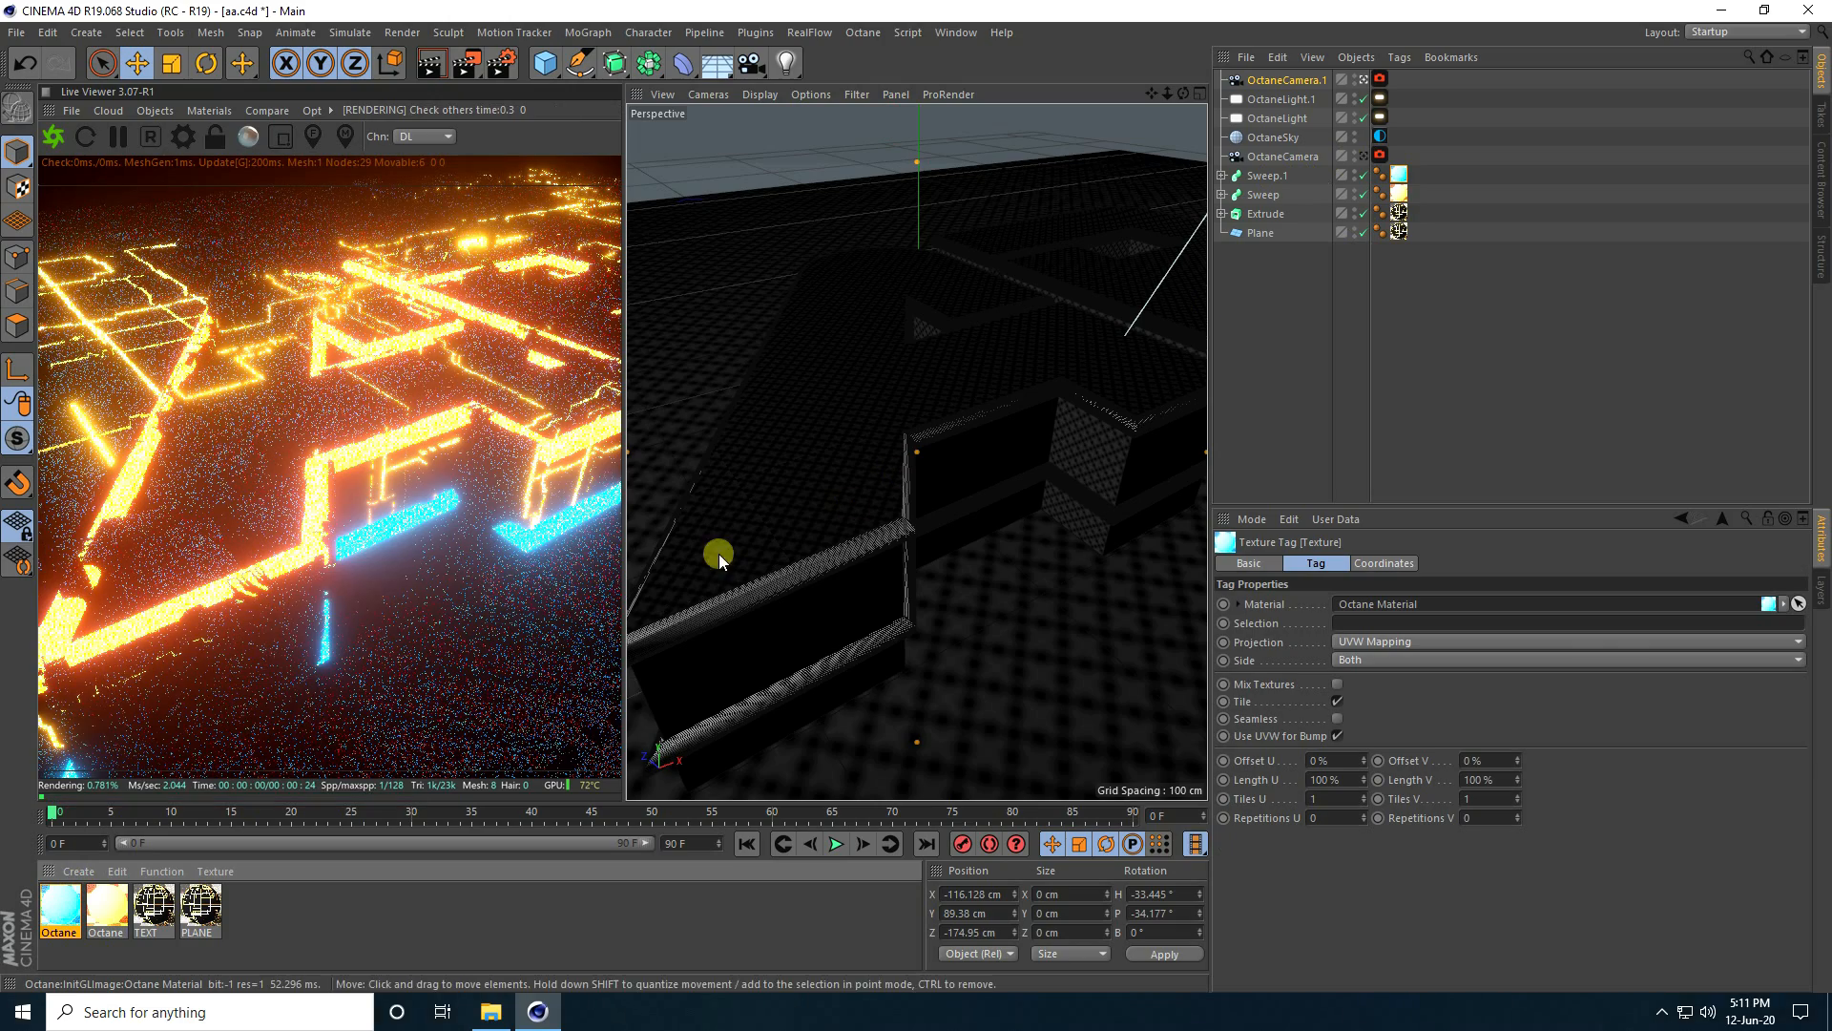
pyautogui.click(1367, 157)
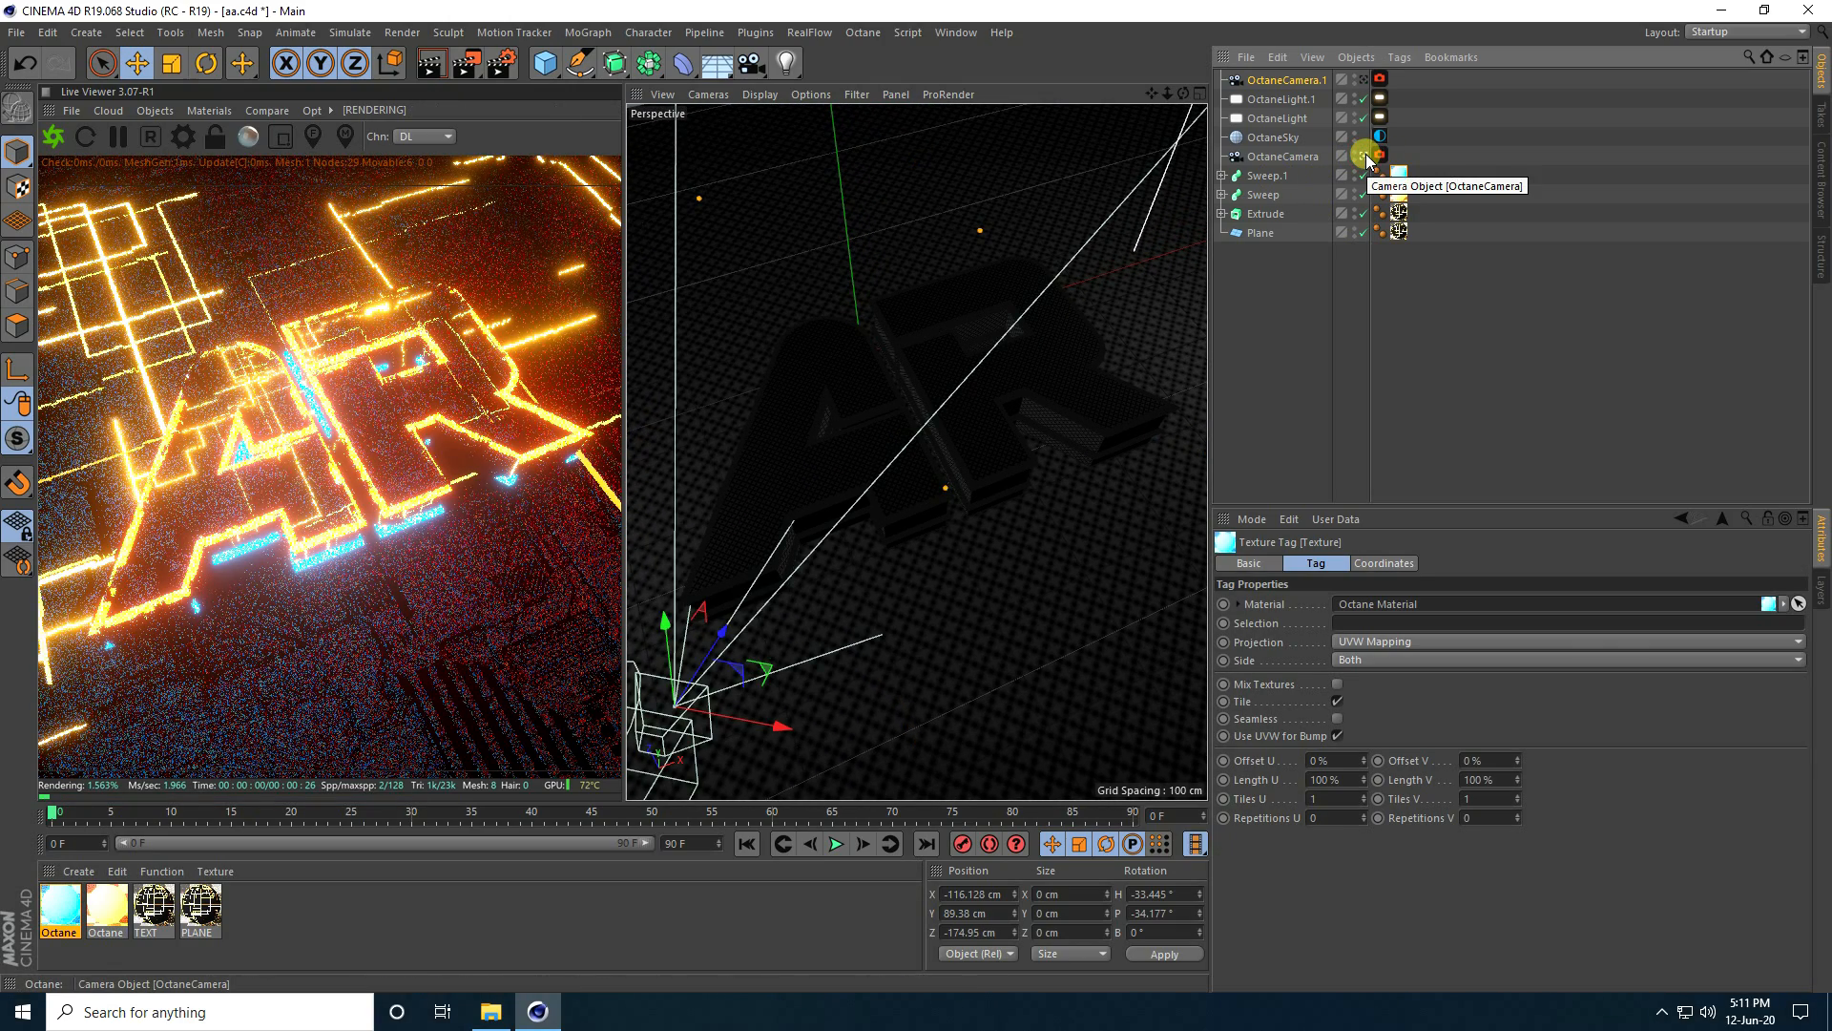
# - Set the radius of the orange Sweep's circle profile to 1 cm
pyautogui.click(1221, 195)
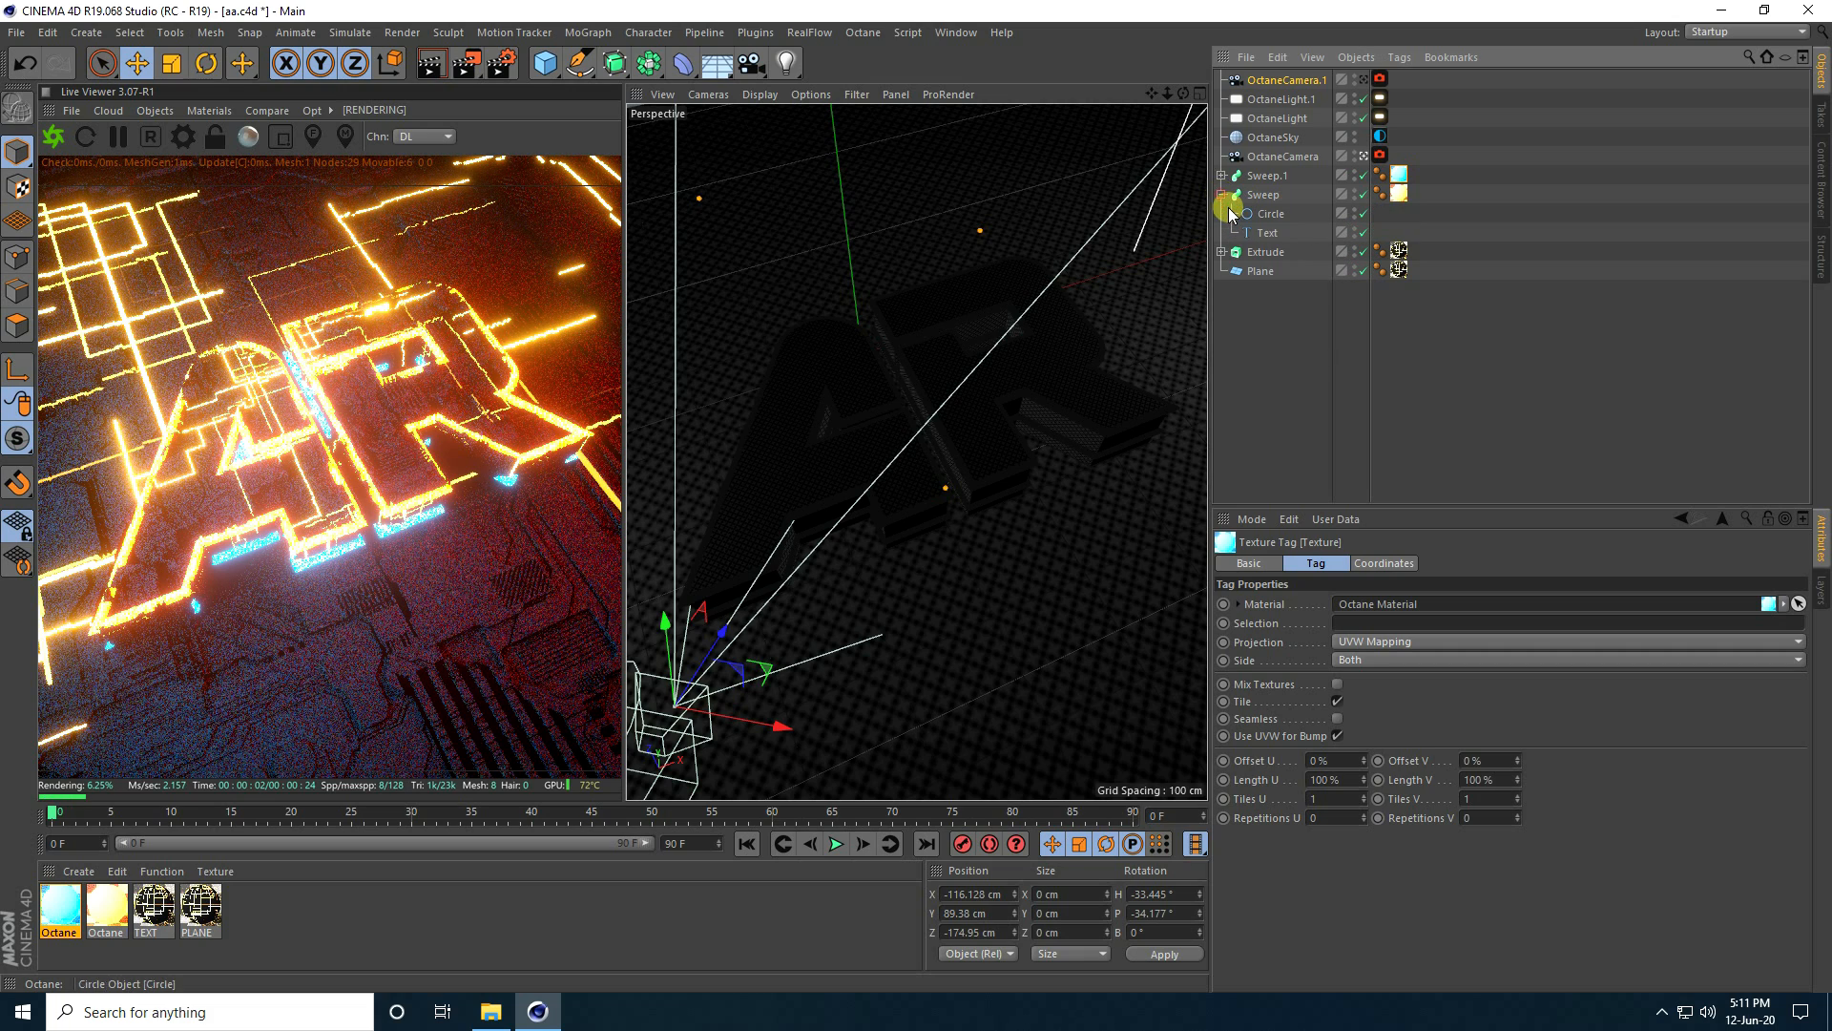
pyautogui.click(1262, 214)
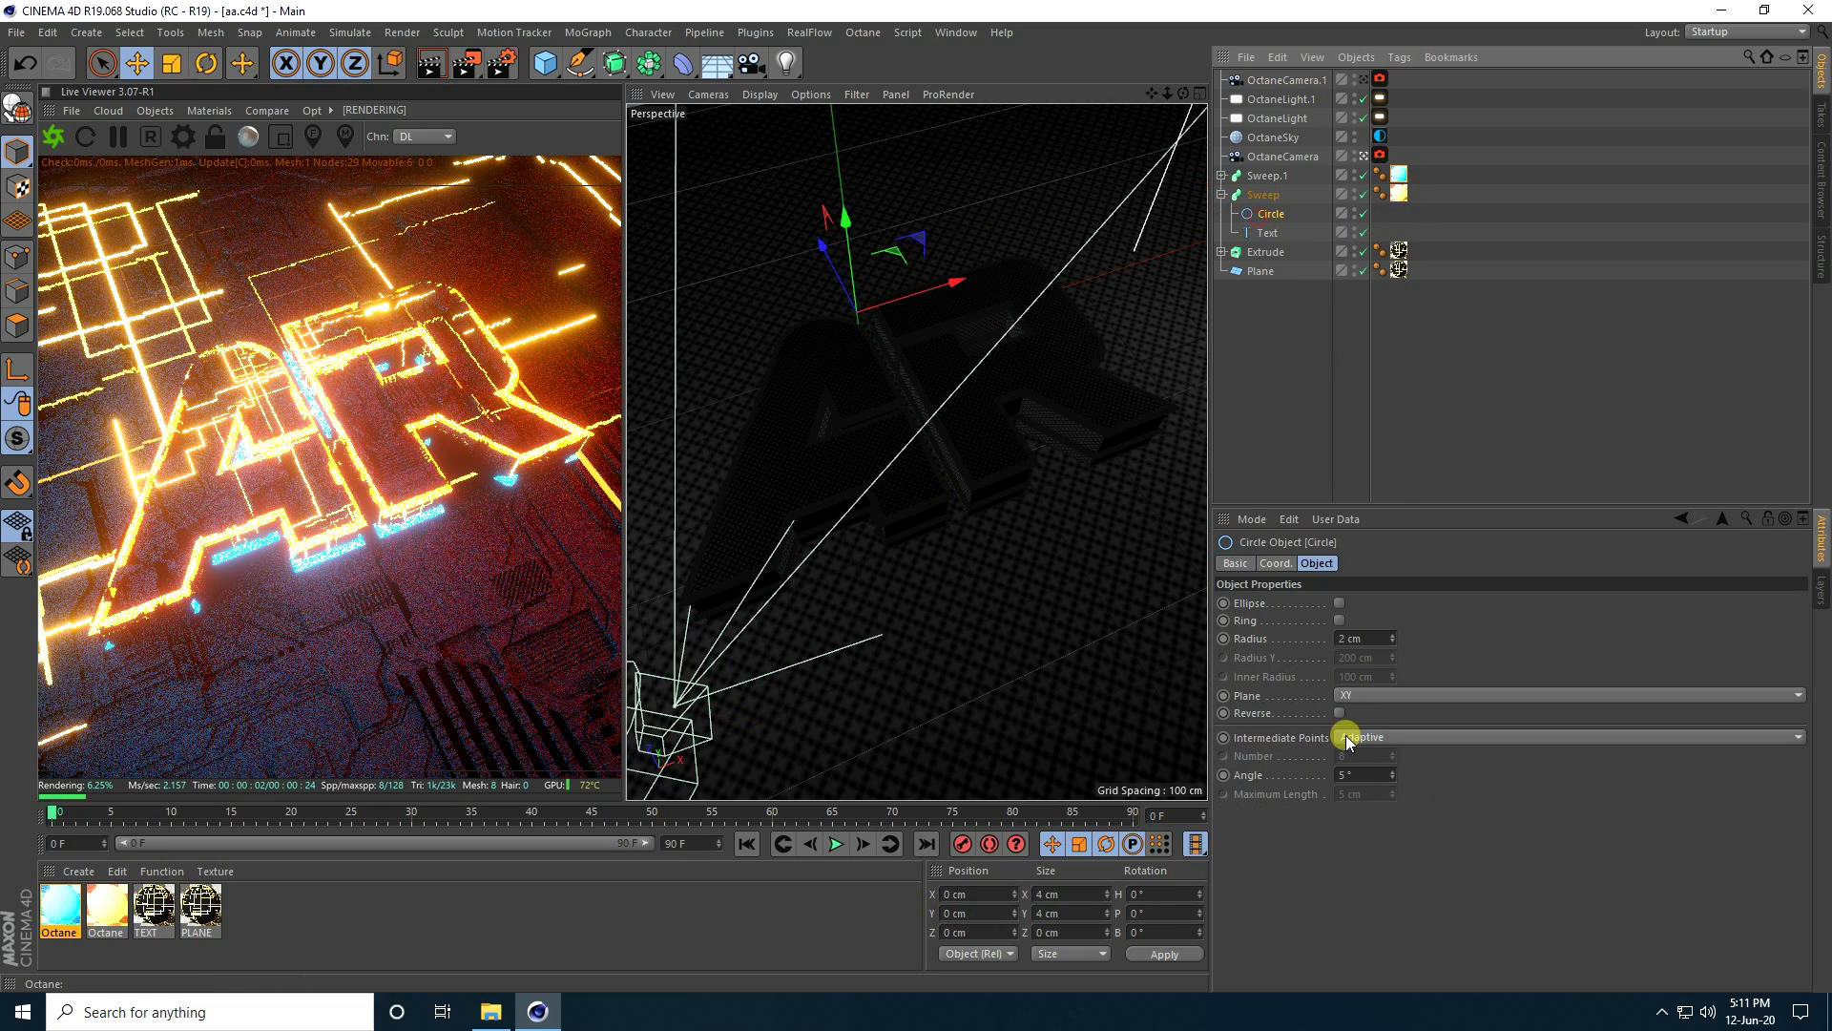
pyautogui.click(1392, 641)
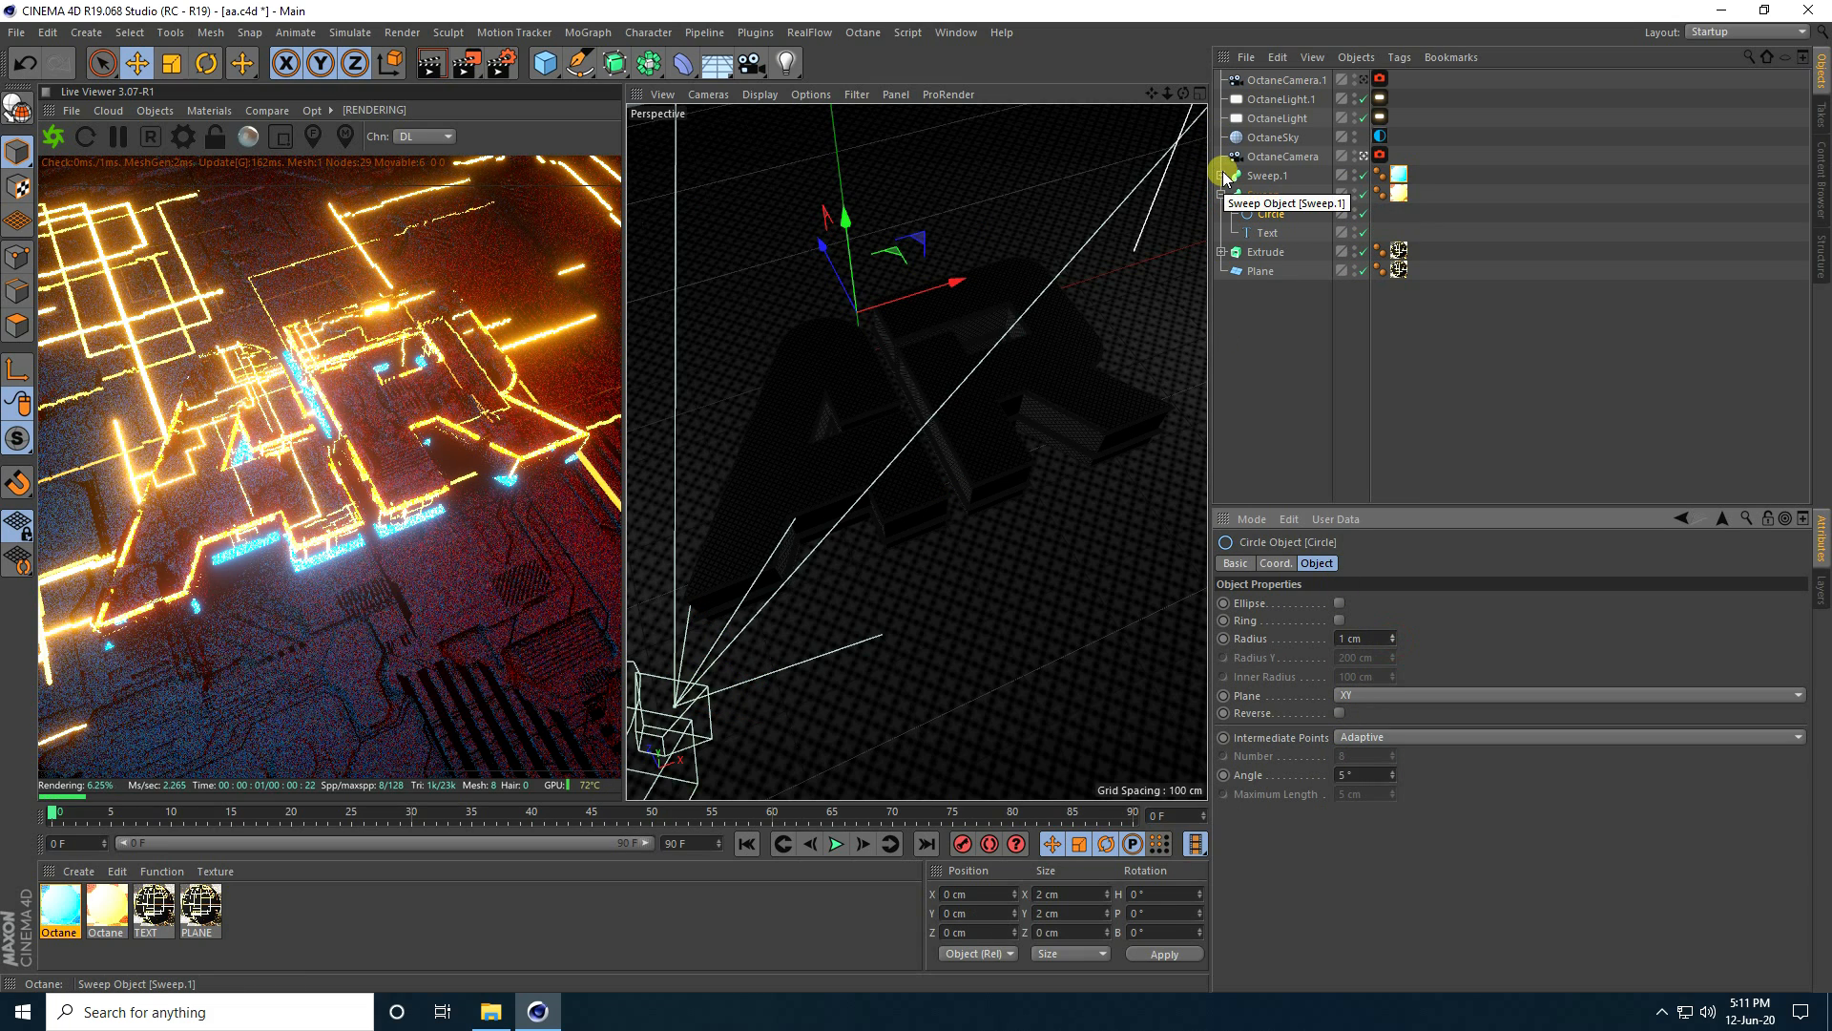
pyautogui.click(1221, 175)
pyautogui.click(1393, 642)
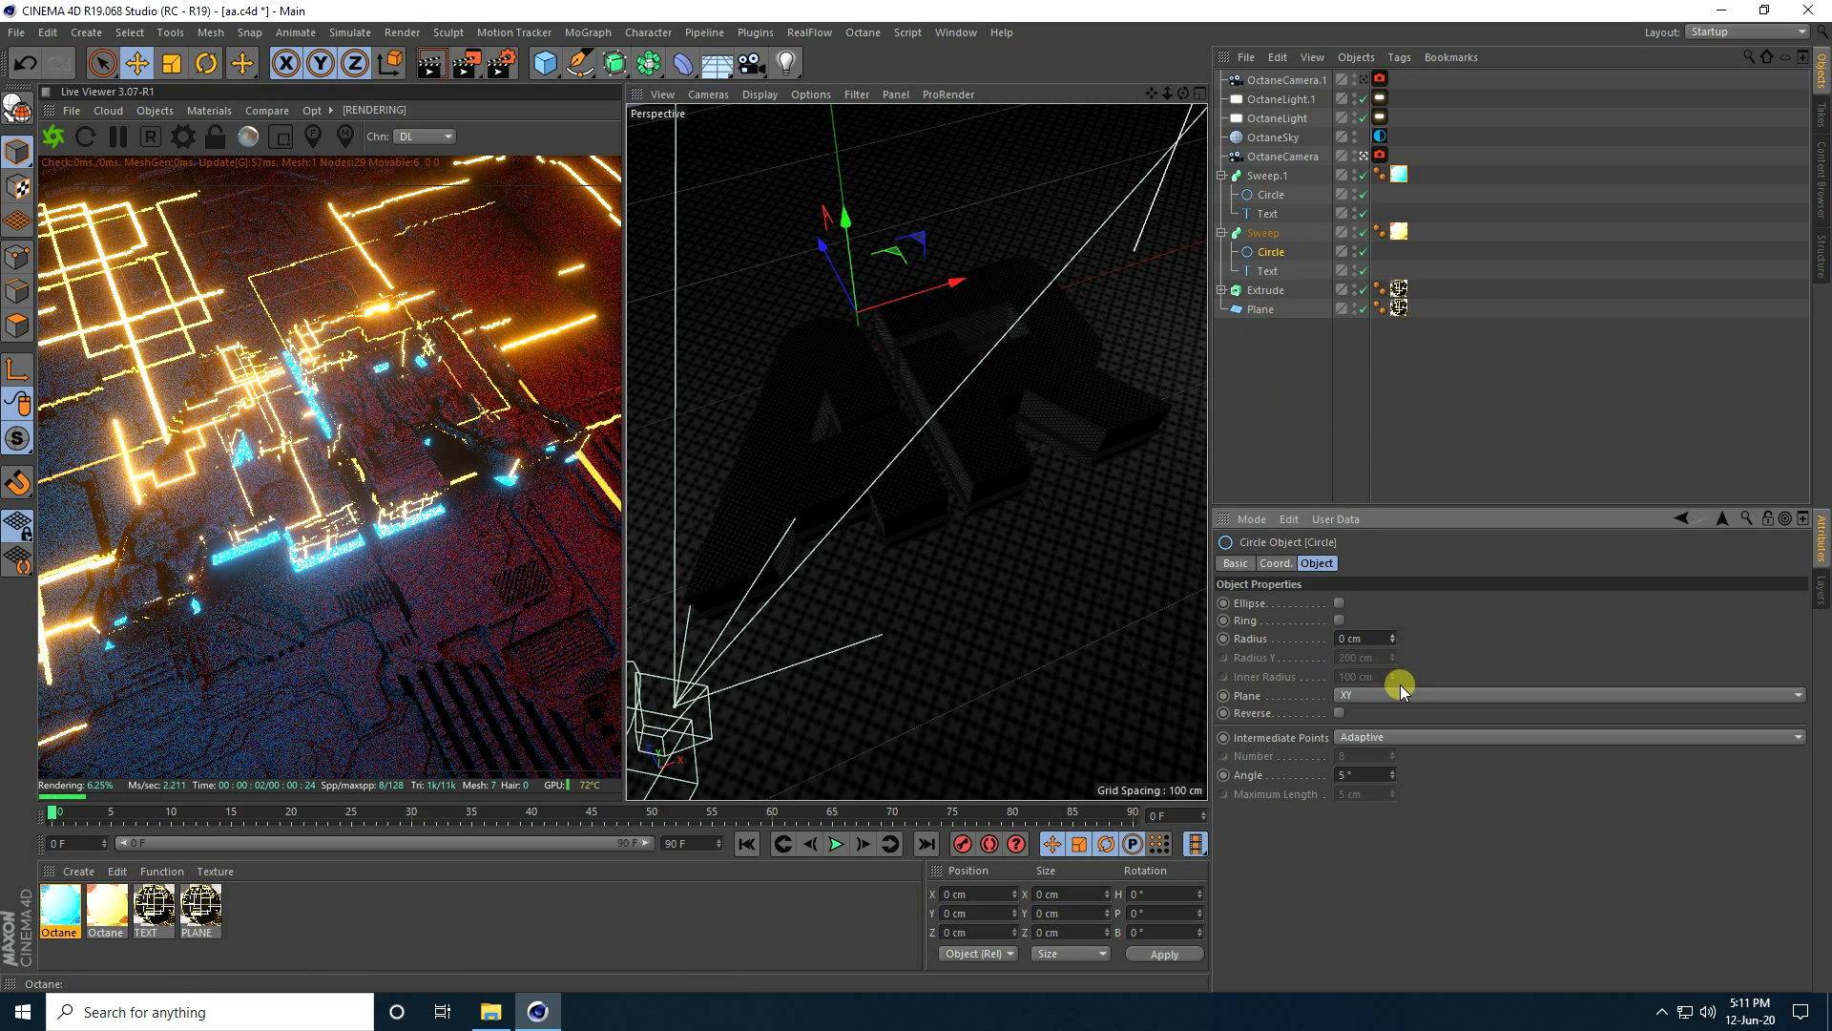
pyautogui.click(1393, 635)
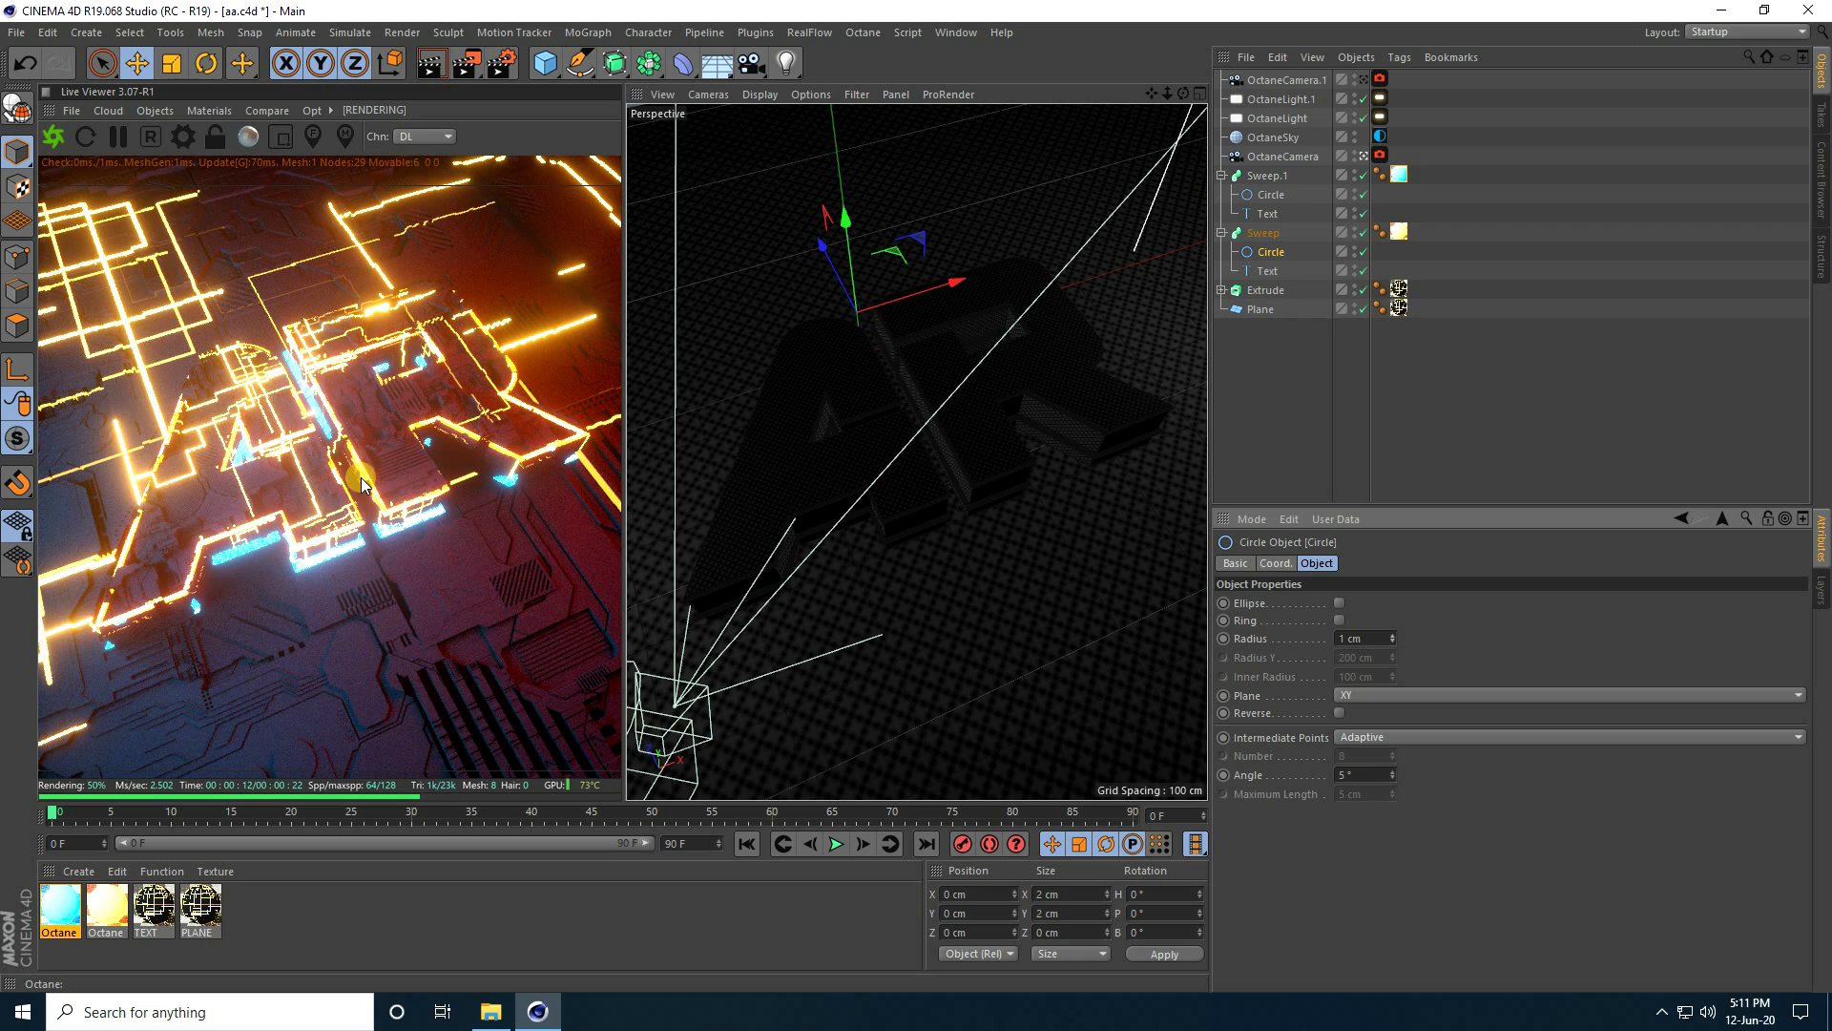
# - Add a second plane and scale it down uniformly to about 180 cm square
pyautogui.click(545, 63)
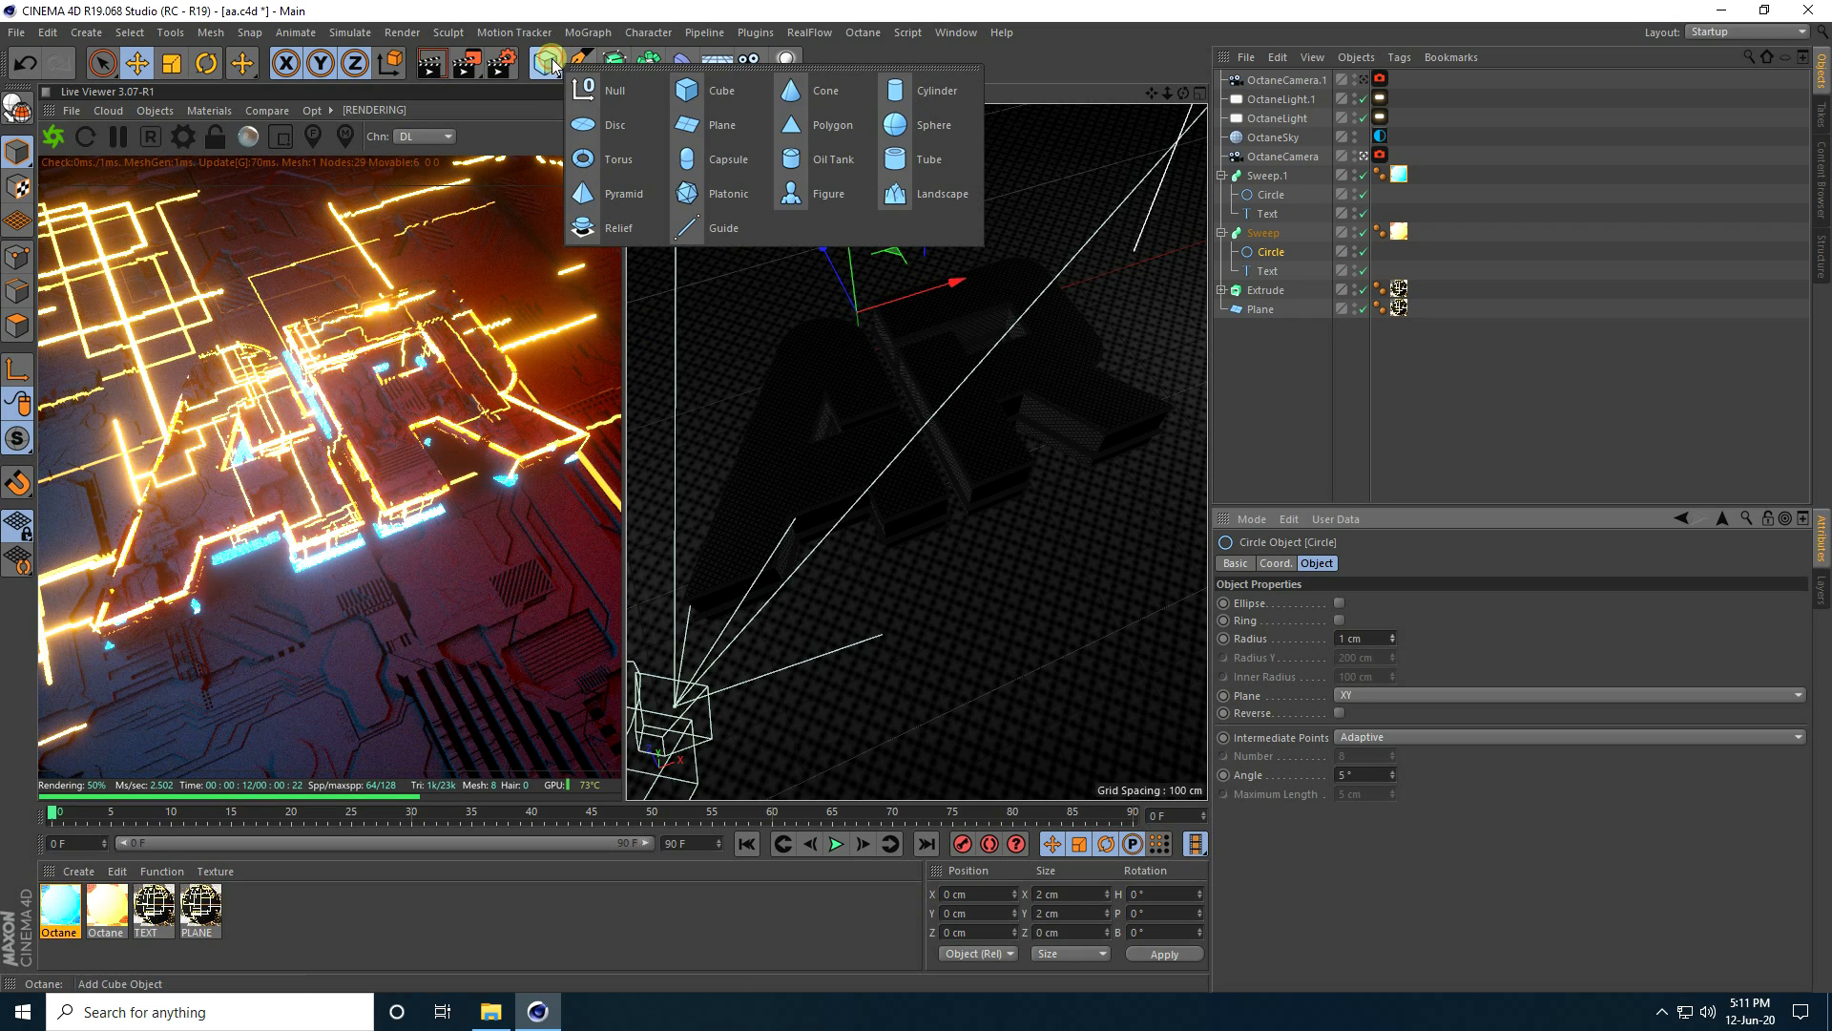
pyautogui.click(702, 137)
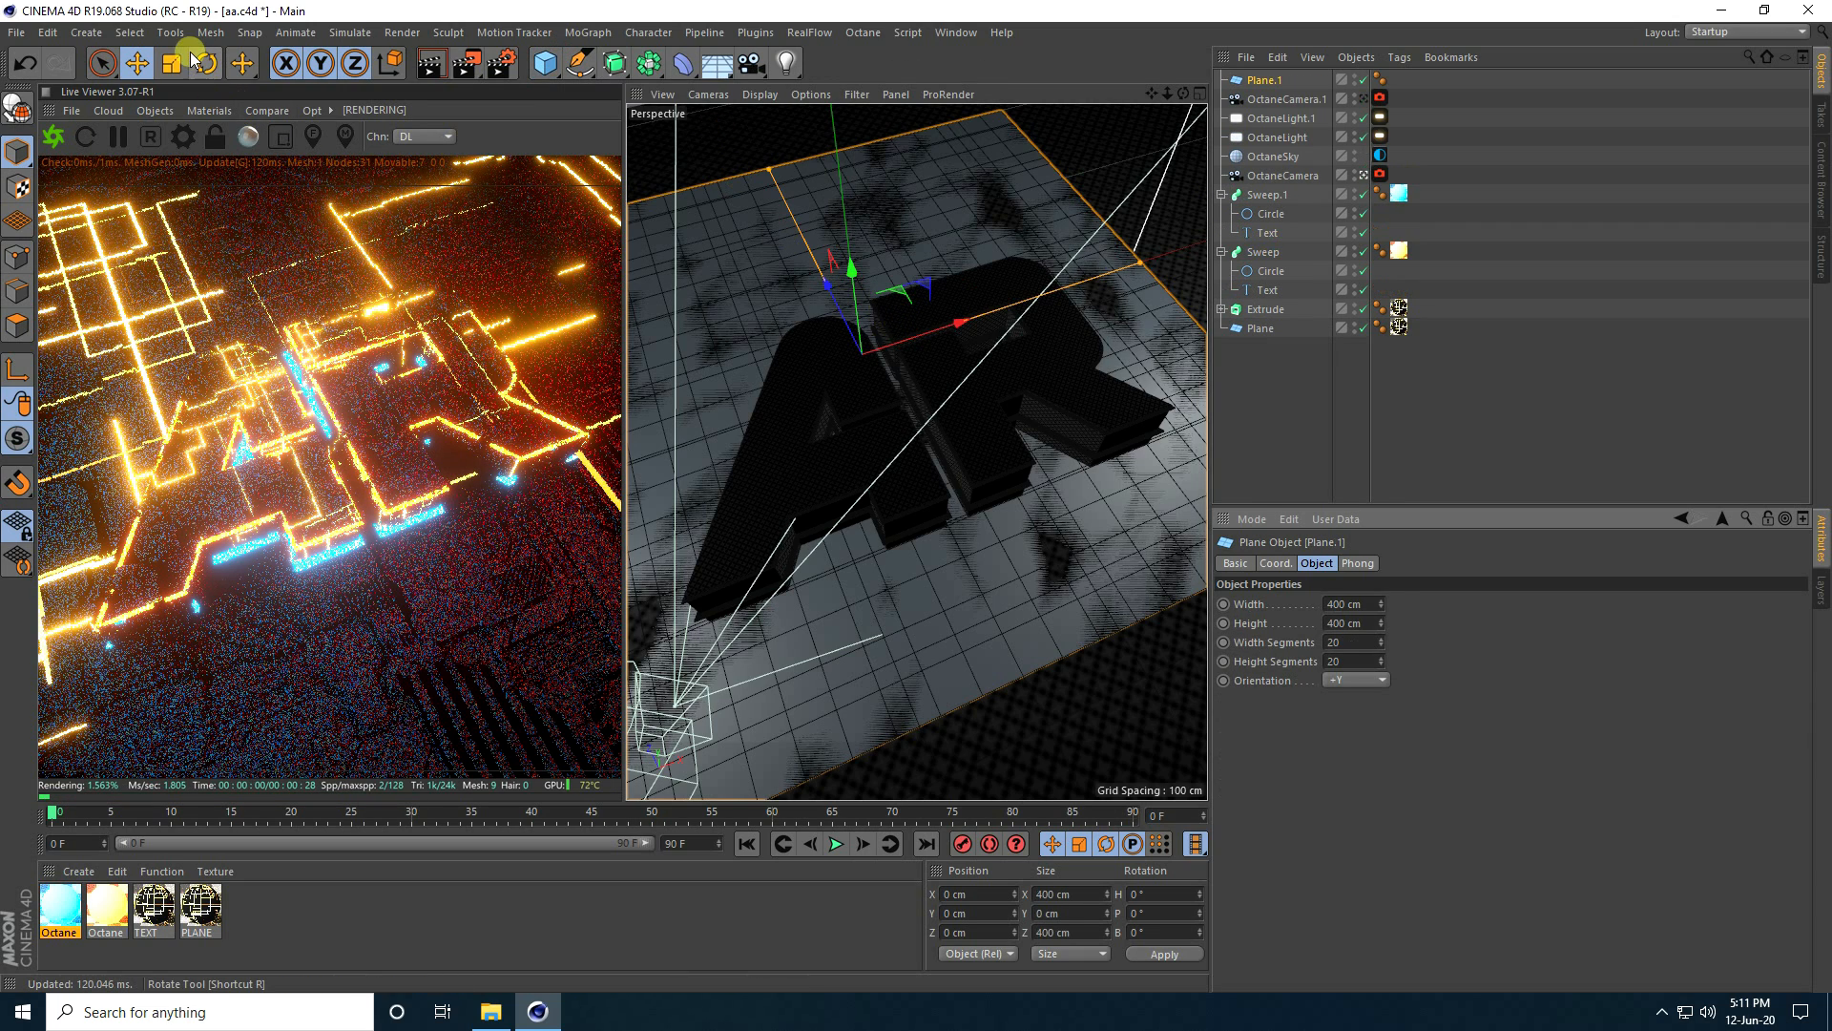
pyautogui.click(173, 63)
pyautogui.moveTo(1055, 278); pyautogui.dragTo(863, 327)
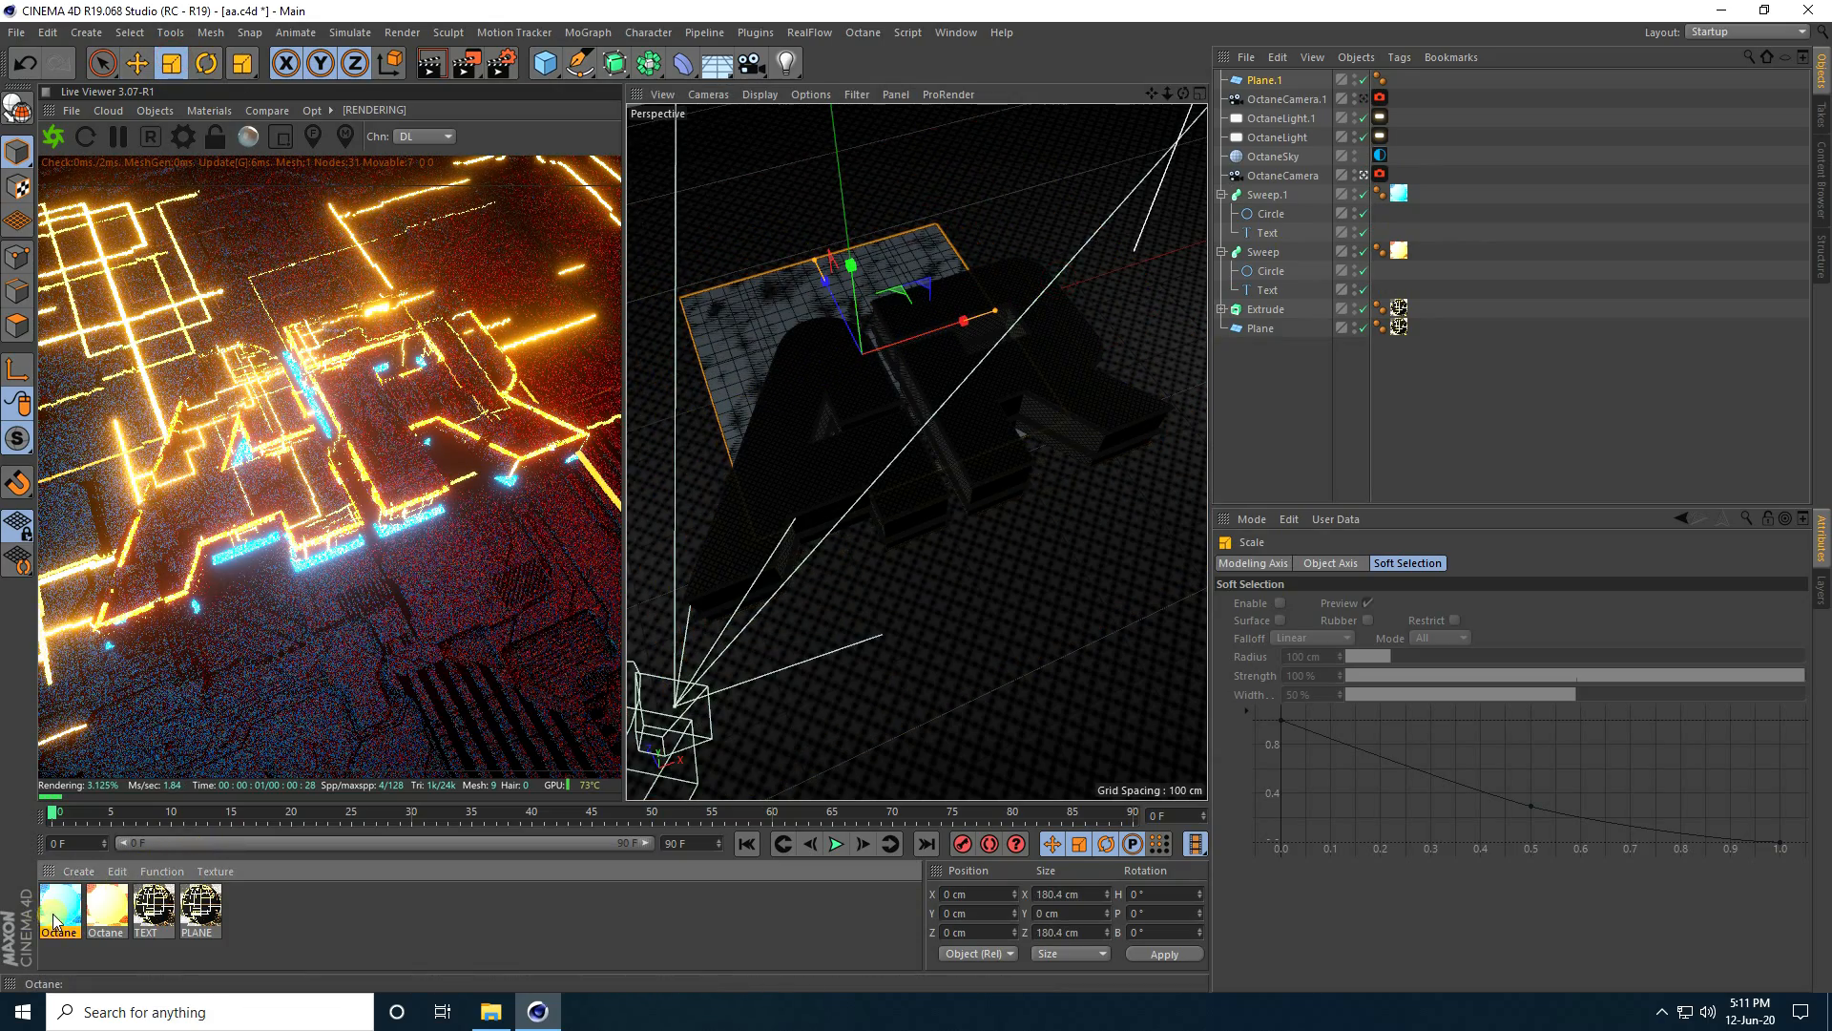
# - Apply the blue emission material to the new plane and move it in front of the letters, to about -226 cm on Z
pyautogui.moveTo(59, 916); pyautogui.dragTo(1382, 79)
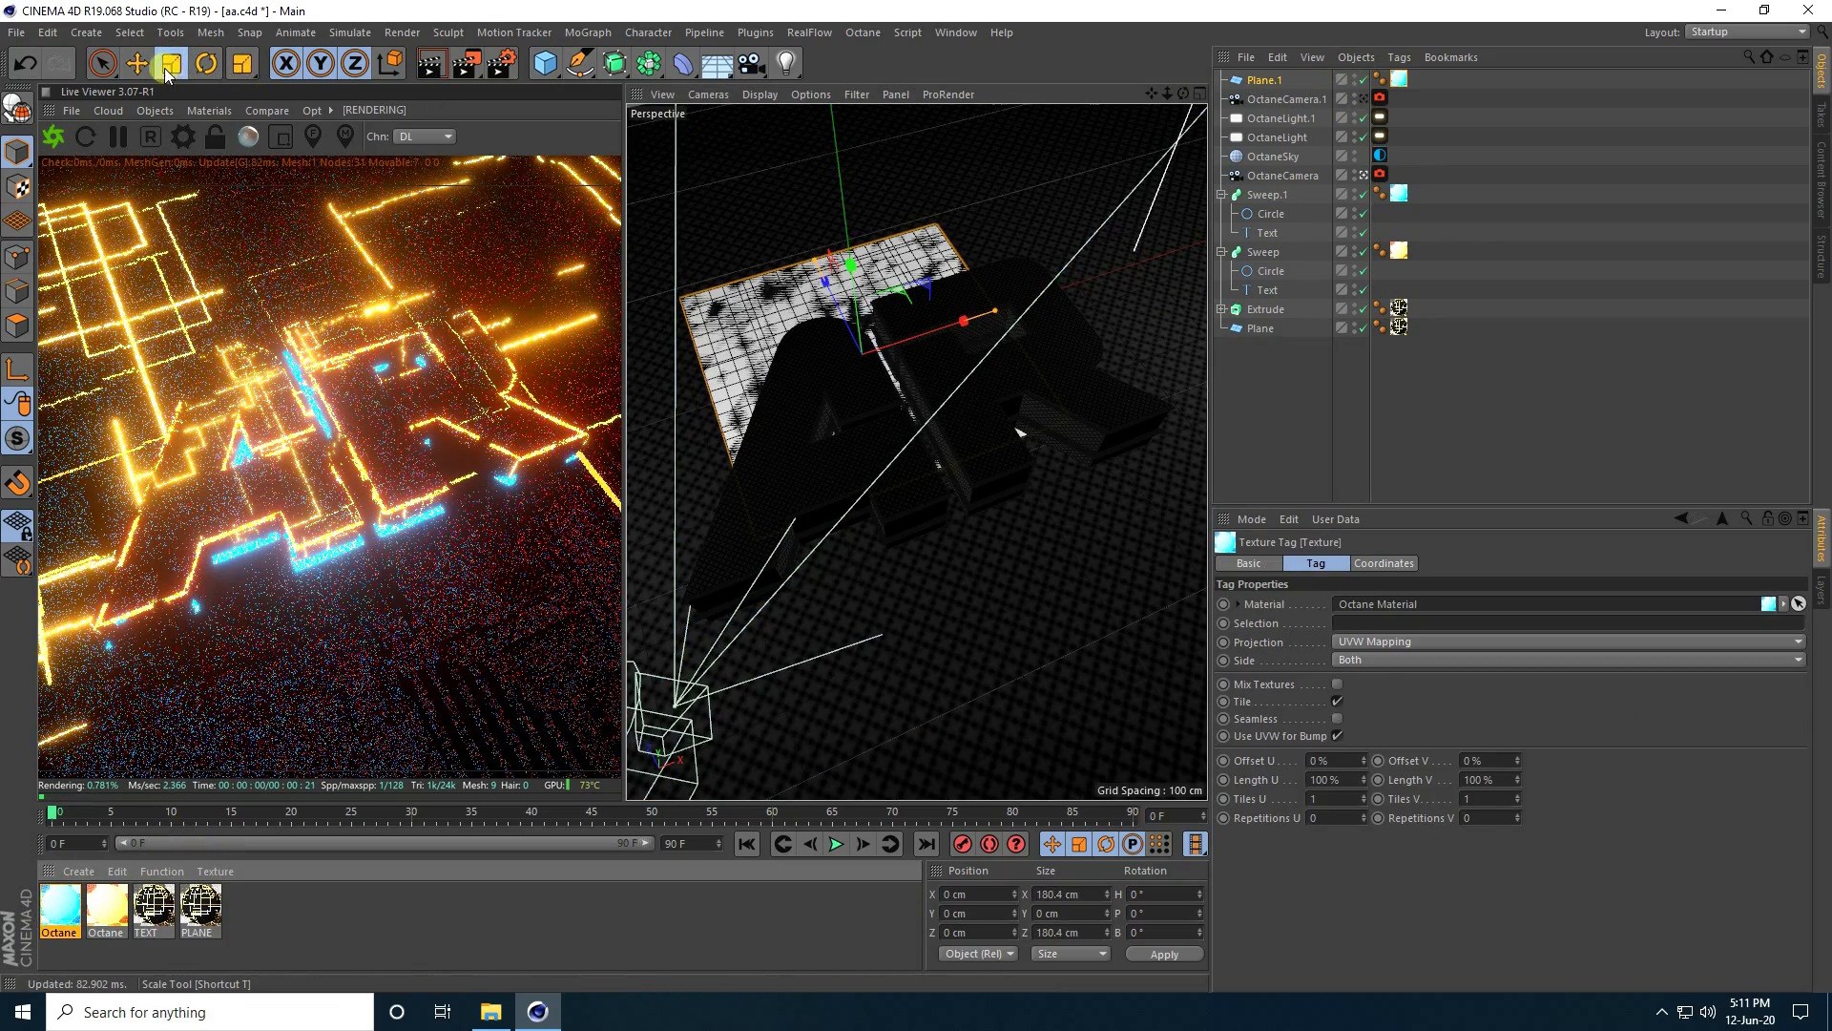
pyautogui.click(137, 63)
pyautogui.moveTo(839, 339); pyautogui.dragTo(971, 687)
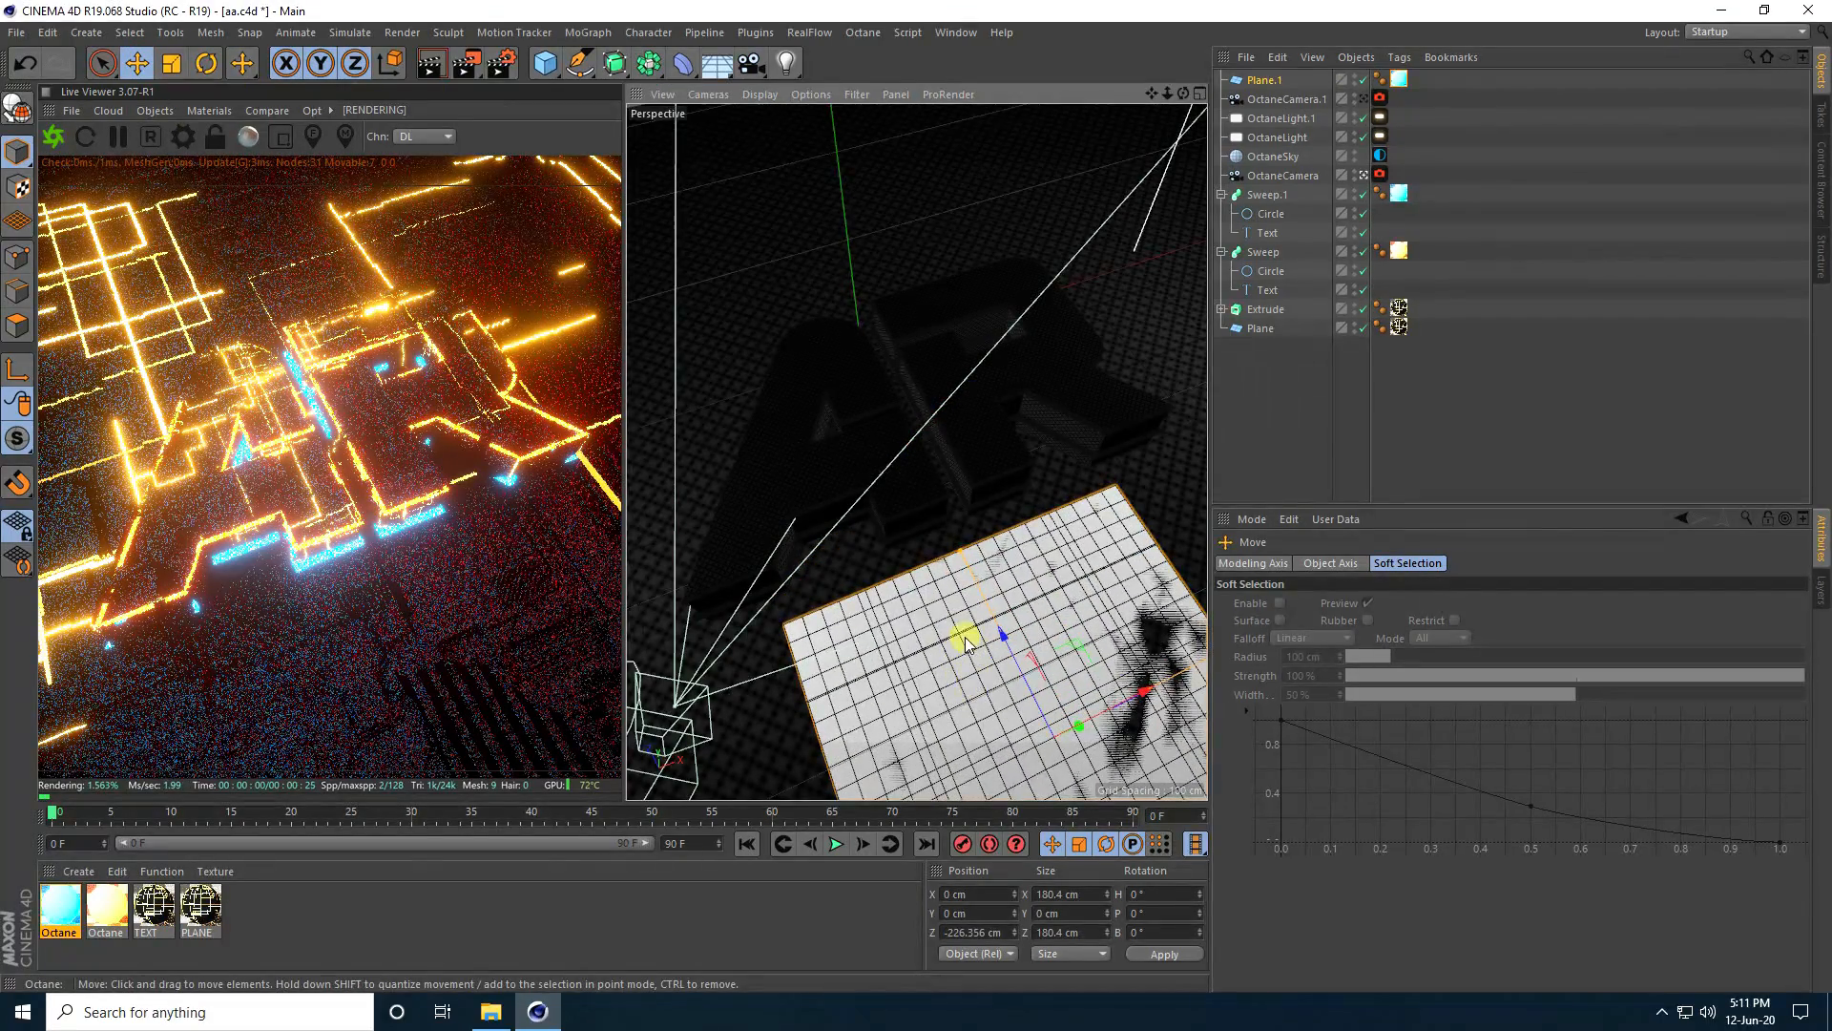
# - Raise the blue glowing plane to a Y position of 4 cm
pyautogui.middleClick(954, 613)
pyautogui.middleClick(953, 608)
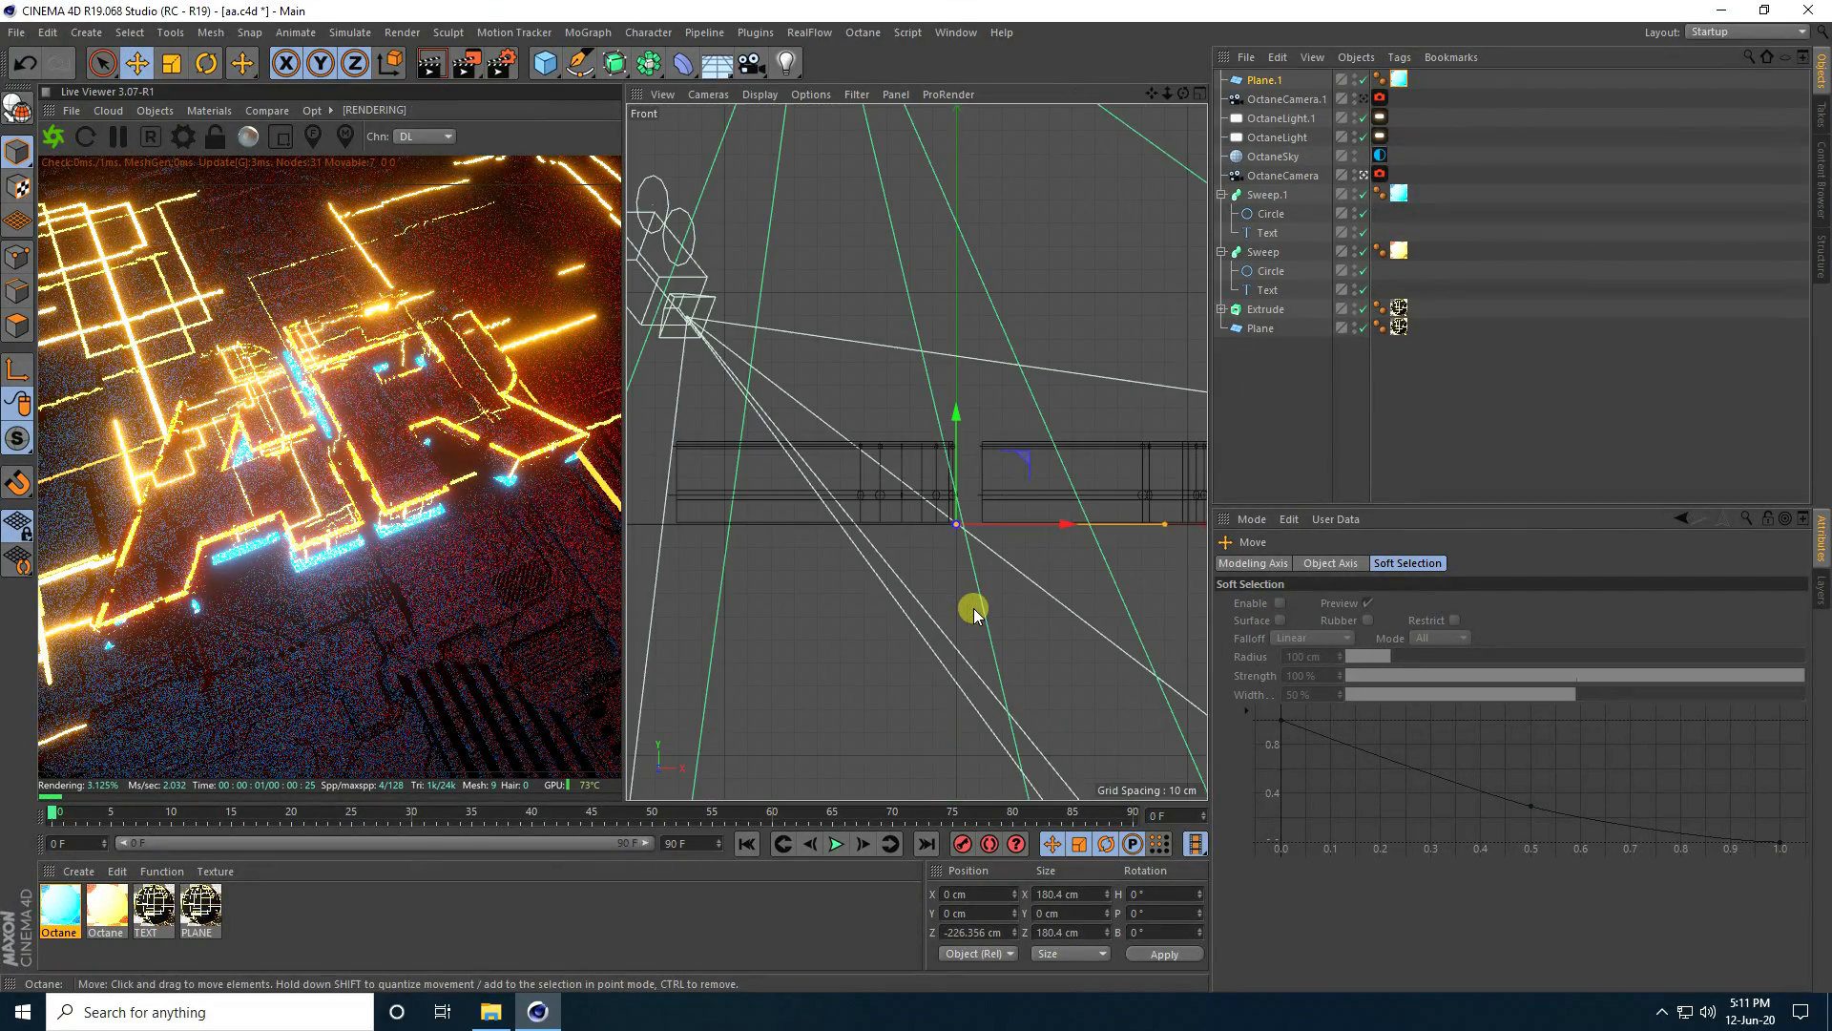
pyautogui.click(1259, 82)
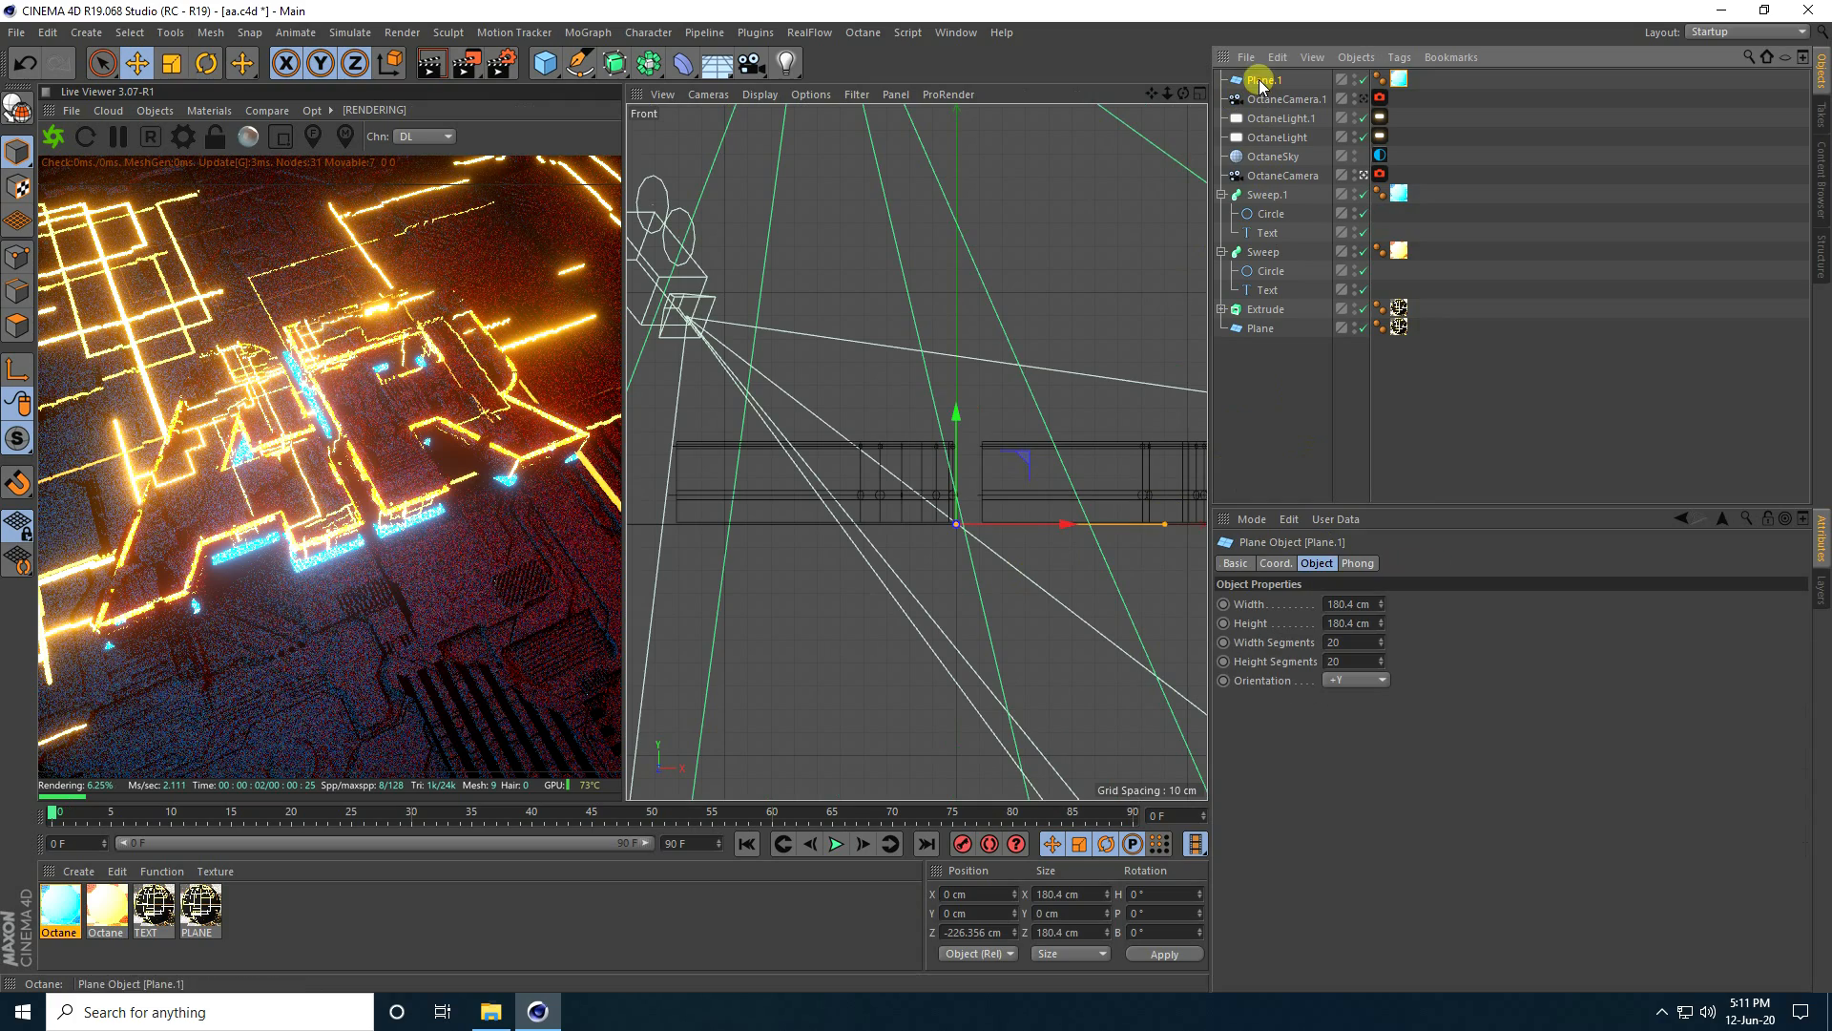
pyautogui.click(1274, 562)
pyautogui.click(1316, 618)
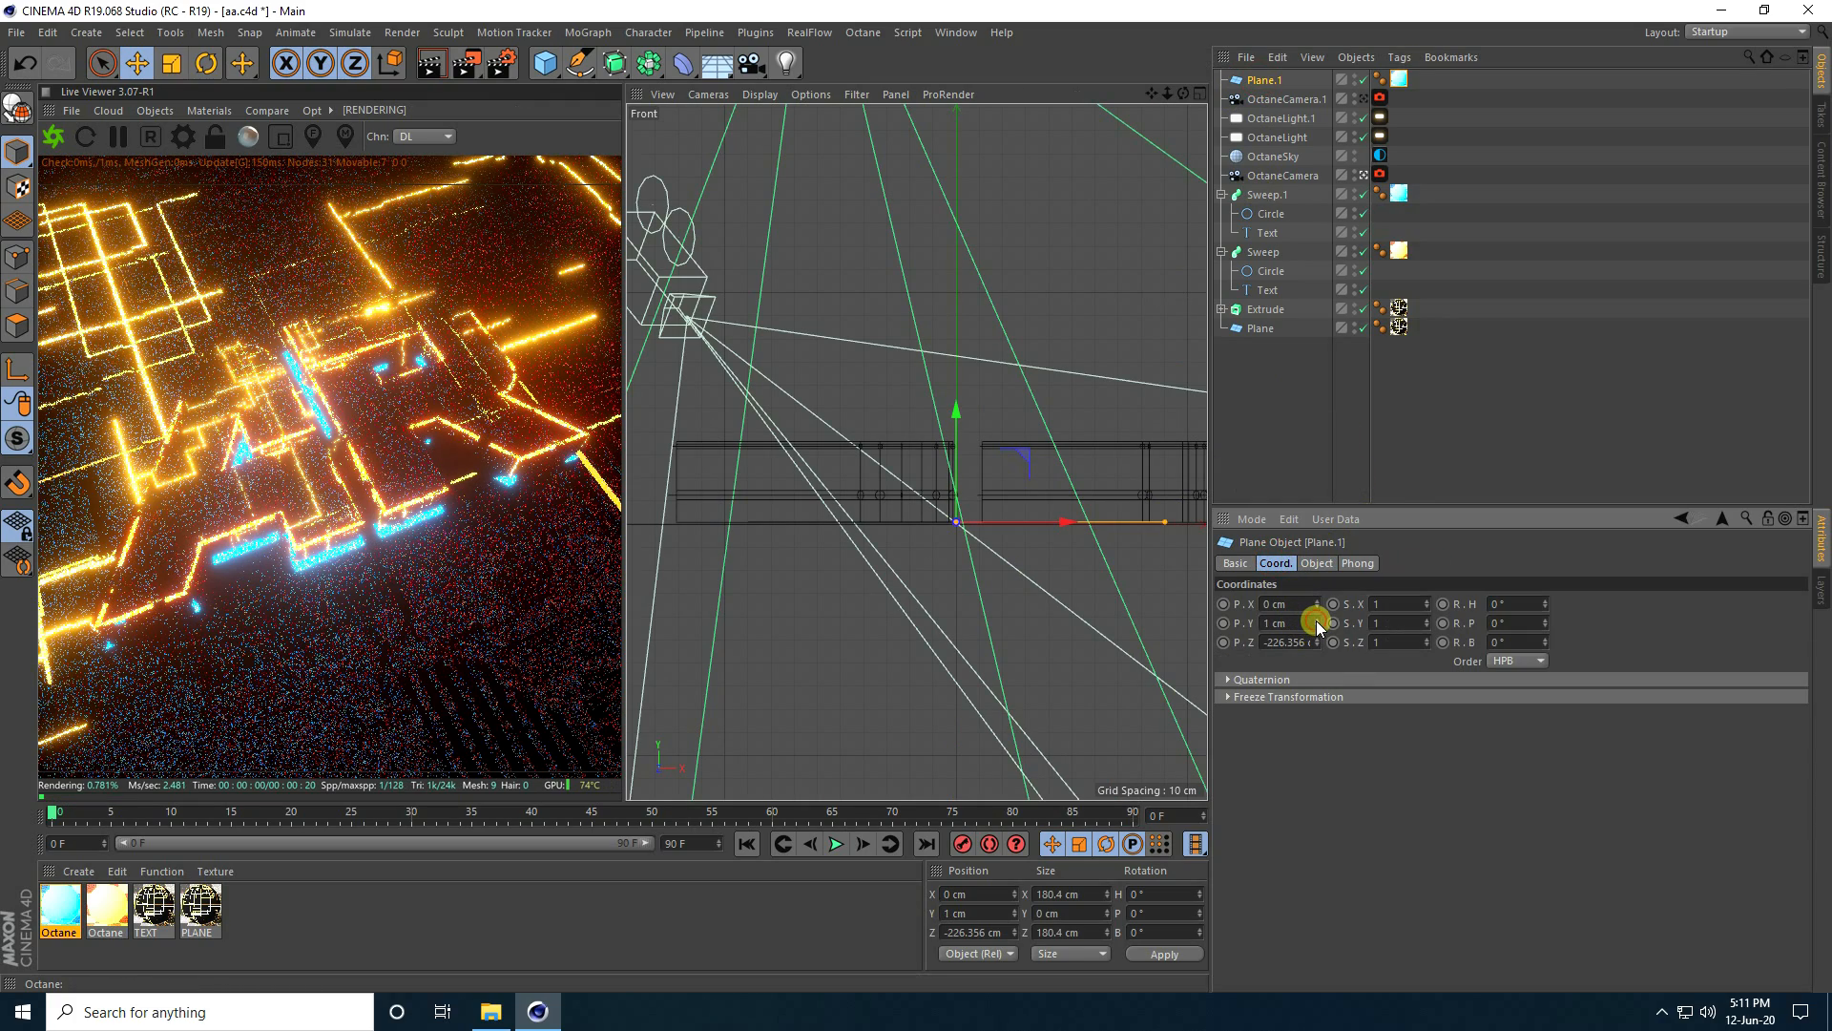
pyautogui.click(1317, 618)
pyautogui.middleClick(907, 465)
pyautogui.middleClick(843, 319)
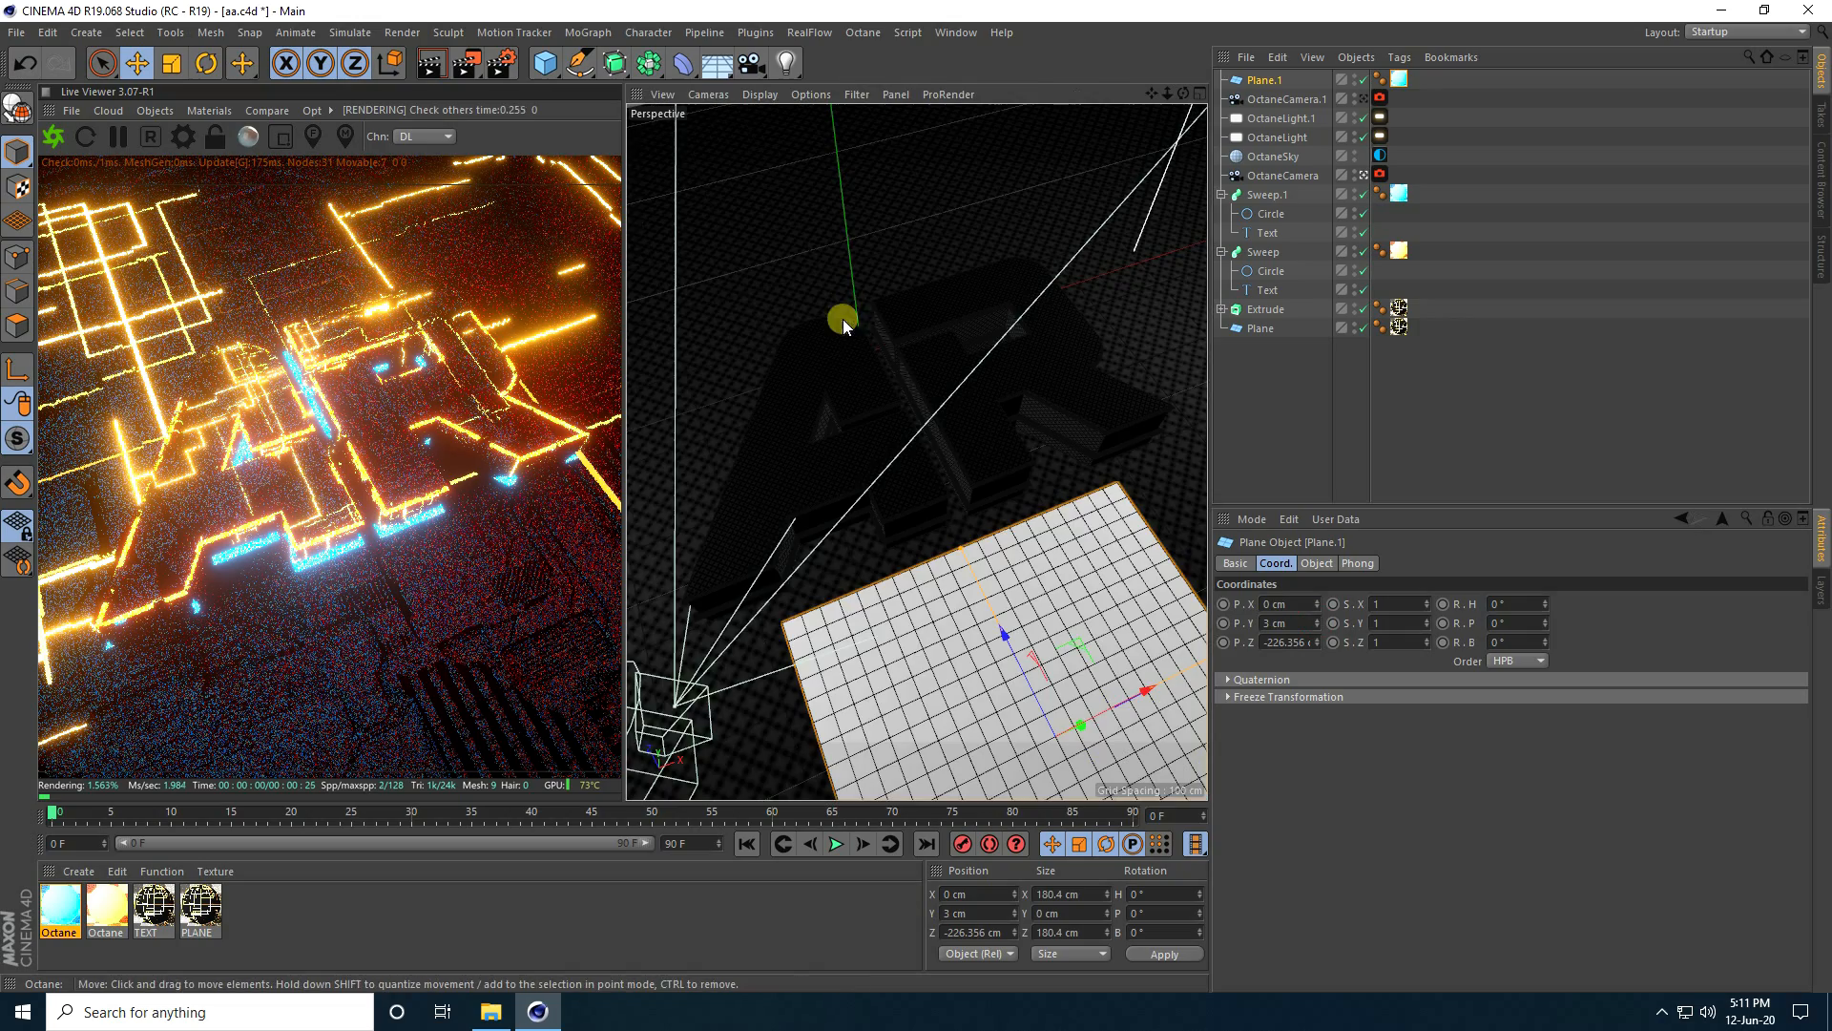
pyautogui.click(1317, 619)
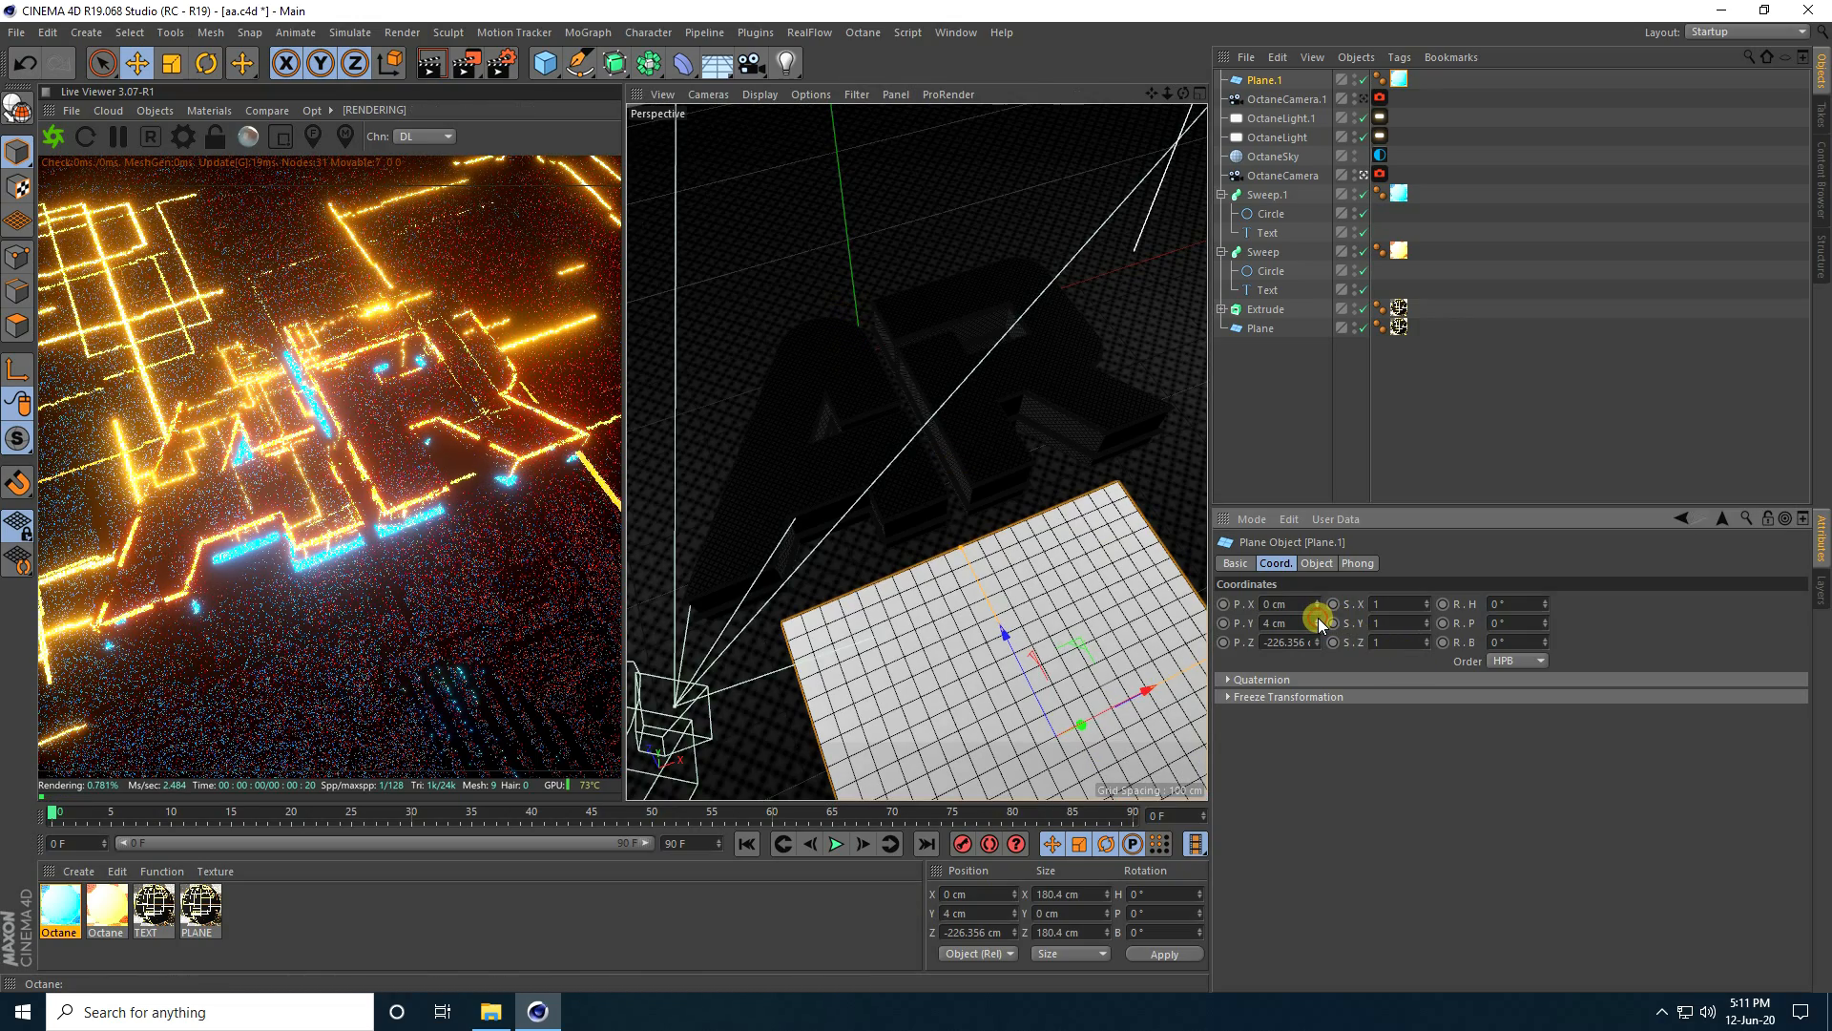
# - Raise the front blue glowing plane to a Y position of 6 cm and duplicate it
pyautogui.click(1317, 618)
pyautogui.click(1318, 618)
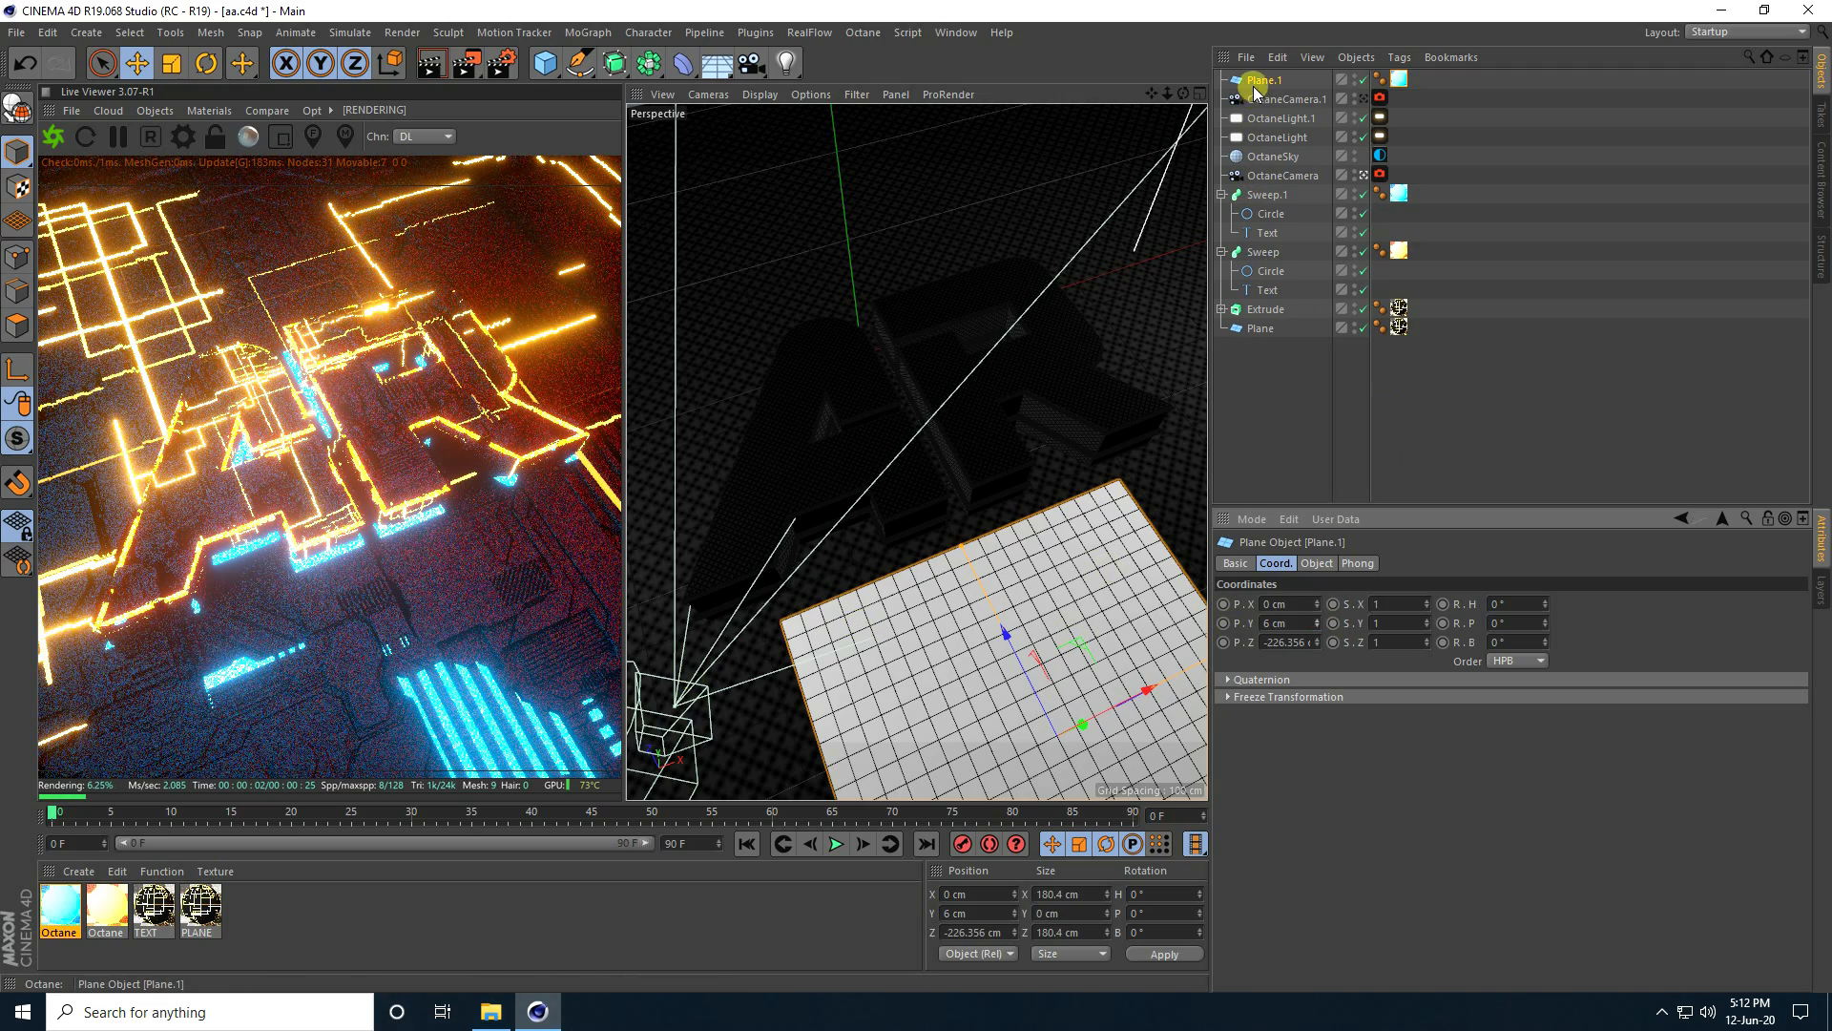
pyautogui.hotkey('ctrl', 'c')
pyautogui.hotkey('ctrl', 'v')
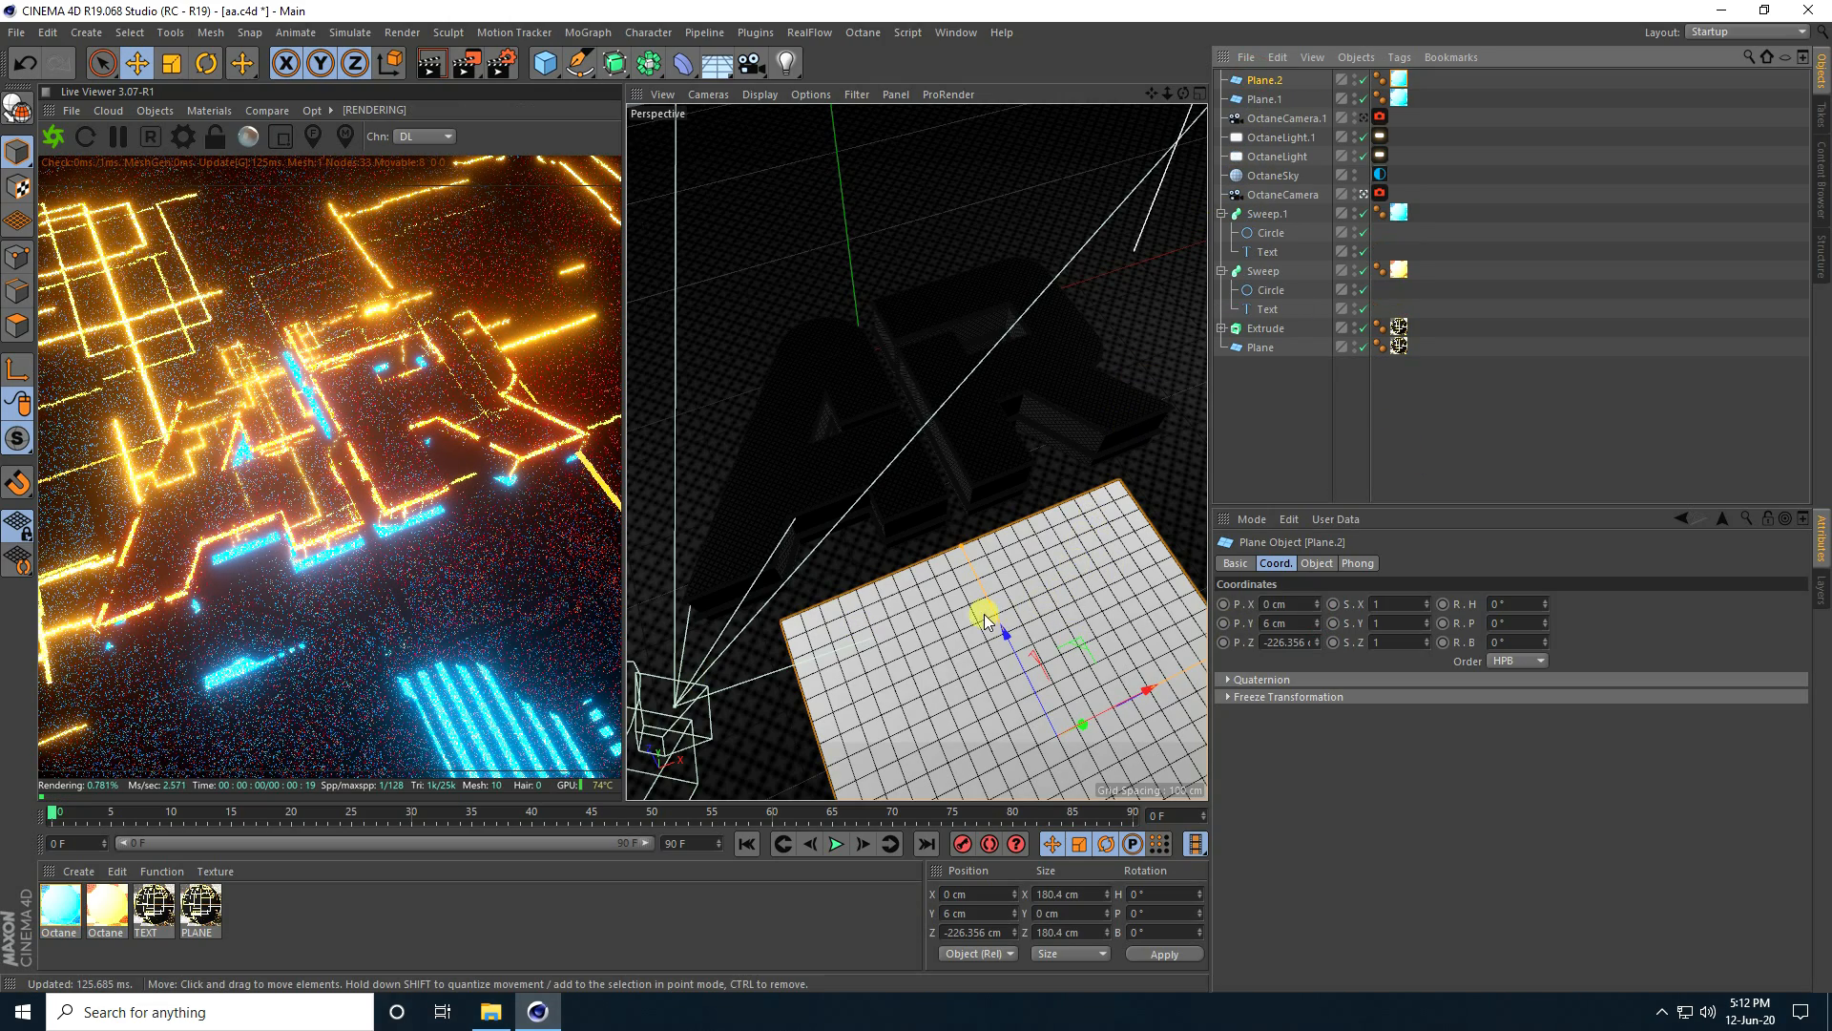
# - Move the duplicated plane behind the letters, to about 126 cm on X and 98 cm on Z, and raise it to 9 cm on Y
pyautogui.moveTo(1002, 636); pyautogui.dragTo(804, 118)
pyautogui.moveTo(878, 175); pyautogui.dragTo(1039, 153)
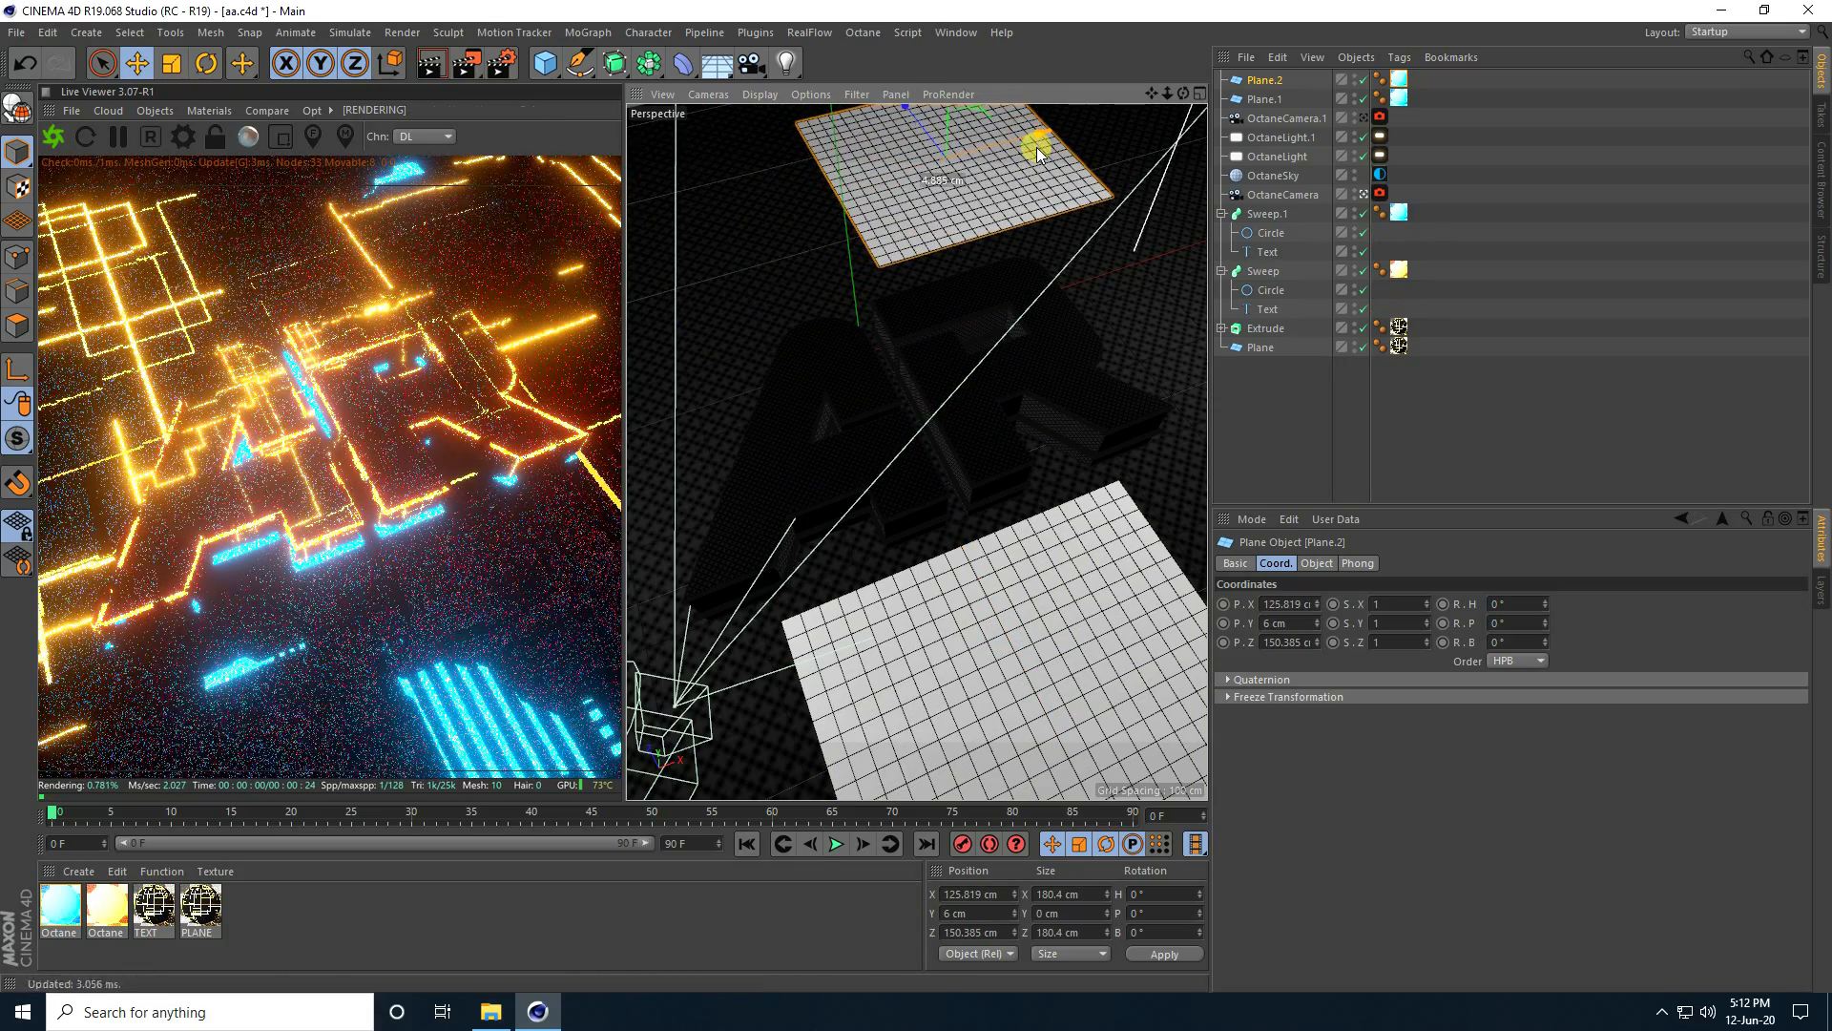
pyautogui.moveTo(920, 123); pyautogui.dragTo(948, 162)
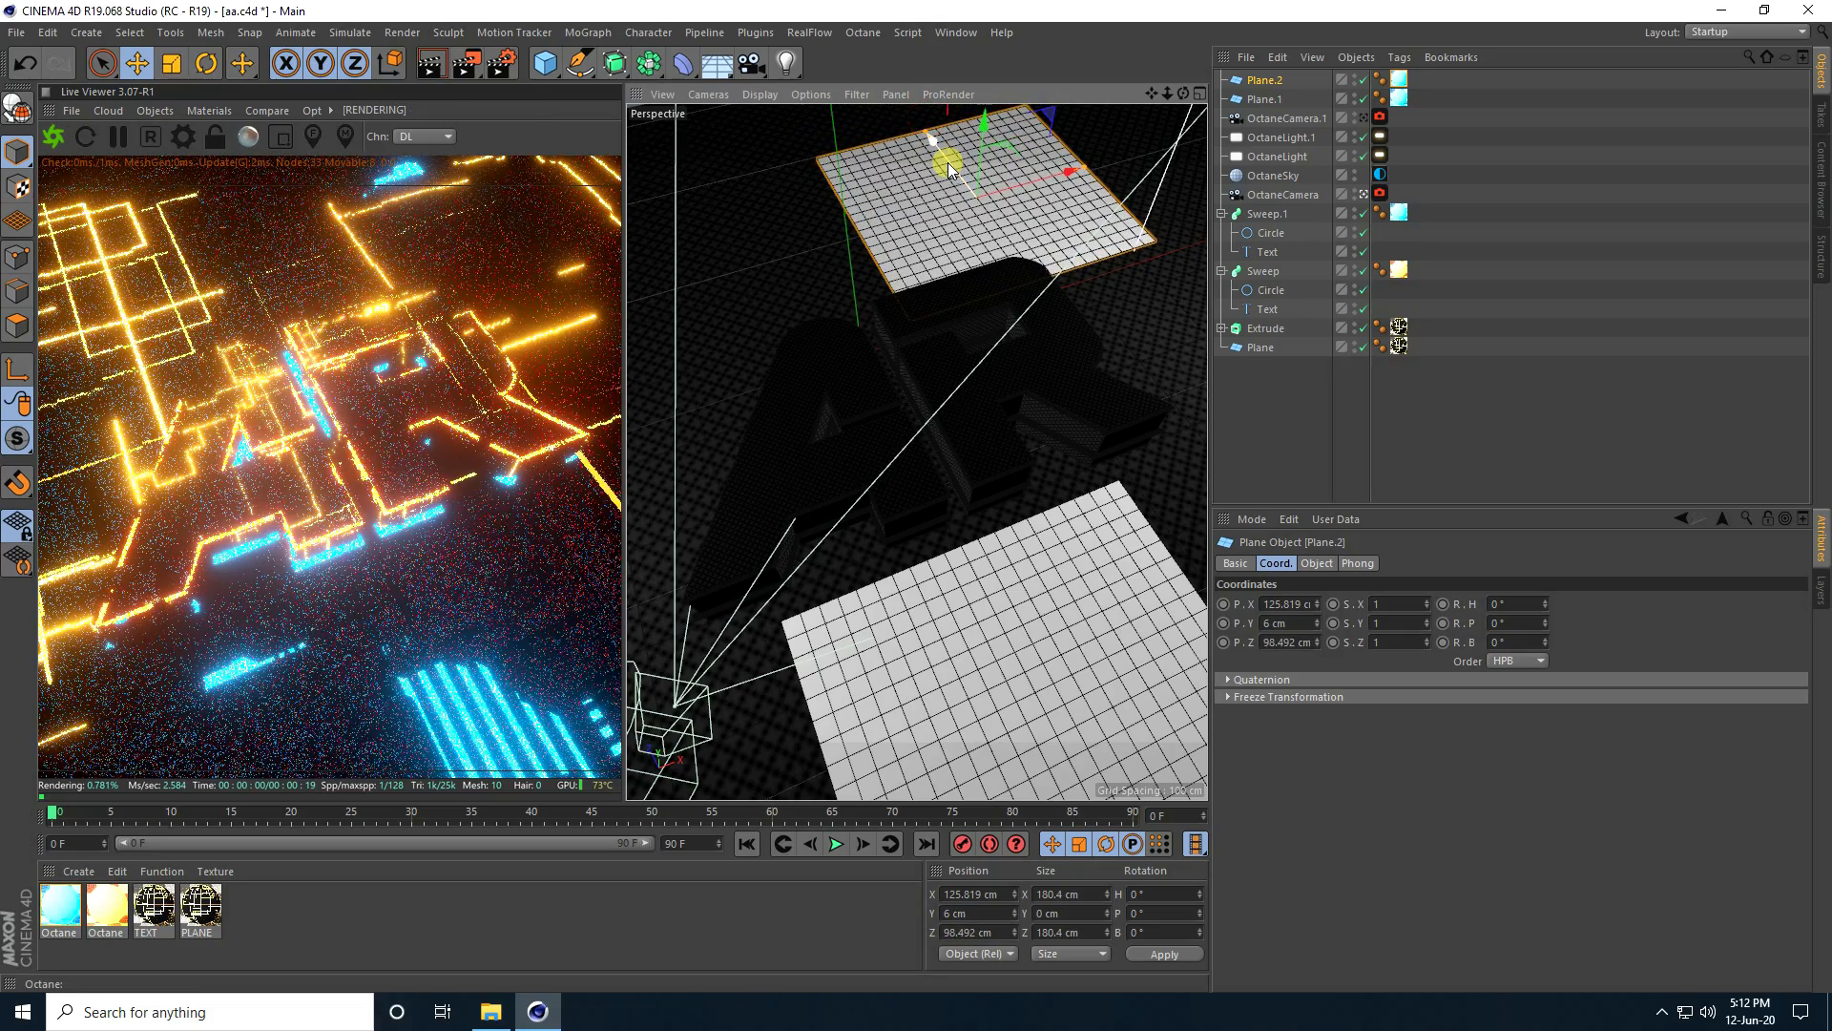
pyautogui.click(1319, 618)
pyautogui.click(1319, 618)
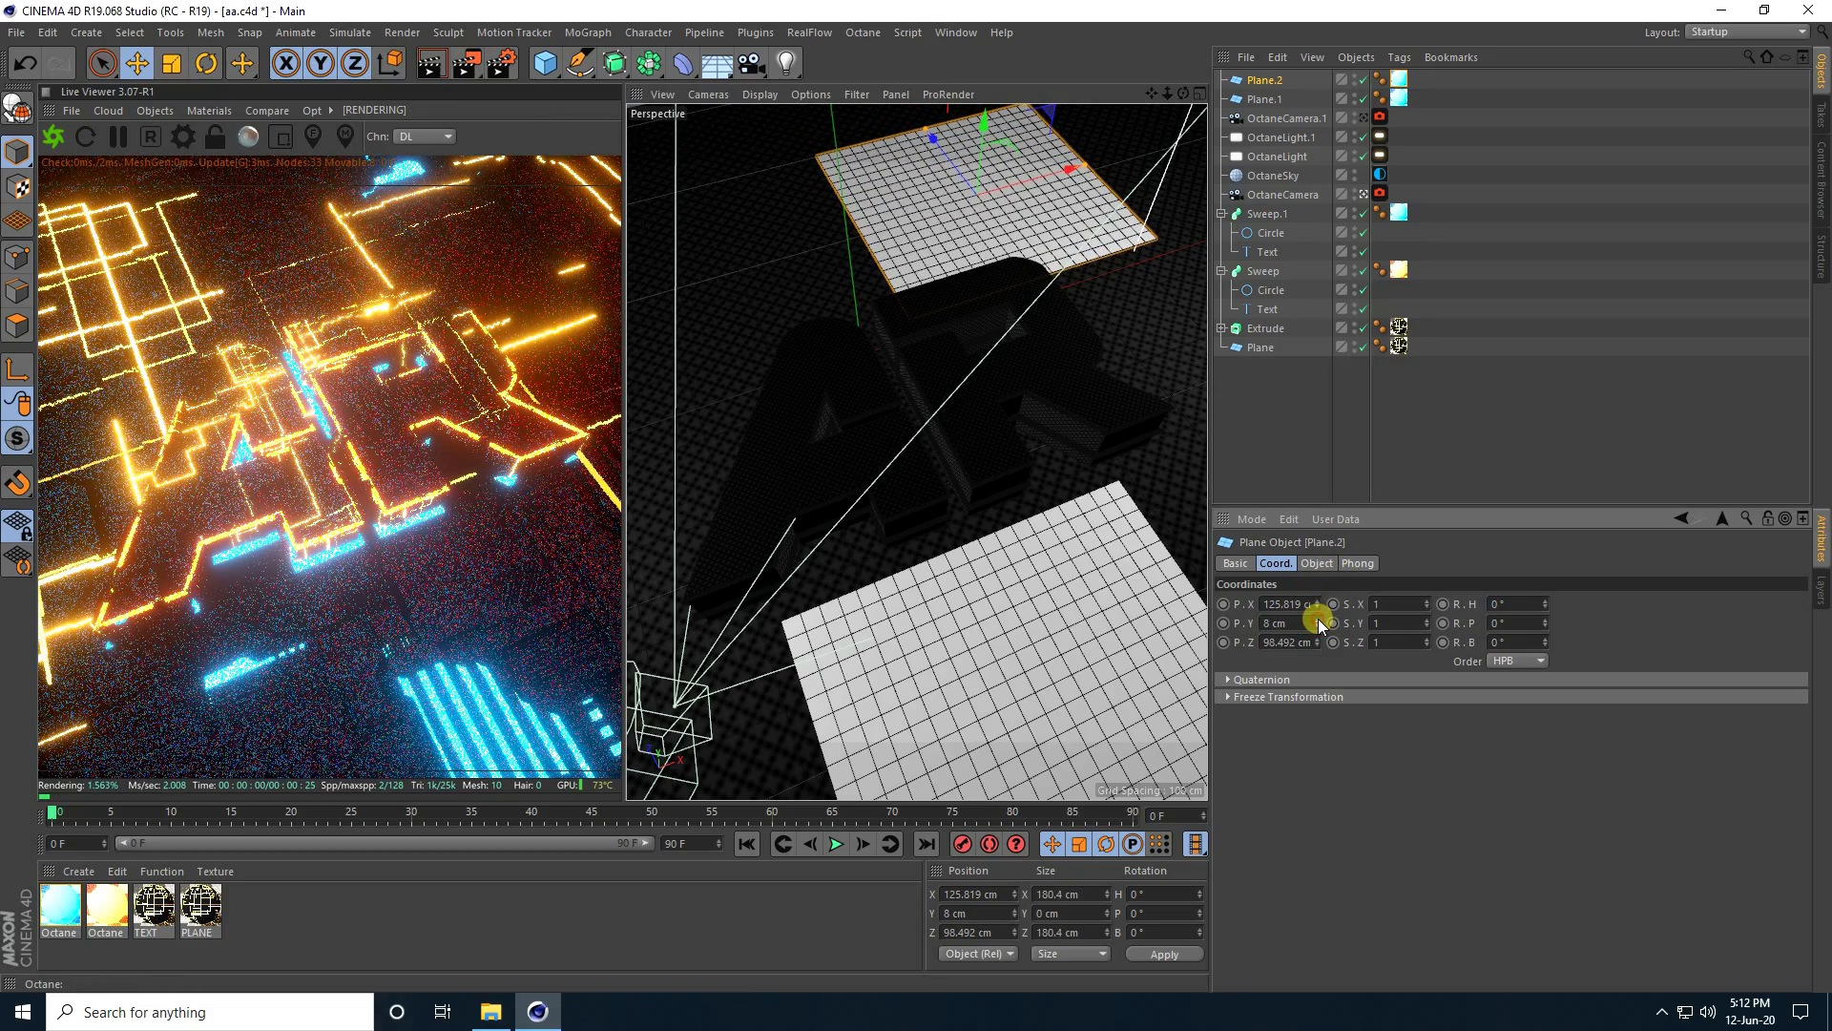
pyautogui.click(1319, 619)
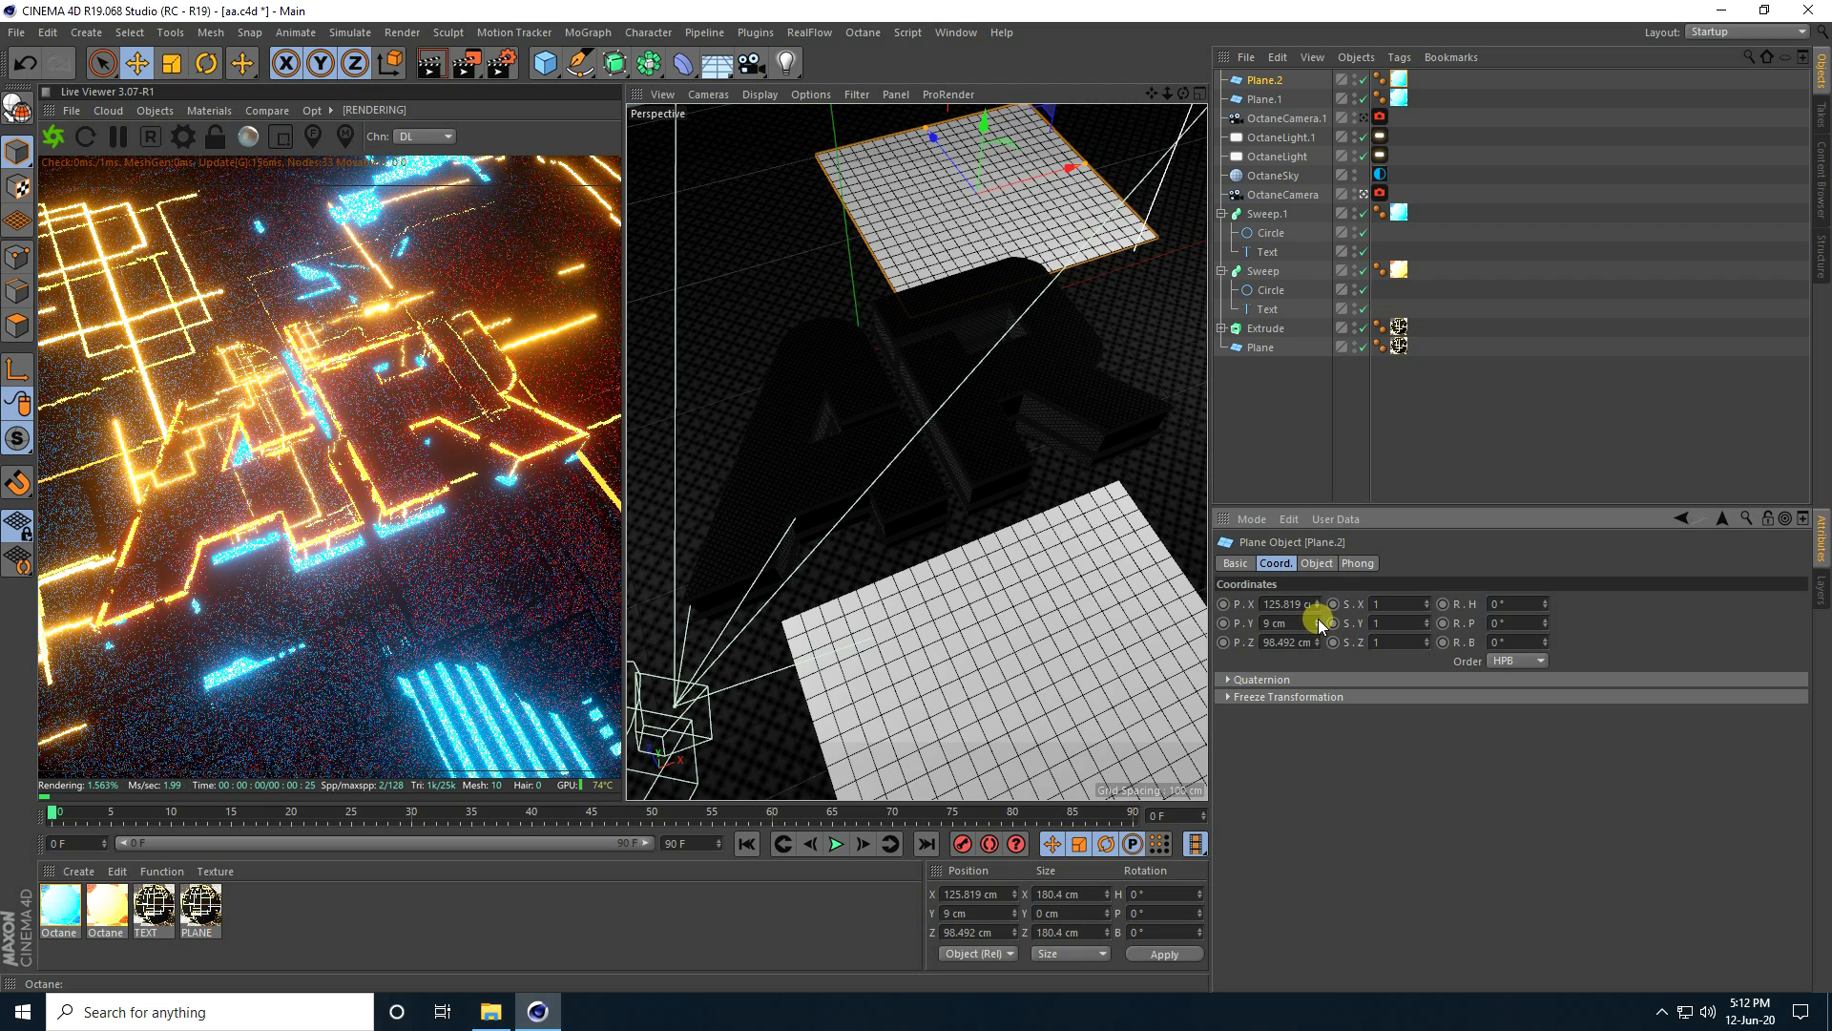
# - Try a power of 200 for the blue Octane light, and set both the blue and the red light to 150
pyautogui.click(1381, 156)
pyautogui.click(1359, 562)
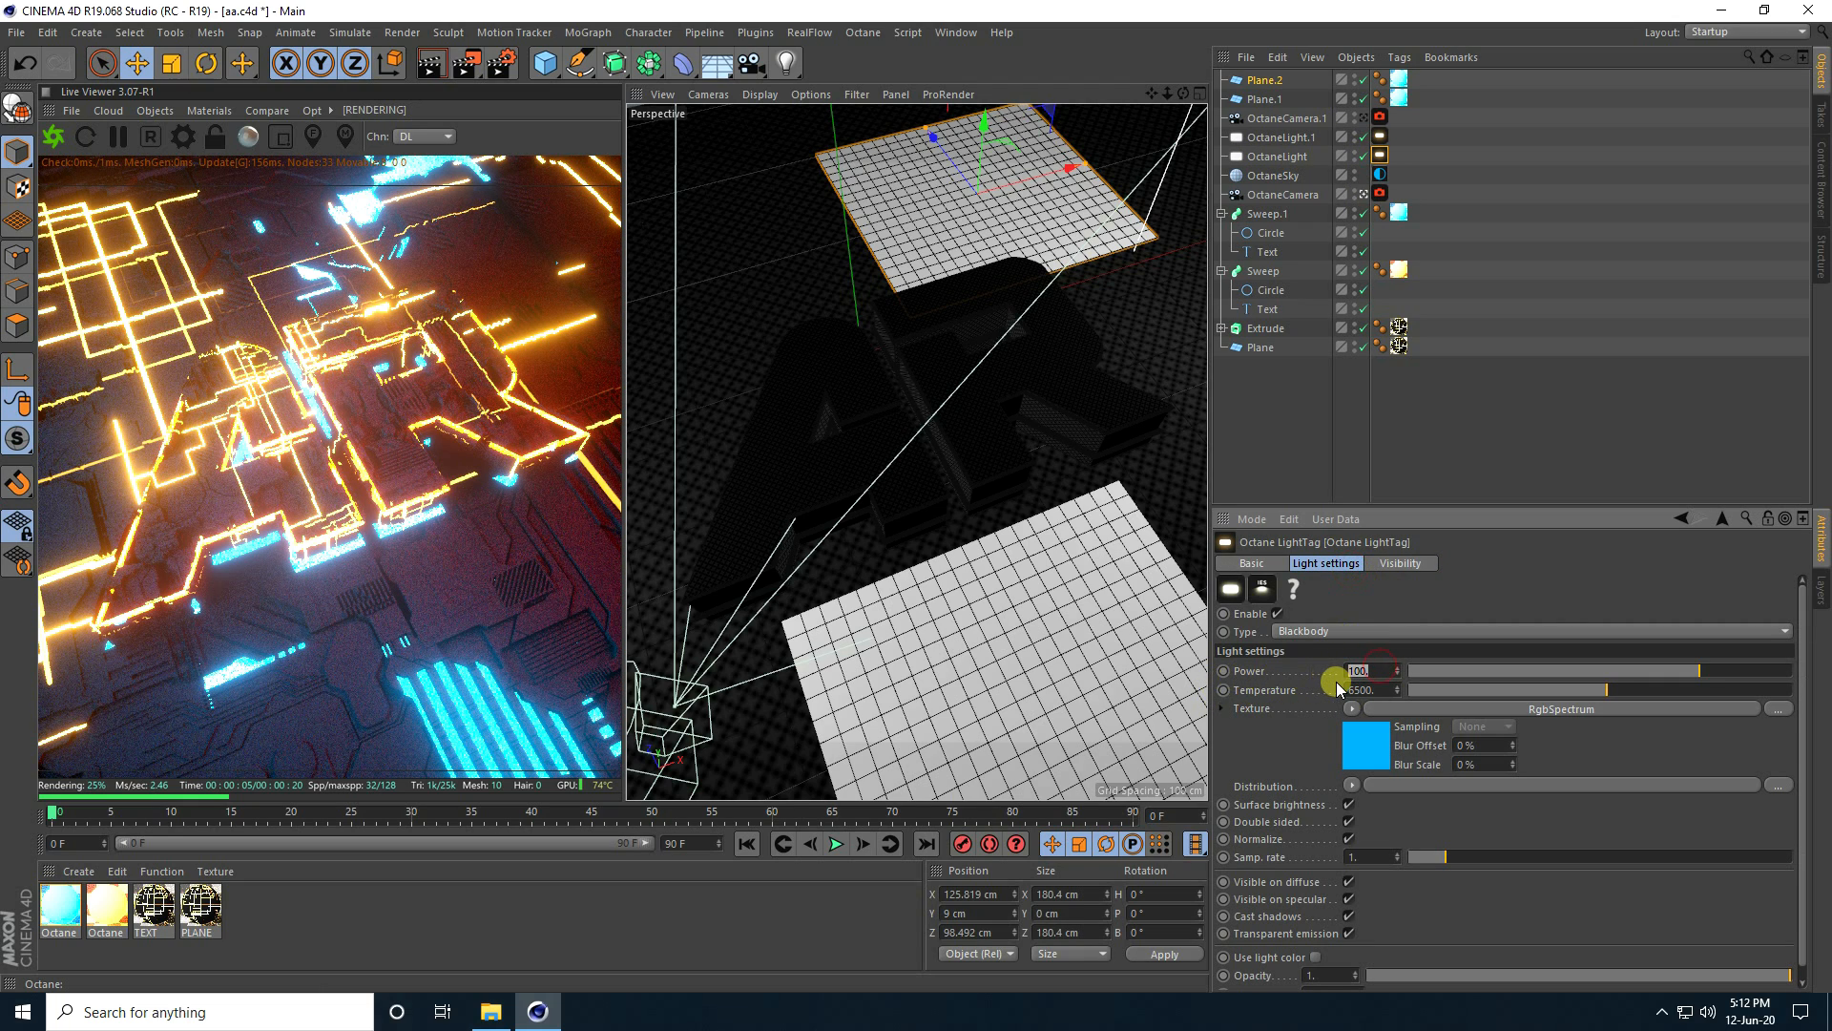
pyautogui.write('20')
pyautogui.press('Return')
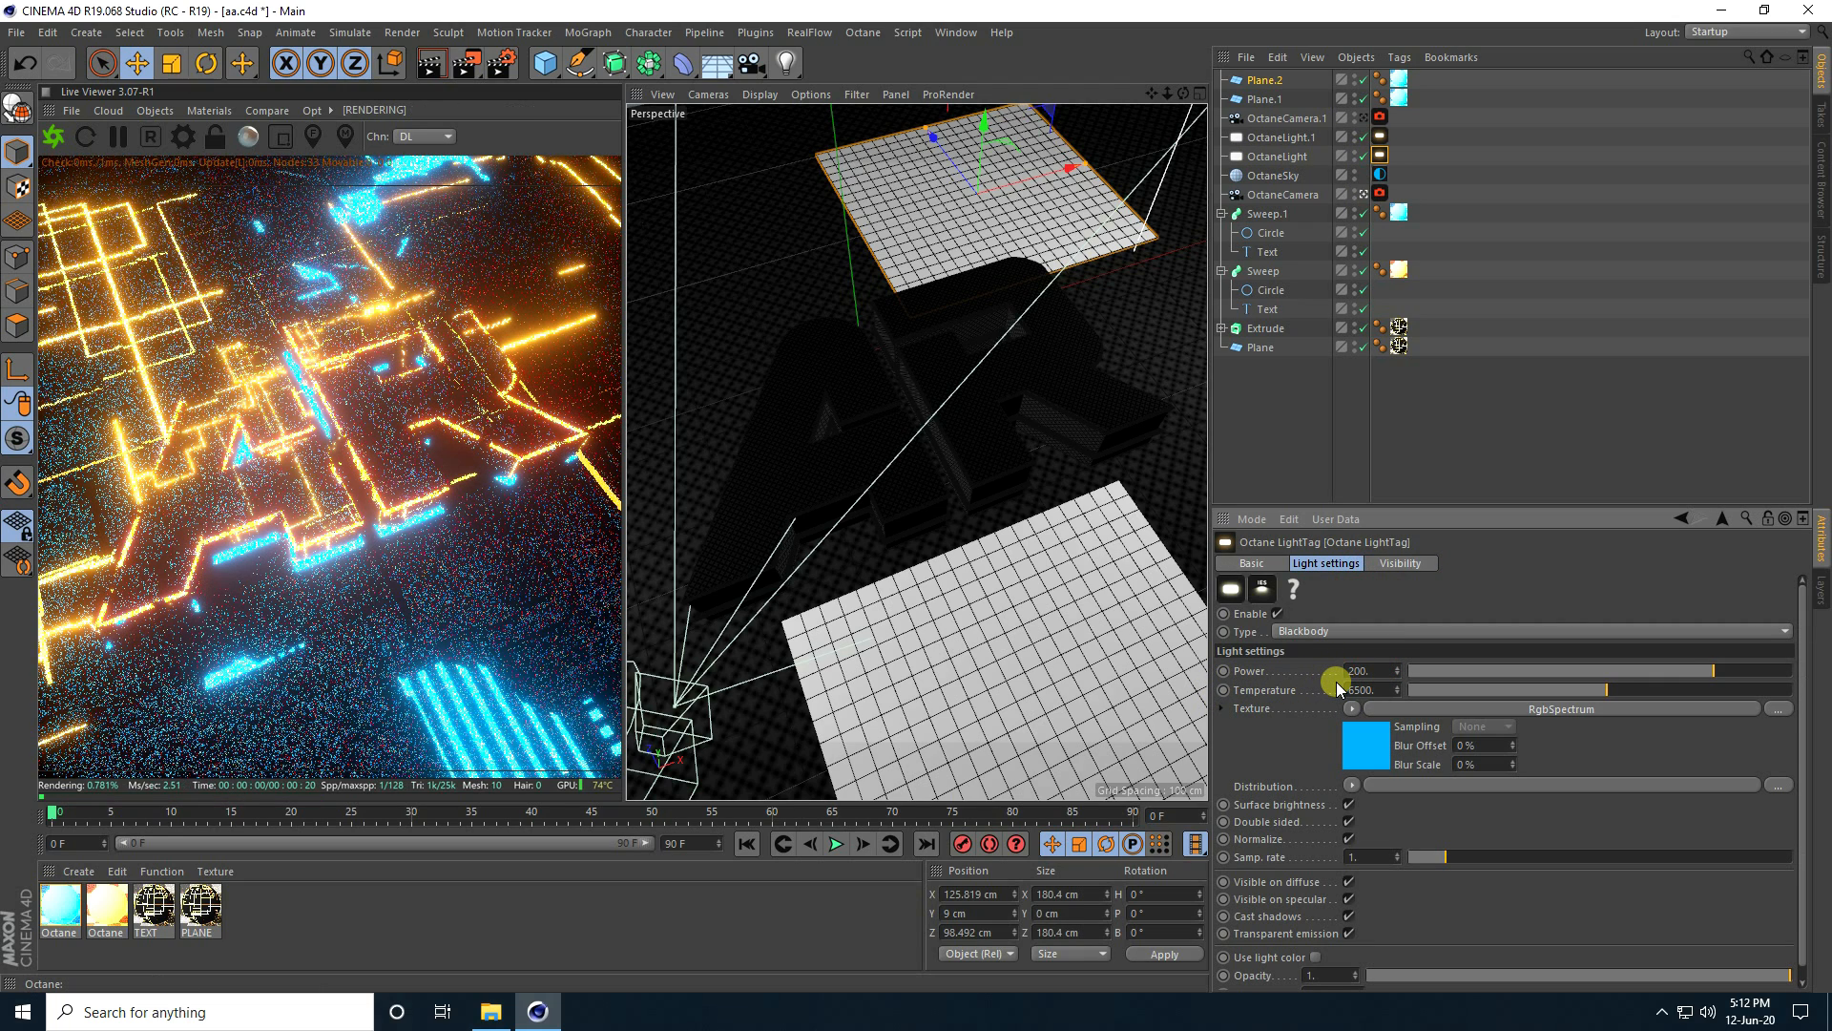
pyautogui.click(1387, 670)
pyautogui.write('15')
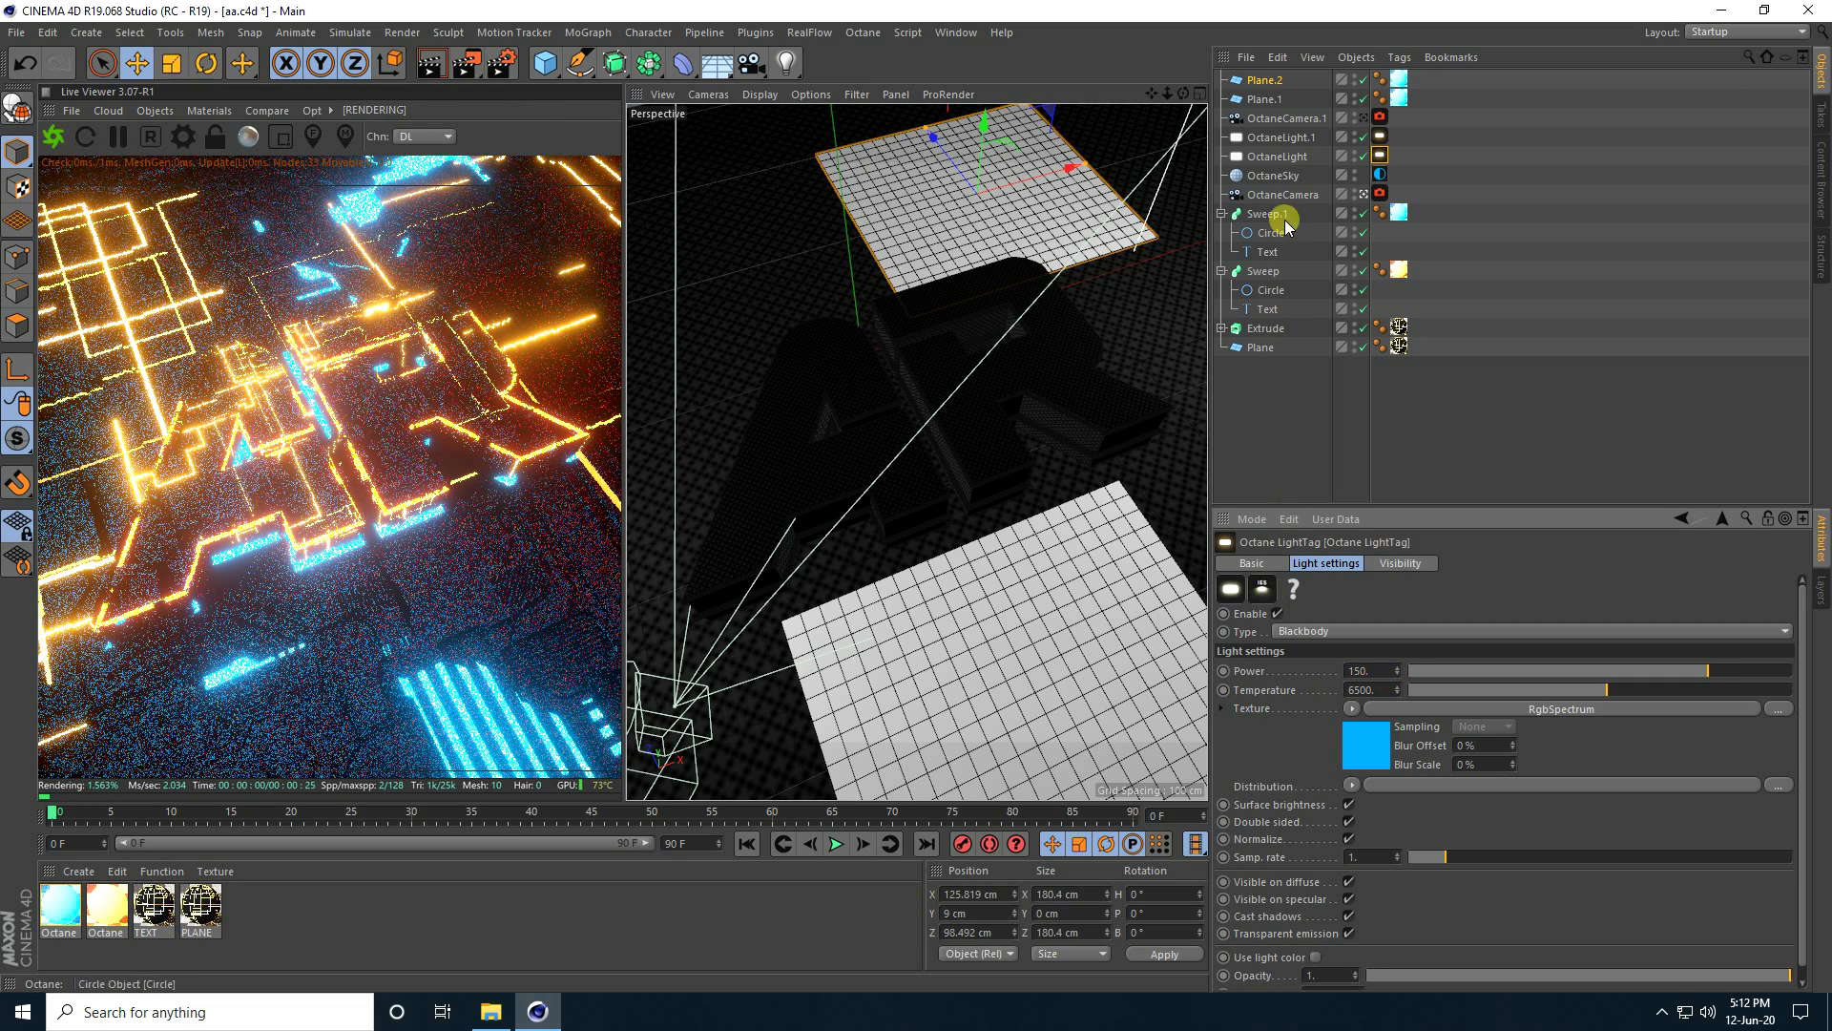
pyautogui.click(1380, 137)
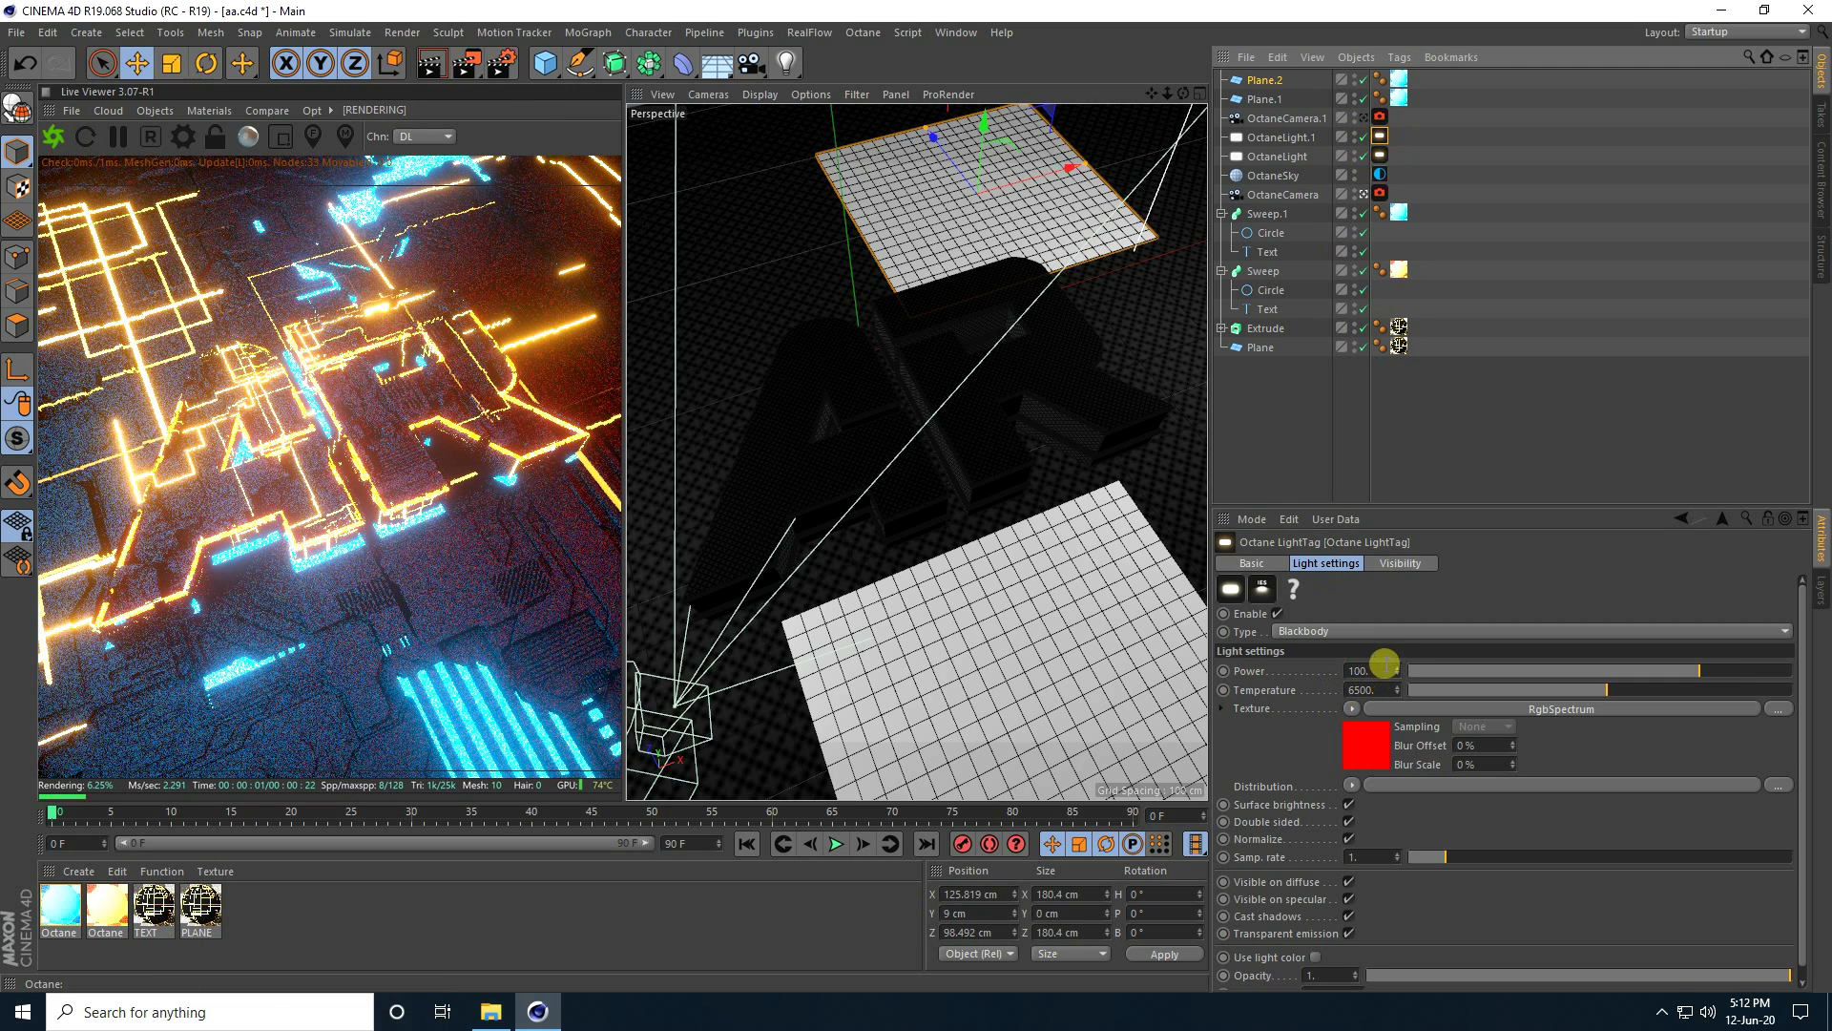
pyautogui.click(1383, 668)
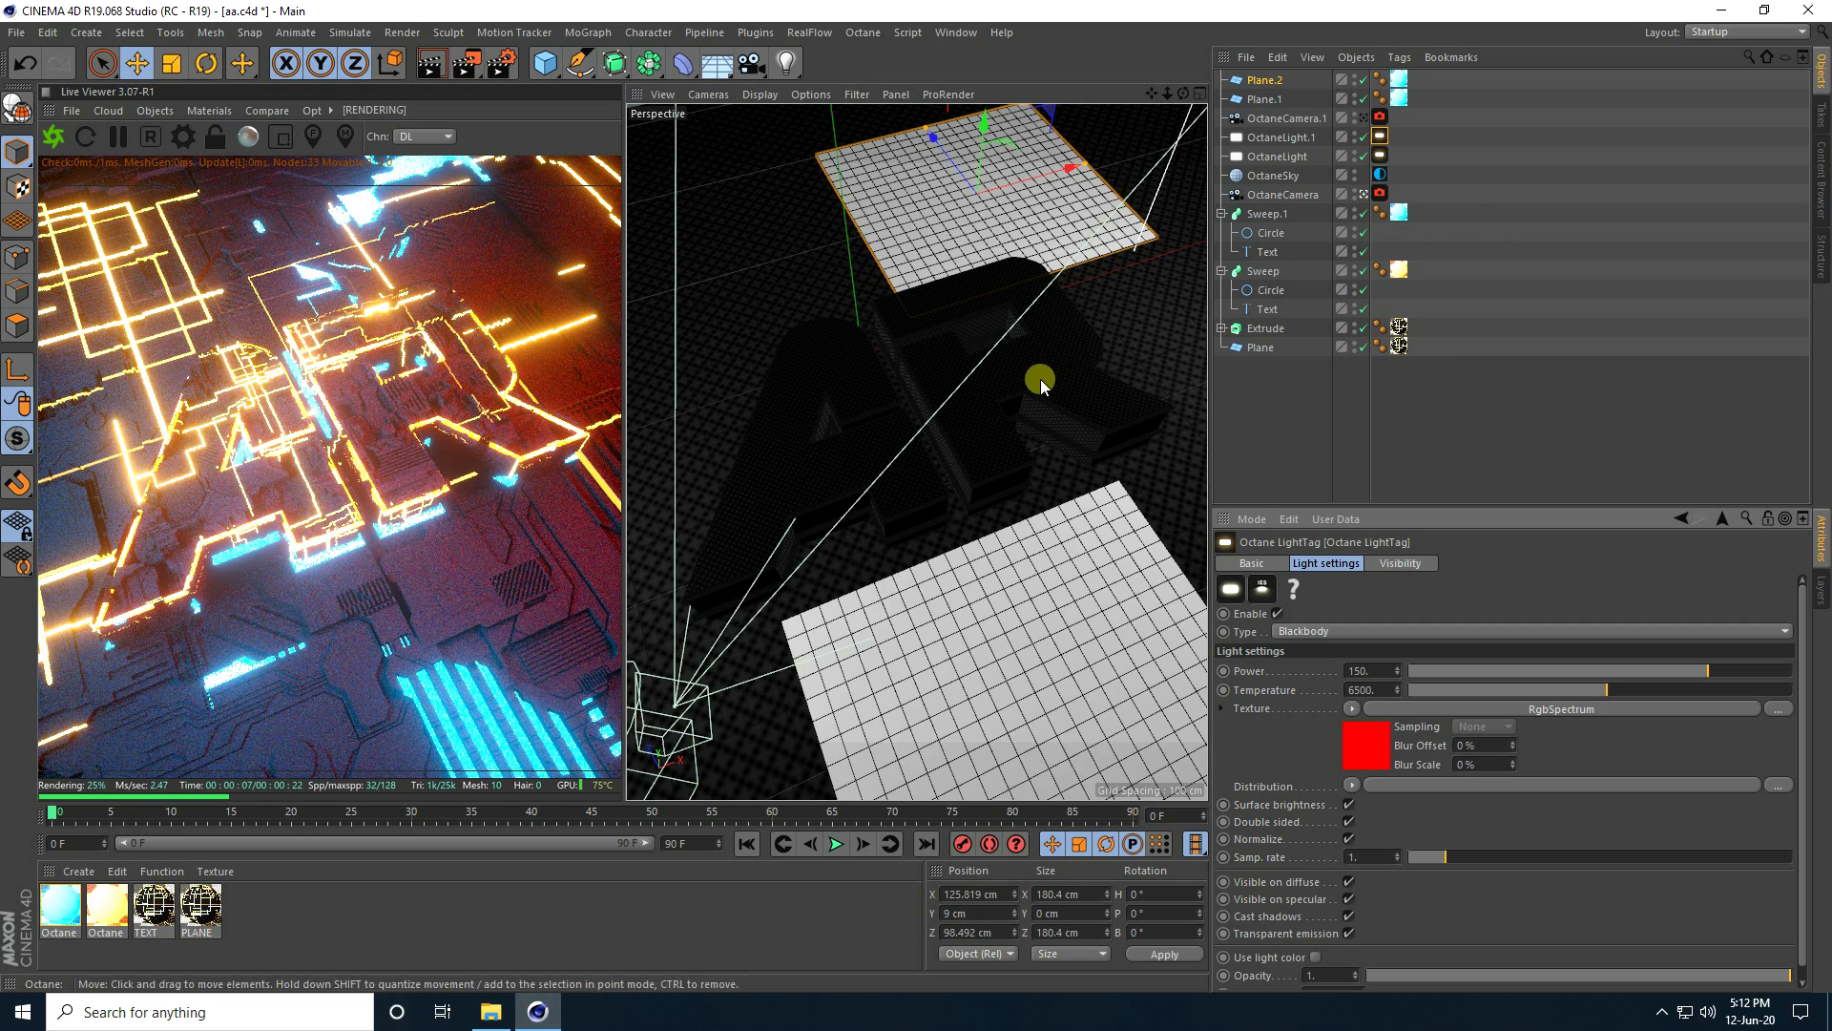
# - Set Length U and Length V of the letters' TEXT texture tag to 150%
pyautogui.click(1400, 326)
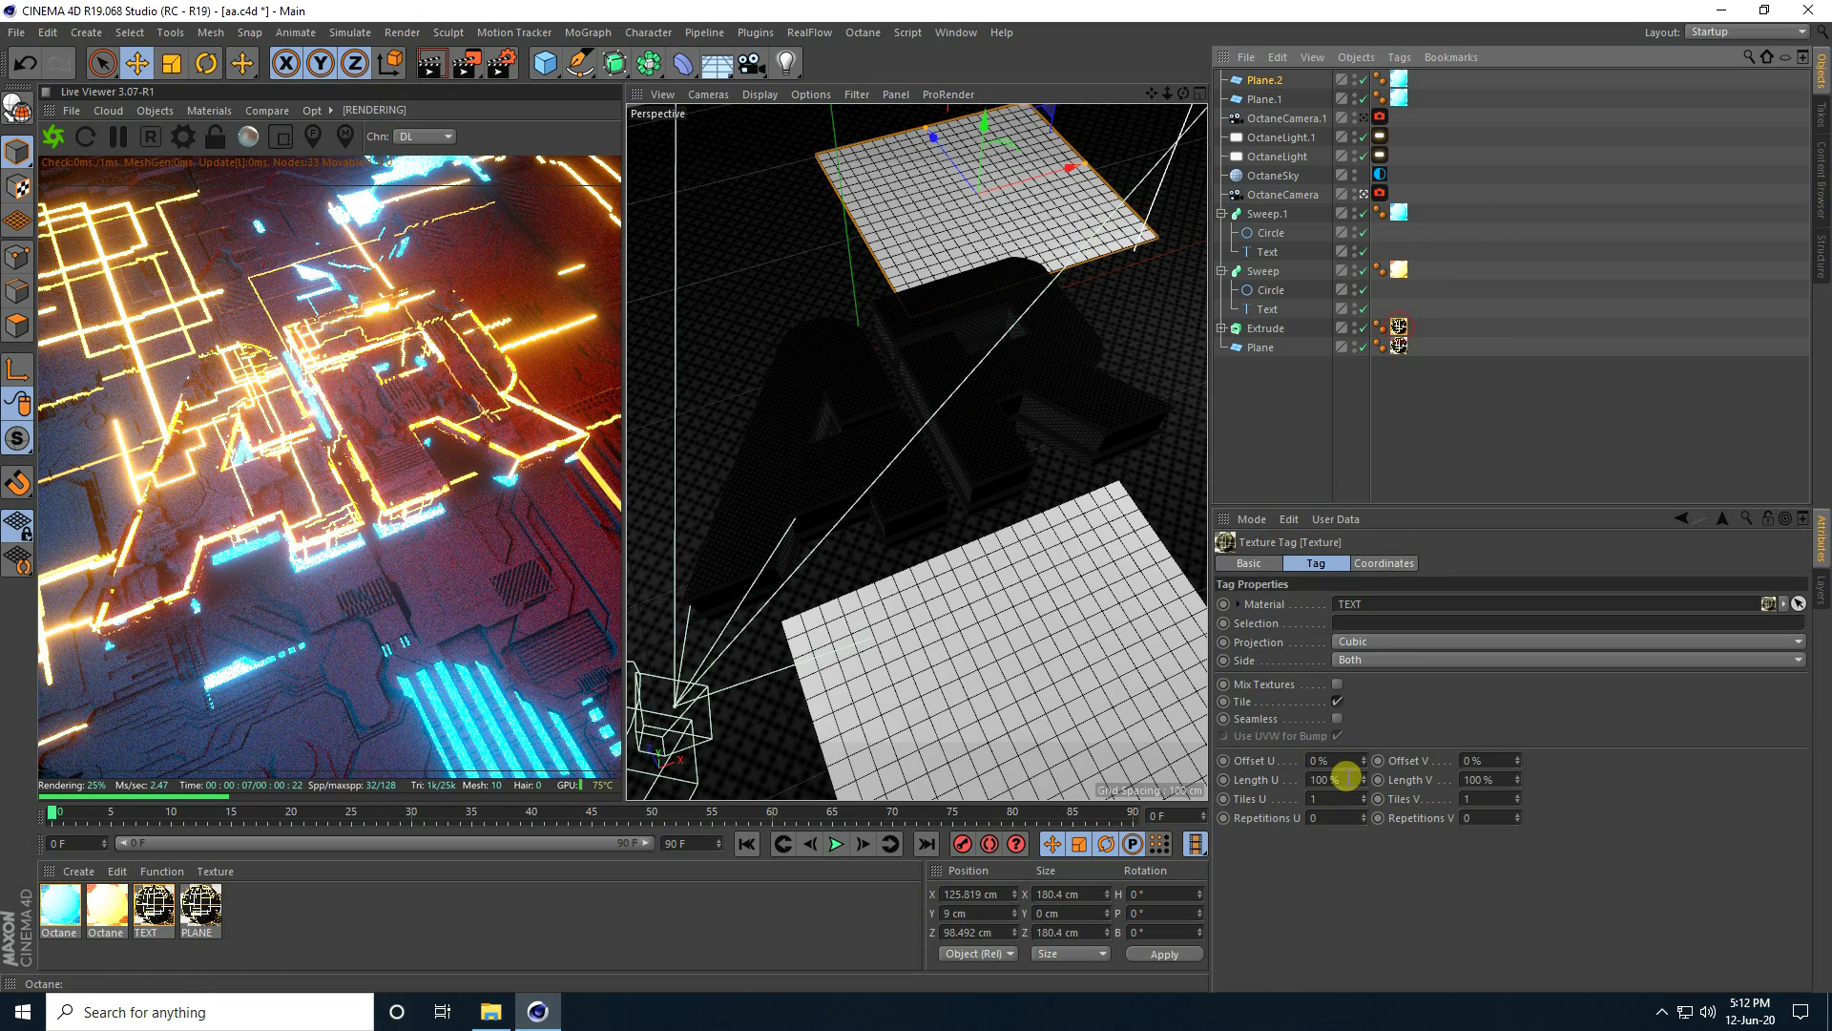
pyautogui.click(1341, 779)
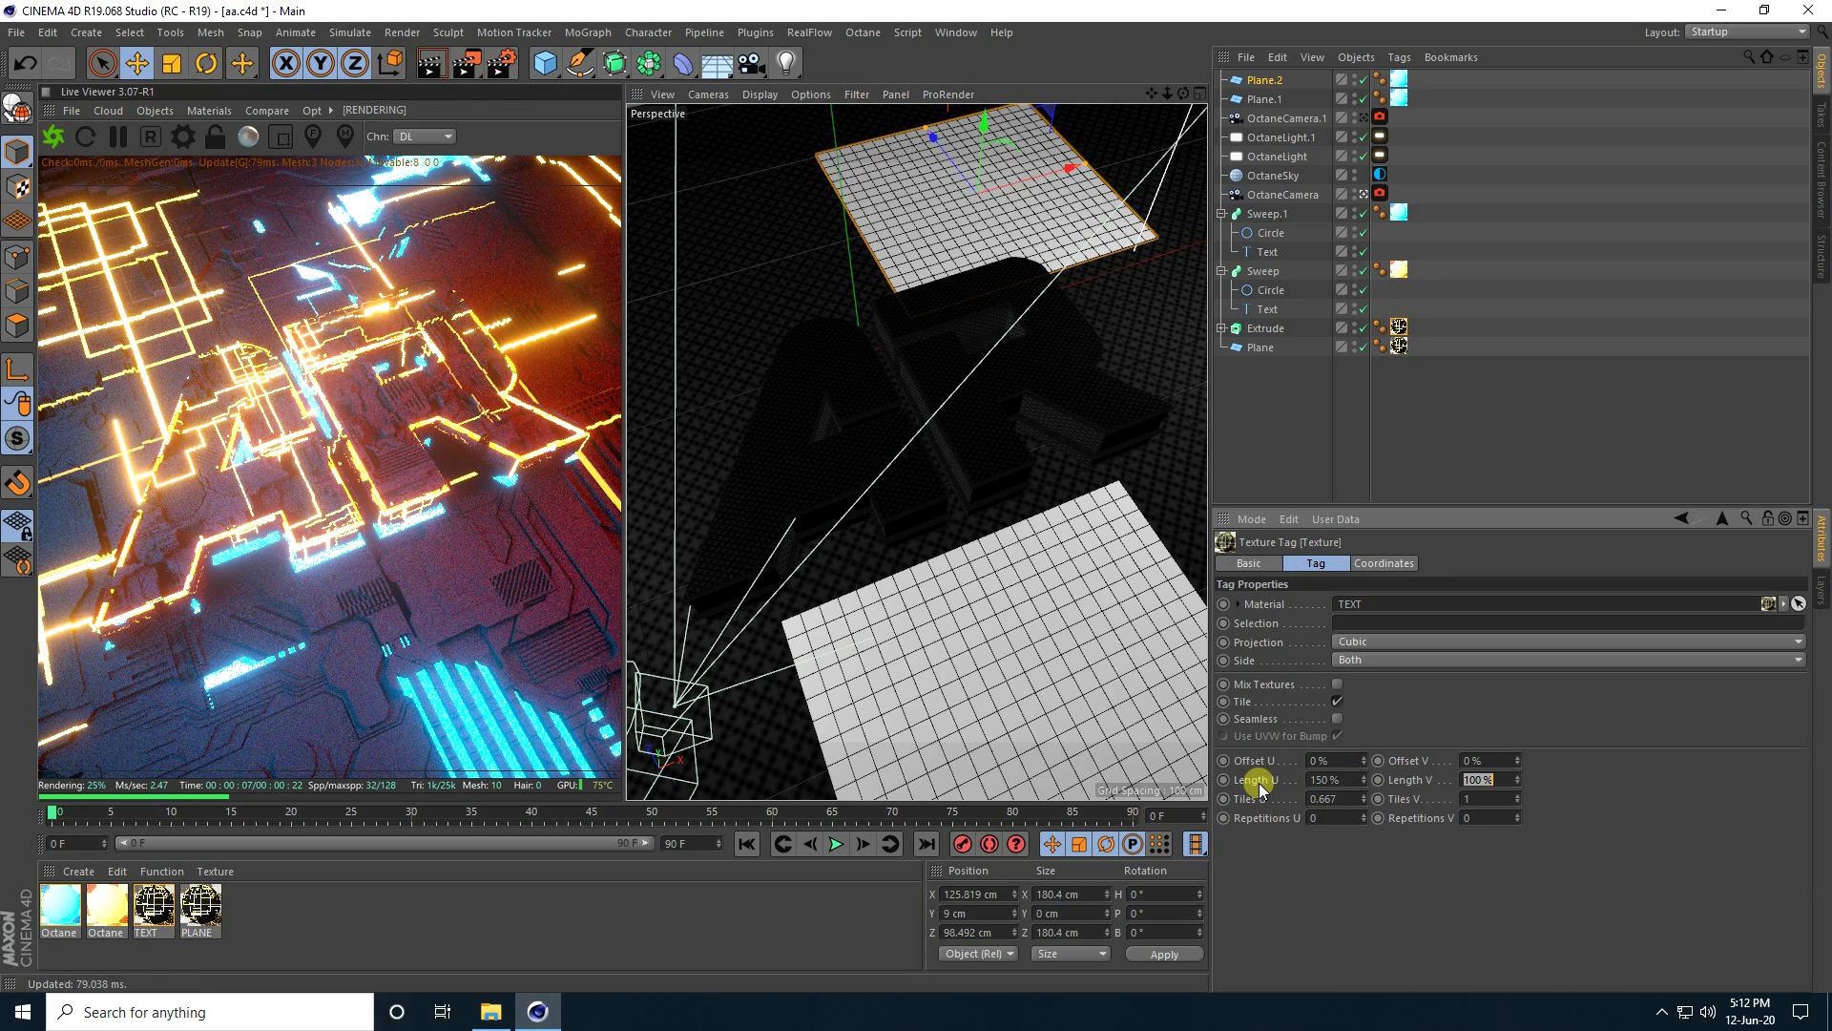
pyautogui.write('150')
pyautogui.press('Return')
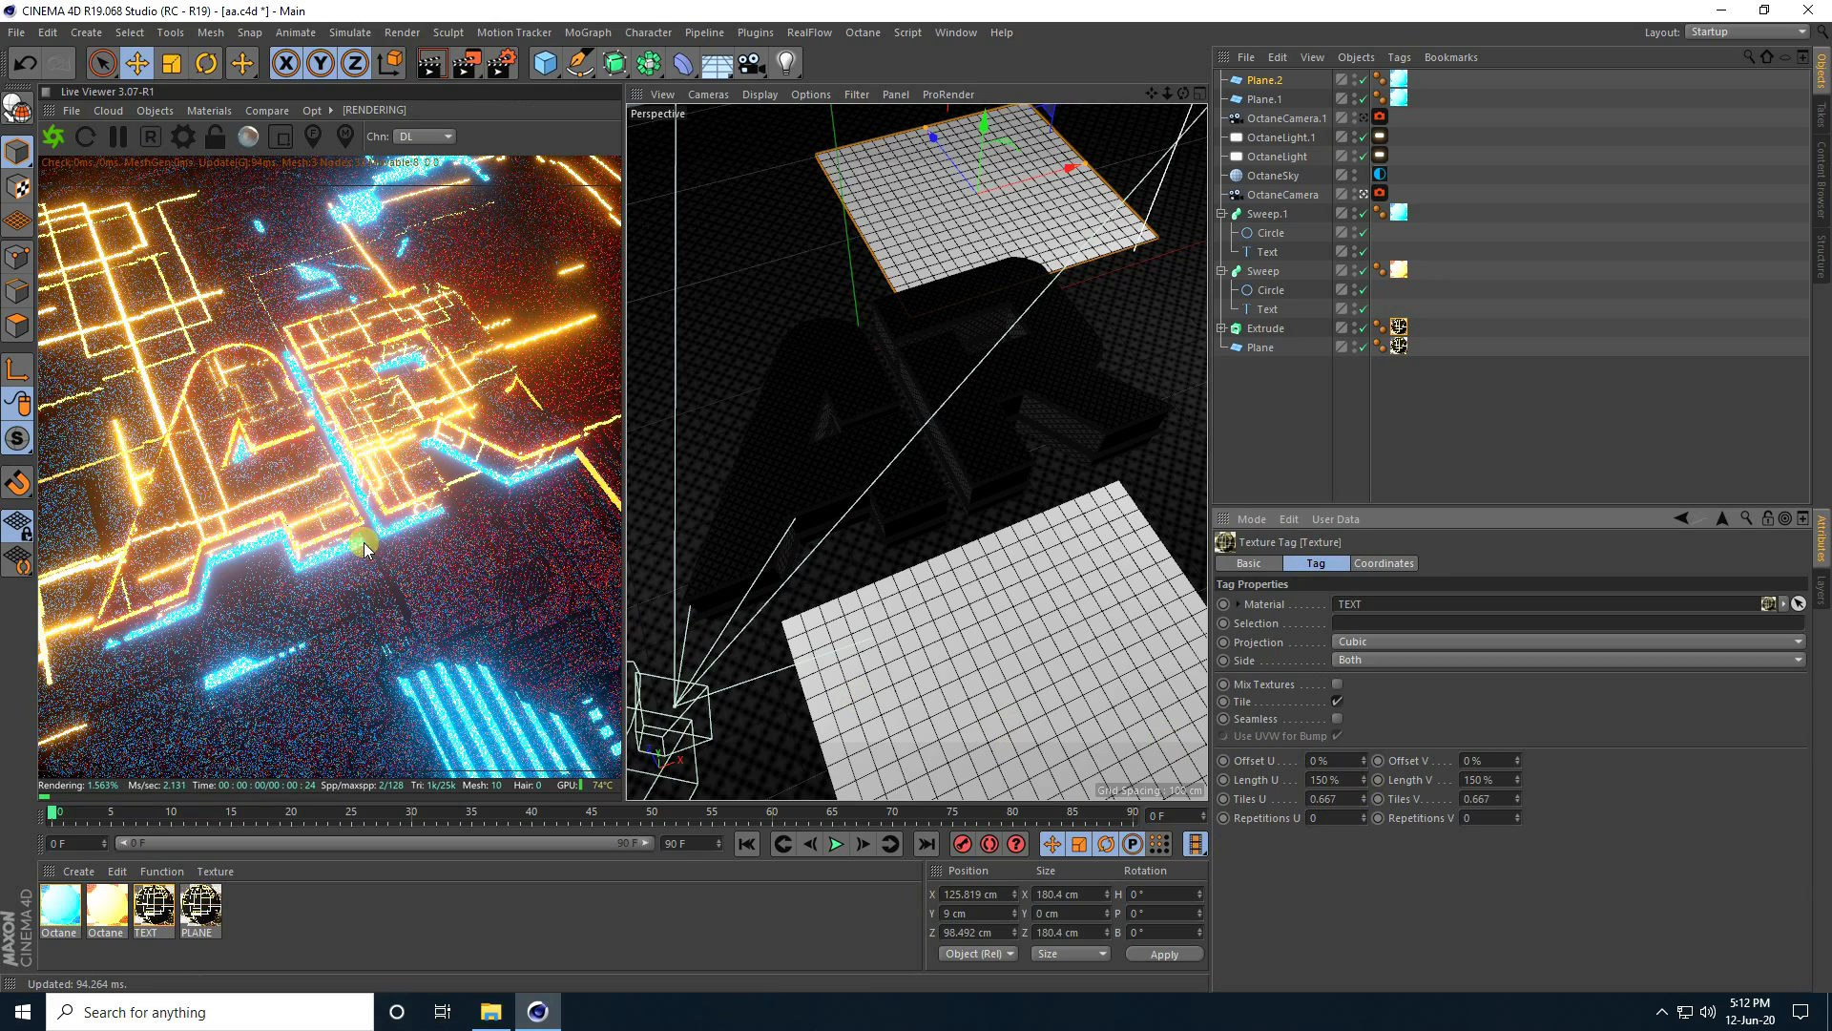
# - Return Length U and Length V of the letters' texture tag to 100%
pyautogui.click(1336, 780)
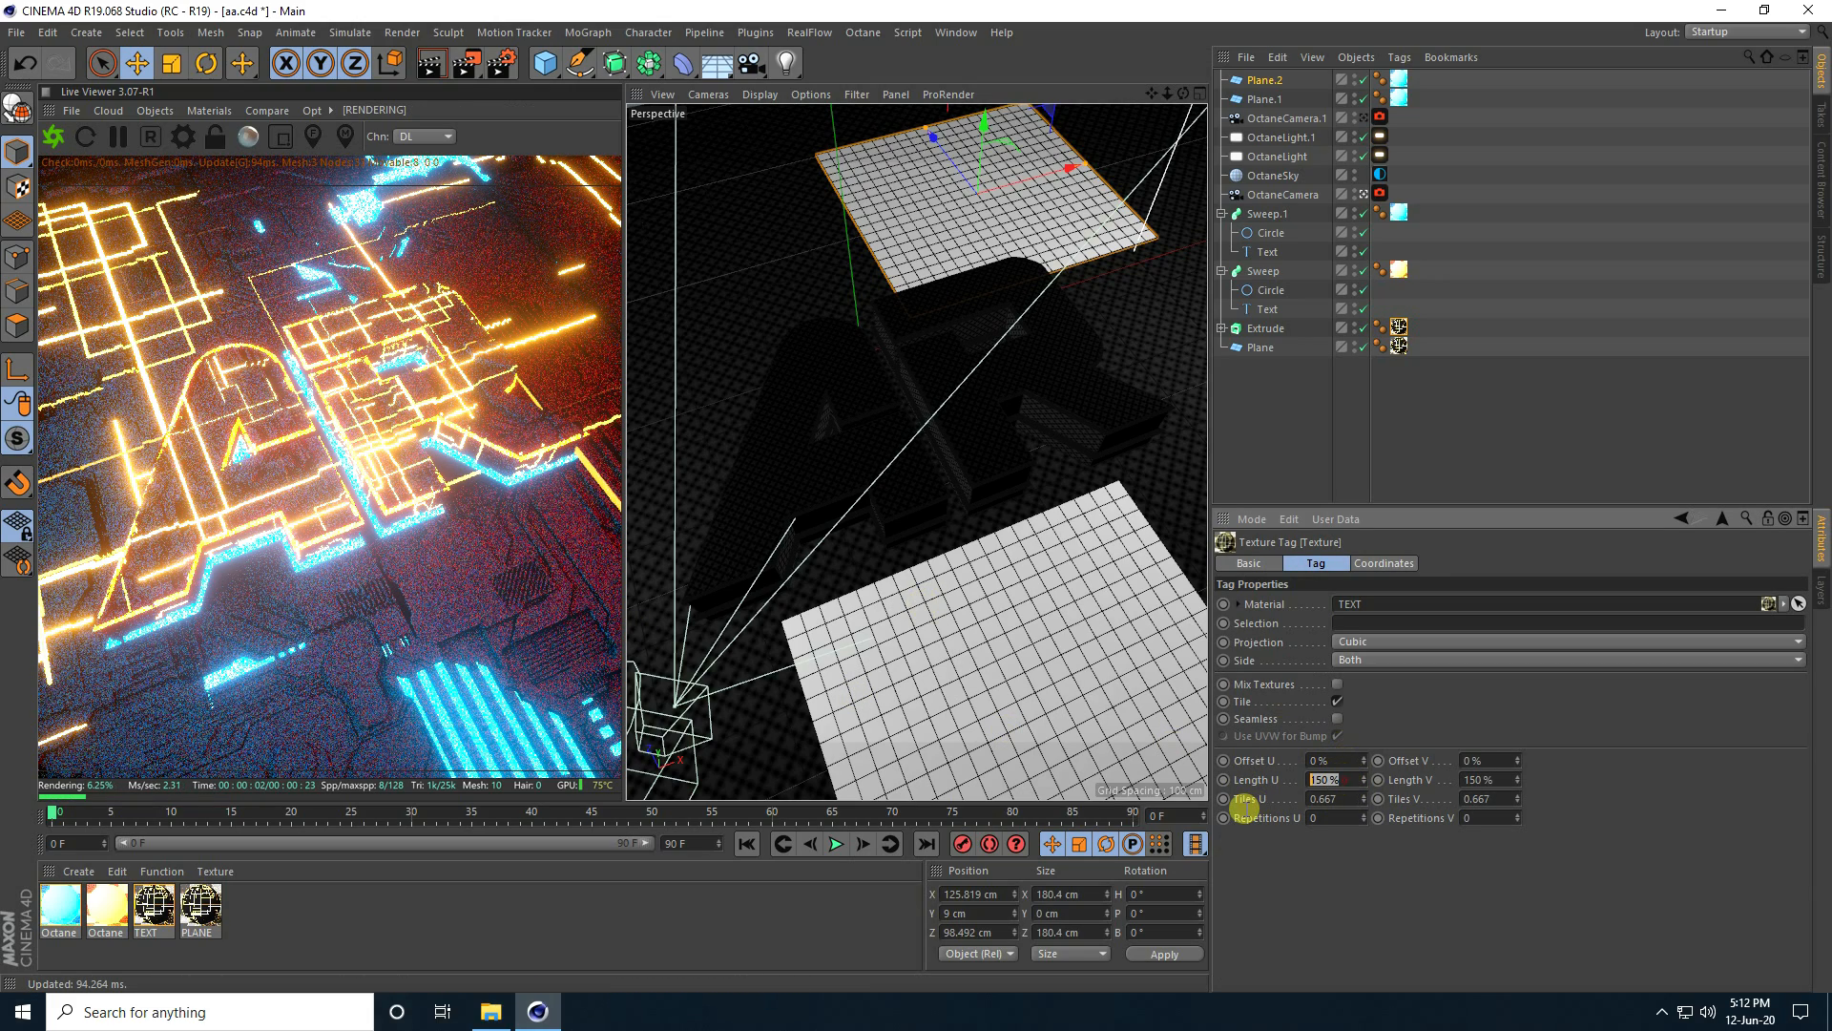
pyautogui.write('100')
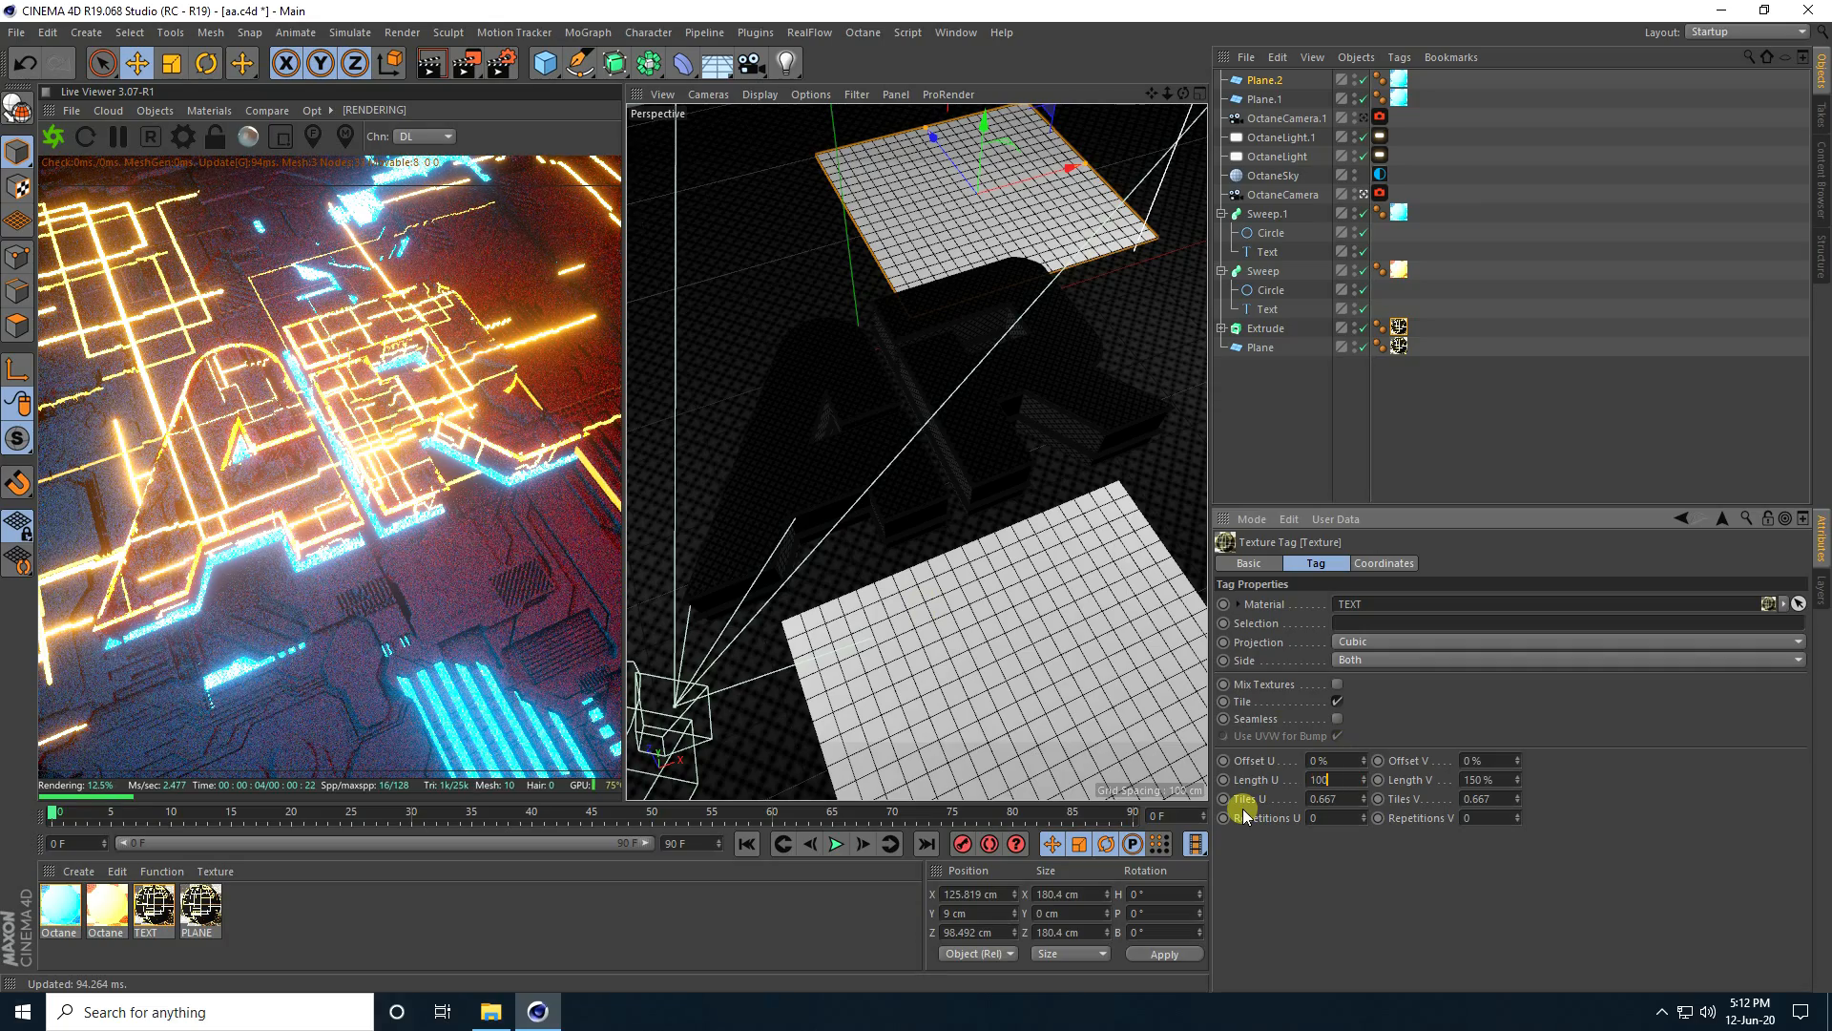
pyautogui.write('100')
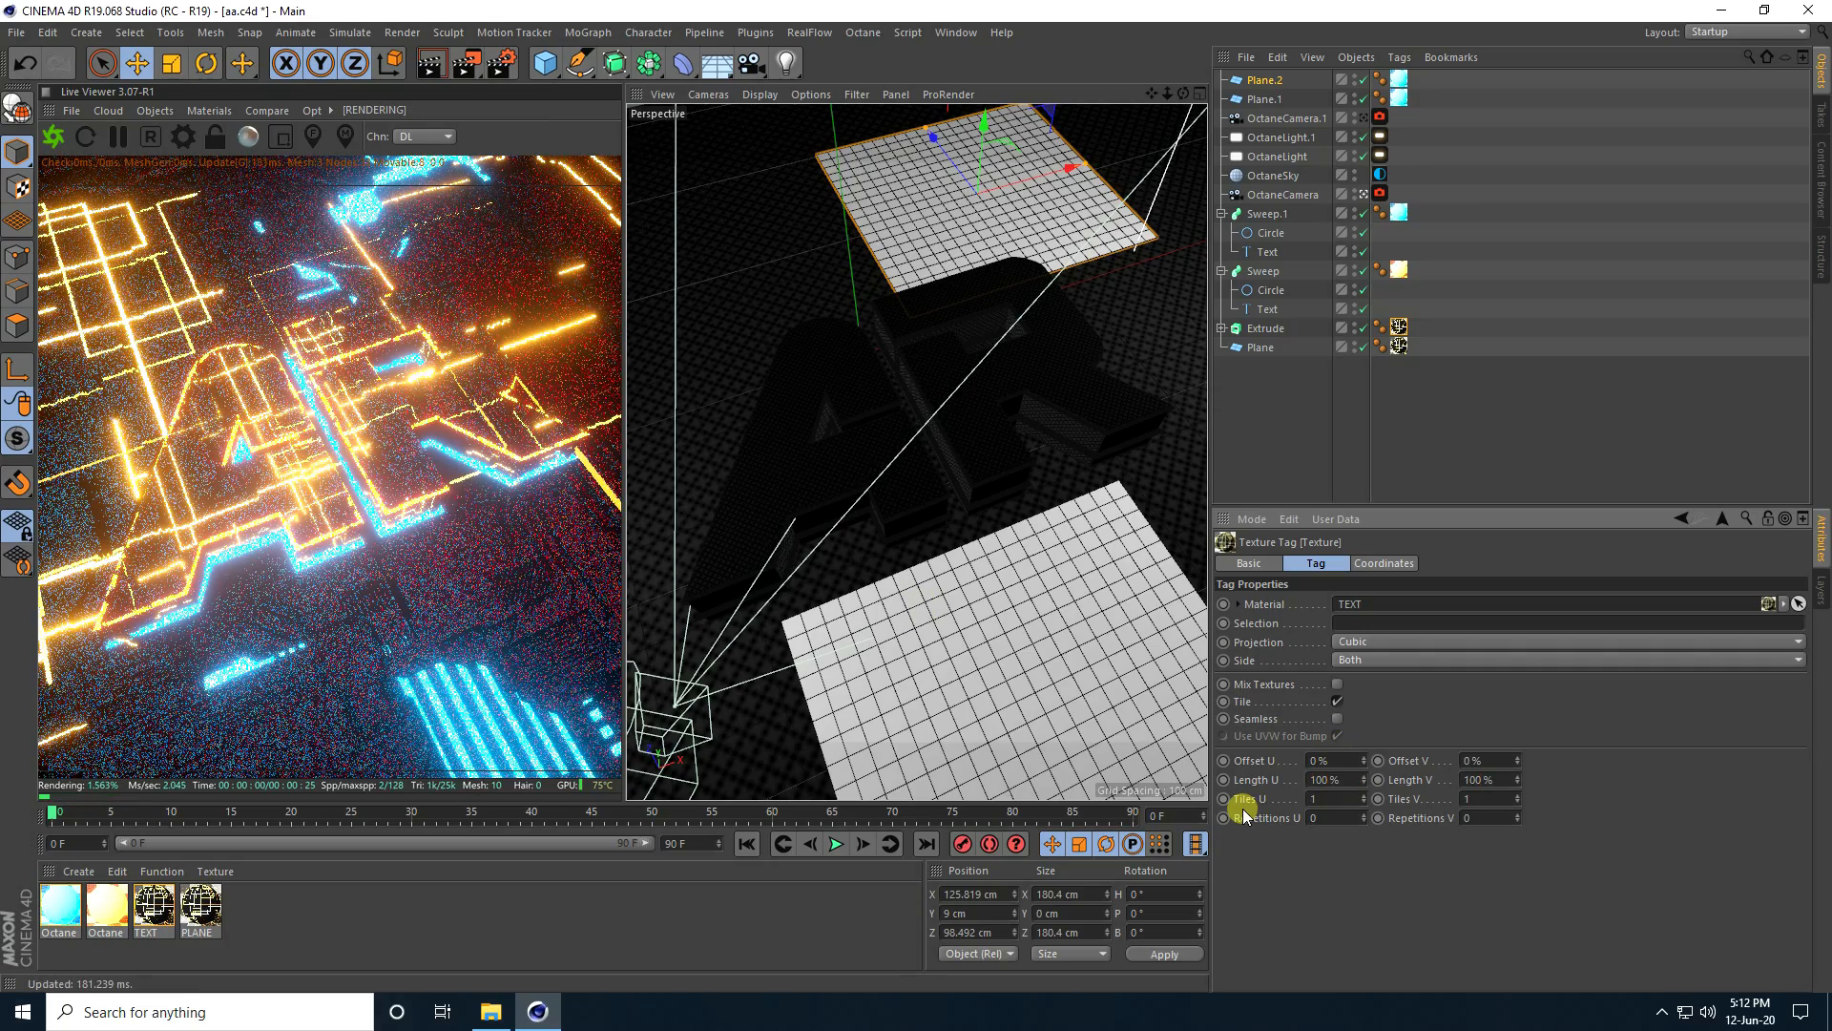
pyautogui.press('Return')
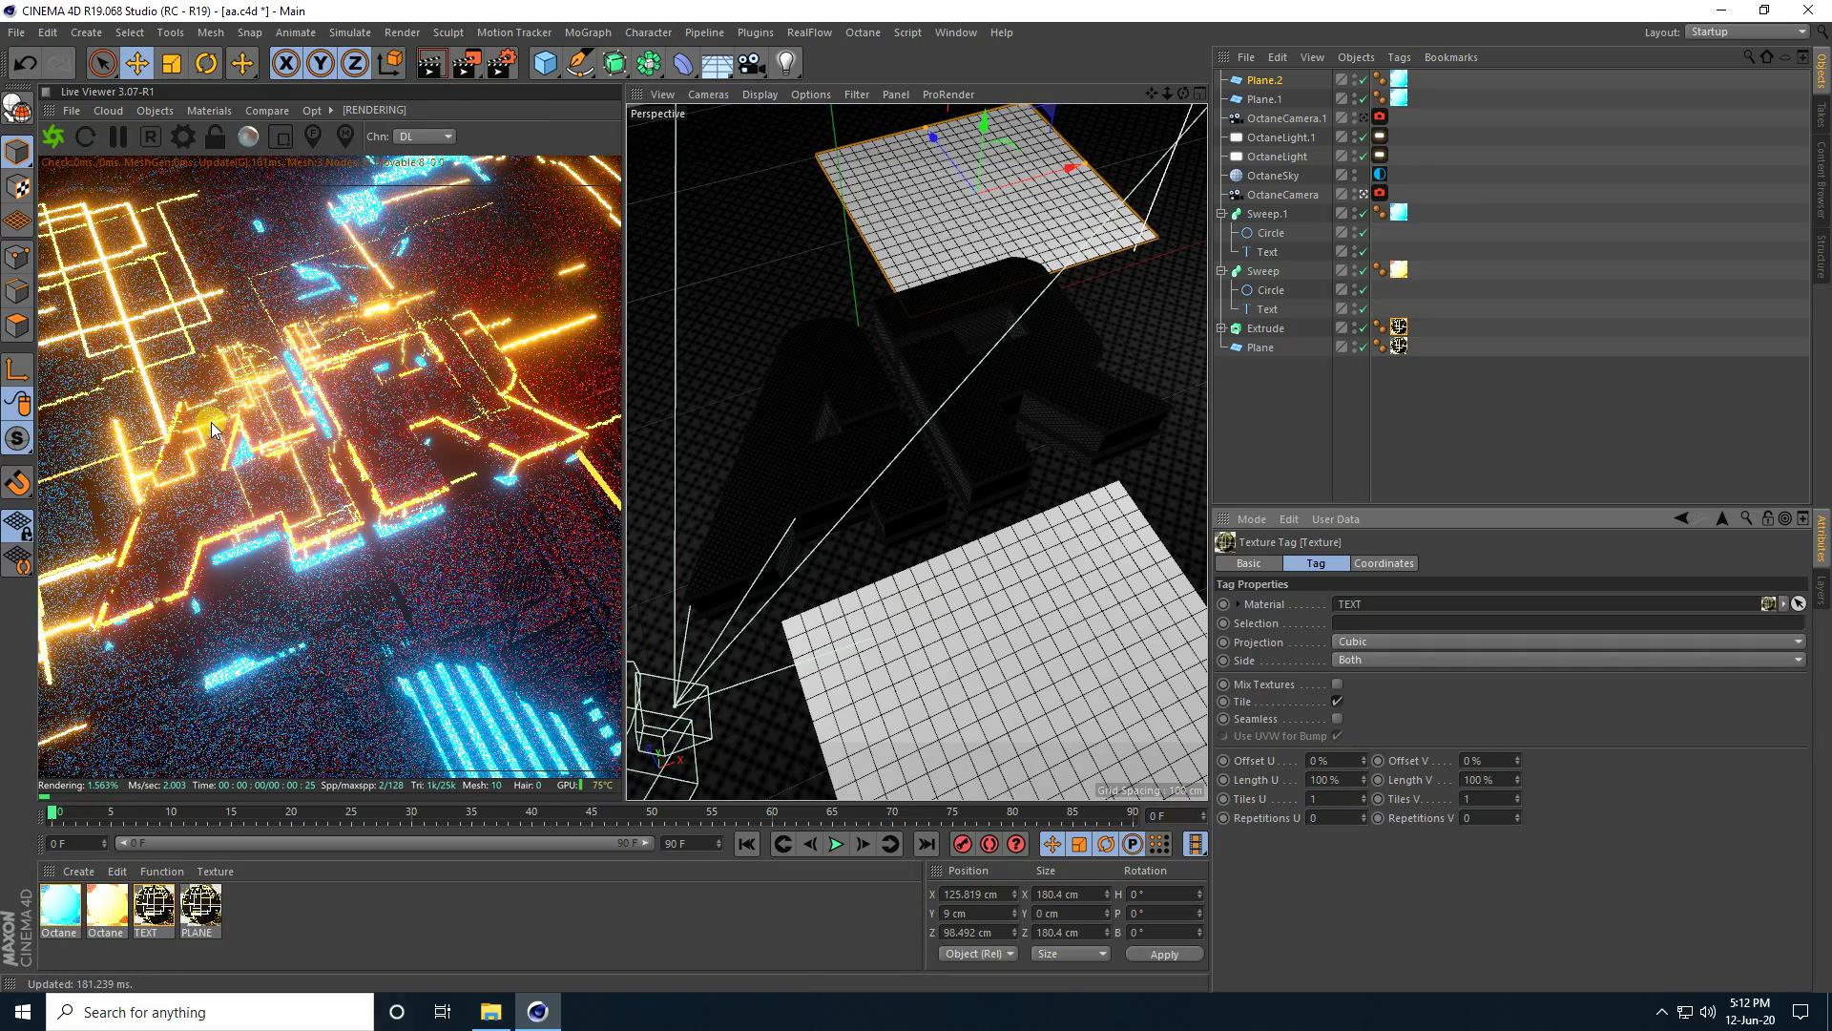
# - Preview the scene through the second Octane camera and return to the first camera
pyautogui.click(1364, 117)
pyautogui.keyDown('alt'); pyautogui.moveTo(916, 479); pyautogui.dragTo(836, 544); pyautogui.keyUp('alt')
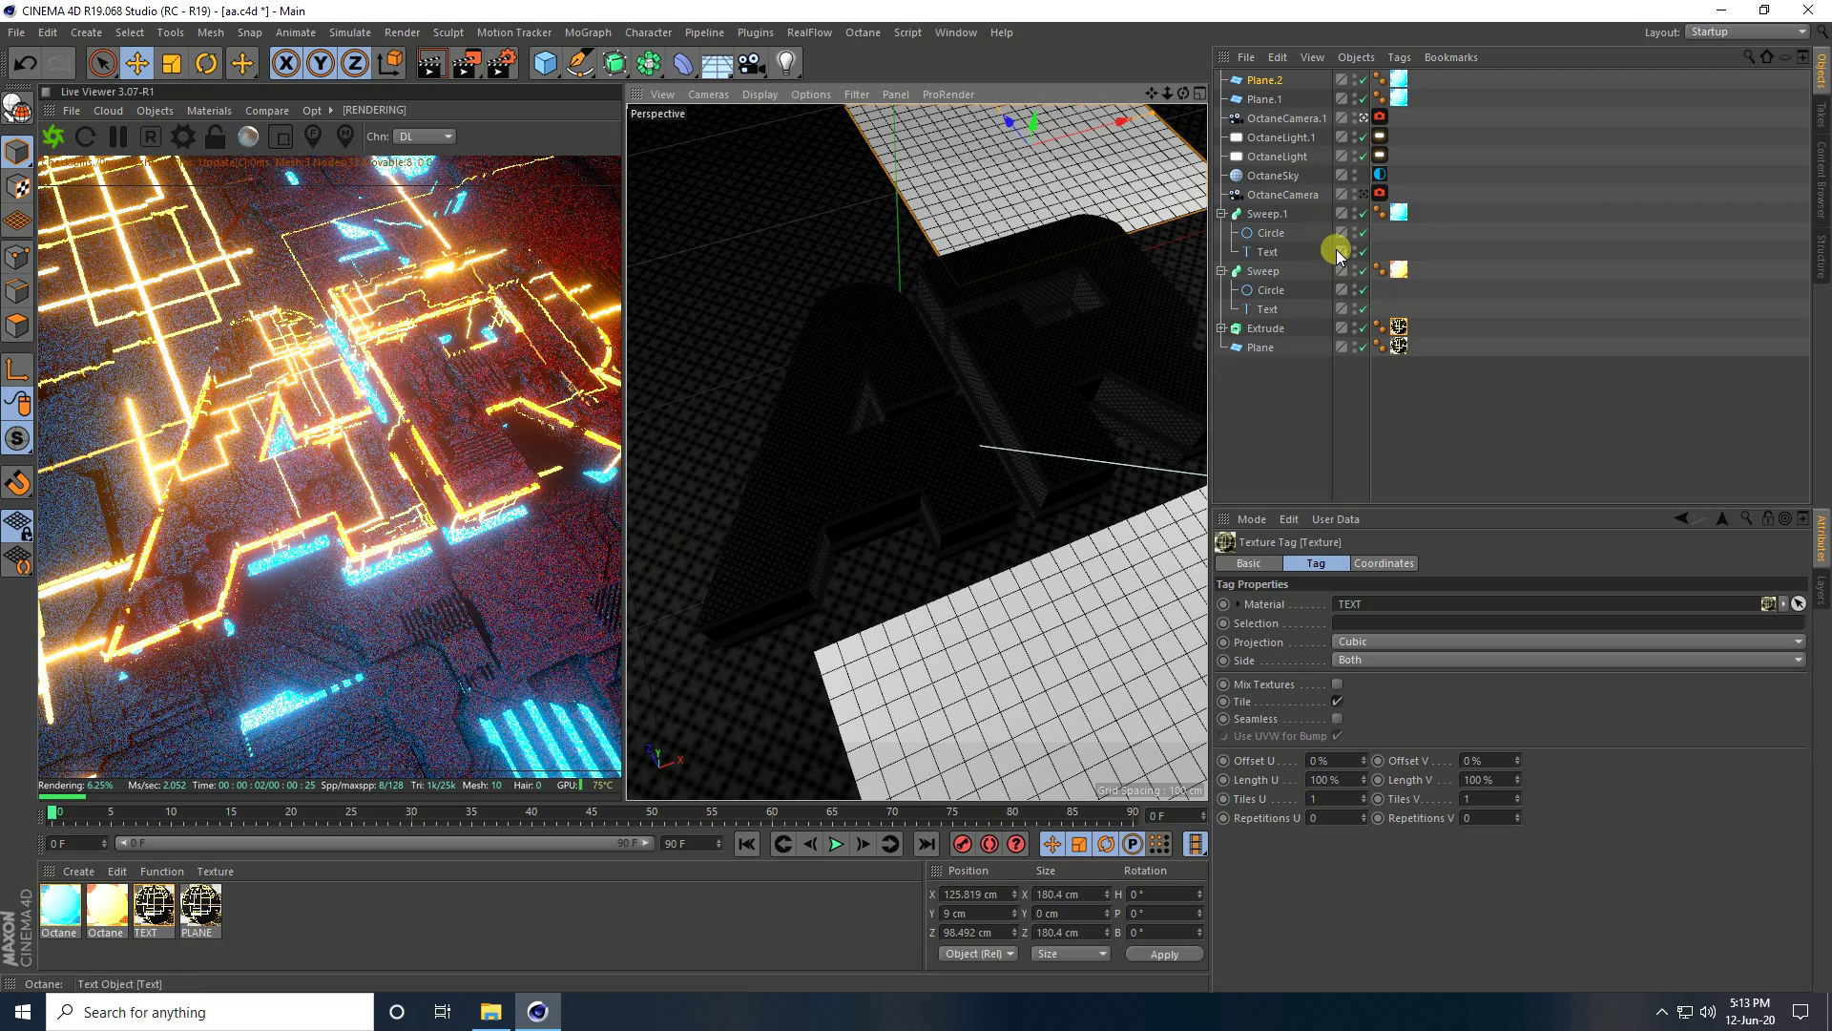
pyautogui.click(1363, 194)
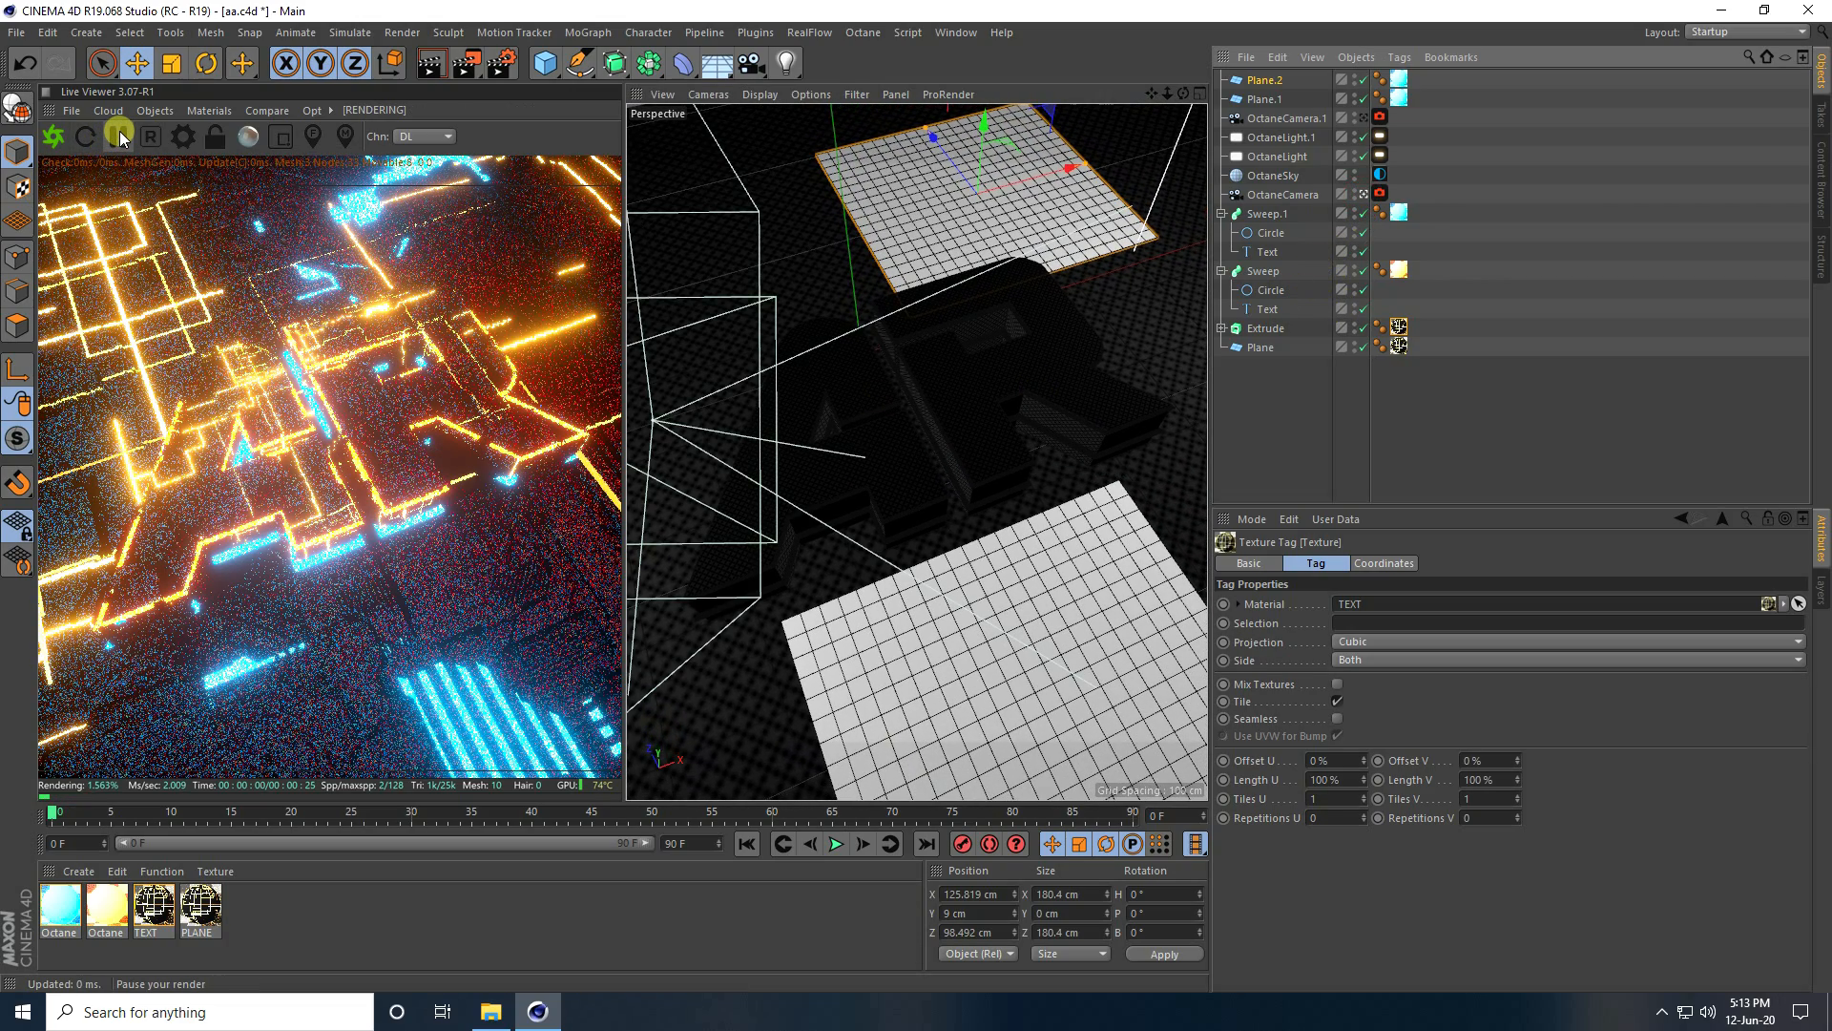
# - Pause the live render and set the Octane kernel to 2000 max samples, specular depth 6, glossy depth 3 and diffuse depth 3
pyautogui.click(118, 137)
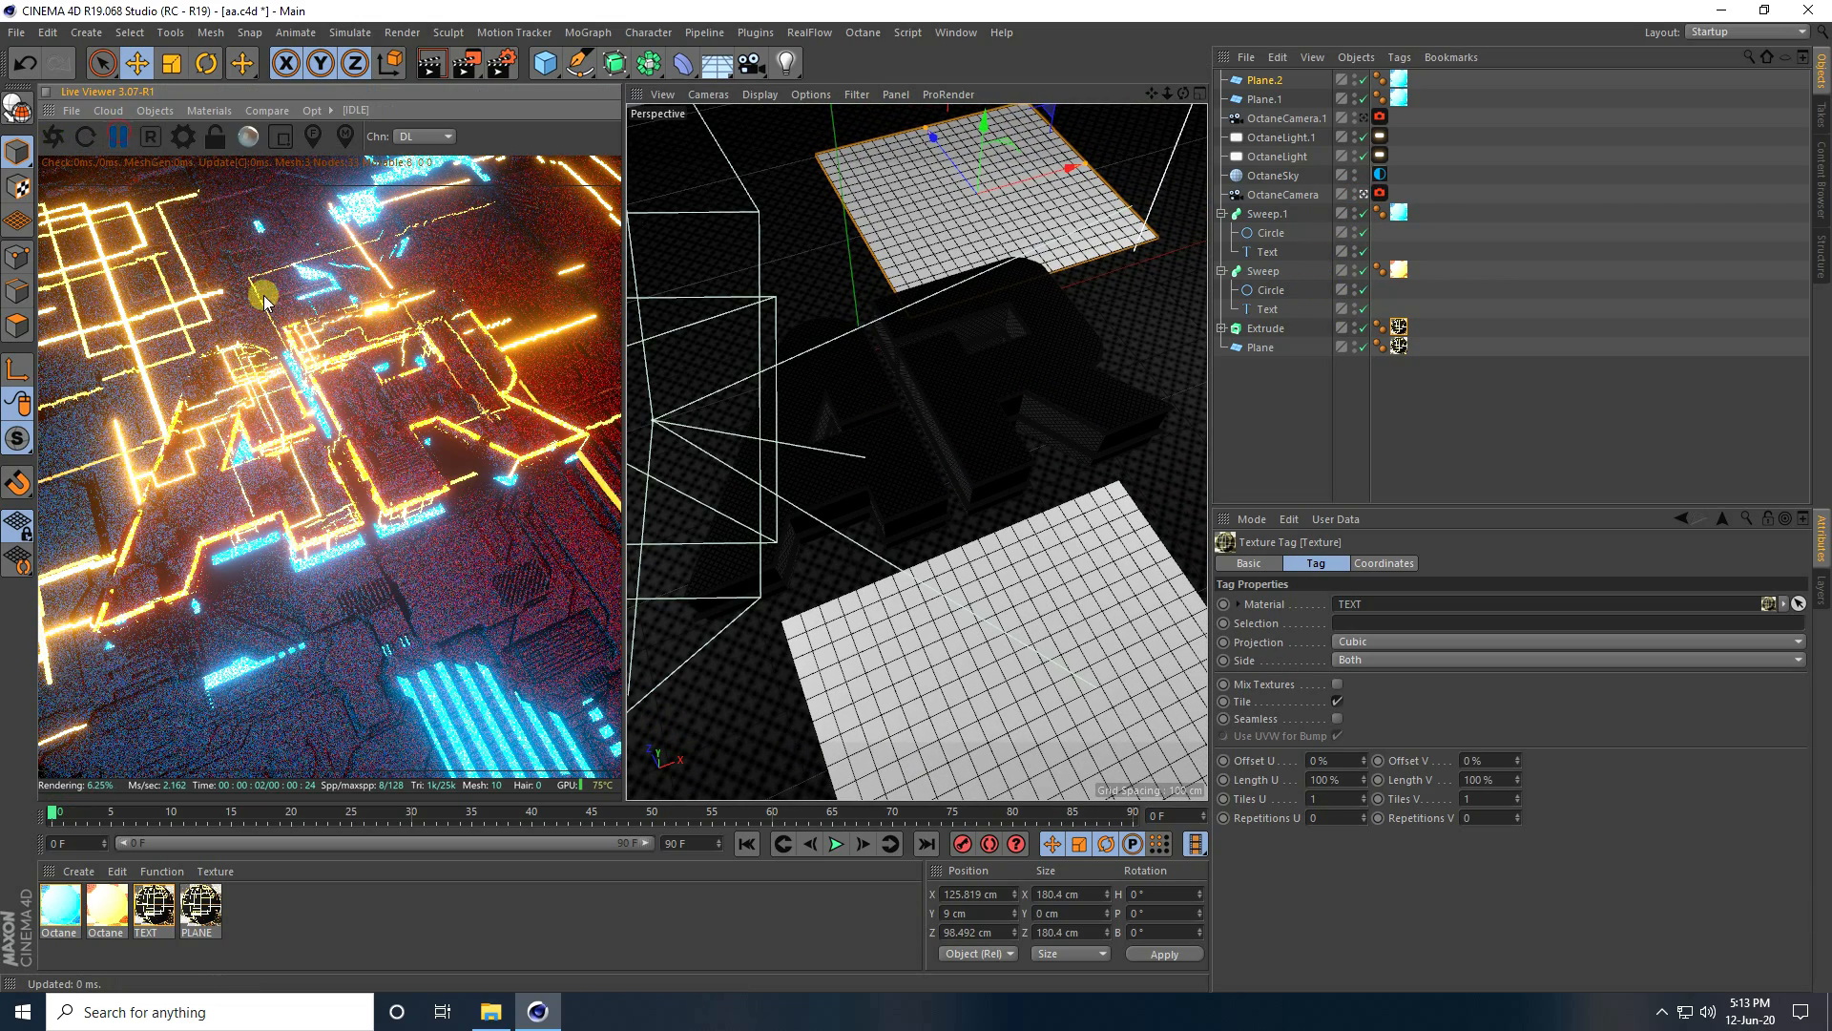
pyautogui.click(176, 138)
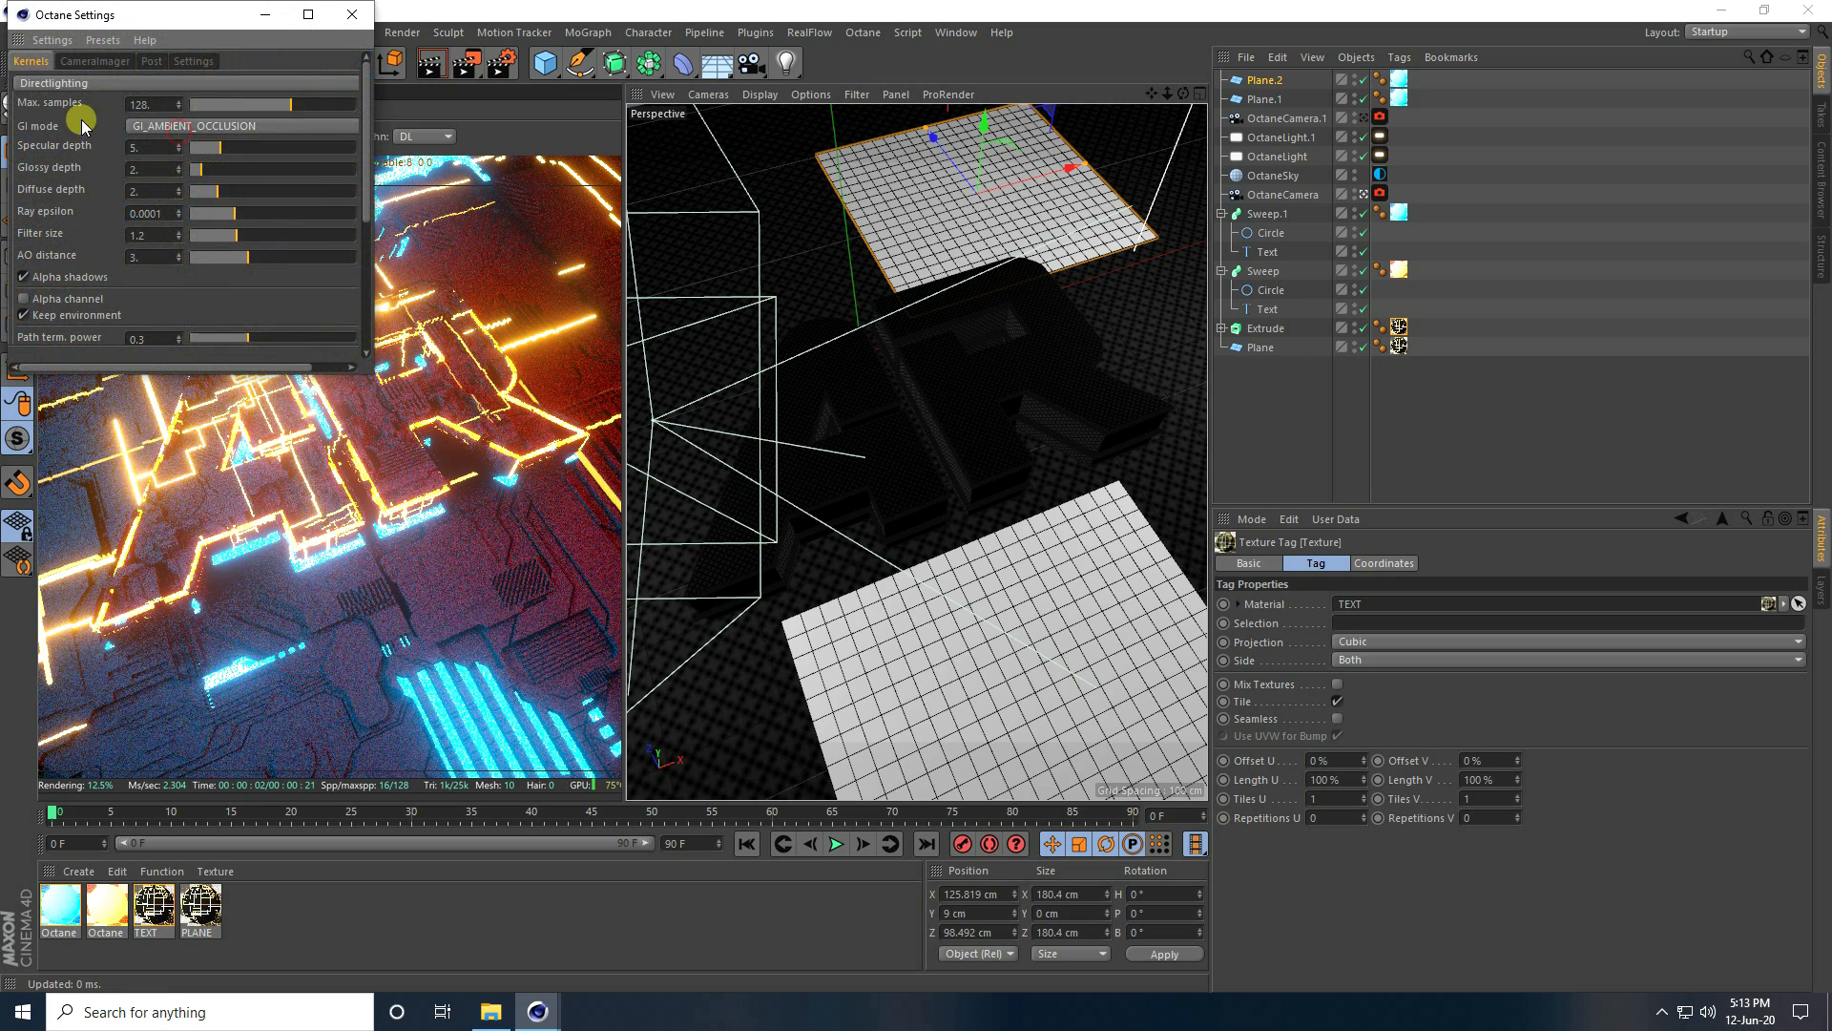
pyautogui.click(161, 101)
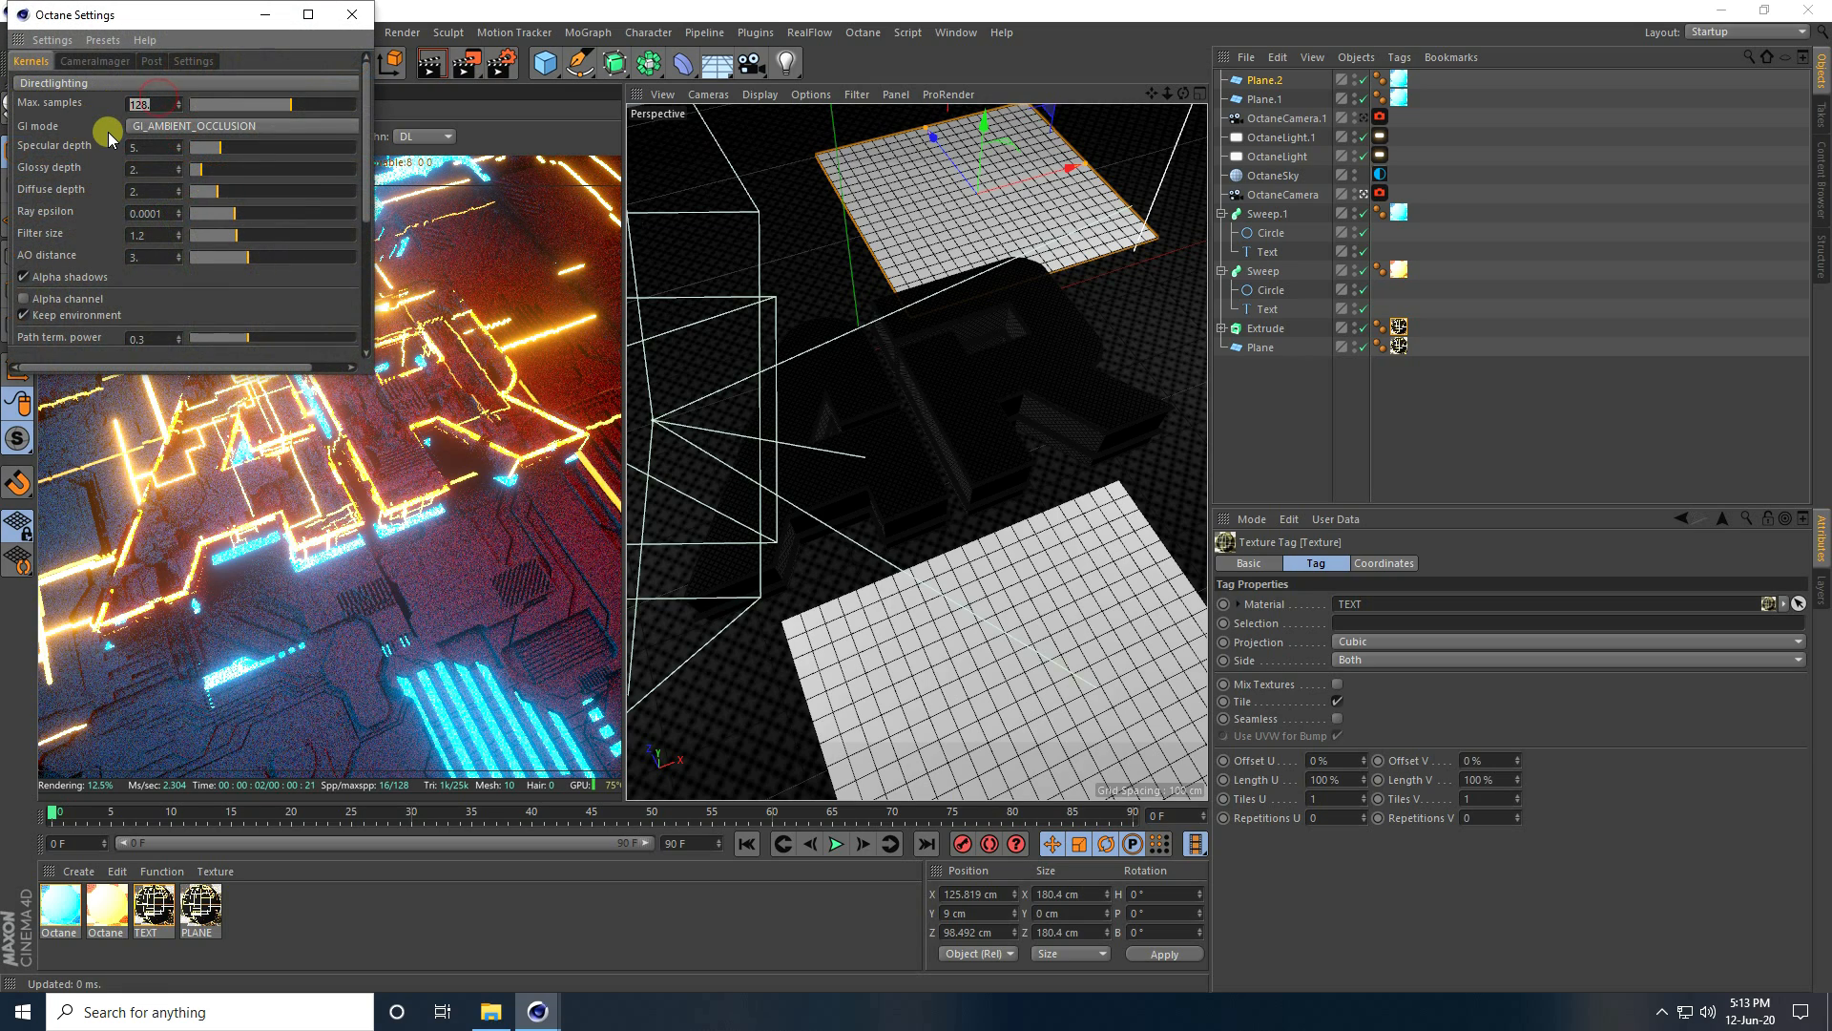
pyautogui.write('2000')
pyautogui.press('Tab')
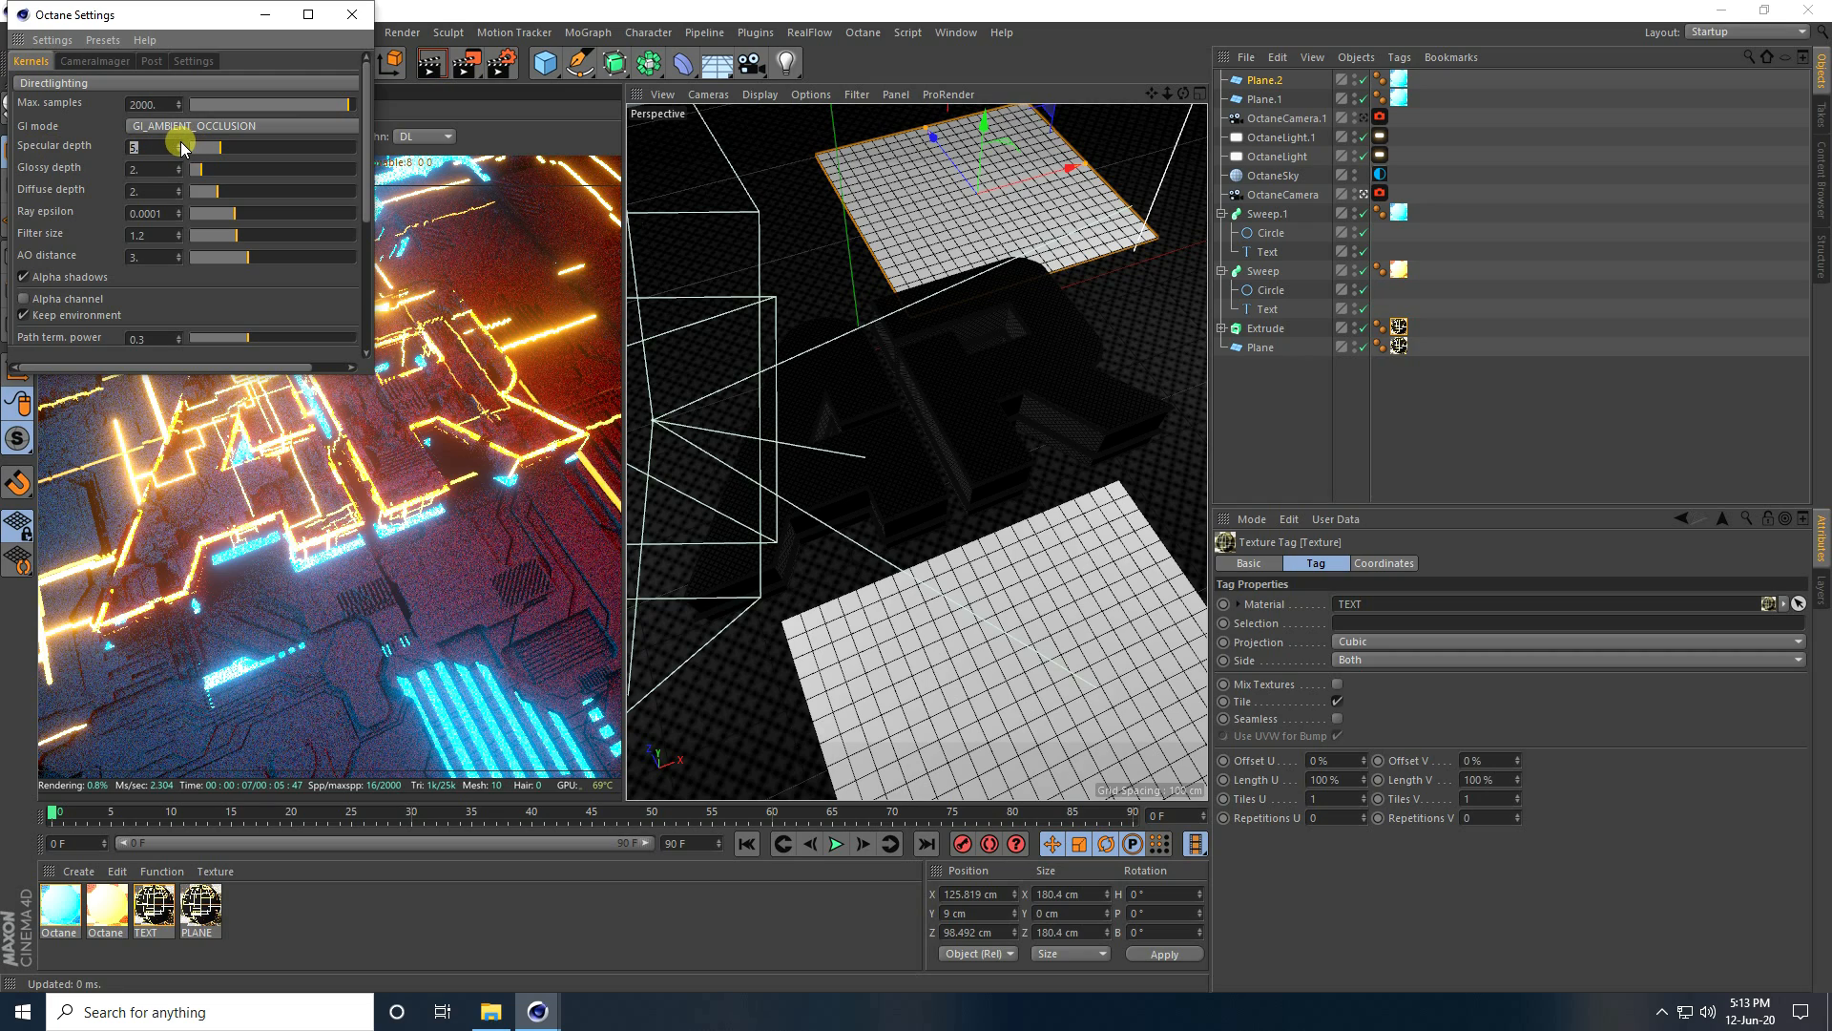
pyautogui.click(178, 188)
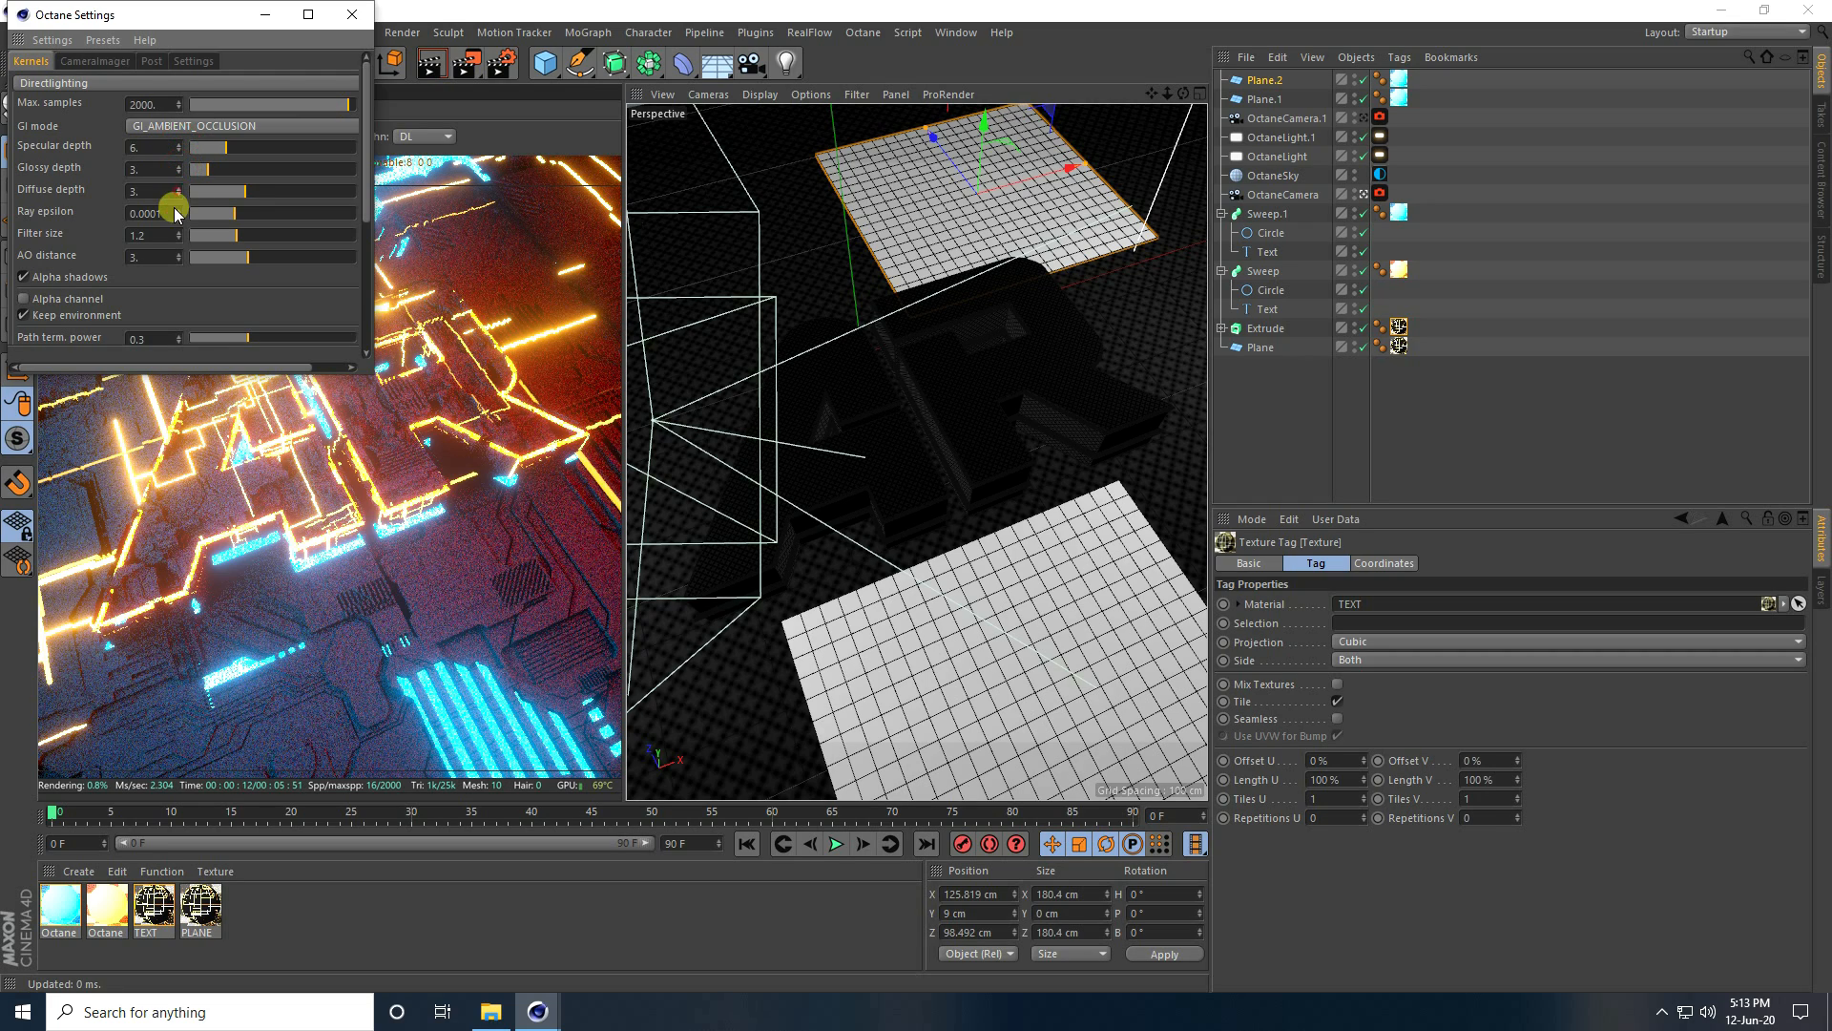
pyautogui.click(350, 14)
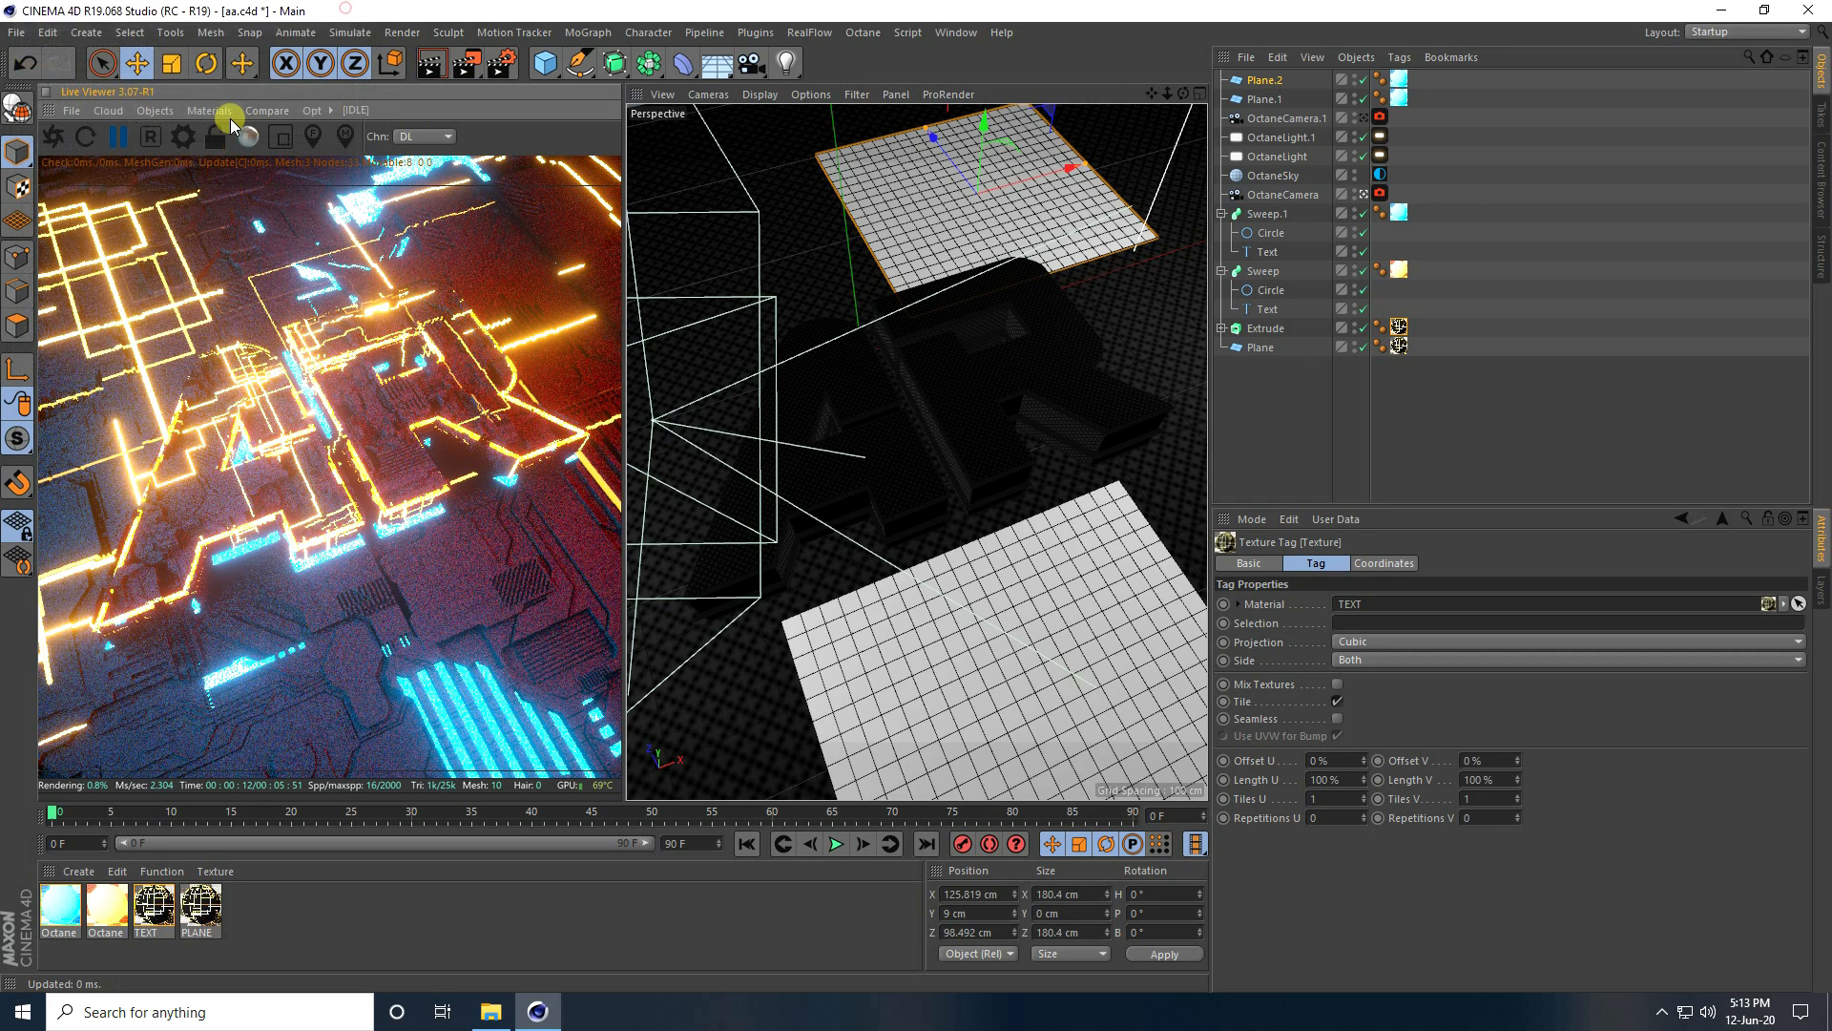
# - Save the project
pyautogui.click(14, 33)
pyautogui.click(57, 195)
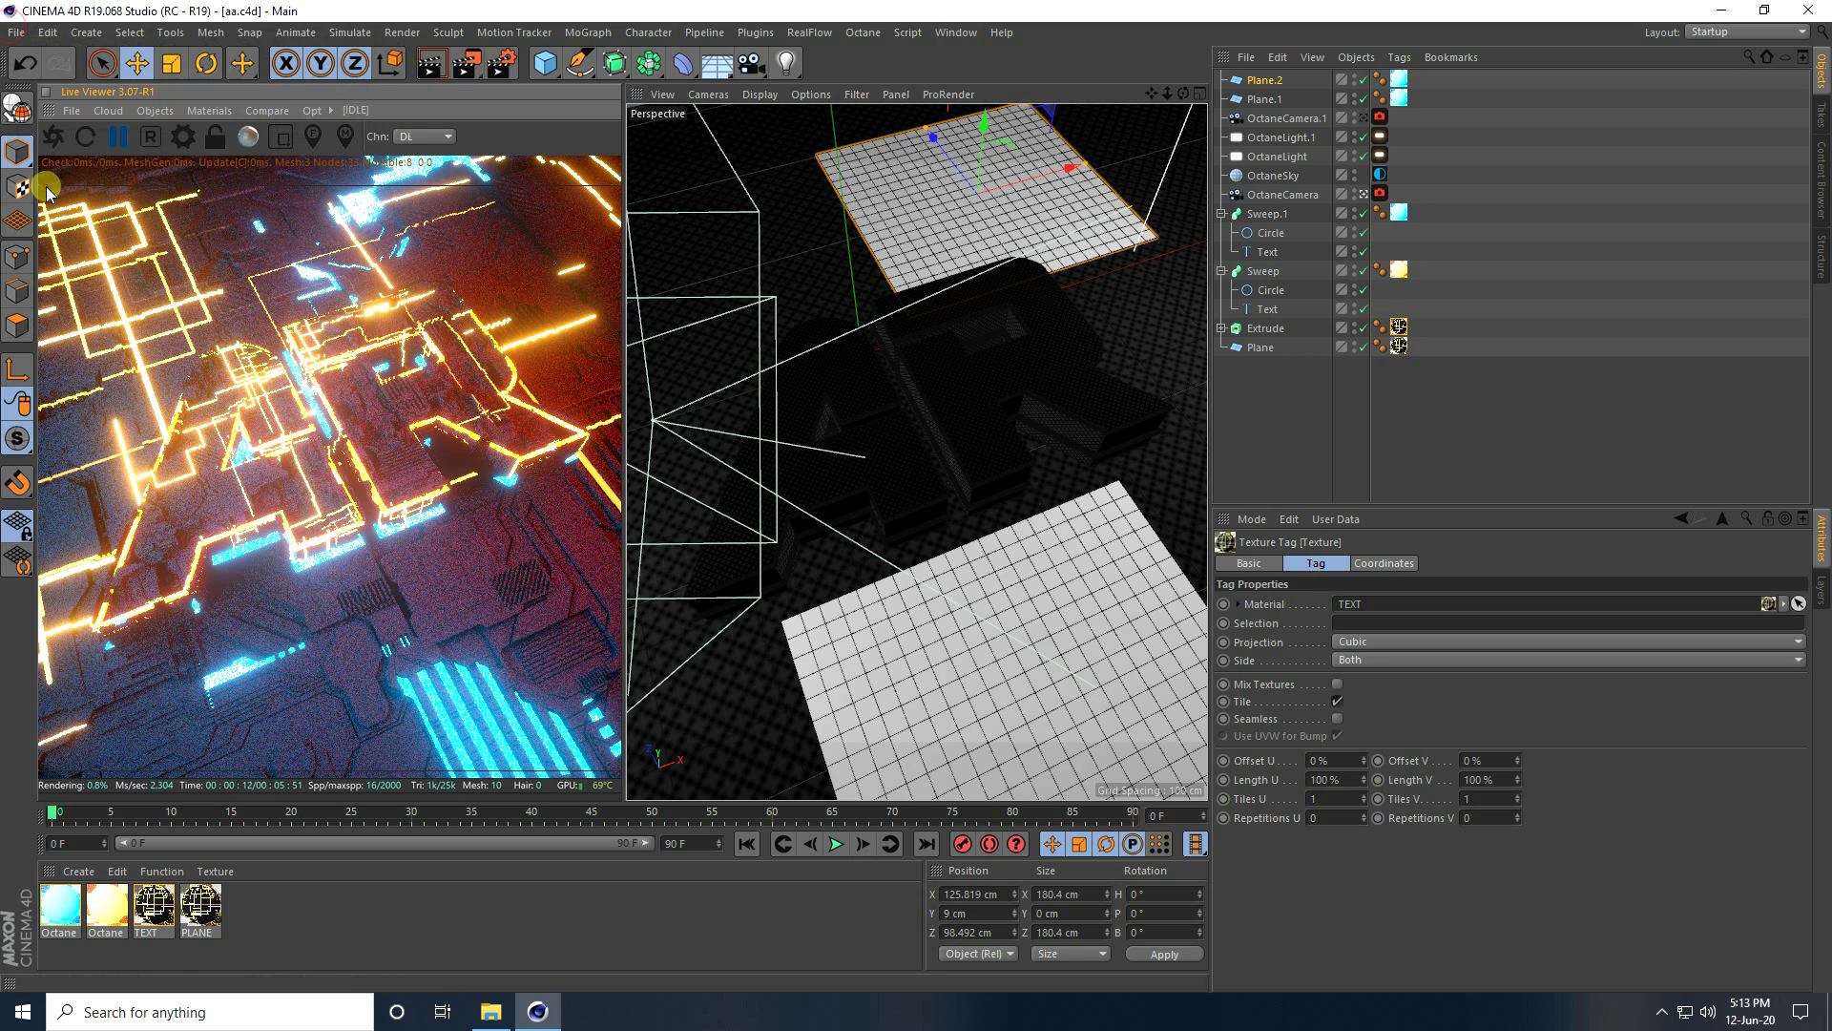
# - Close the early Picture Viewer render and switch the project's renderer to Octane Renderer
pyautogui.click(467, 66)
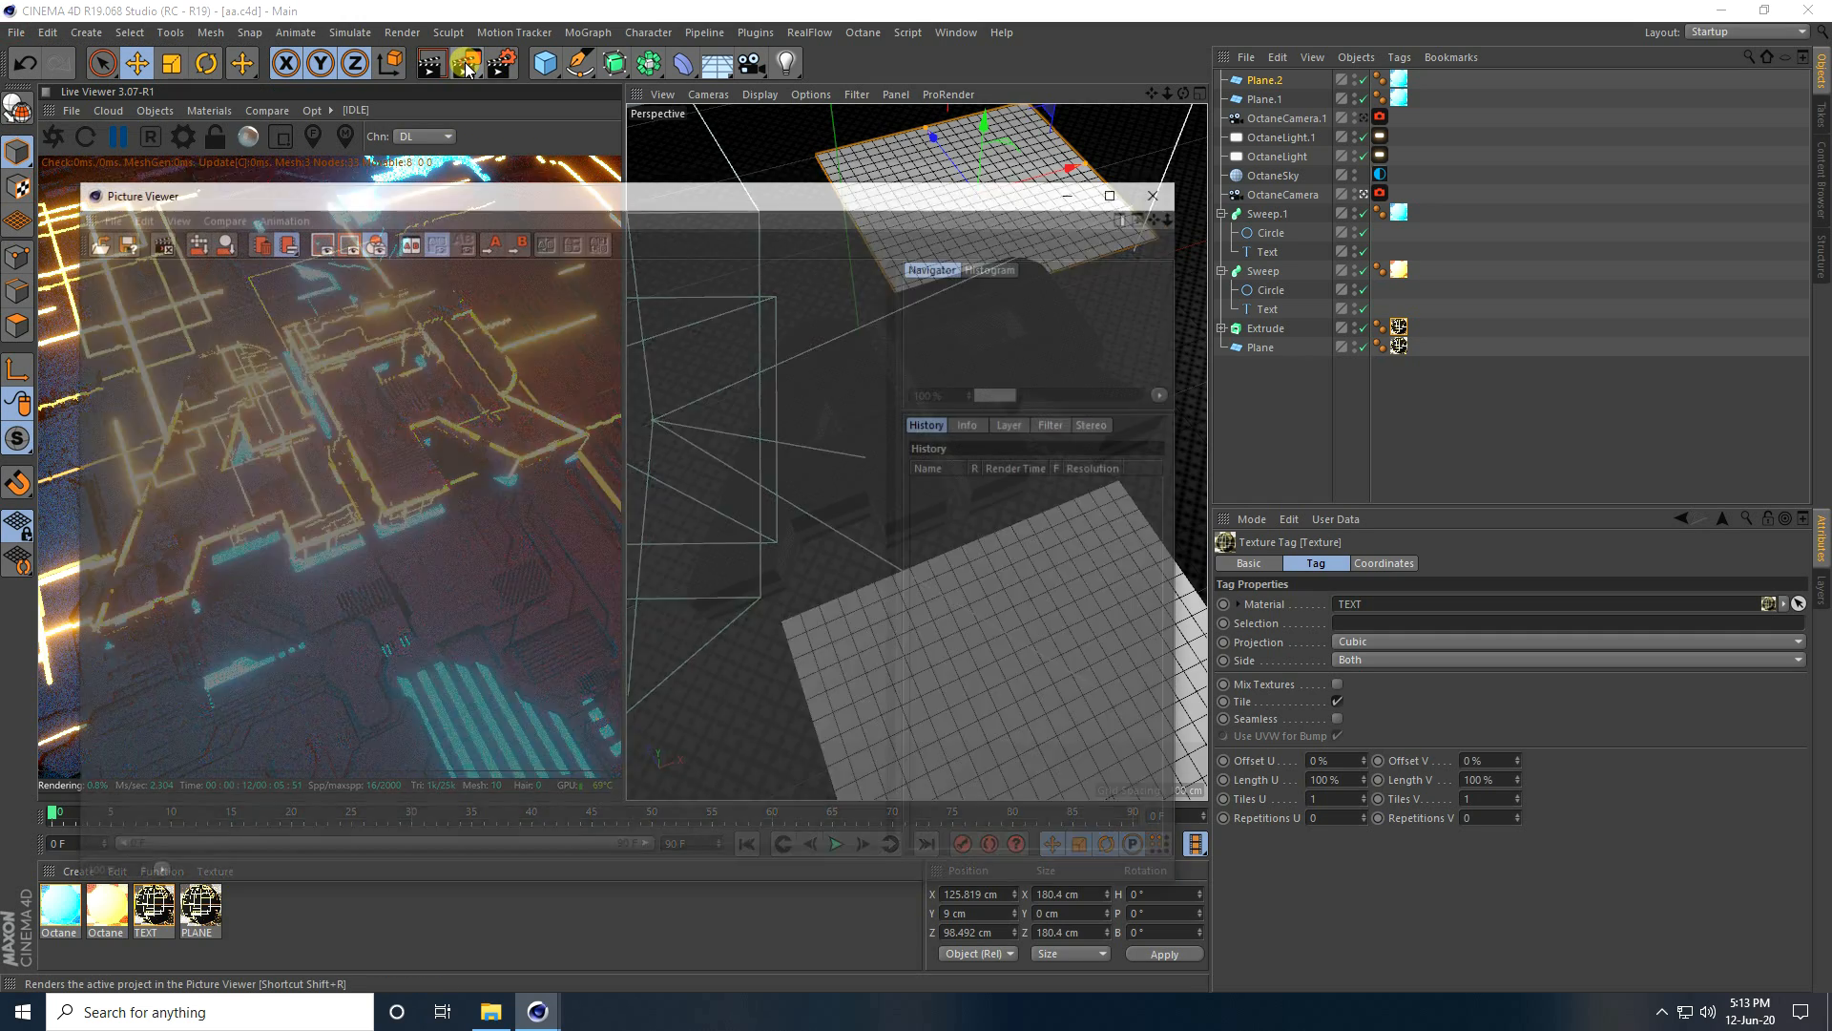
pyautogui.click(1152, 192)
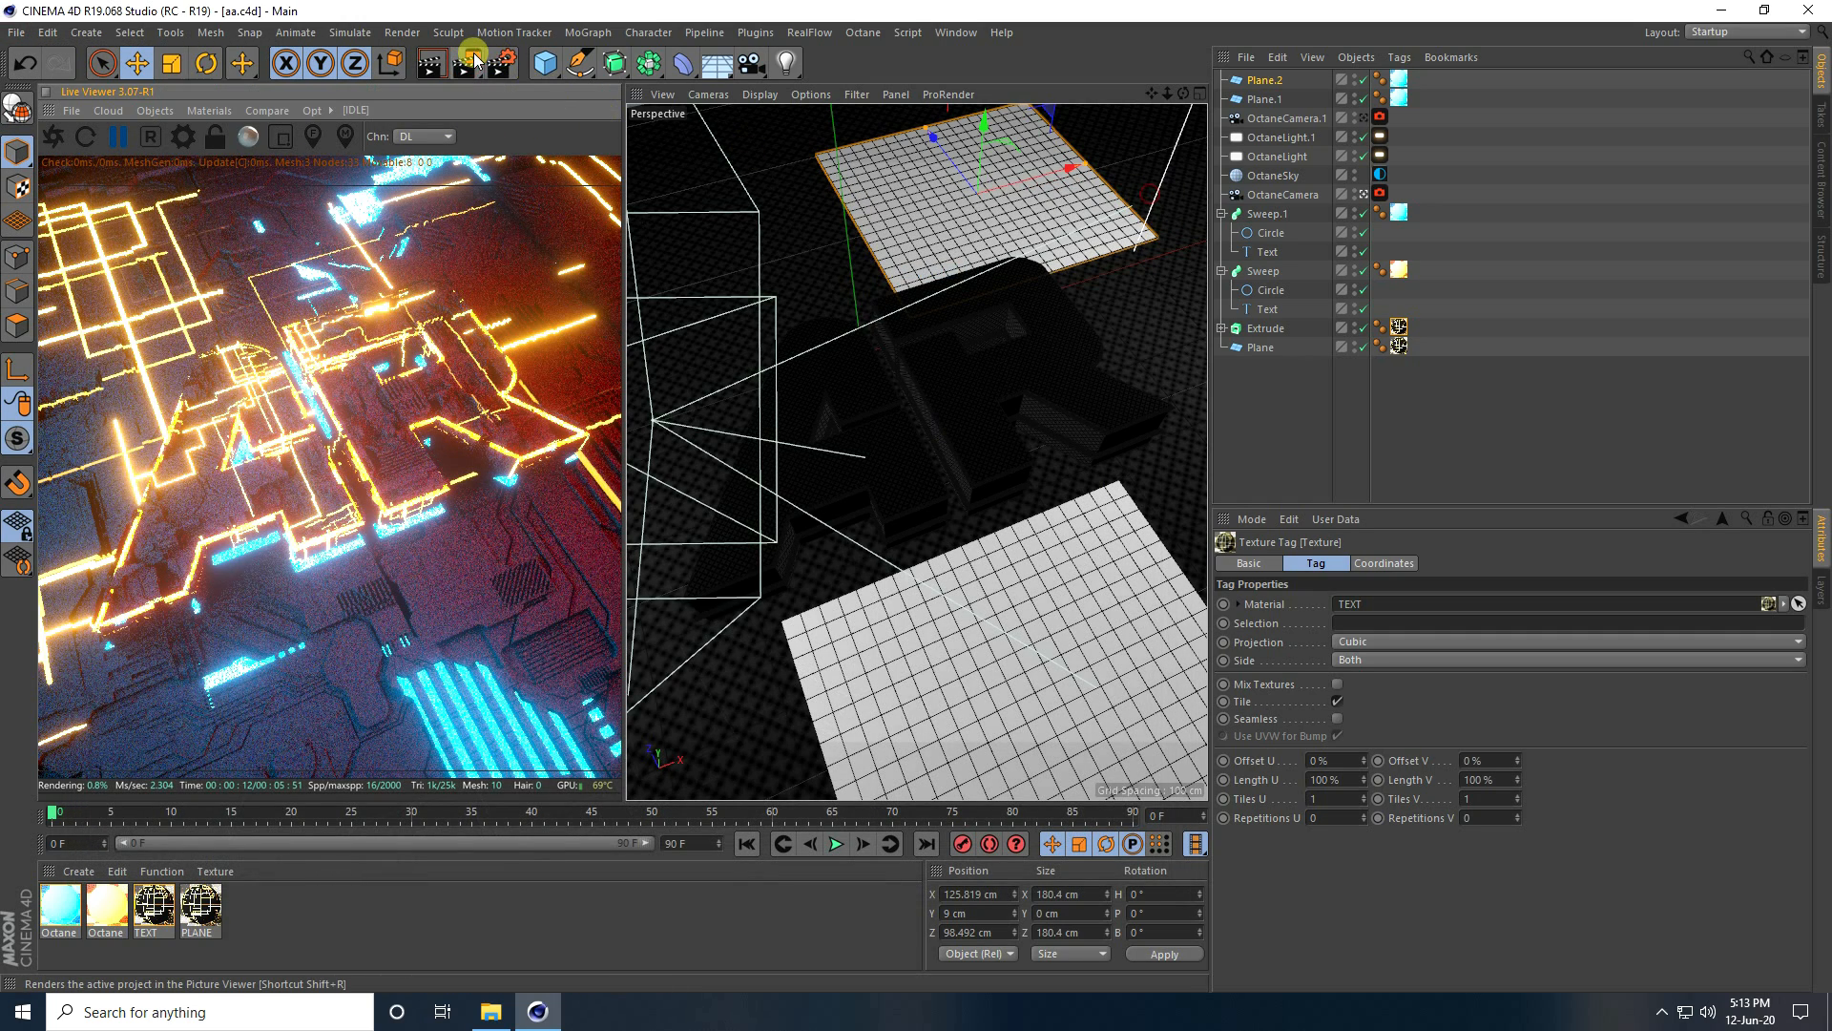
pyautogui.click(500, 63)
pyautogui.click(185, 61)
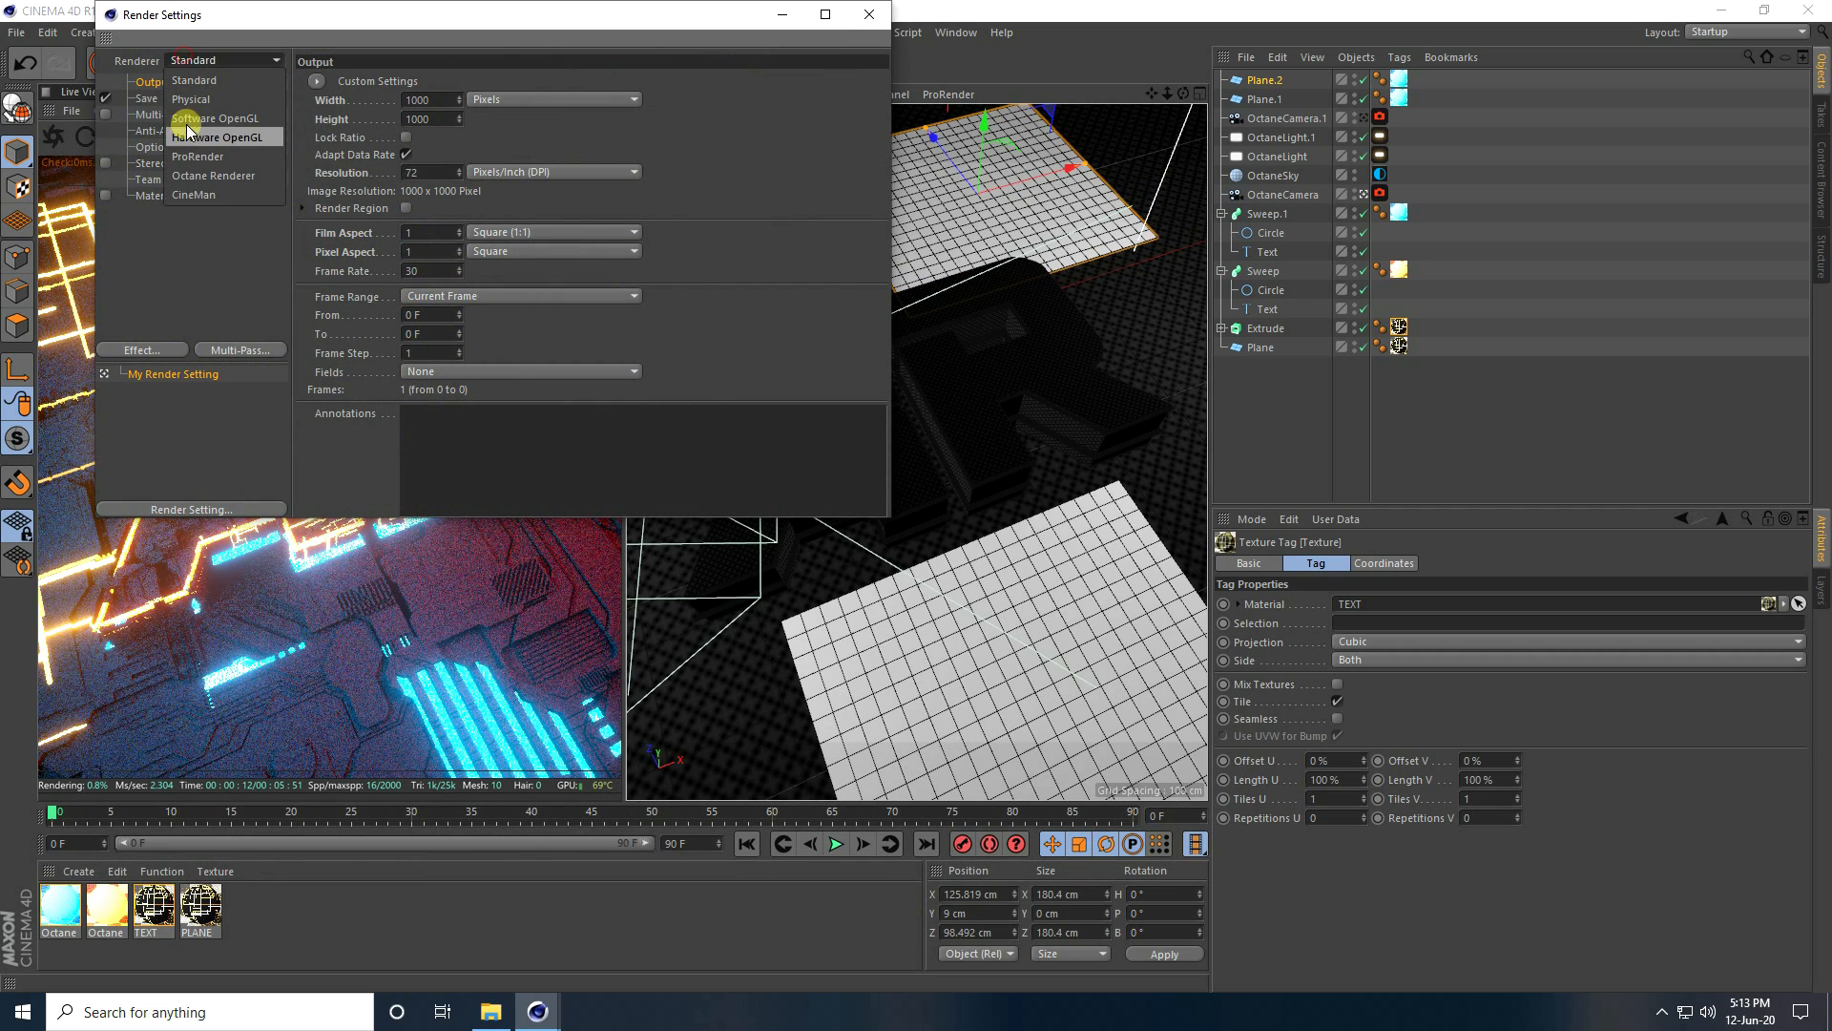
pyautogui.click(188, 174)
pyautogui.click(177, 214)
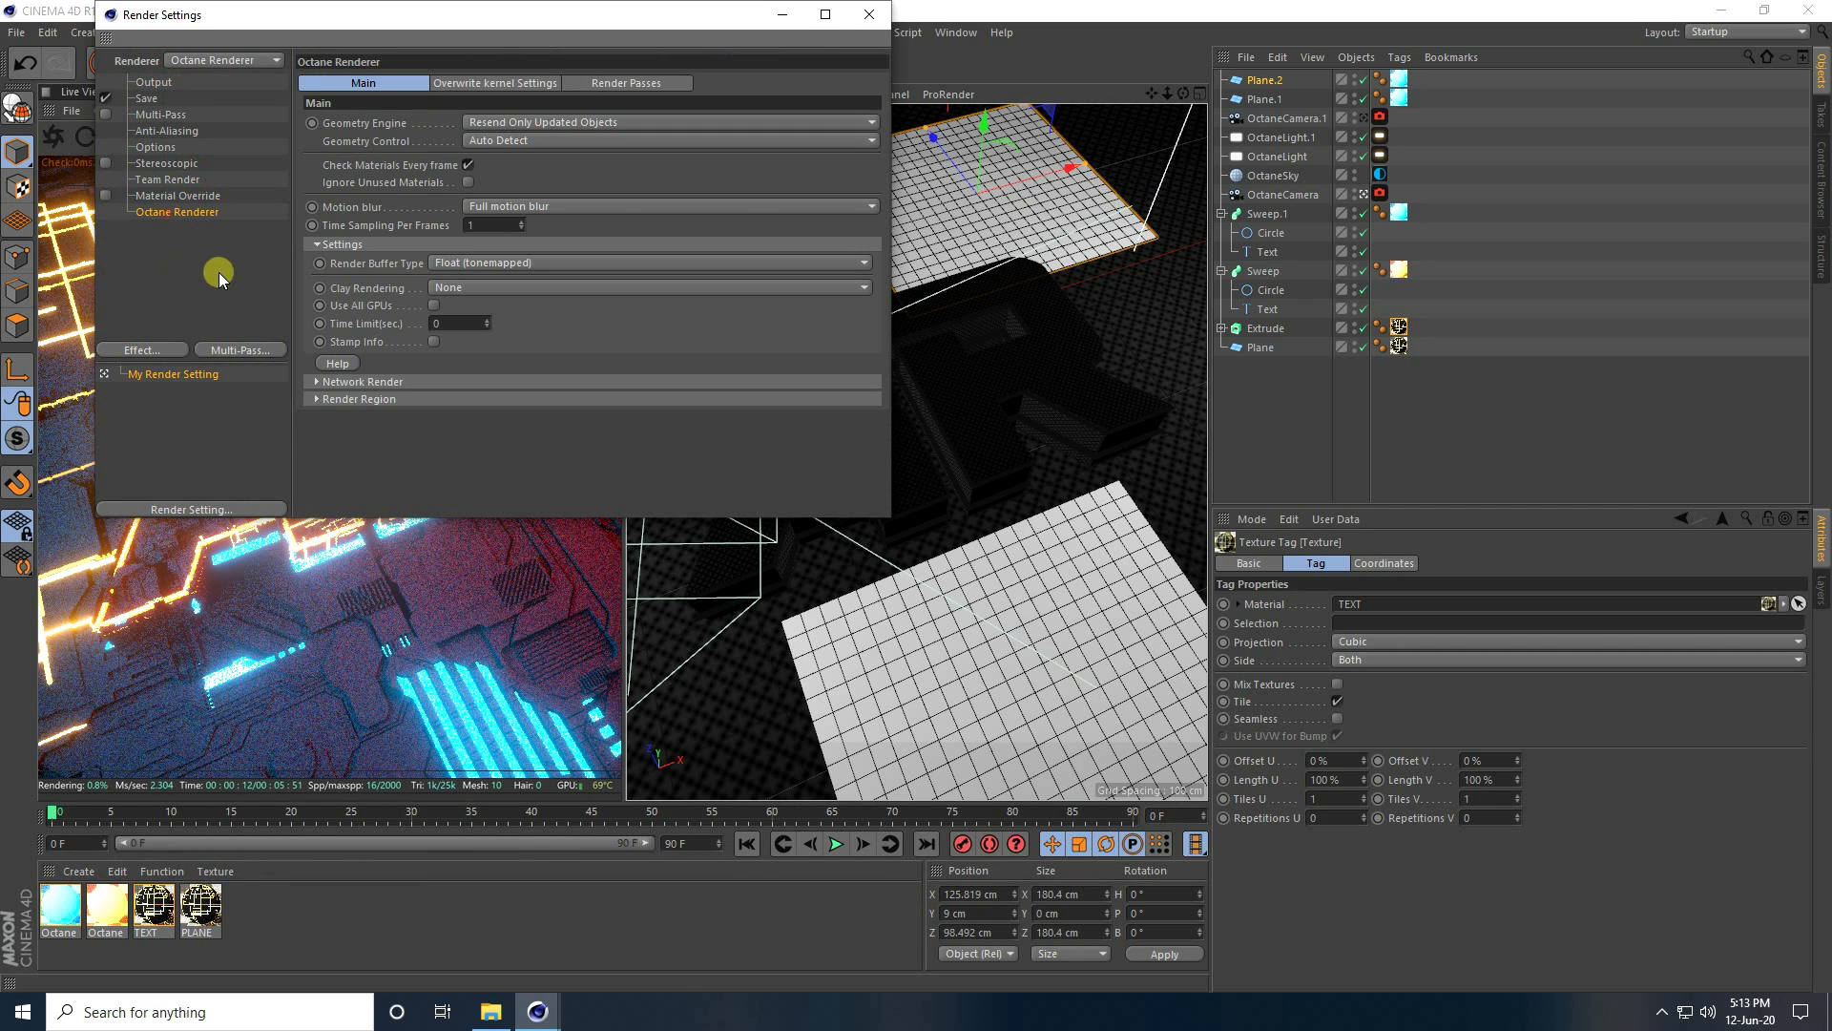
pyautogui.click(868, 15)
# - Render the scene to the Picture Viewer and maximize the viewer
pyautogui.click(473, 65)
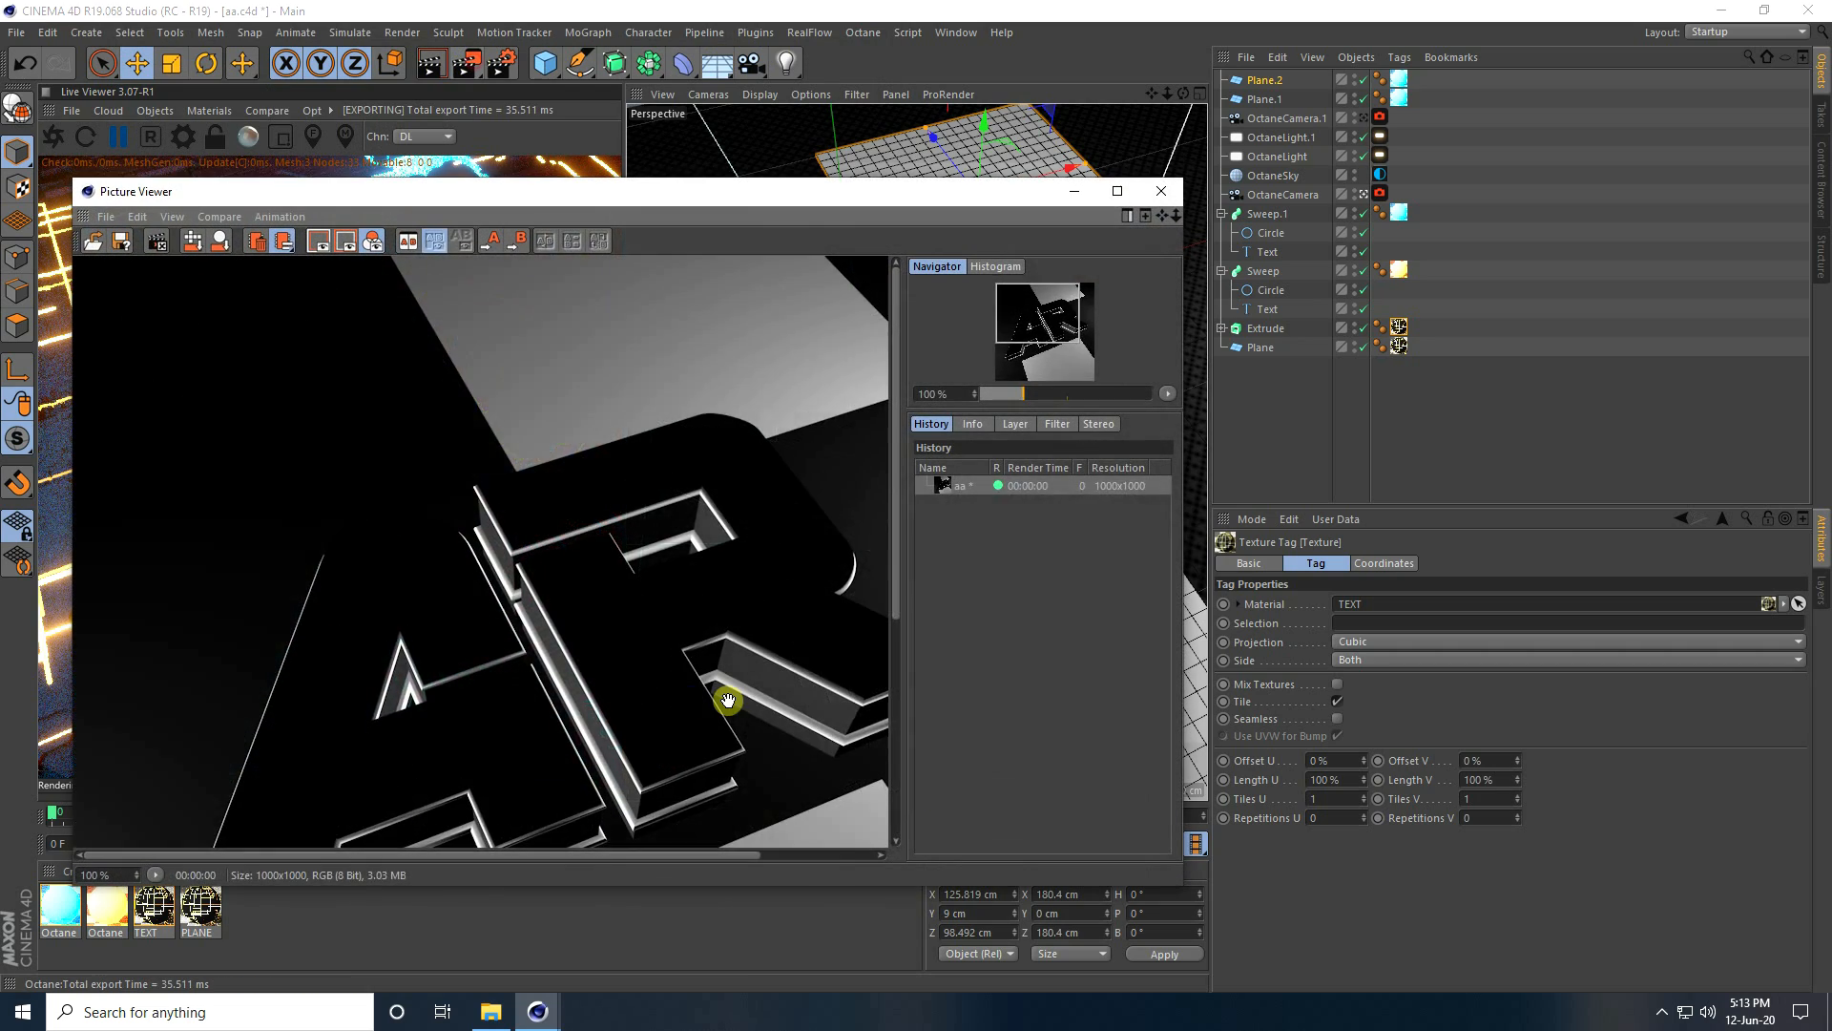
pyautogui.click(1122, 188)
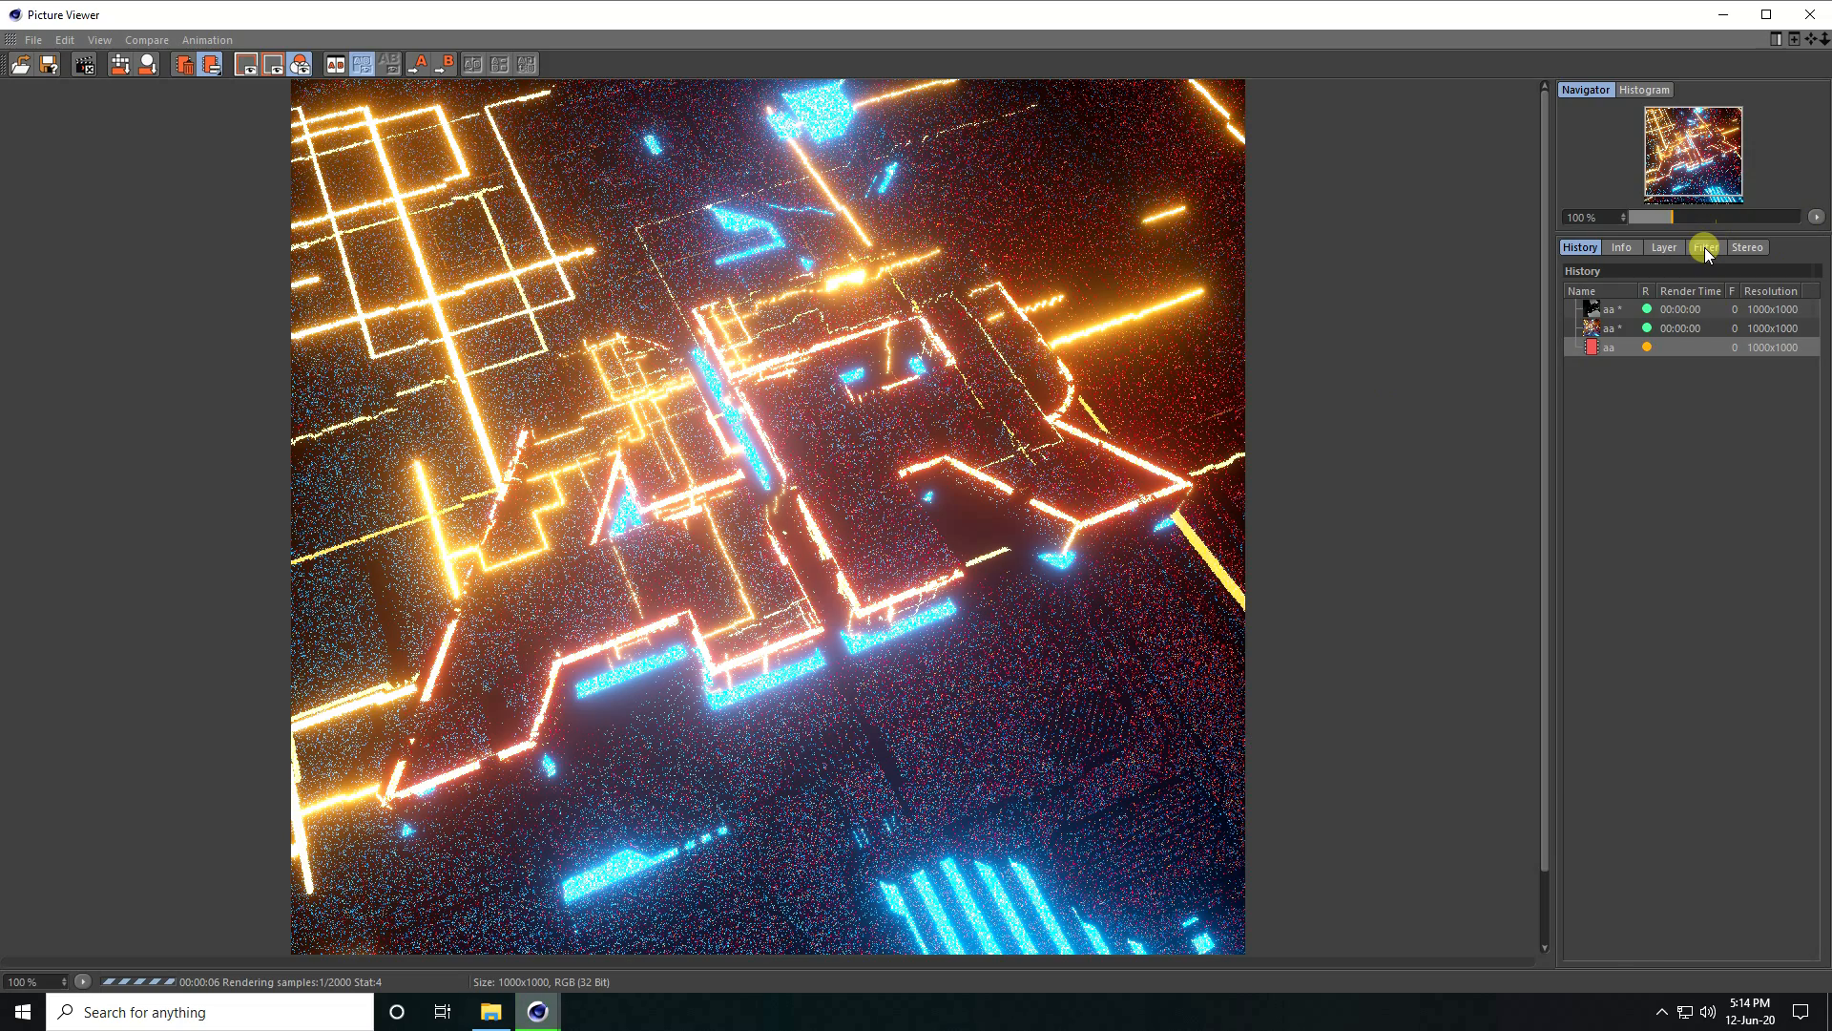
# - Enable the Picture Viewer's image filter and set the saturation to 20%
pyautogui.click(1706, 250)
pyautogui.click(1593, 289)
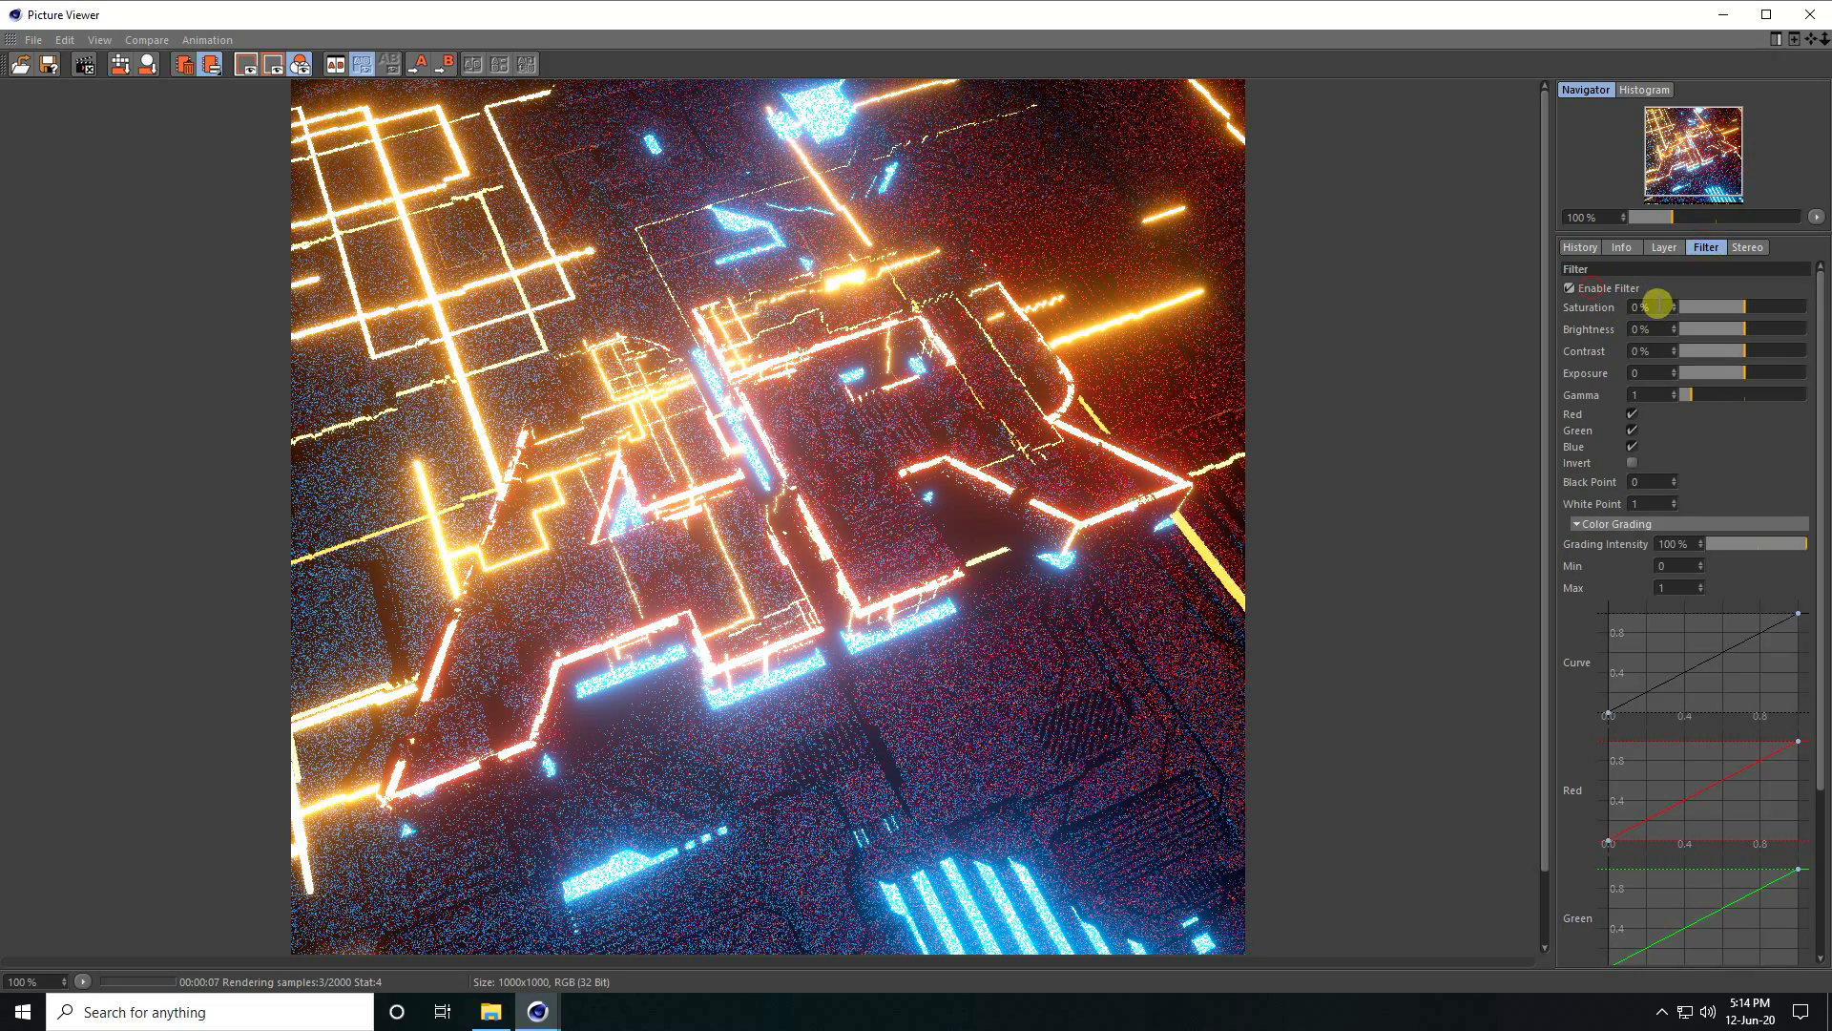
pyautogui.click(1639, 306)
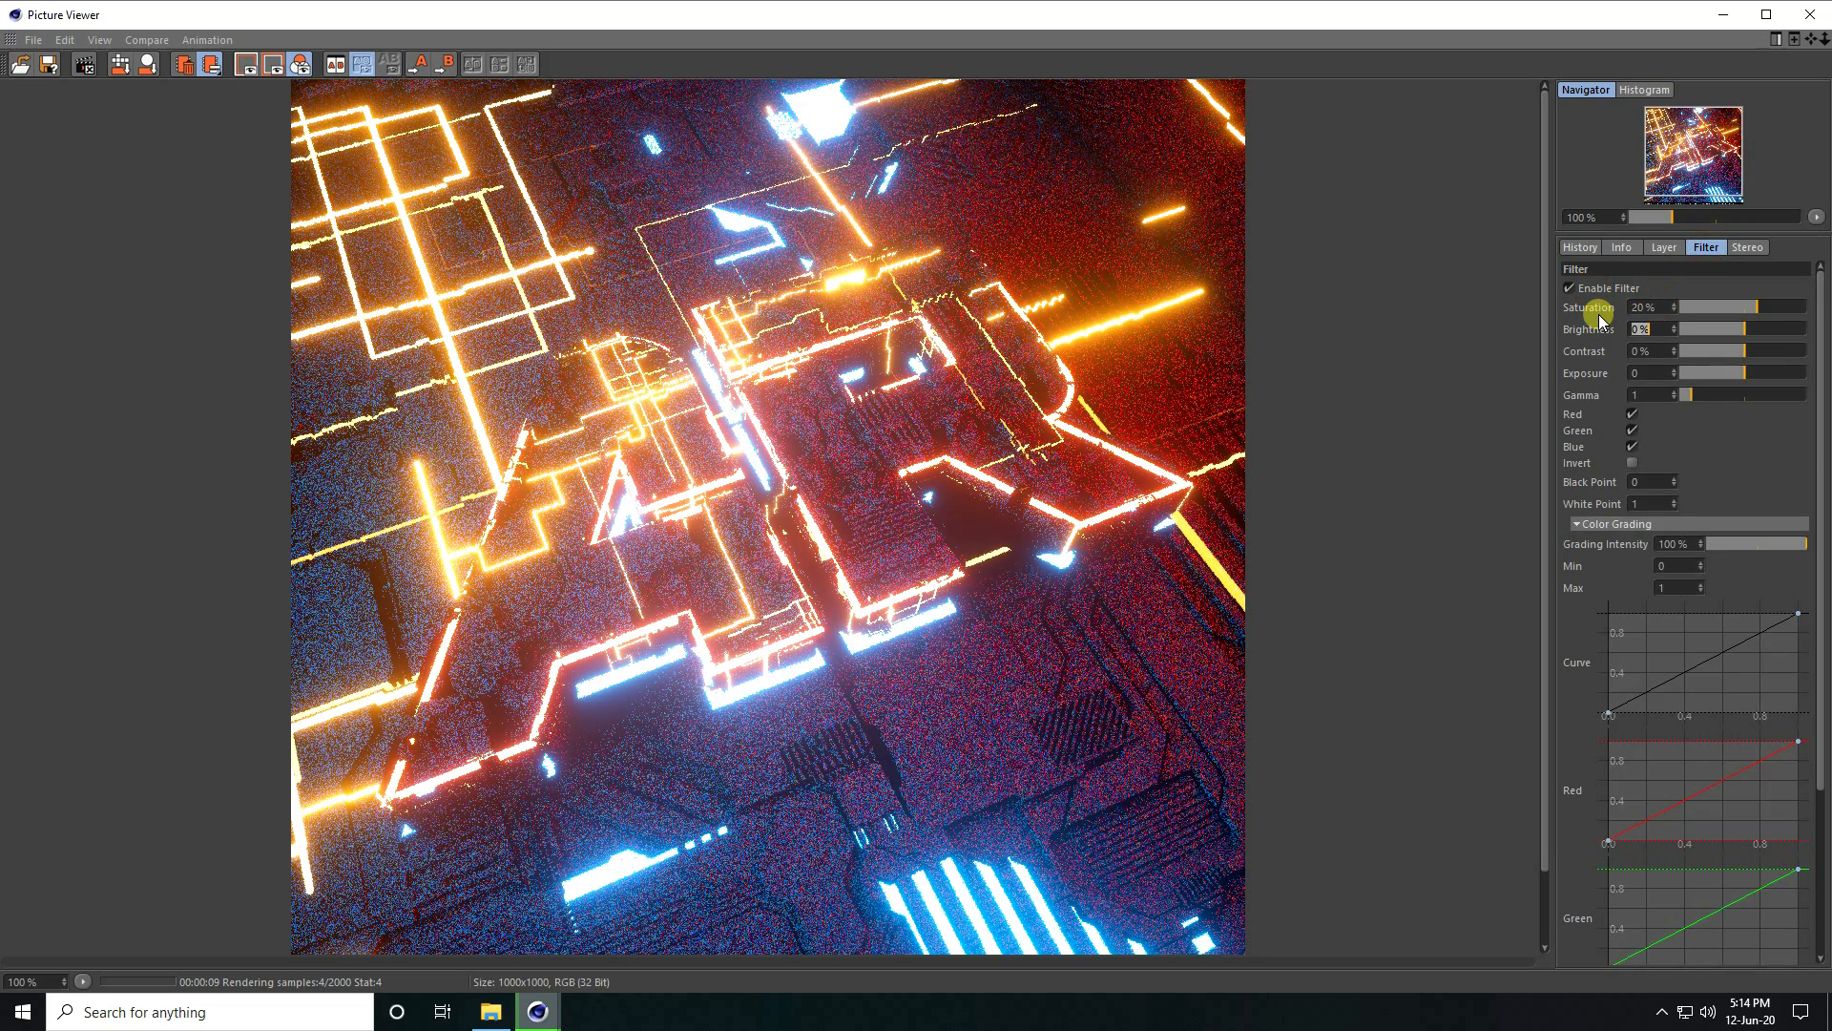
# - Set the image filter's contrast to 10% and check the whole graded render
pyautogui.press('Tab')
pyautogui.write('10')
pyautogui.press('Return')
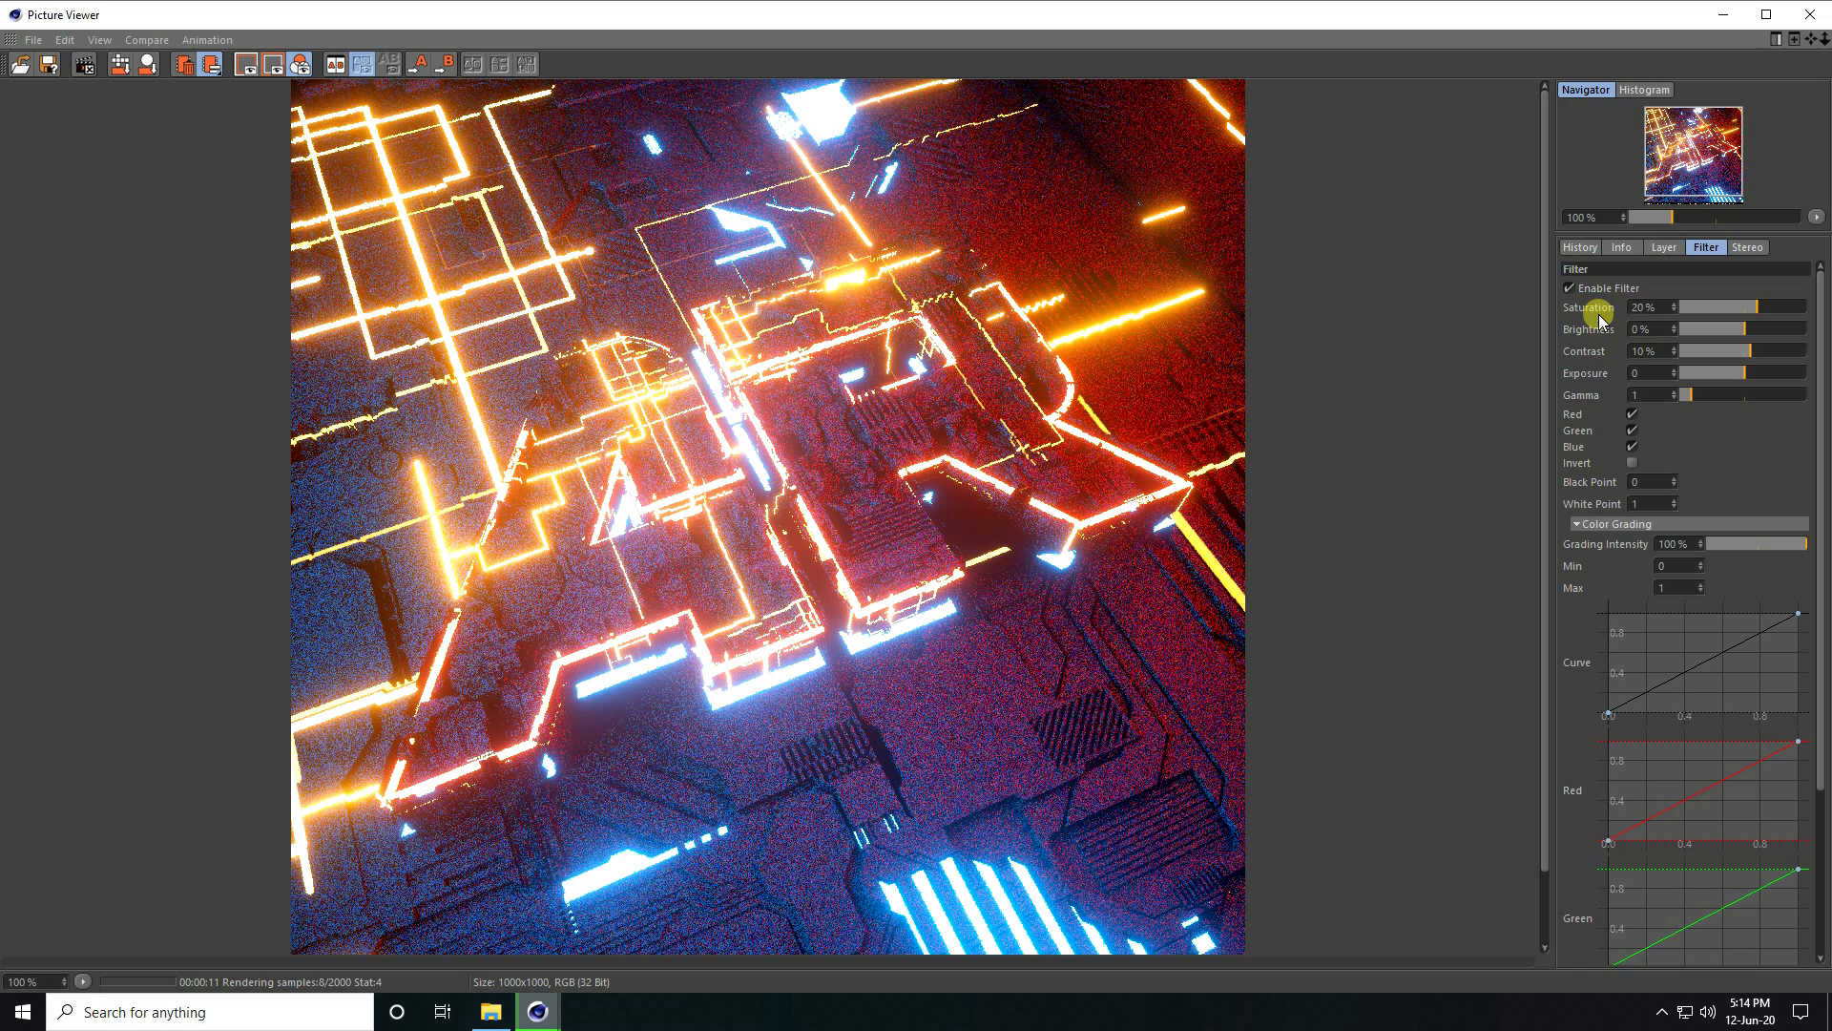
pyautogui.scroll(-2, 668, 468)
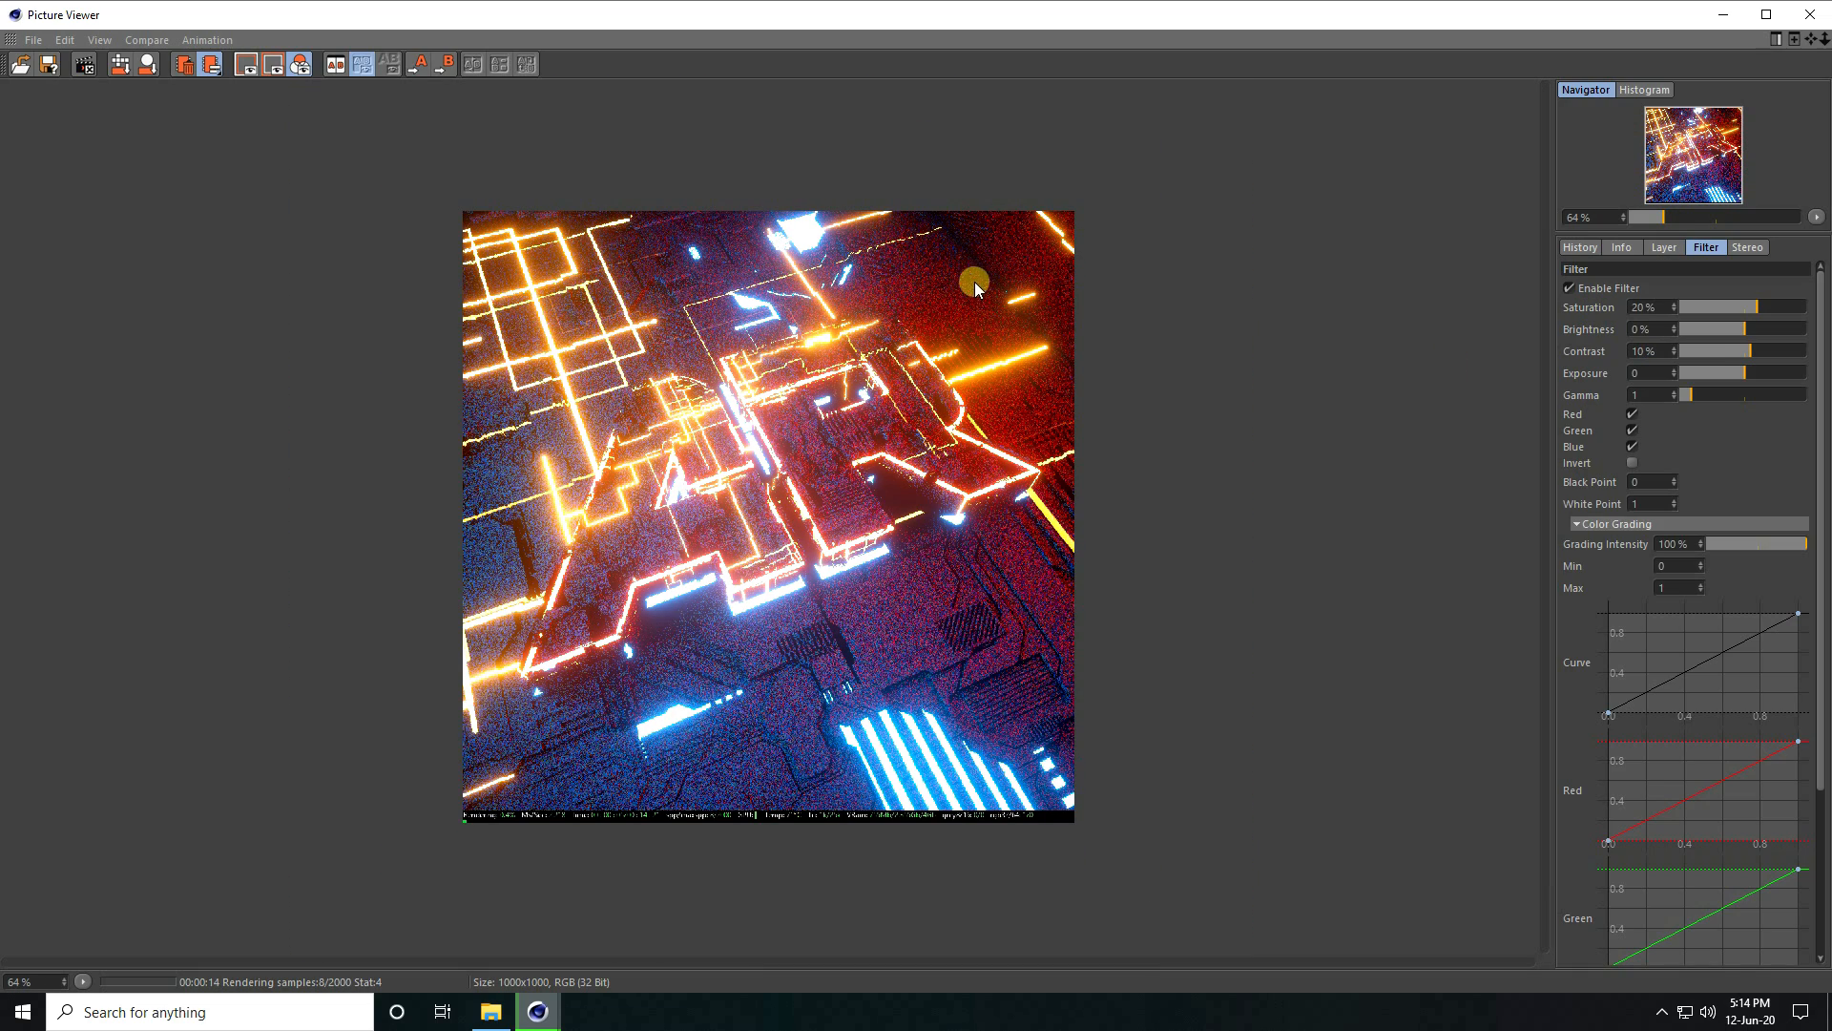
pyautogui.scroll(1, 776, 475)
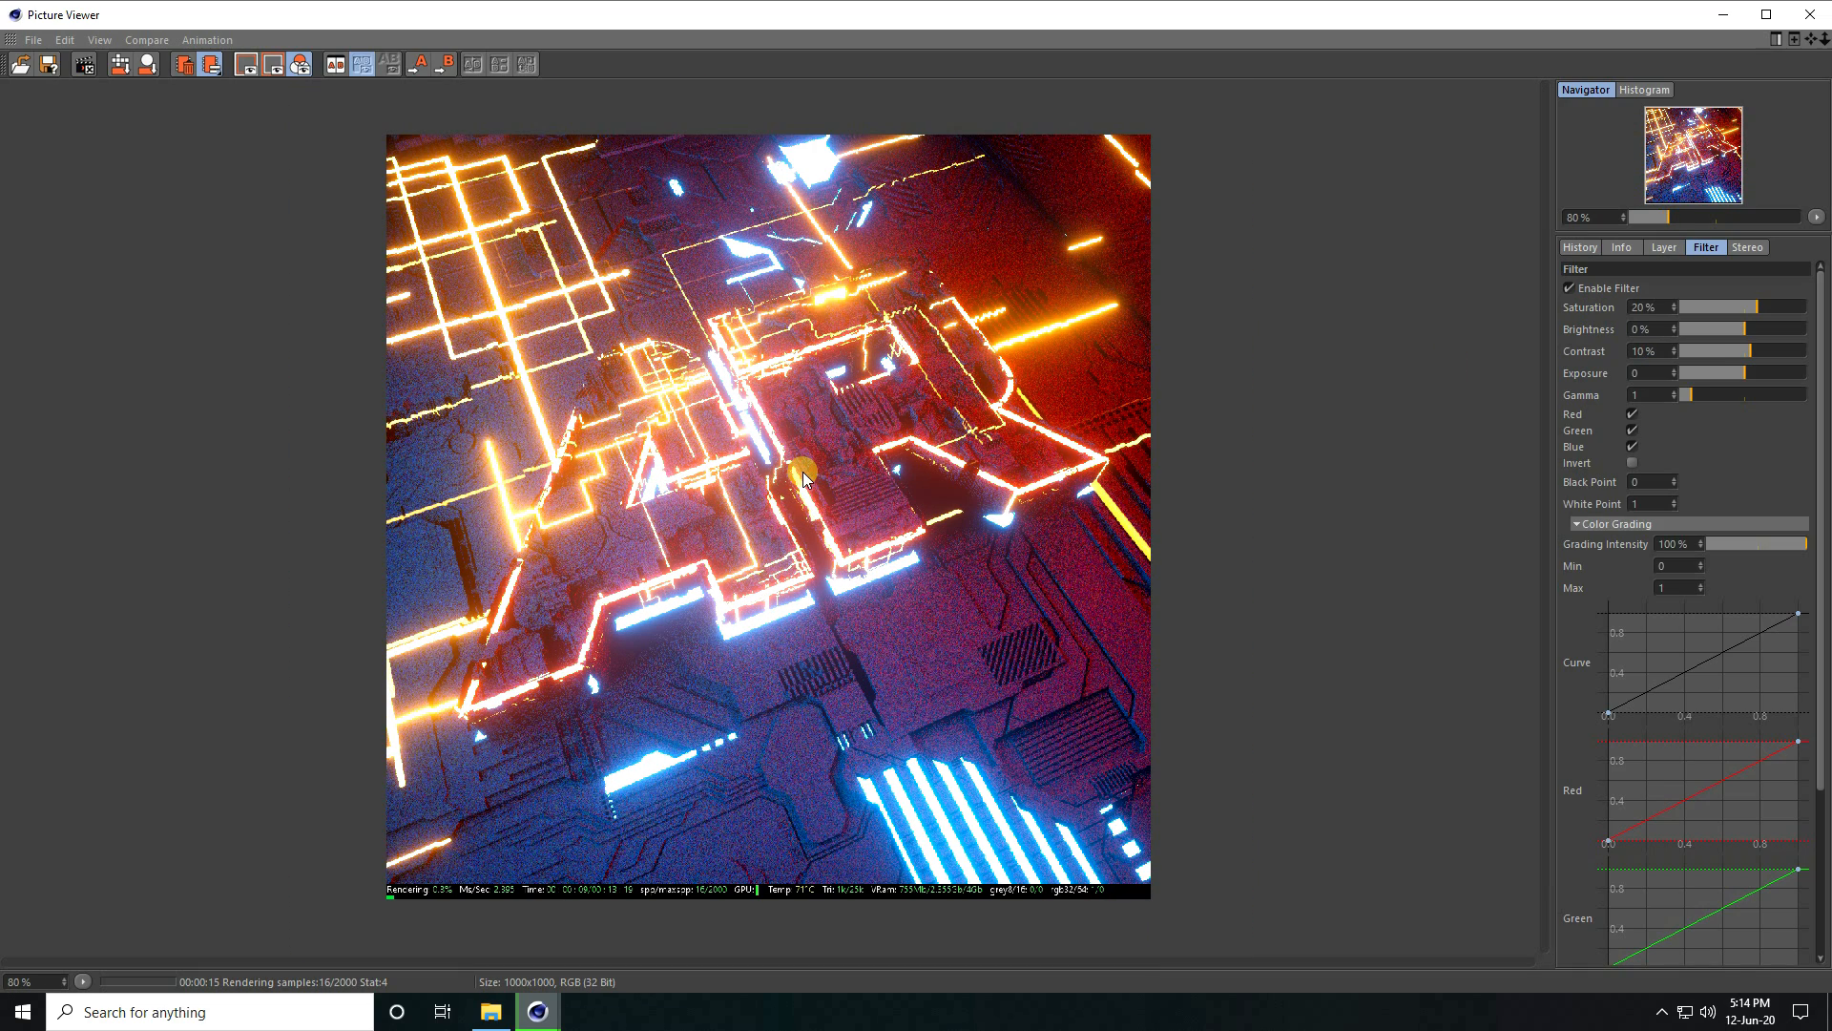
# - Switch to File Explorer, open the Text Ren folder inside the desktop's AR folder, and browse its finished renders in Photos
pyautogui.click(491, 1012)
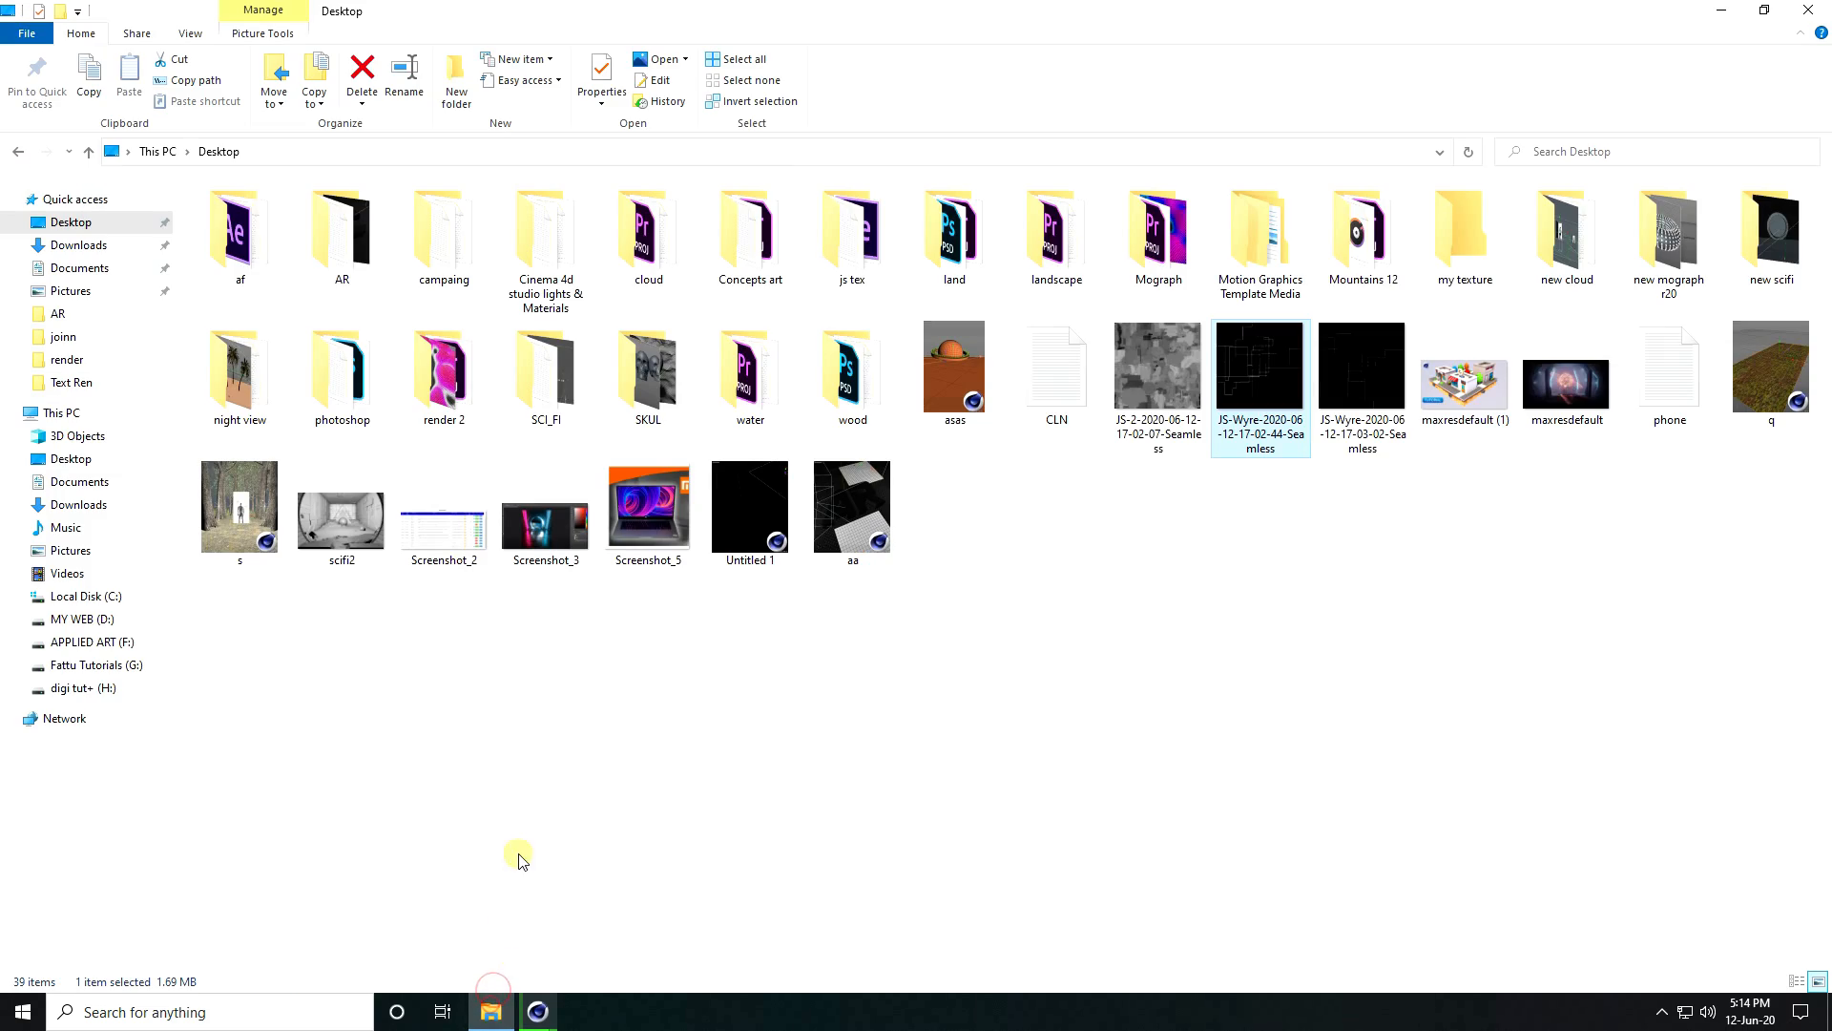
pyautogui.doubleClick(320, 262)
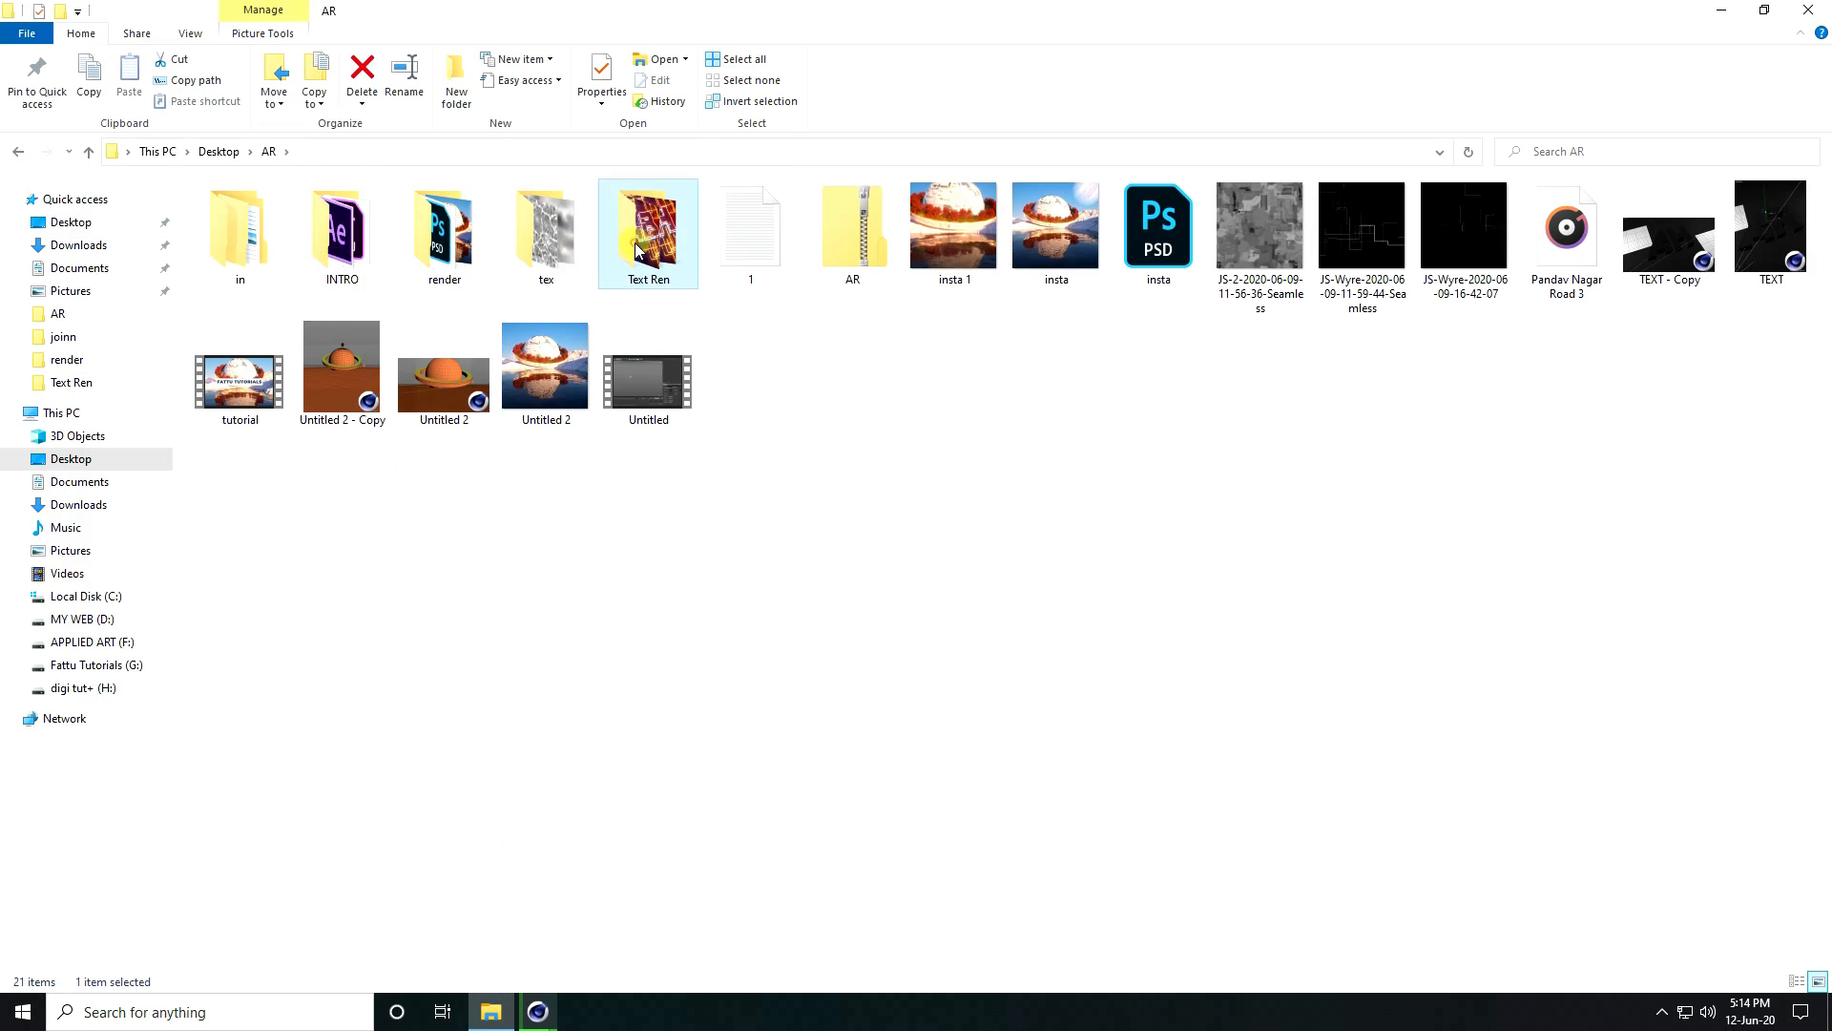
pyautogui.doubleClick(634, 242)
pyautogui.doubleClick(241, 250)
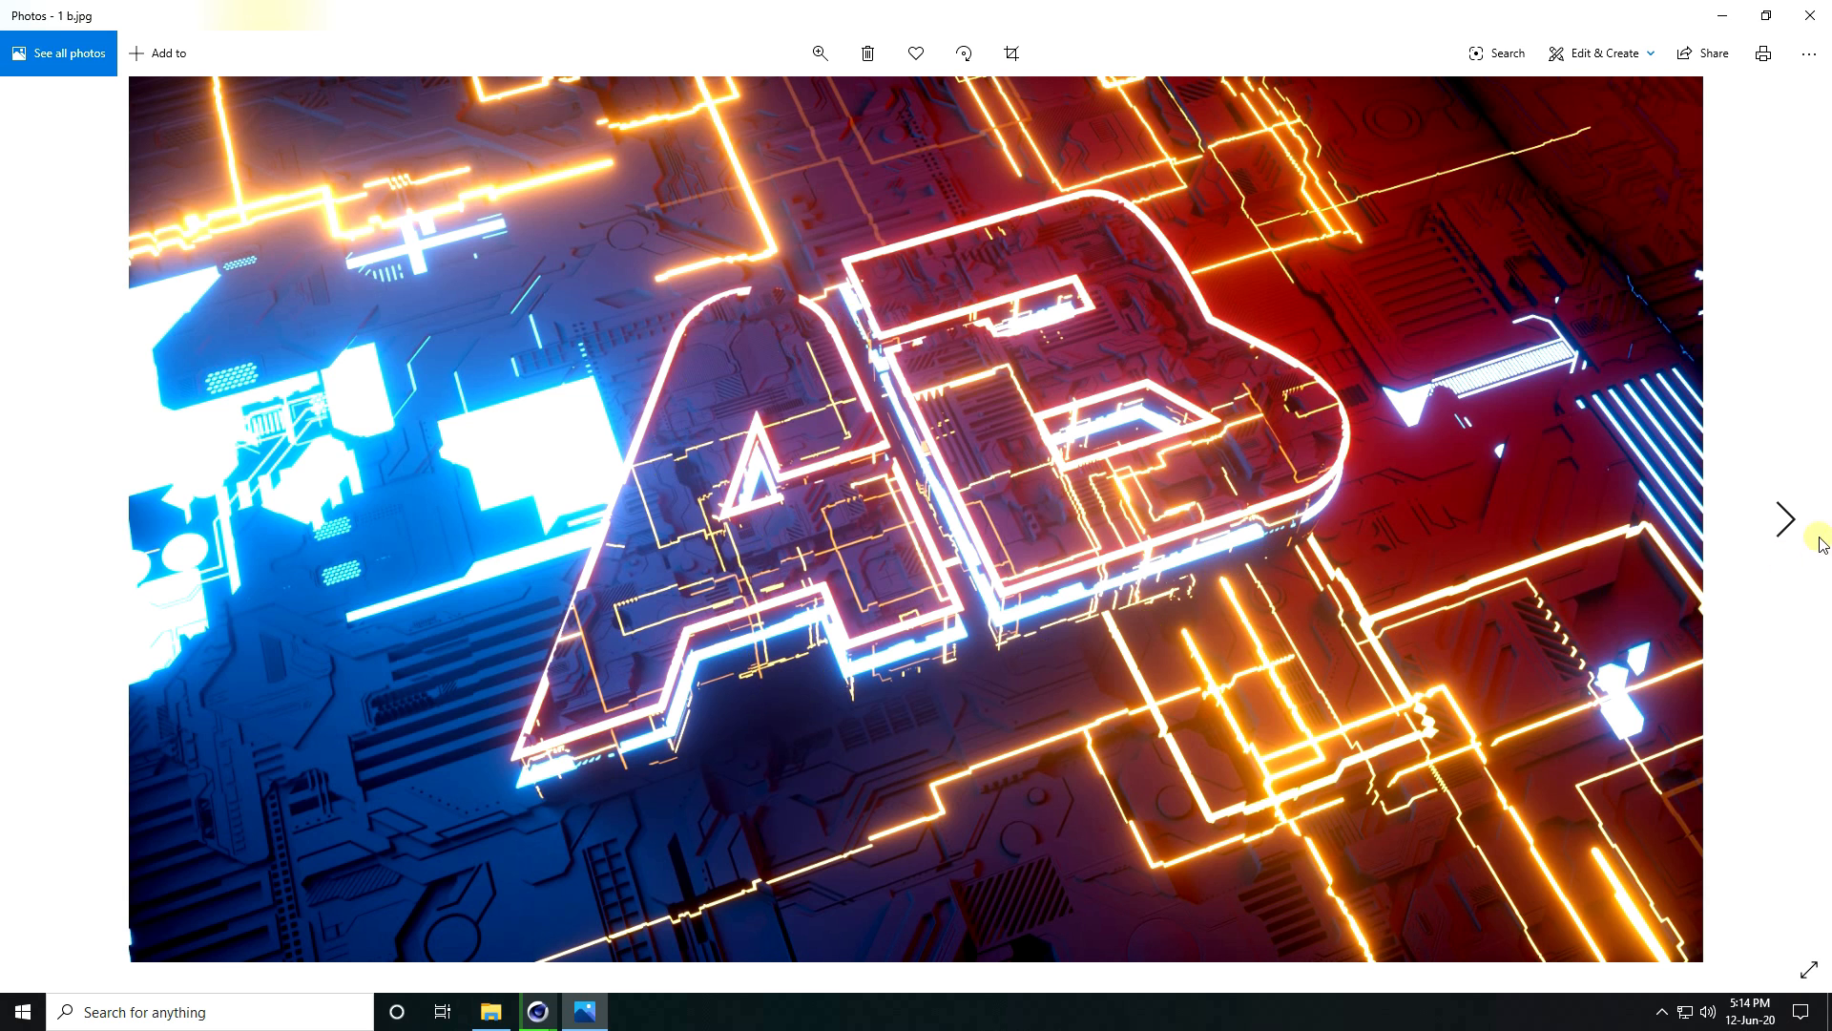
pyautogui.click(1787, 520)
pyautogui.click(1786, 520)
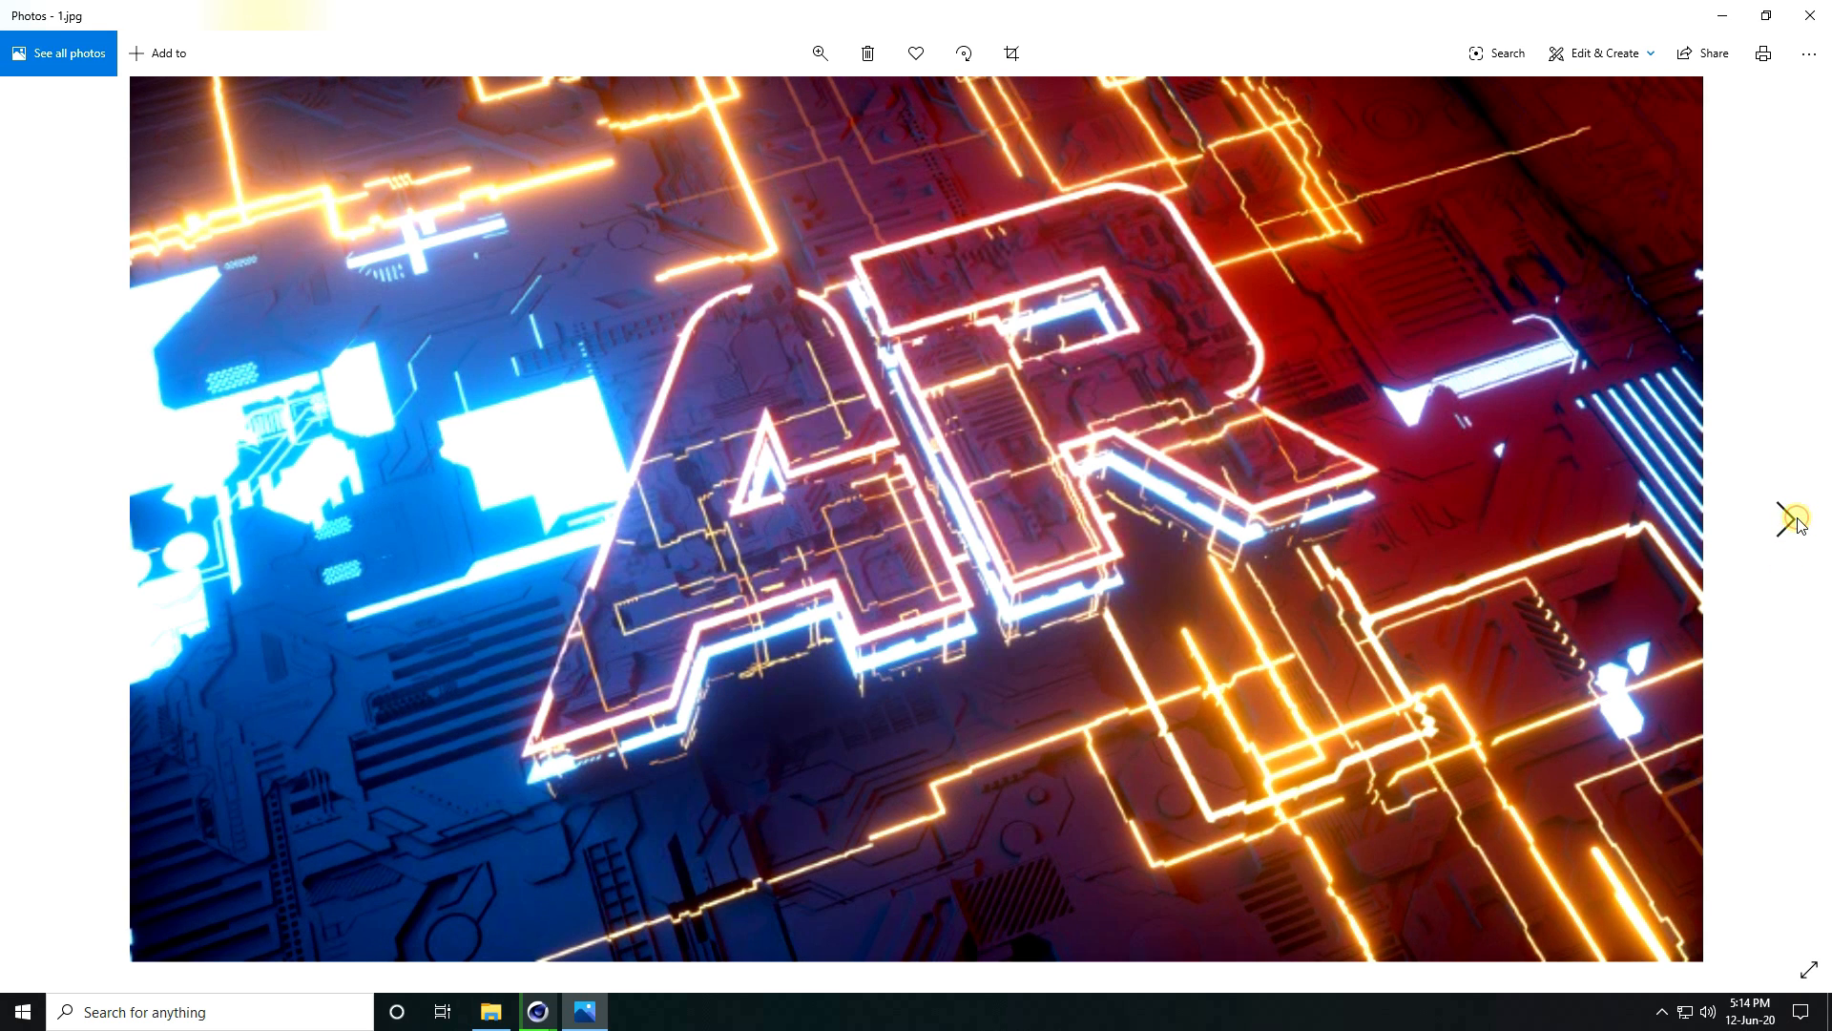